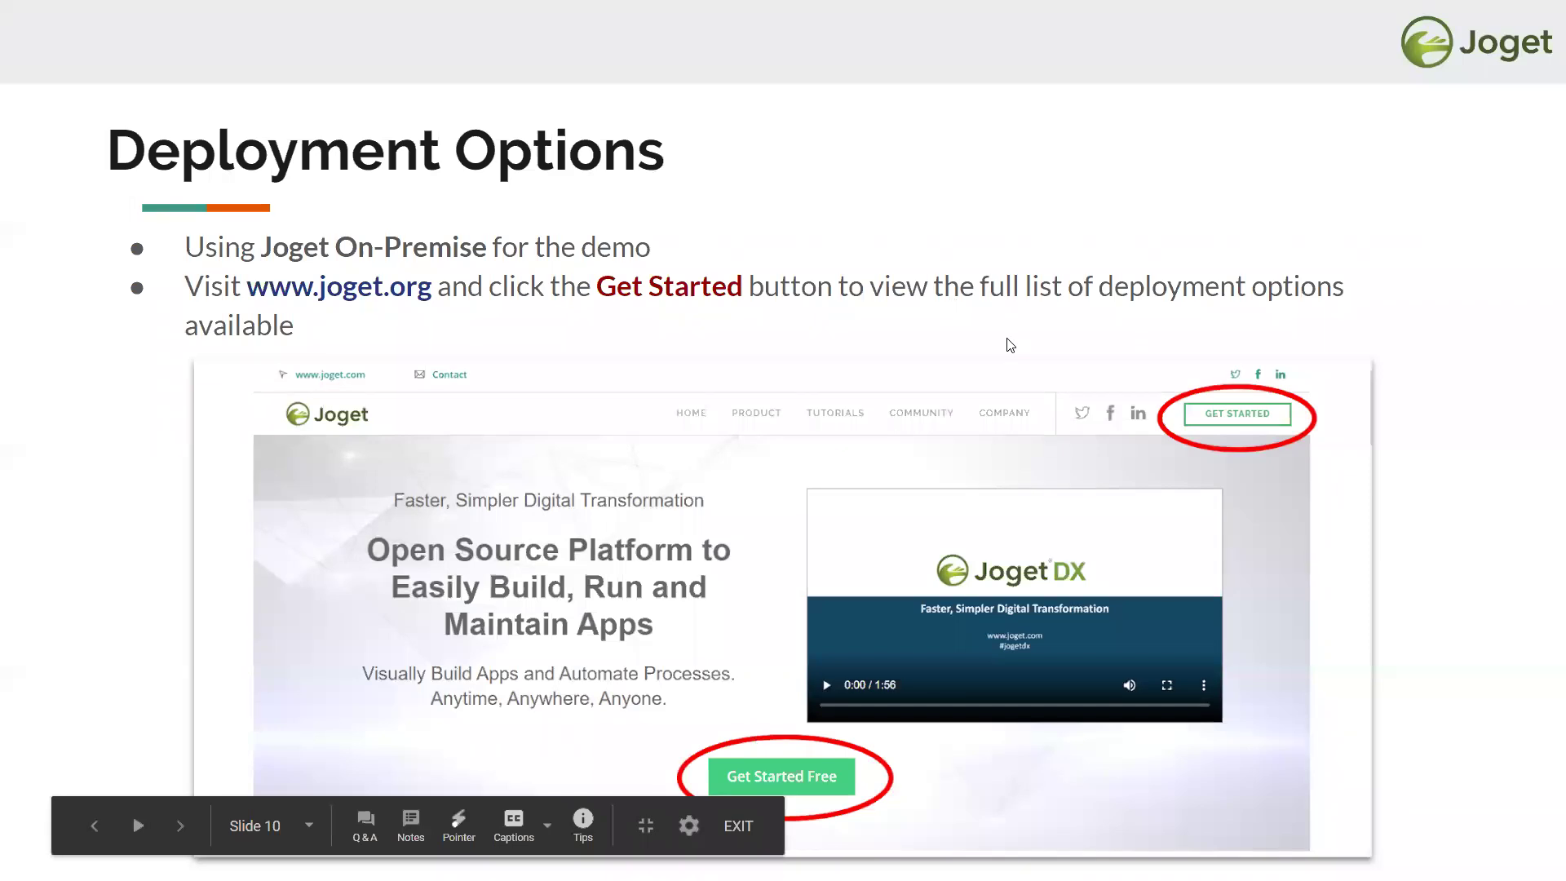
- Advance from the Deployment Options slide to the 'Setting up Joget Cloud (Video)' slide
key(Right)
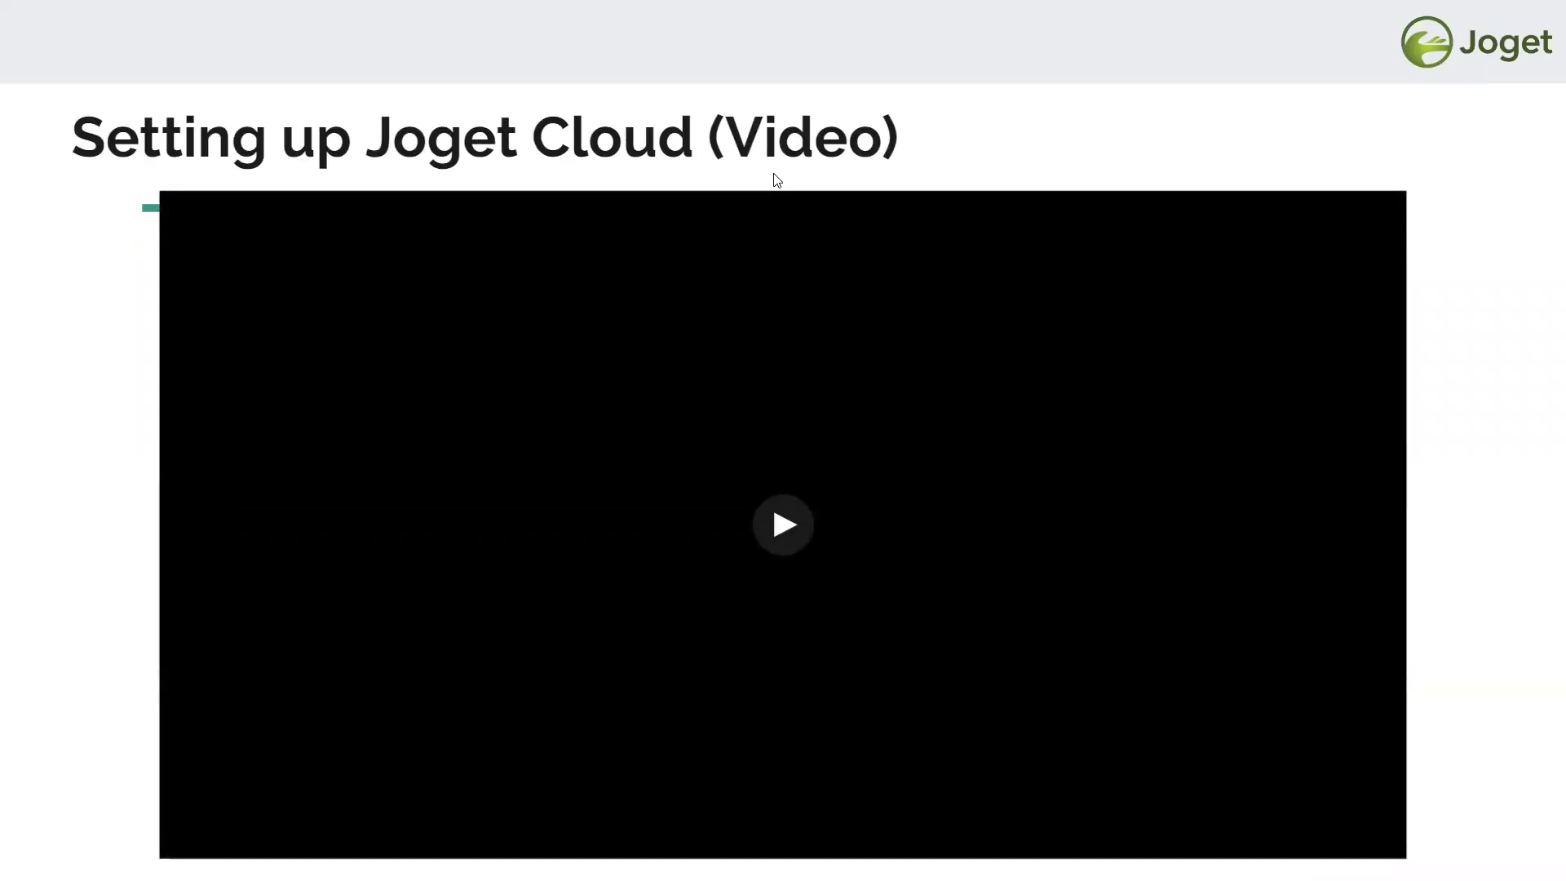
- Start the embedded setup video, briefly slipping to the Demo! slide and coming back
click(786, 524)
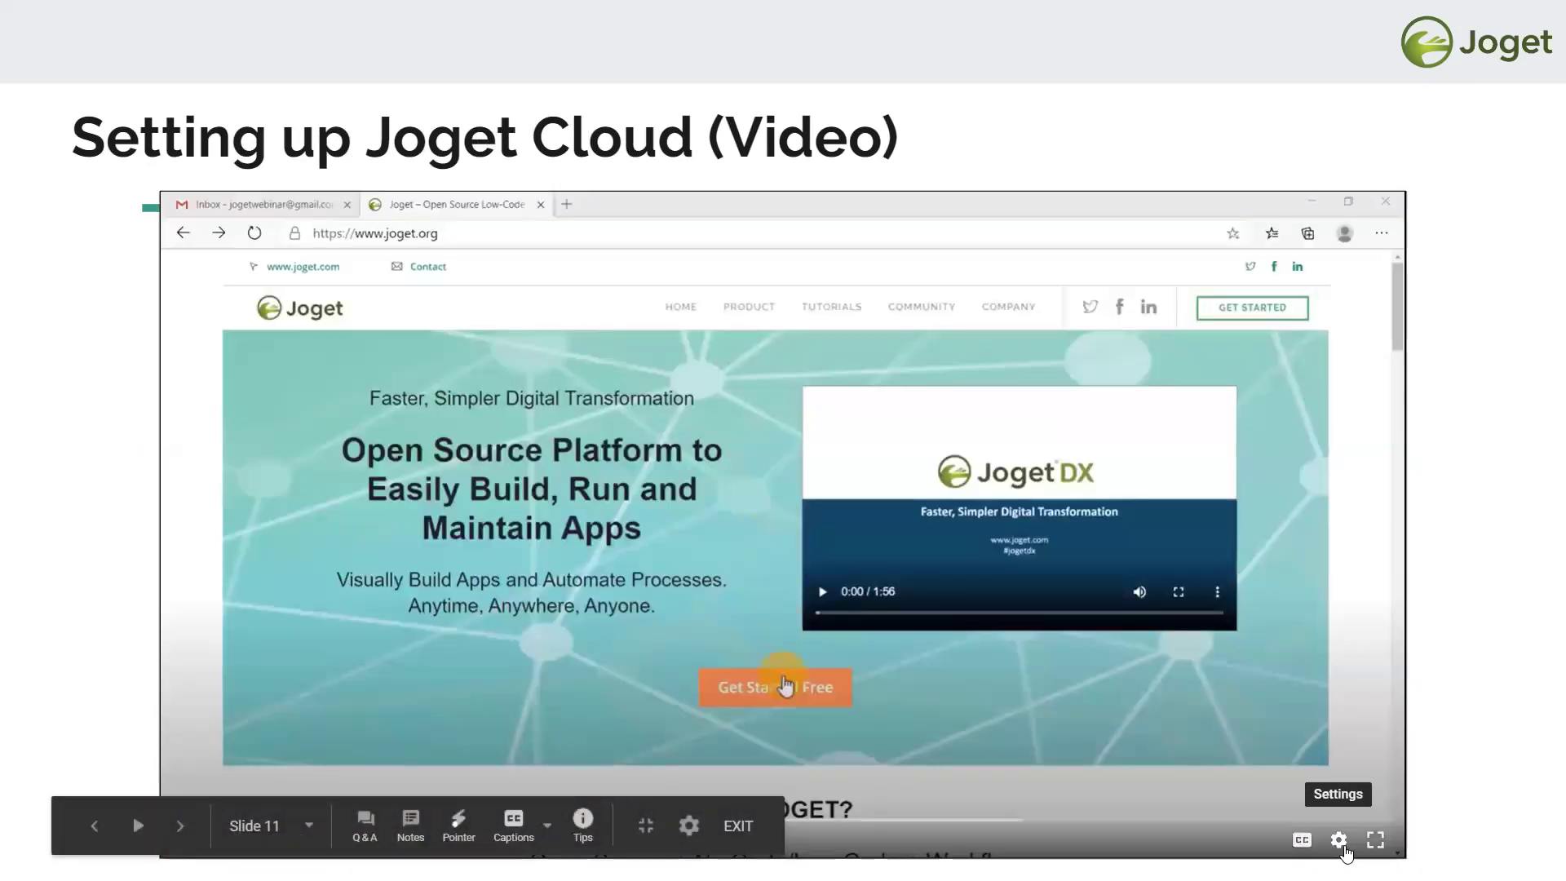
click(1337, 841)
click(1337, 784)
click(1472, 767)
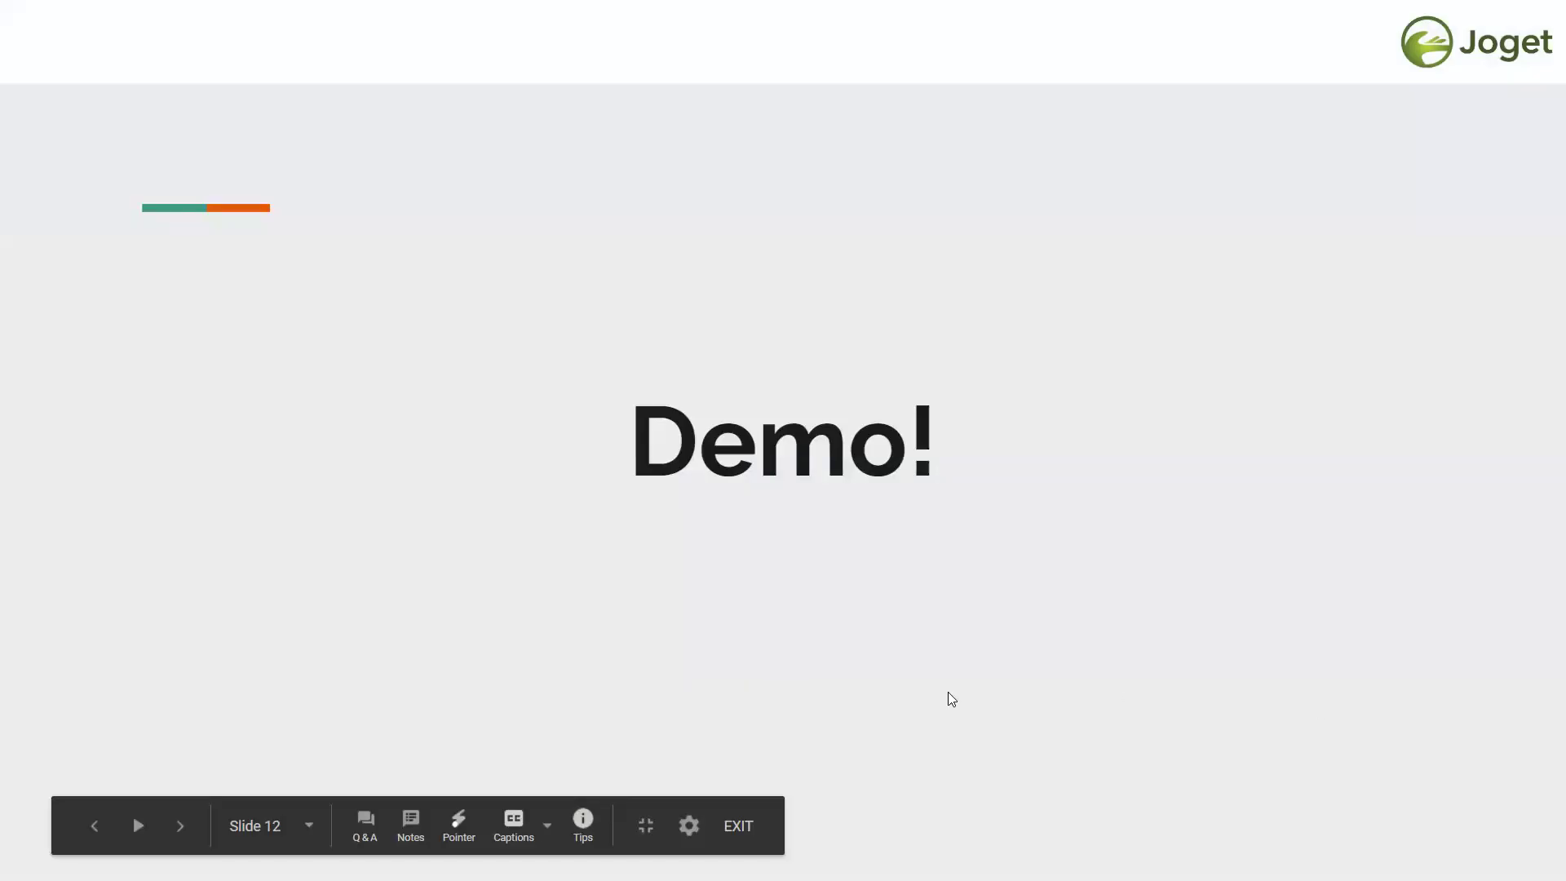
key(Left)
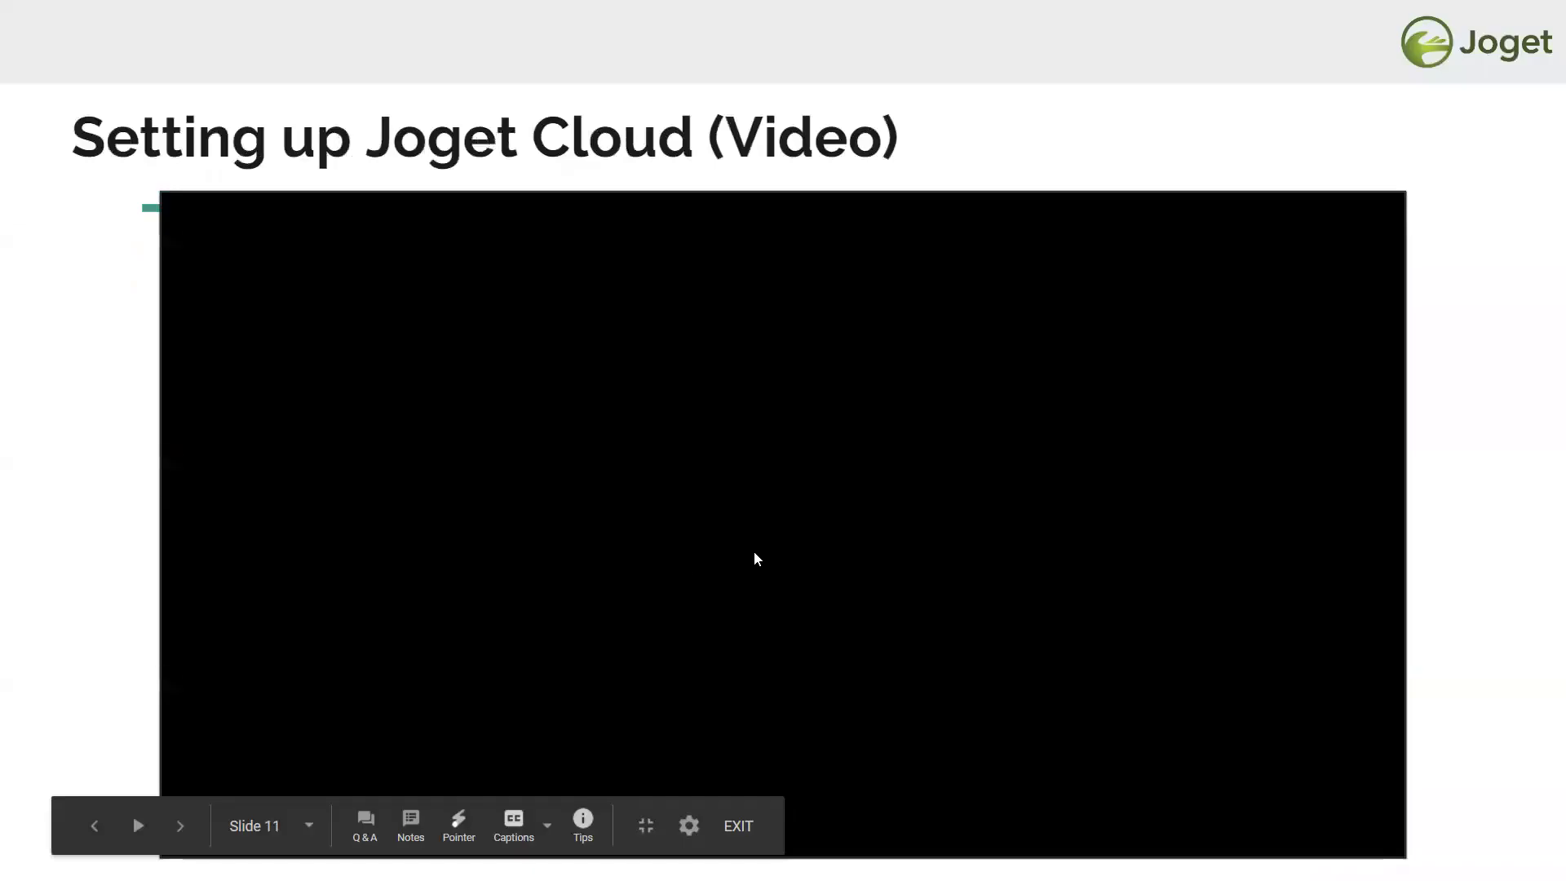
- Play the Joget Cloud setup video into account registration, pausing once and resuming
click(785, 526)
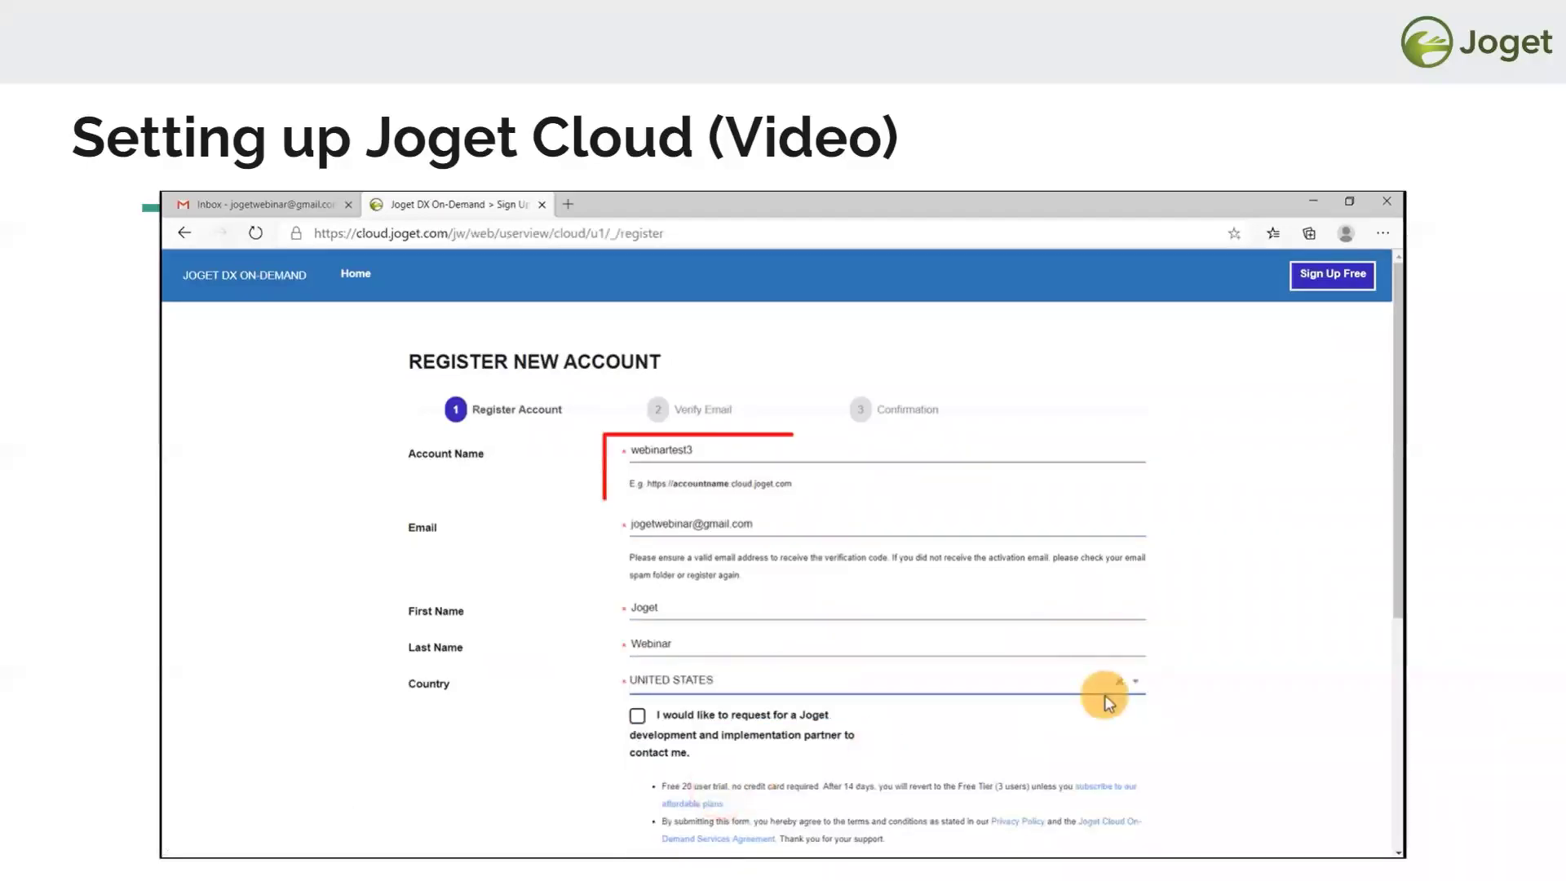
mouse_move(202, 846)
click(843, 644)
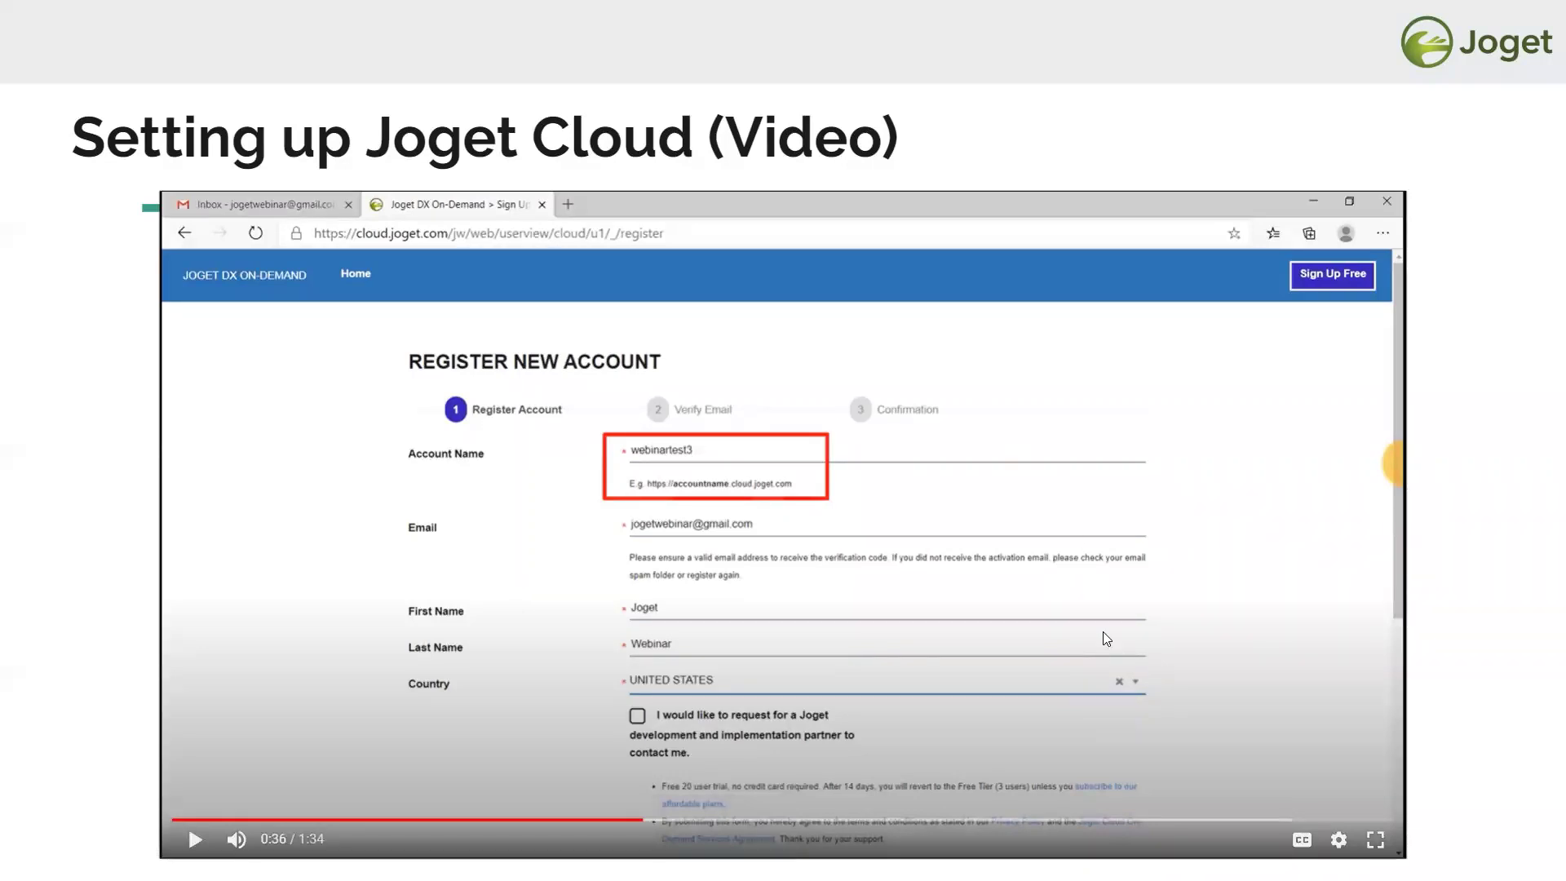
click(765, 539)
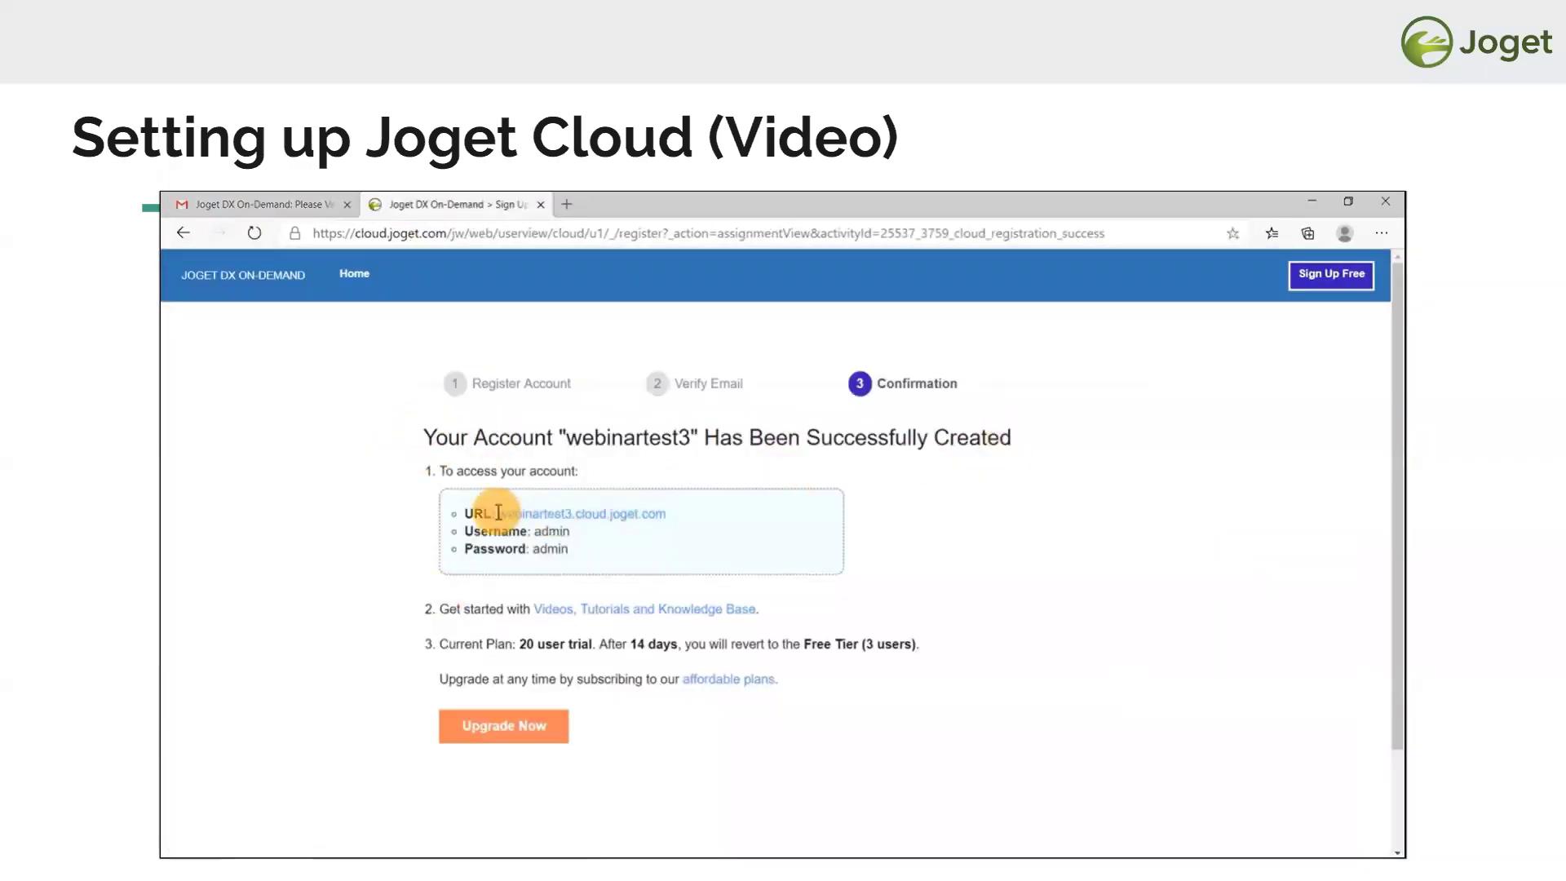
- Pause the video on the account confirmation page, then resume from 1:15 to the App Center
click(807, 585)
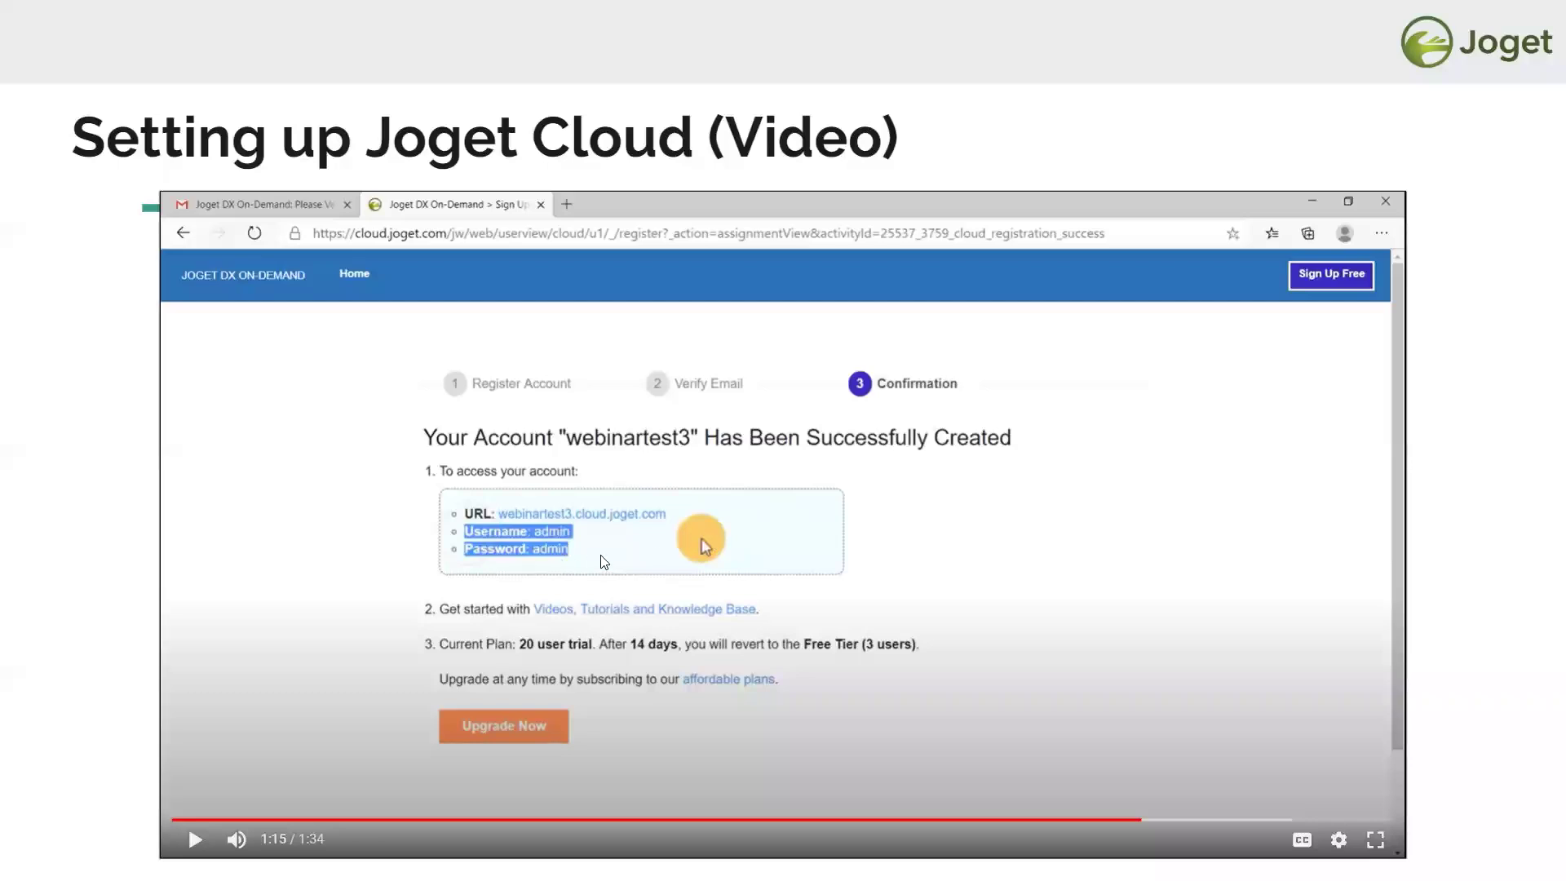
click(836, 567)
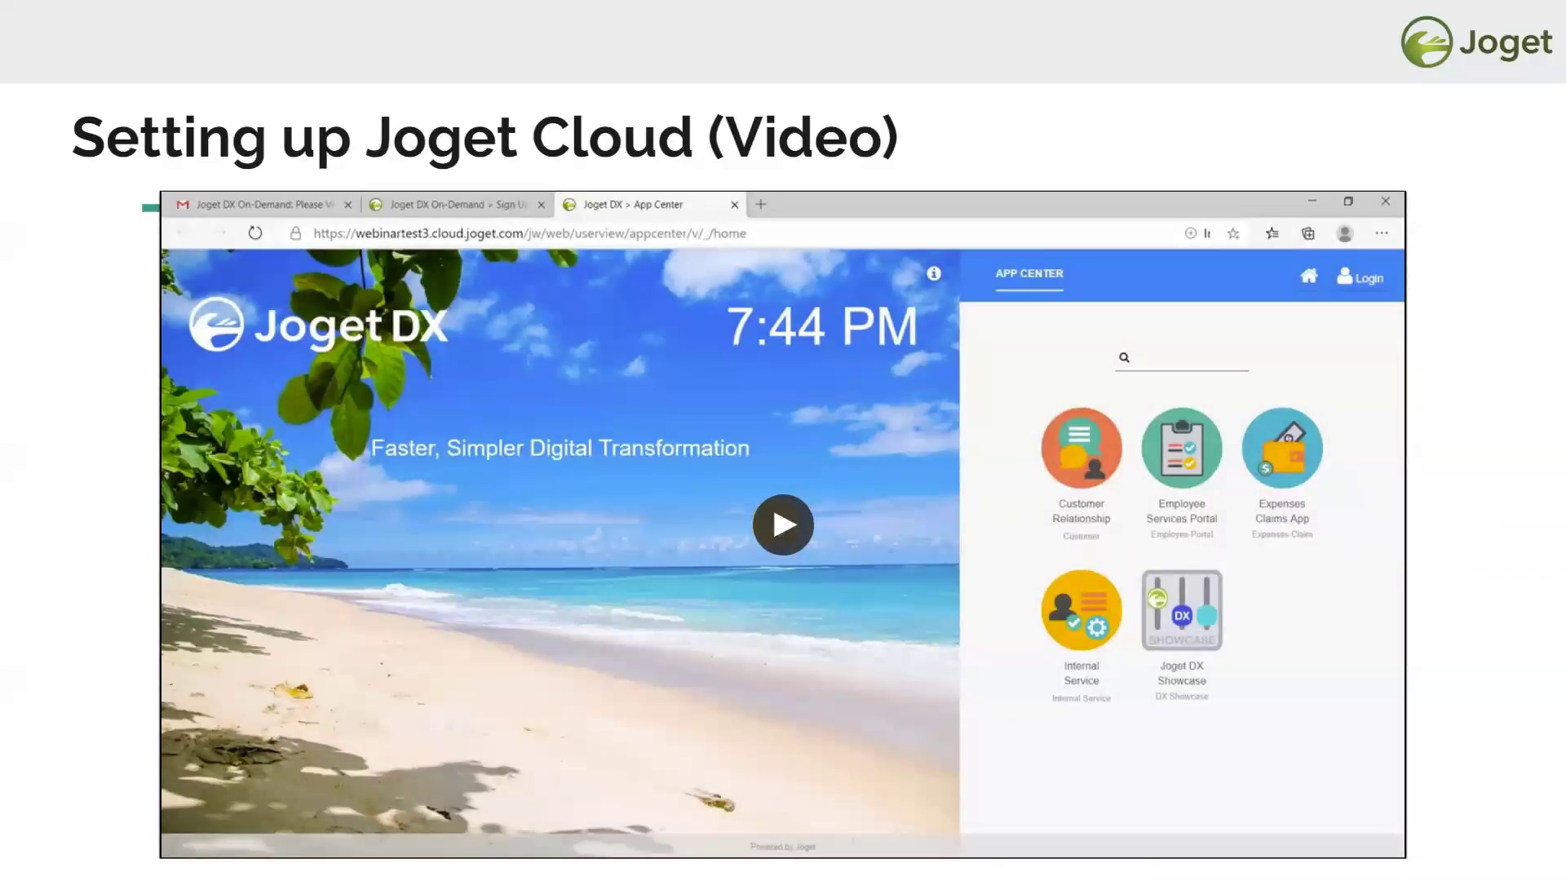
- Advance the slideshow to the Demo! slide
key(Right)
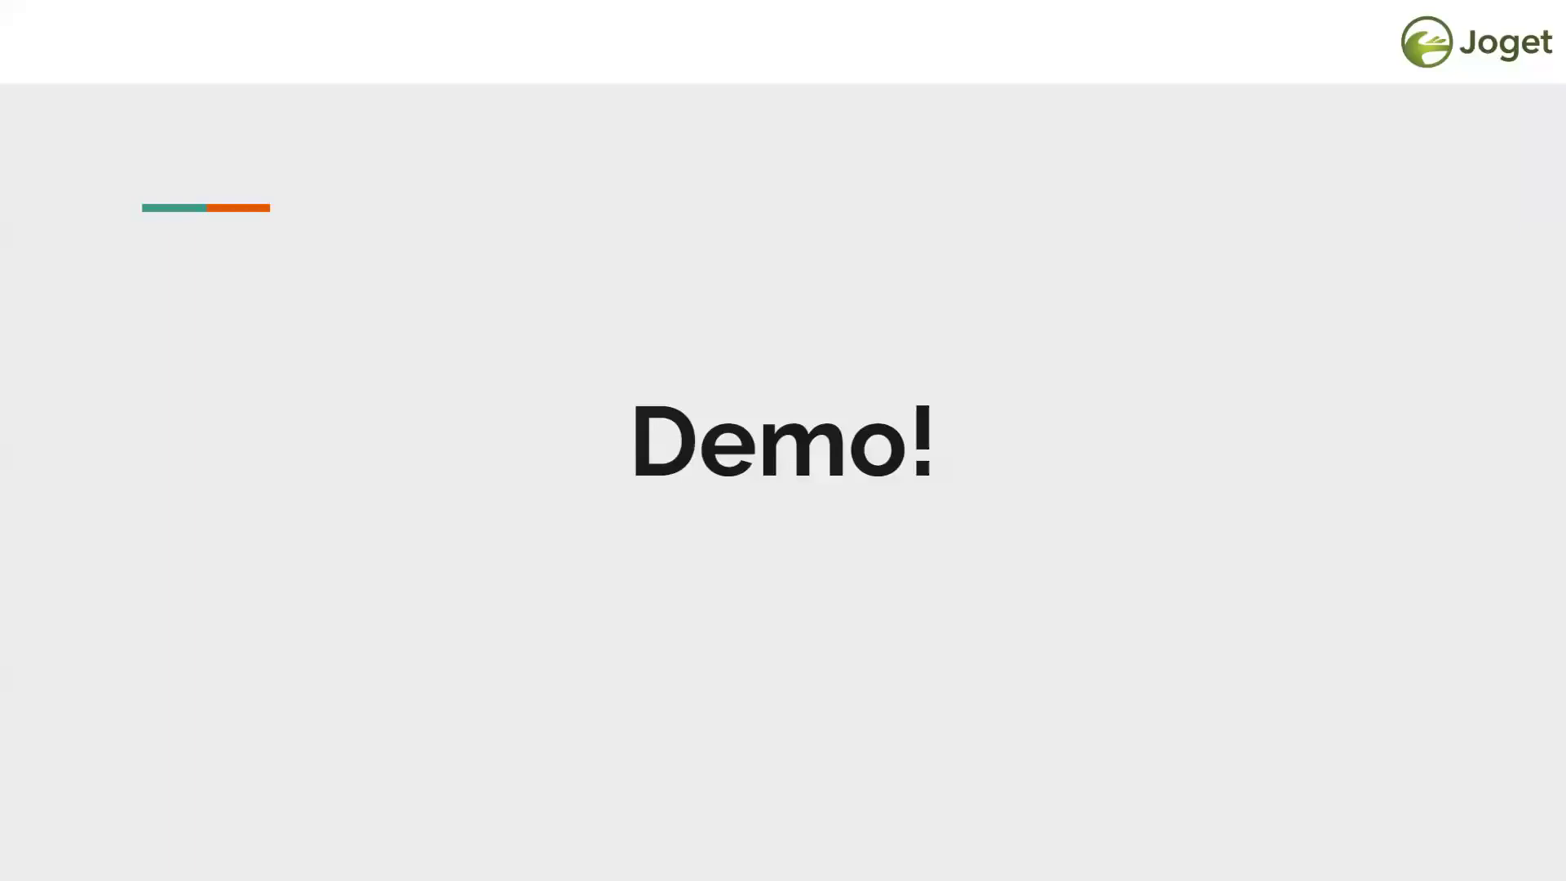
- Switch from the slideshow to the browser and reload the local Joget App Center
key(alt+Tab)
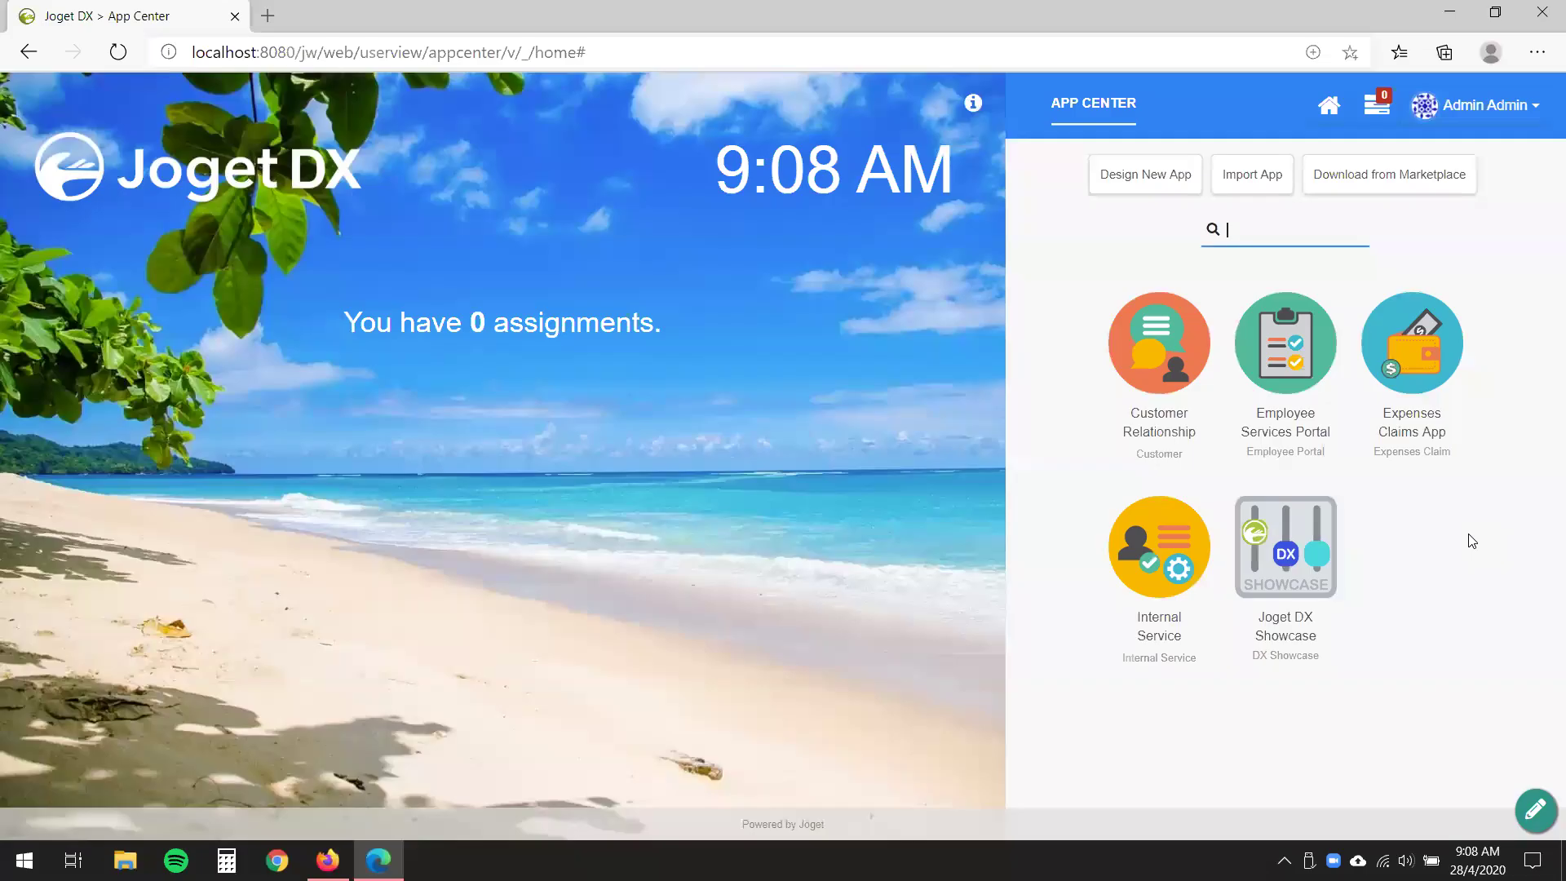
key(F5)
- Design a new app with ID 'simpleServiceRequest' named 'Simple Service Request App'
click(1147, 191)
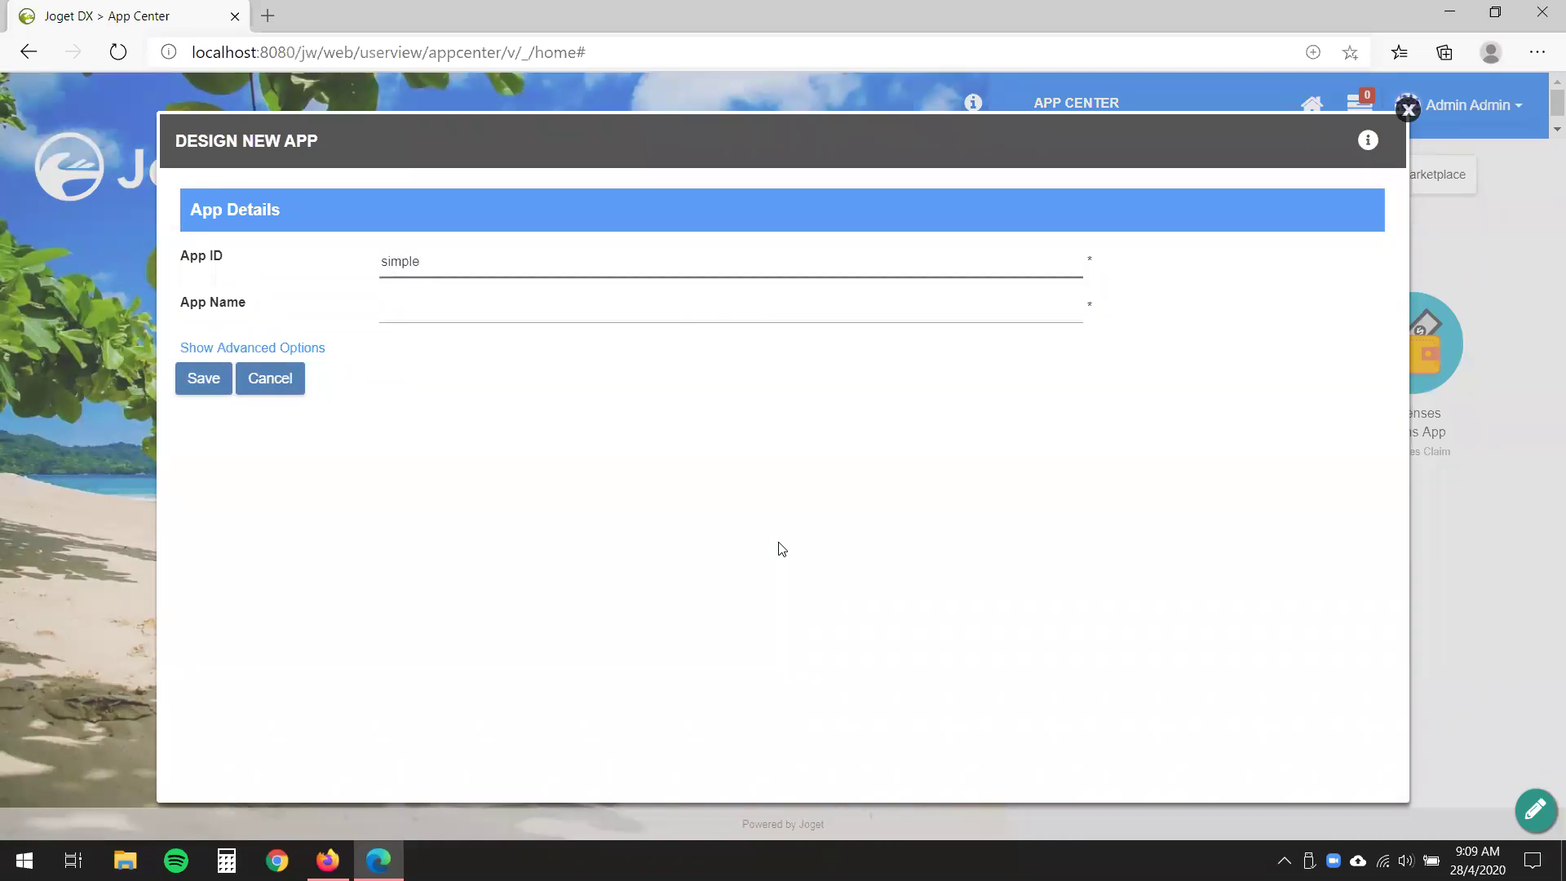
text(simpleServiceRequest)
click(608, 295)
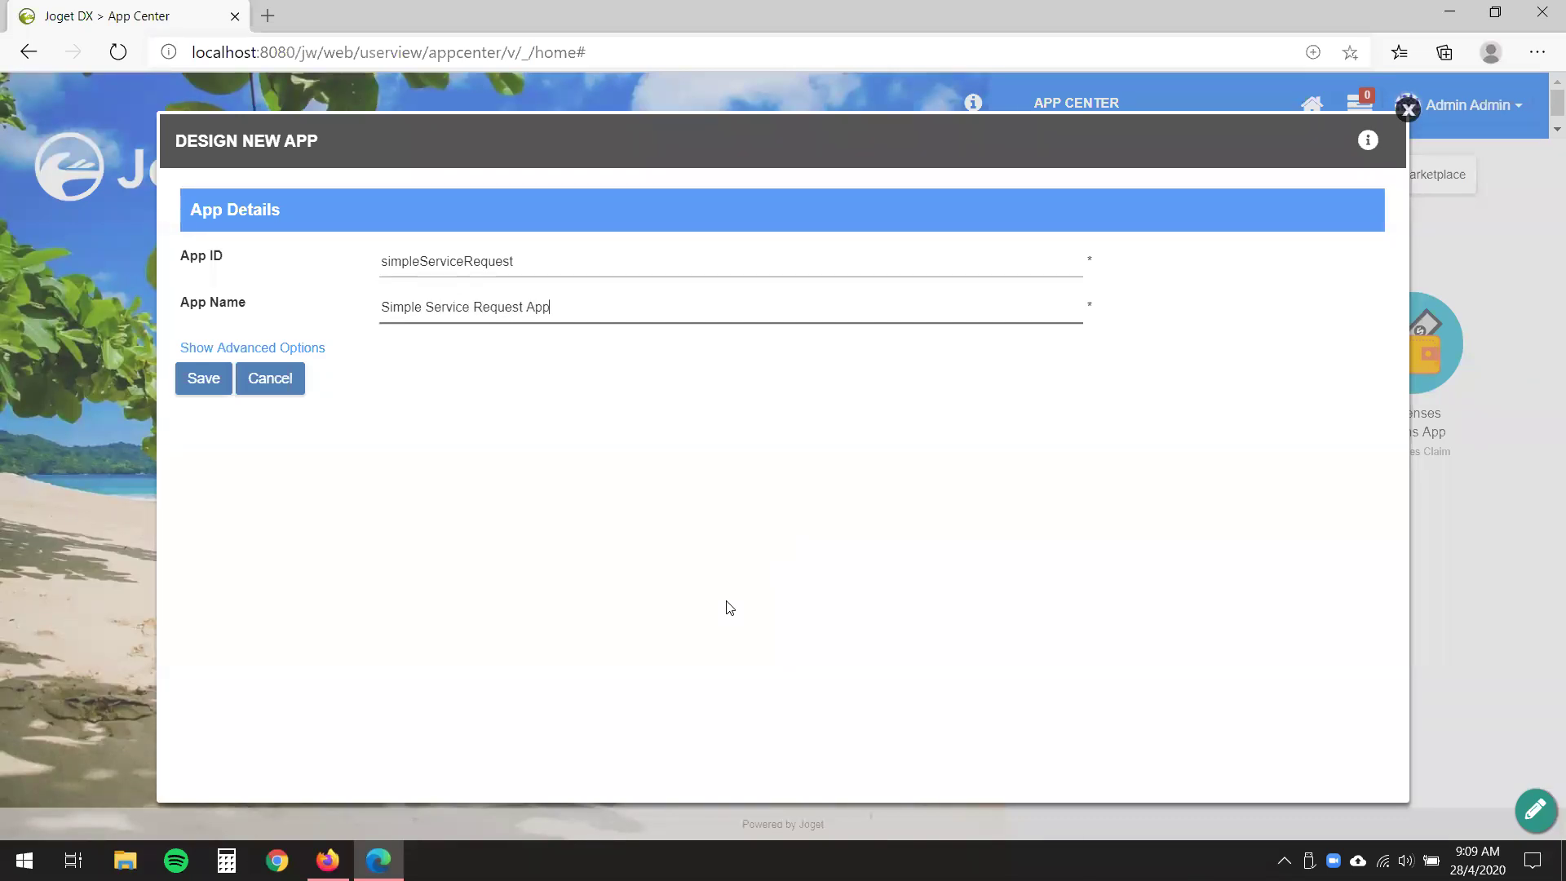
click(202, 379)
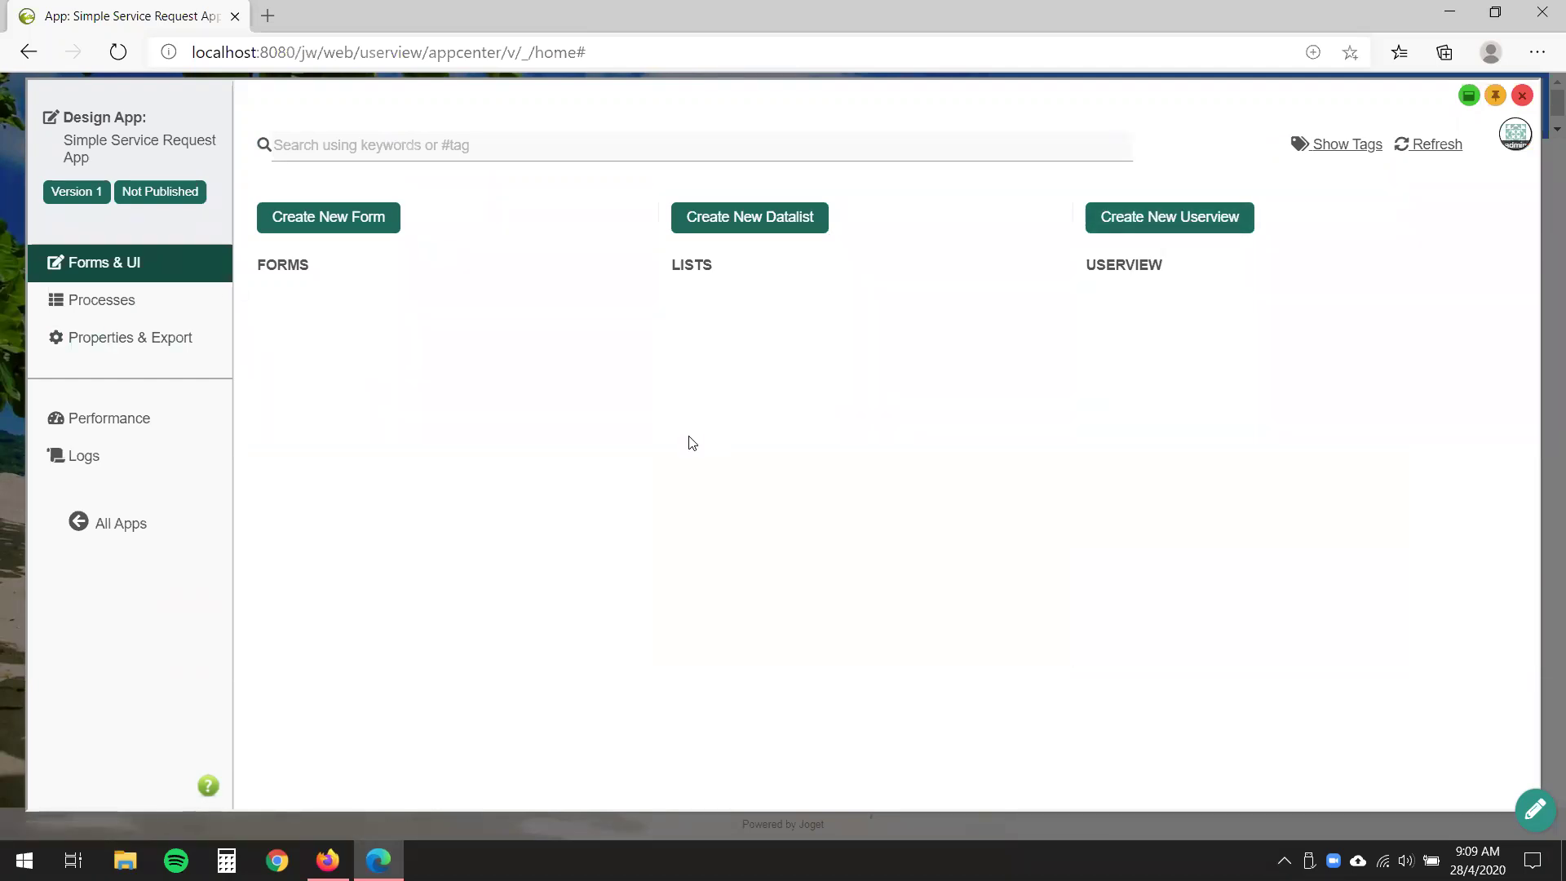
- Create a form with ID 'request', name 'Request' and table name 'request'
click(326, 218)
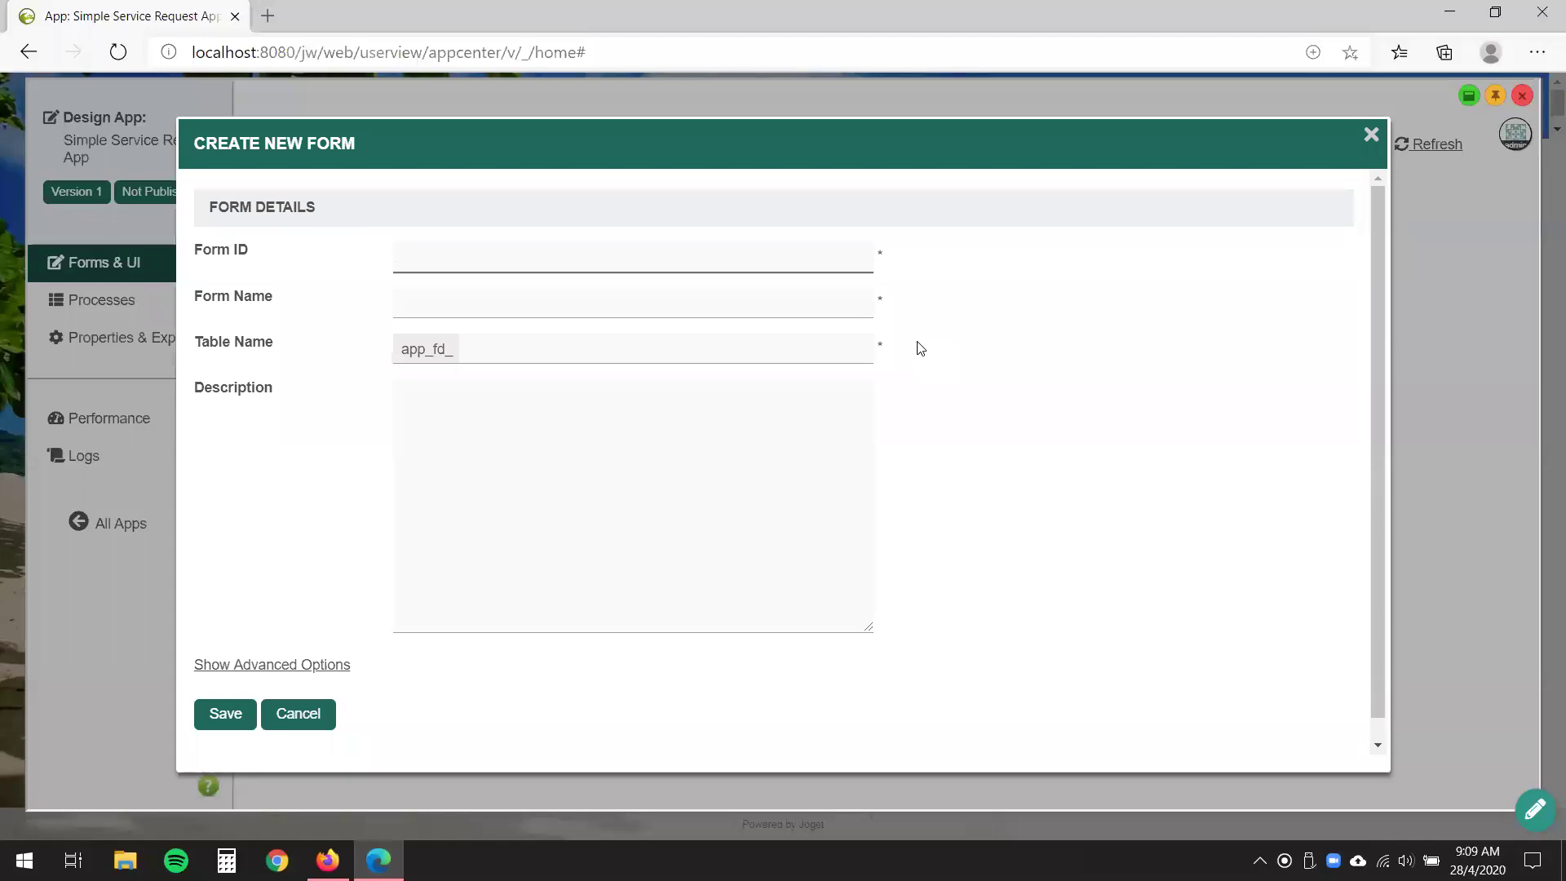
text(request)
key(Tab)
text(Request)
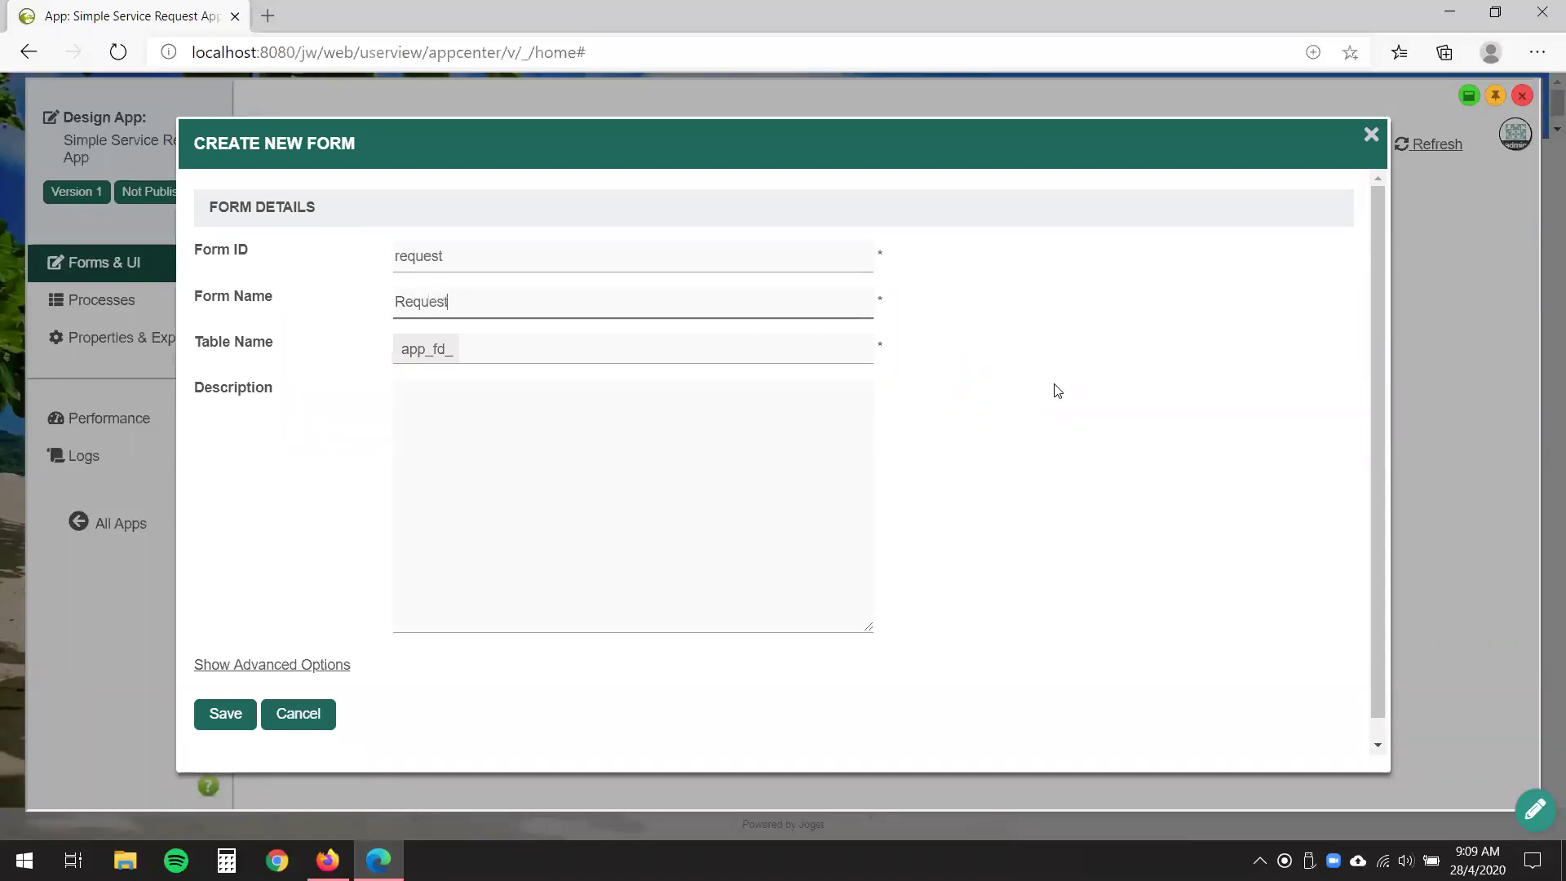
click(810, 342)
text(request)
click(1090, 389)
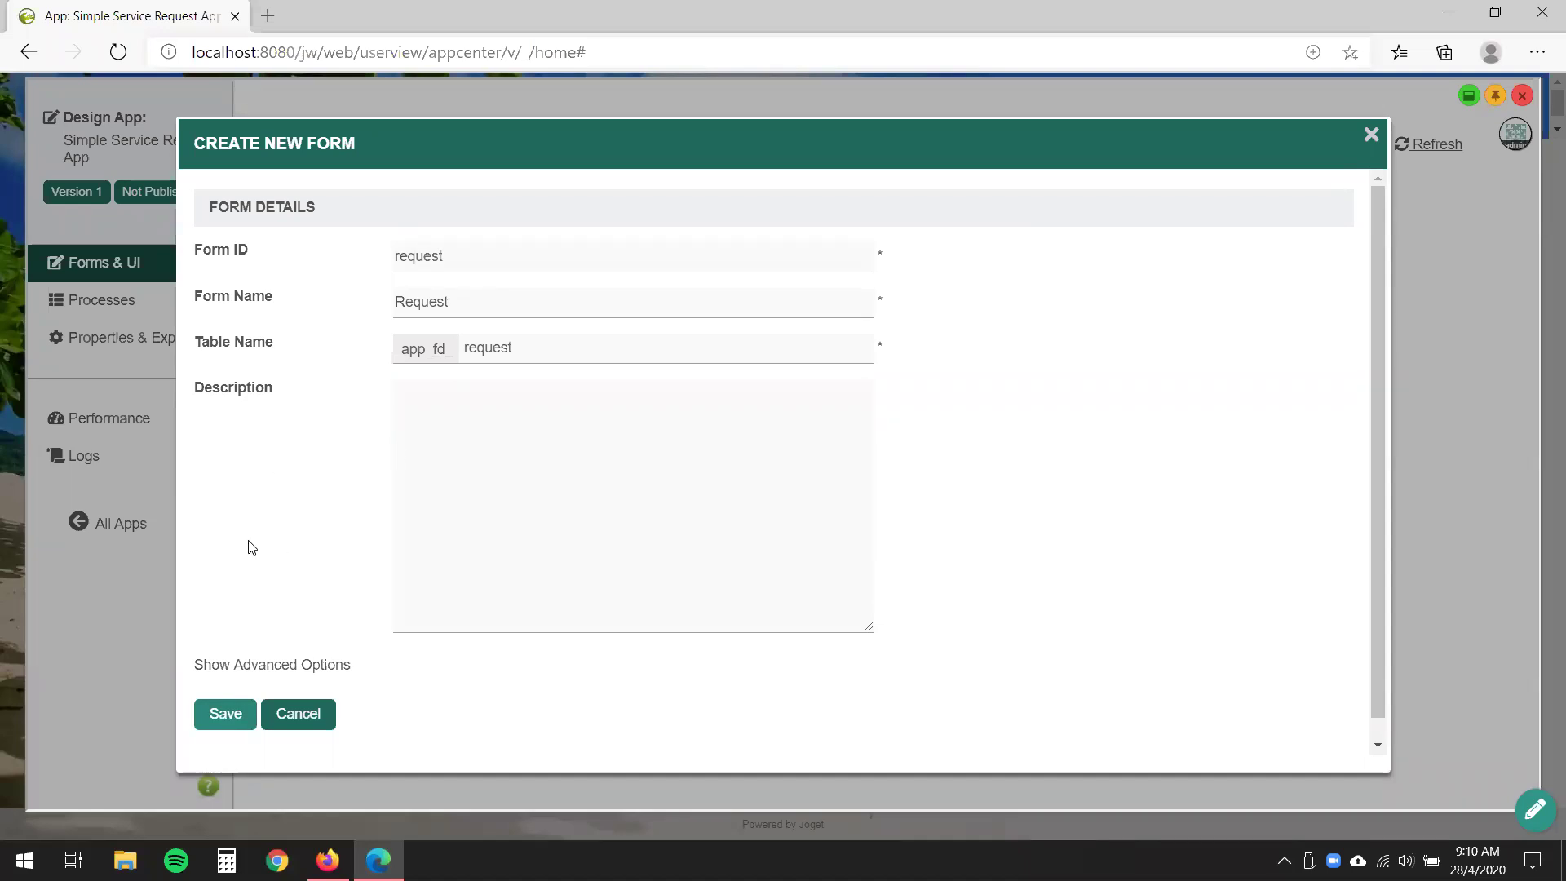
click(224, 714)
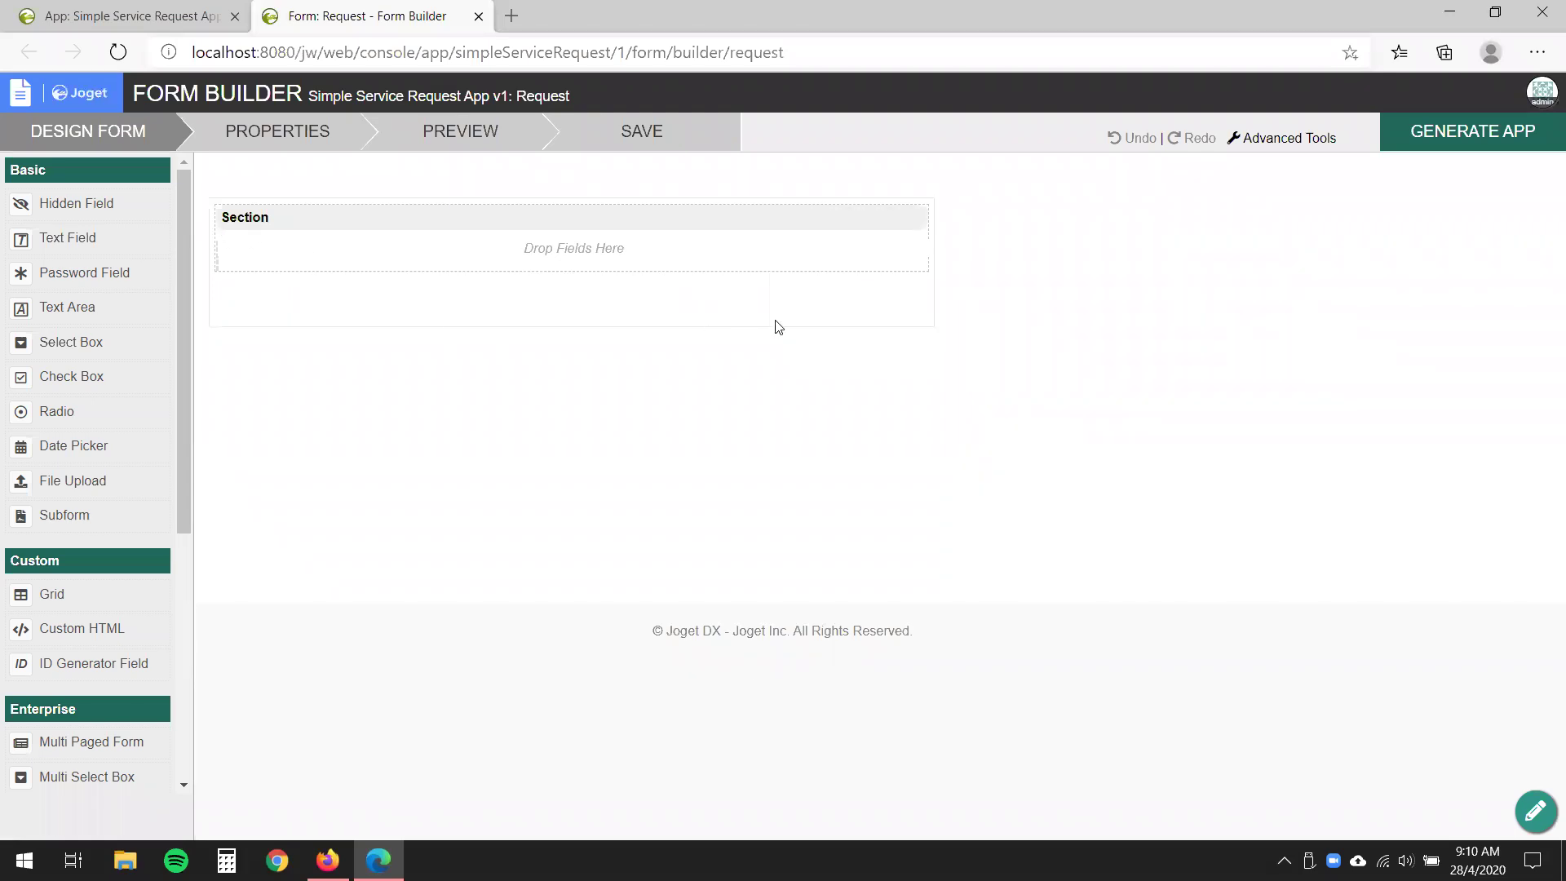
- Replace the form section's default label with 'Request Details'
click(823, 221)
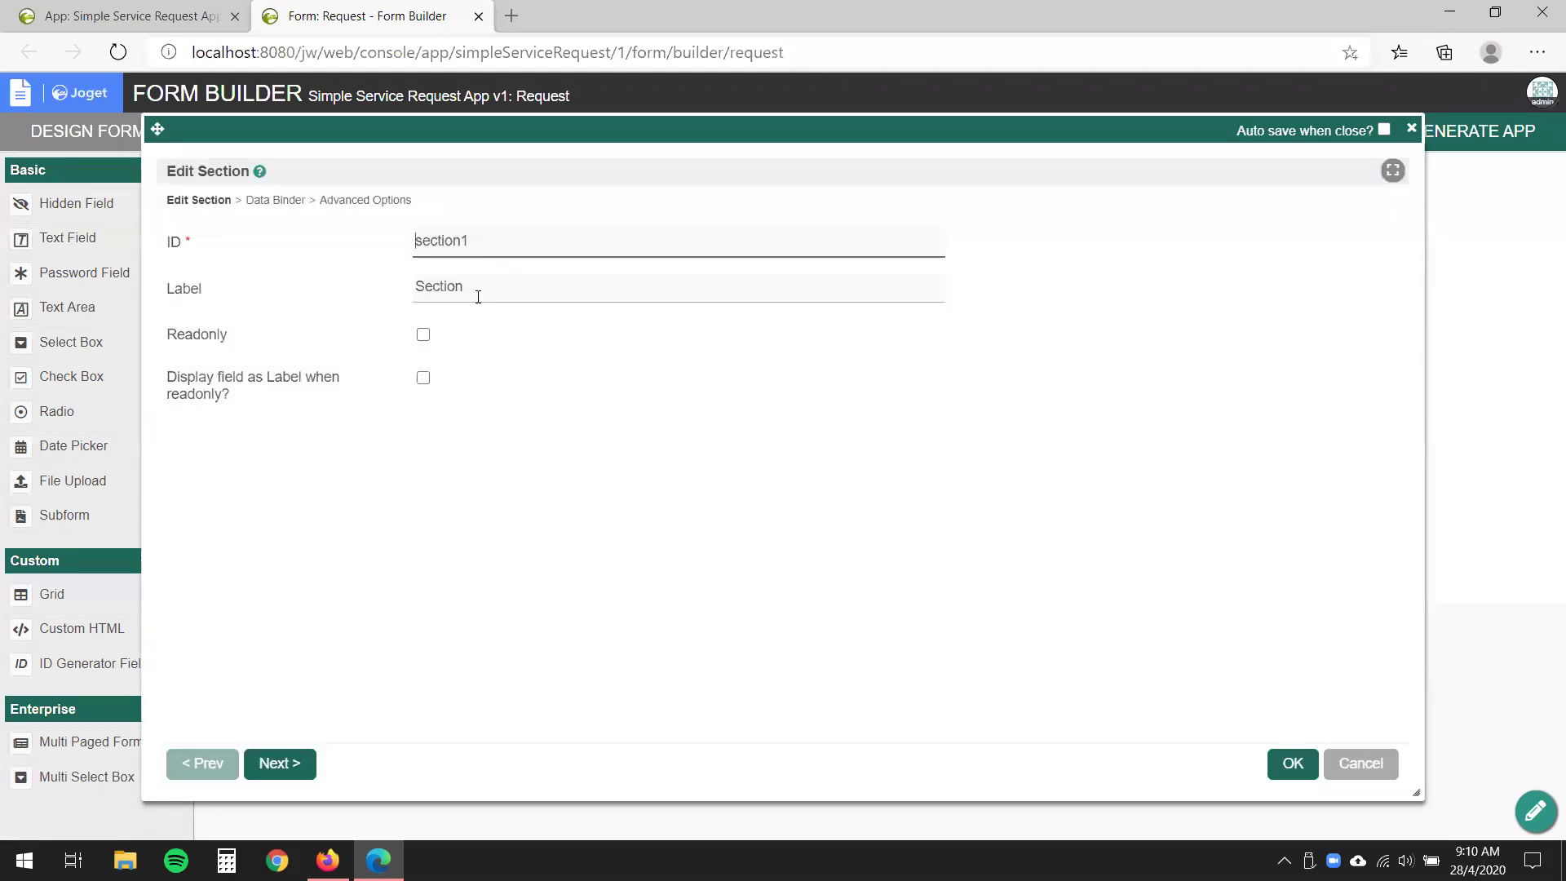
double_click(478, 297)
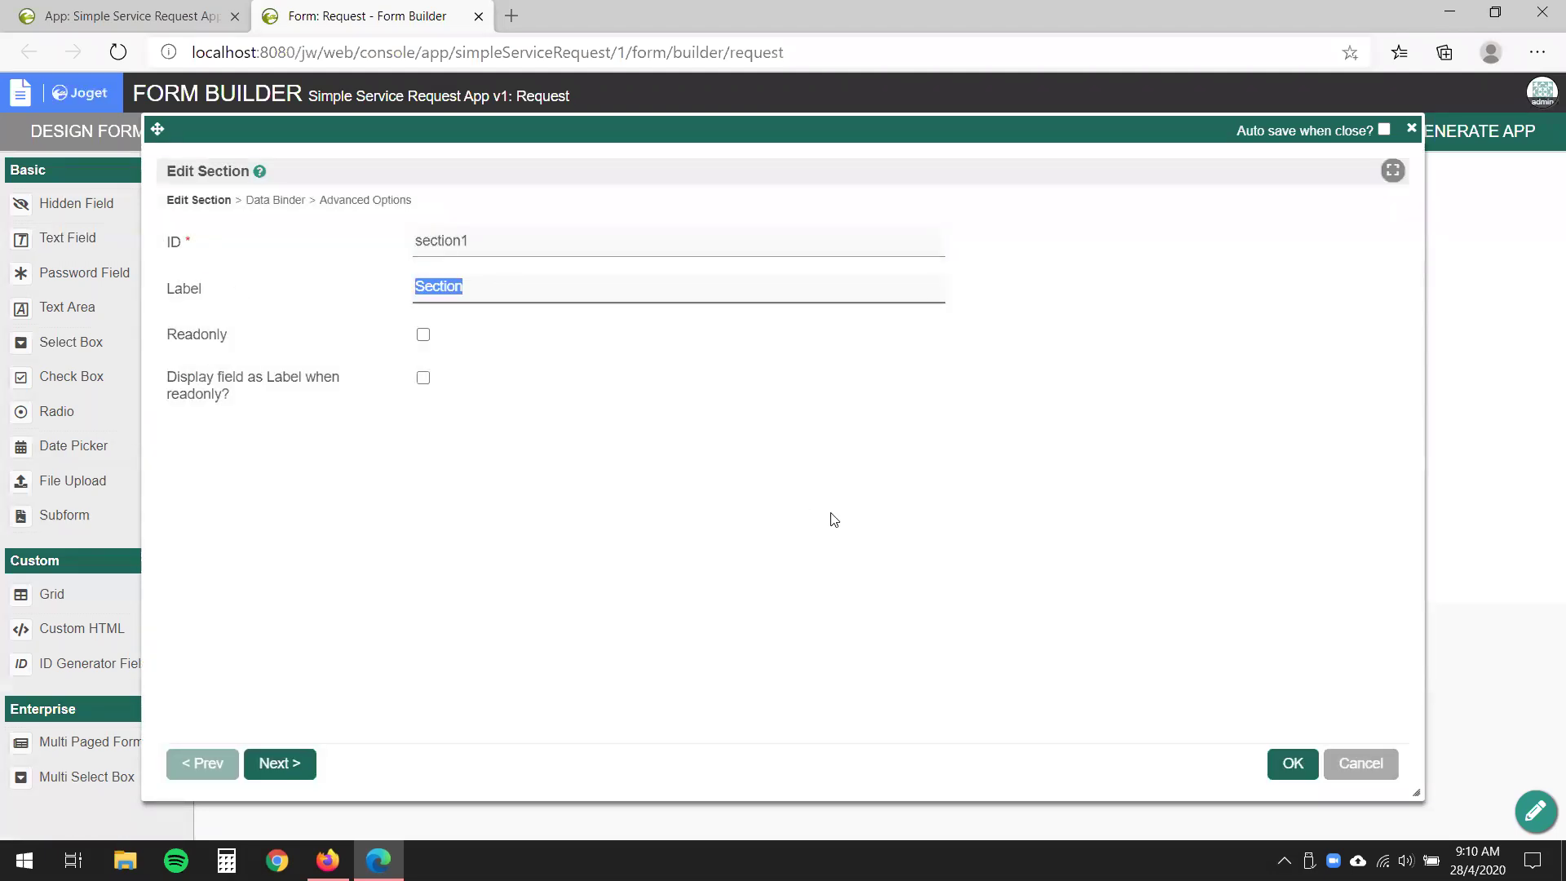
text(Request Details)
click(1295, 775)
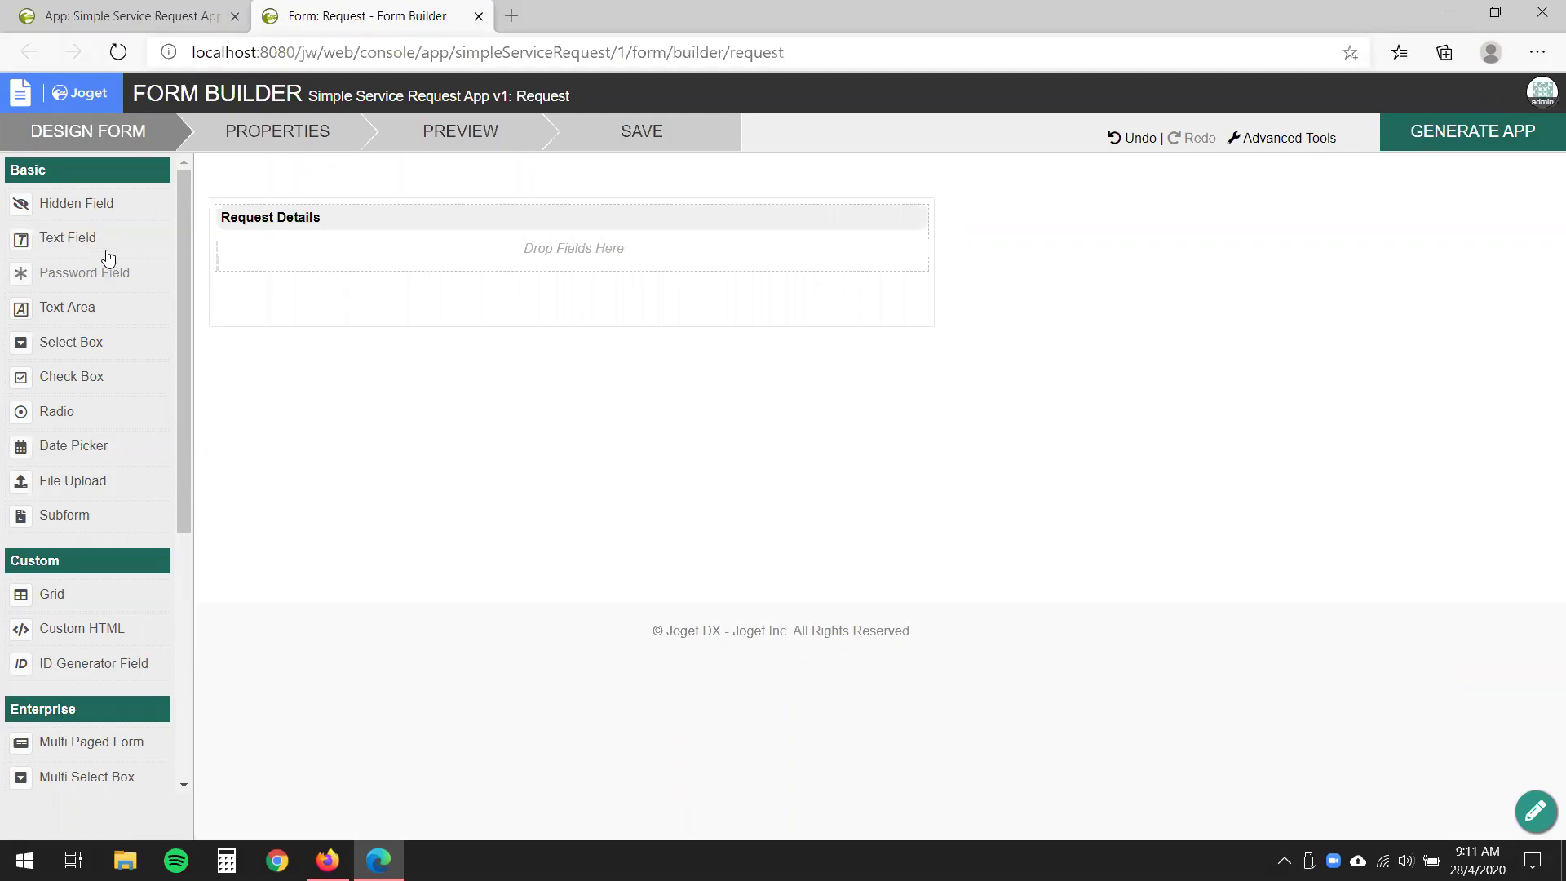
- Add two text fields and a date picker to the Request Details section
drag(108, 243, 569, 261)
drag(68, 233, 320, 283)
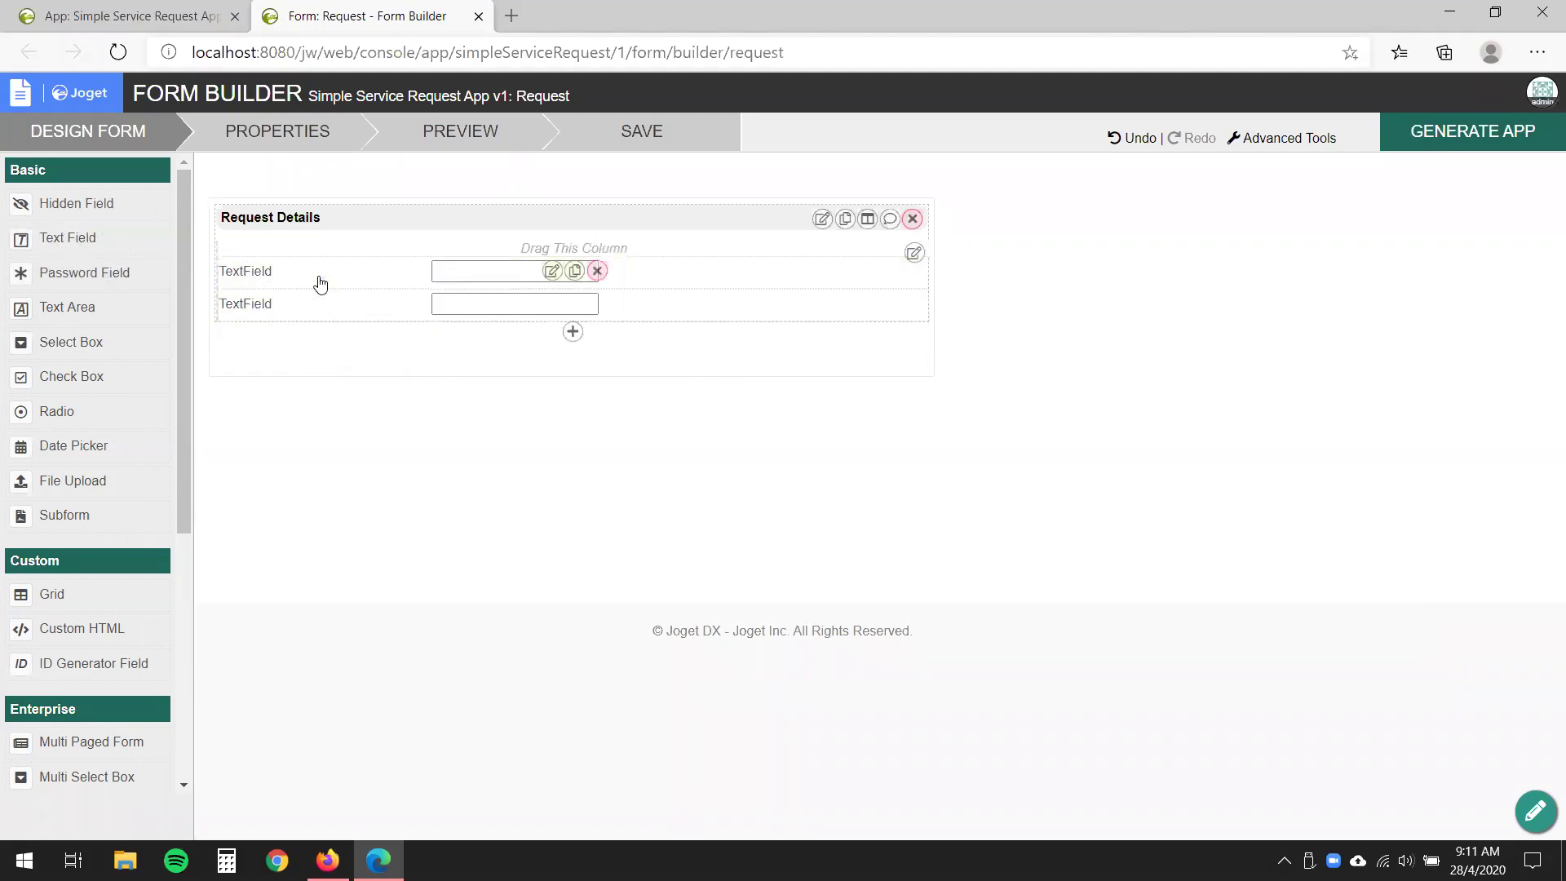
drag(168, 327, 171, 333)
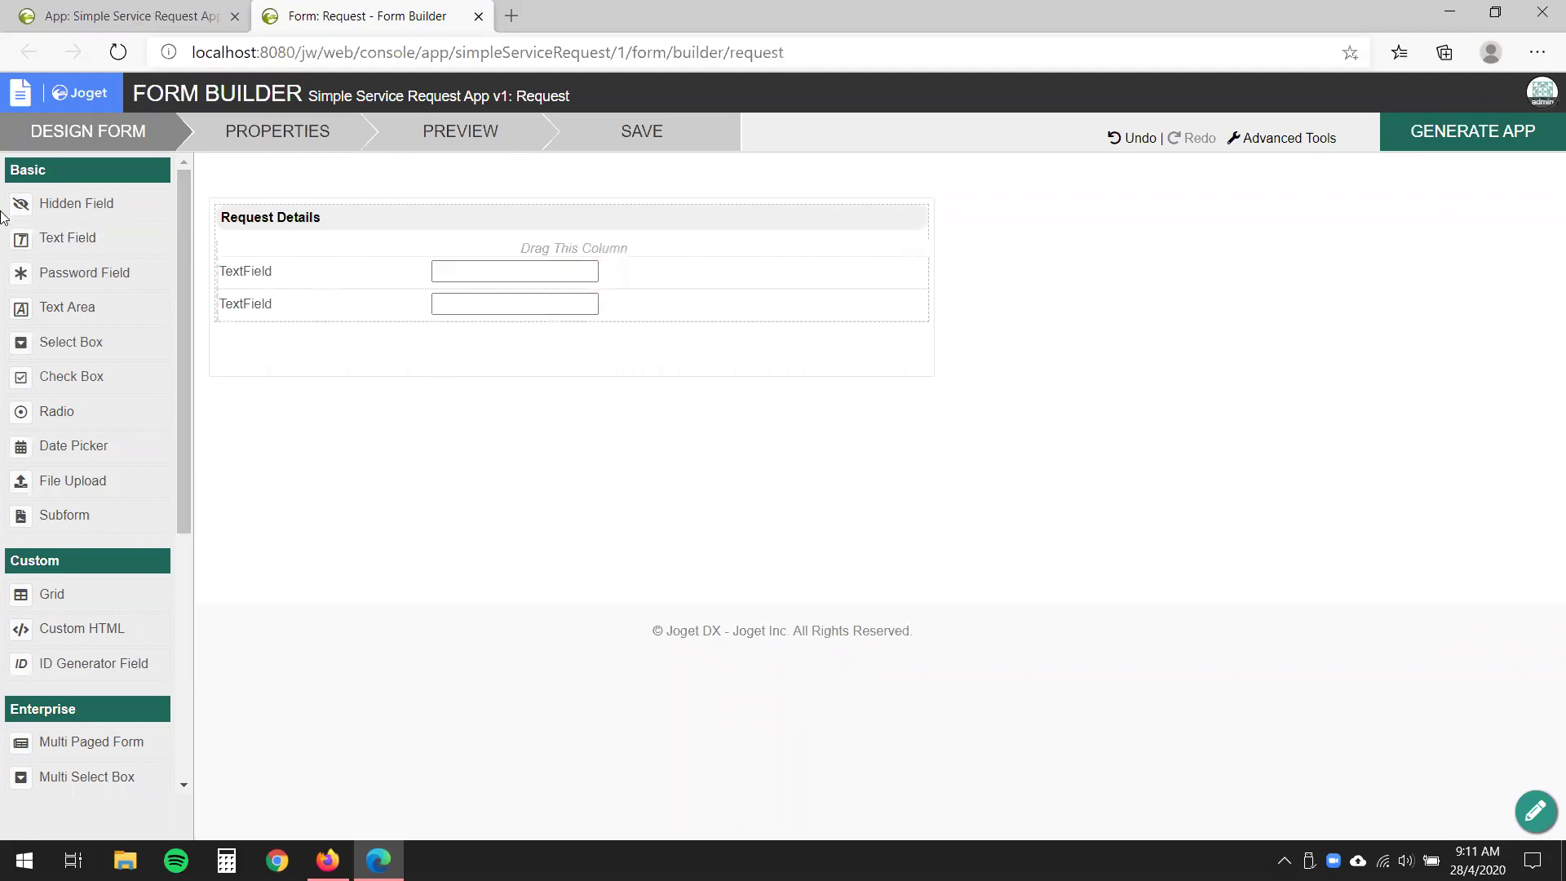
drag(97, 453, 281, 358)
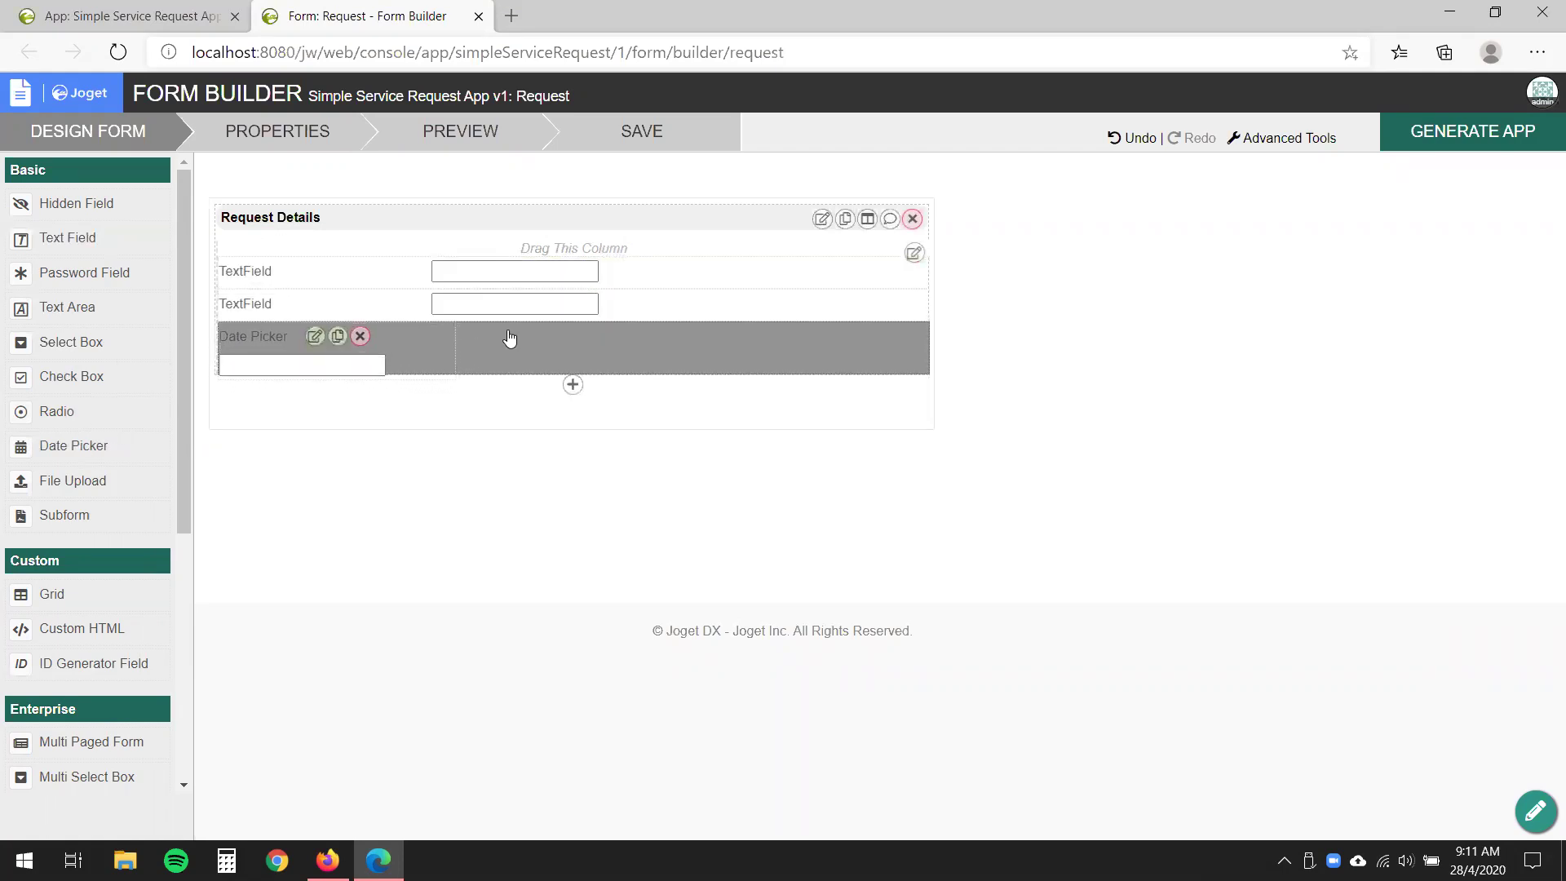
- Give the first text field ID 'name' and label 'Name'
click(554, 271)
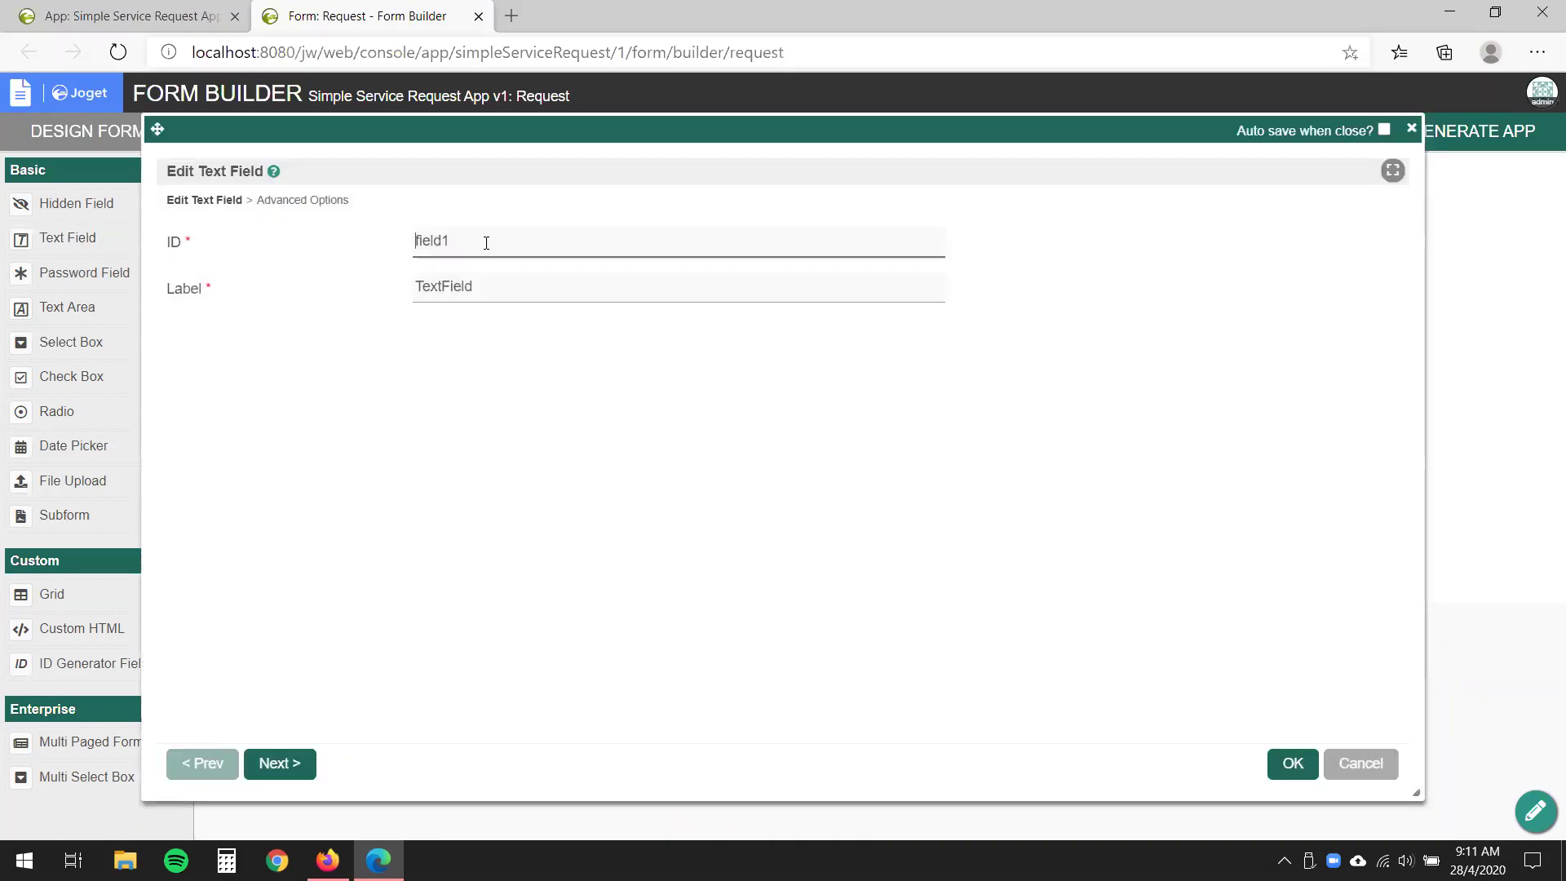
double_click(486, 242)
text(name)
click(545, 285)
double_click(544, 286)
text(Name)
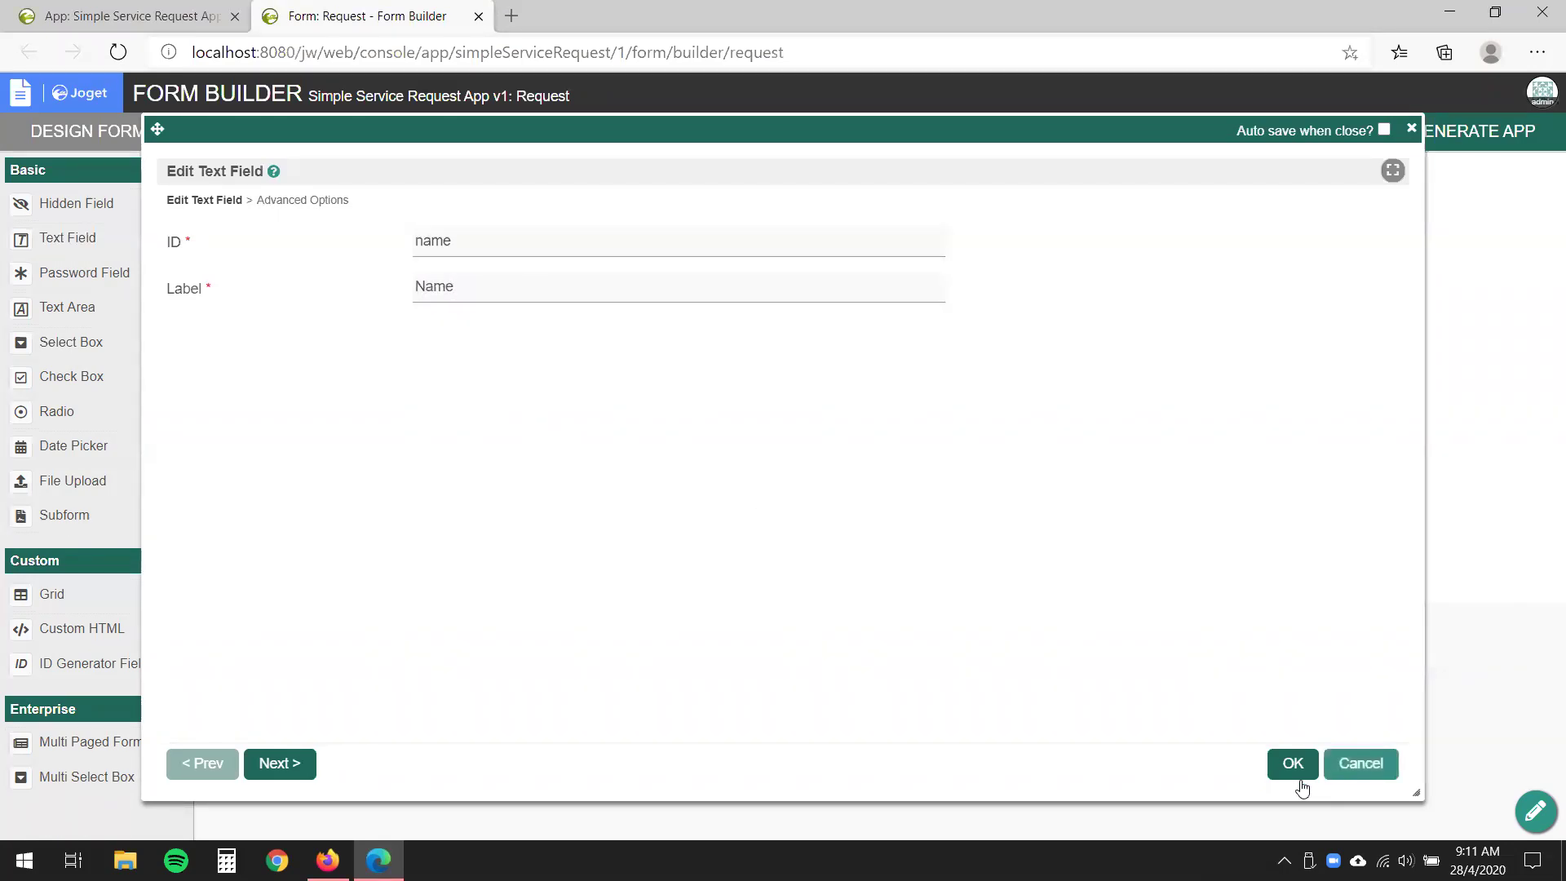
click(1275, 773)
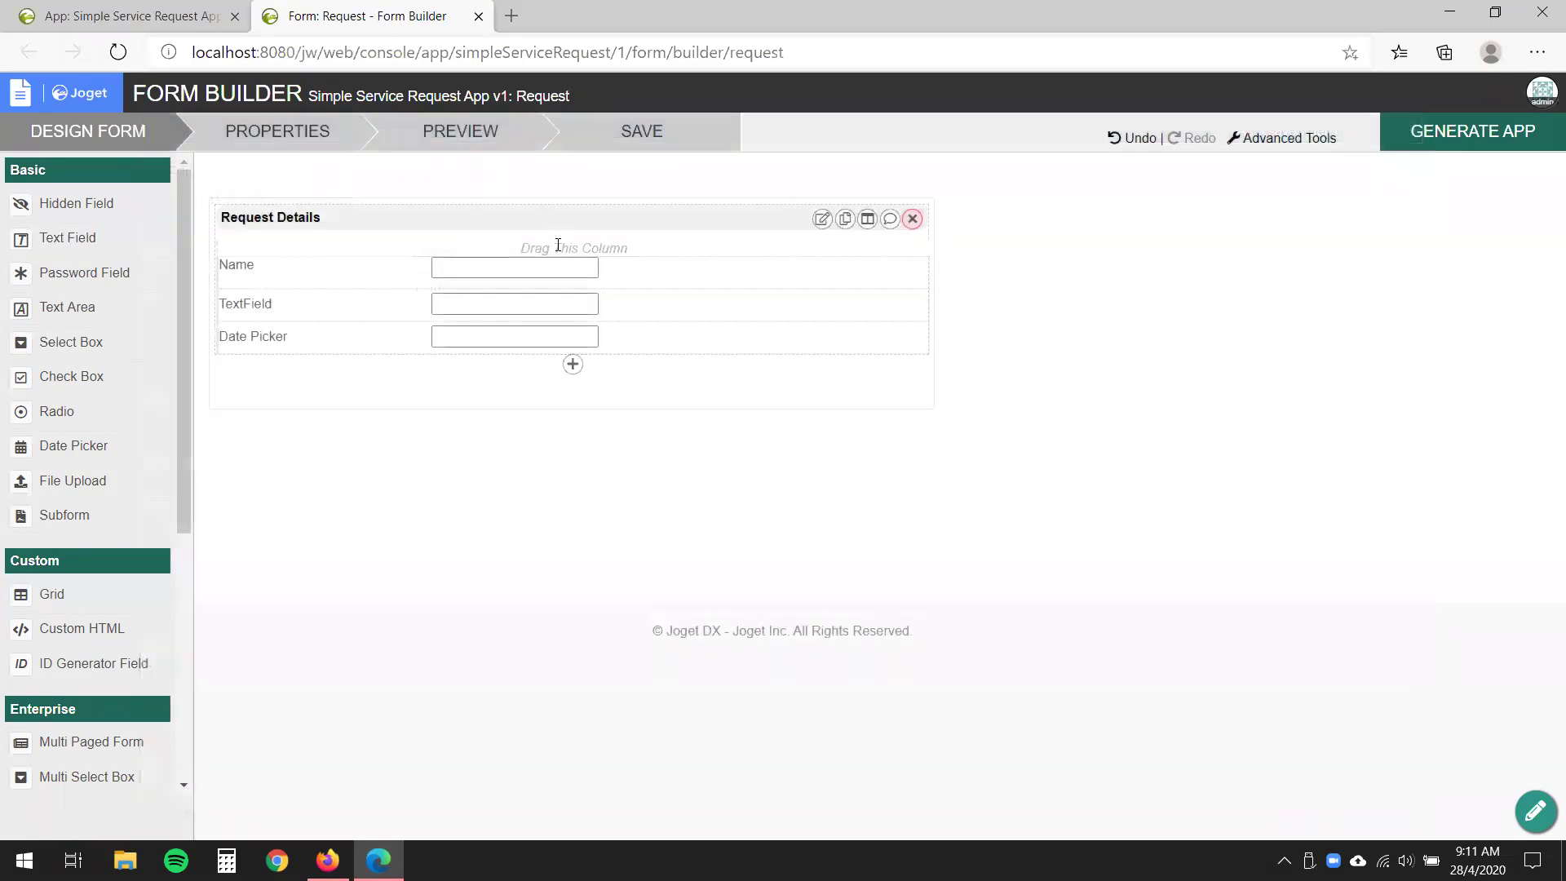
- Give the second text field ID 'request' and label 'Request'
click(553, 305)
double_click(570, 239)
text(request)
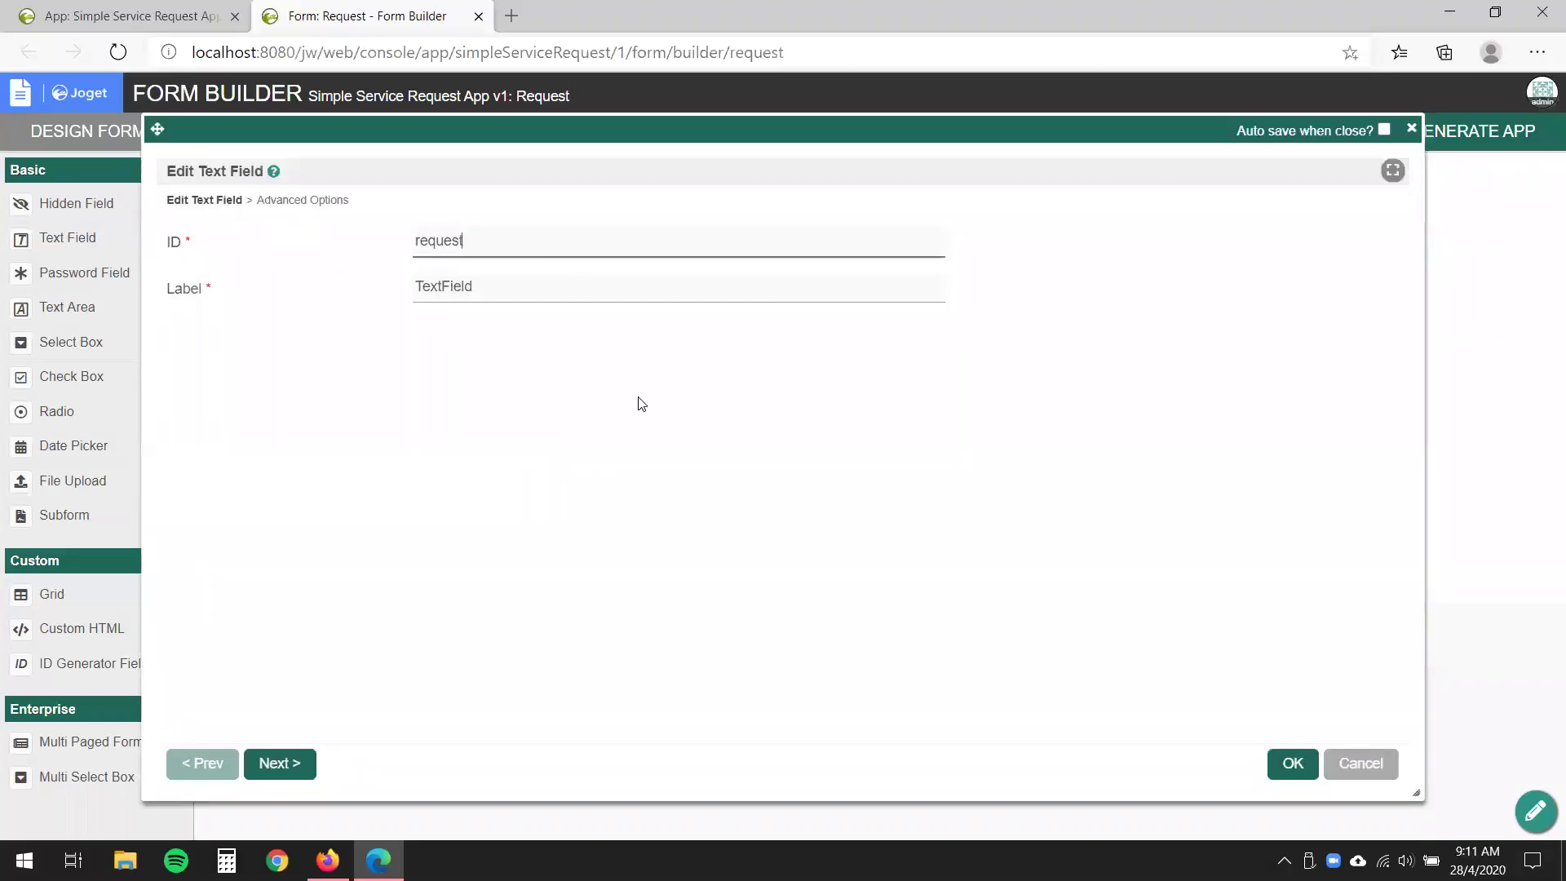
double_click(510, 286)
text(Request)
click(1304, 764)
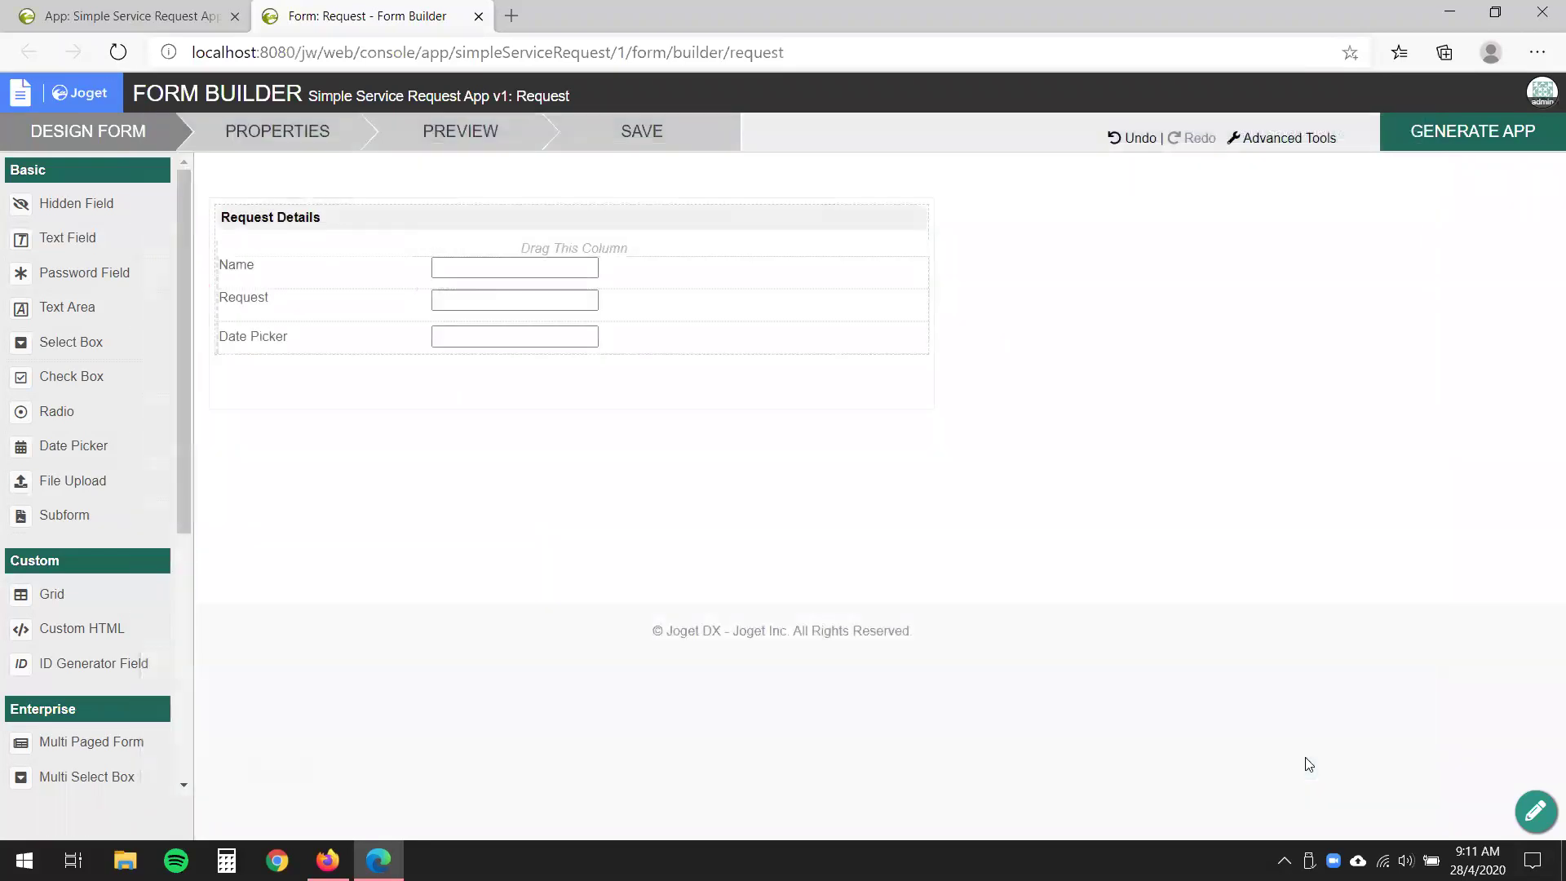
- Give the date picker ID 'date_required' and label 'Date Required'
mouse_move(549, 350)
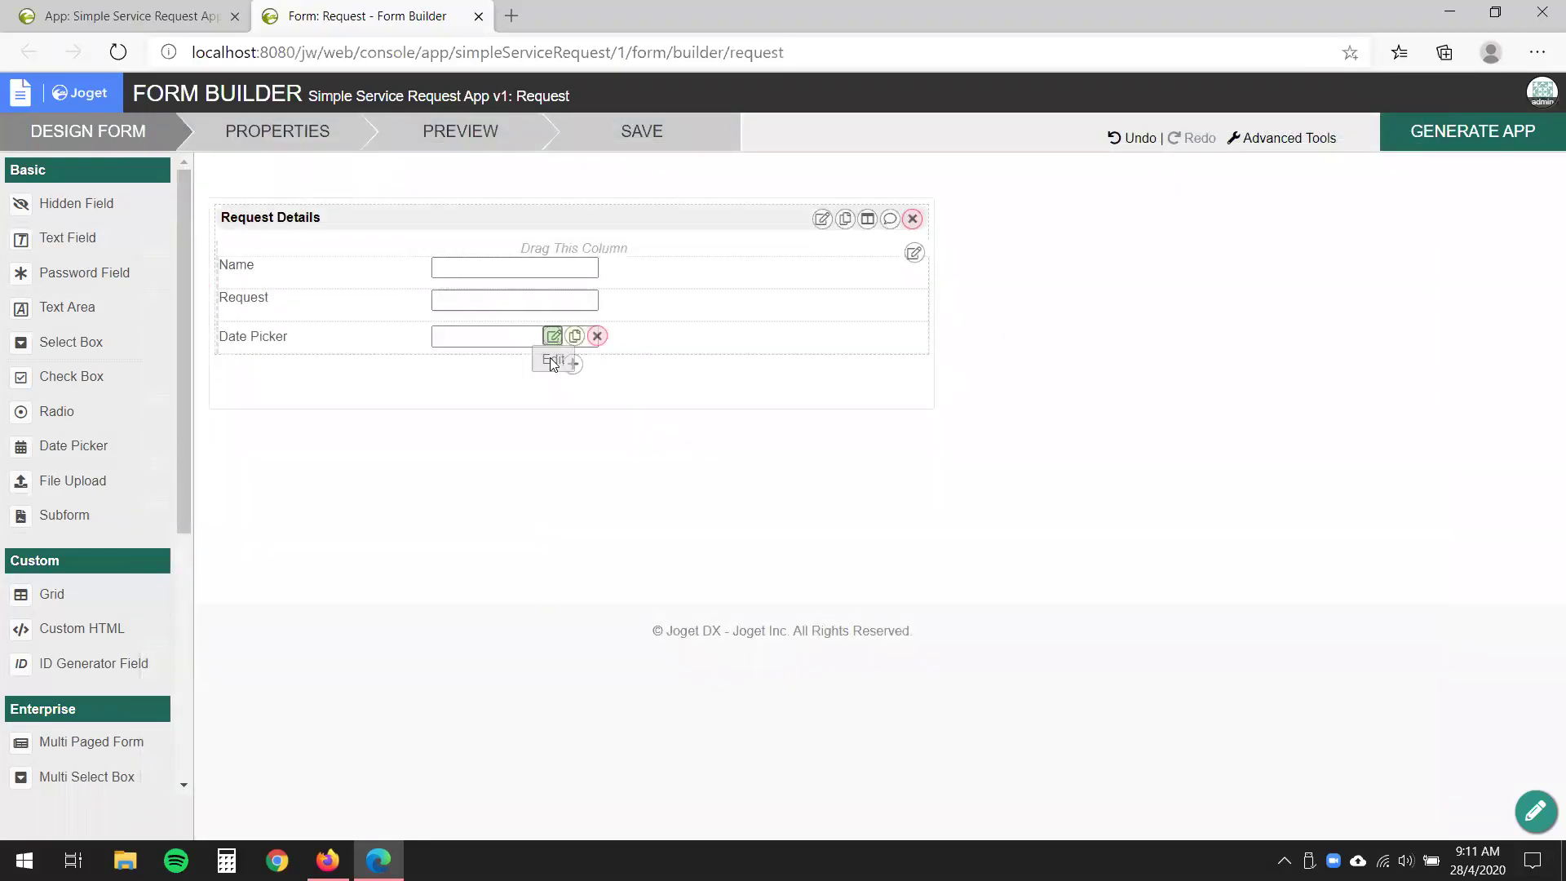
click(550, 357)
text(date_required)
key(Tab)
text(Date Required)
key(Tab)
click(1308, 762)
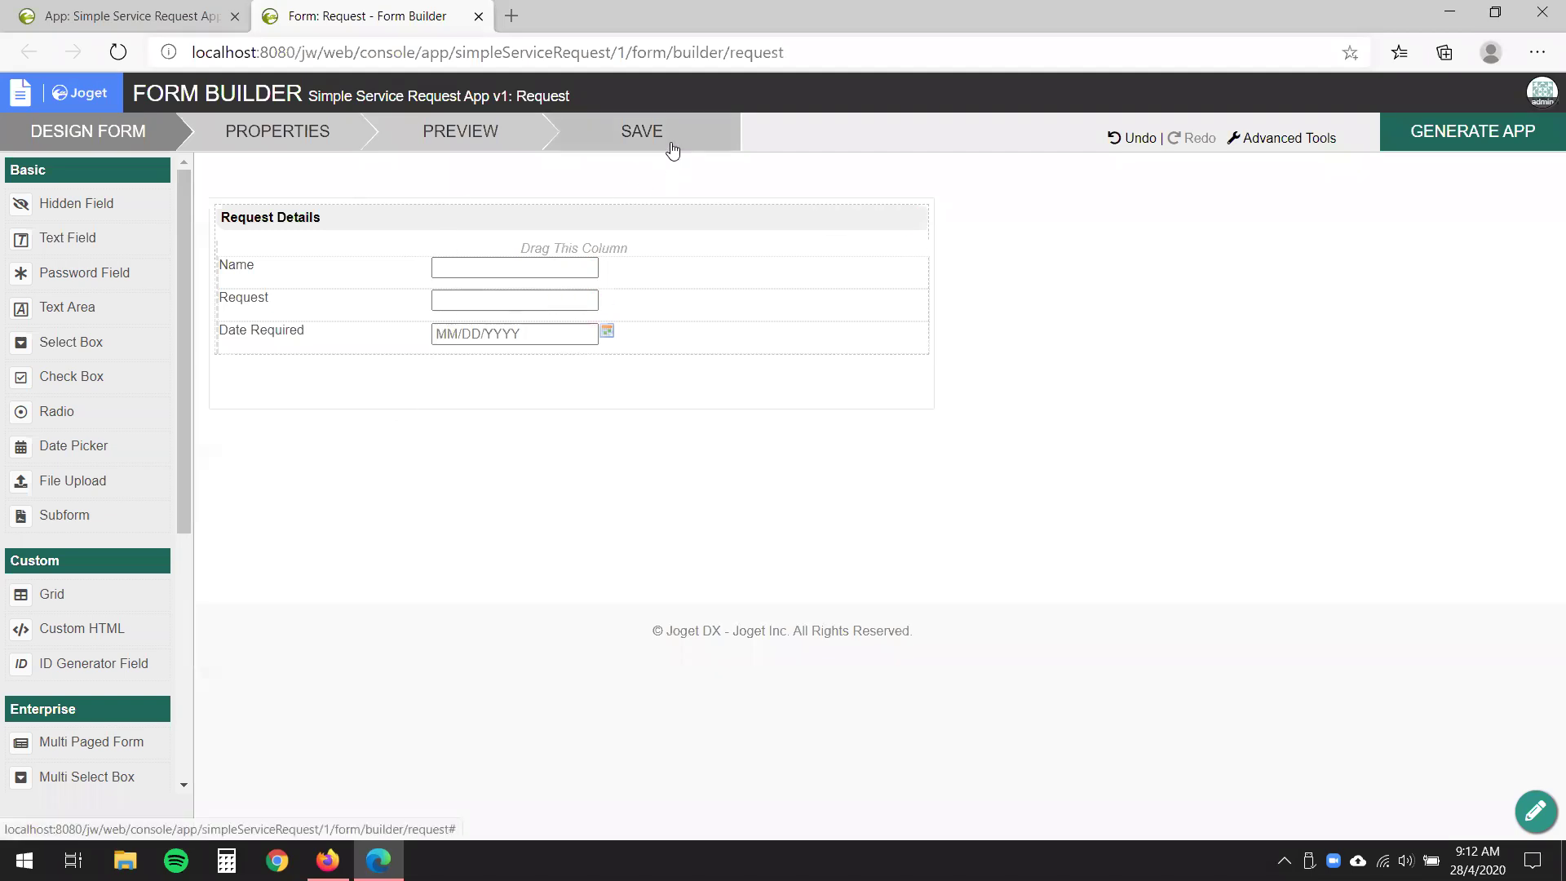
- Save the Request form, check the app overview tab, and return to the Form Builder
click(669, 146)
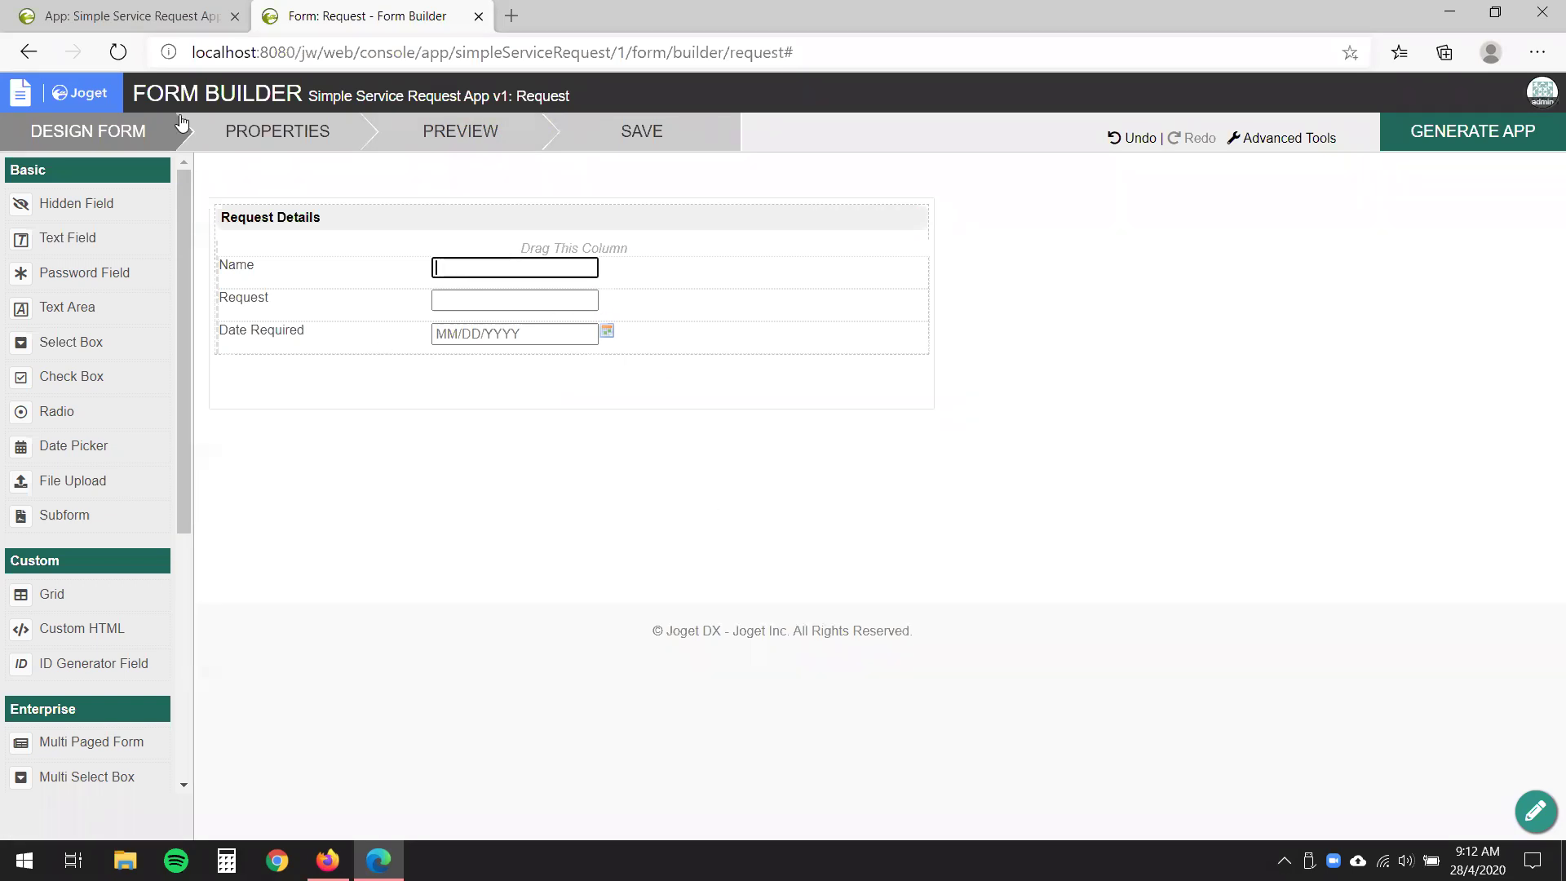
click(130, 15)
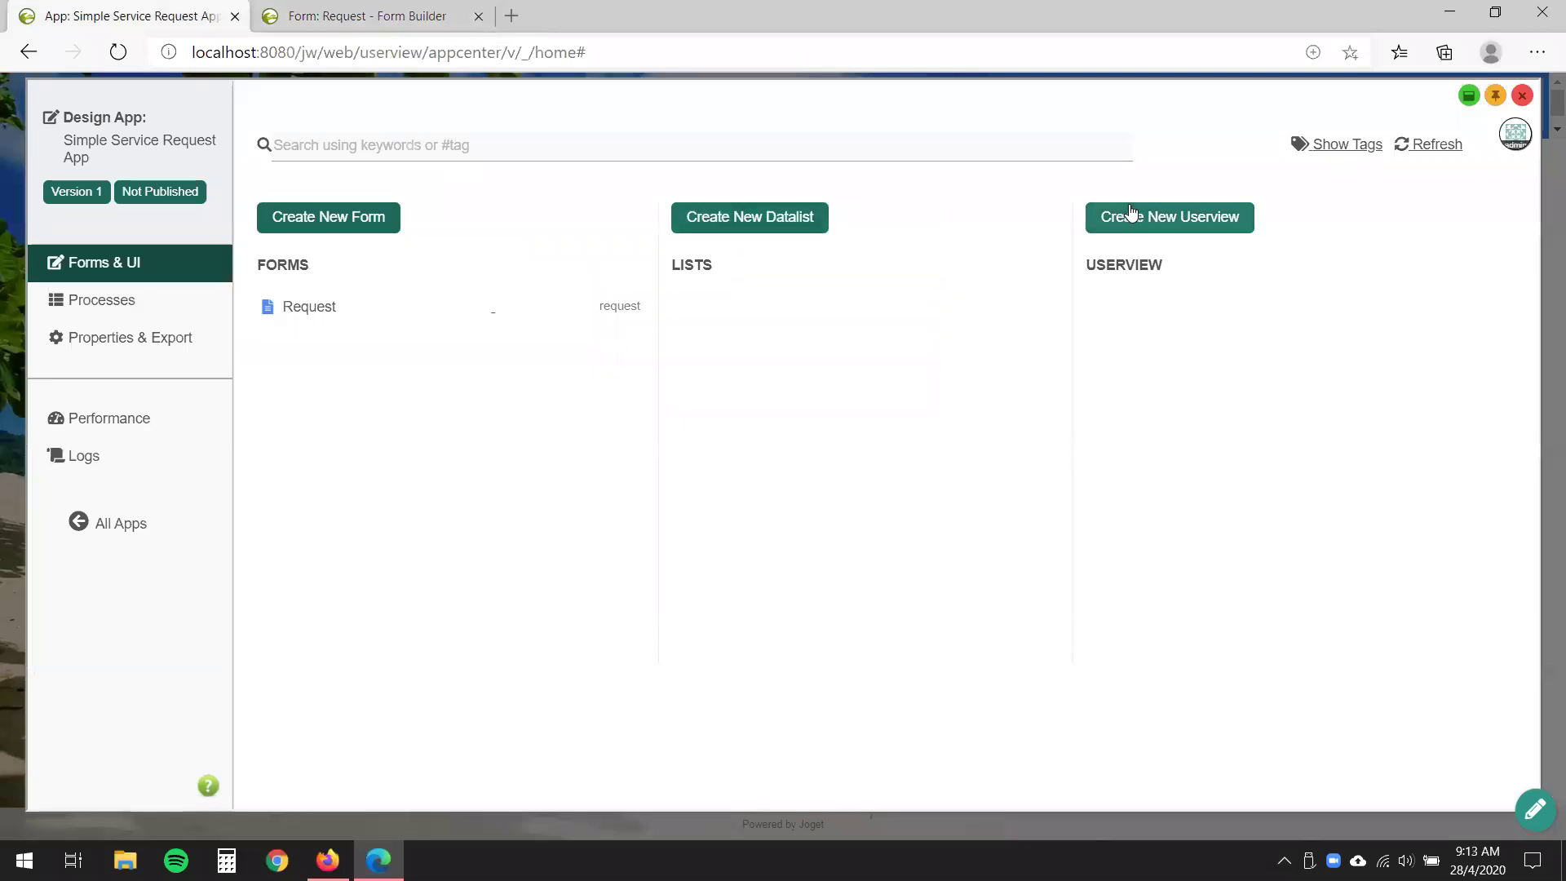
click(379, 24)
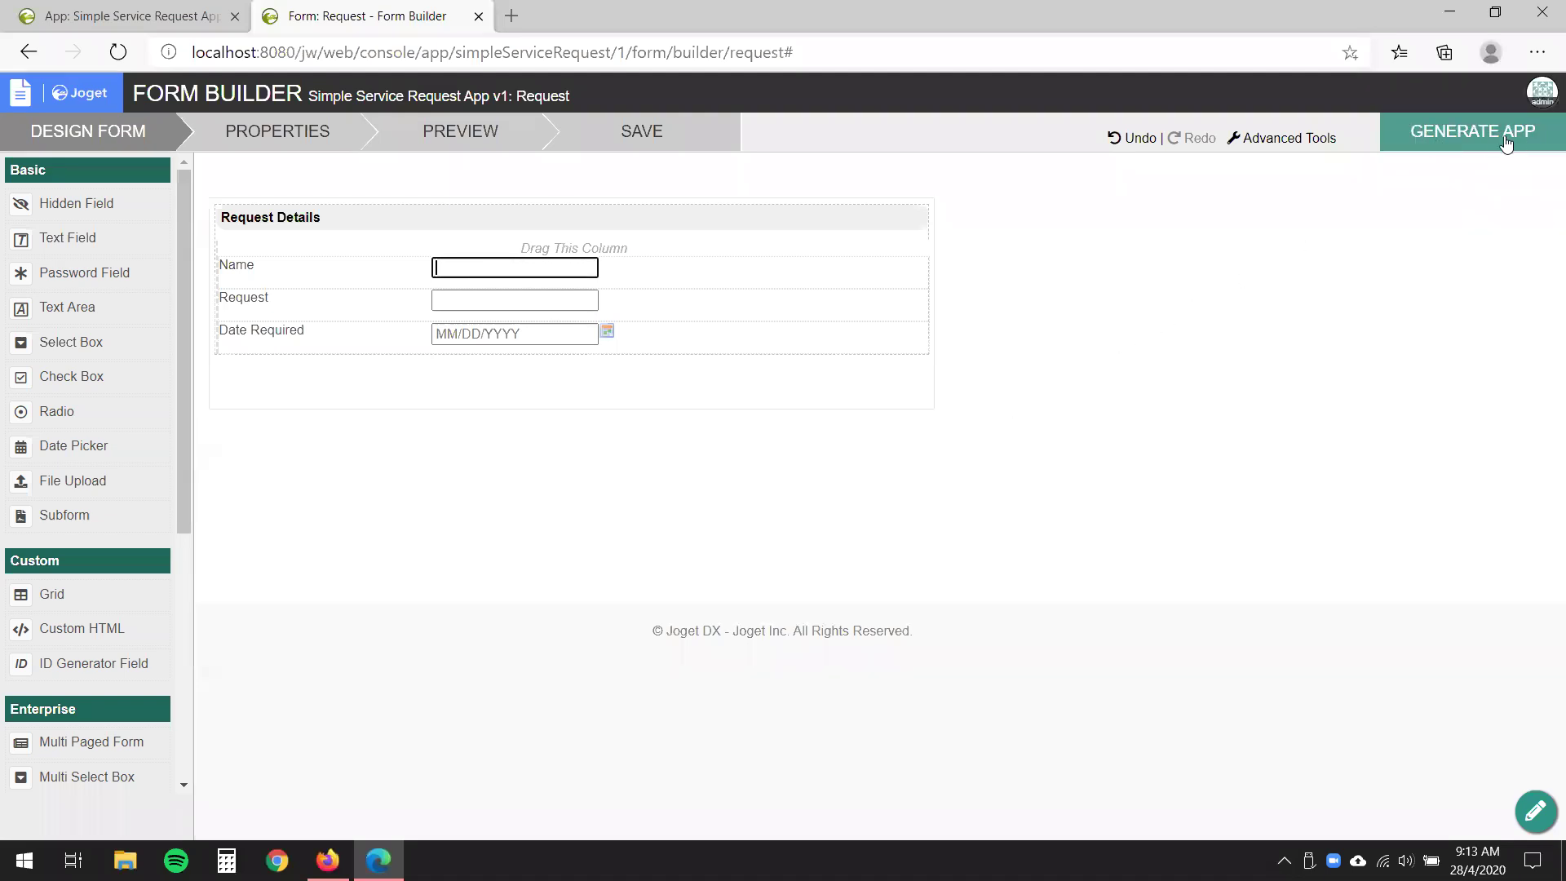
- Use the App Generator to generate a CRUD list and userview for the Request form
click(1459, 142)
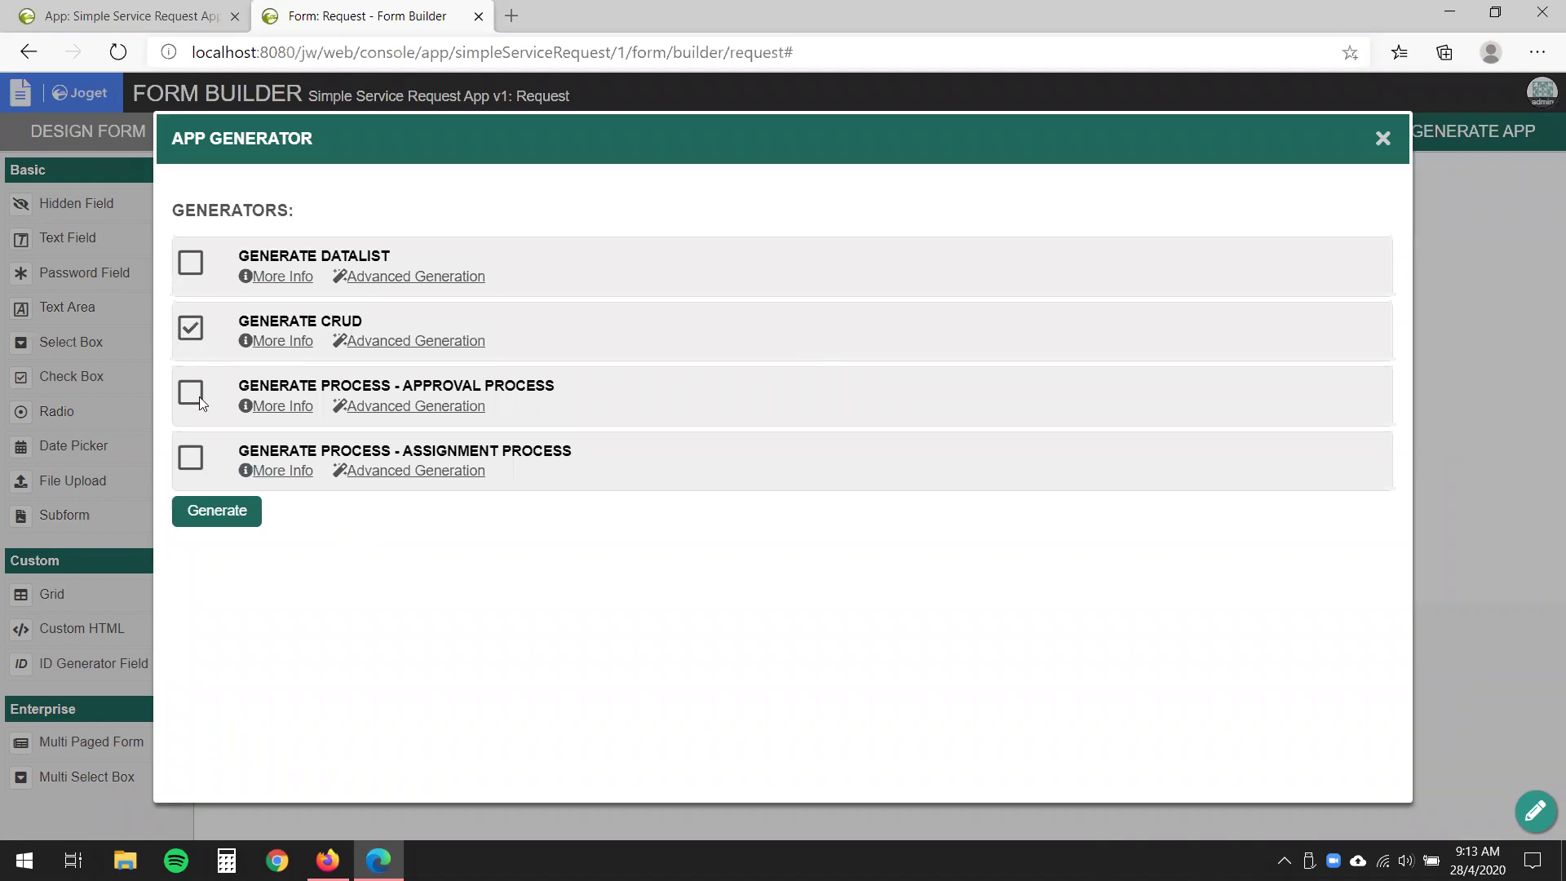
click(210, 512)
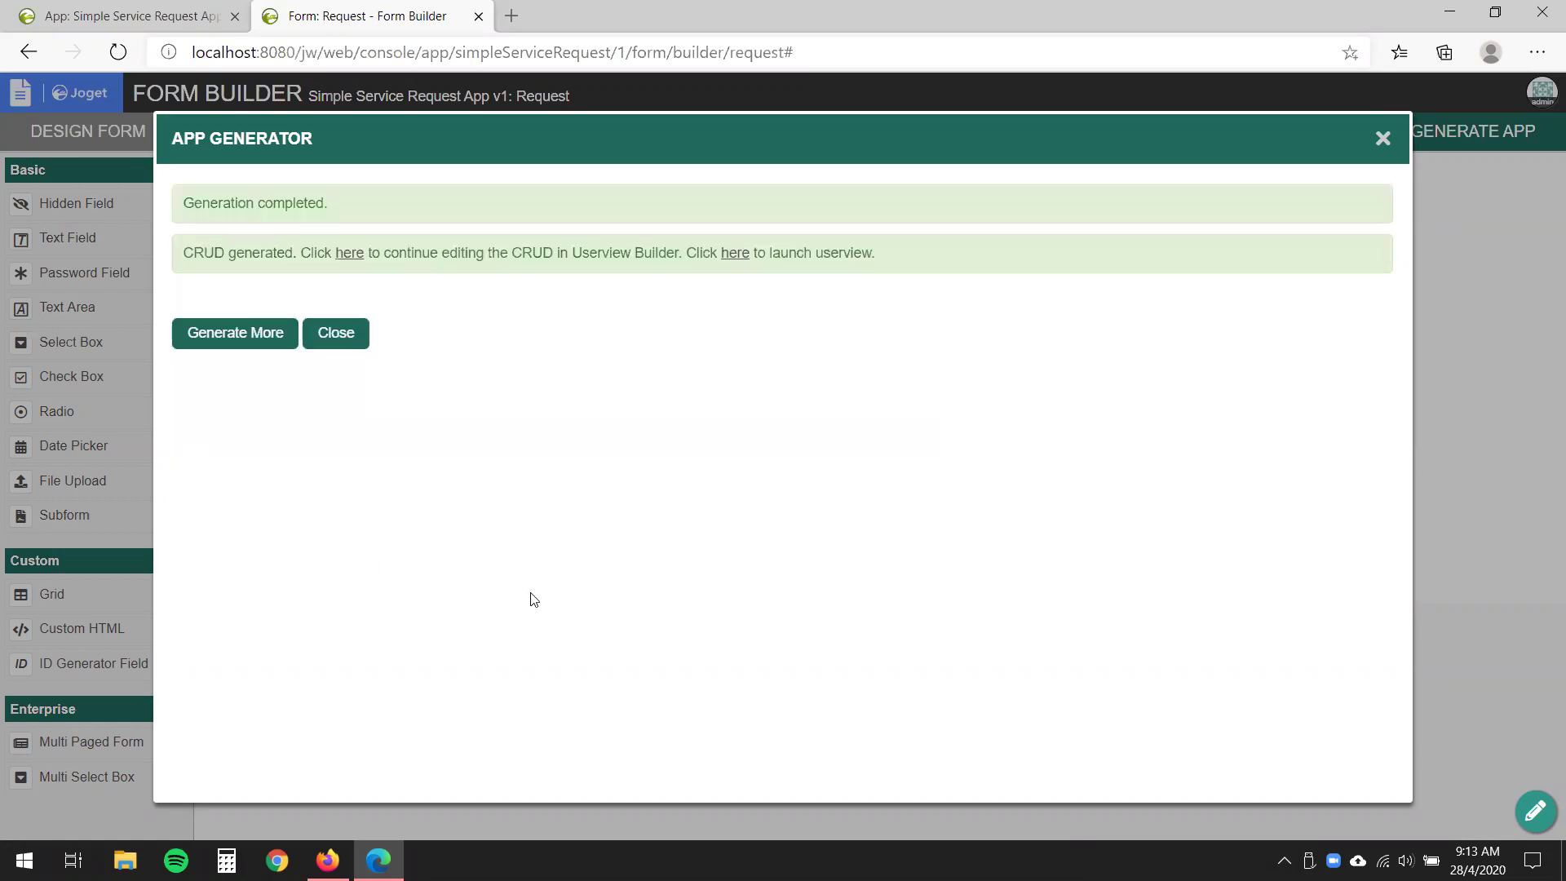
click(346, 351)
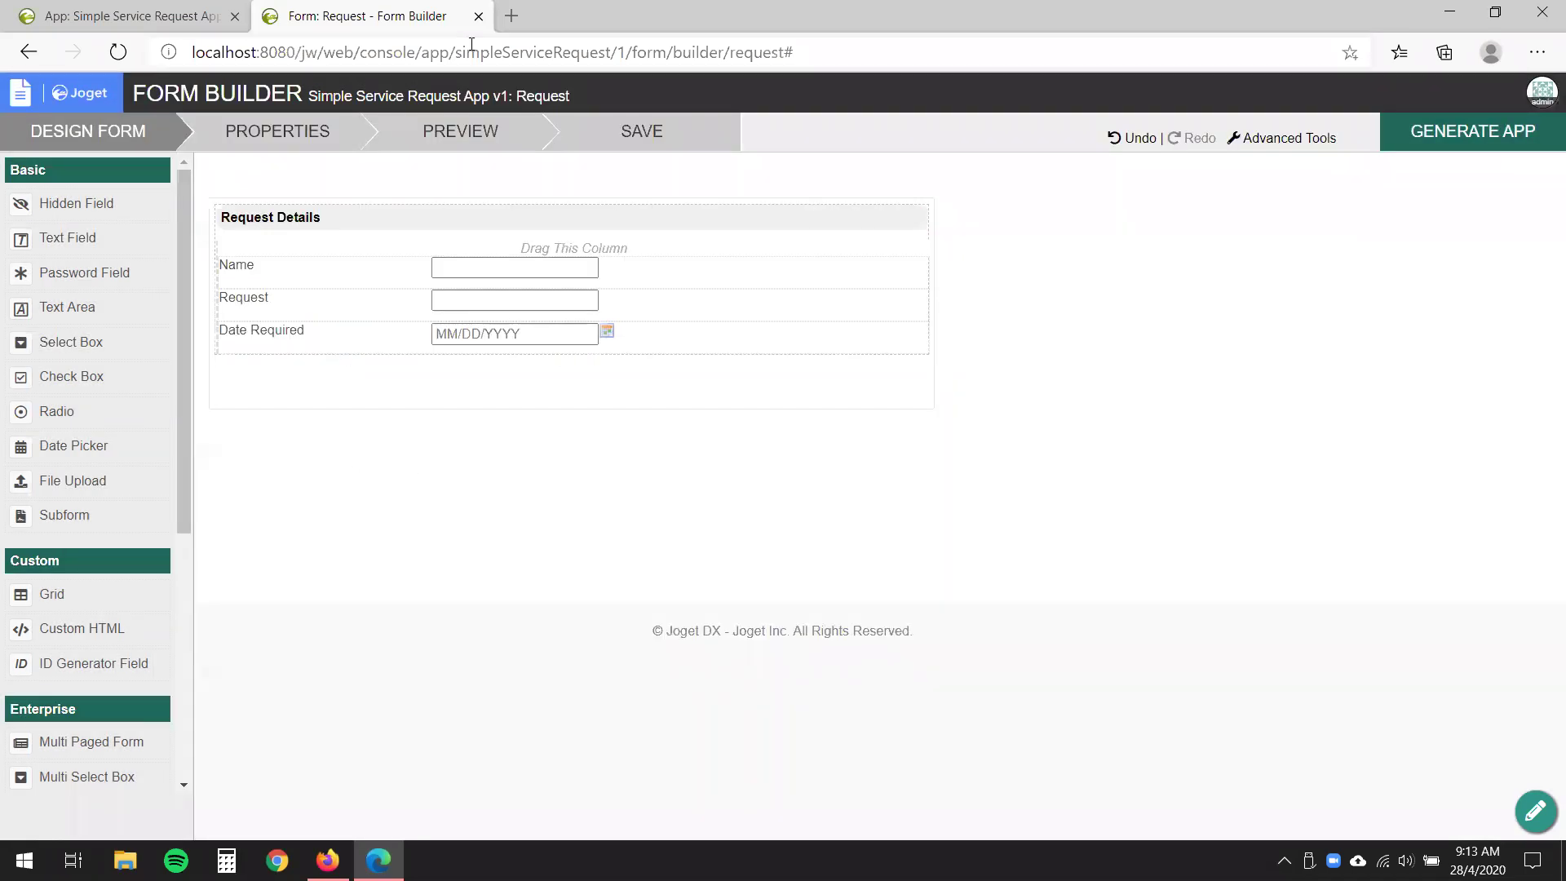
- Leave the Form Builder and open the generated 'List - Request' in the Datalist Builder
click(478, 17)
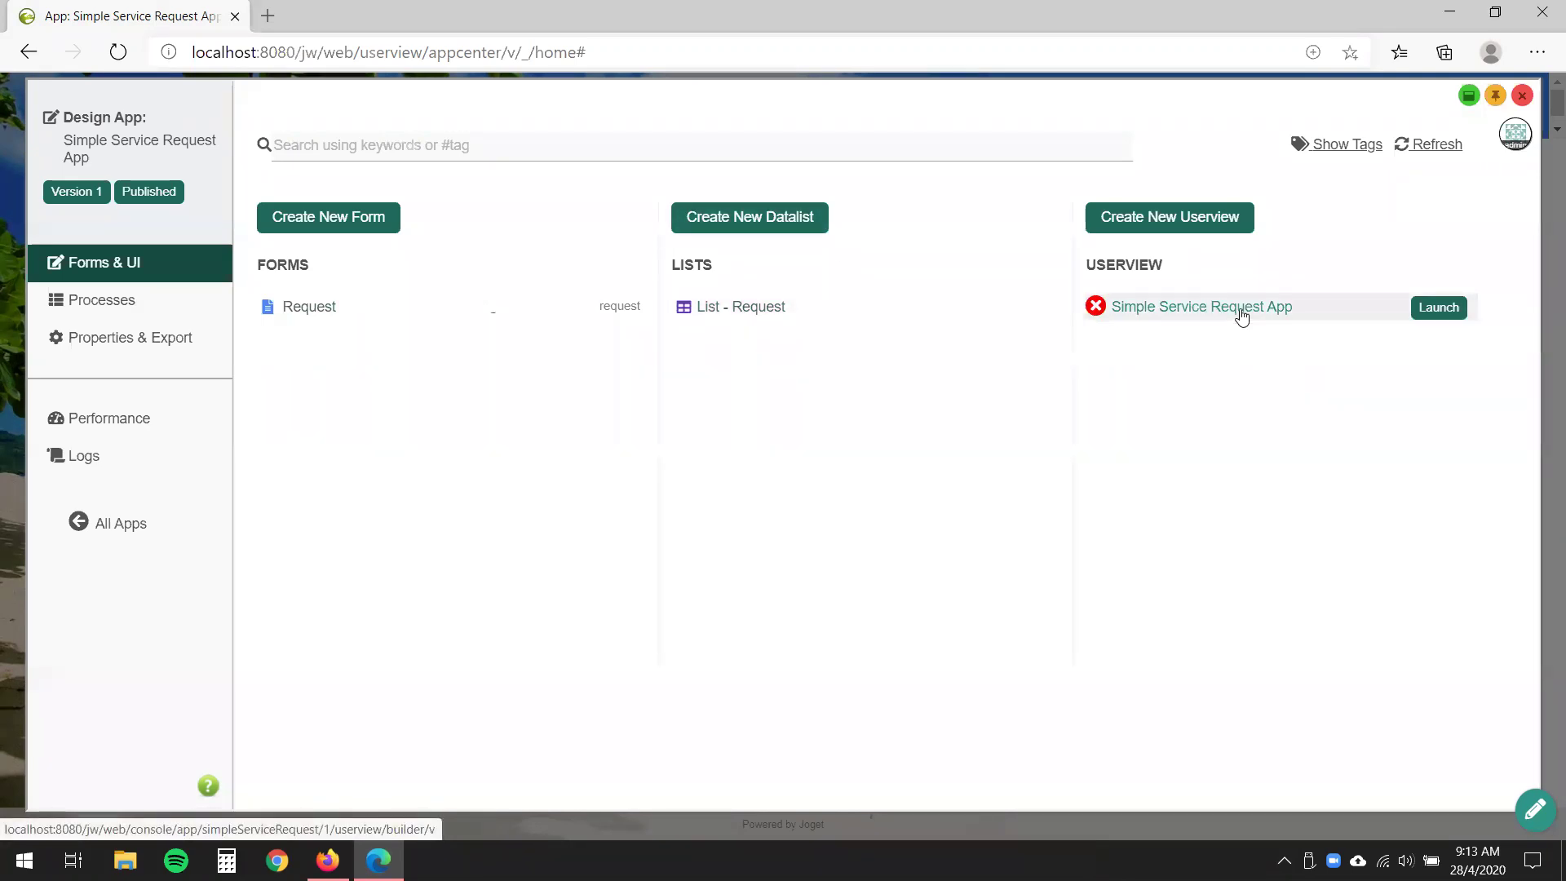
click(786, 317)
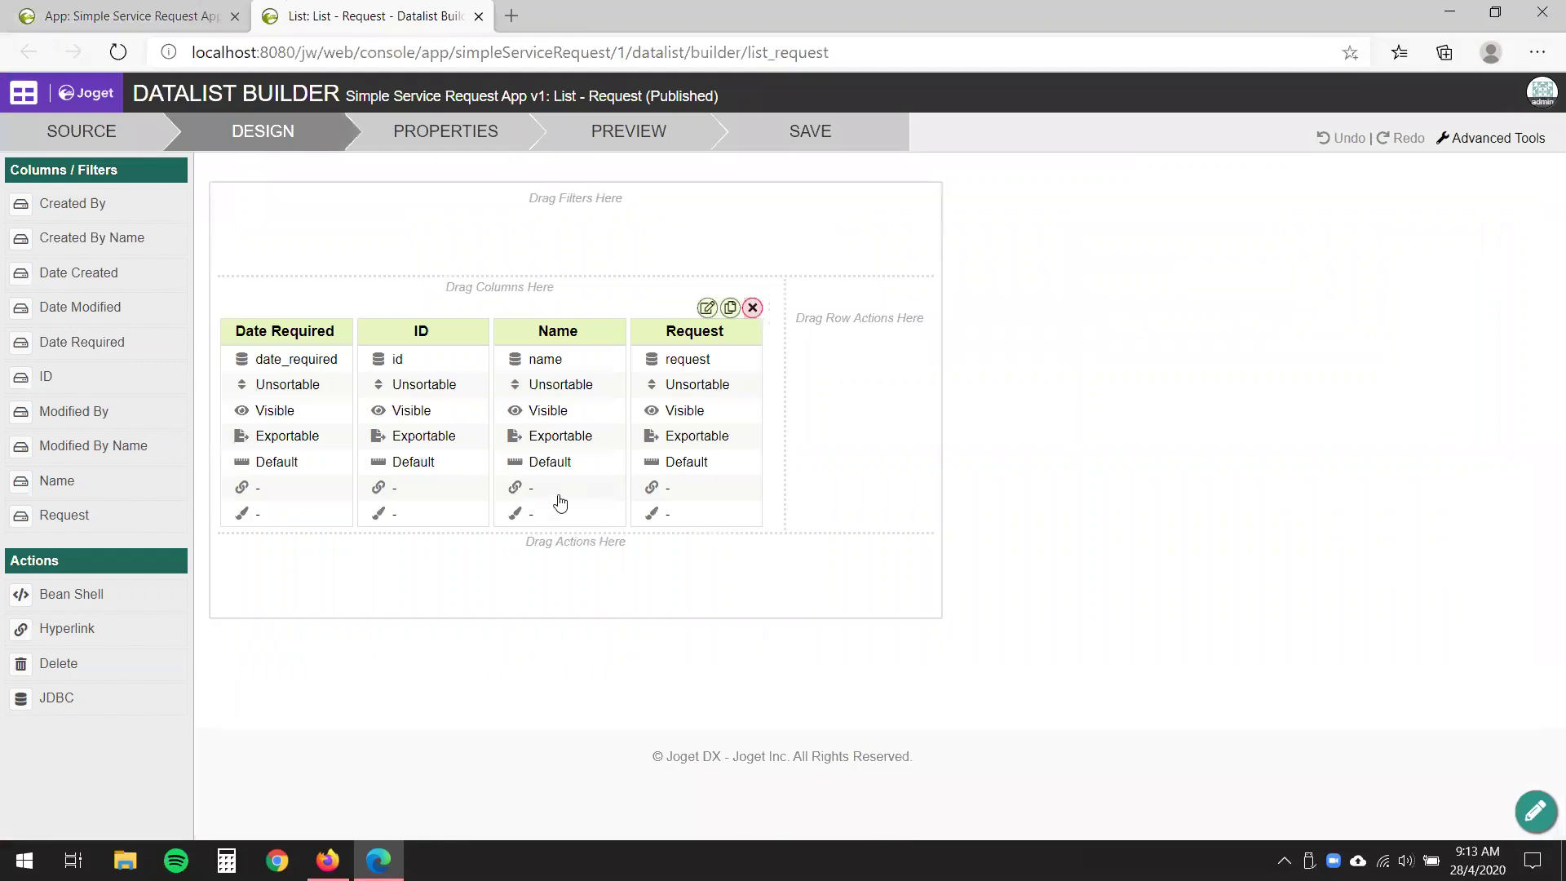
- Delete the ID column, place Date Required after Request, and save the list
mouse_move(445, 457)
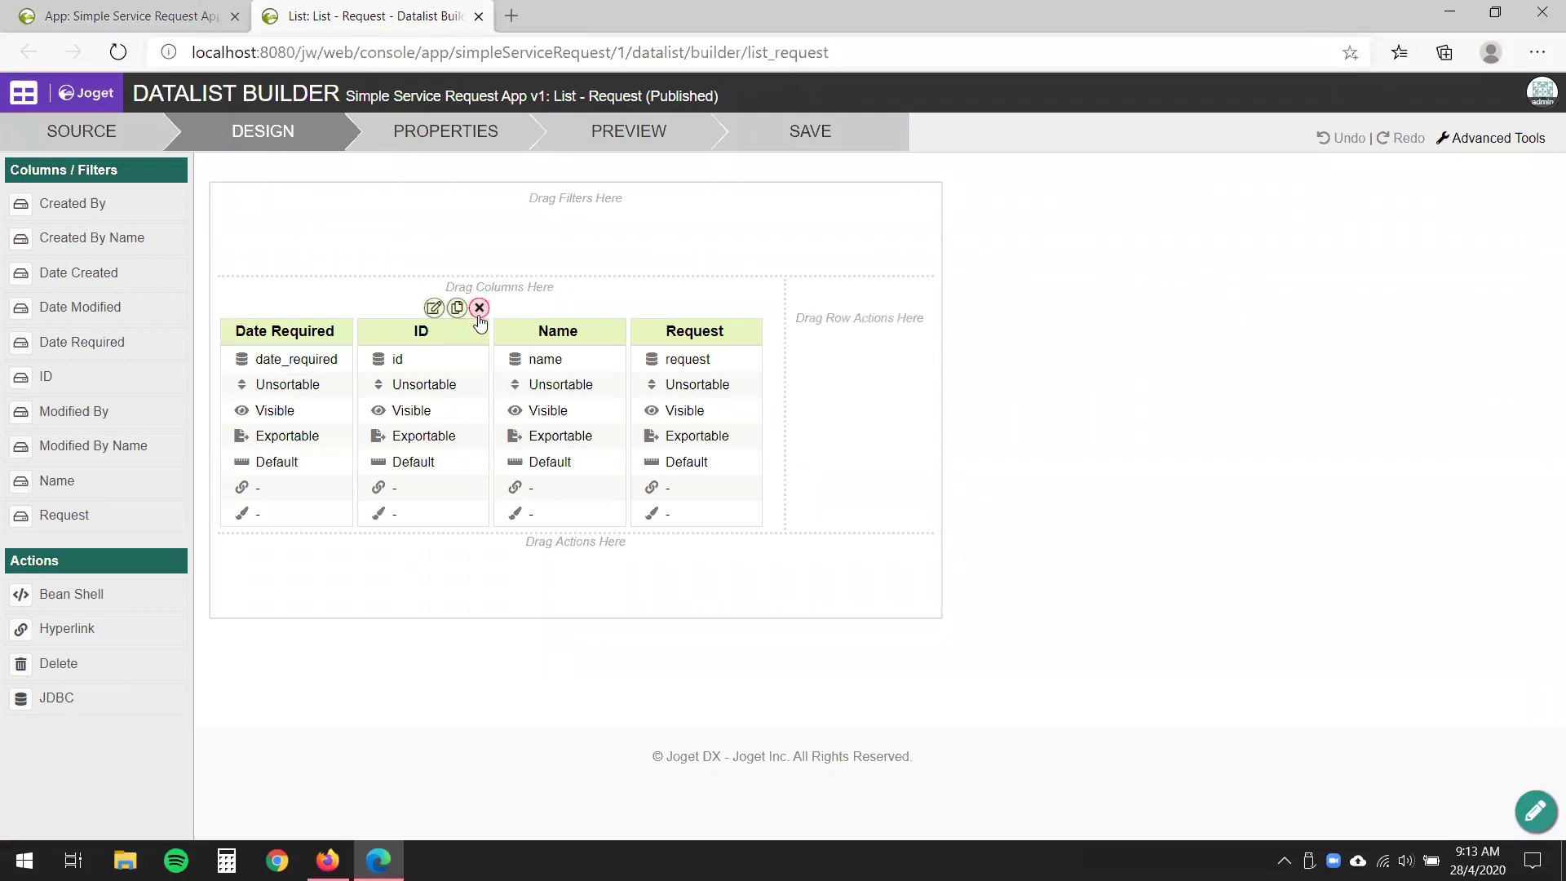
click(478, 308)
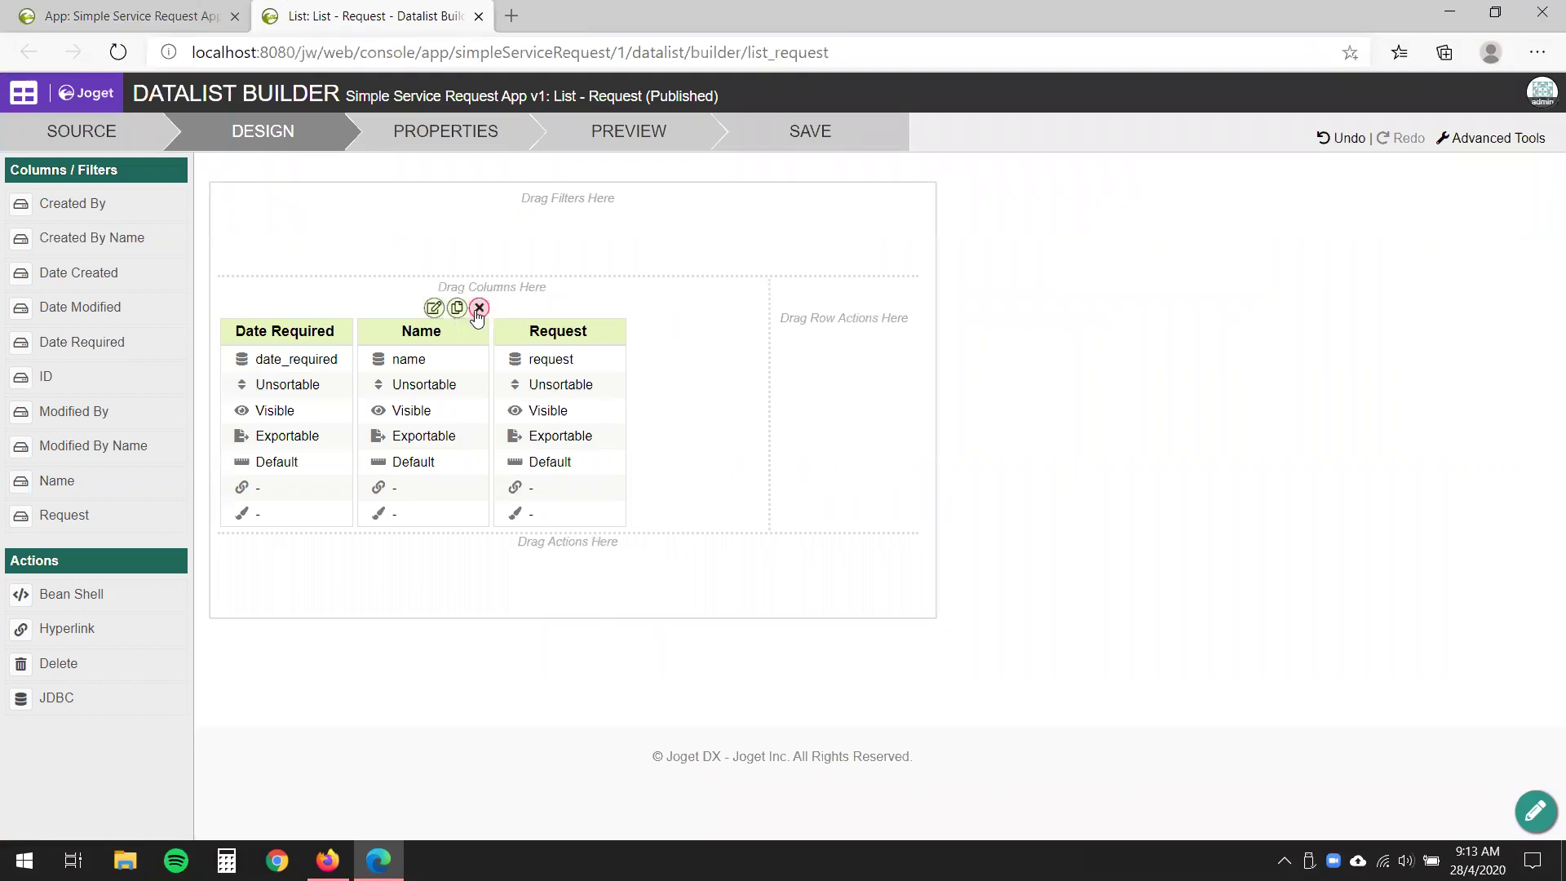
drag(355, 336, 581, 341)
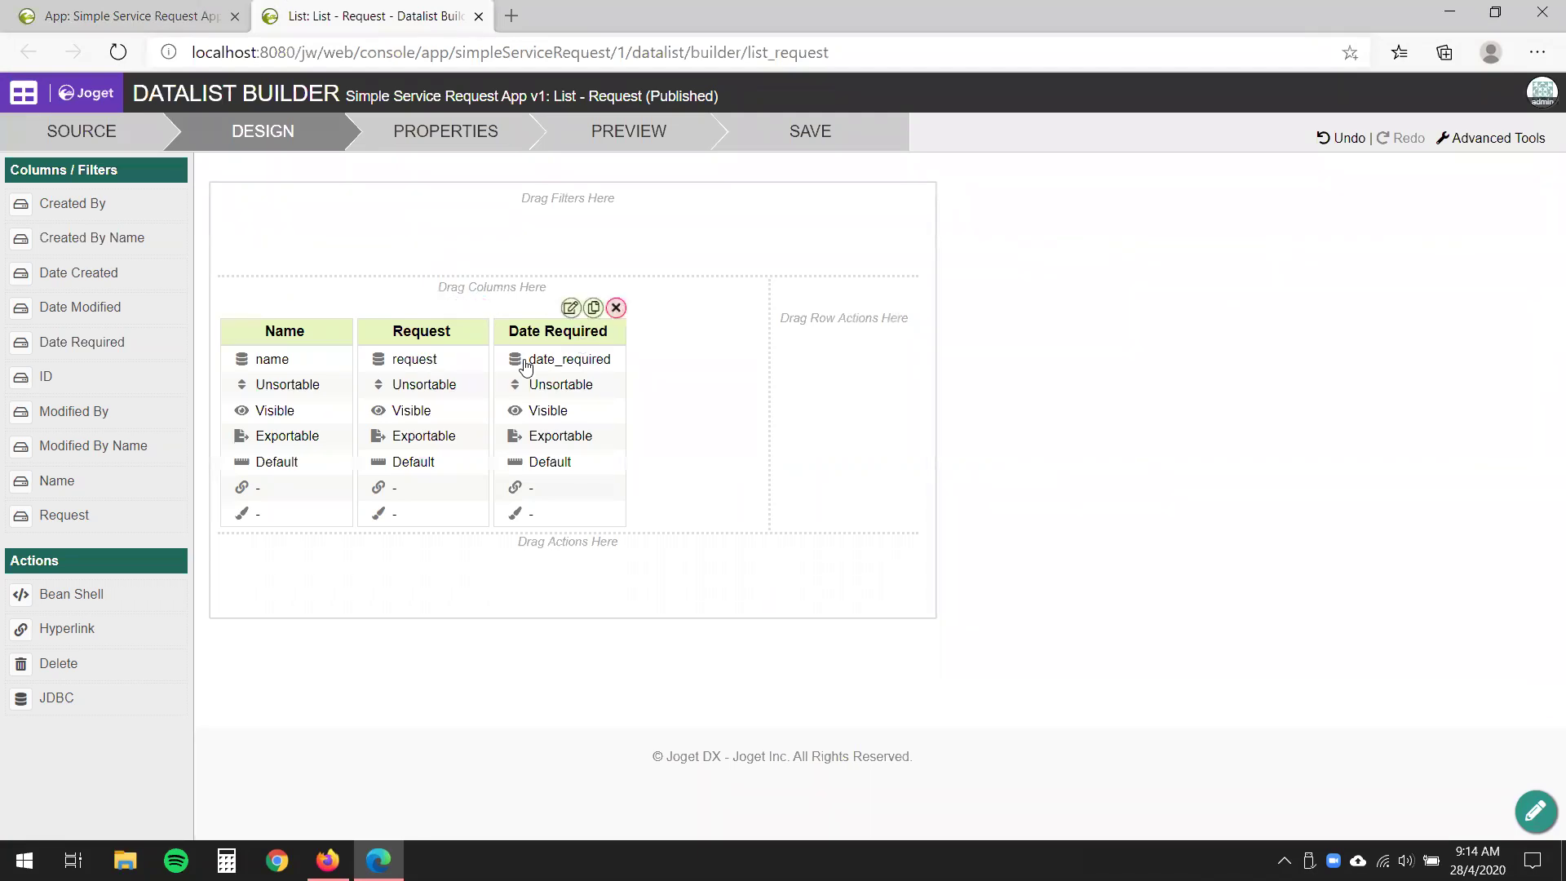
click(820, 146)
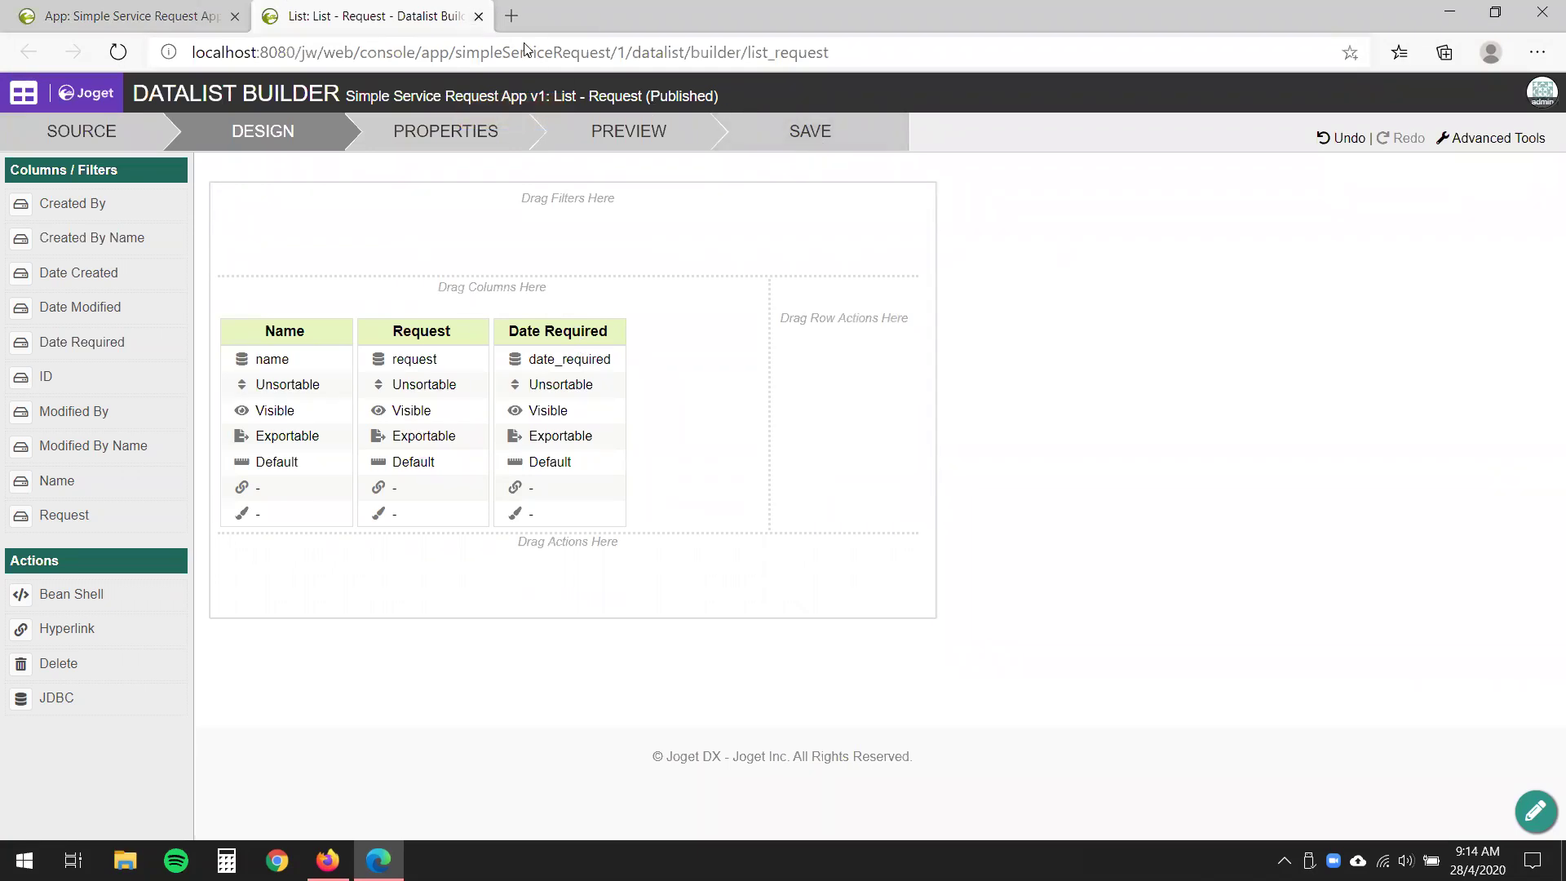
click(478, 17)
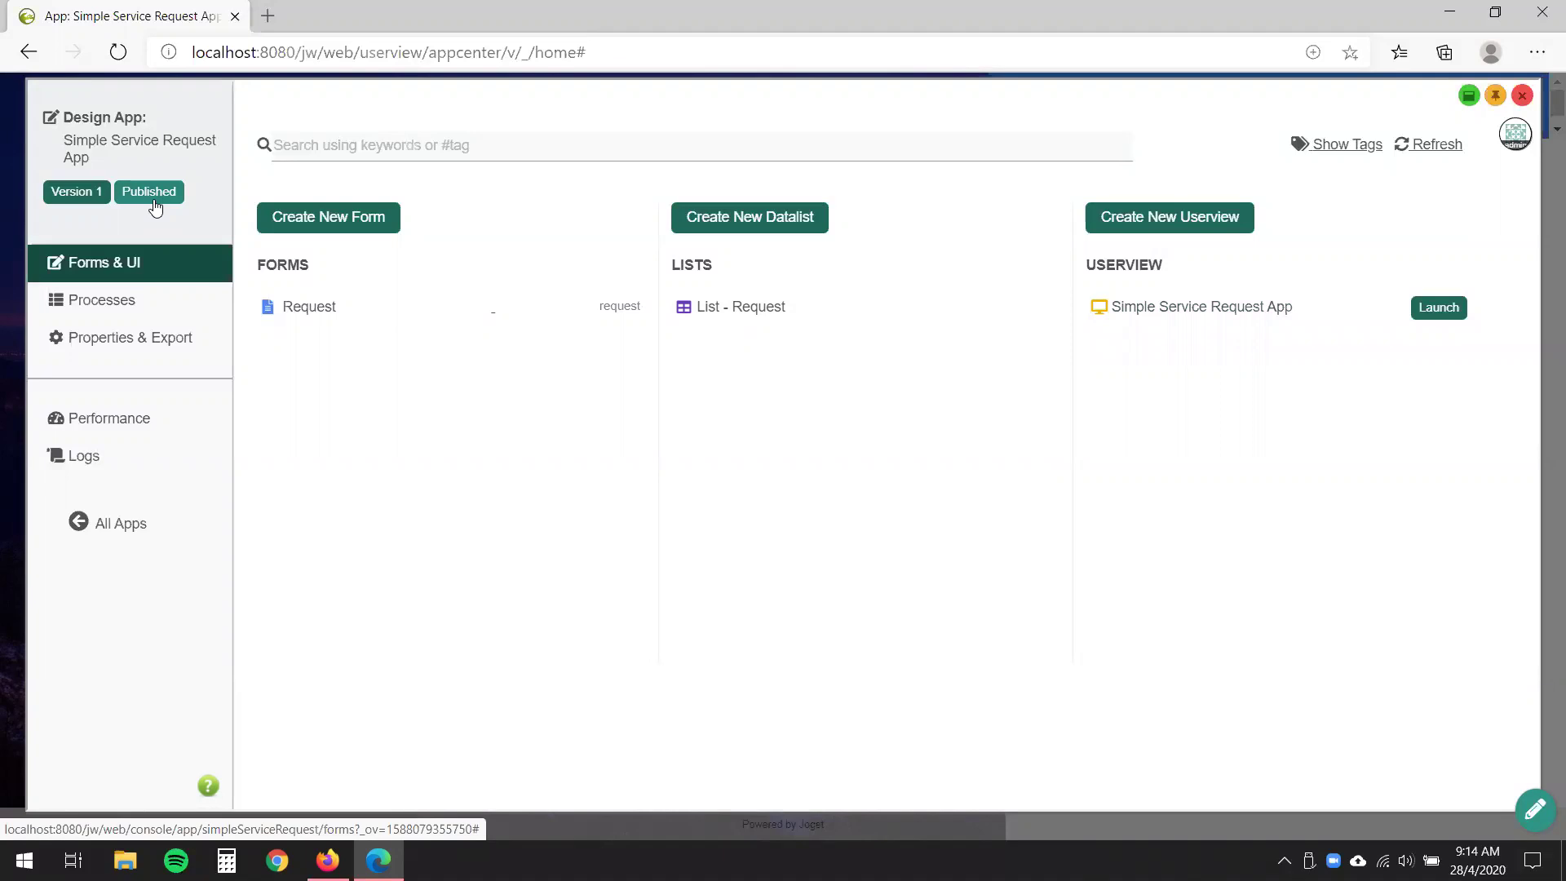
- Launch the Simple Service Request App from the App Center to its Welcome page
click(1521, 96)
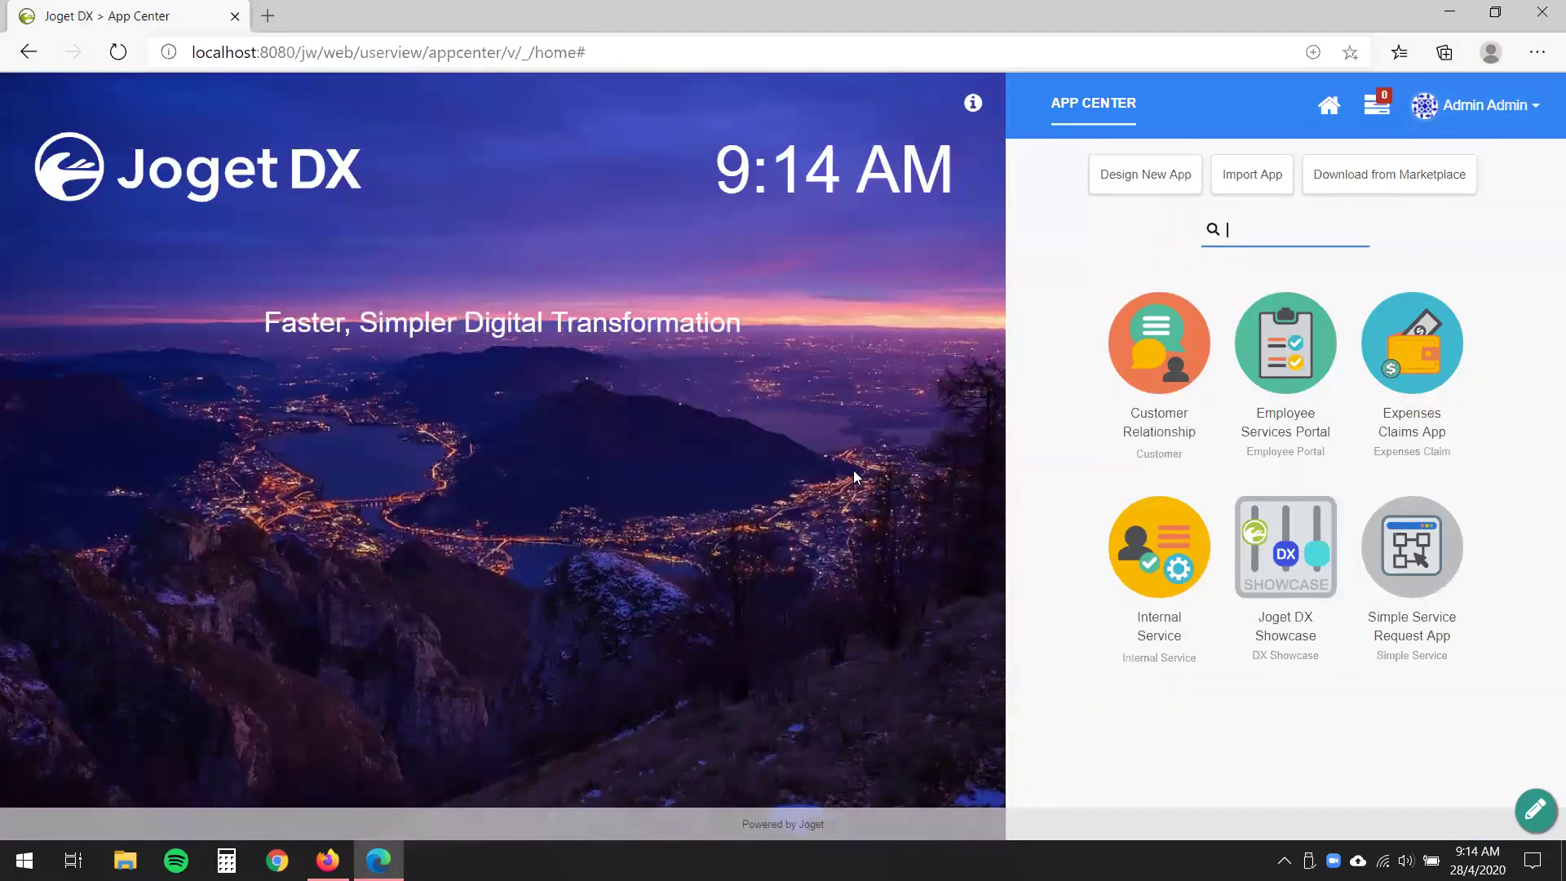
mouse_move(1390, 581)
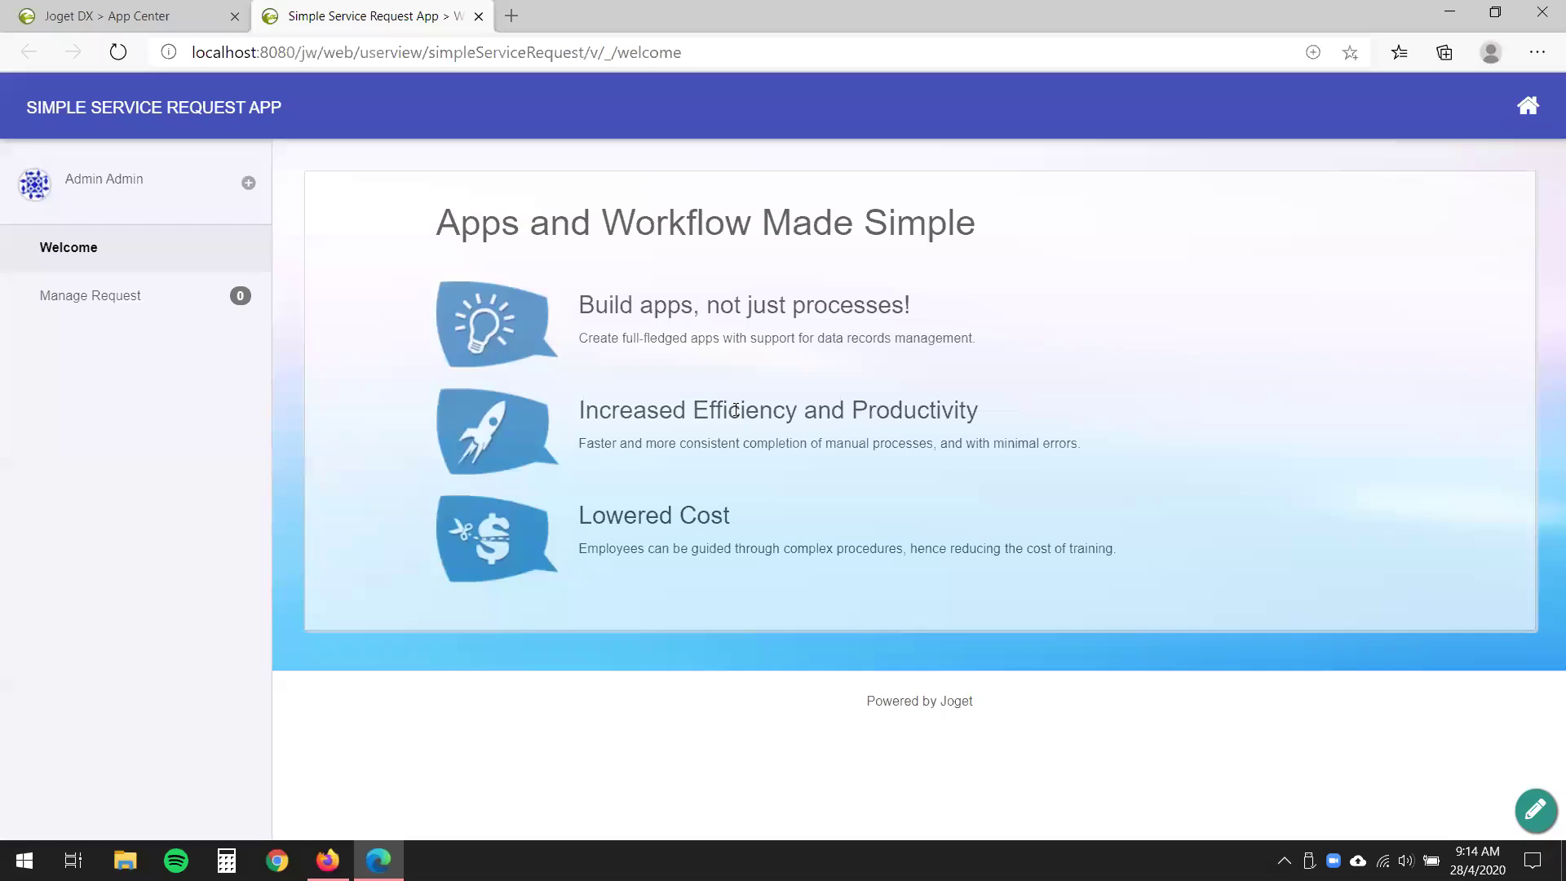
- In Manage Request, save a new entry with a name, request 'I love this new app!', and date 2020-04-28
click(69, 303)
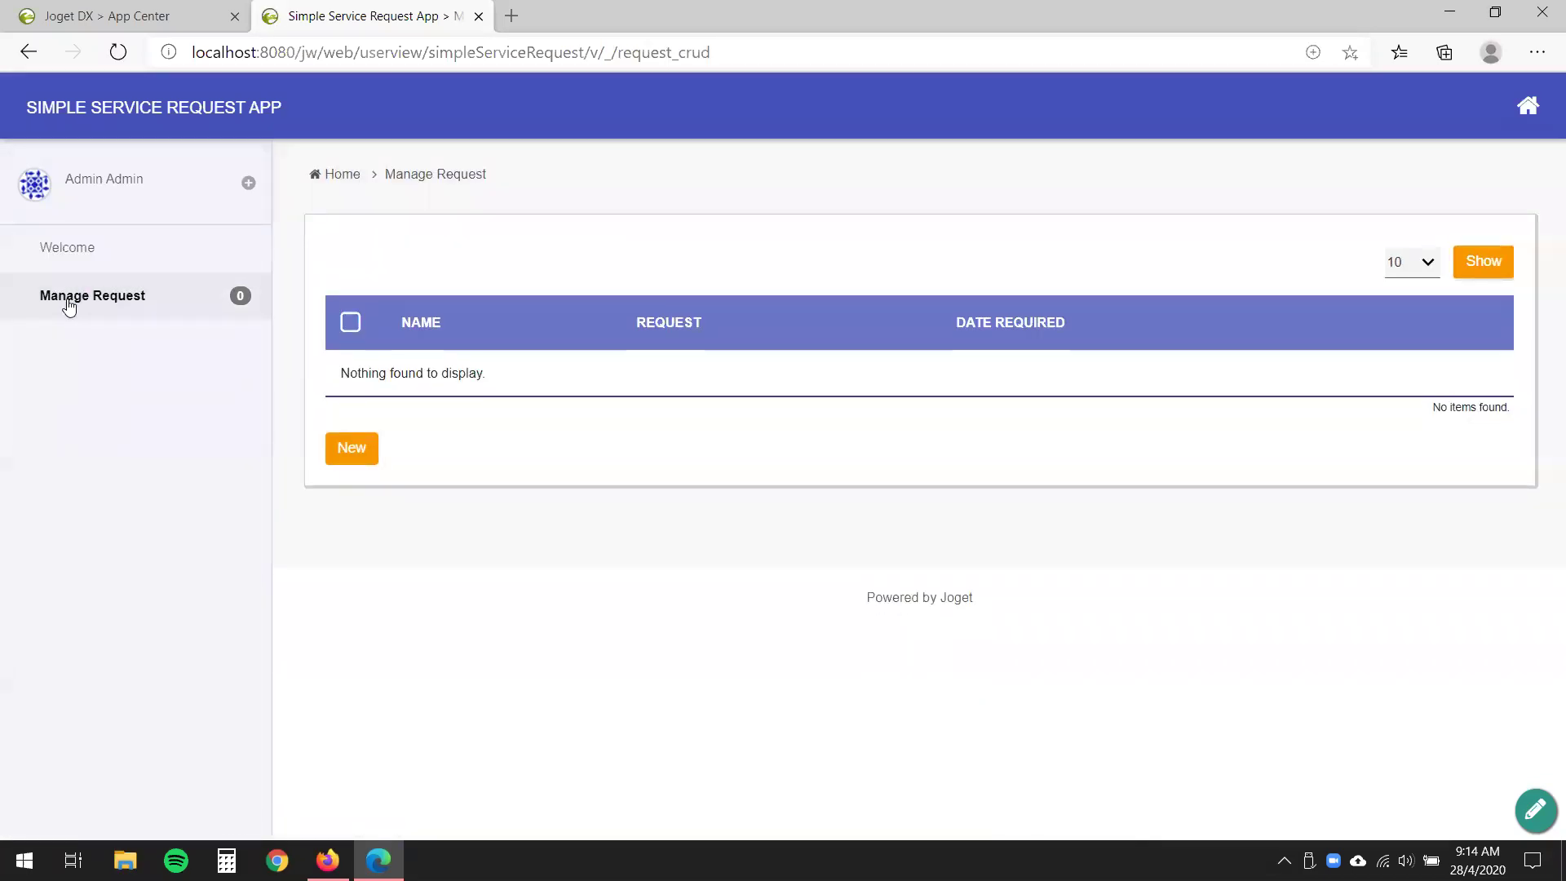
click(363, 463)
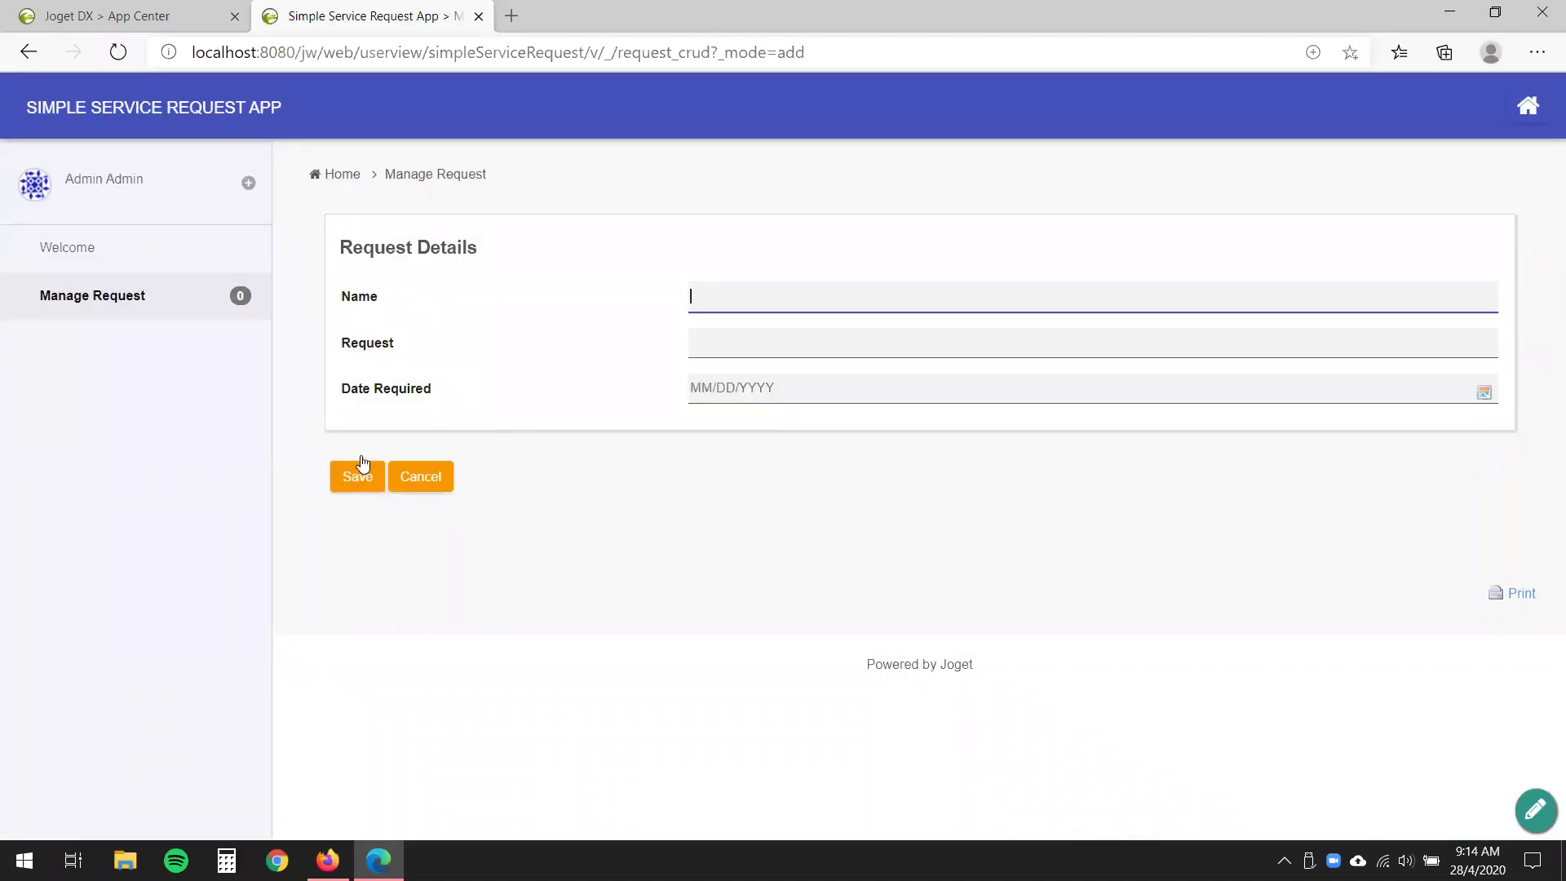
text(Justin)
key(Tab)
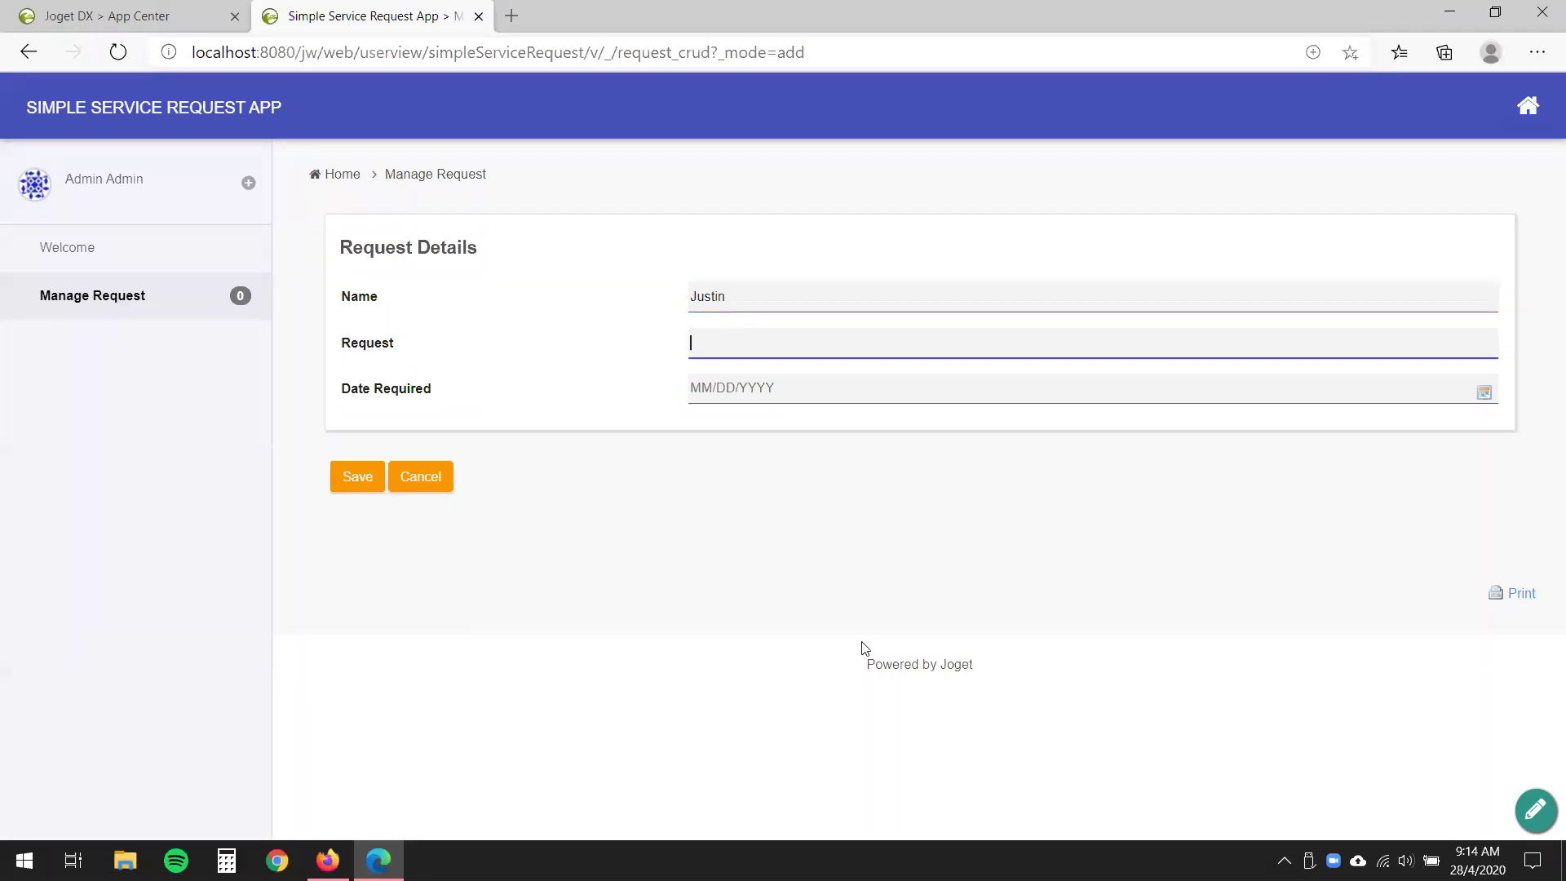
text(I love this new app!)
click(855, 390)
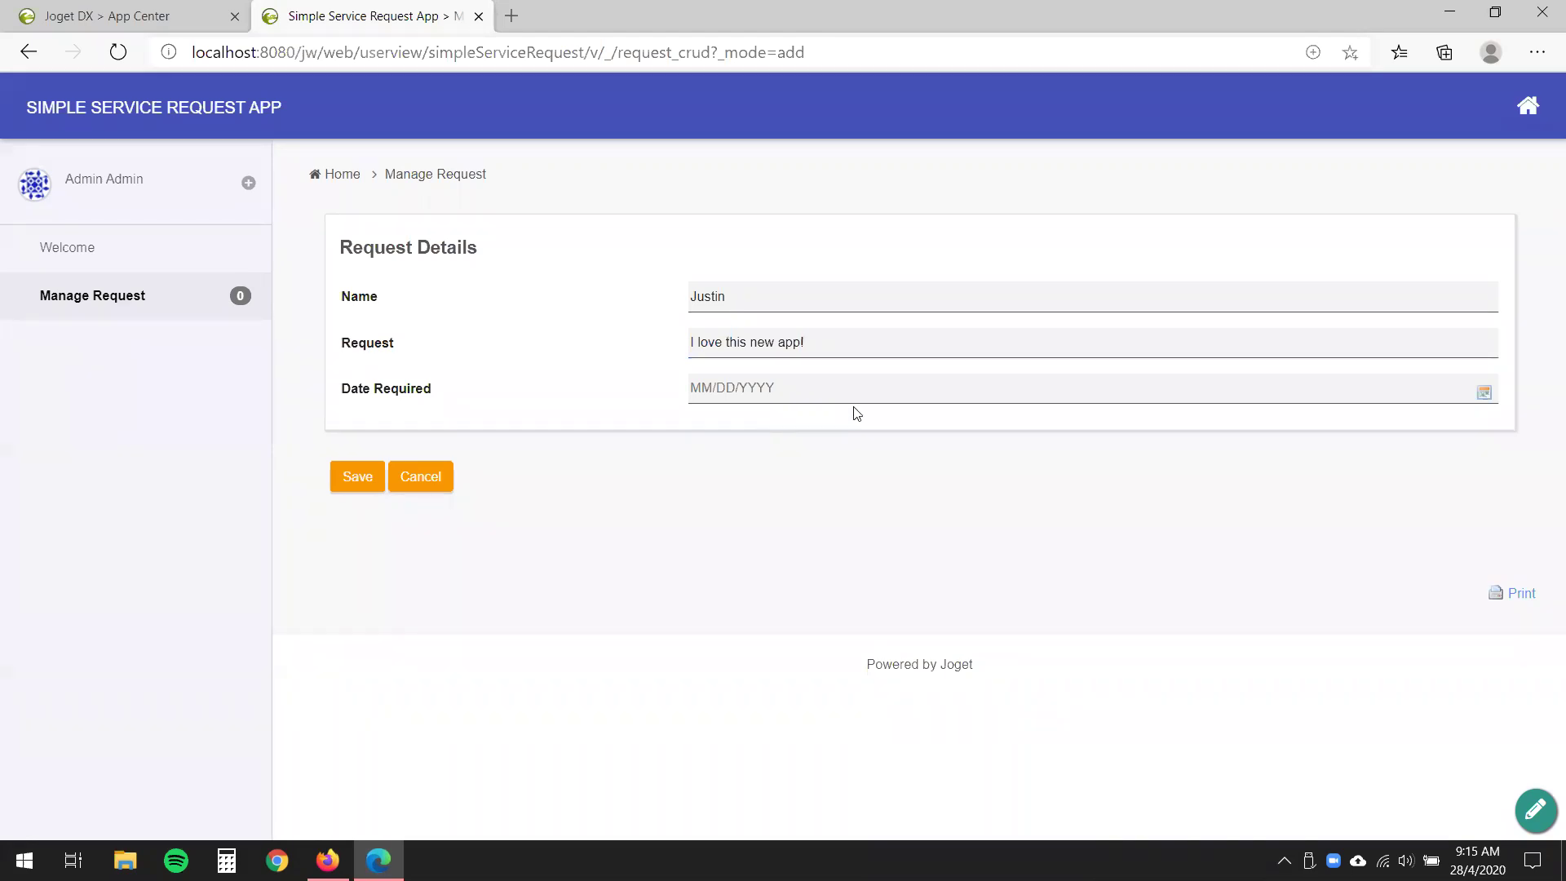
click(769, 581)
click(352, 476)
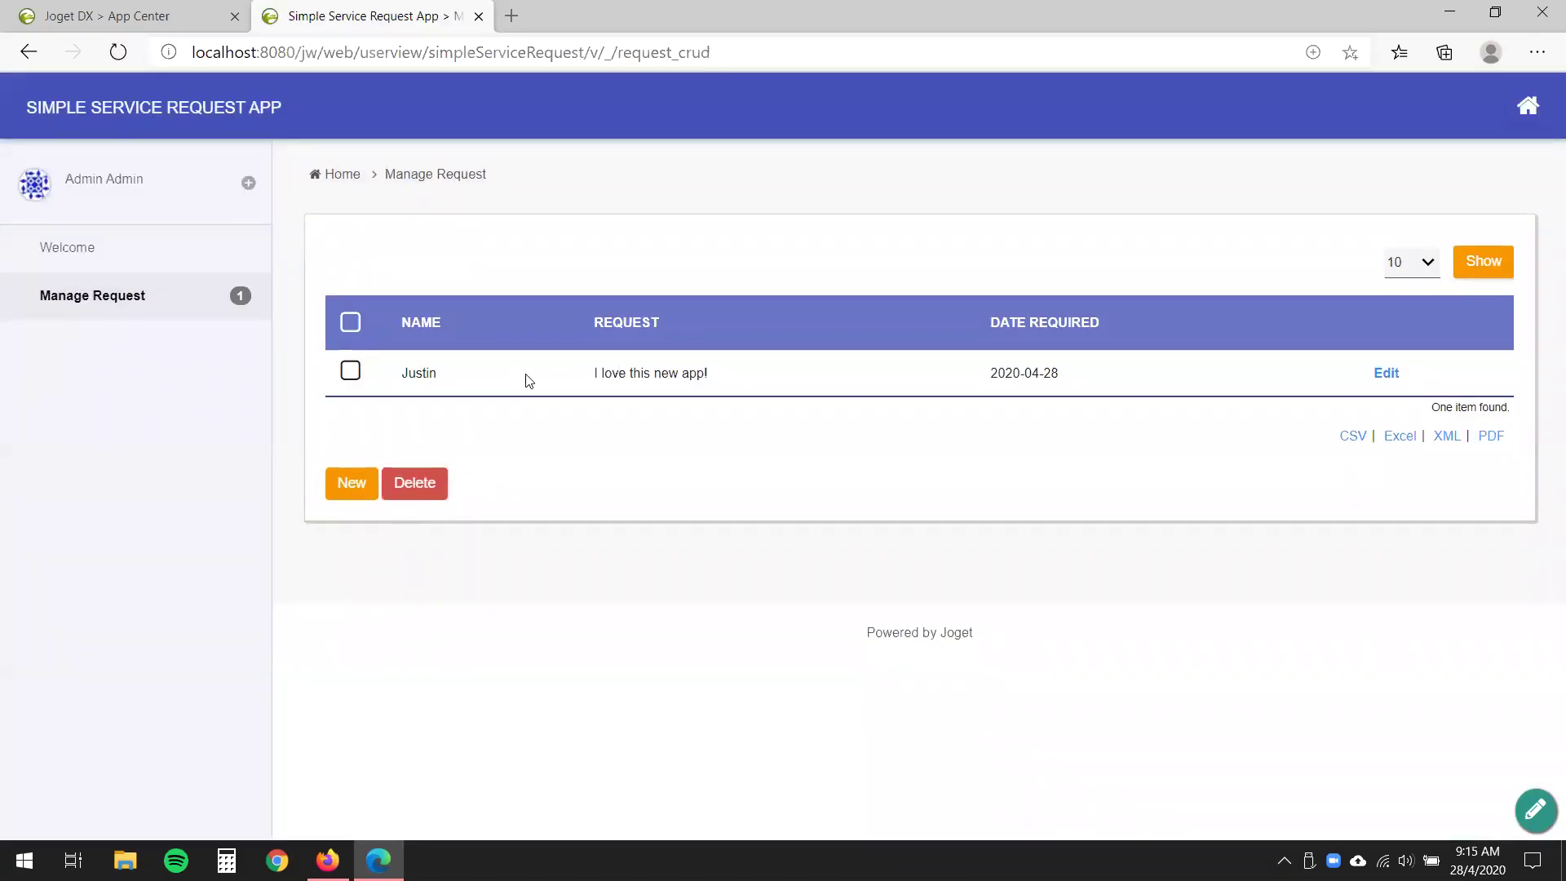
- Highlight the saved entry's details and request text in the list to check them
drag(379, 378, 1048, 388)
click(546, 387)
triple_click(691, 381)
click(678, 566)
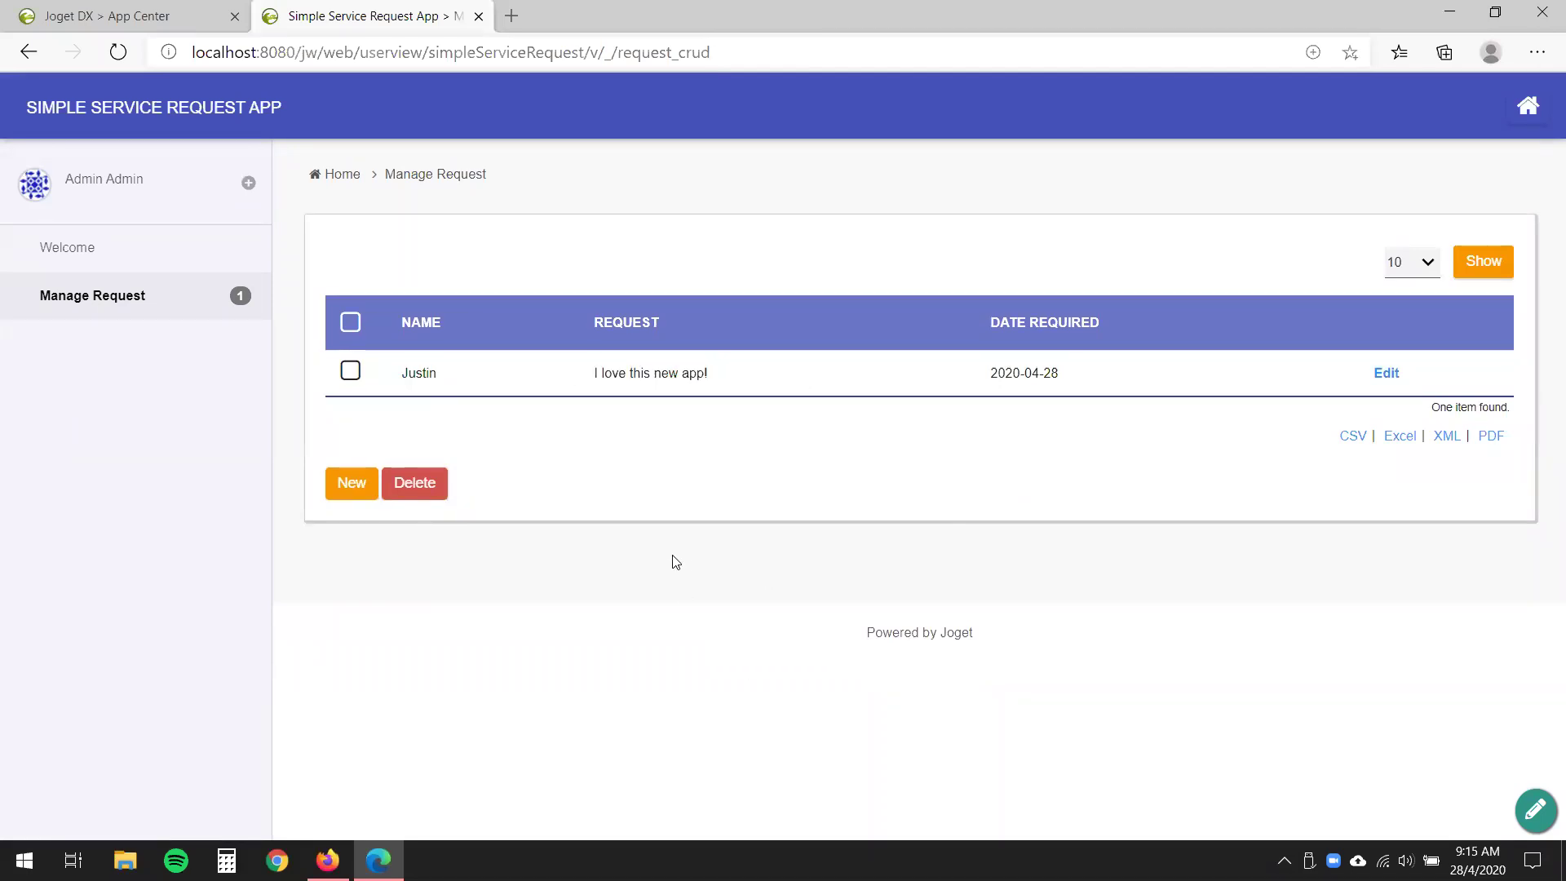
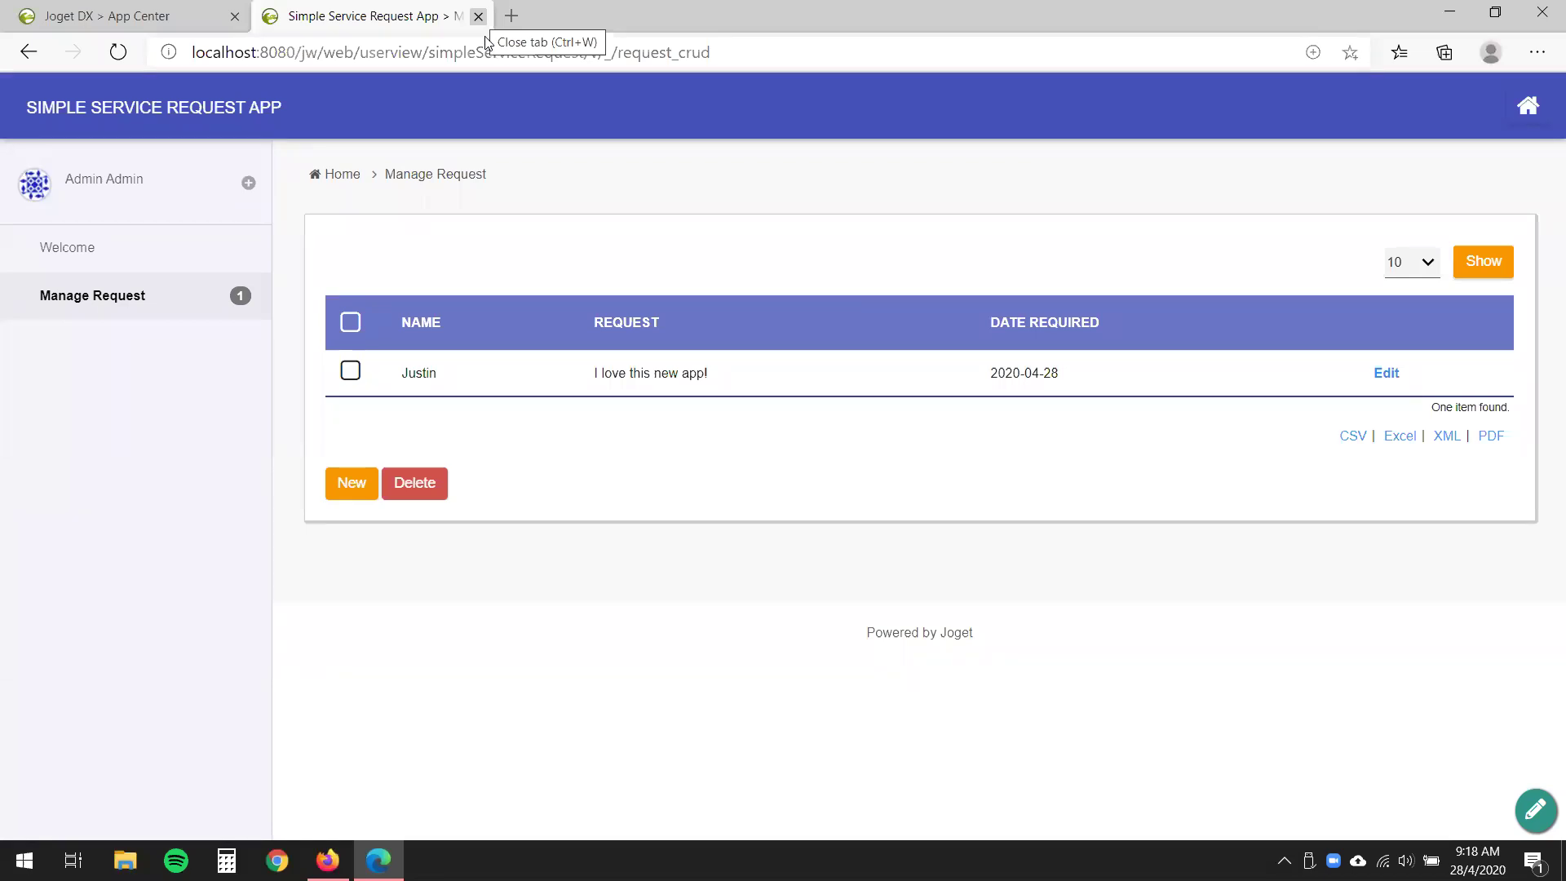
- Go back to the App Center and open the Simple Service Request App's design page
click(106, 16)
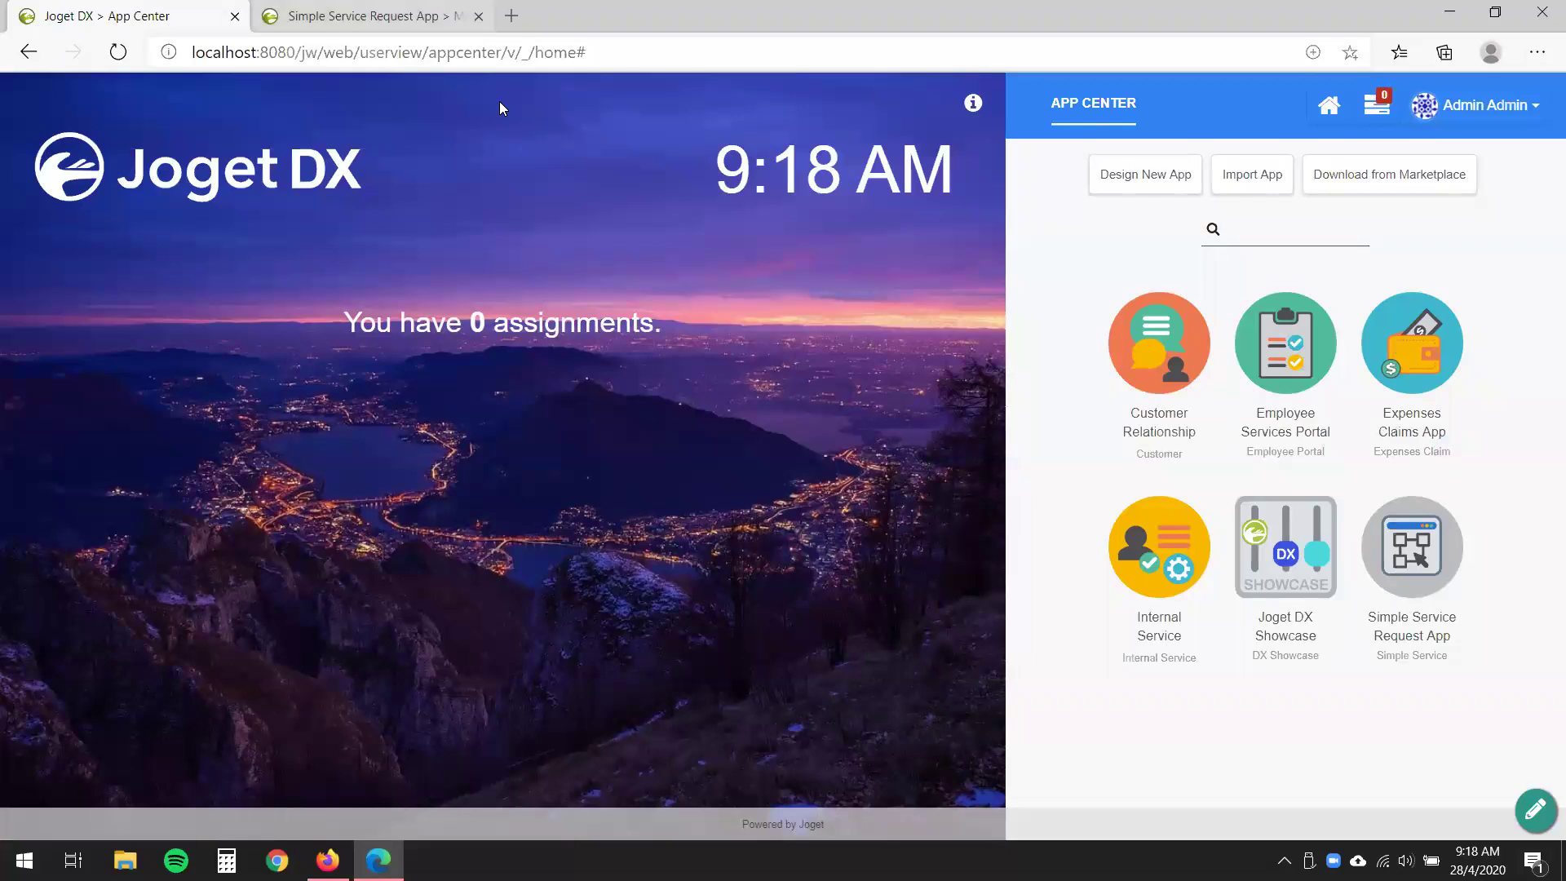
key(ctrl+Tab)
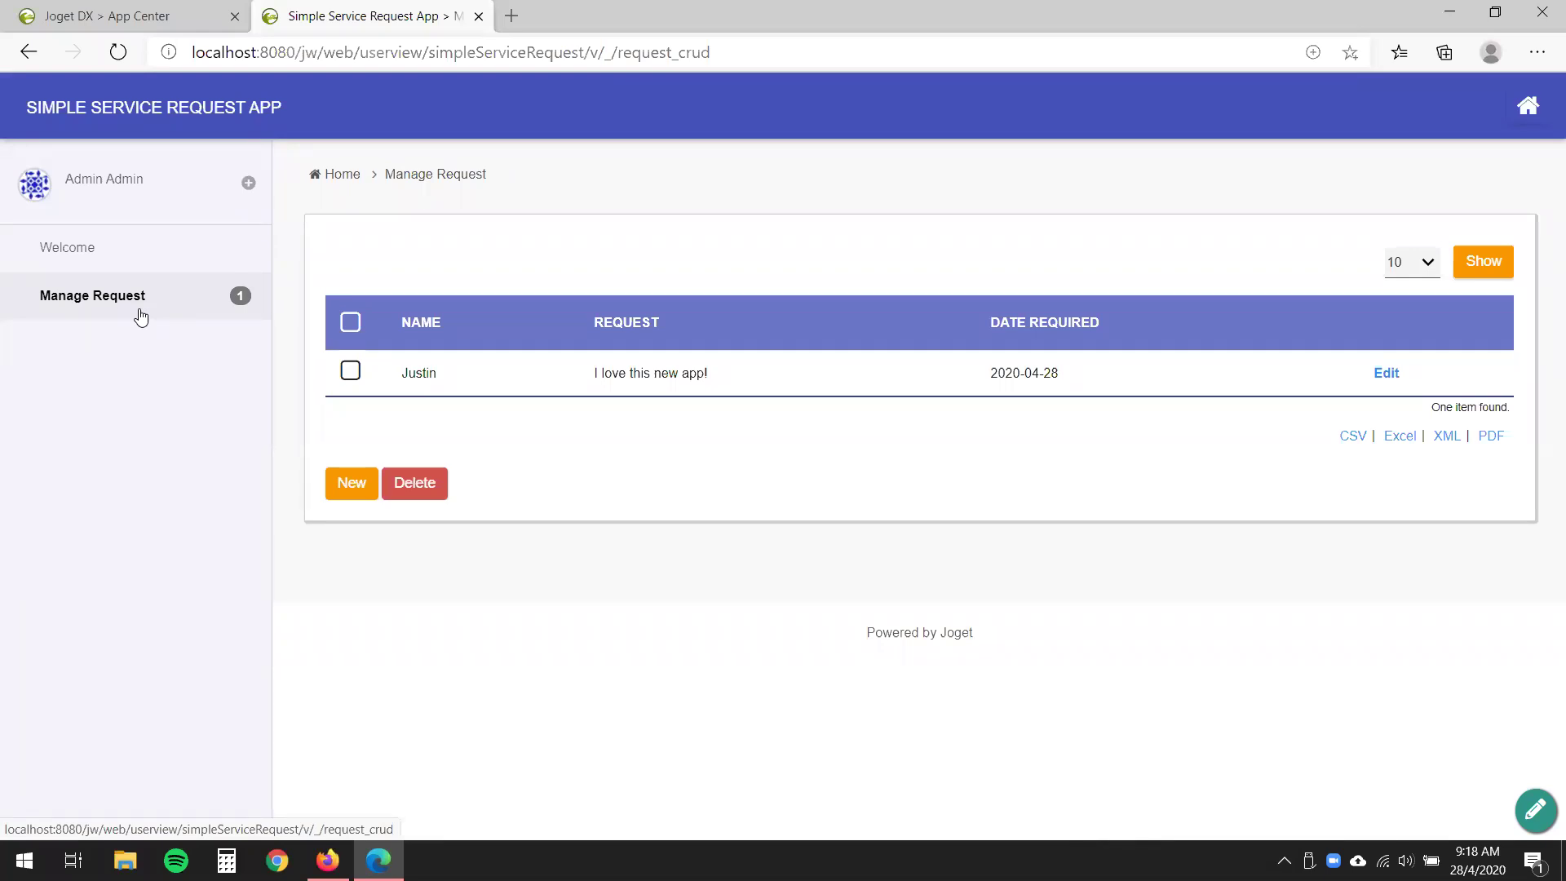
click(145, 17)
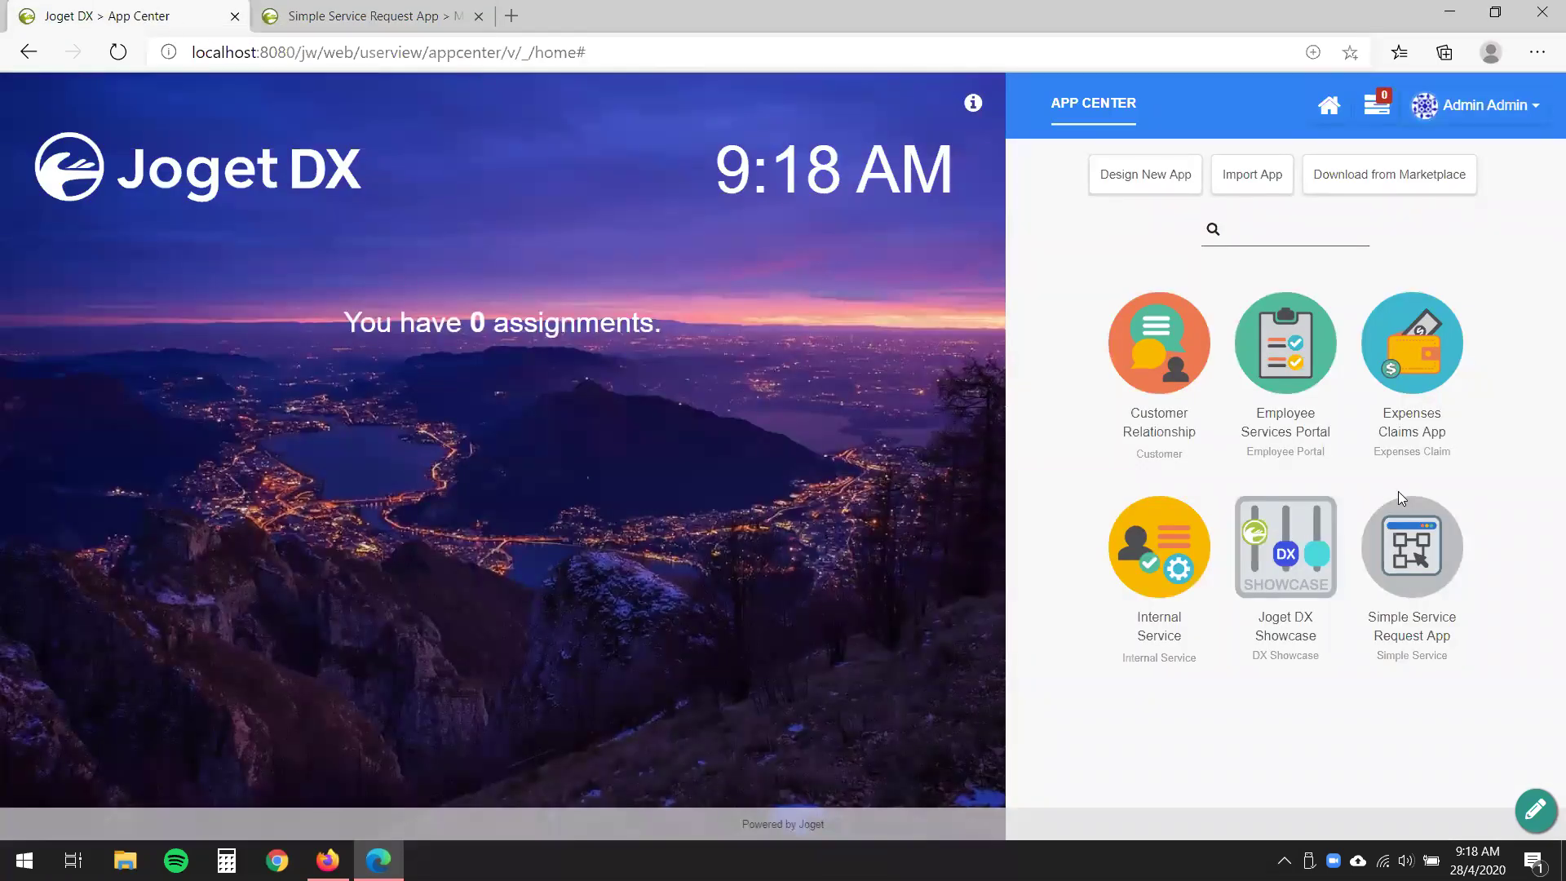
mouse_move(1448, 657)
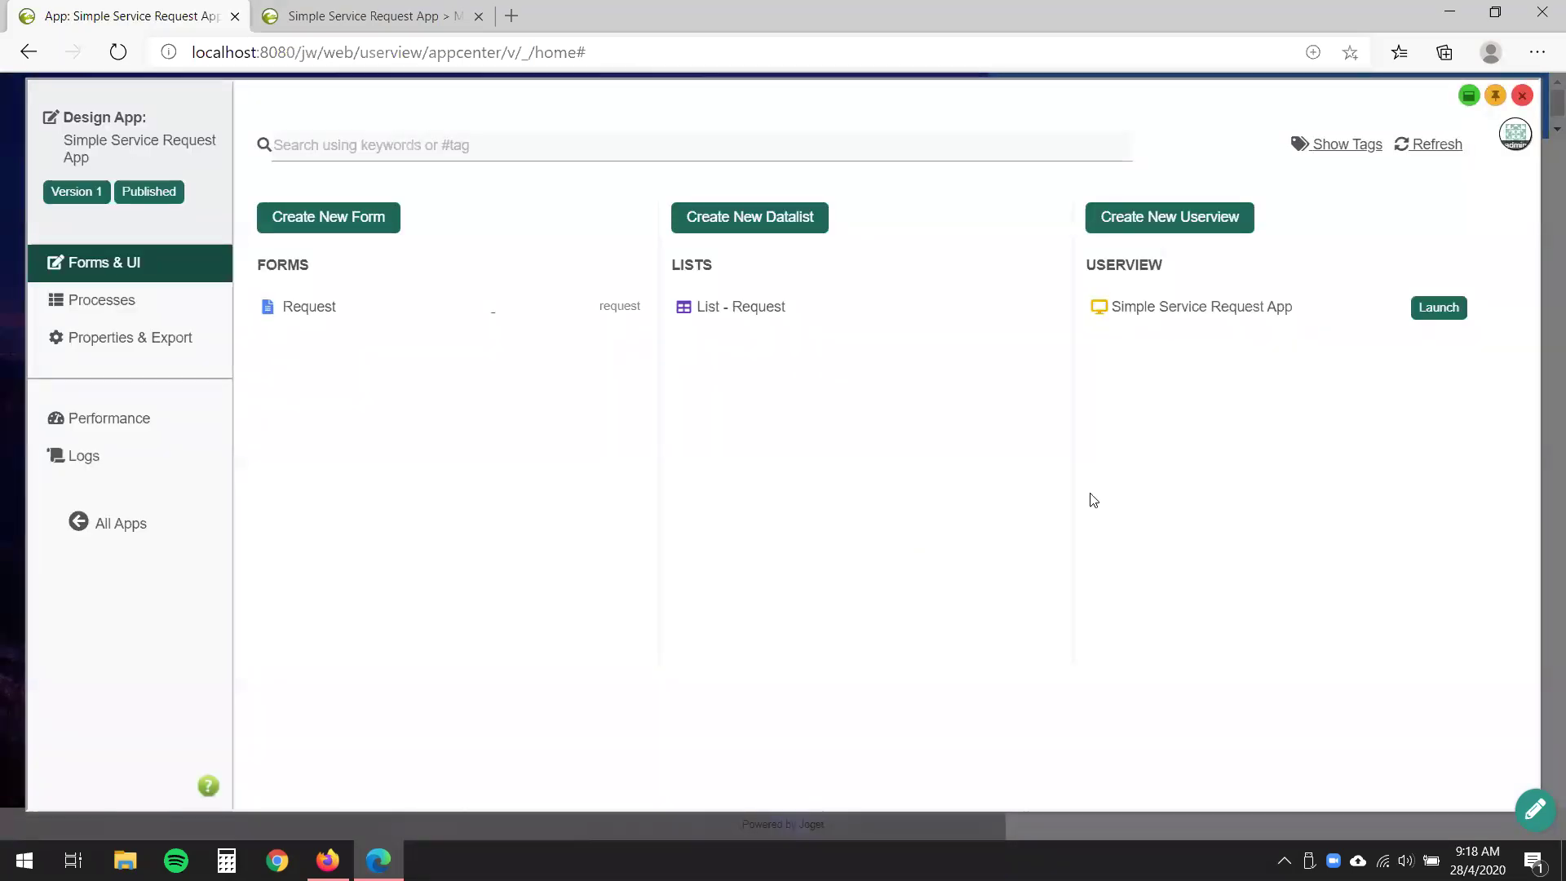
- Open the userview in the Userview Builder and review its Progressive Theme and PWA settings
click(1246, 317)
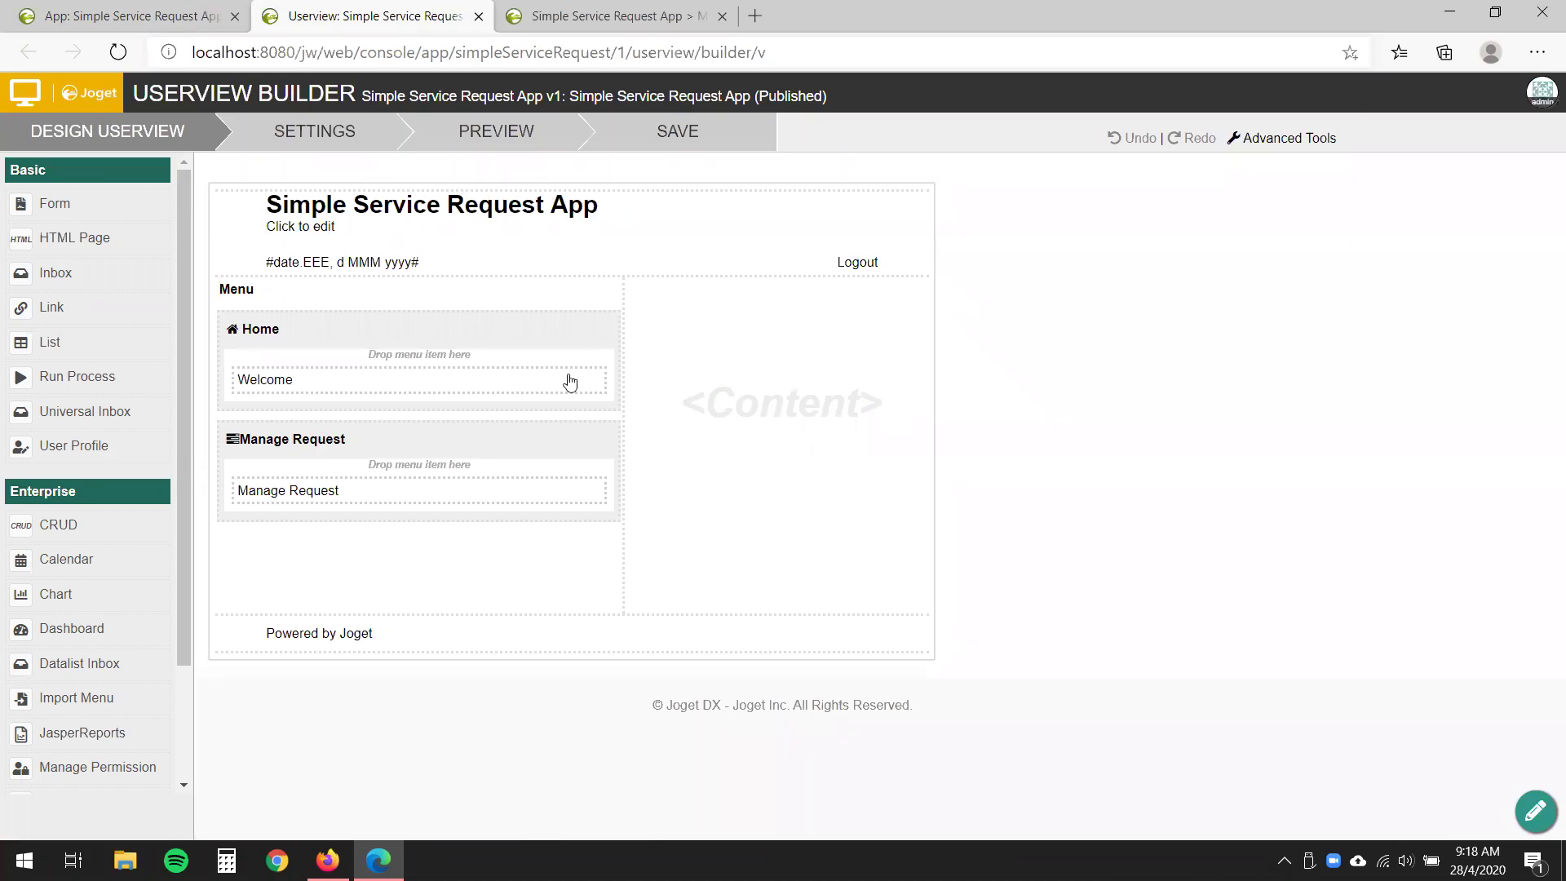
click(336, 155)
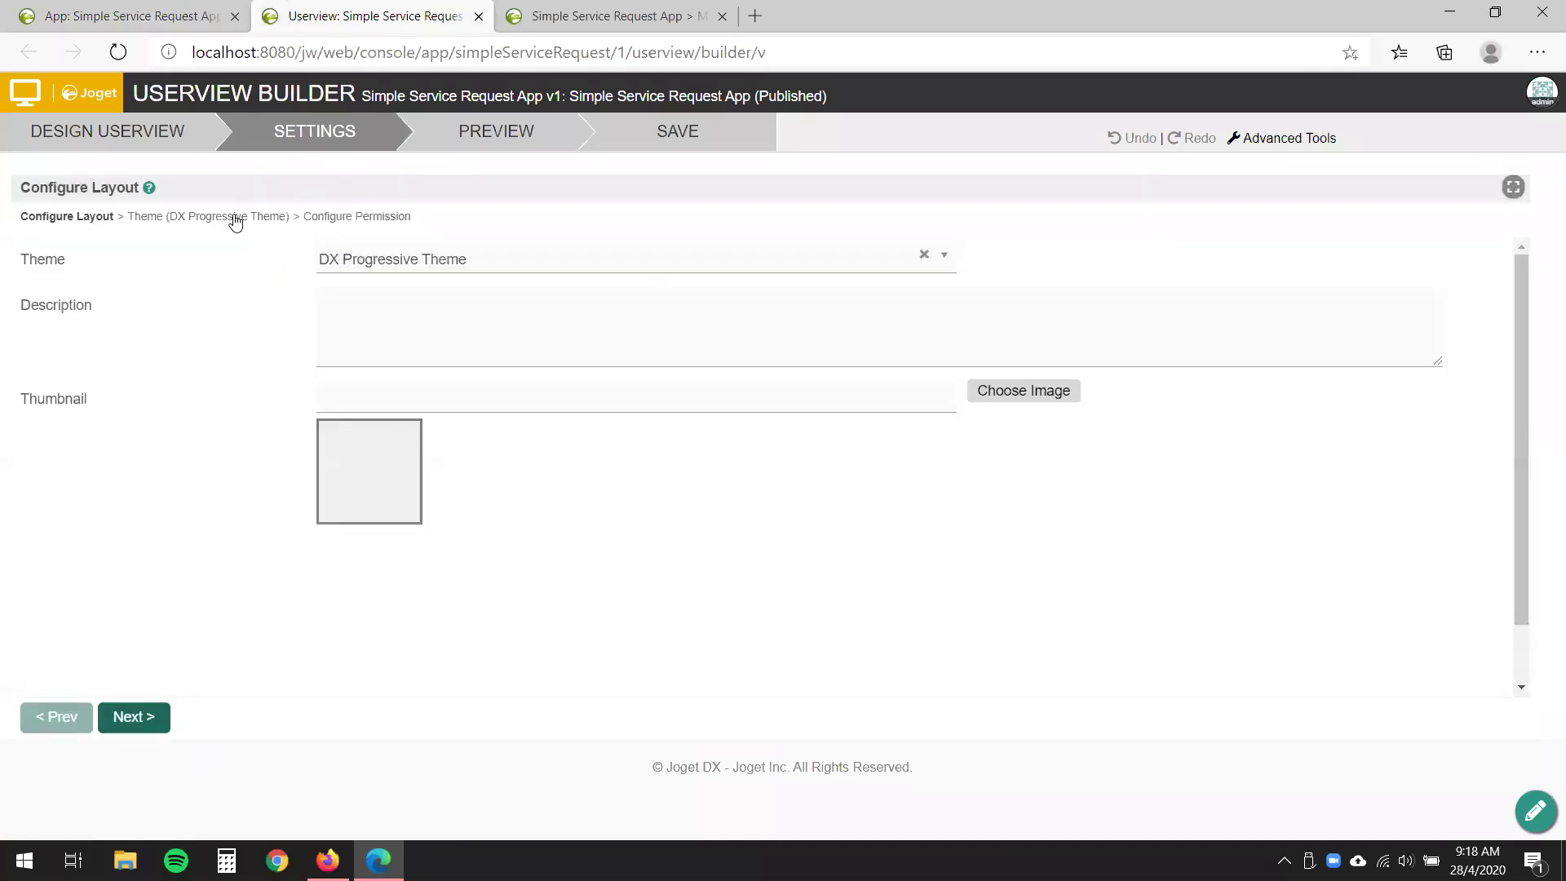
click(236, 216)
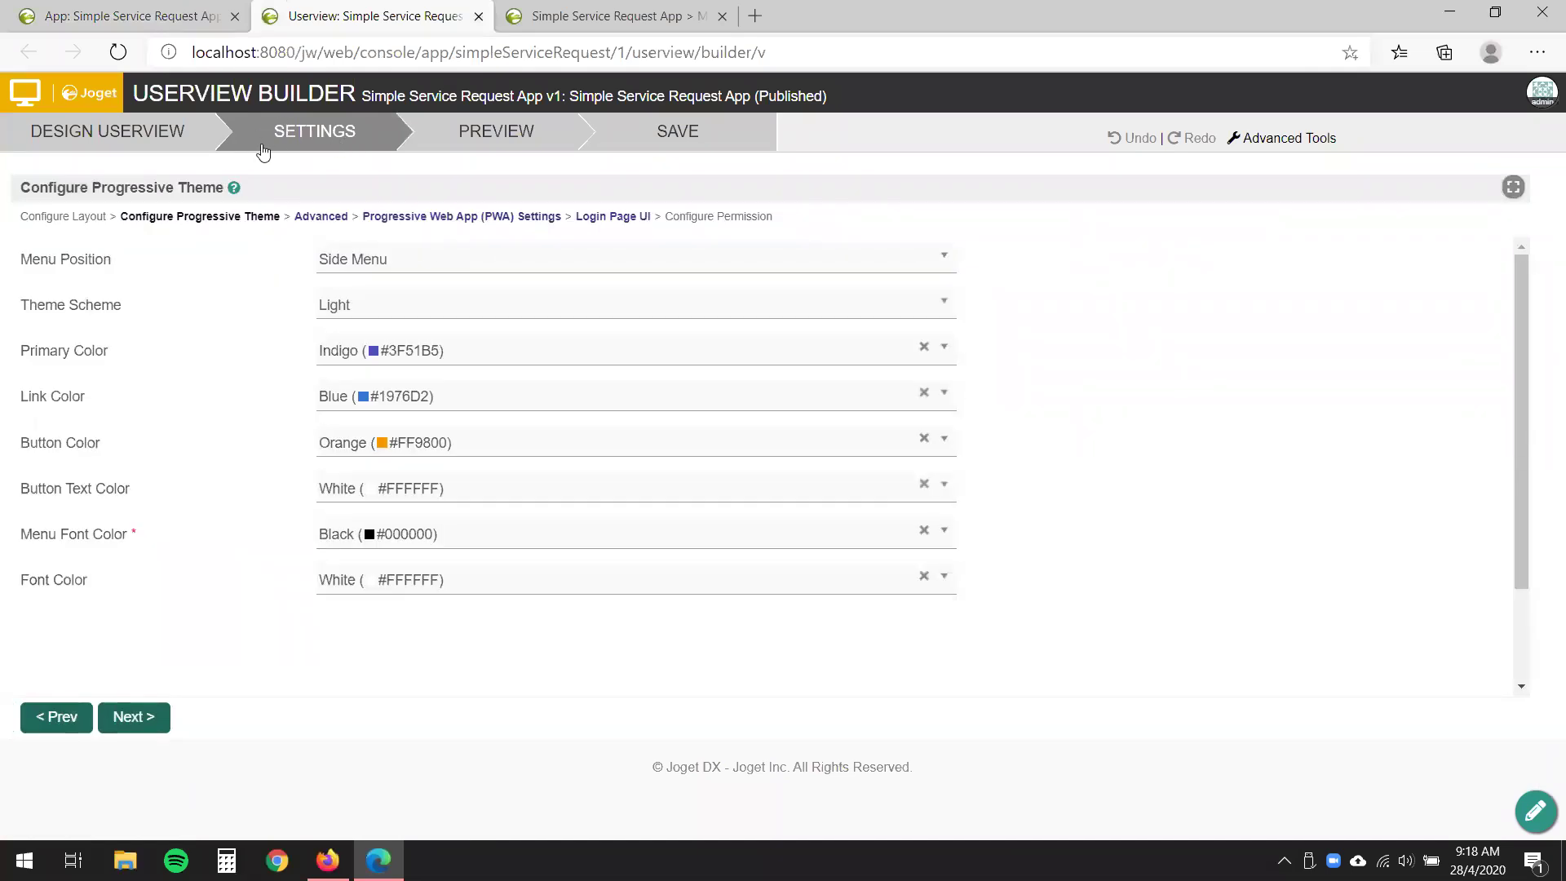
click(543, 219)
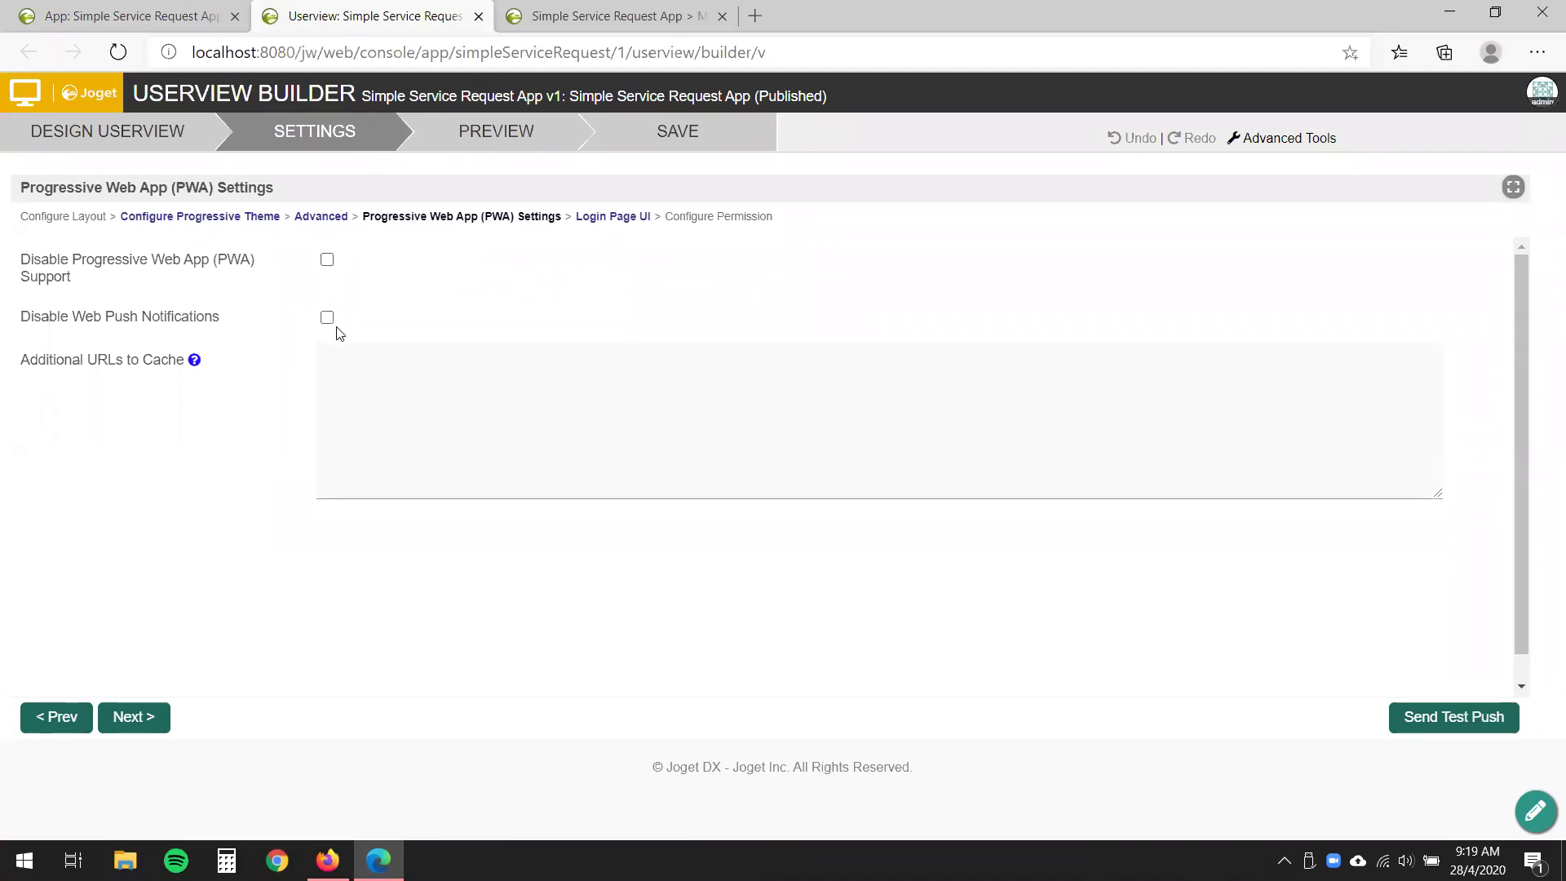
click(85, 218)
click(134, 147)
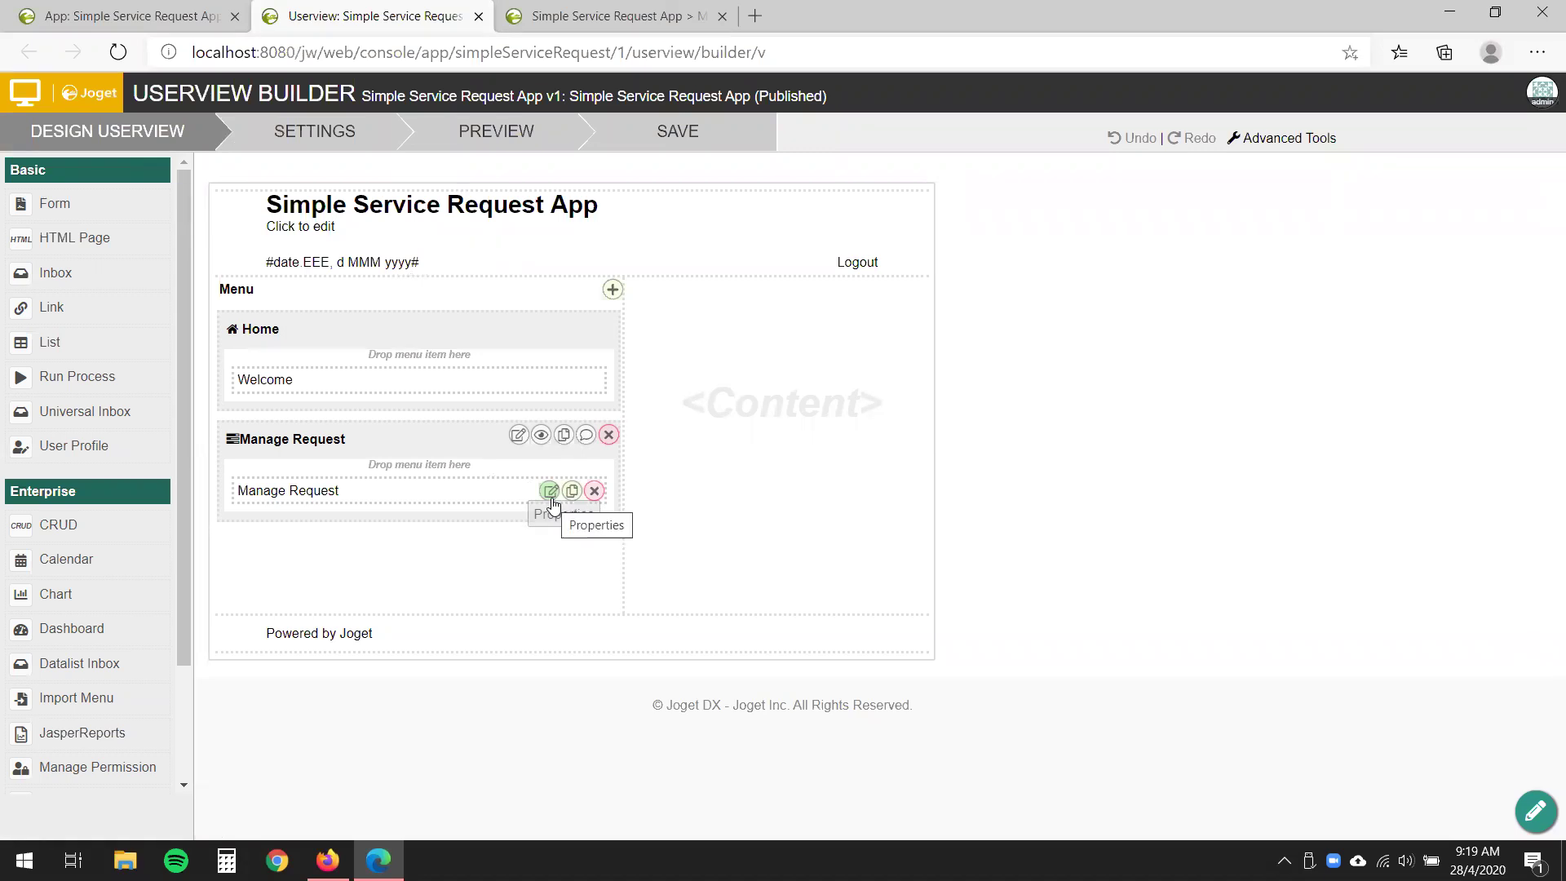
- Enable offline cache, list-action caching and first-page datalist-link caching for Manage Request
click(550, 492)
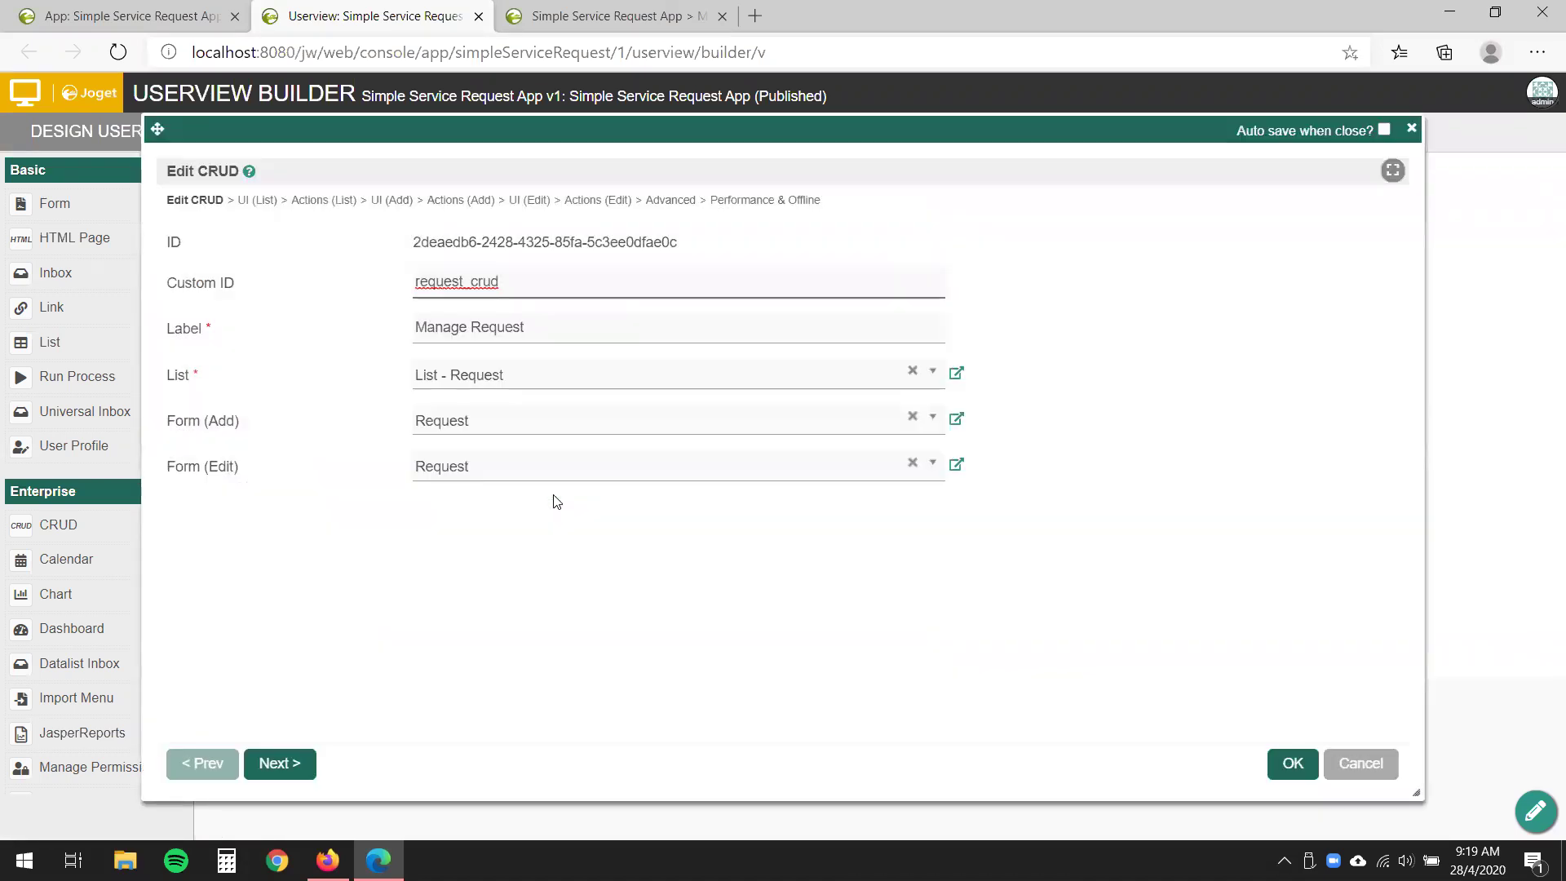
click(755, 202)
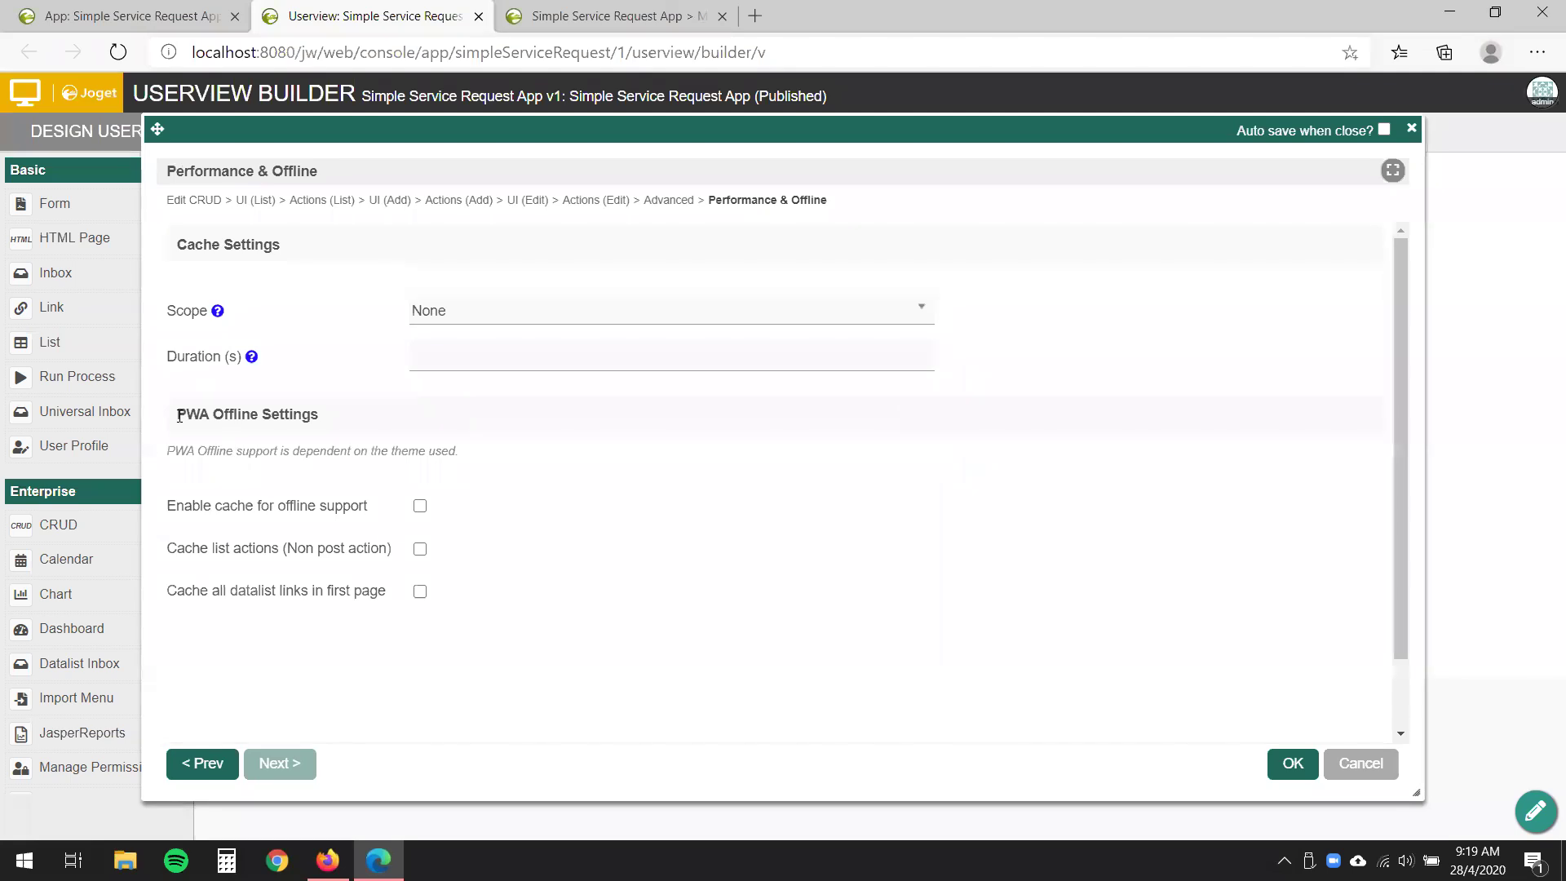
click(420, 507)
click(420, 549)
click(420, 591)
click(1298, 770)
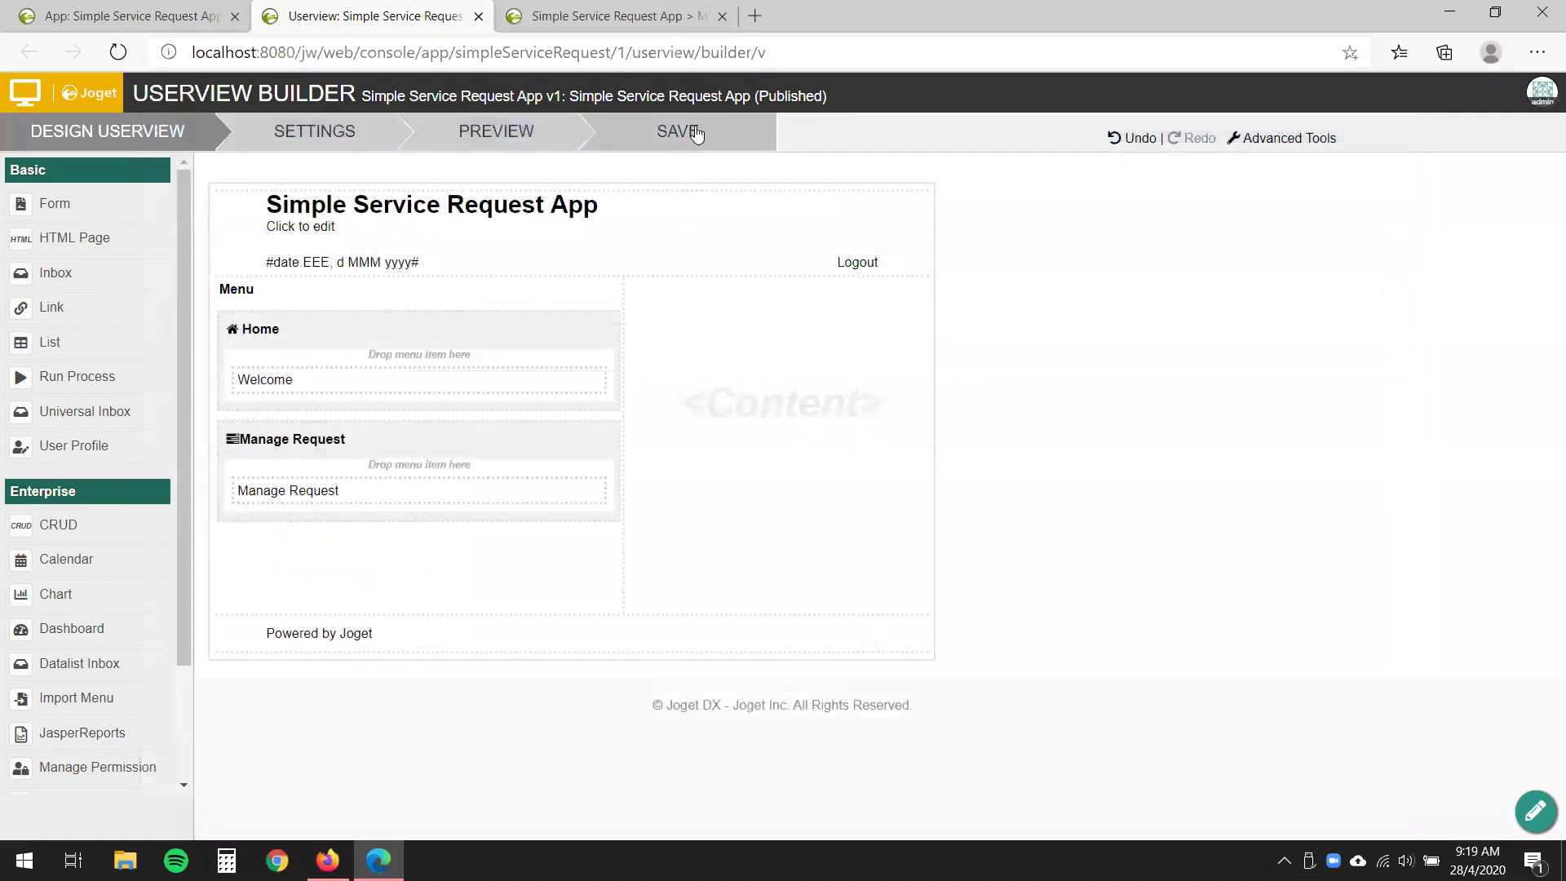
- Save the userview, close the builder, and reload the running app's Manage Request list
click(696, 132)
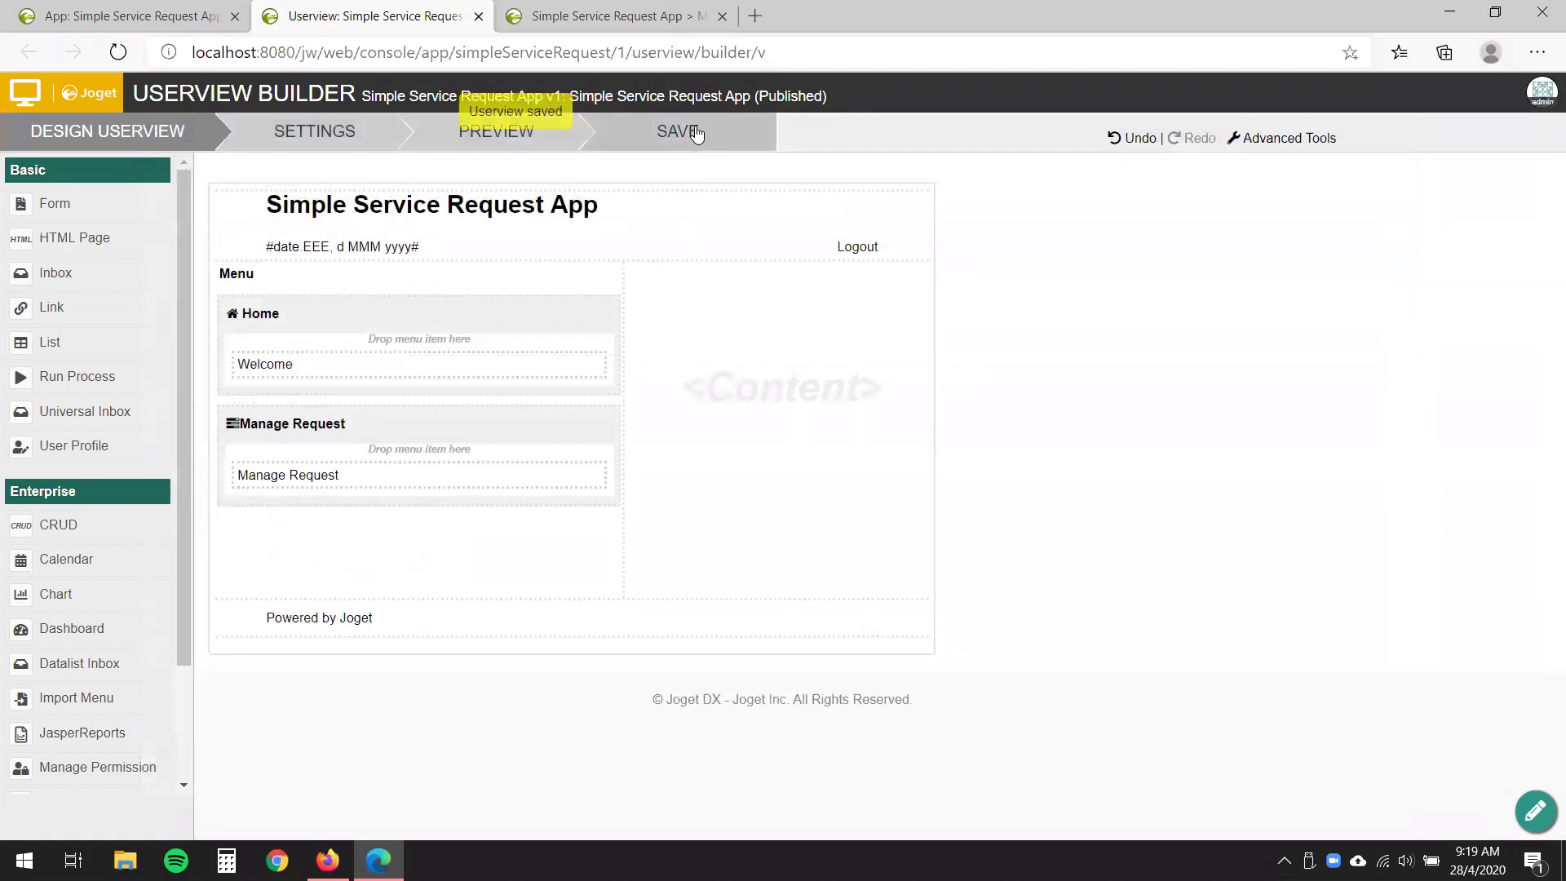
click(478, 16)
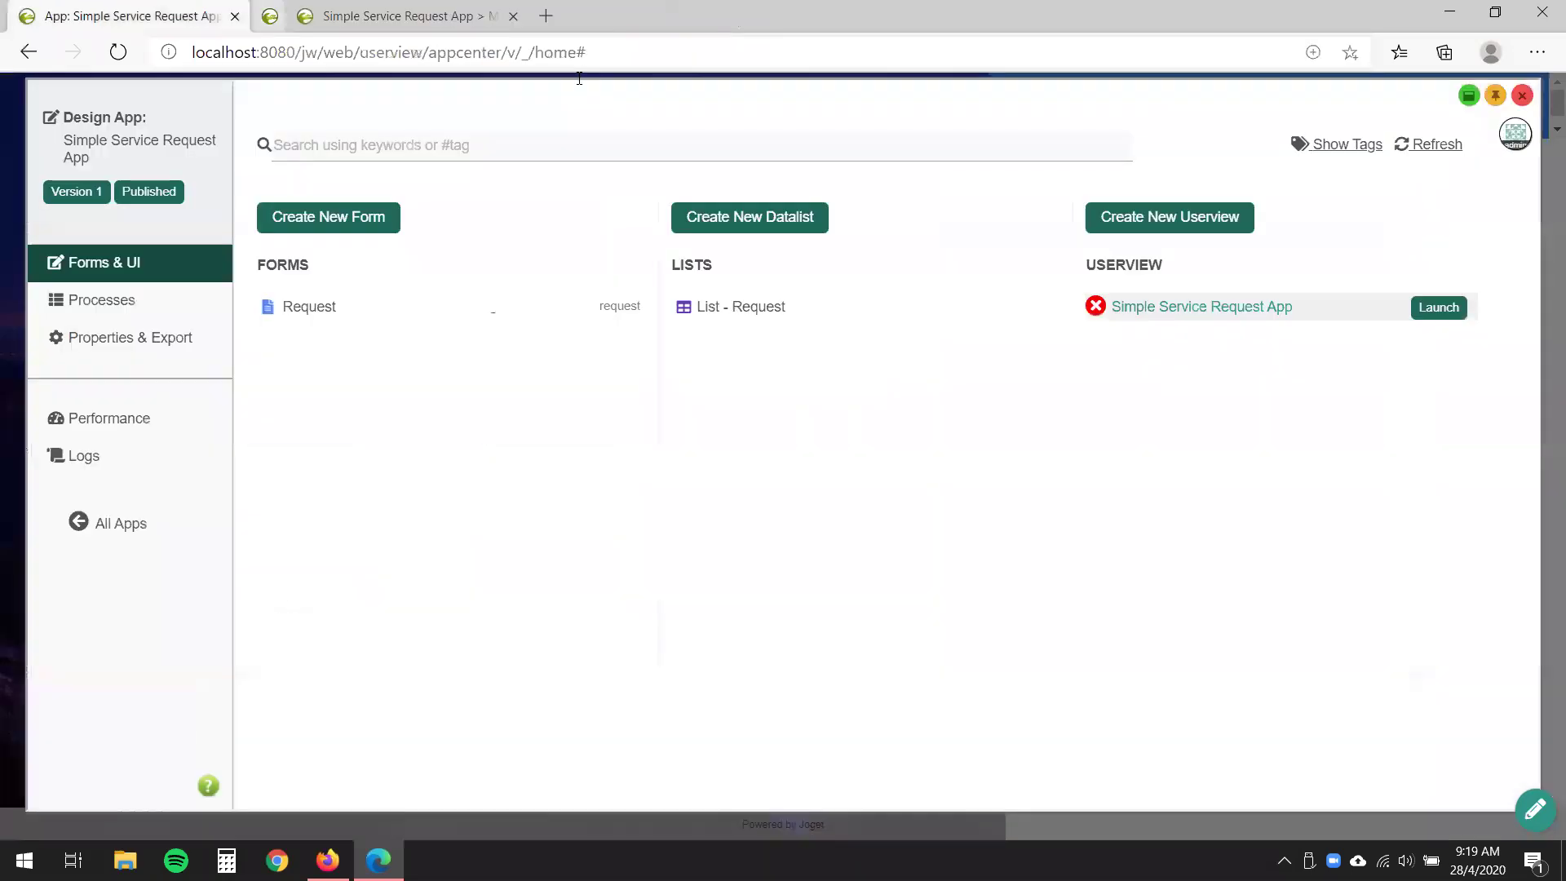
click(379, 17)
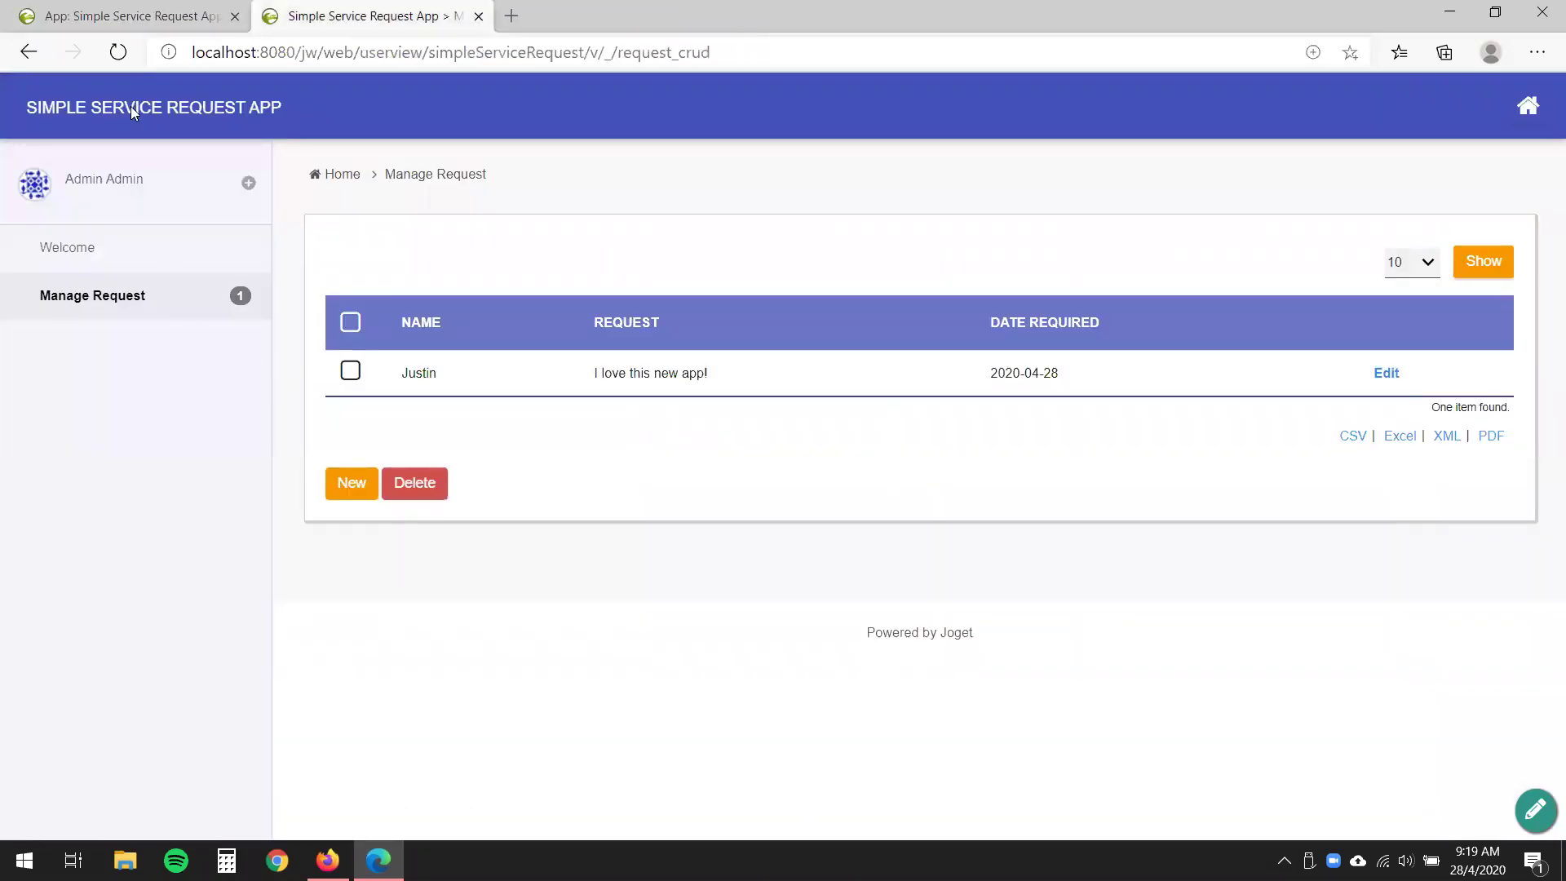
click(119, 53)
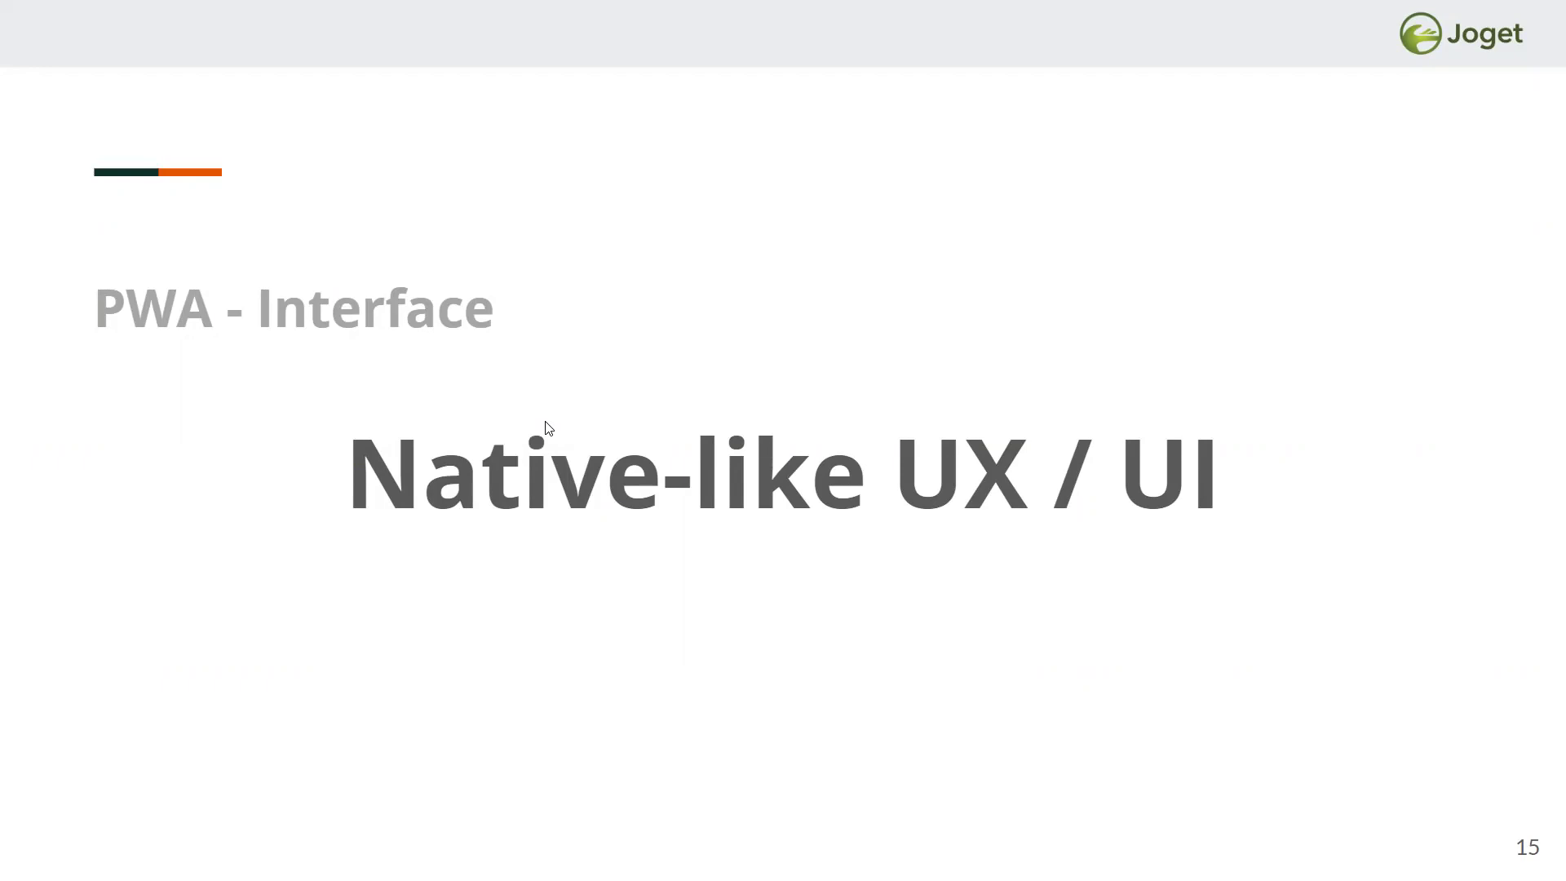
- Advance the slides past Native-like Look & Feel to the Native-like Mobile App slide
click(789, 608)
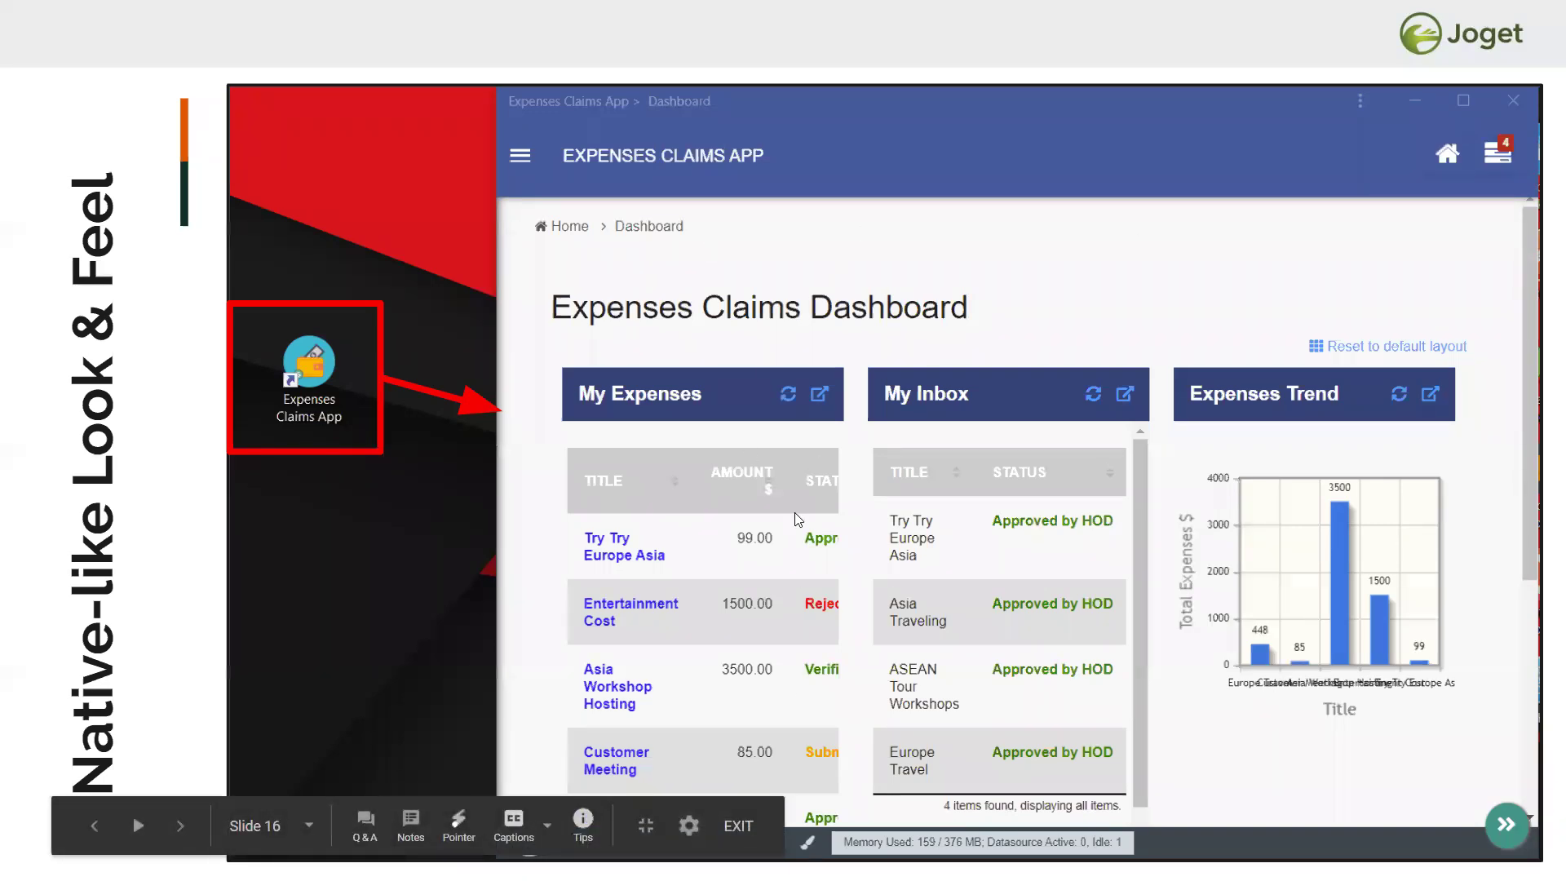
click(1540, 581)
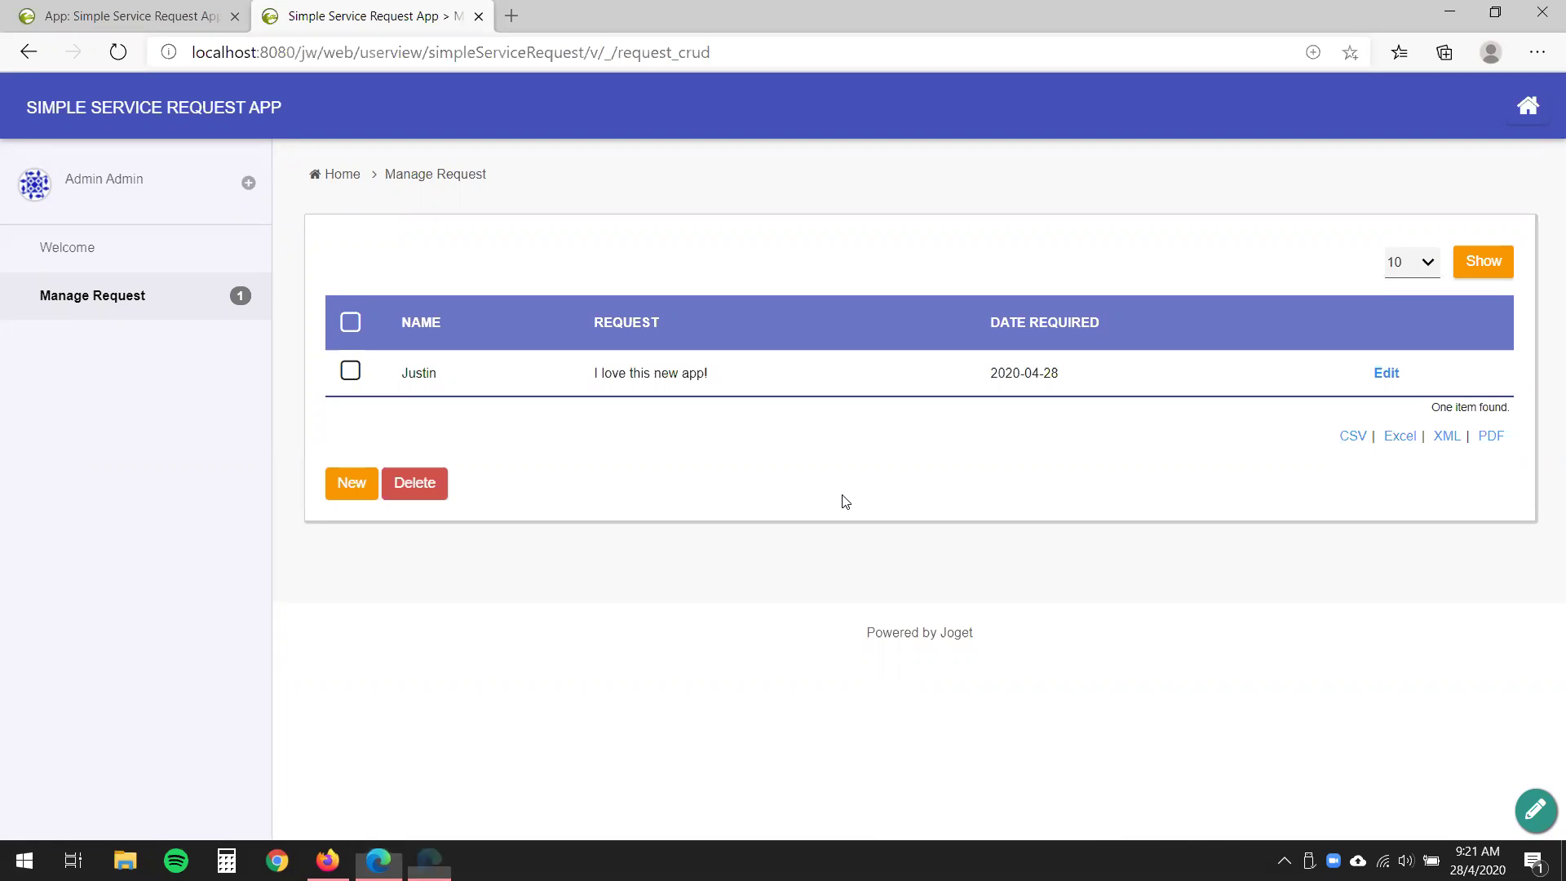
key(F12)
drag(1025, 135, 1121, 292)
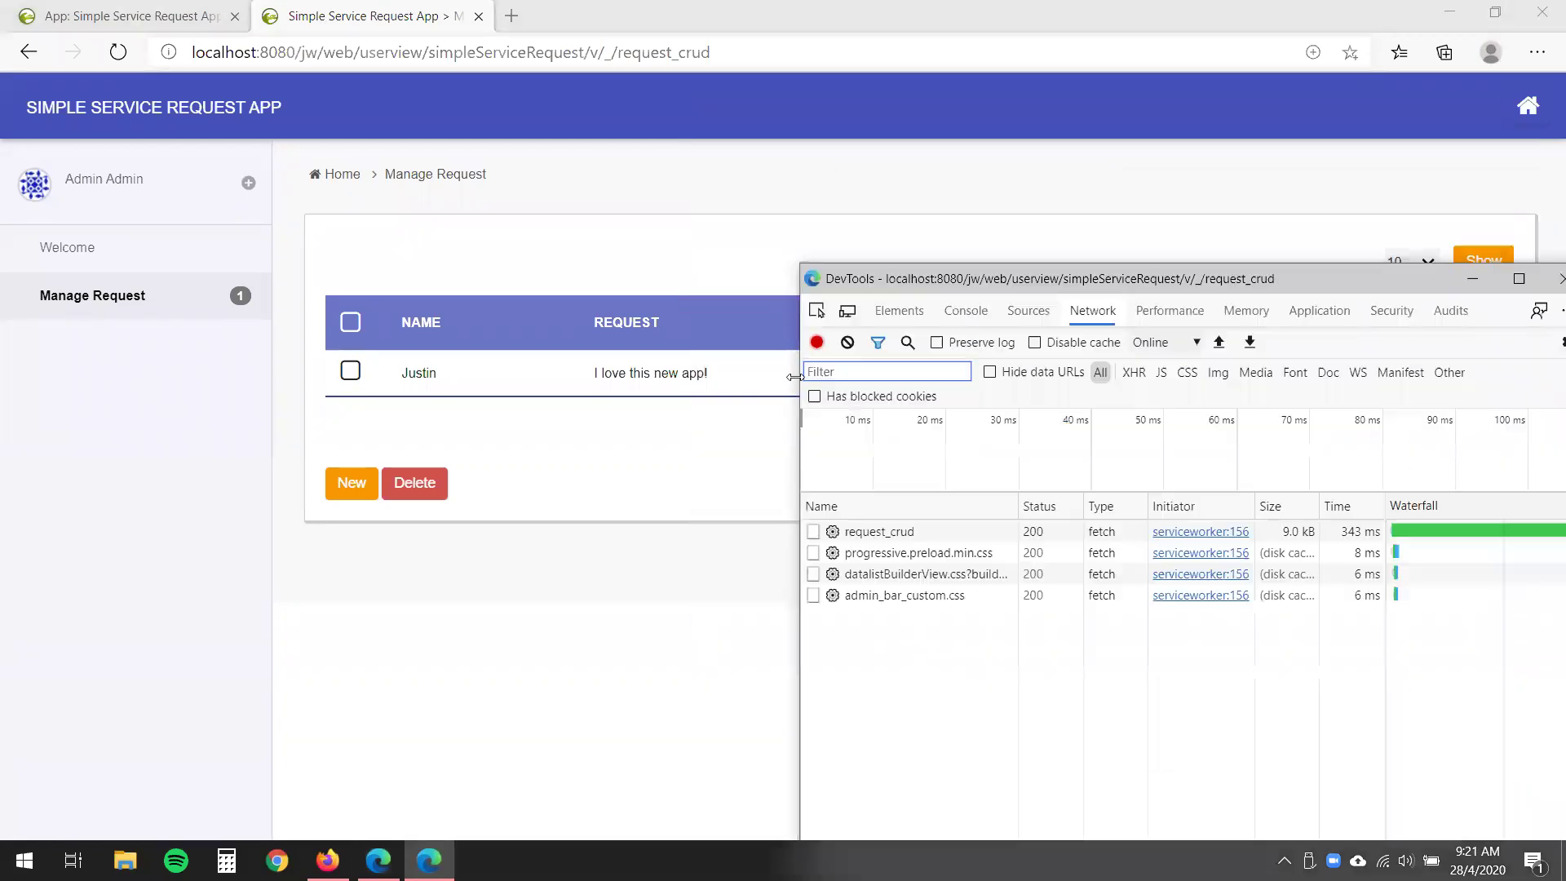
click(849, 310)
drag(1132, 287, 1406, 271)
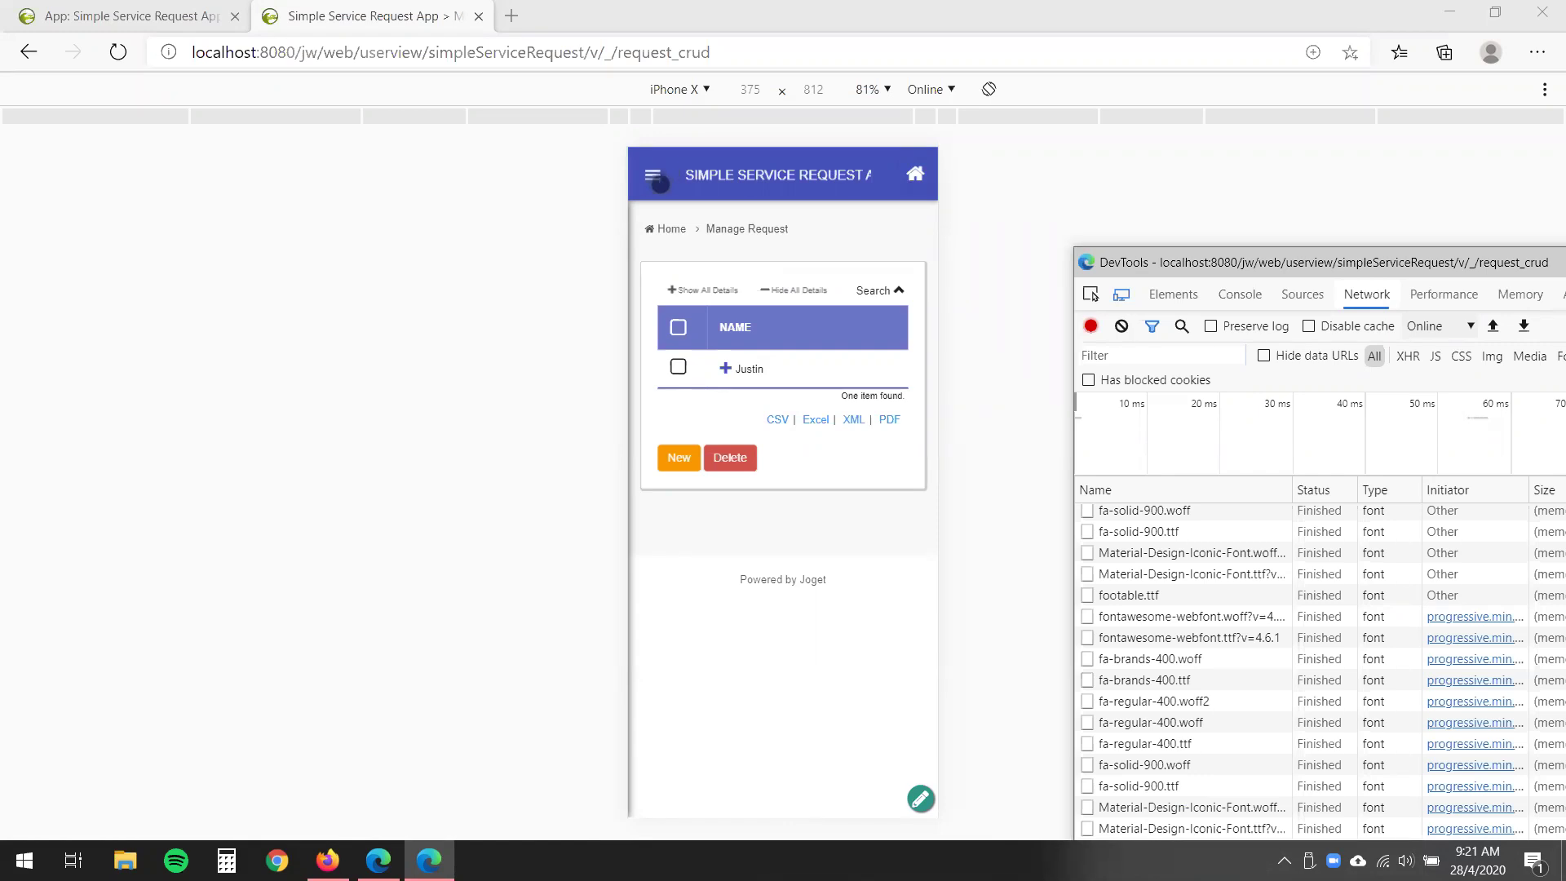
click(790, 484)
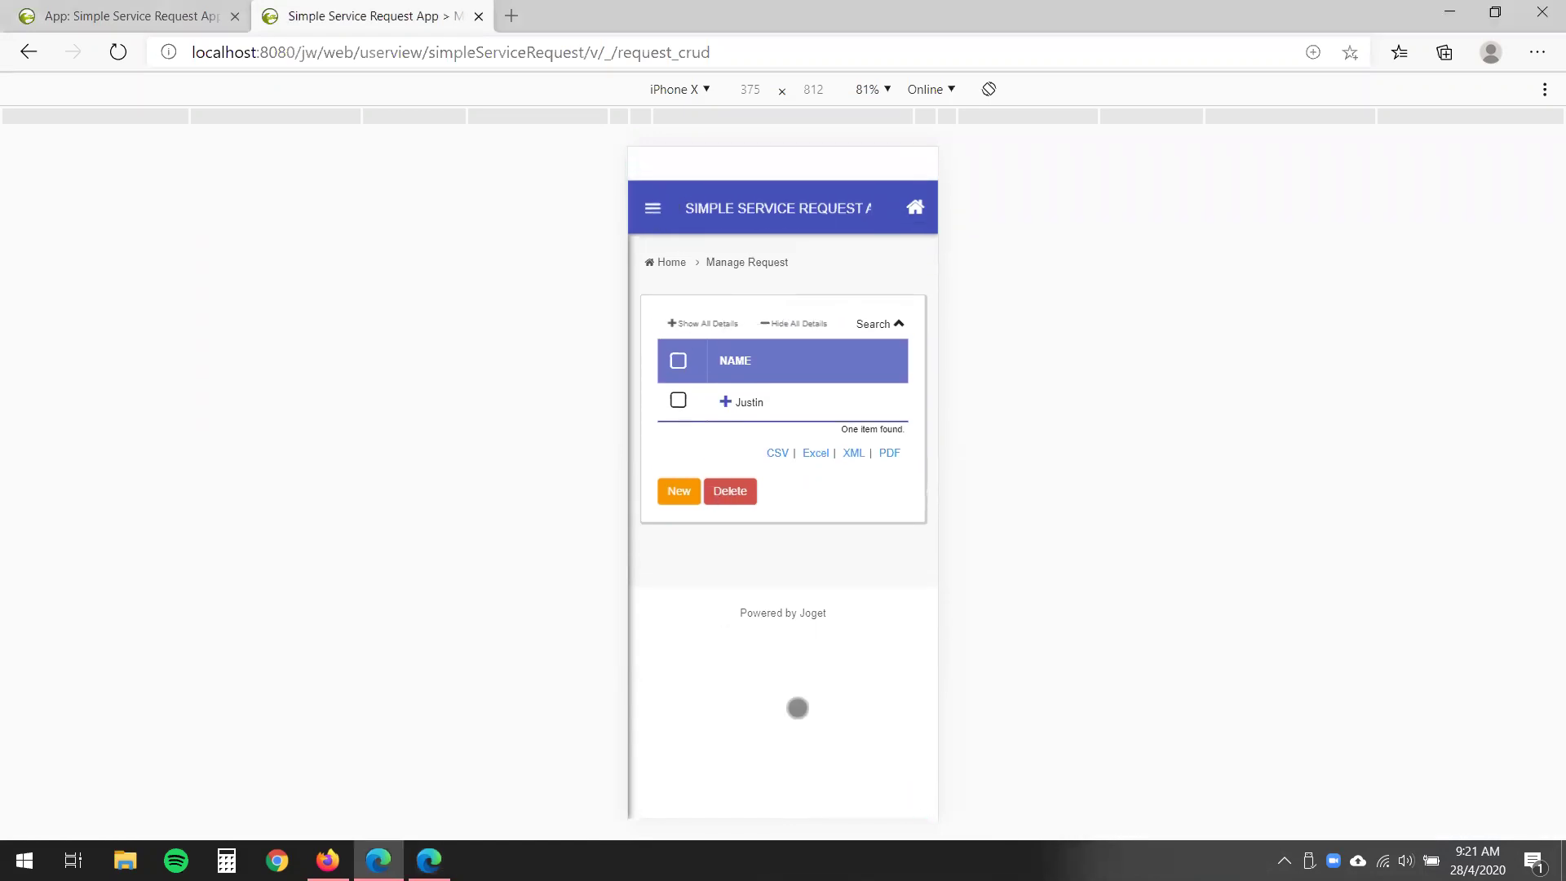
click(706, 90)
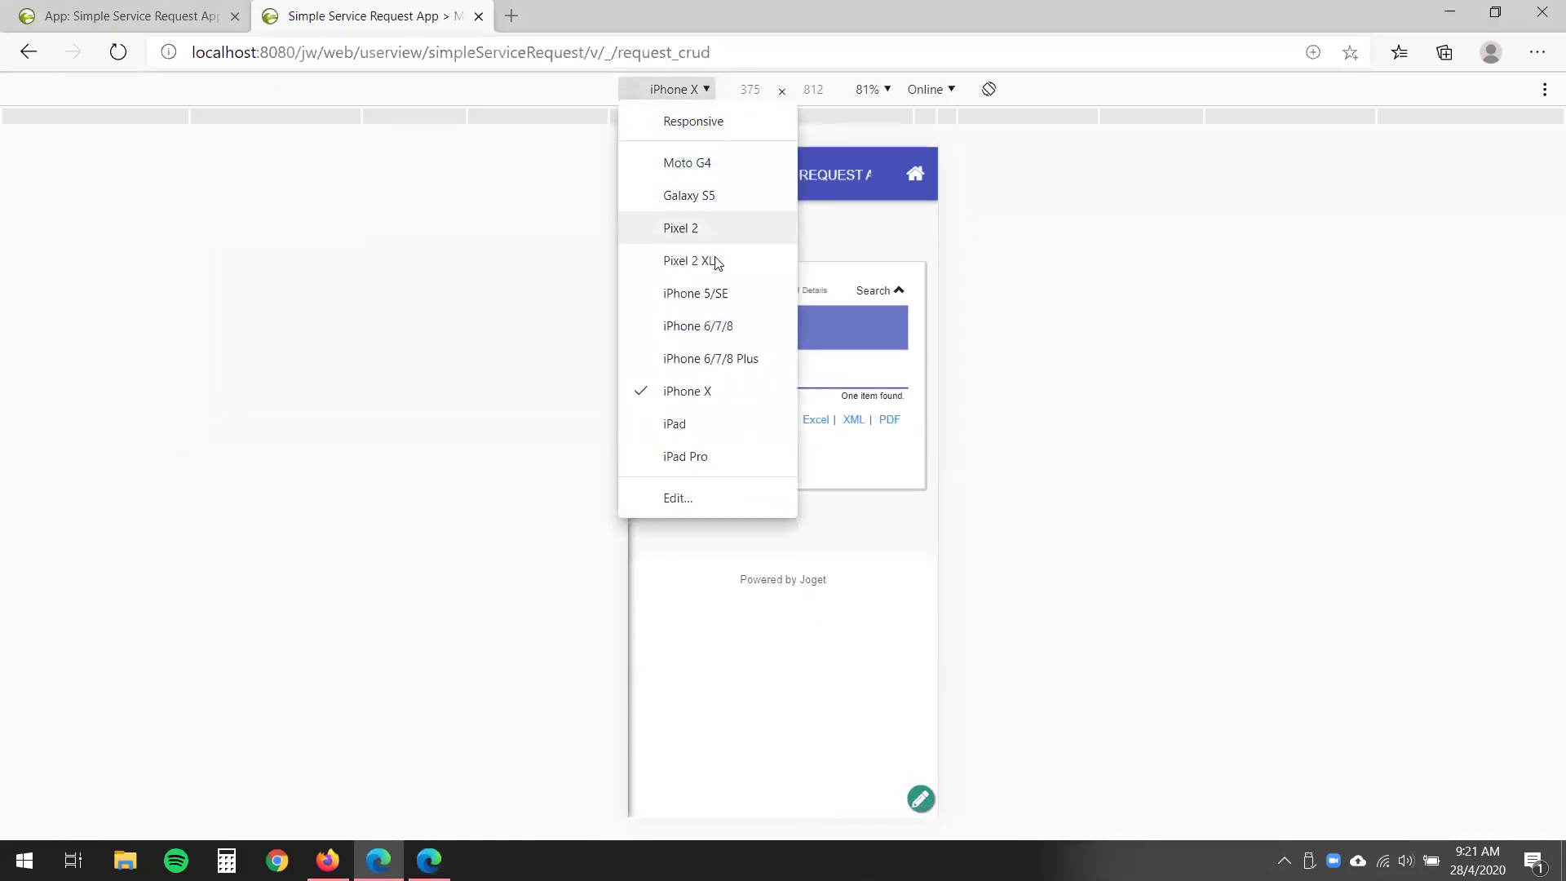
click(689, 423)
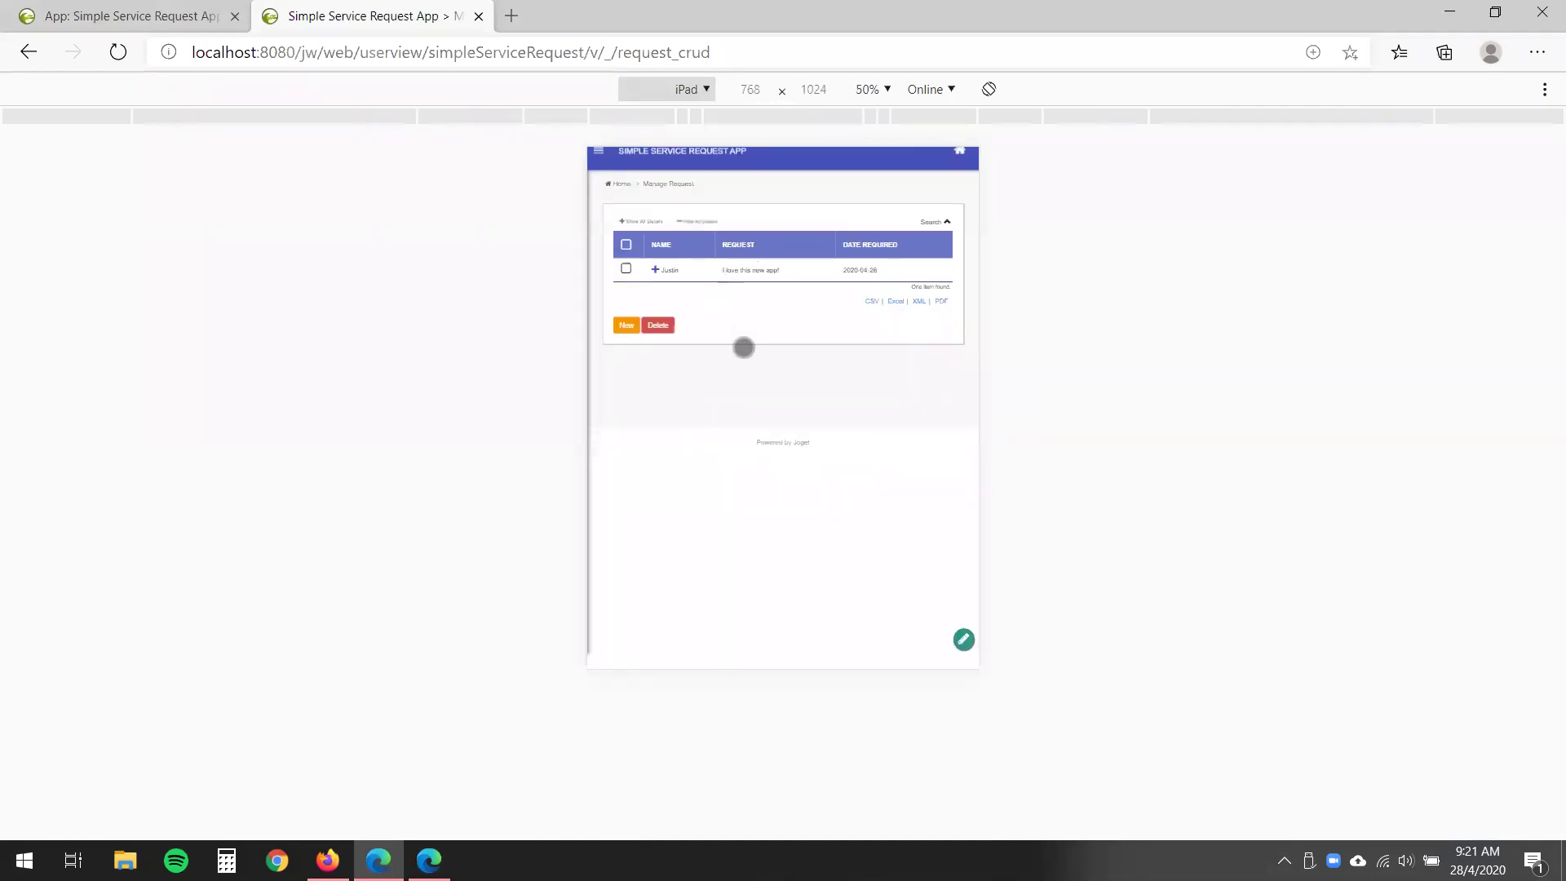
click(703, 86)
click(695, 123)
click(685, 90)
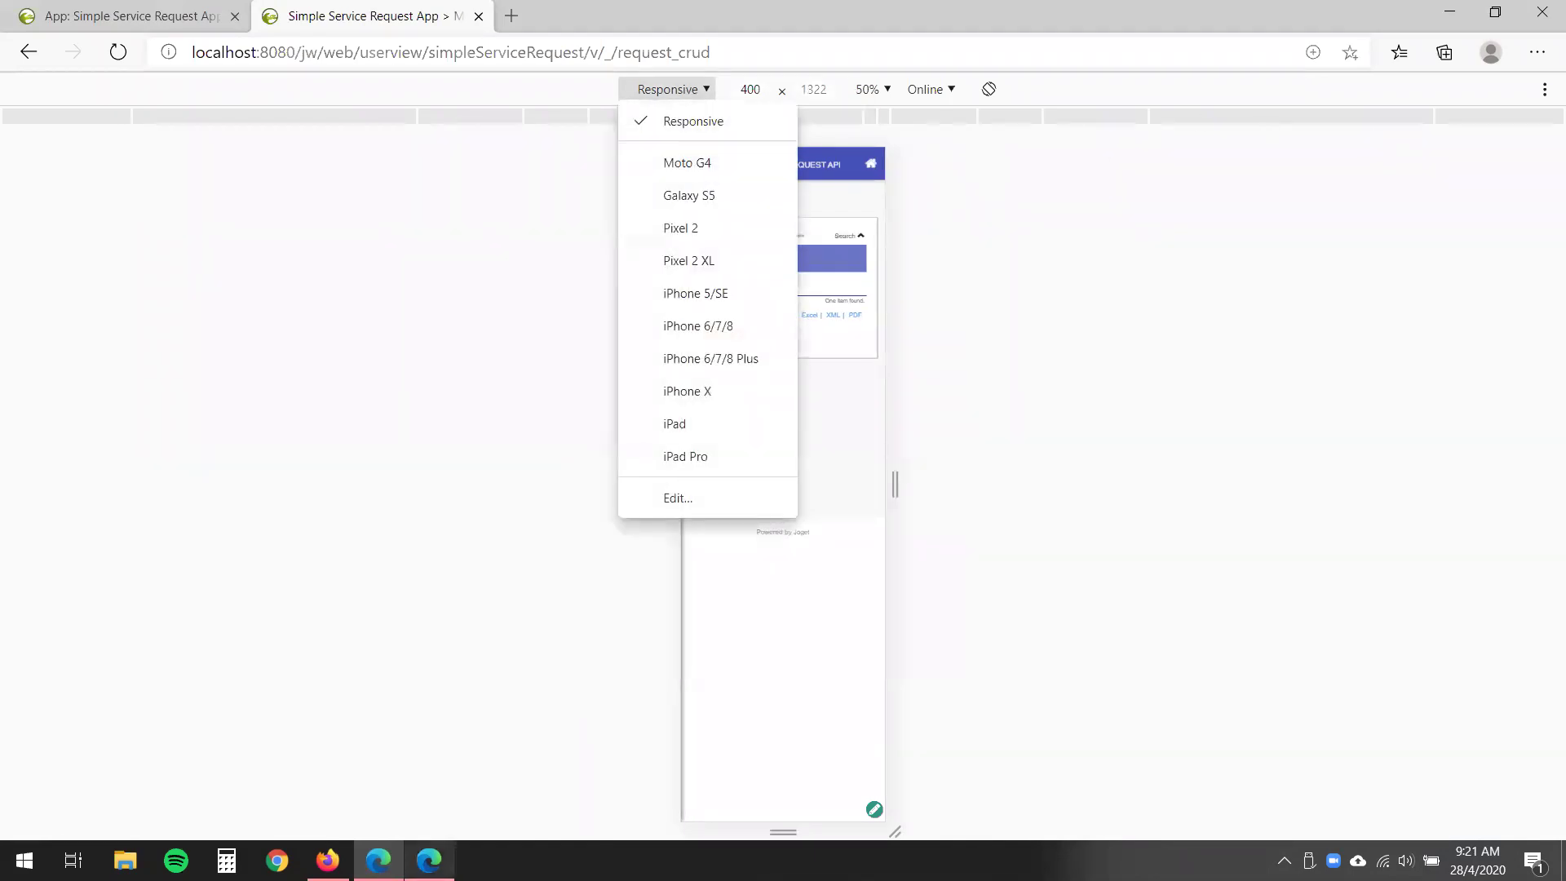
click(431, 860)
drag(1313, 261, 720, 242)
click(1245, 243)
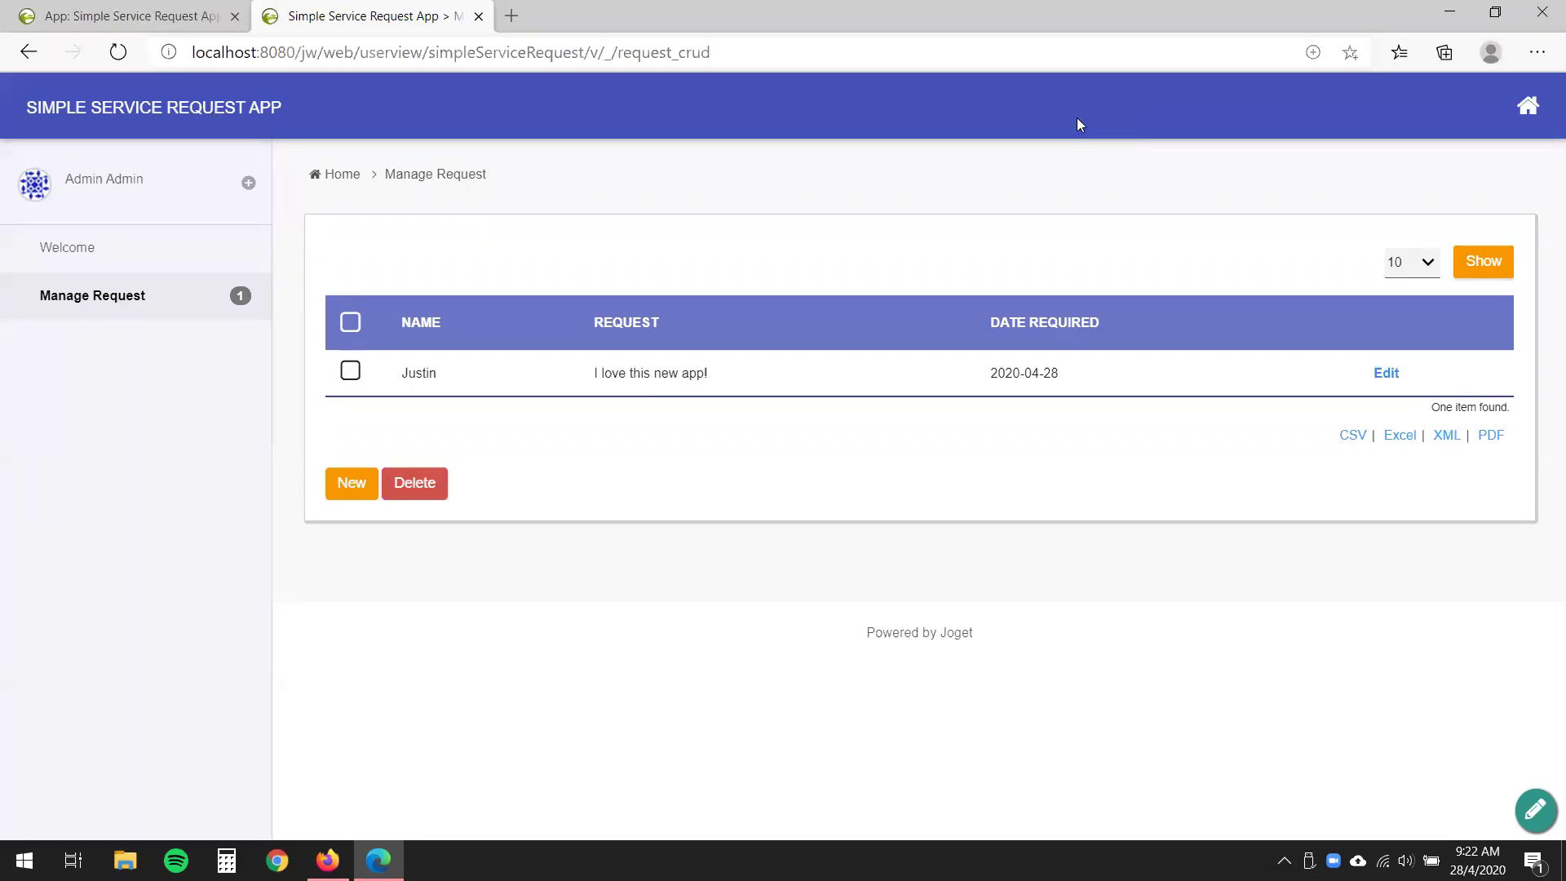
- Set the userview's progressive theme primary colour to Purple, save, and return to the app tab
click(62, 10)
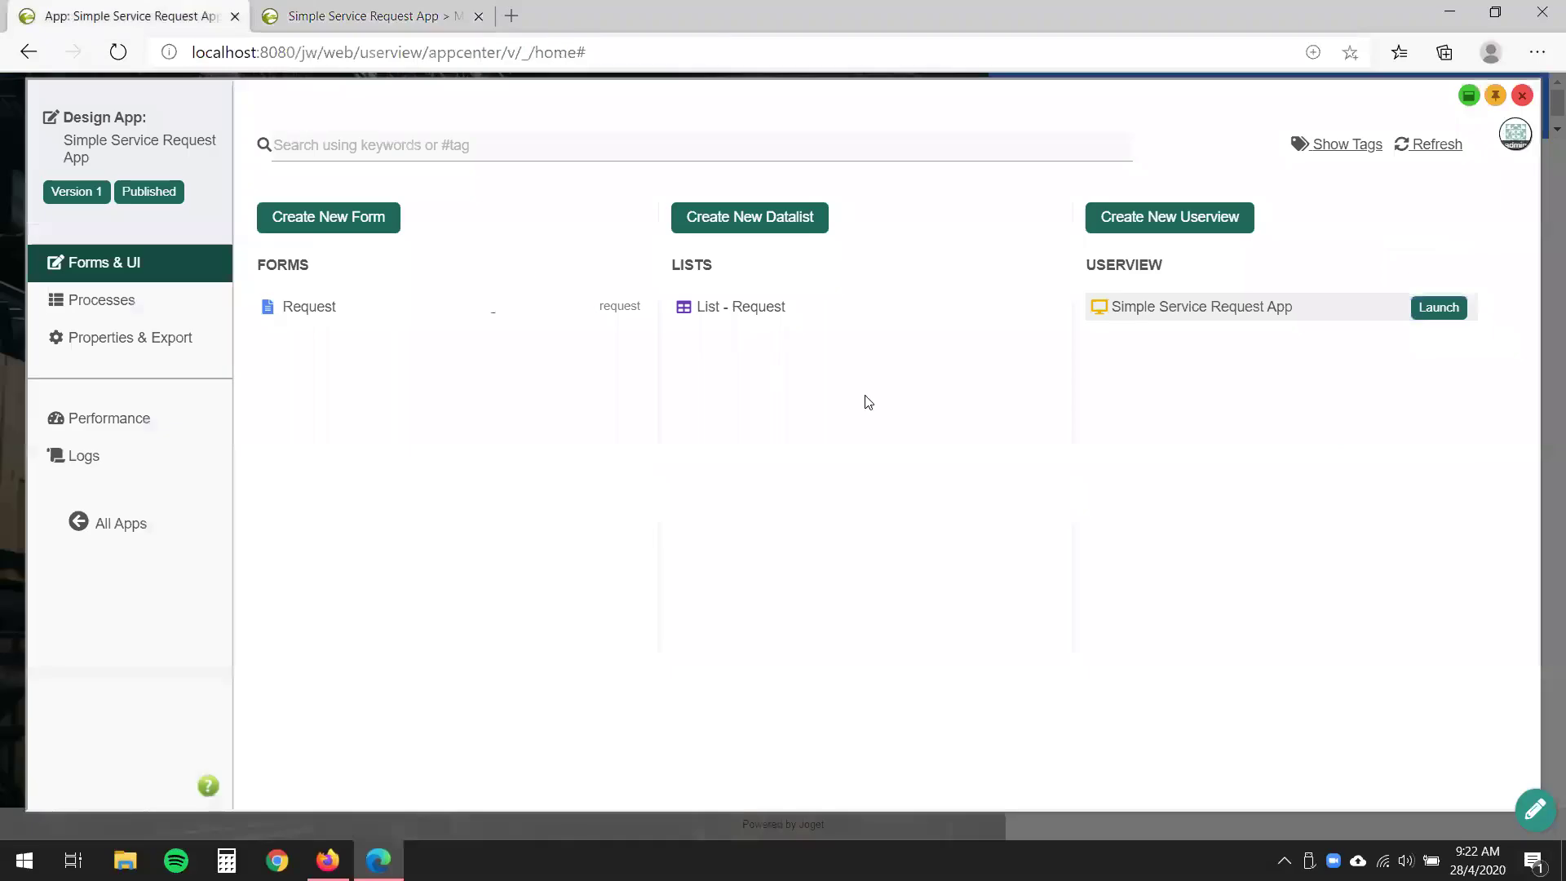
click(1265, 310)
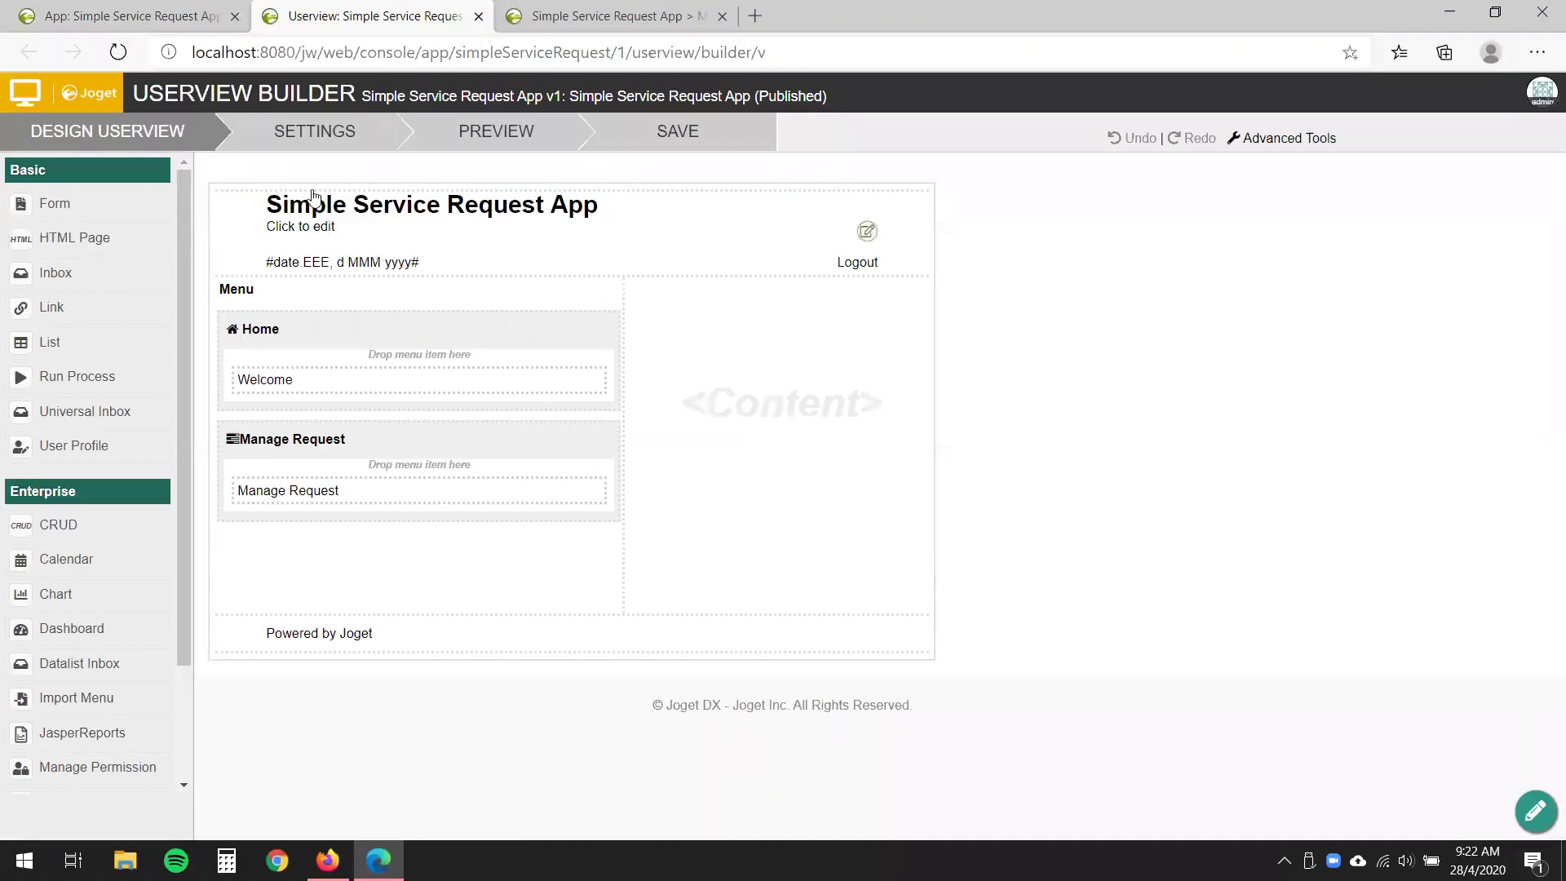
click(272, 146)
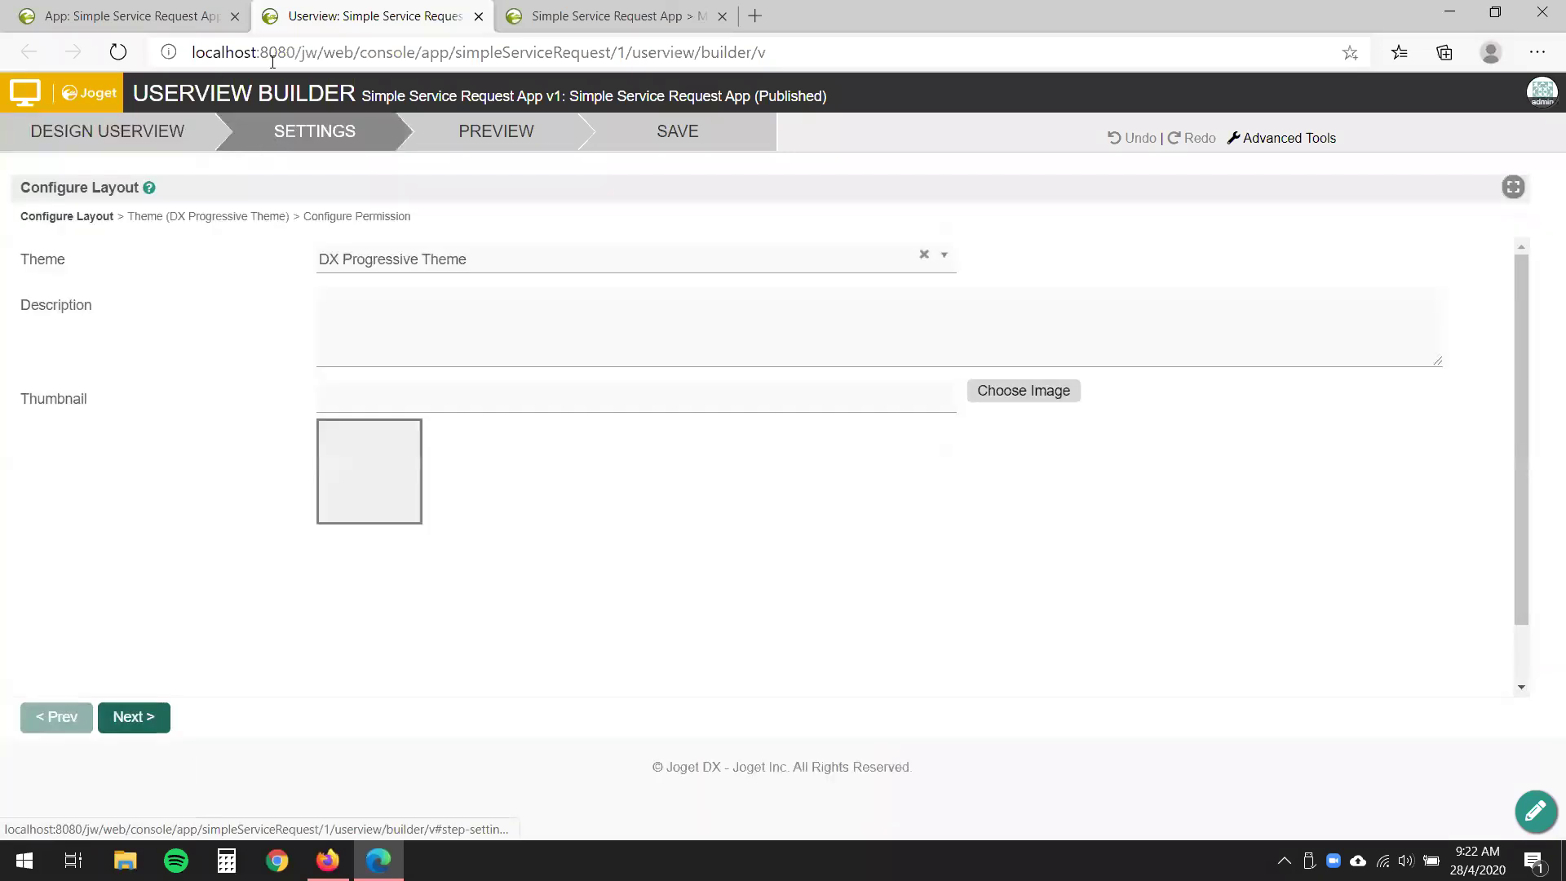
click(172, 217)
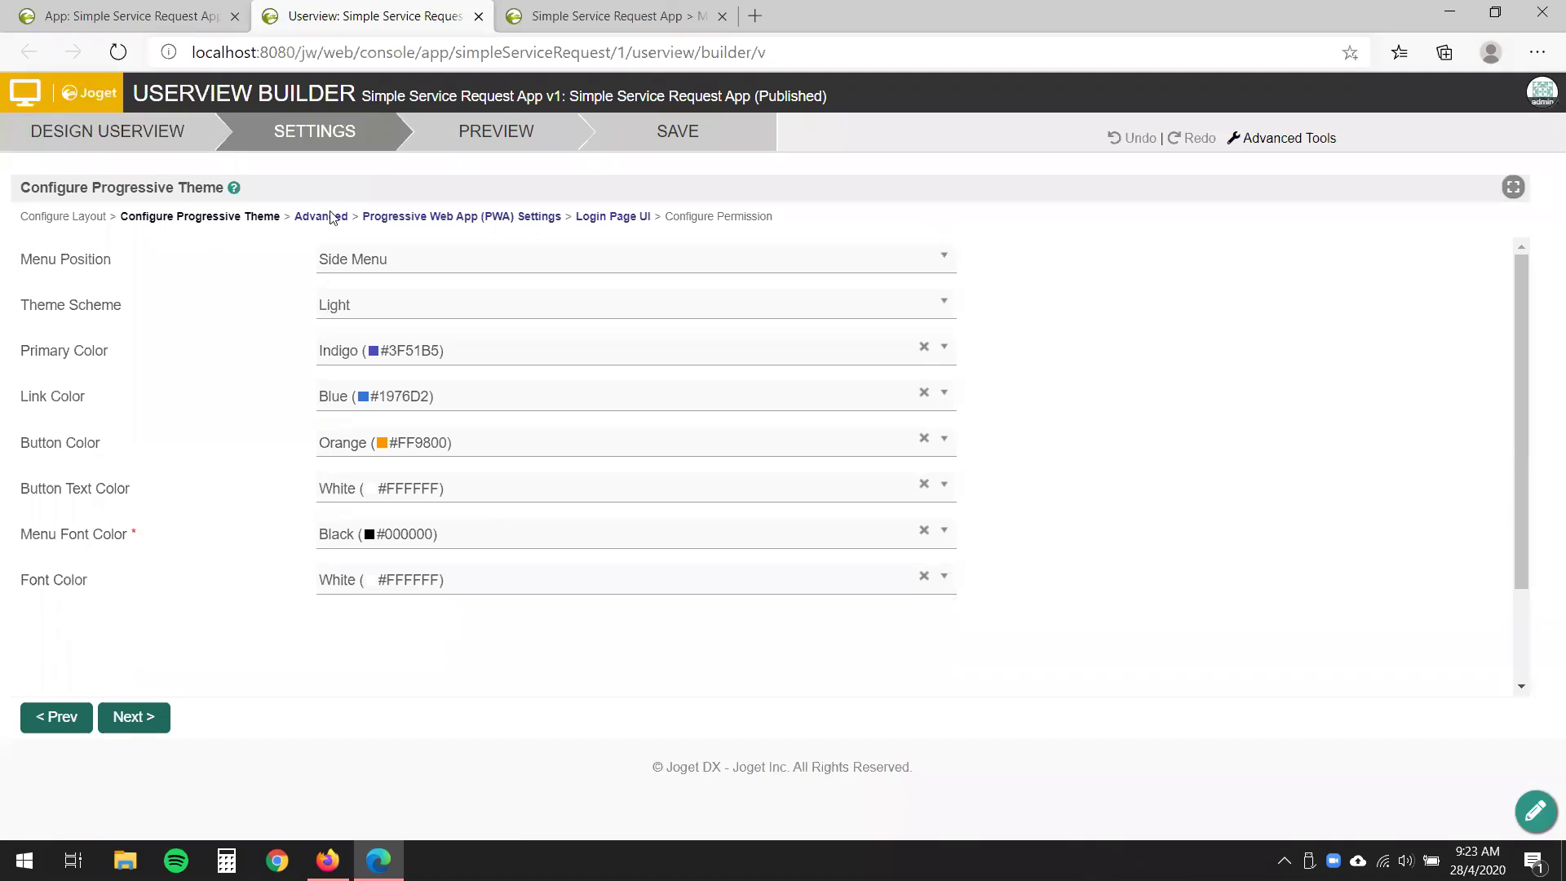
click(516, 368)
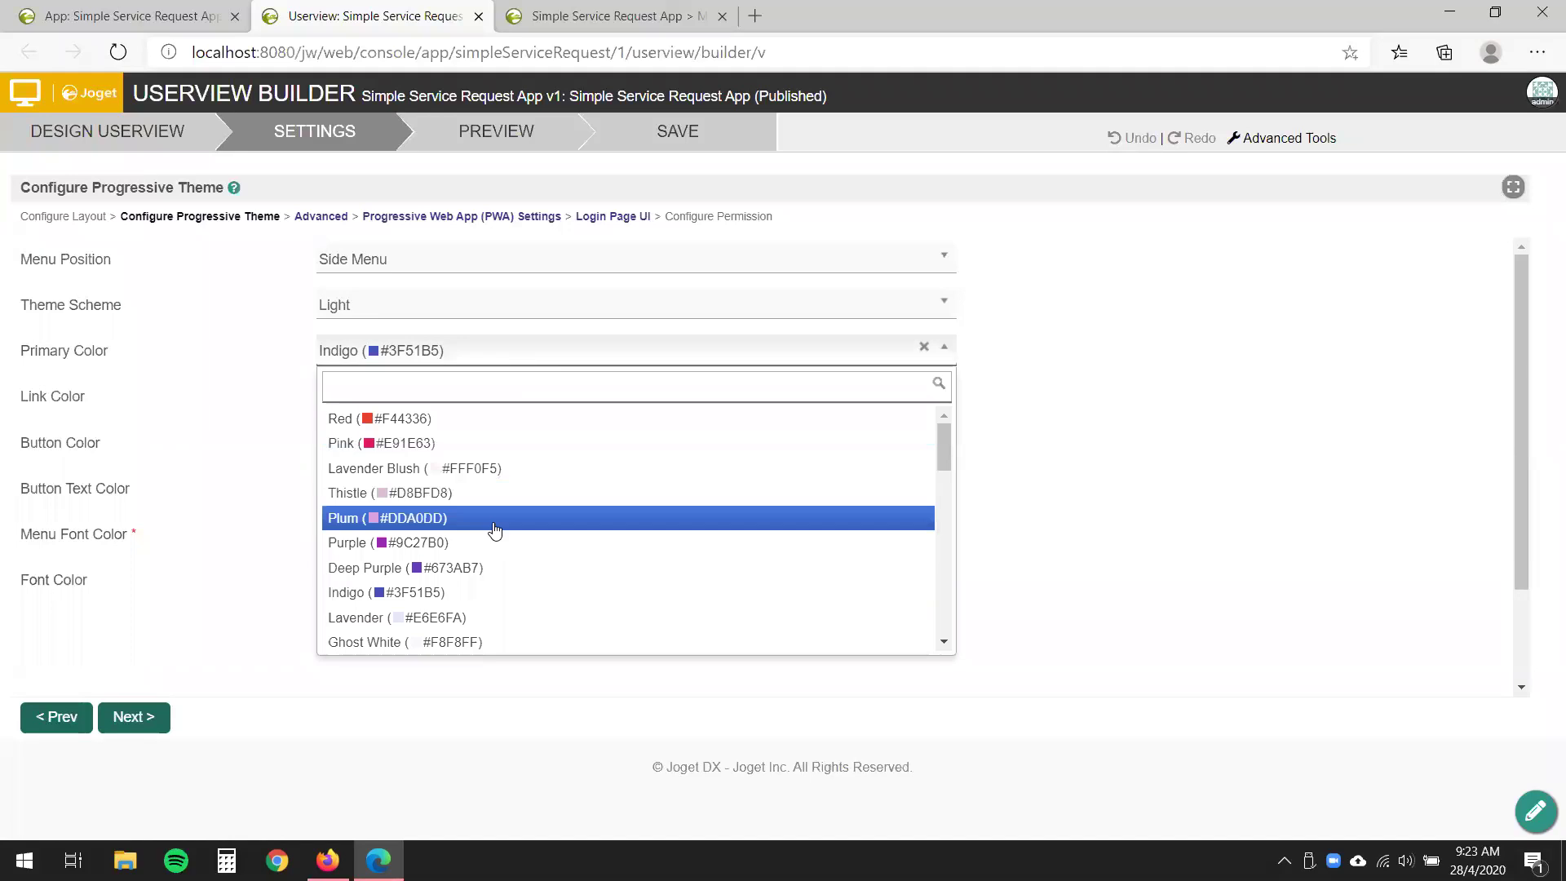
click(491, 551)
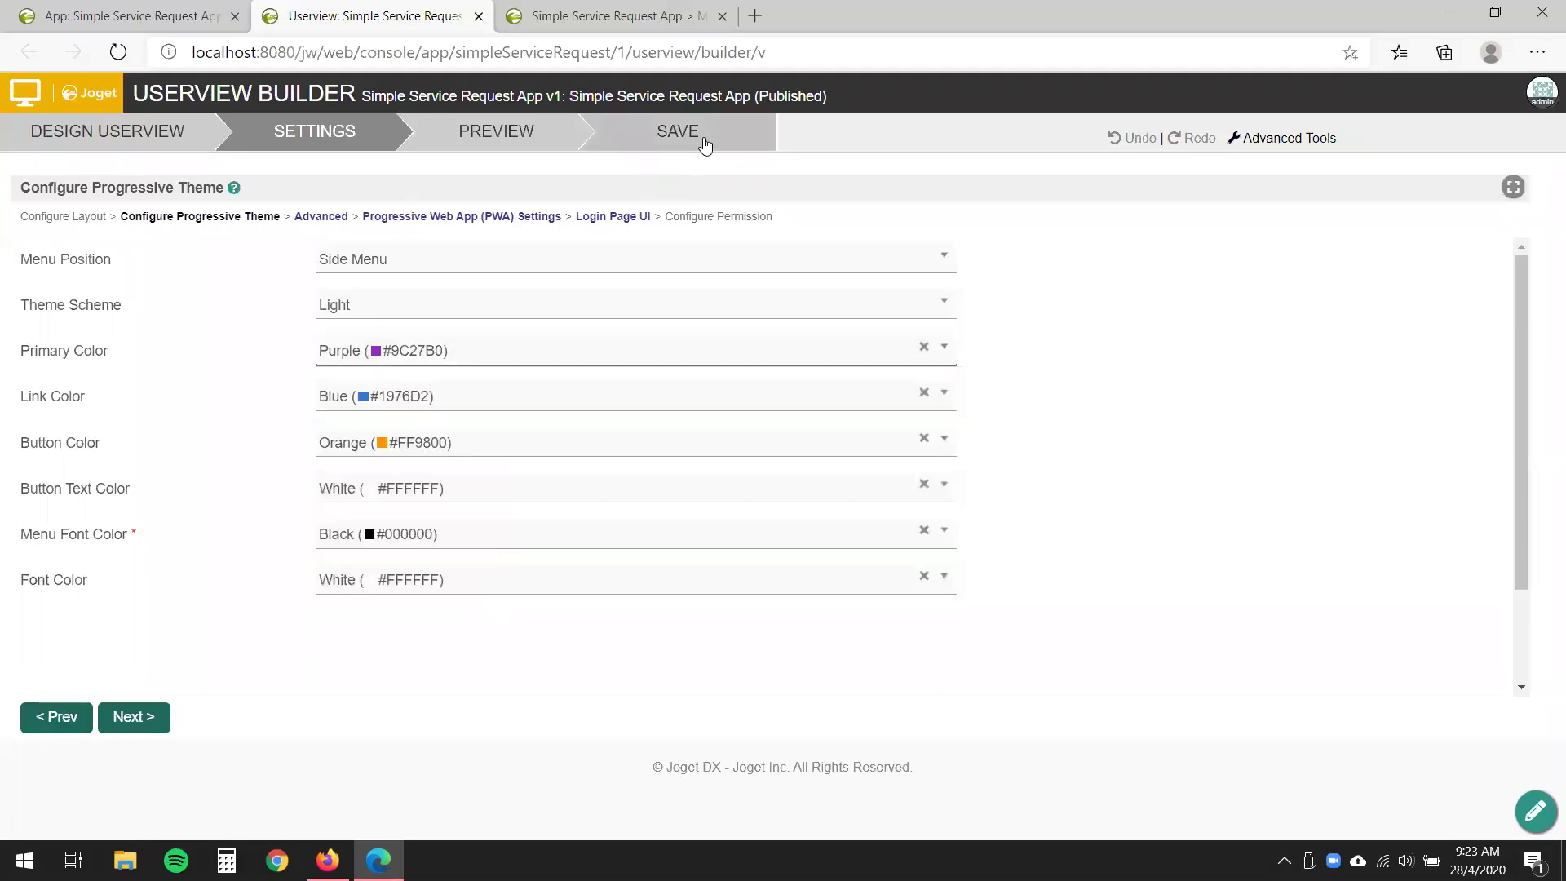
click(703, 147)
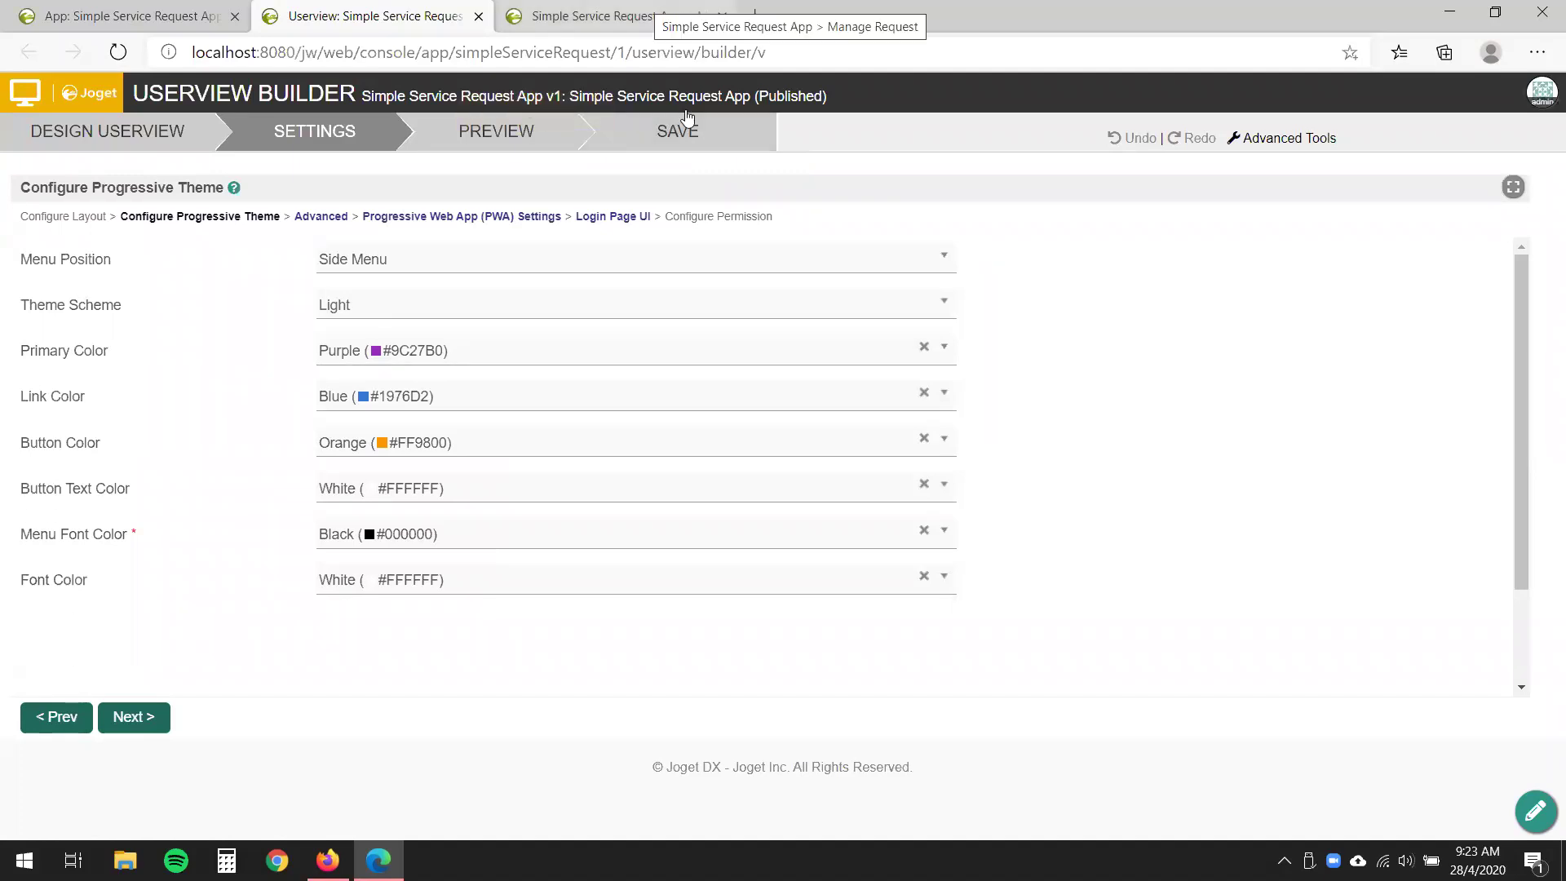
click(611, 16)
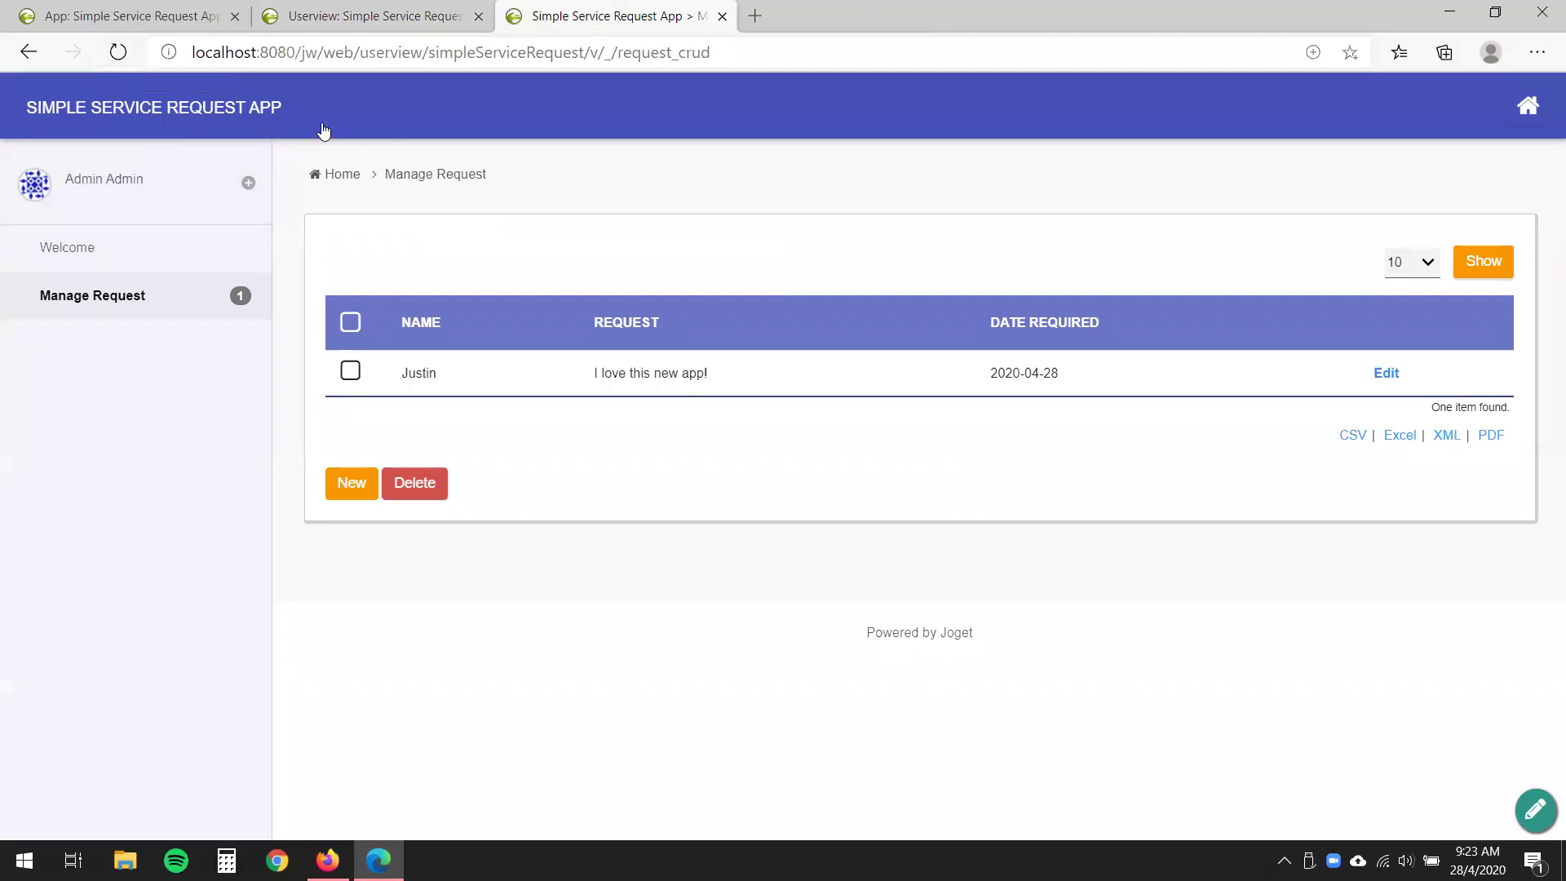
- Reload the app to show the purple header, then open the theme's Menu Position choices
click(119, 54)
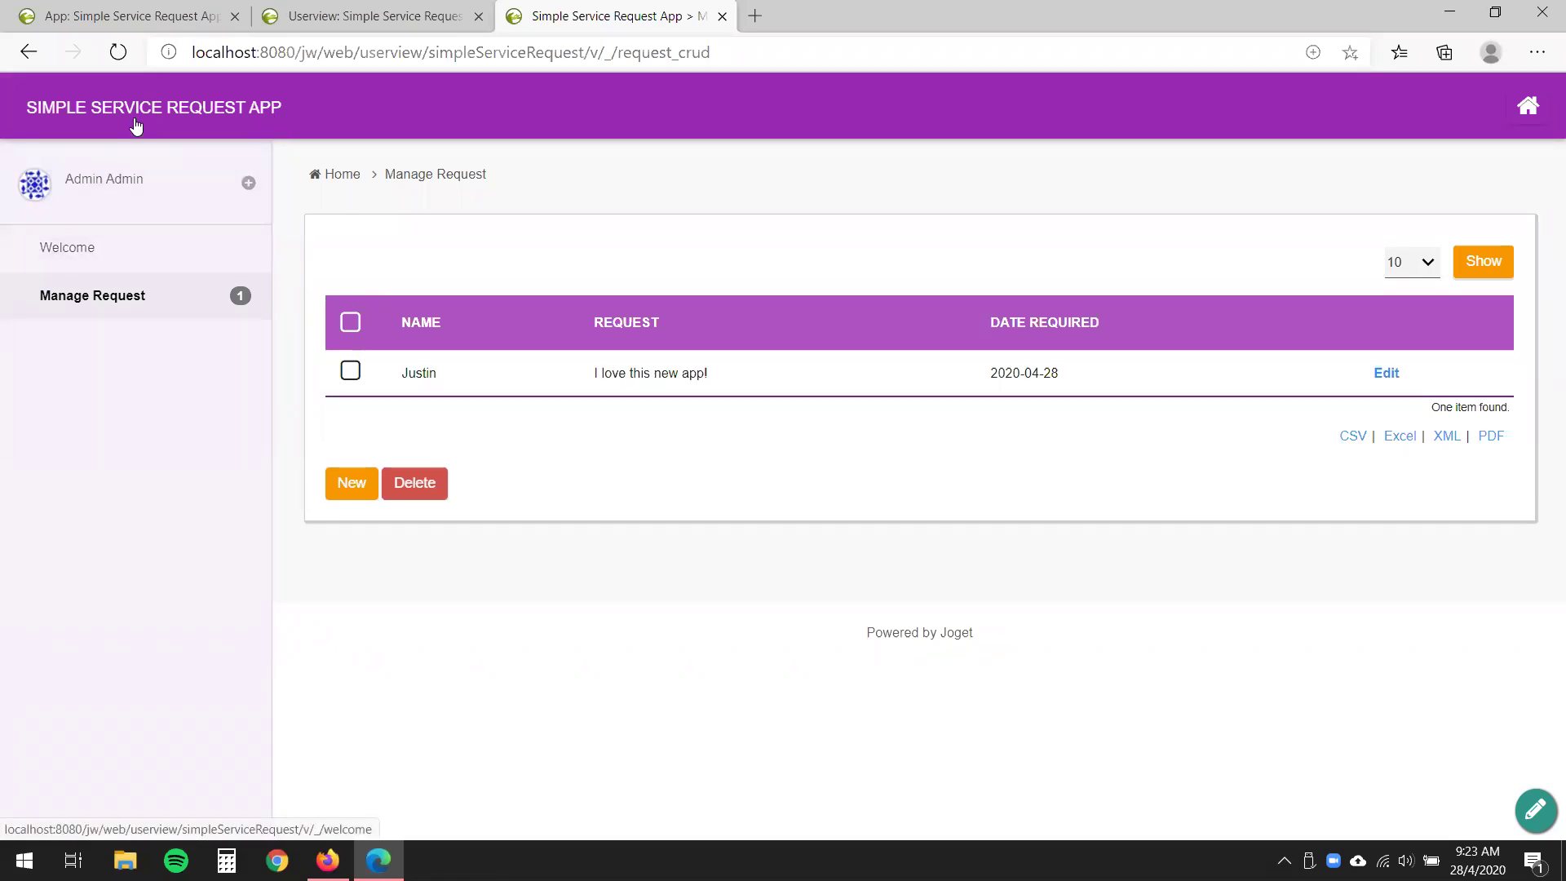
click(371, 15)
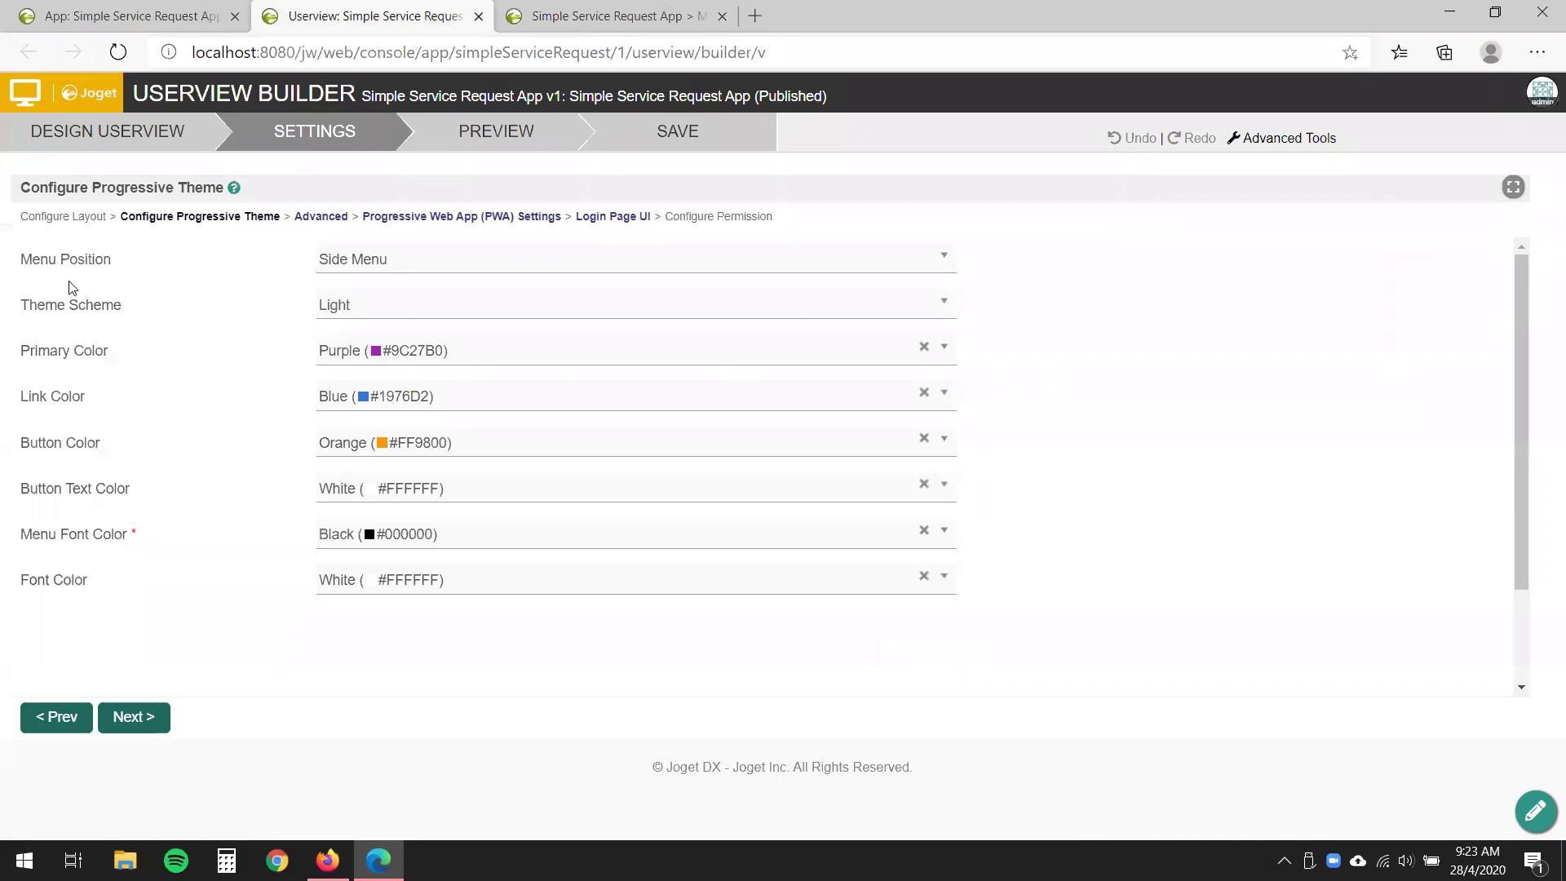
drag(71, 287, 127, 261)
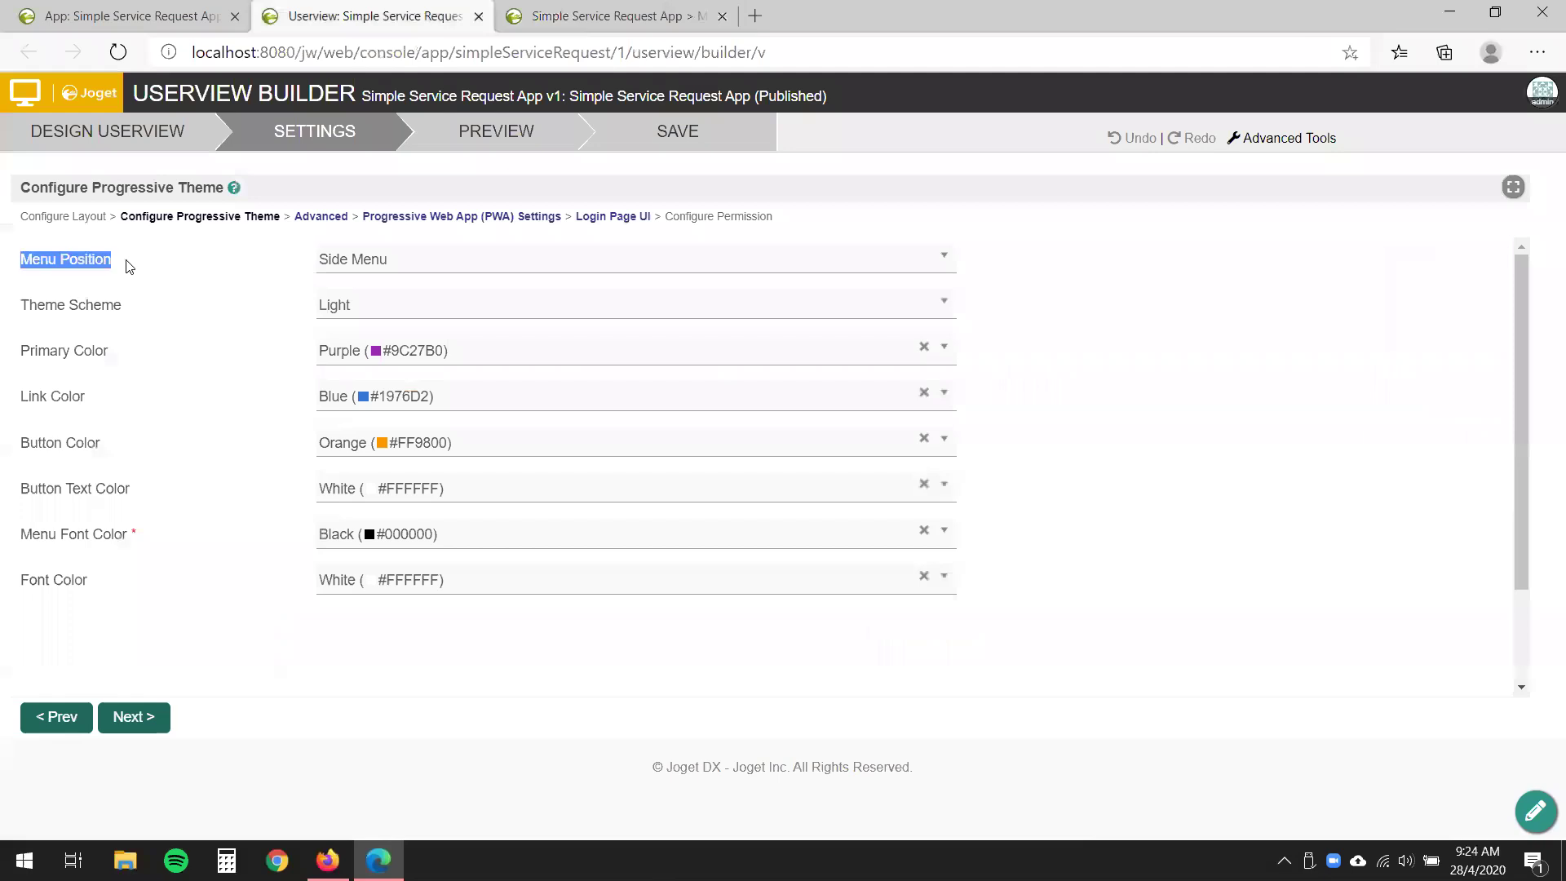
click(143, 287)
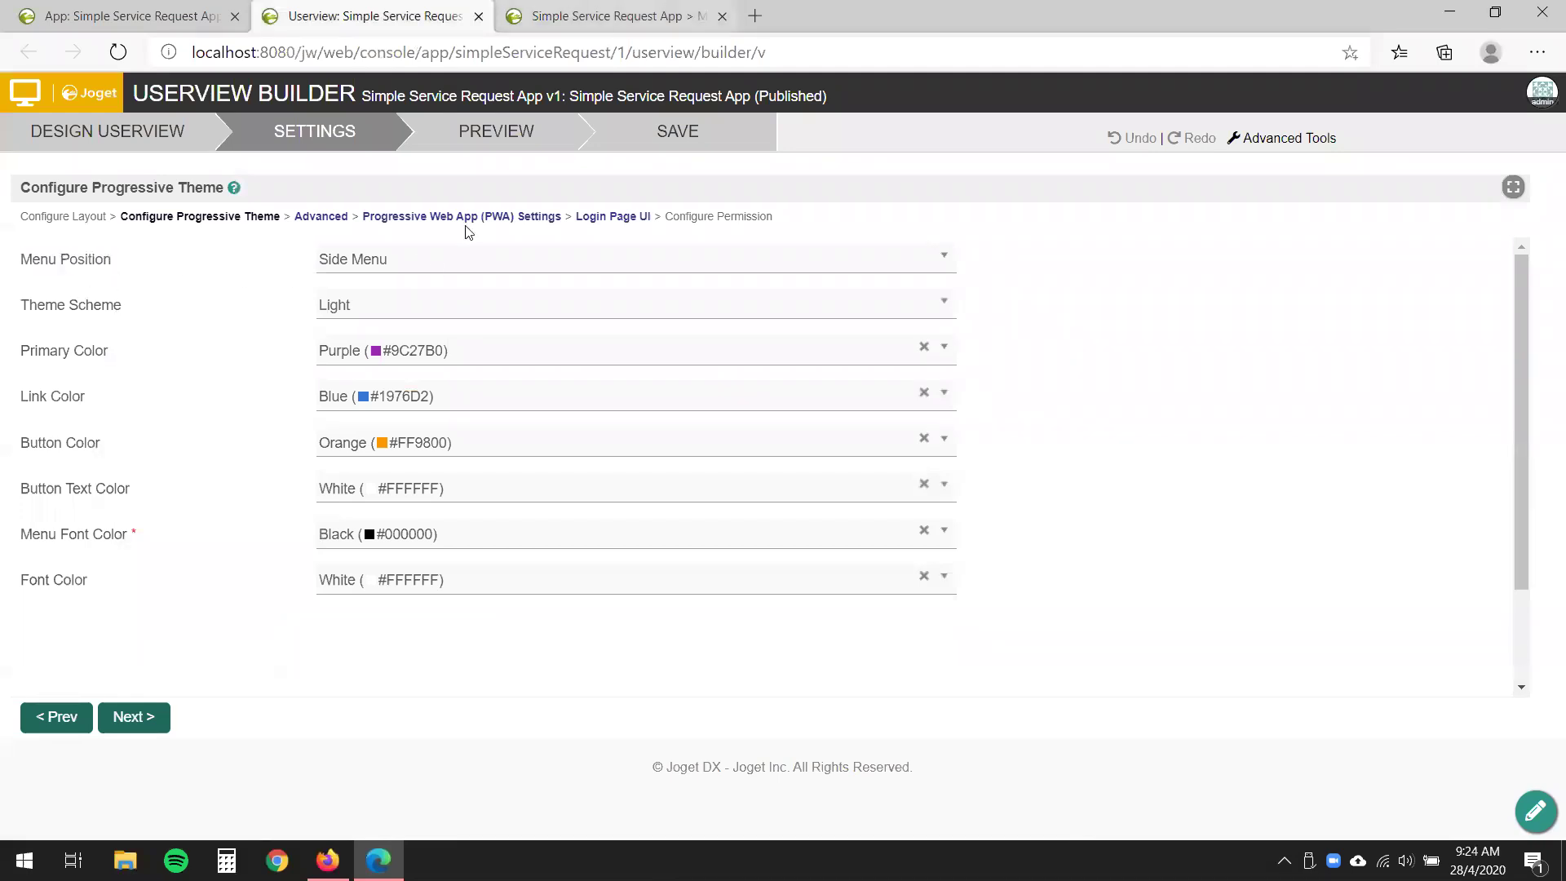
key(ctrl+Tab)
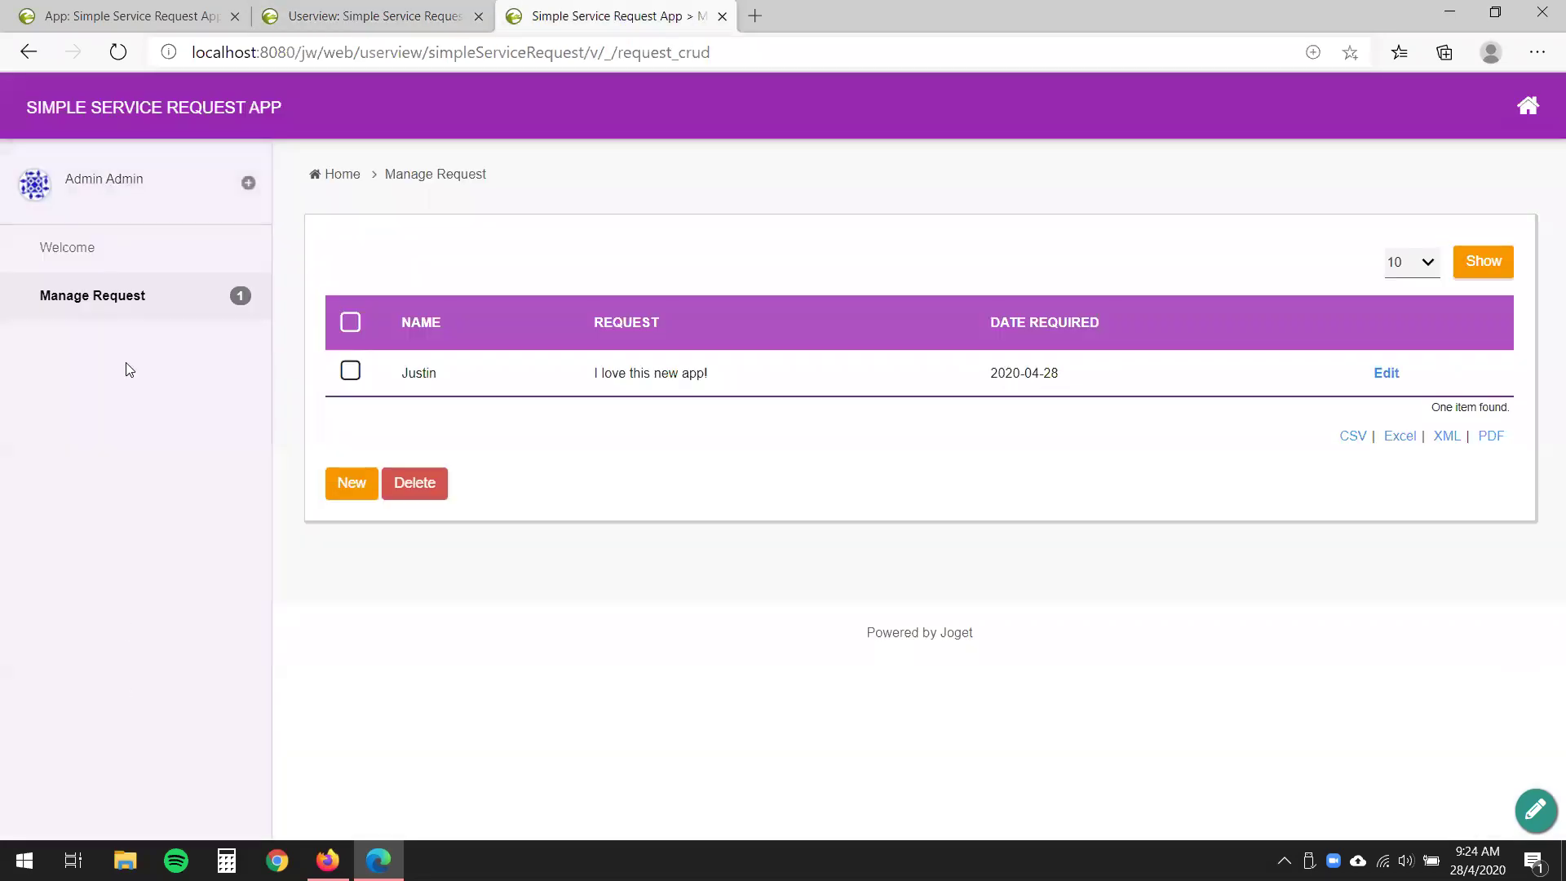
key(ctrl+shift+Tab)
click(631, 261)
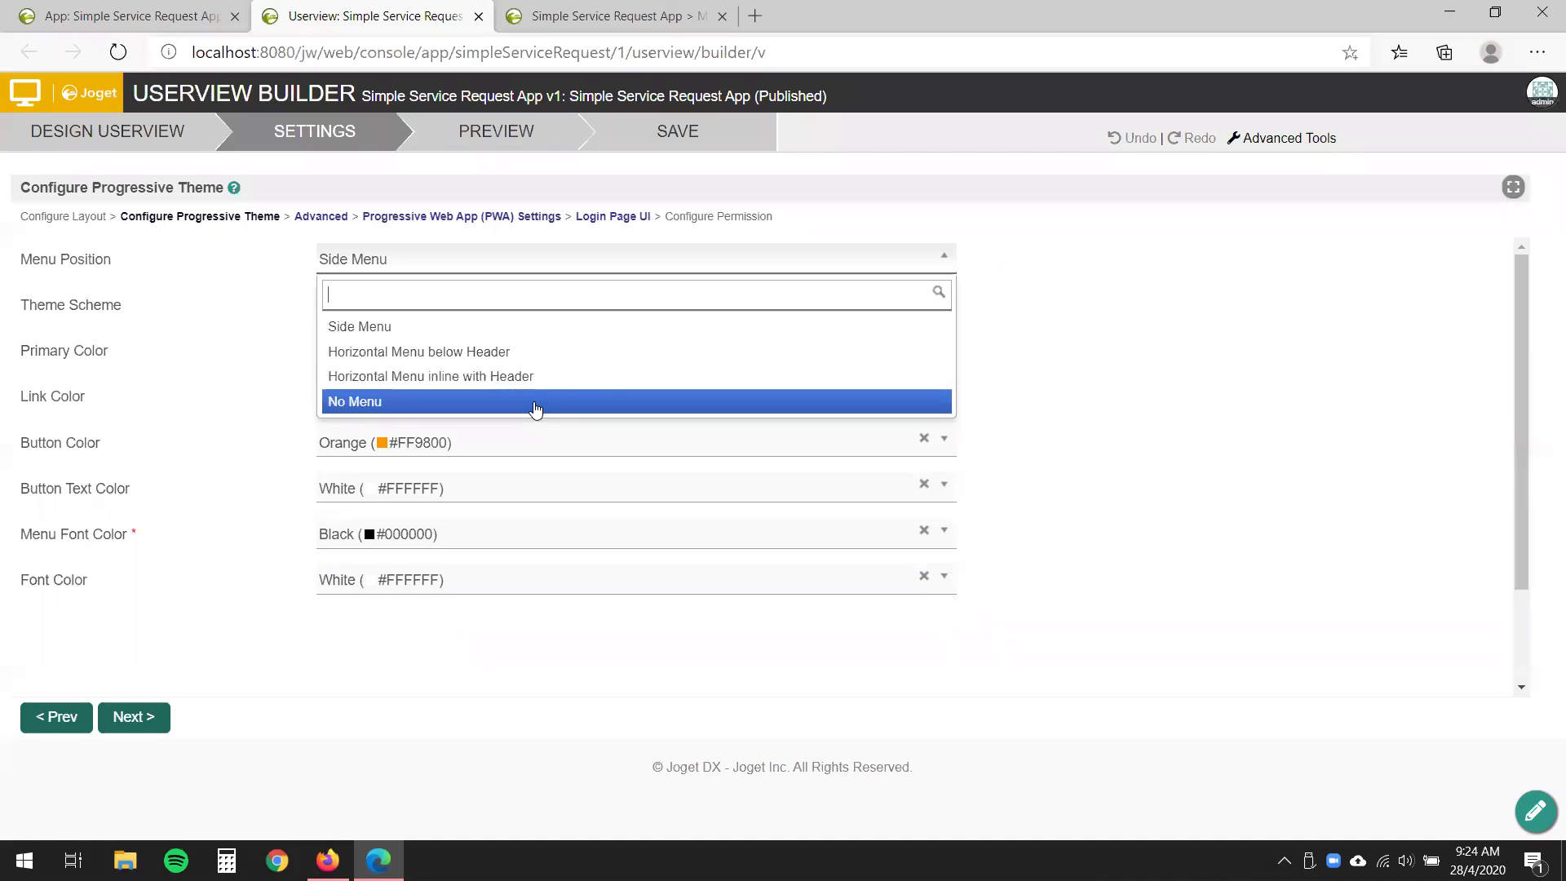
click(1139, 321)
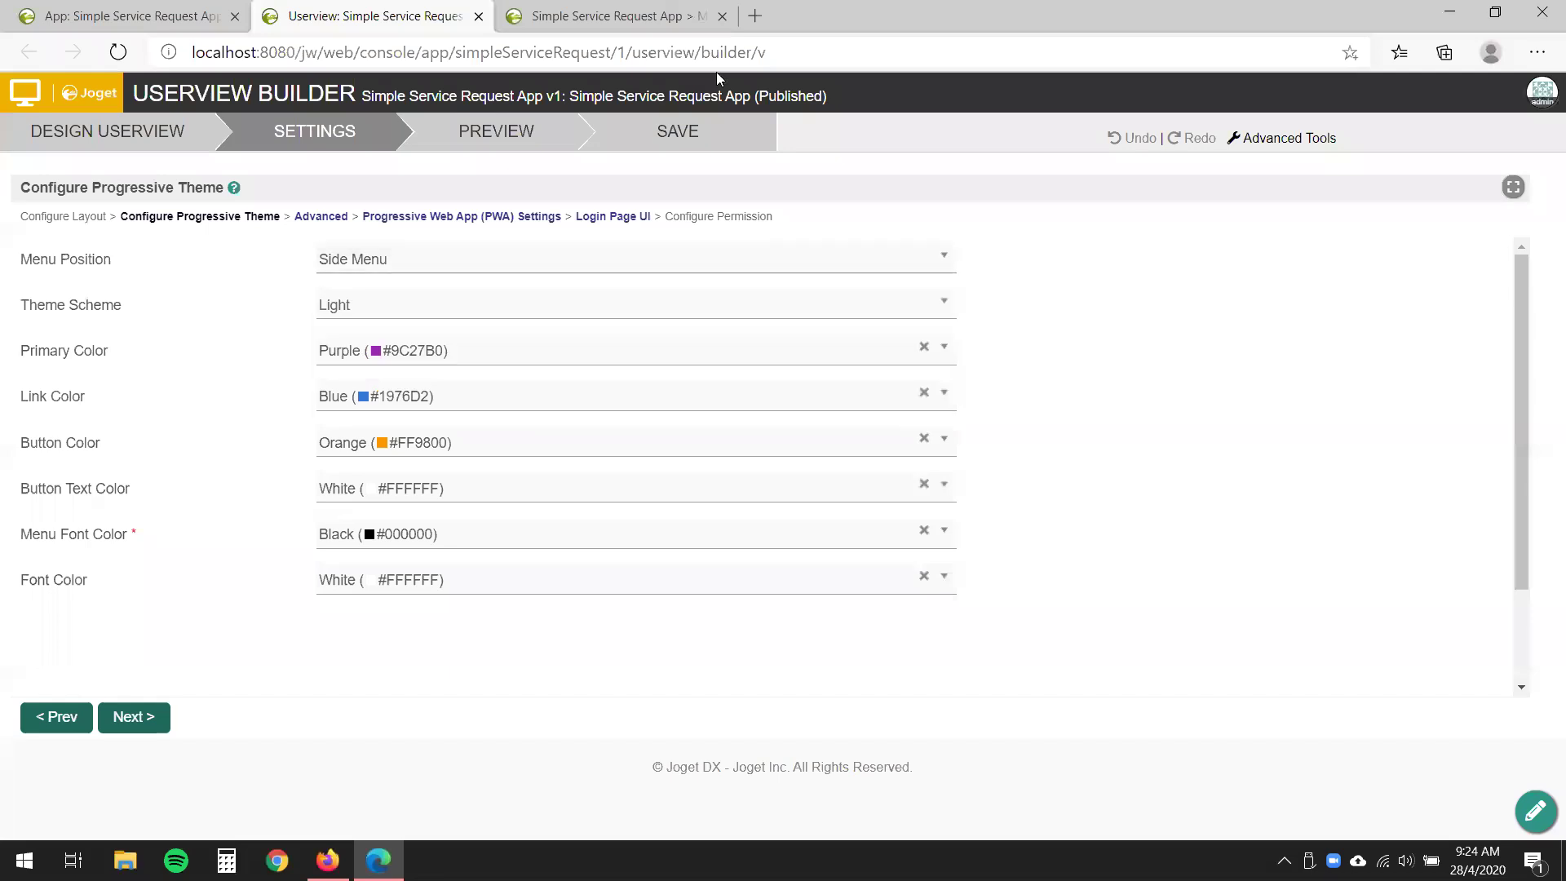
click(673, 18)
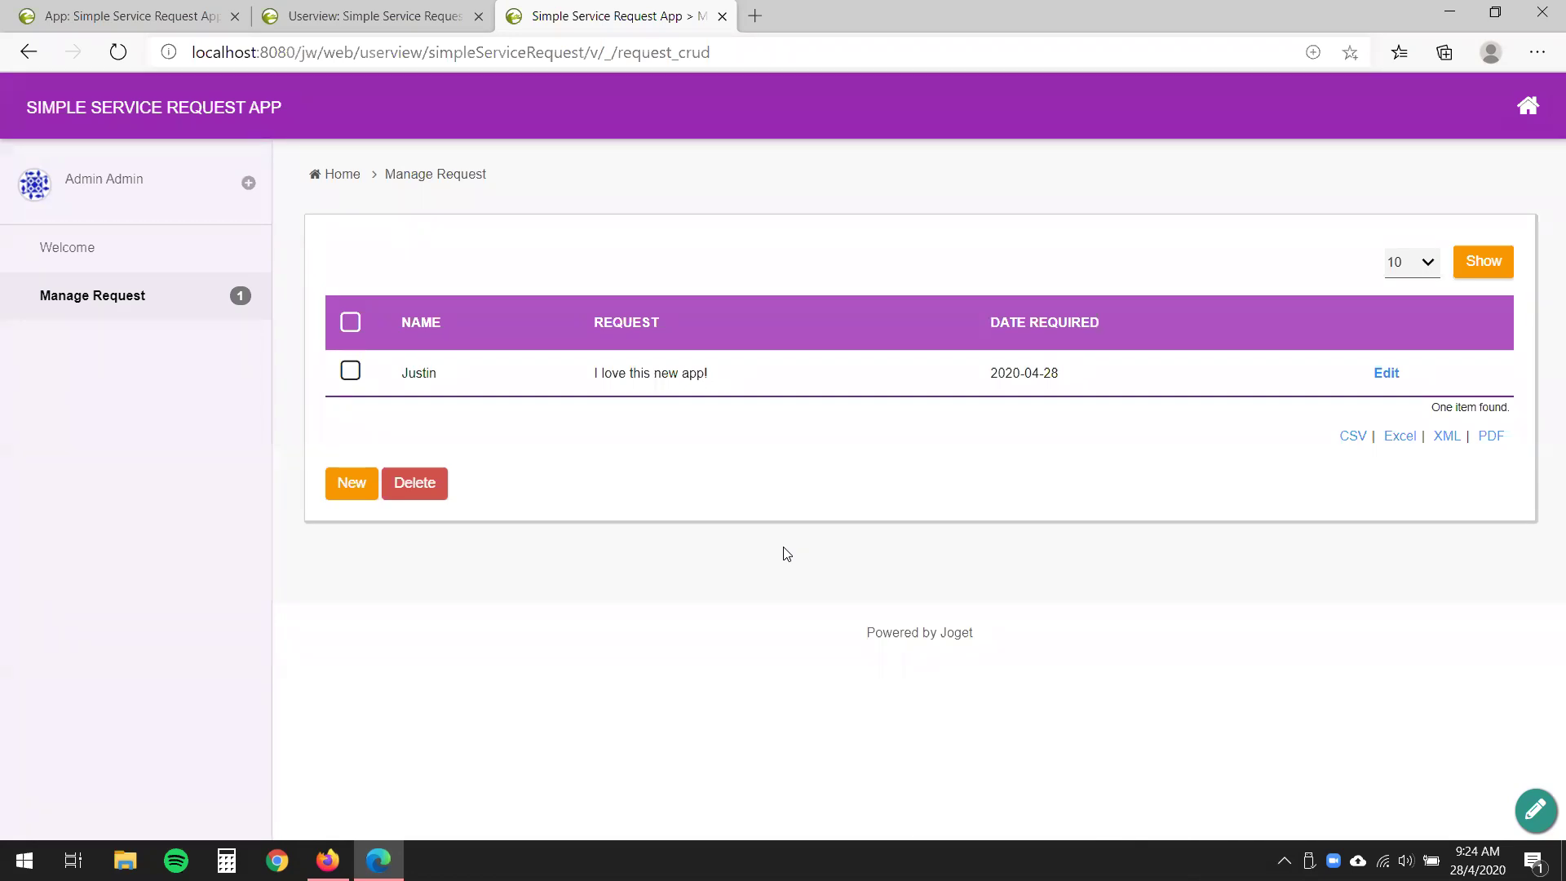
- Check the Configure Layout theme list, keeping DX Progressive Theme selected
click(371, 16)
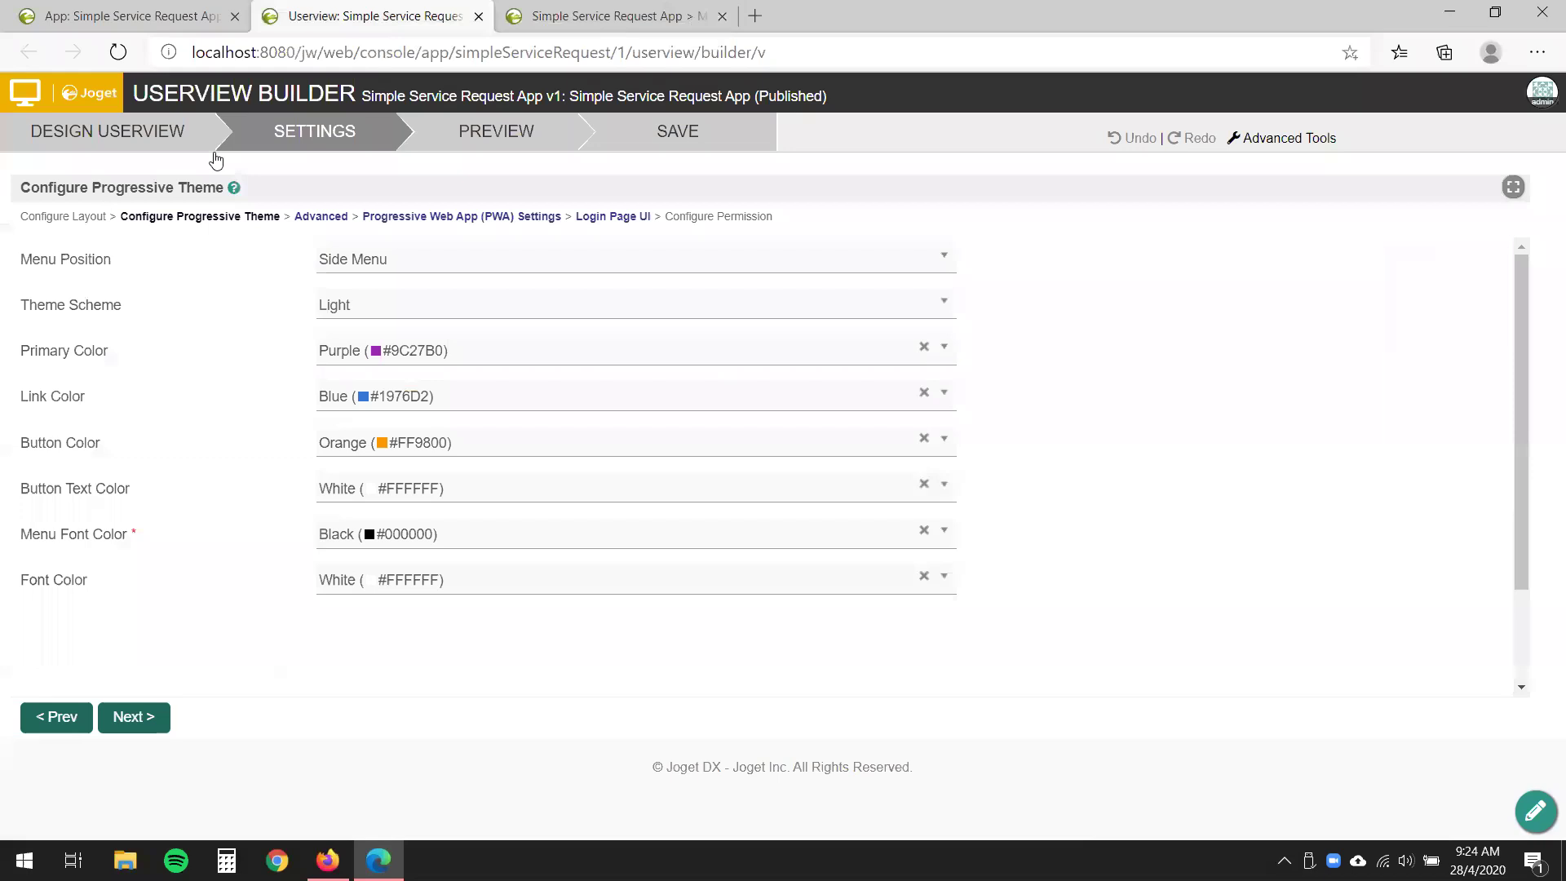
click(56, 217)
click(612, 267)
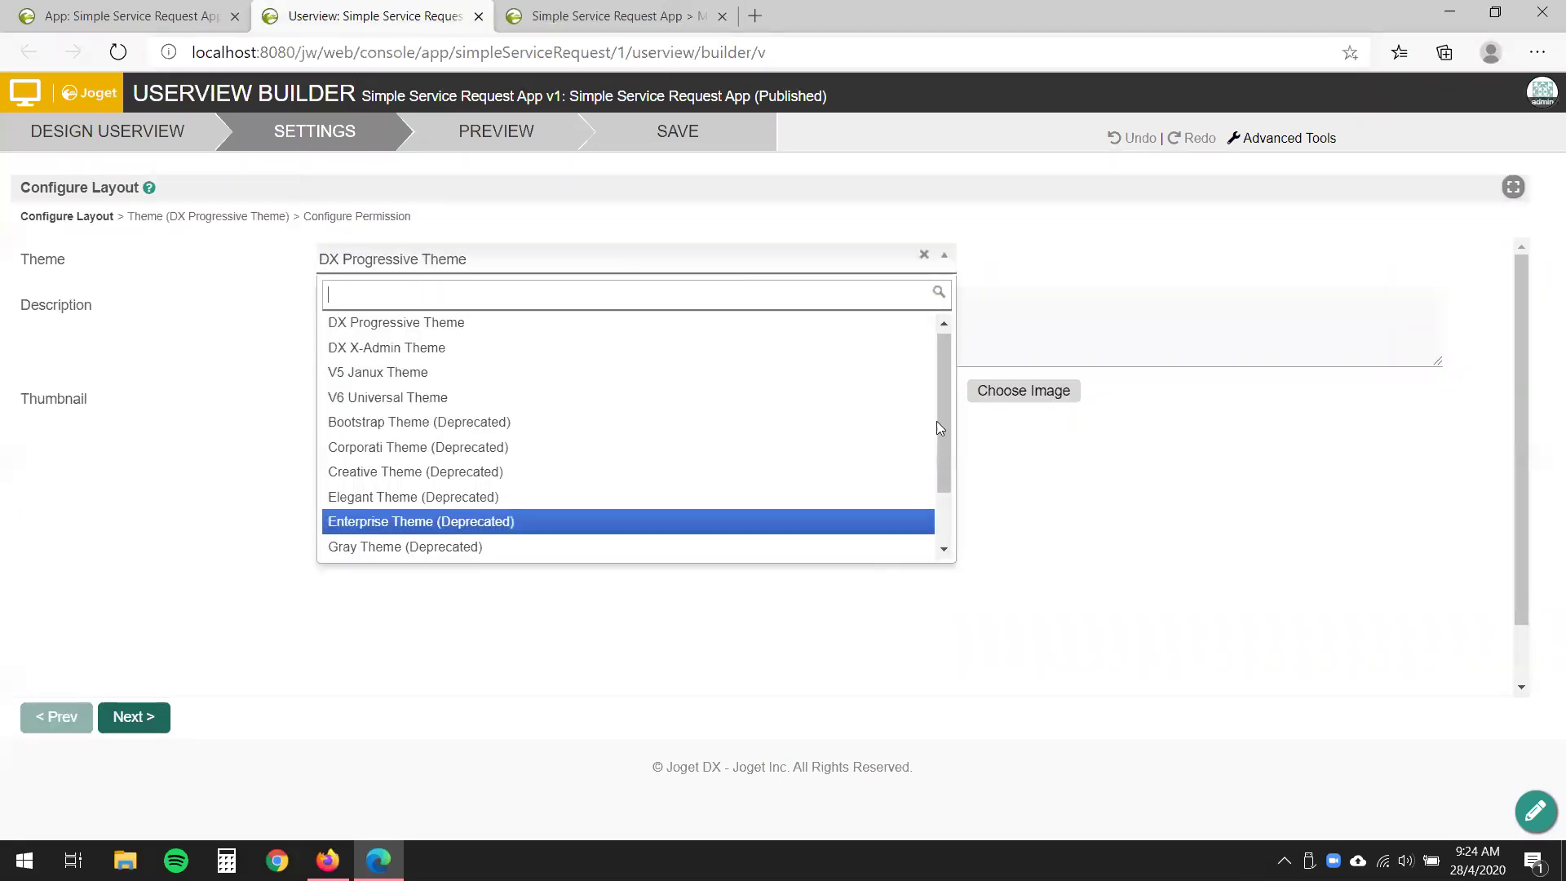
drag(946, 398, 942, 356)
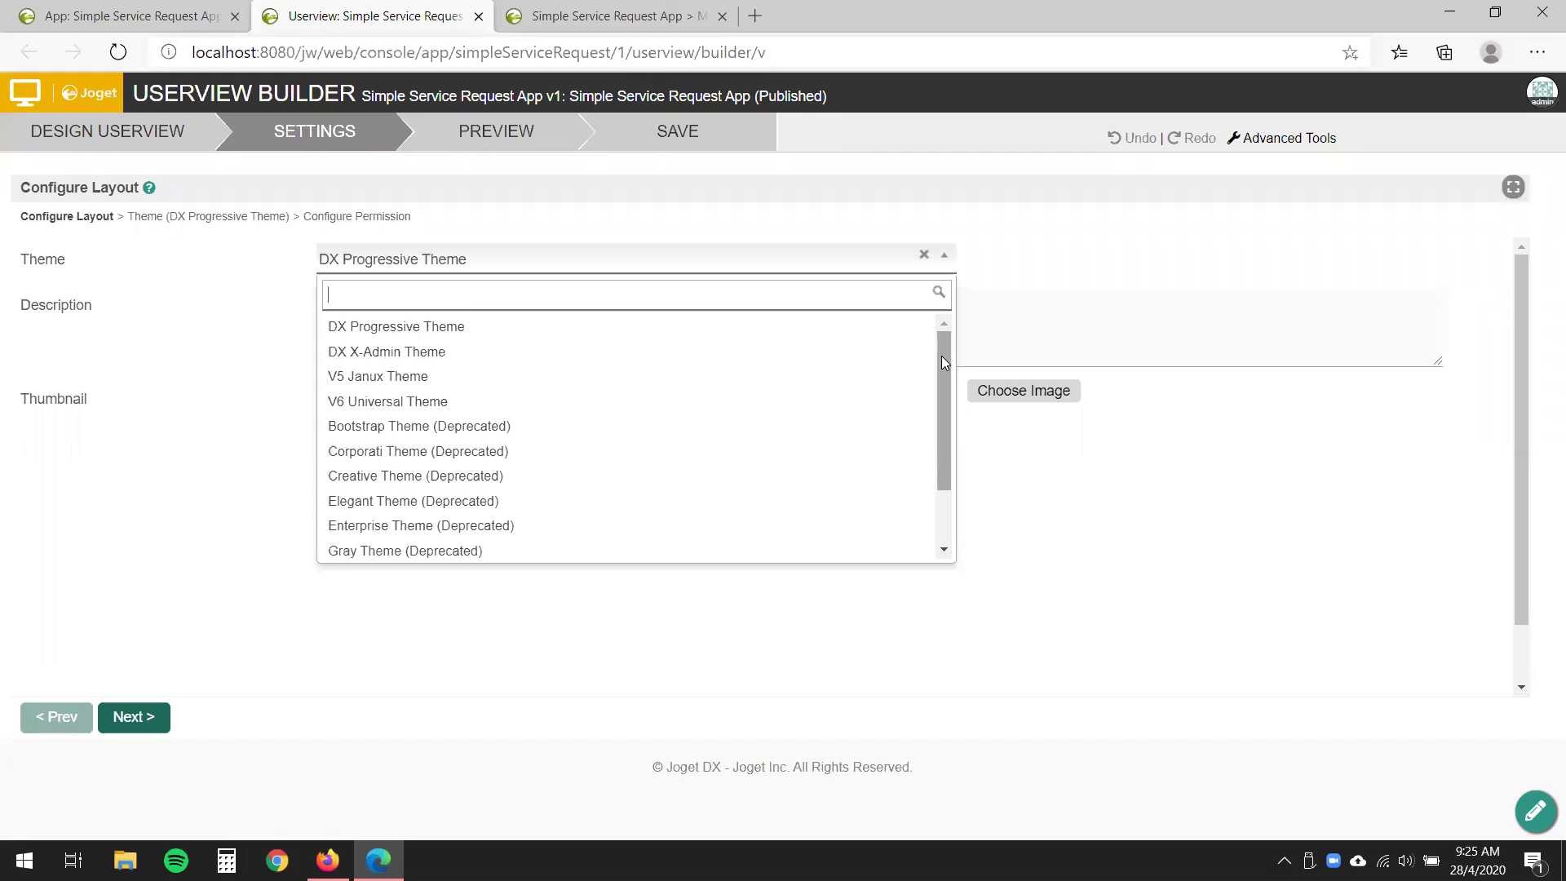
click(804, 261)
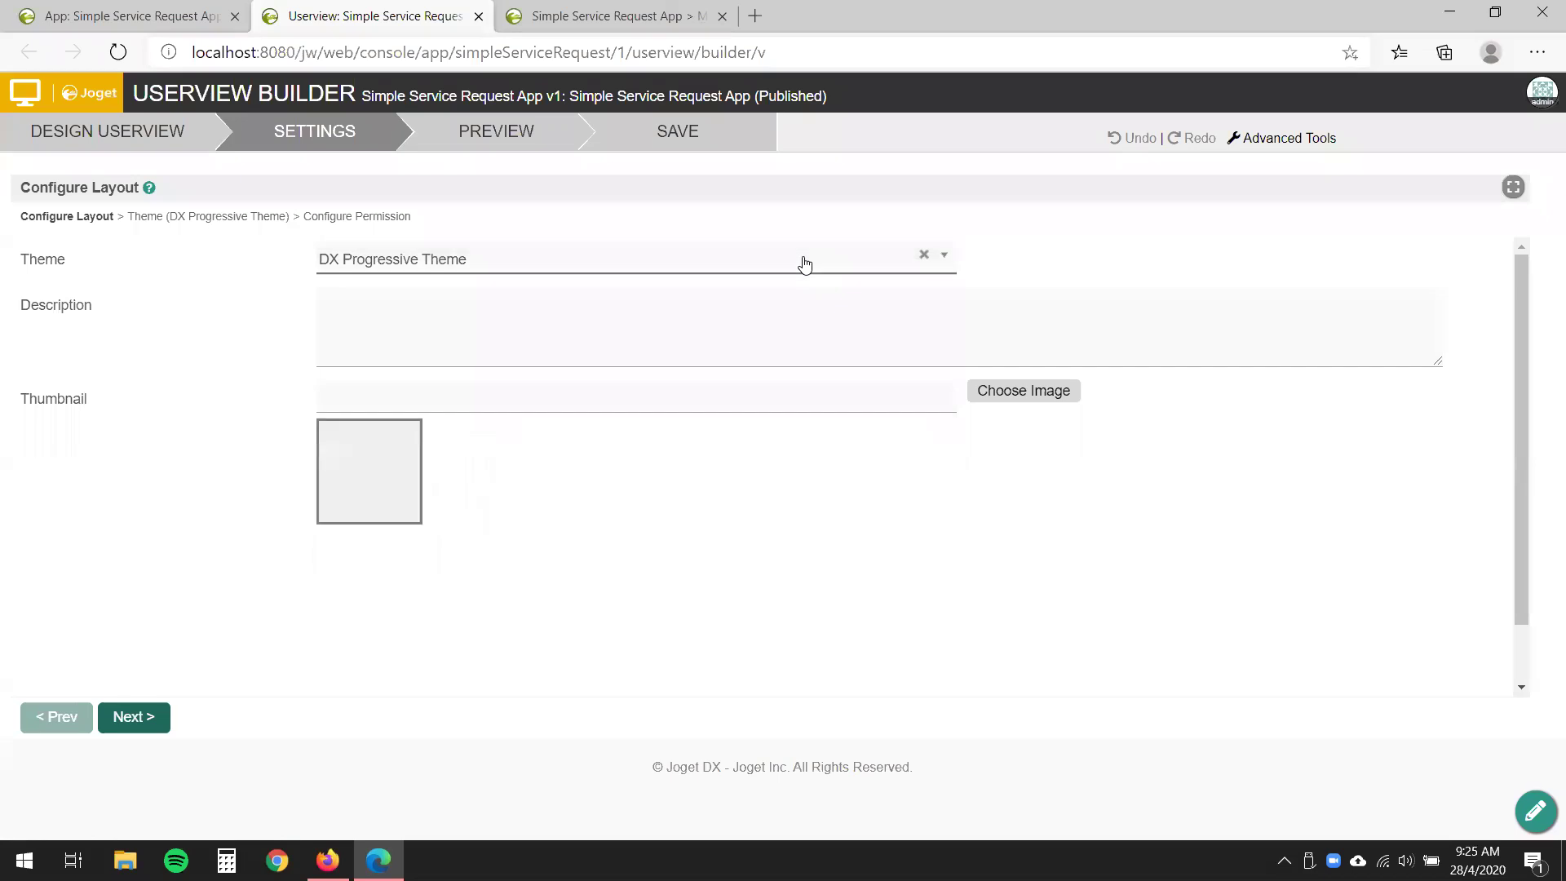
- Set Menu Position to Horizontal Menu below Header, then view the Manage Request page
click(217, 218)
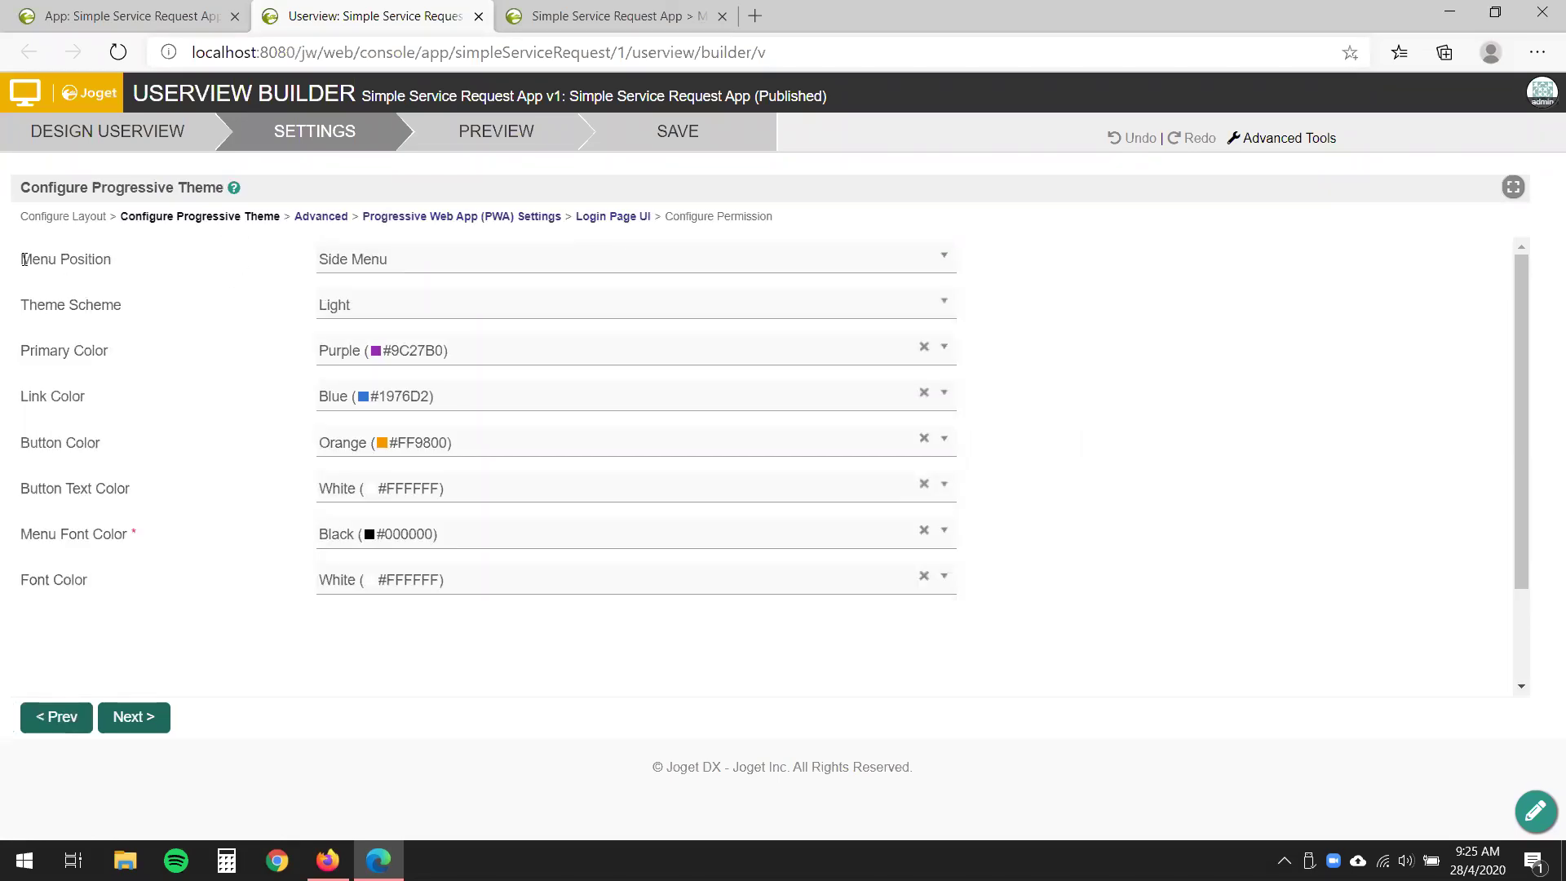
click(431, 261)
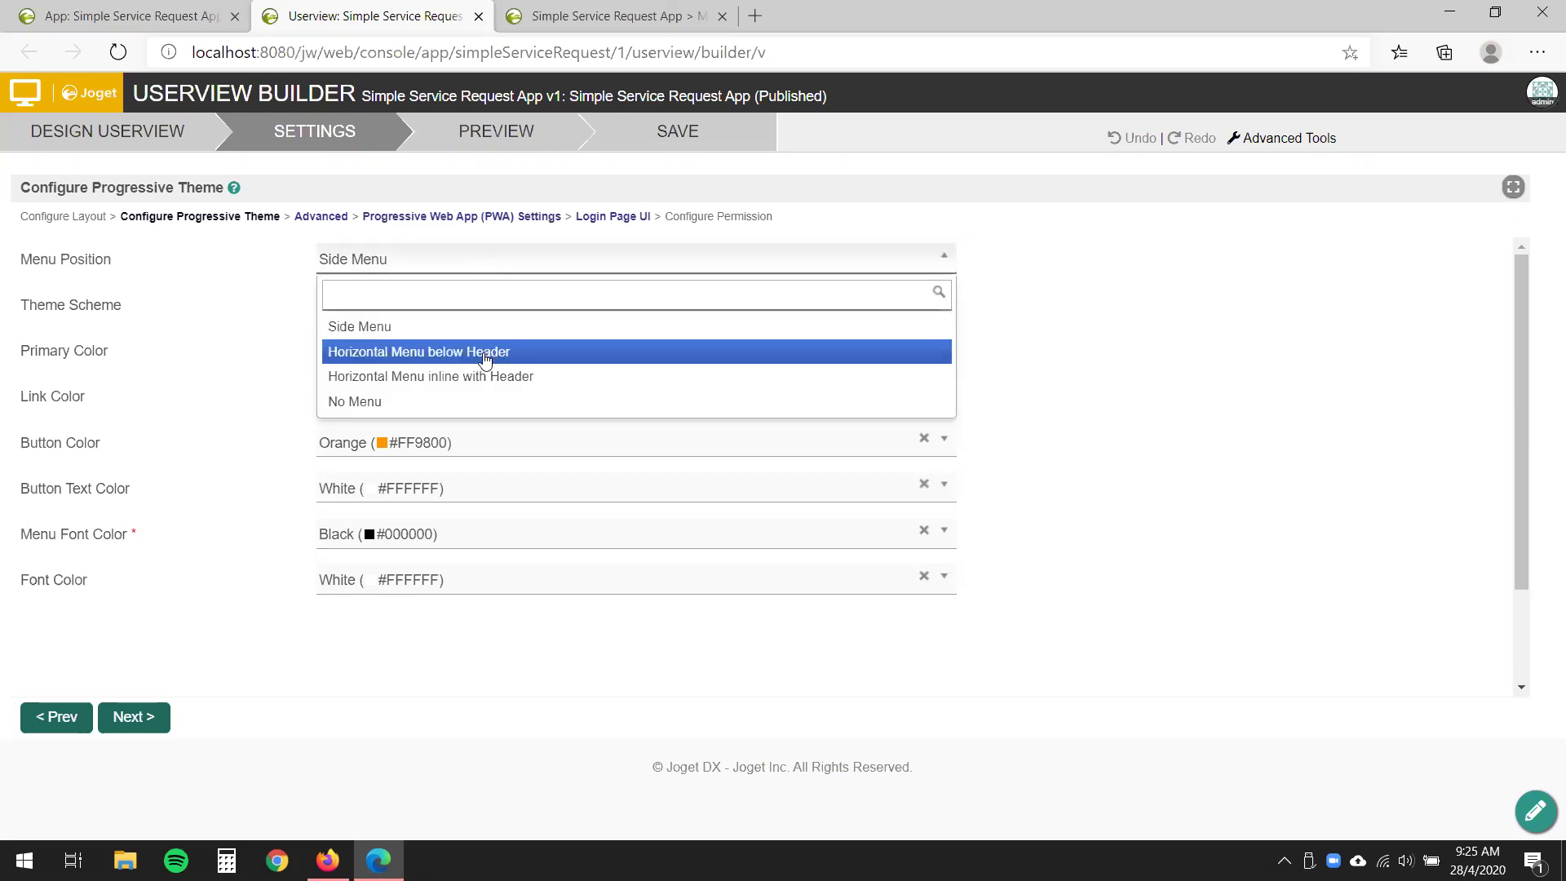
click(426, 360)
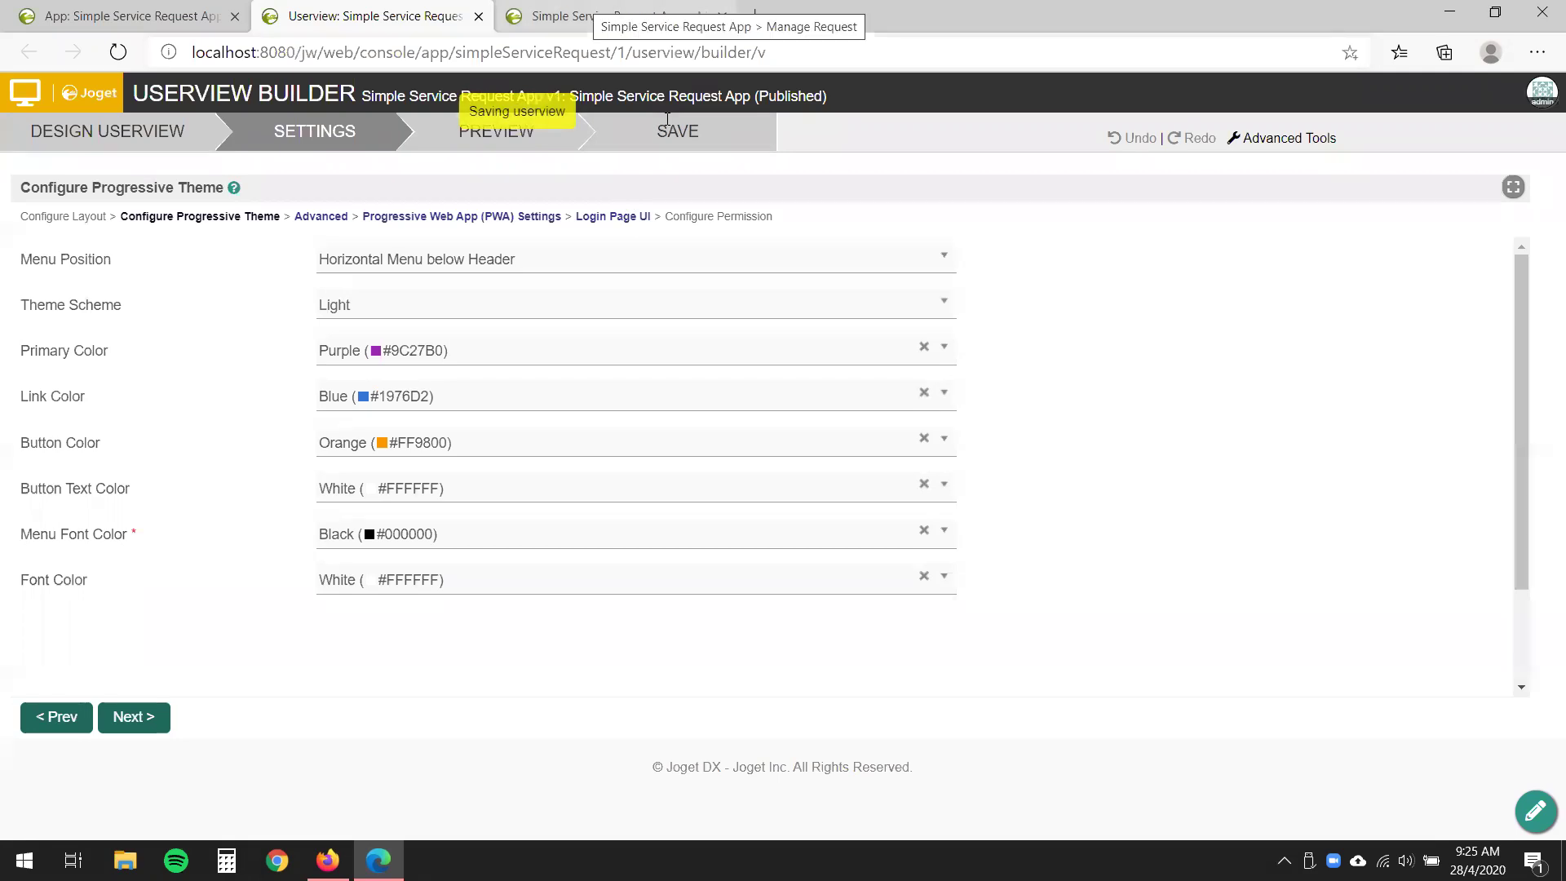
click(611, 15)
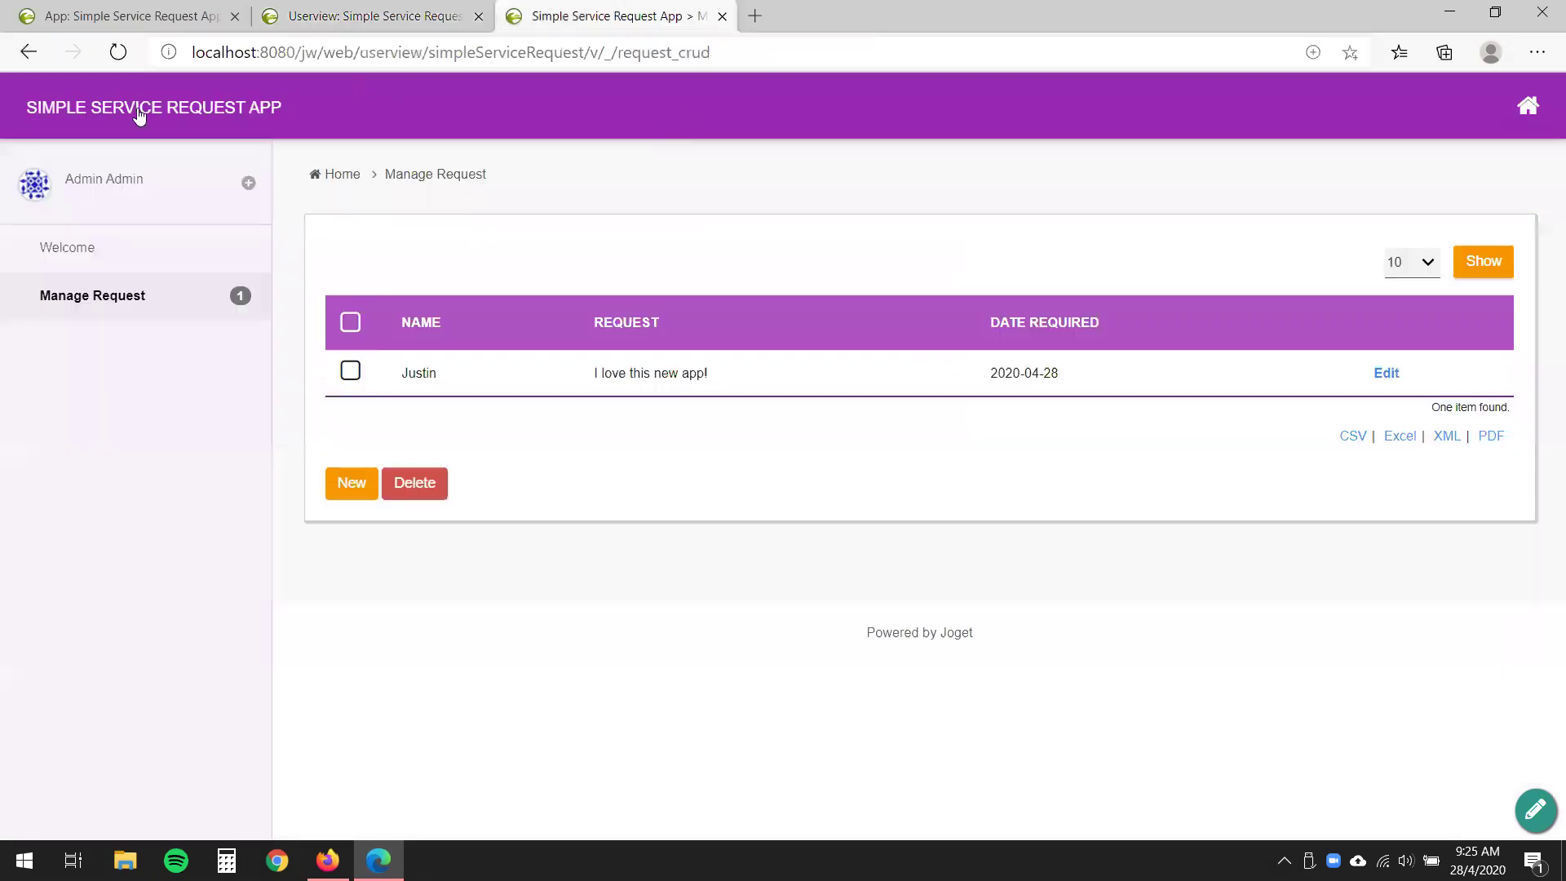
- Reload the app to show the menu bar below the header, then install it as a standalone app
click(117, 54)
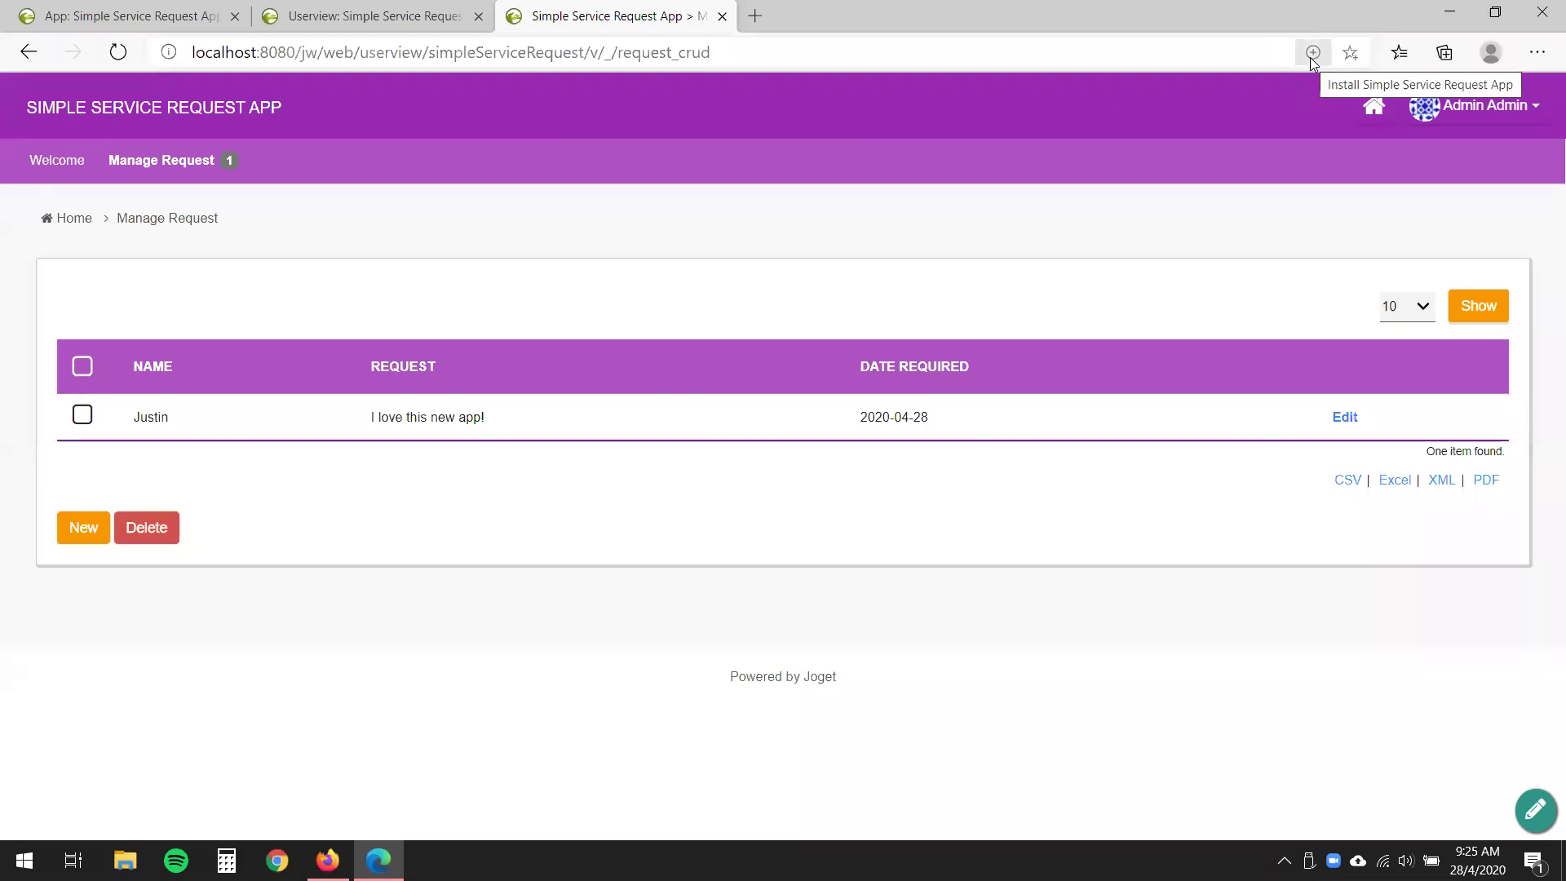
click(1313, 54)
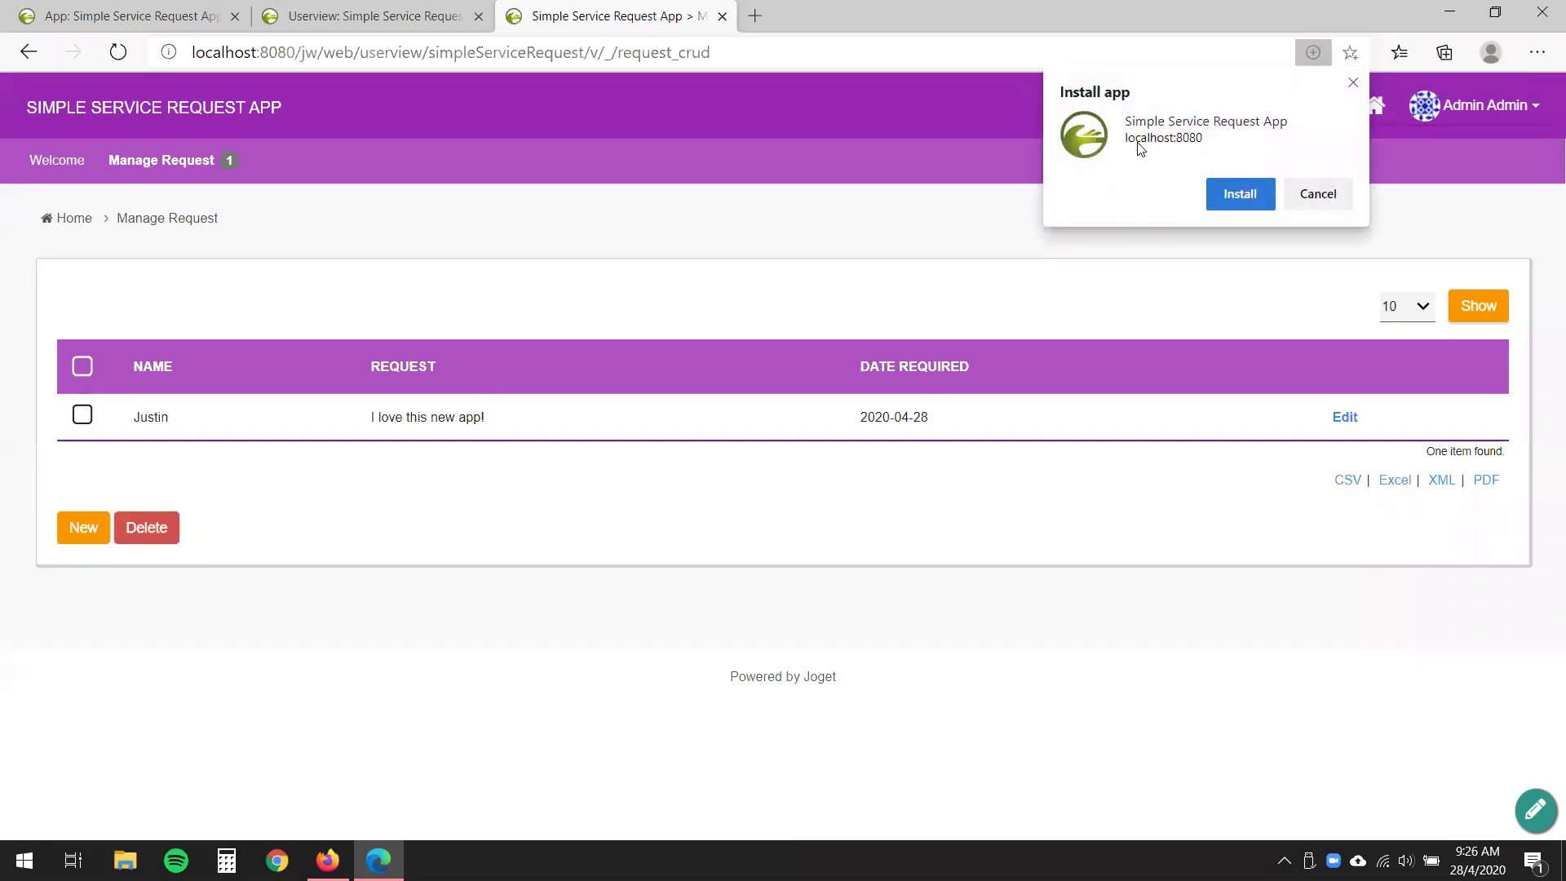
click(1240, 194)
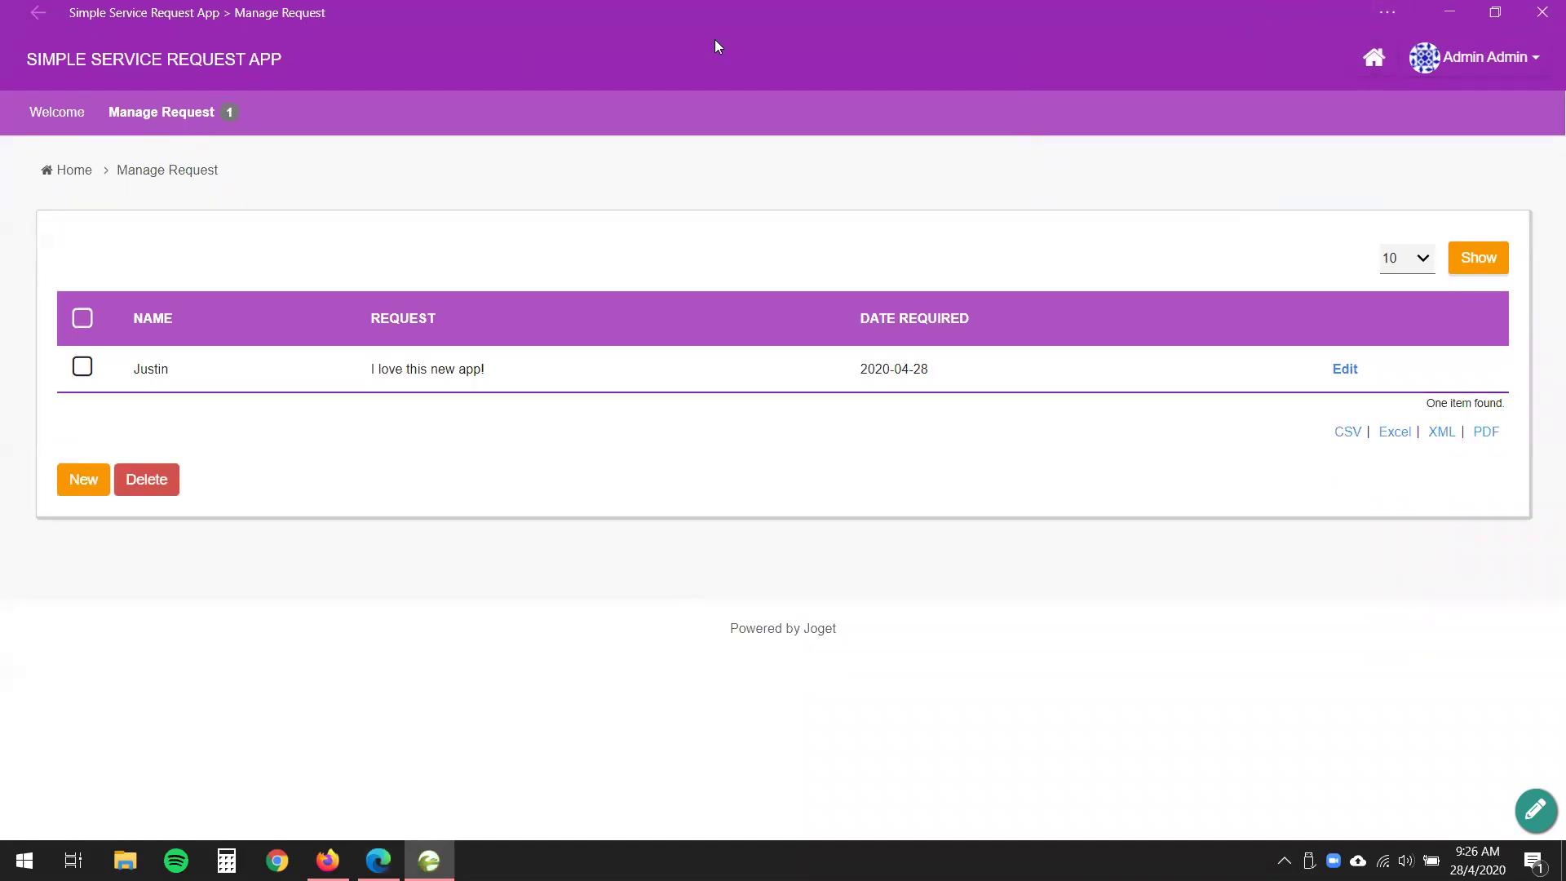
- Narrow the installed app window to show its mobile layout, then widen and maximize it
drag(714, 40, 875, 59)
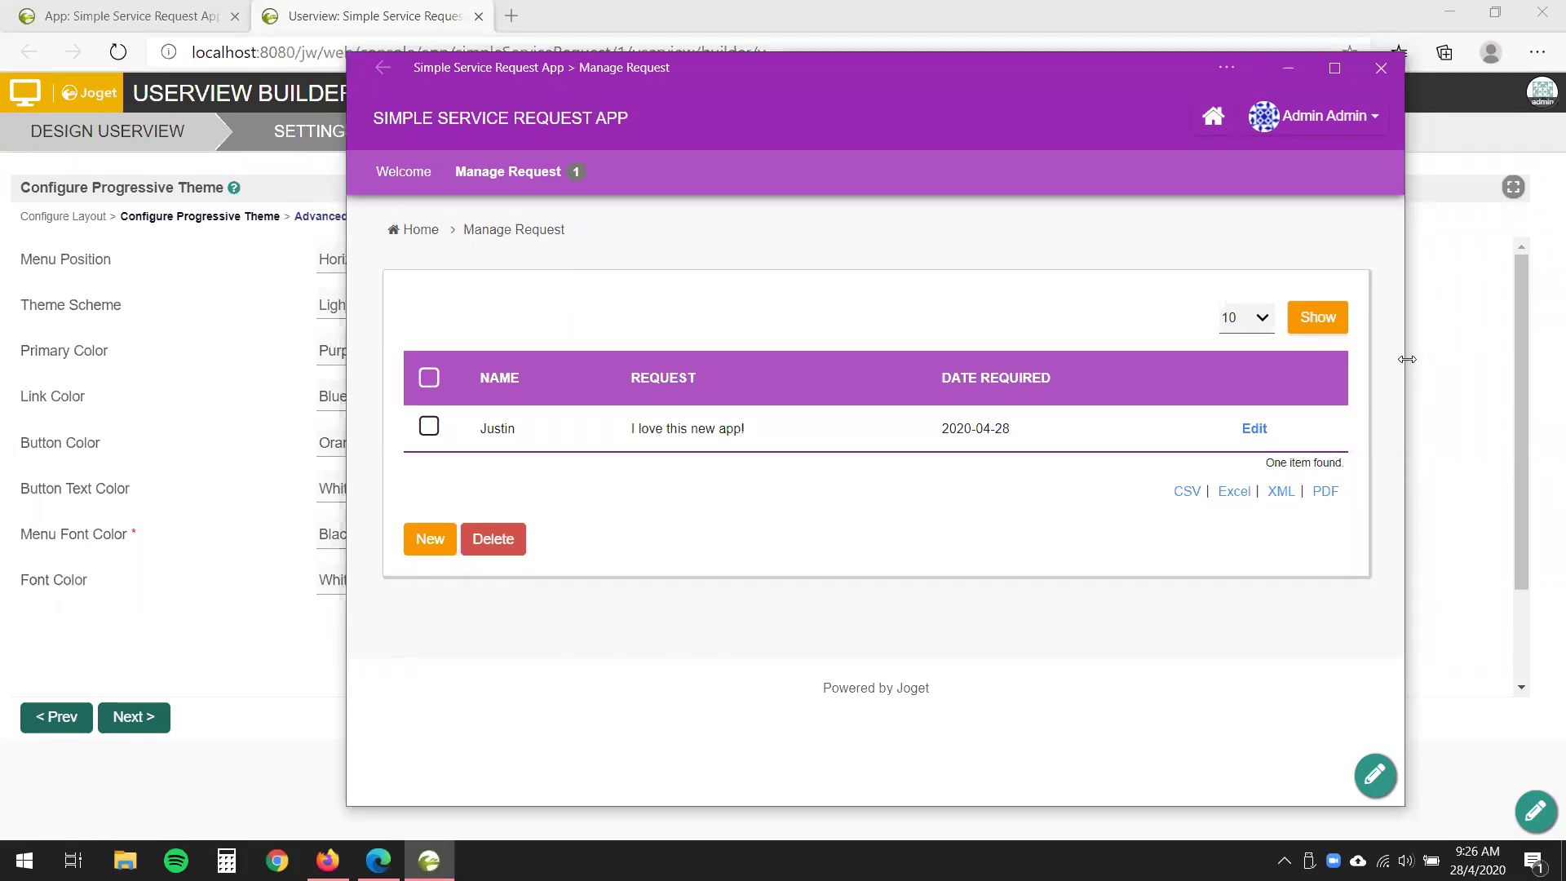
drag(1407, 359, 815, 408)
click(467, 359)
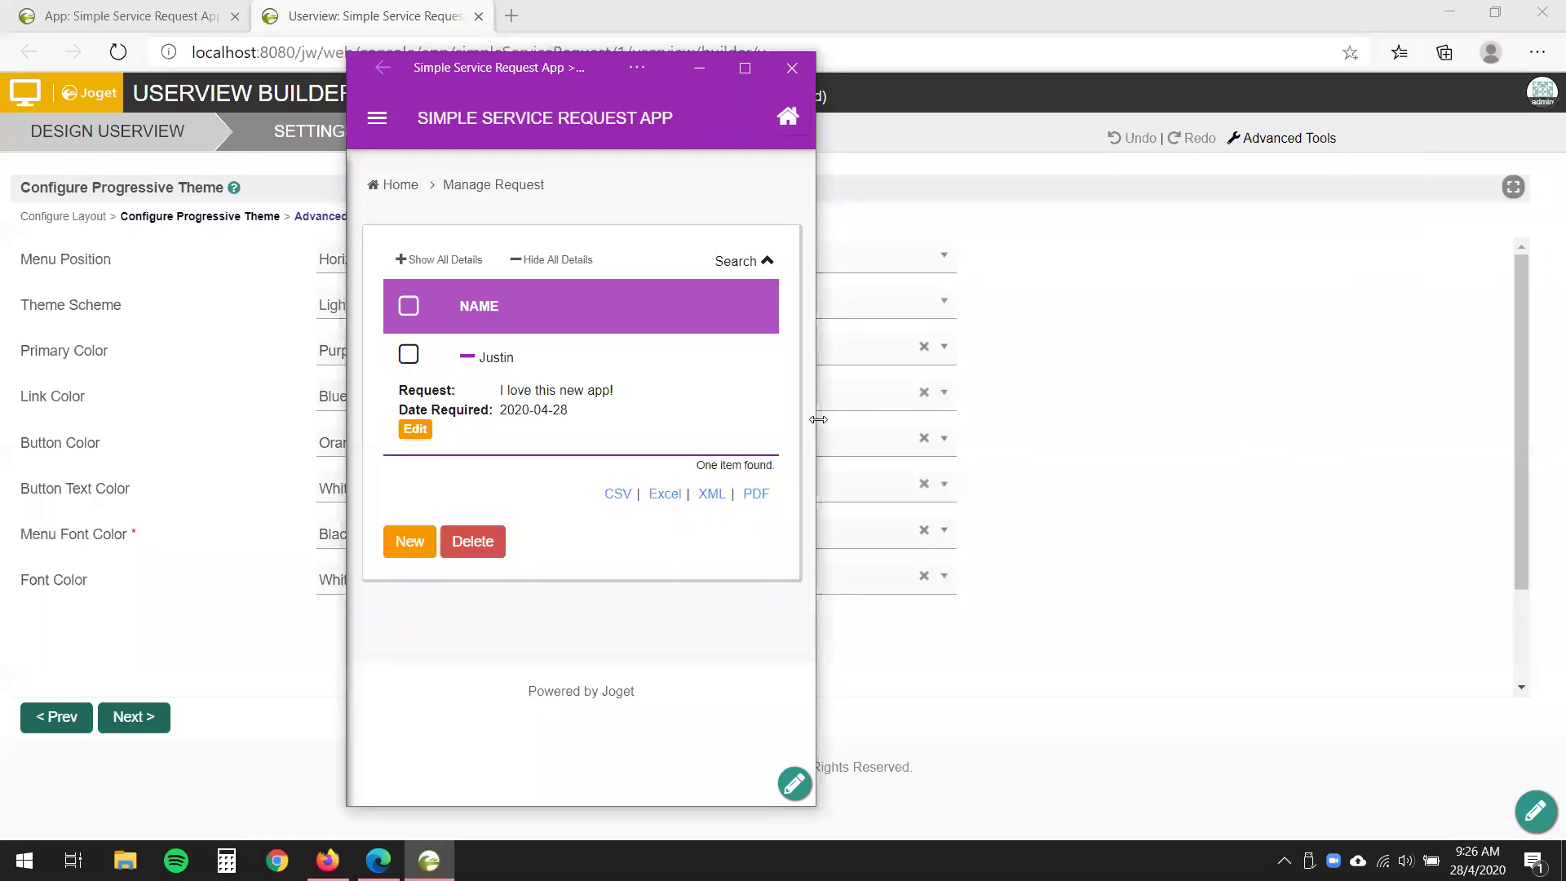
drag(818, 420, 1435, 367)
key(super+Up)
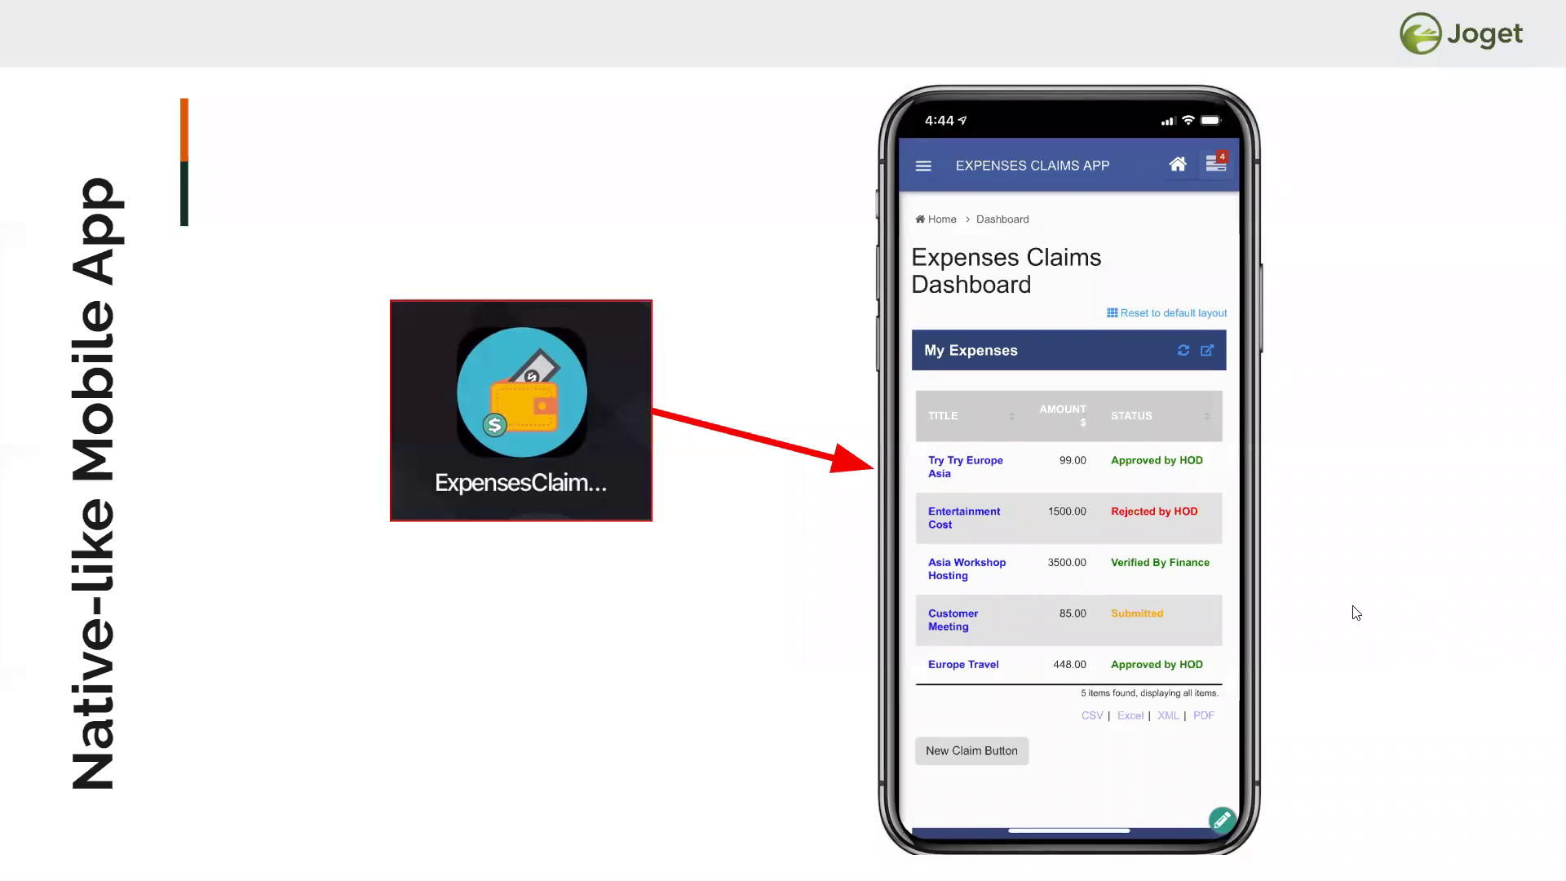
- Advance the slides from slide 18 through Offline Sync (1) to Offline Sync (2)
click(1404, 618)
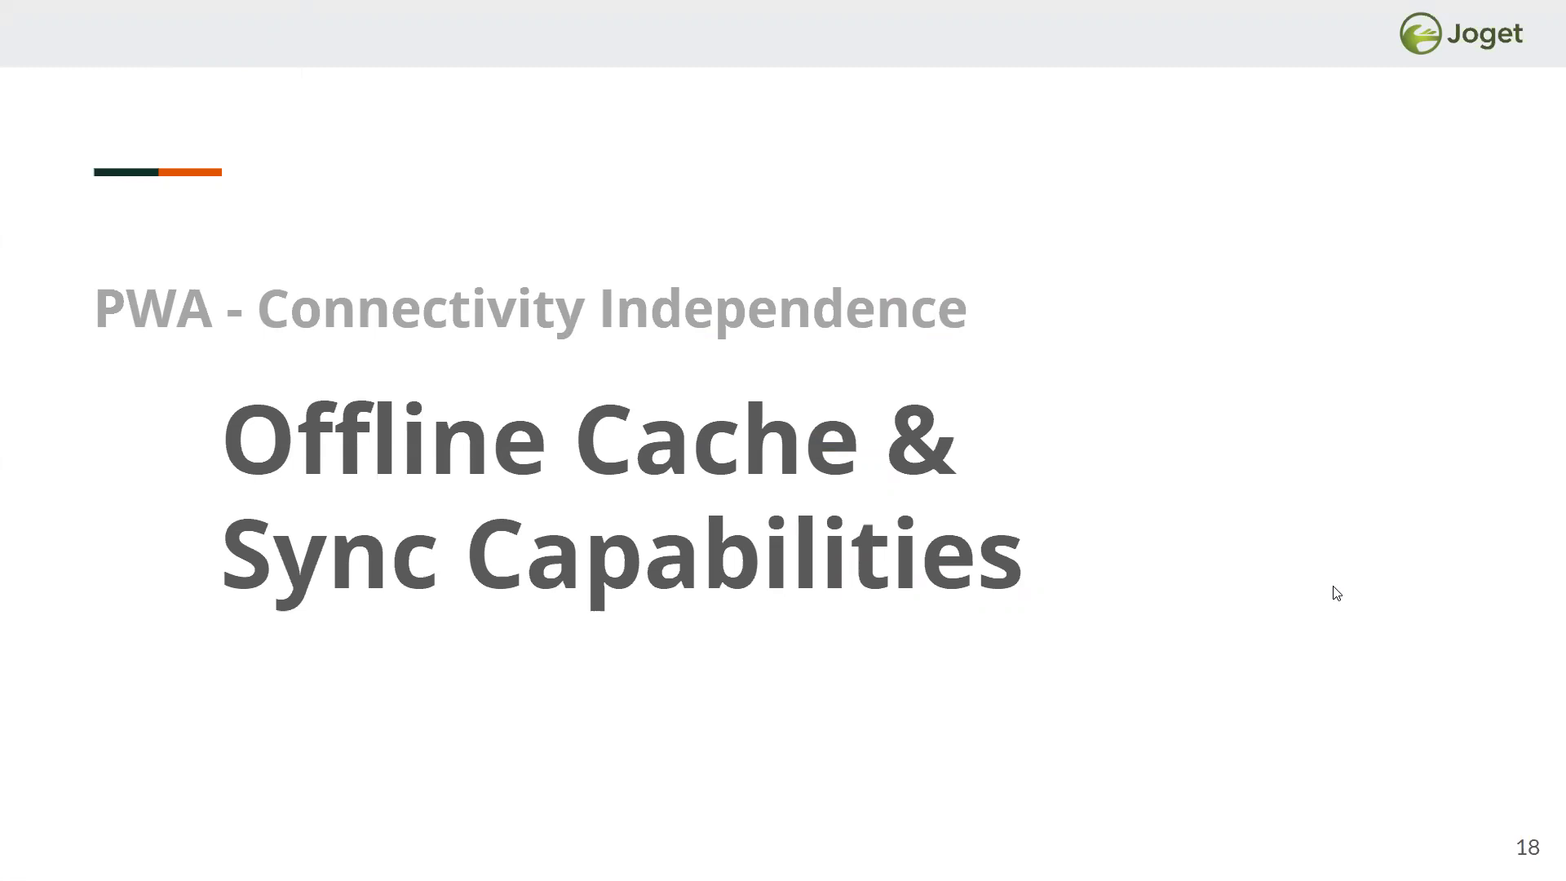
key(Right)
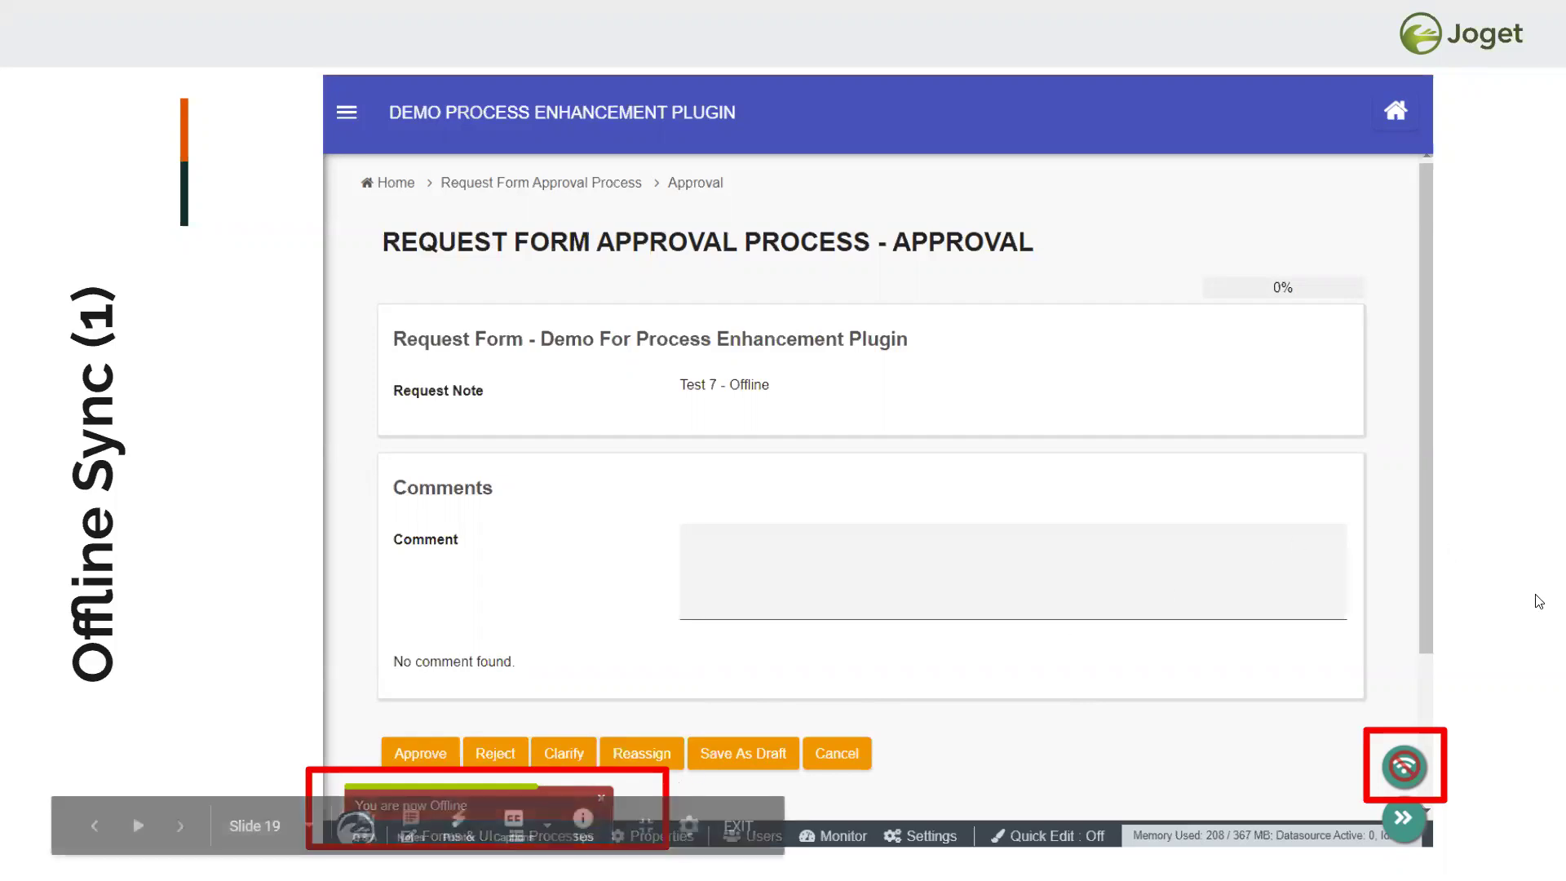
key(Right)
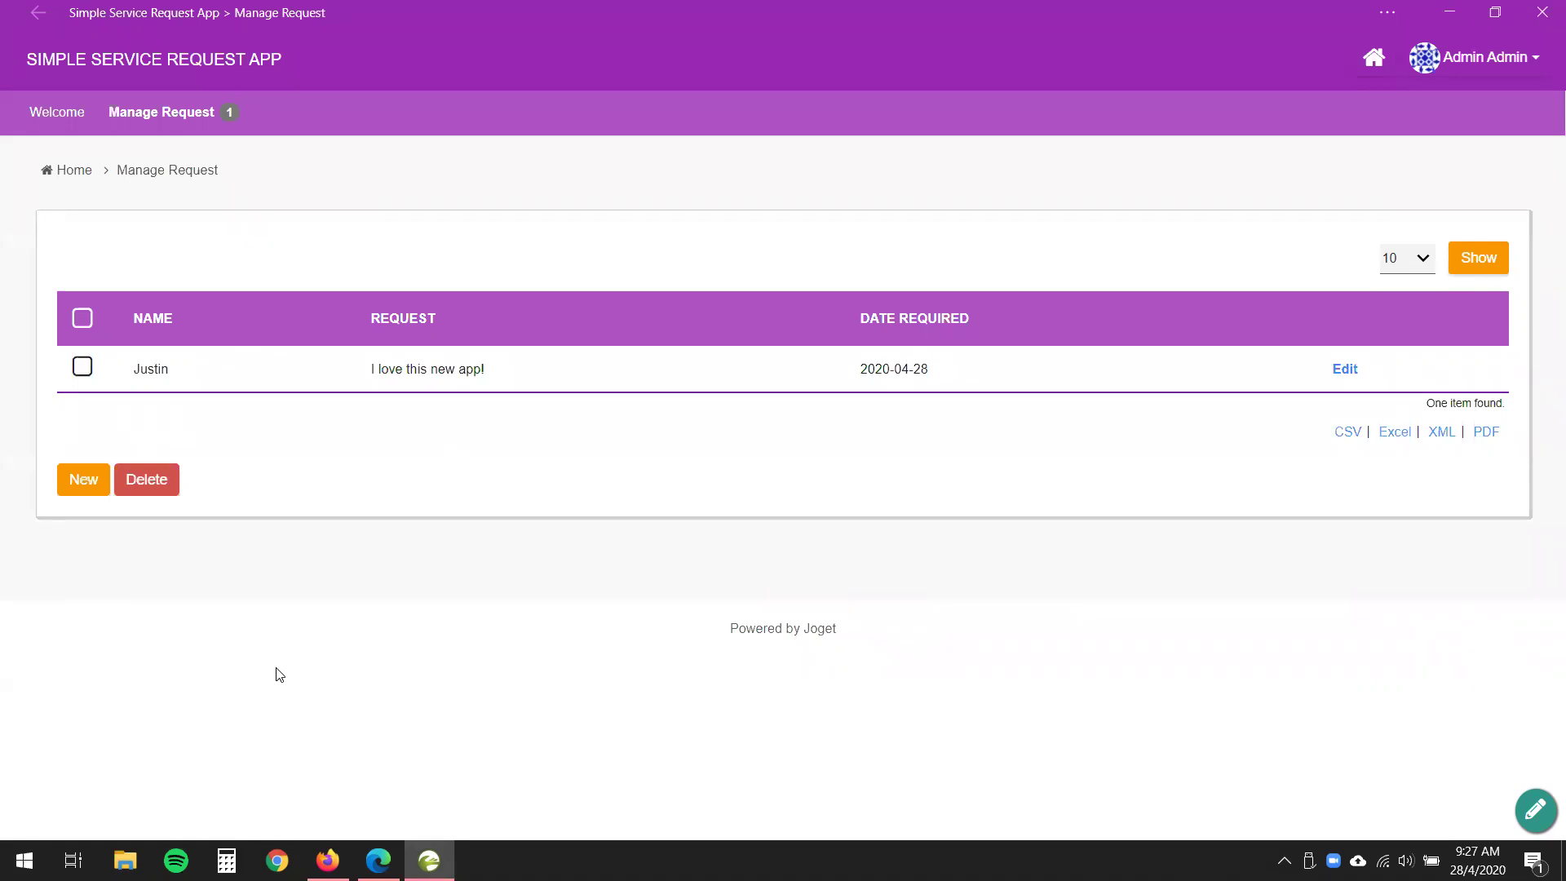
- Set the app window's DevTools network throttling to Offline, then minimize DevTools
key(F12)
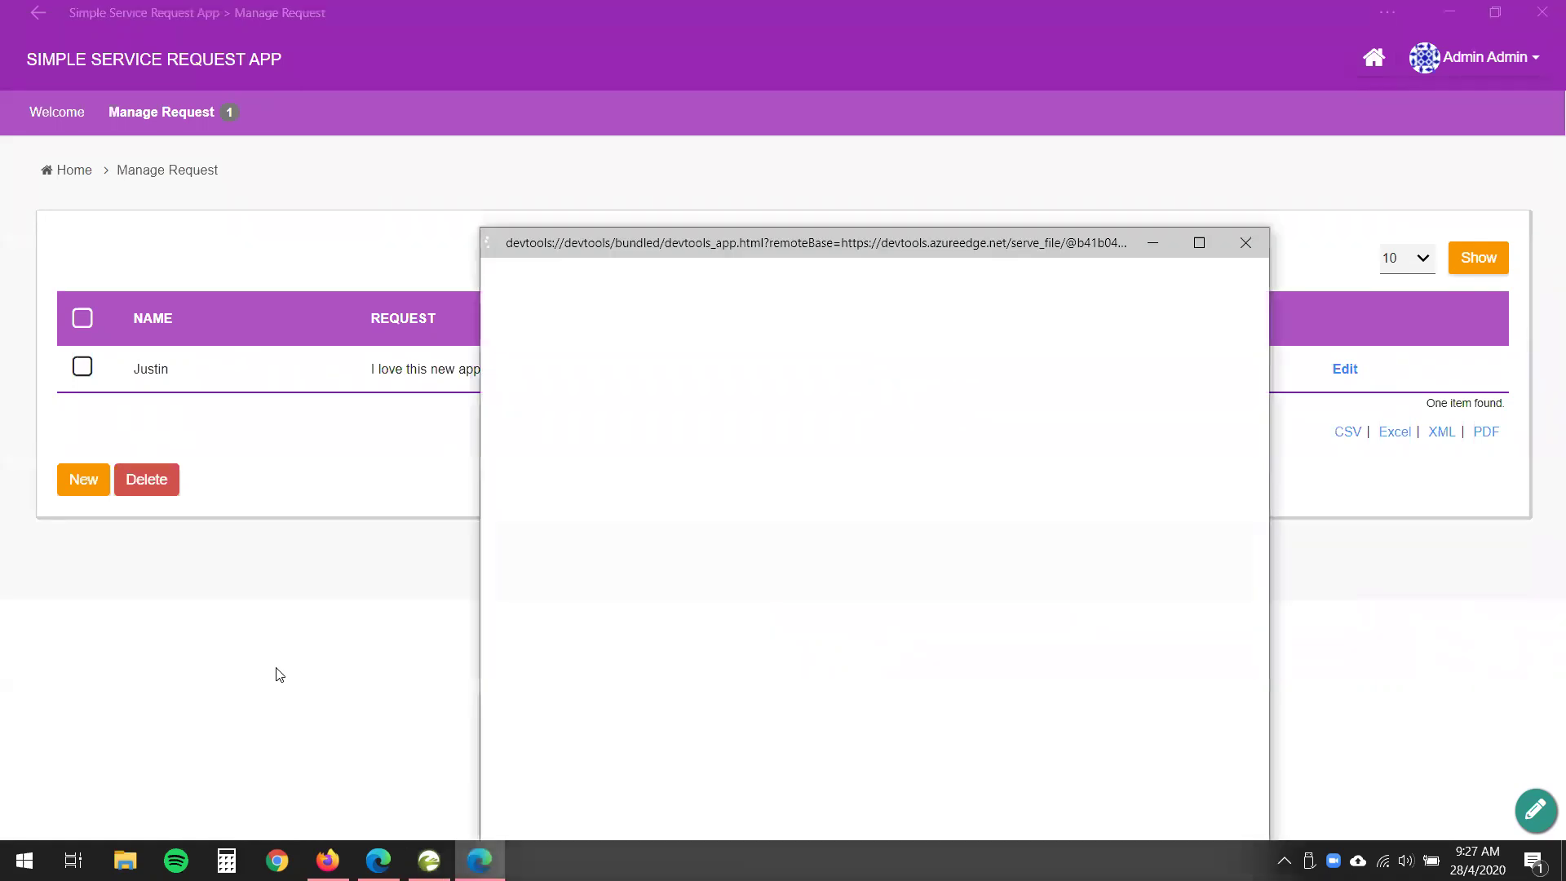
drag(910, 240, 1108, 450)
click(1051, 520)
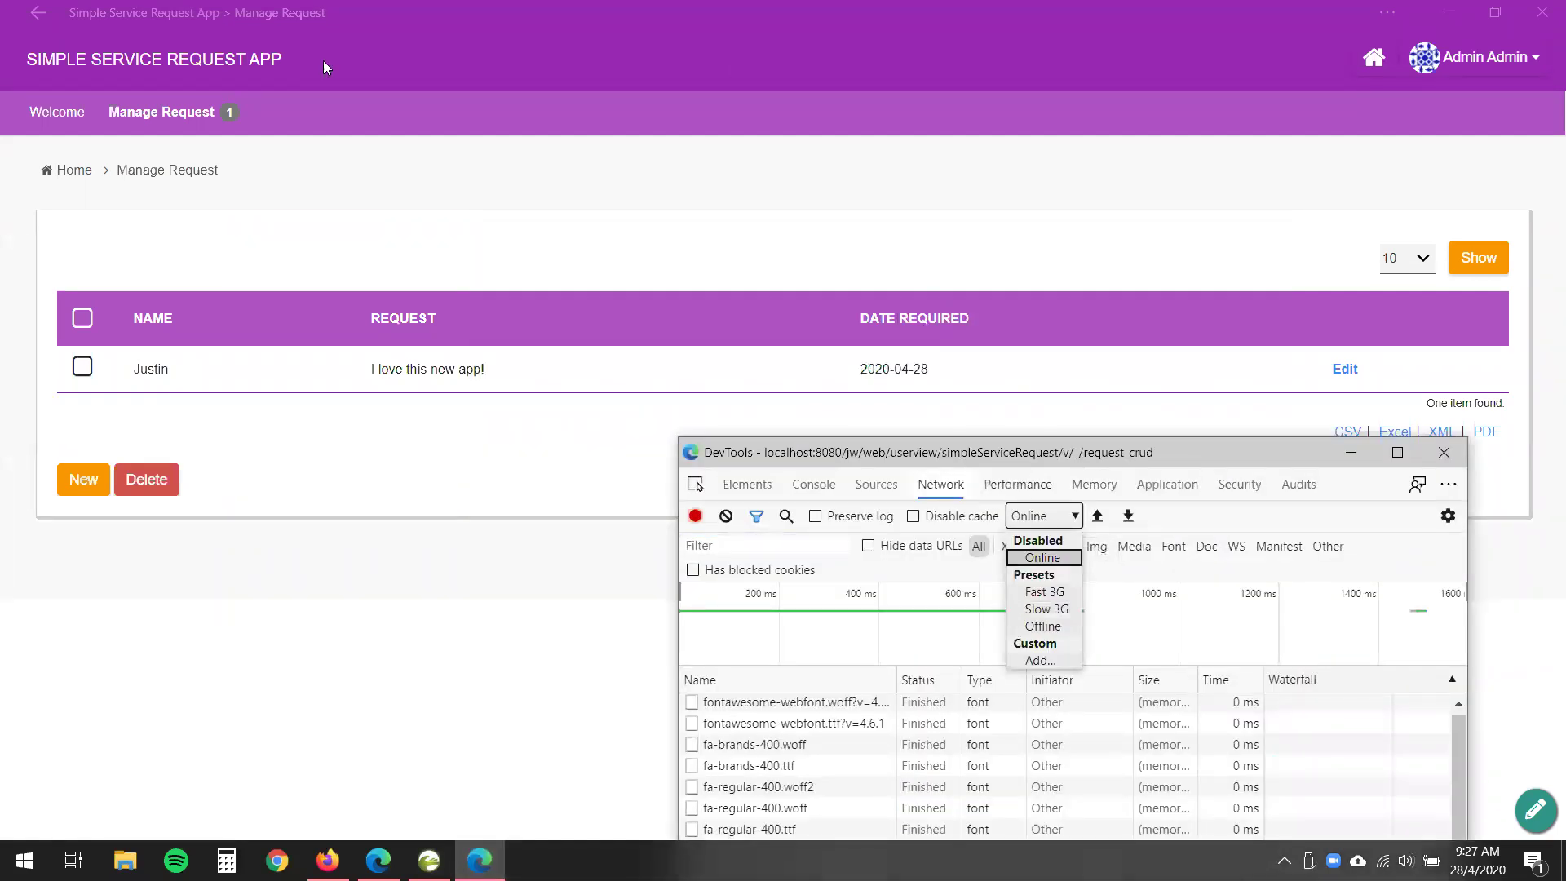
click(1056, 626)
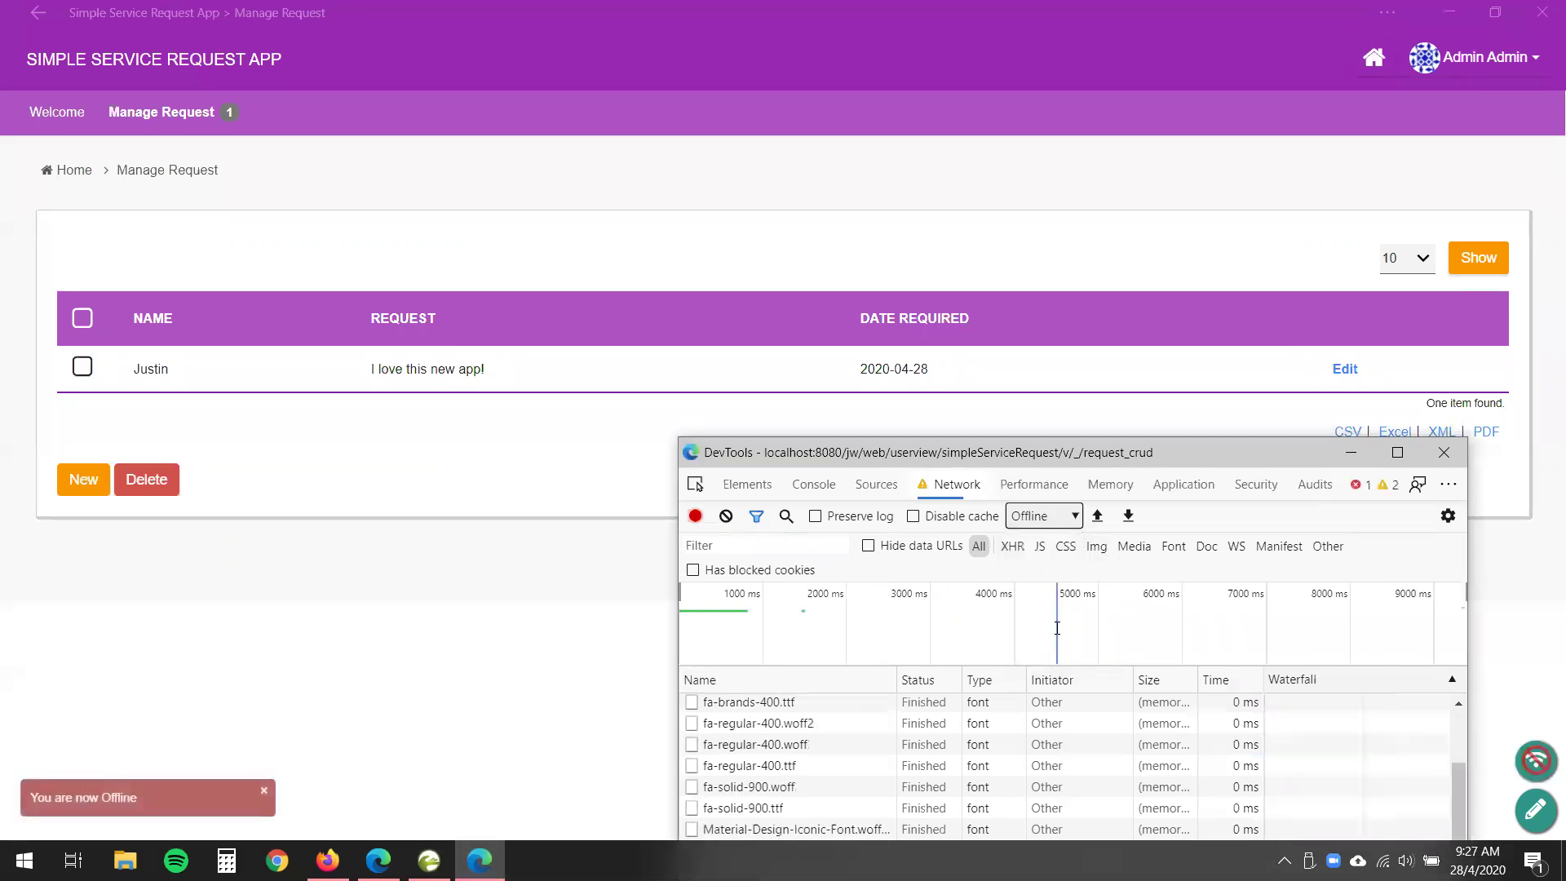
click(1350, 452)
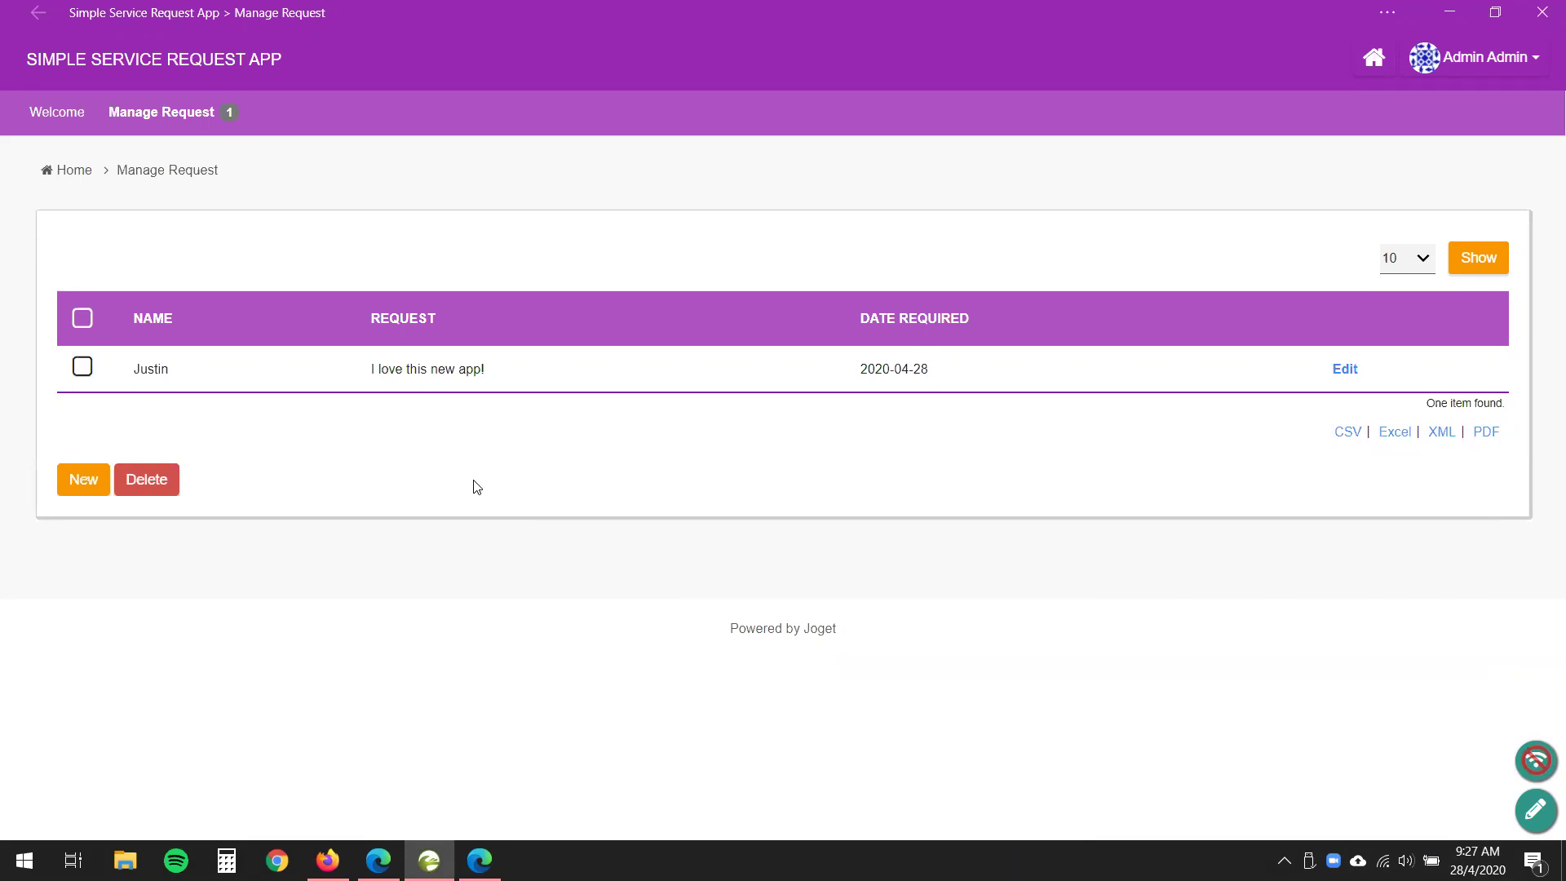
- Go from the Welcome page to the Manage Request list and start a new request
click(67, 116)
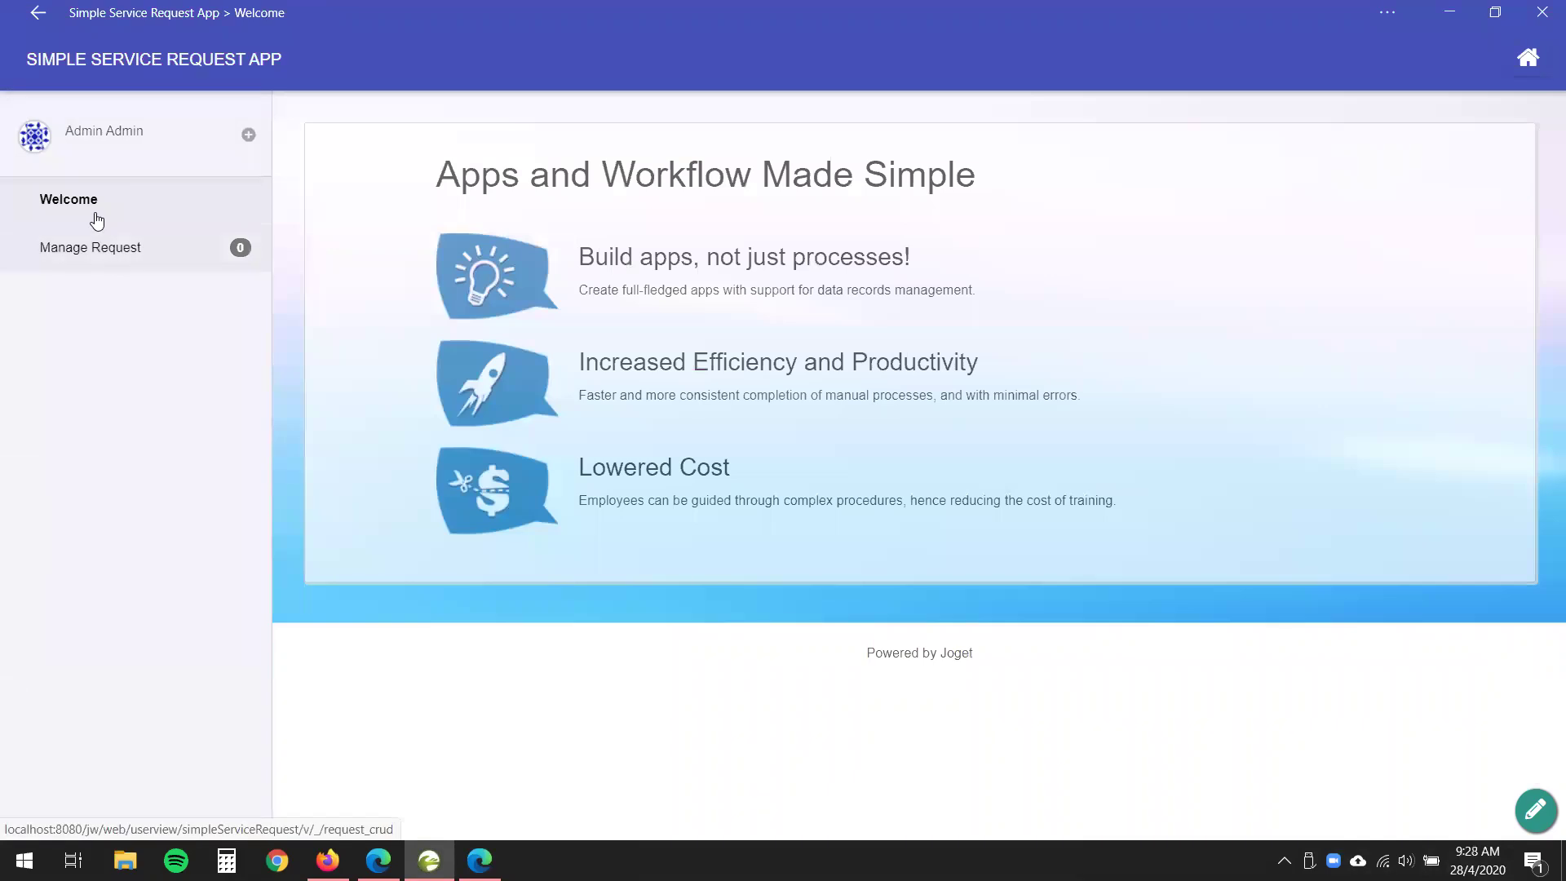
click(105, 267)
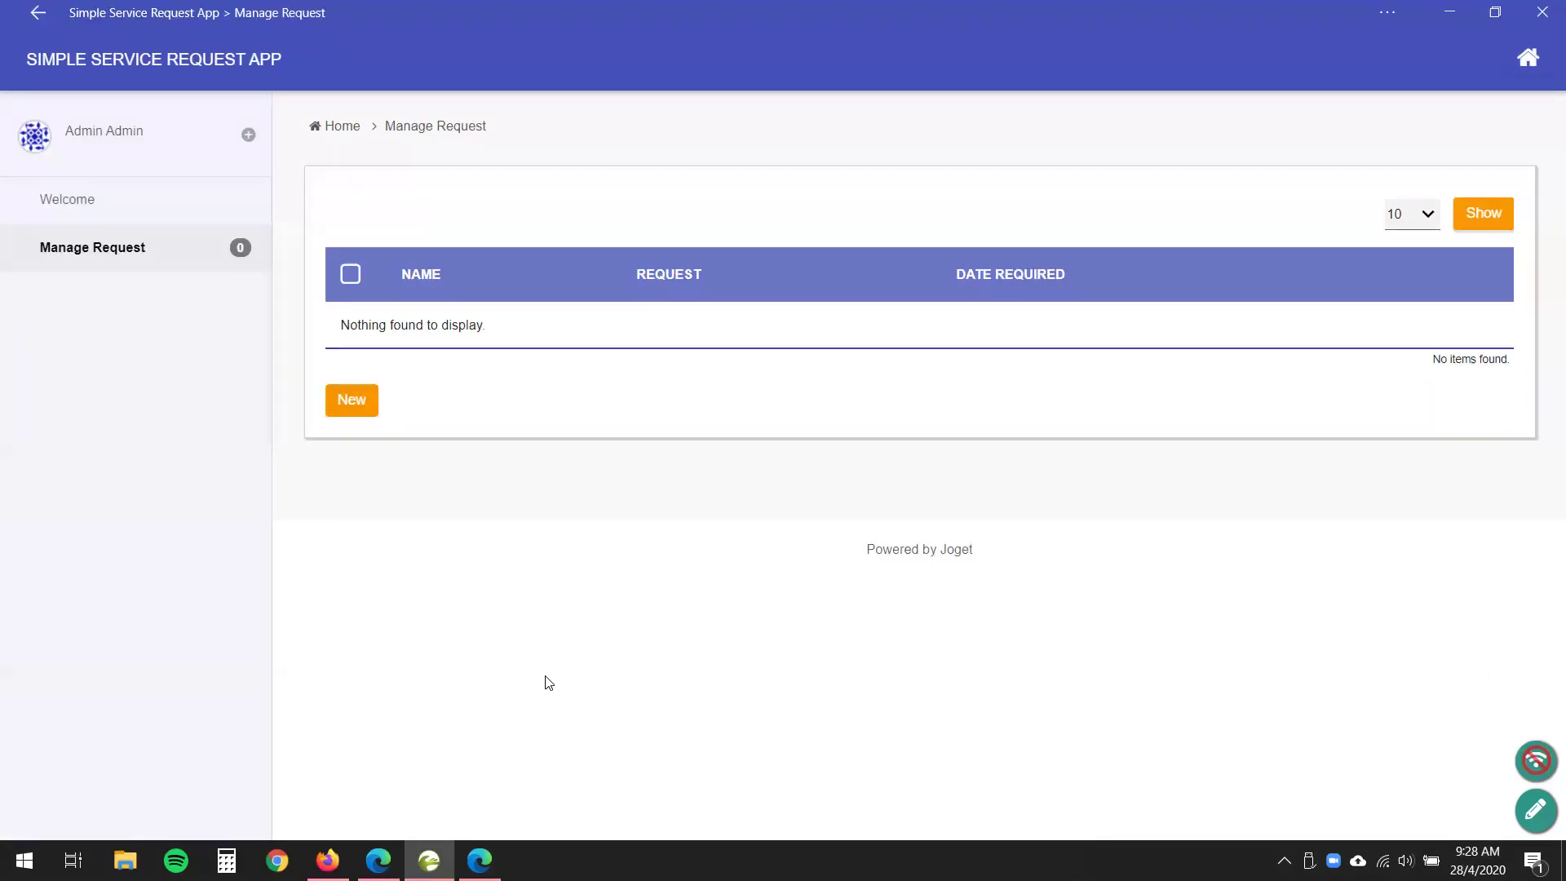
click(360, 407)
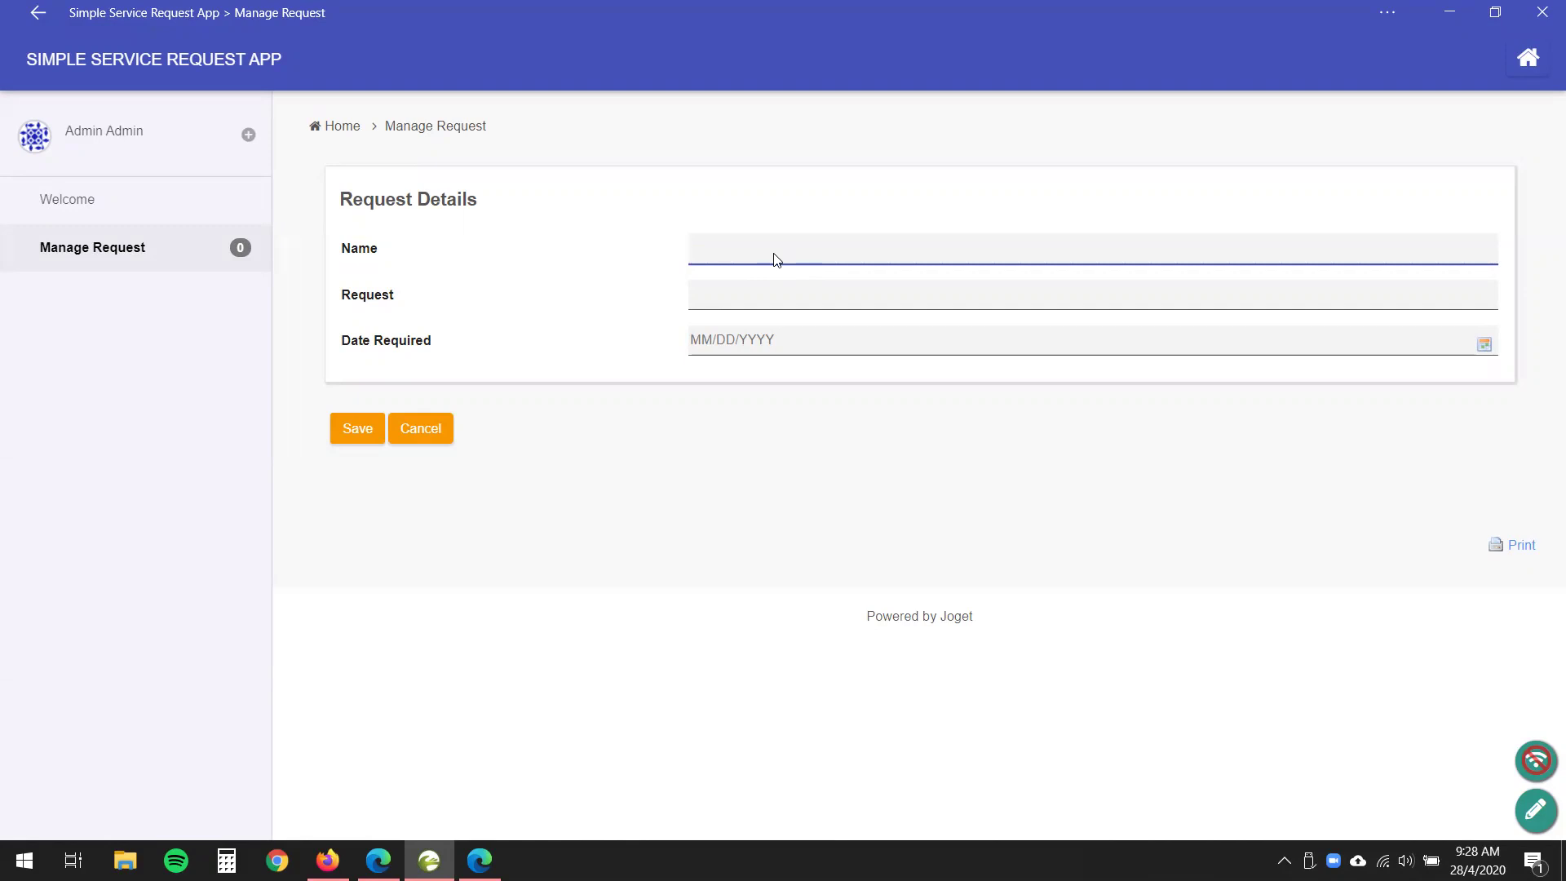
- Enter the requester's name, Request 'I am now offline!', date 28 April 2020, and save offline
click(818, 290)
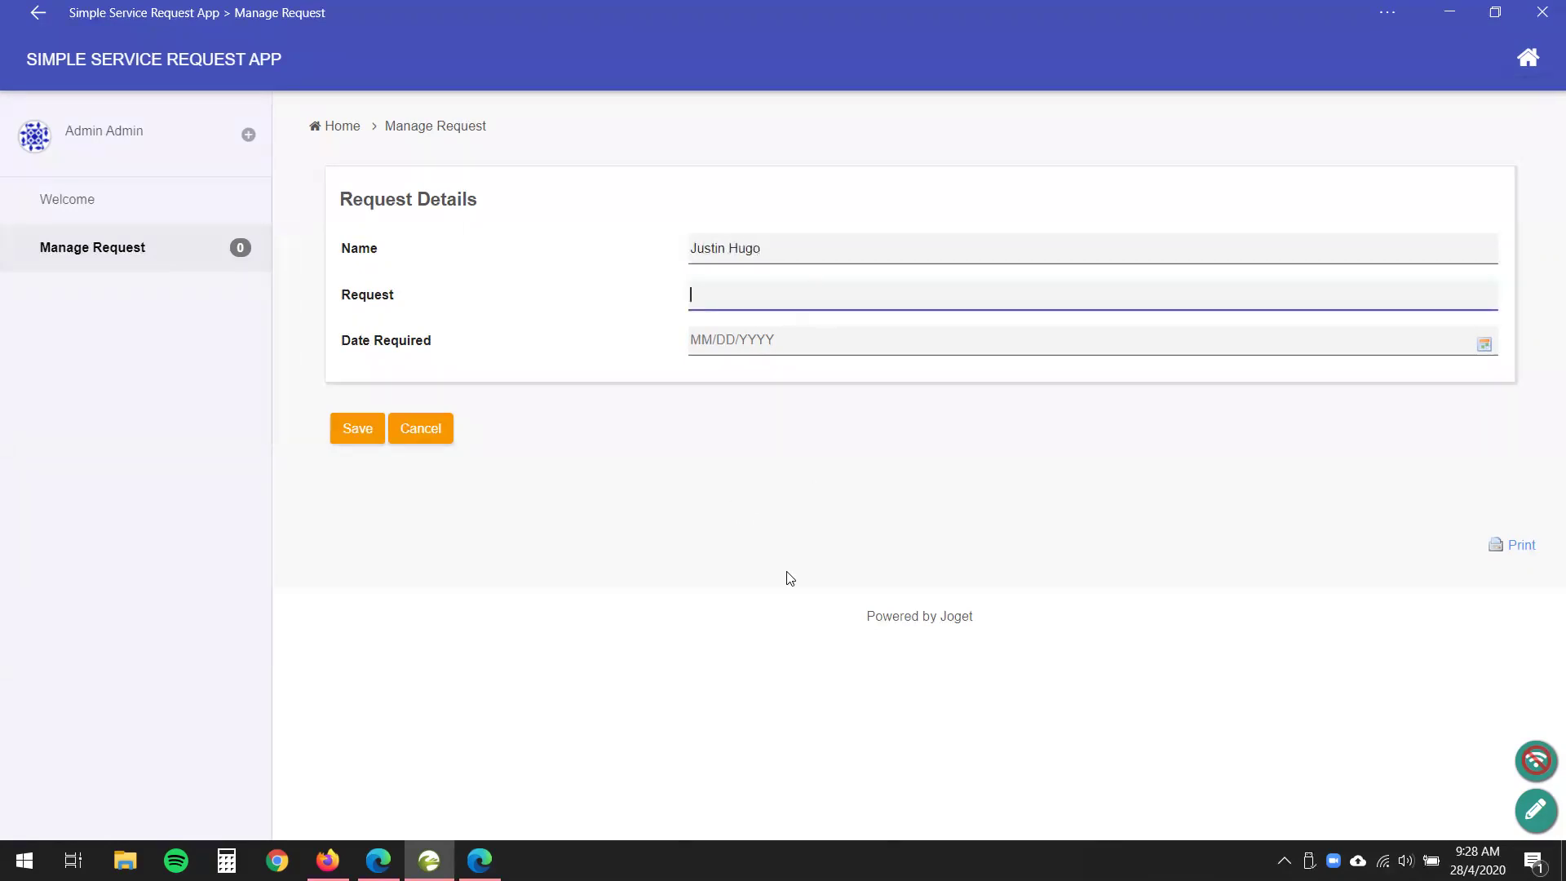
text(I am now offline!)
click(813, 339)
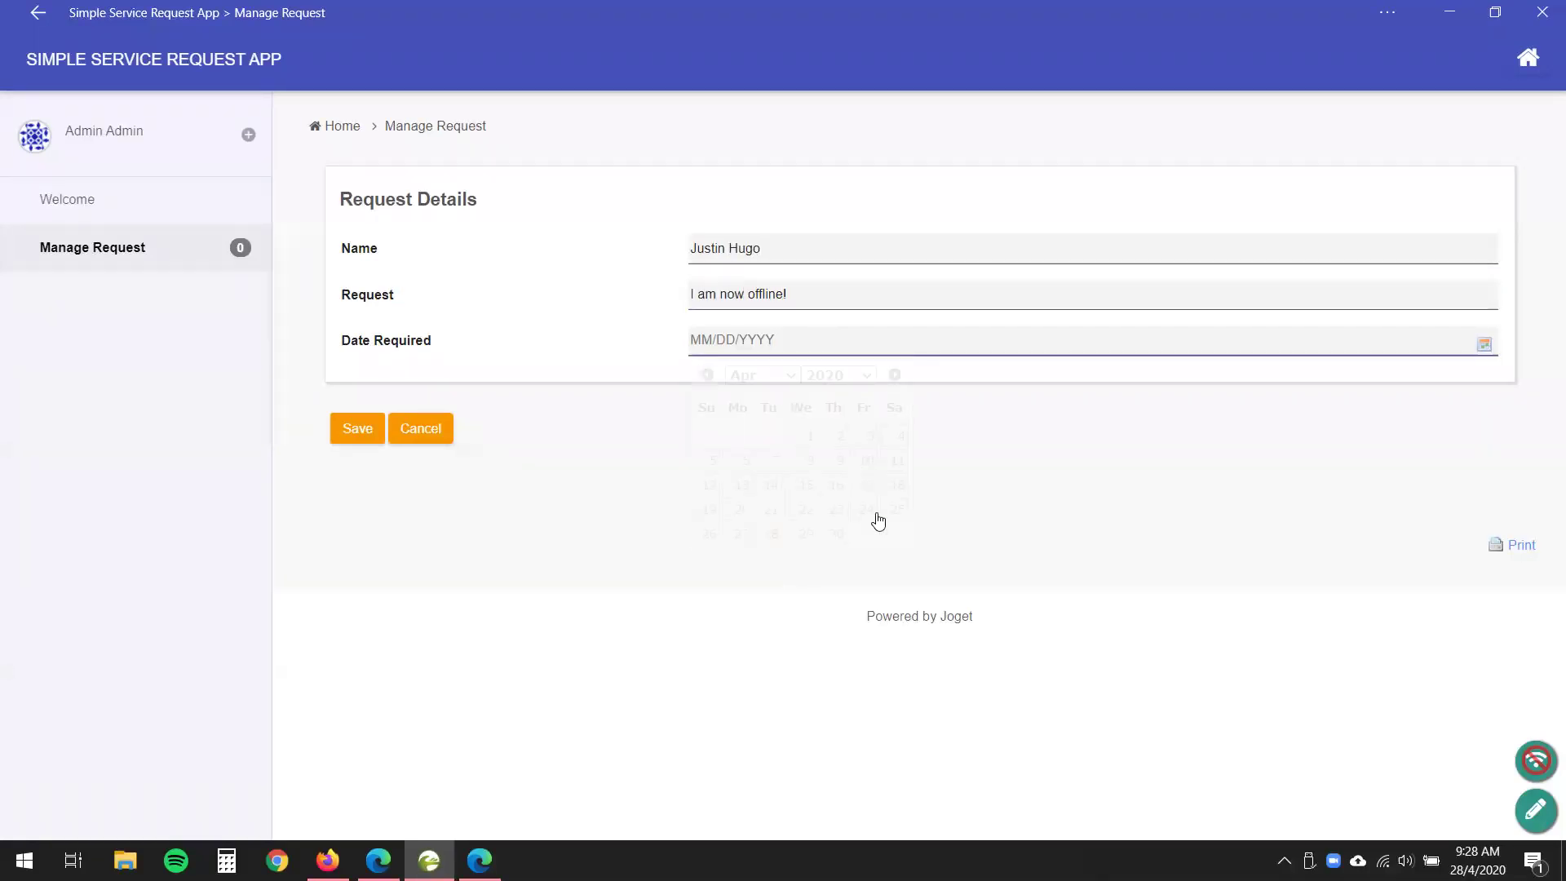
click(772, 535)
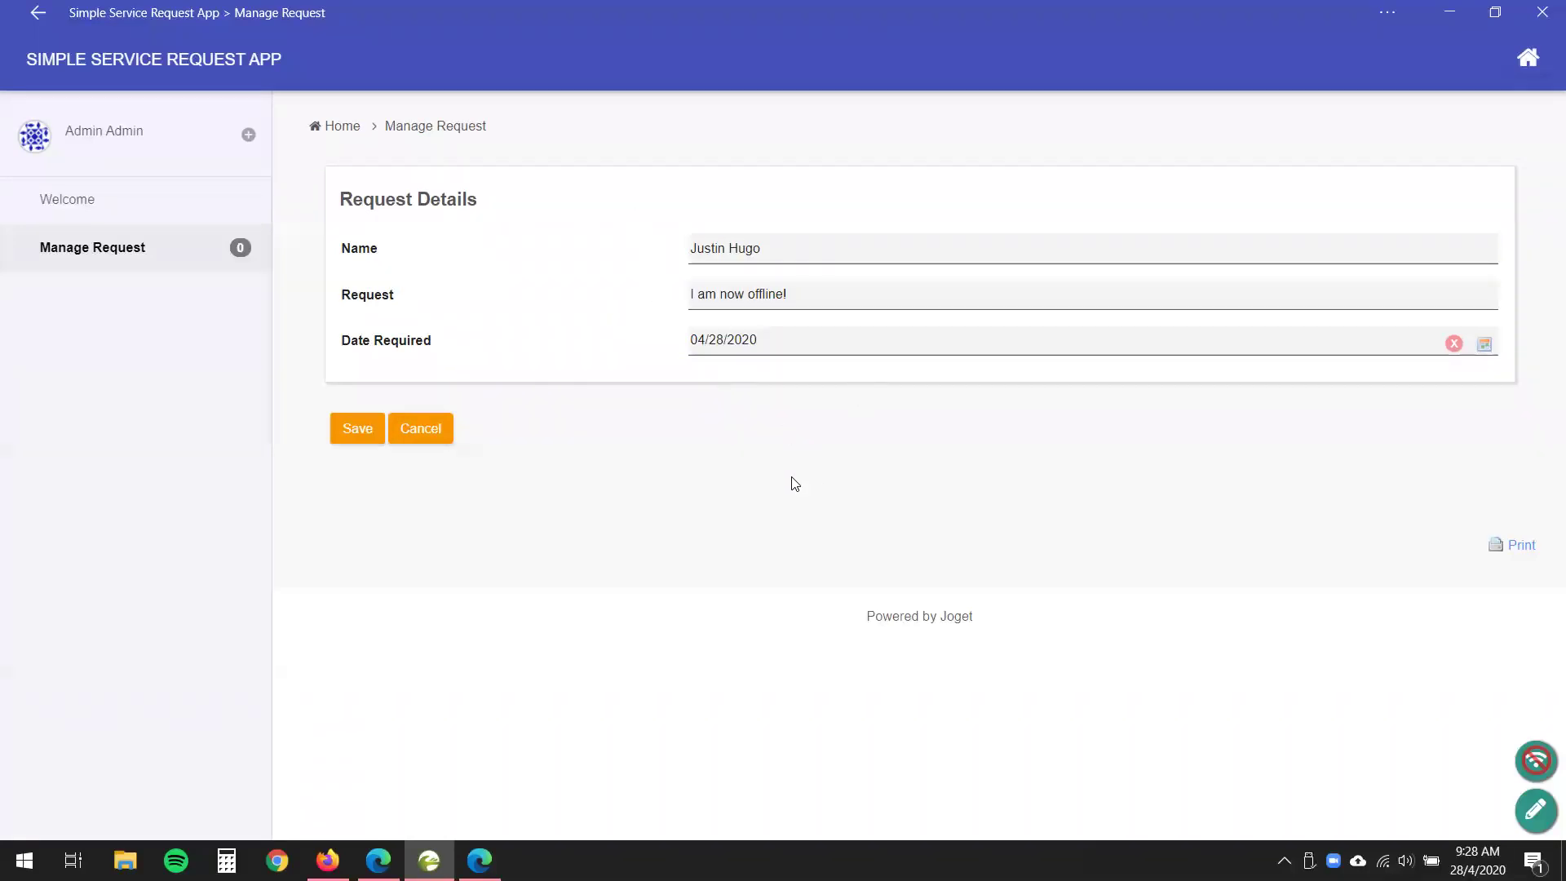
click(366, 433)
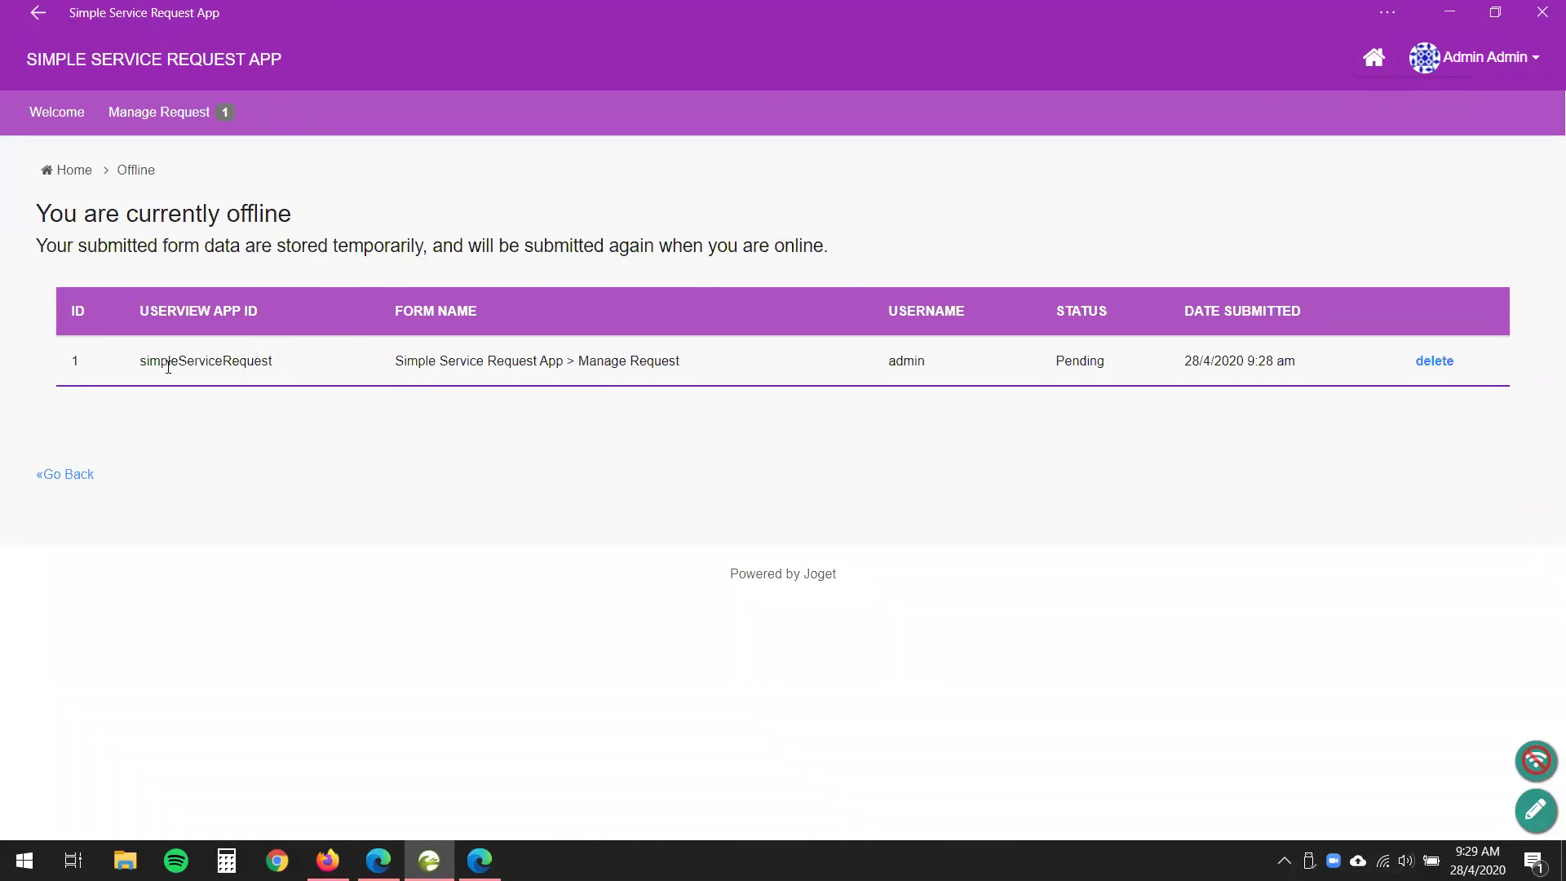
- Highlight the pending submission's app id and its Pending status to review it
drag(163, 360, 685, 367)
click(688, 363)
double_click(1068, 360)
click(897, 664)
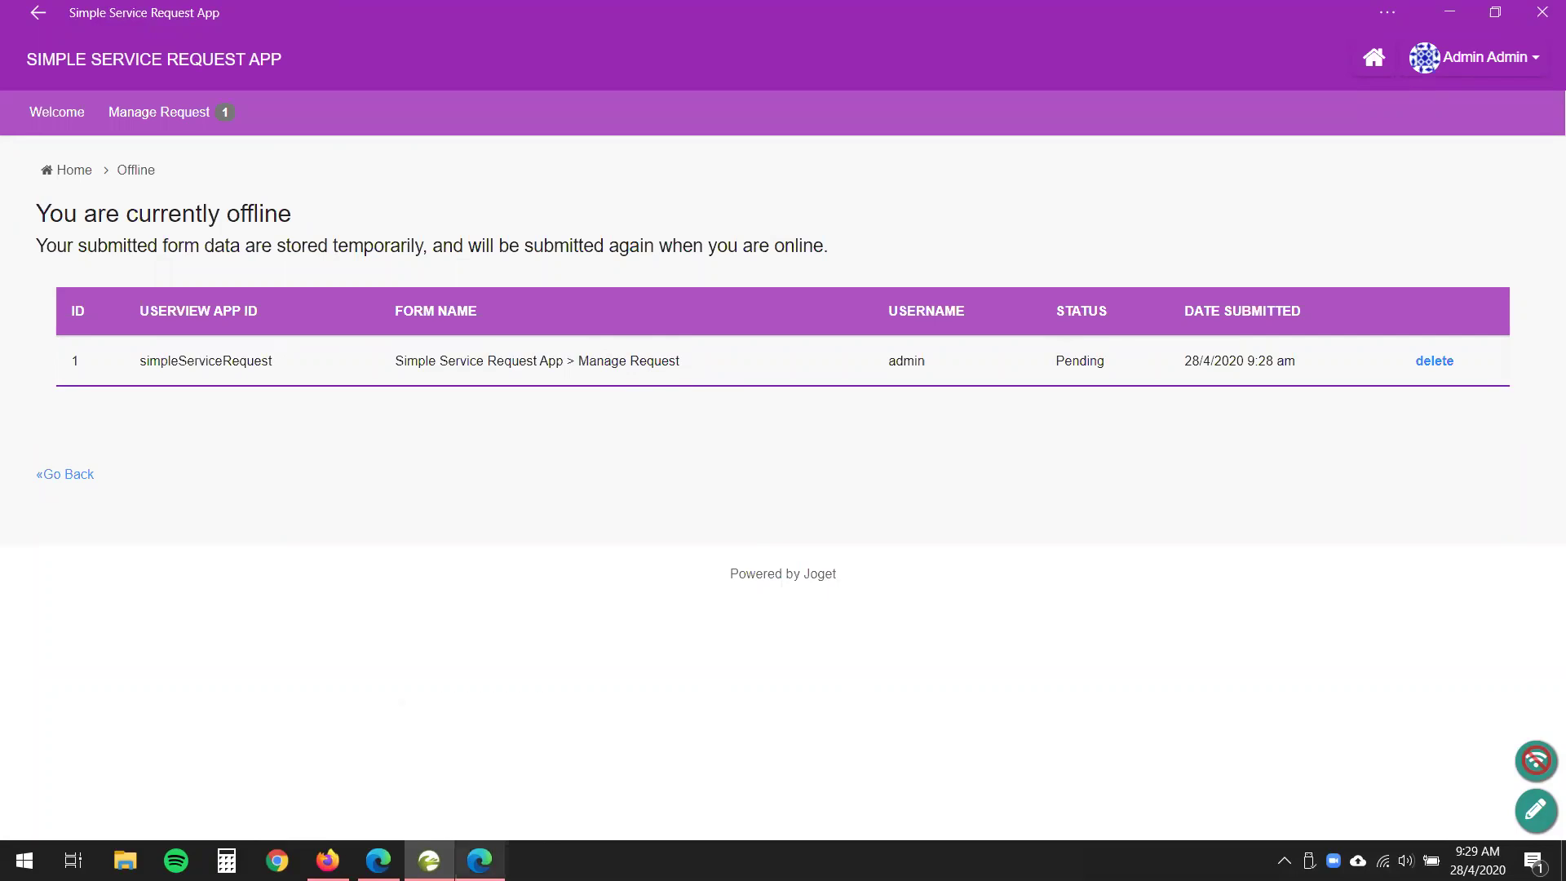
- Switch the DevTools network throttling back to Online
mouse_move(479, 860)
click(479, 767)
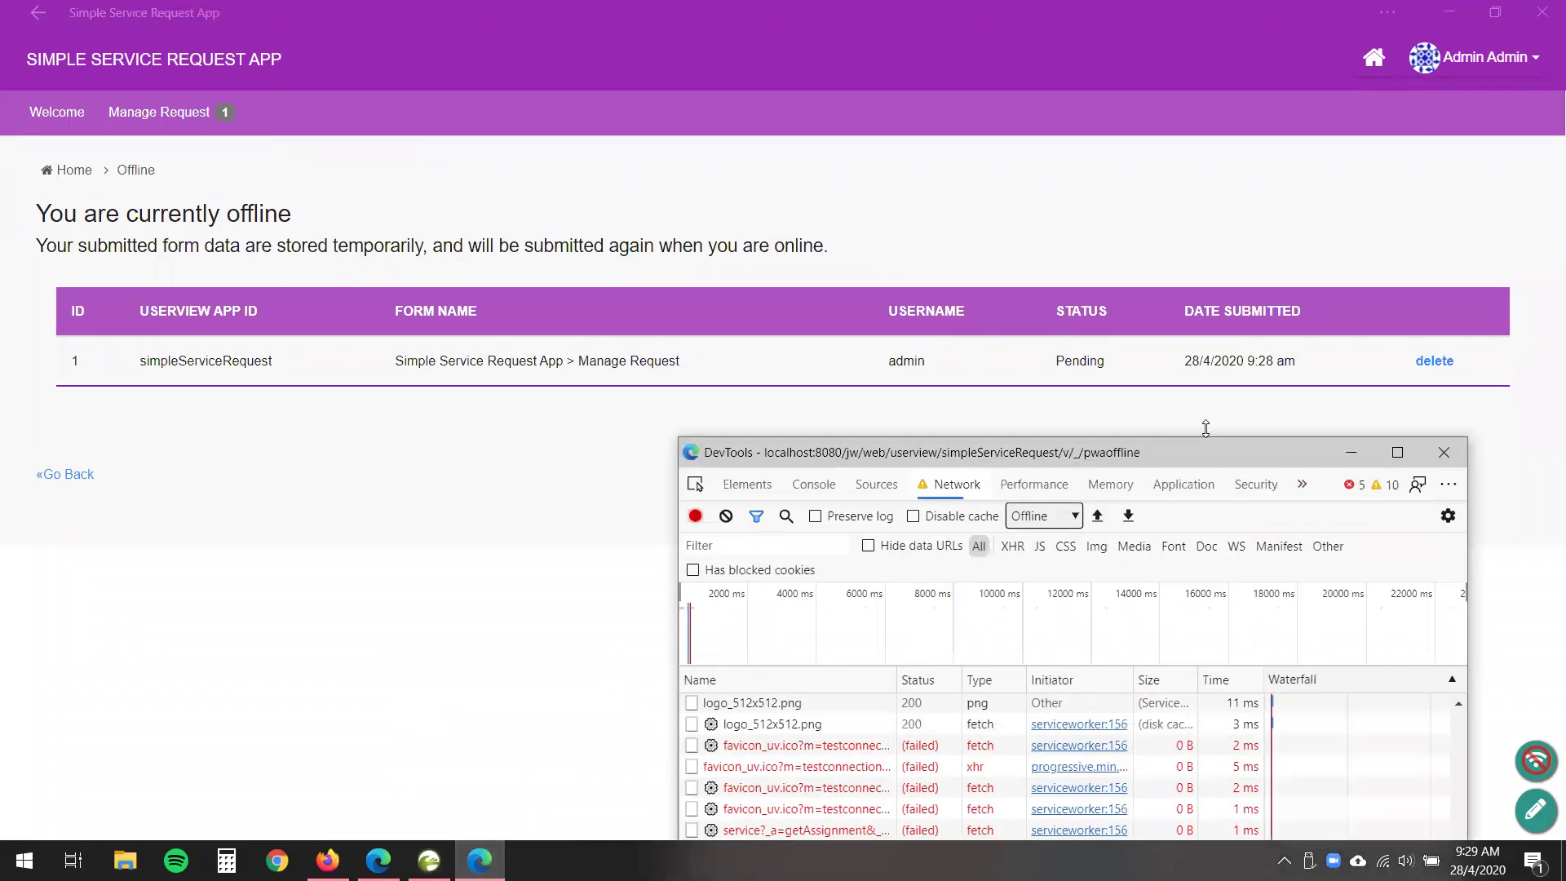
click(1063, 516)
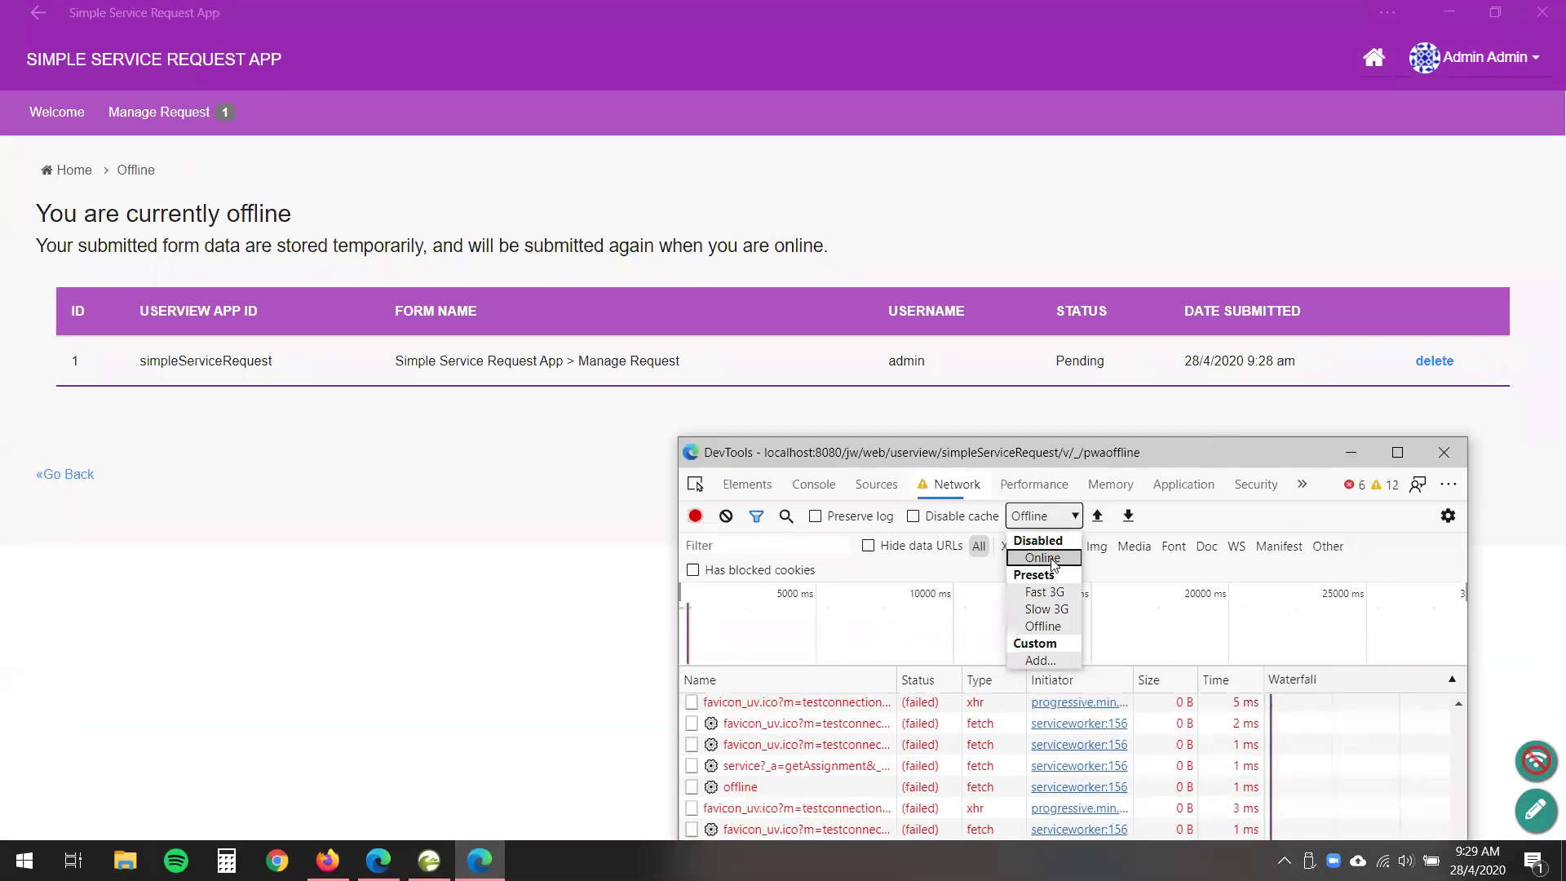
click(1043, 558)
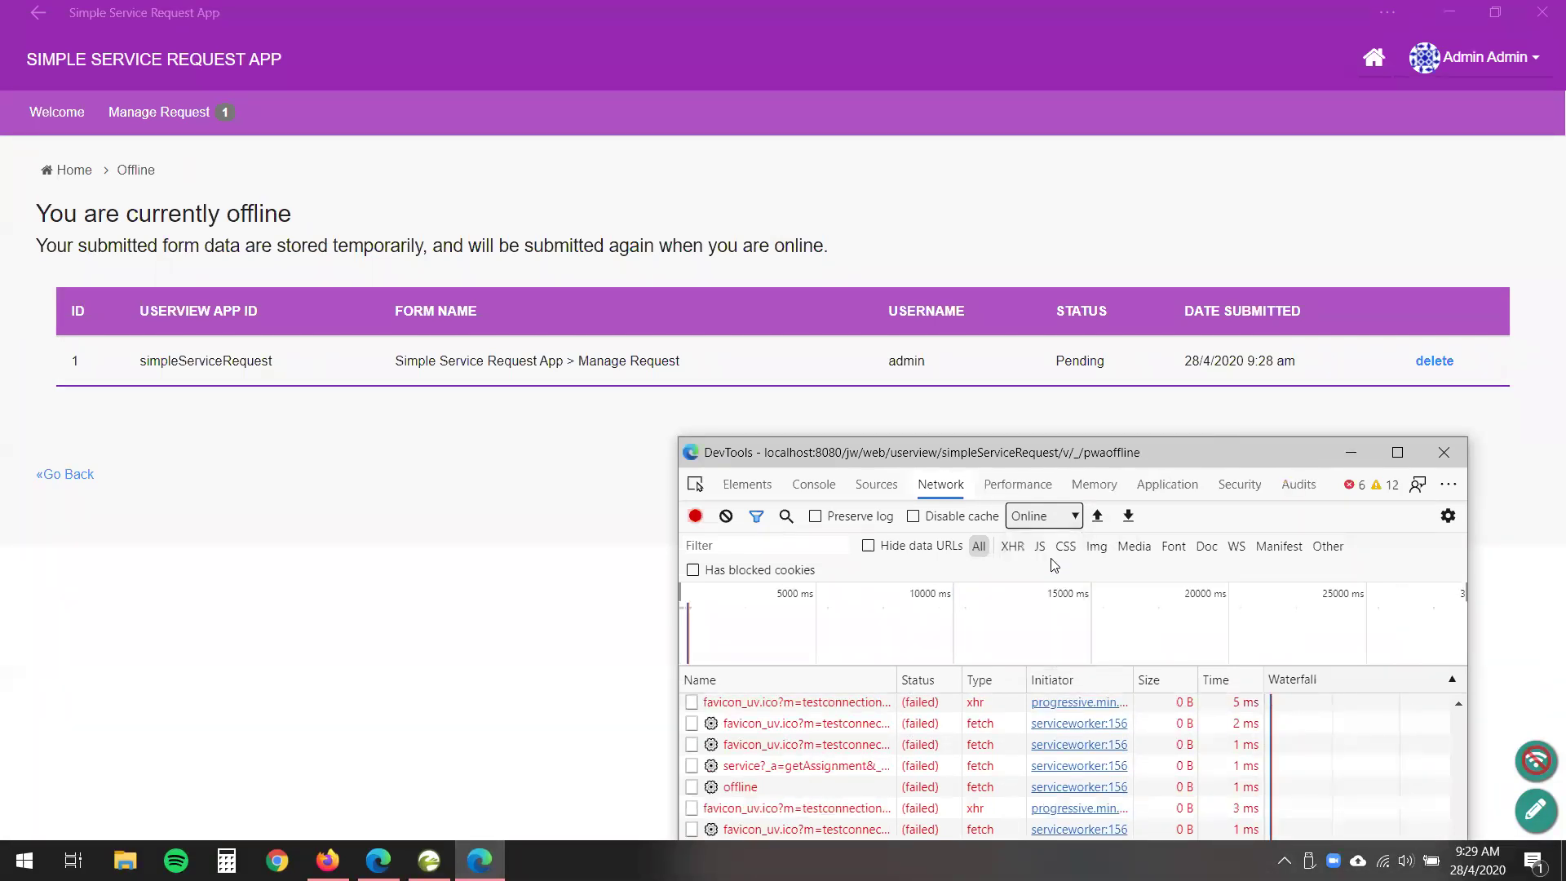
- Hide DevTools, reopen Manage Request, and inspect the synced 'I am now offline!' second row
click(1351, 452)
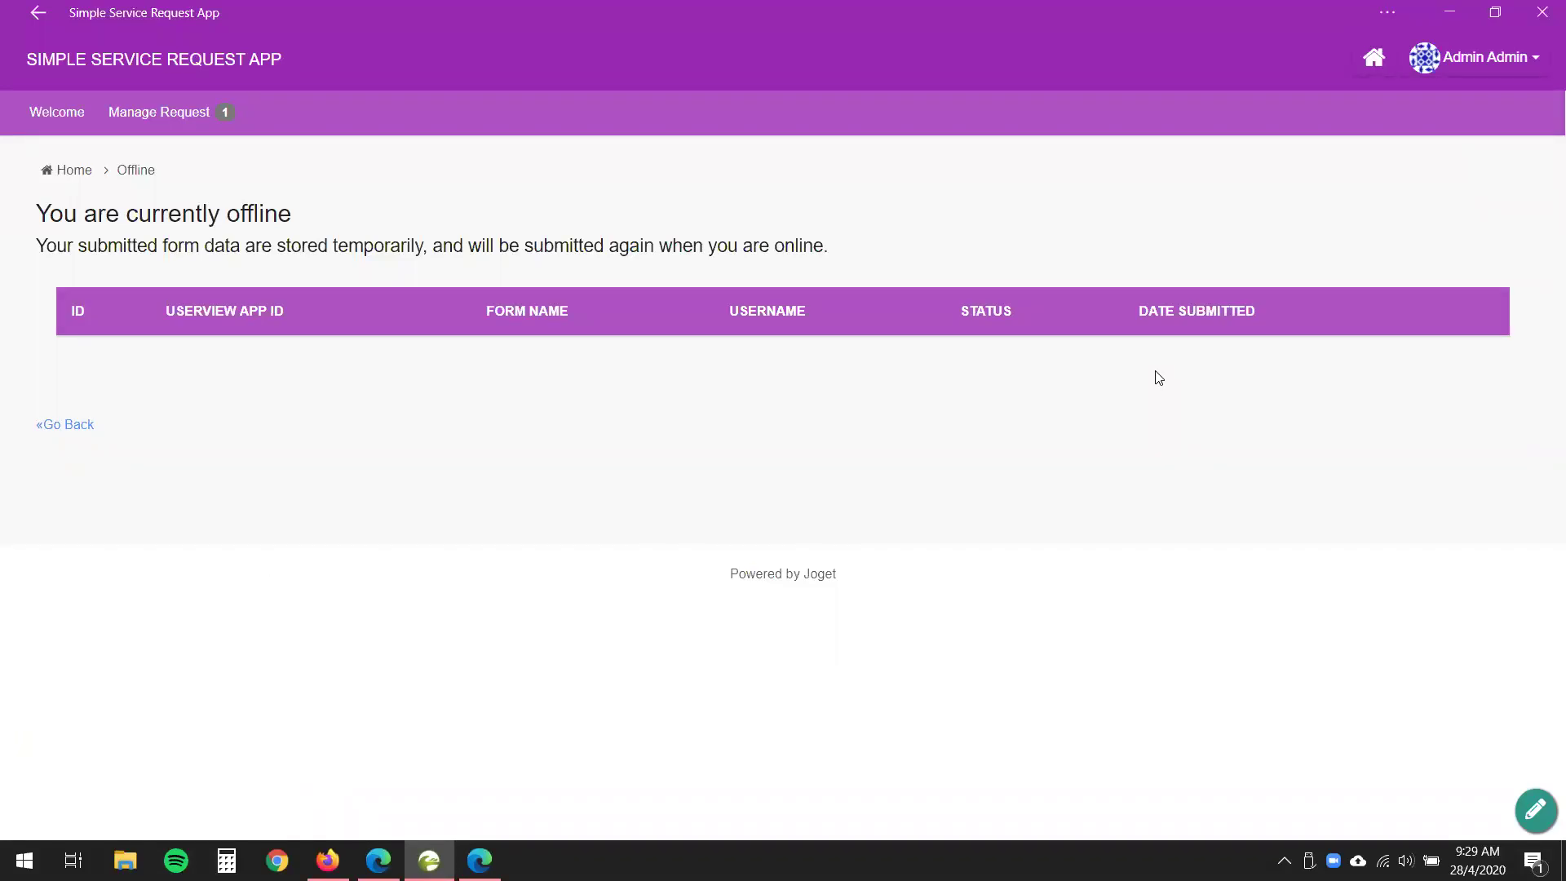
click(159, 113)
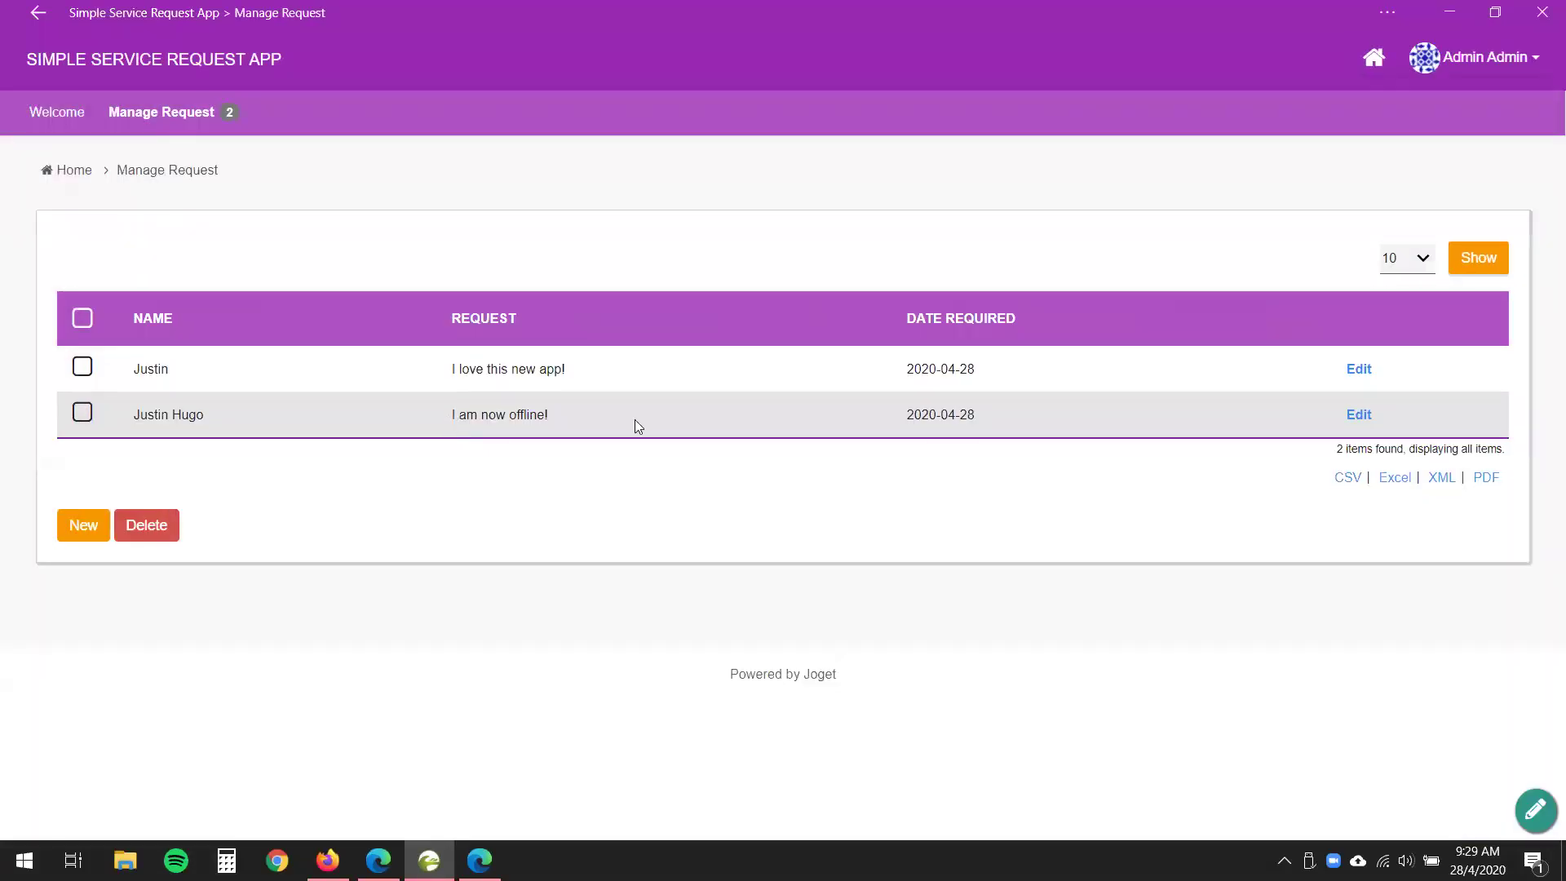
triple_click(635, 419)
click(500, 610)
drag(317, 416, 628, 453)
- Open the Request form in Form Builder from the app's design overview
click(1495, 12)
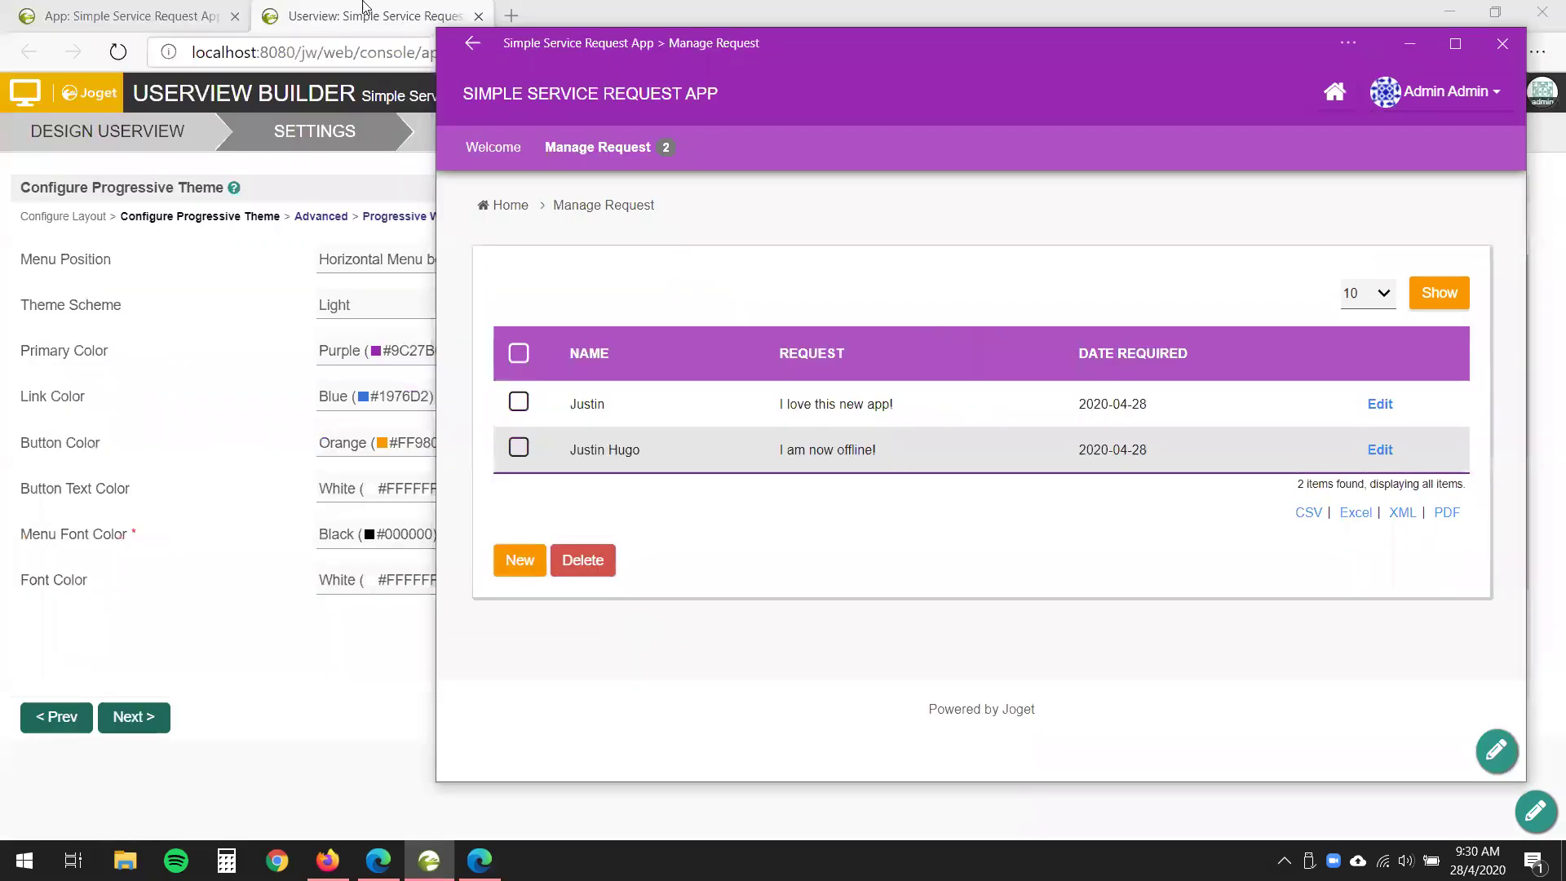
click(147, 15)
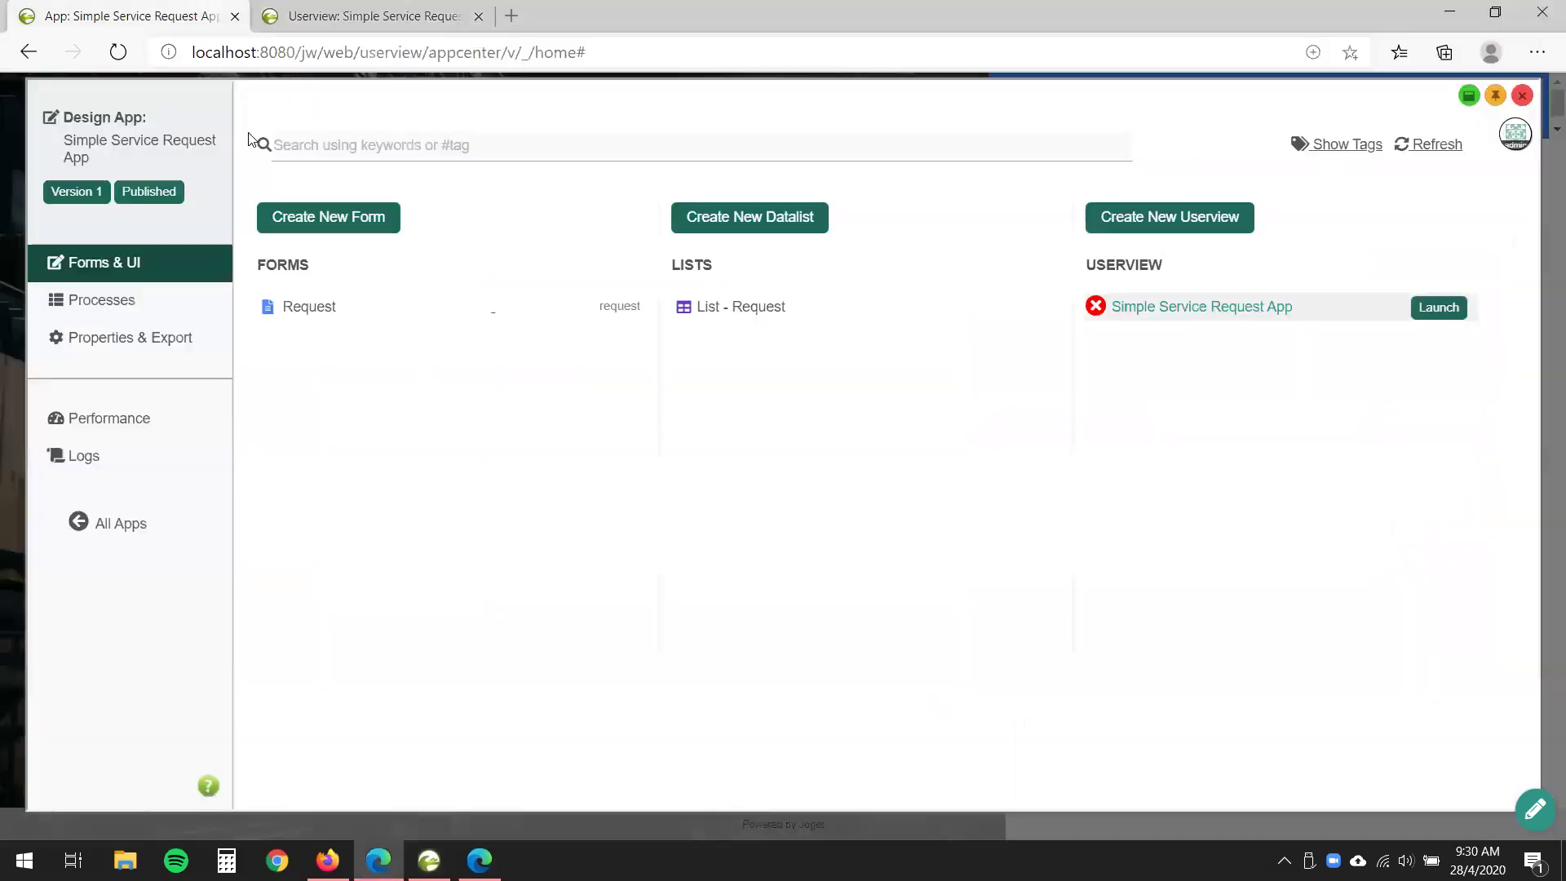
click(471, 303)
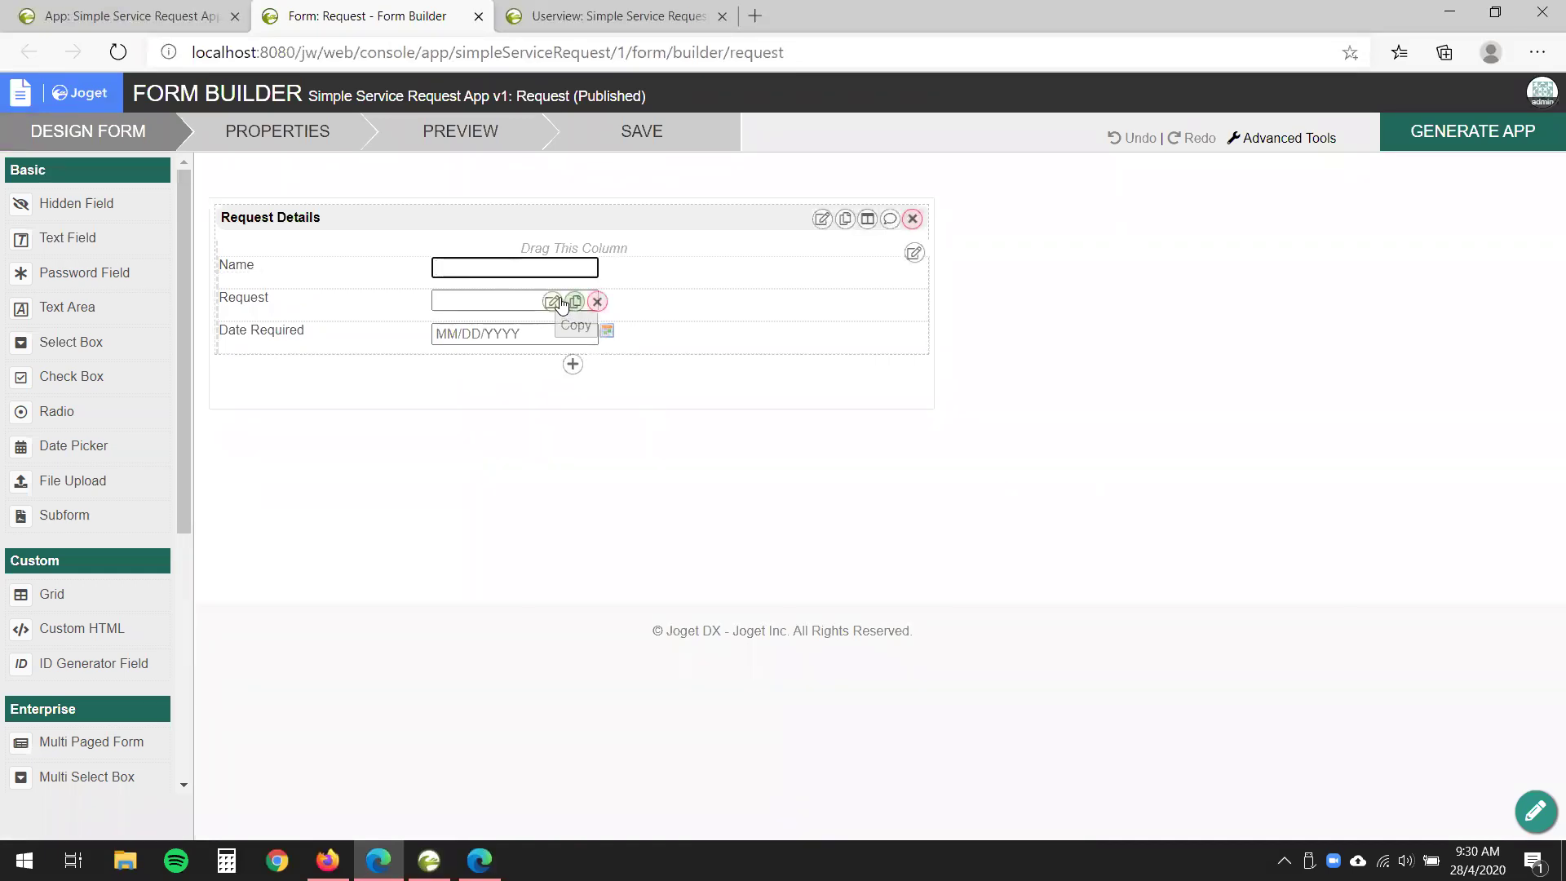
click(553, 303)
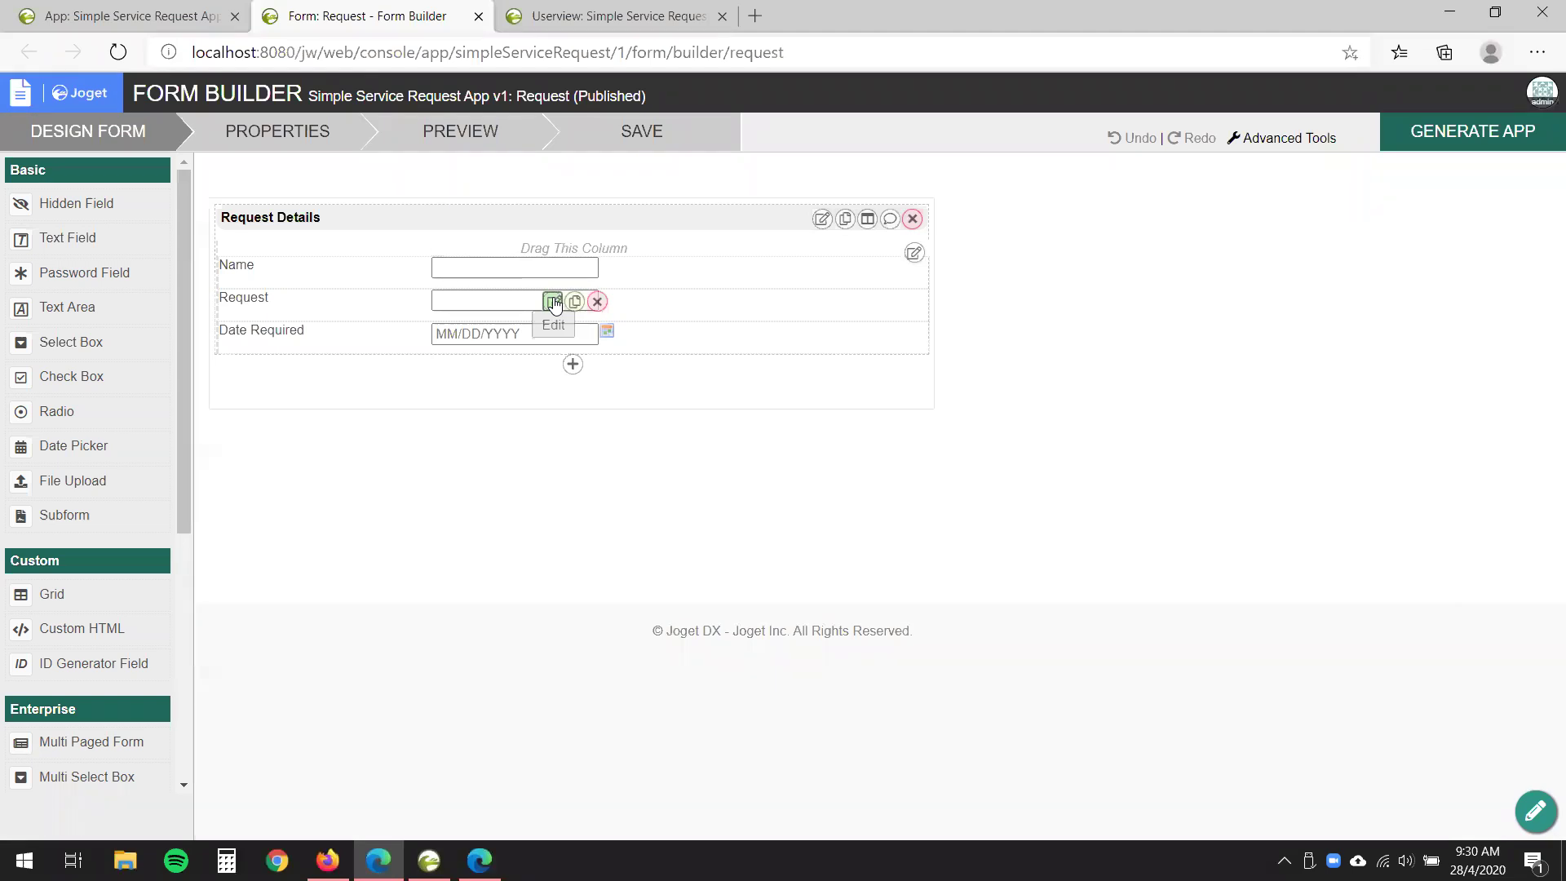
click(554, 303)
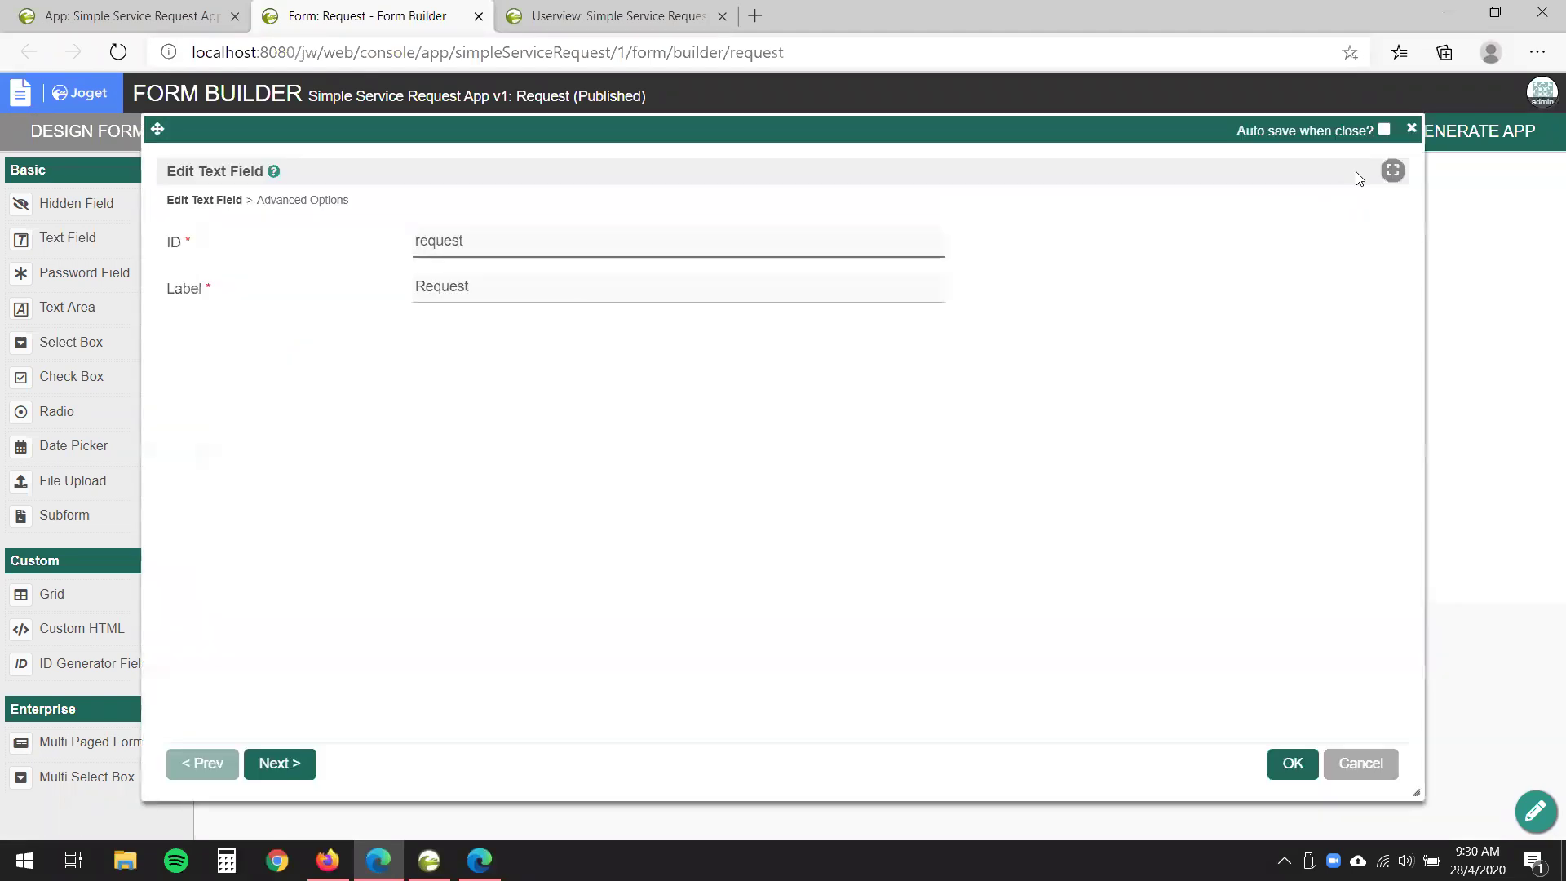
click(1412, 129)
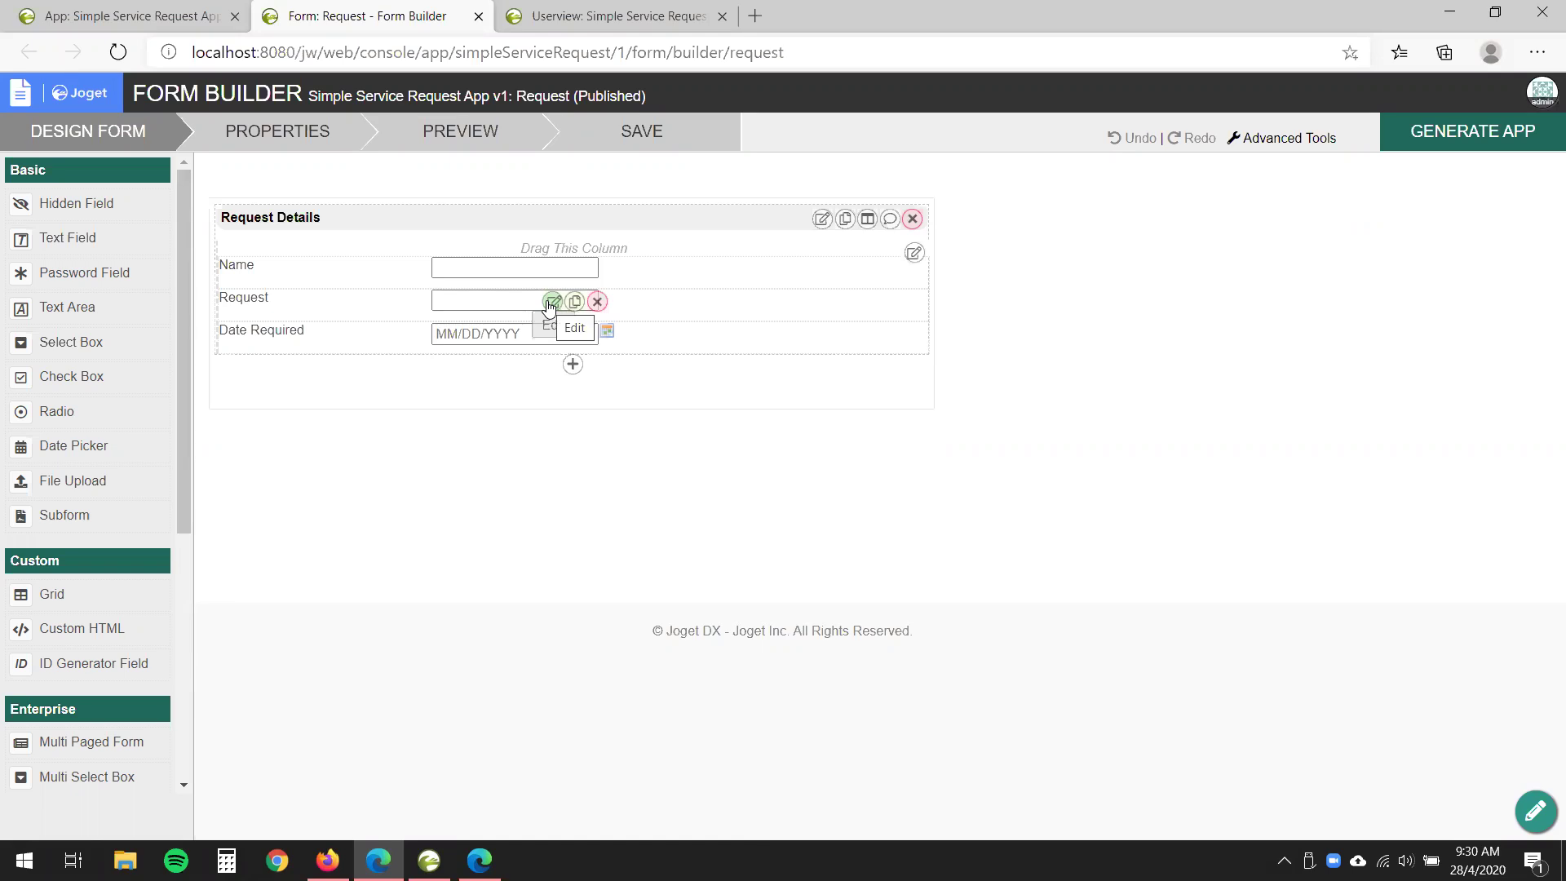
- Give the Request field a mandatory Default Validator and save the form
click(551, 304)
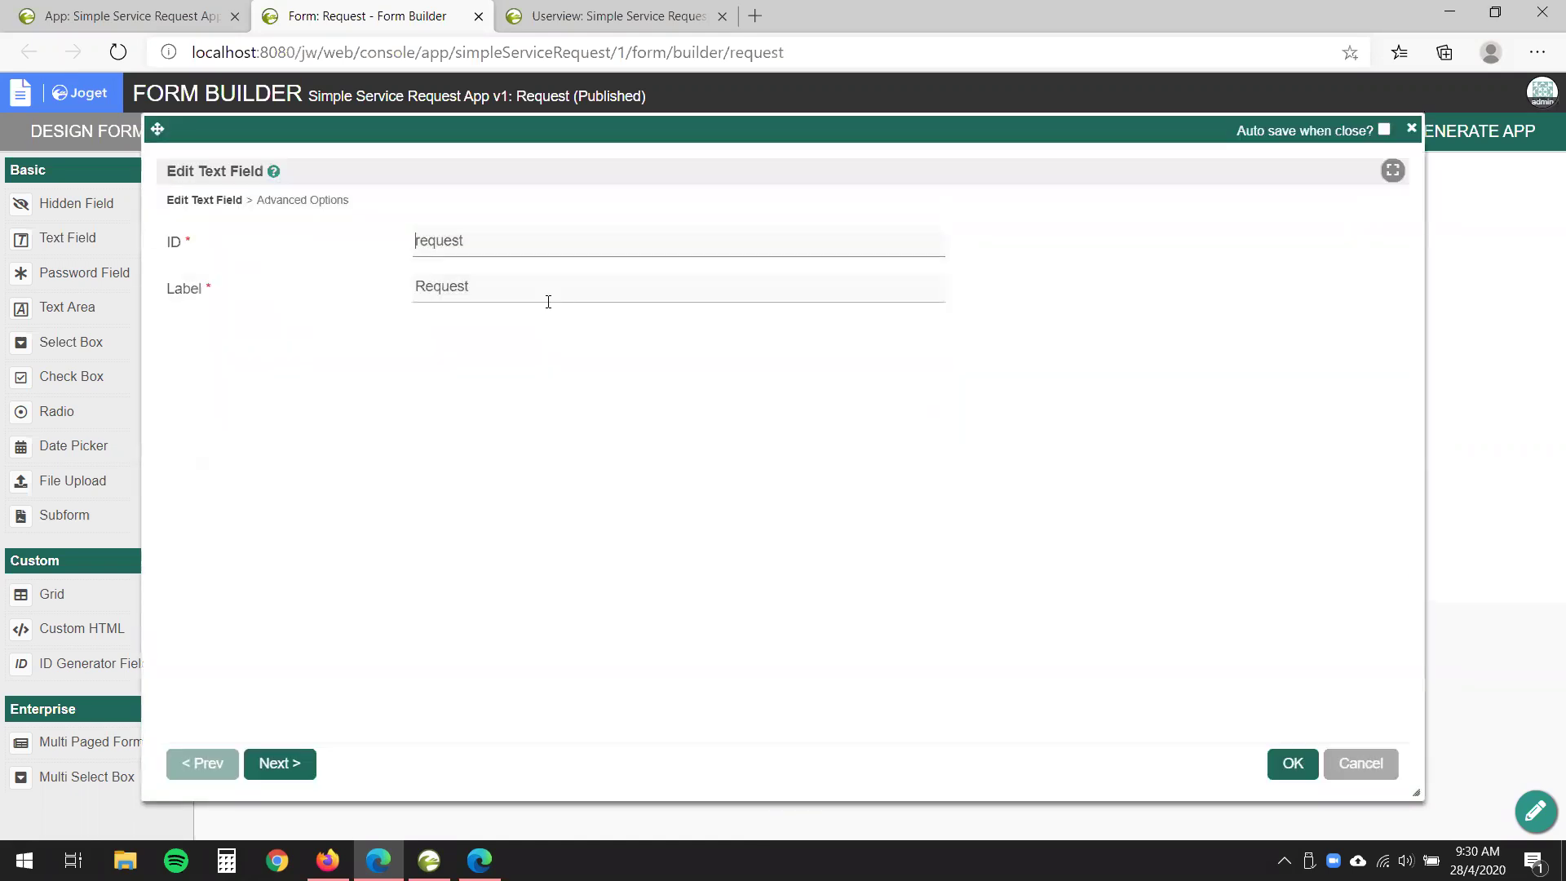
click(309, 202)
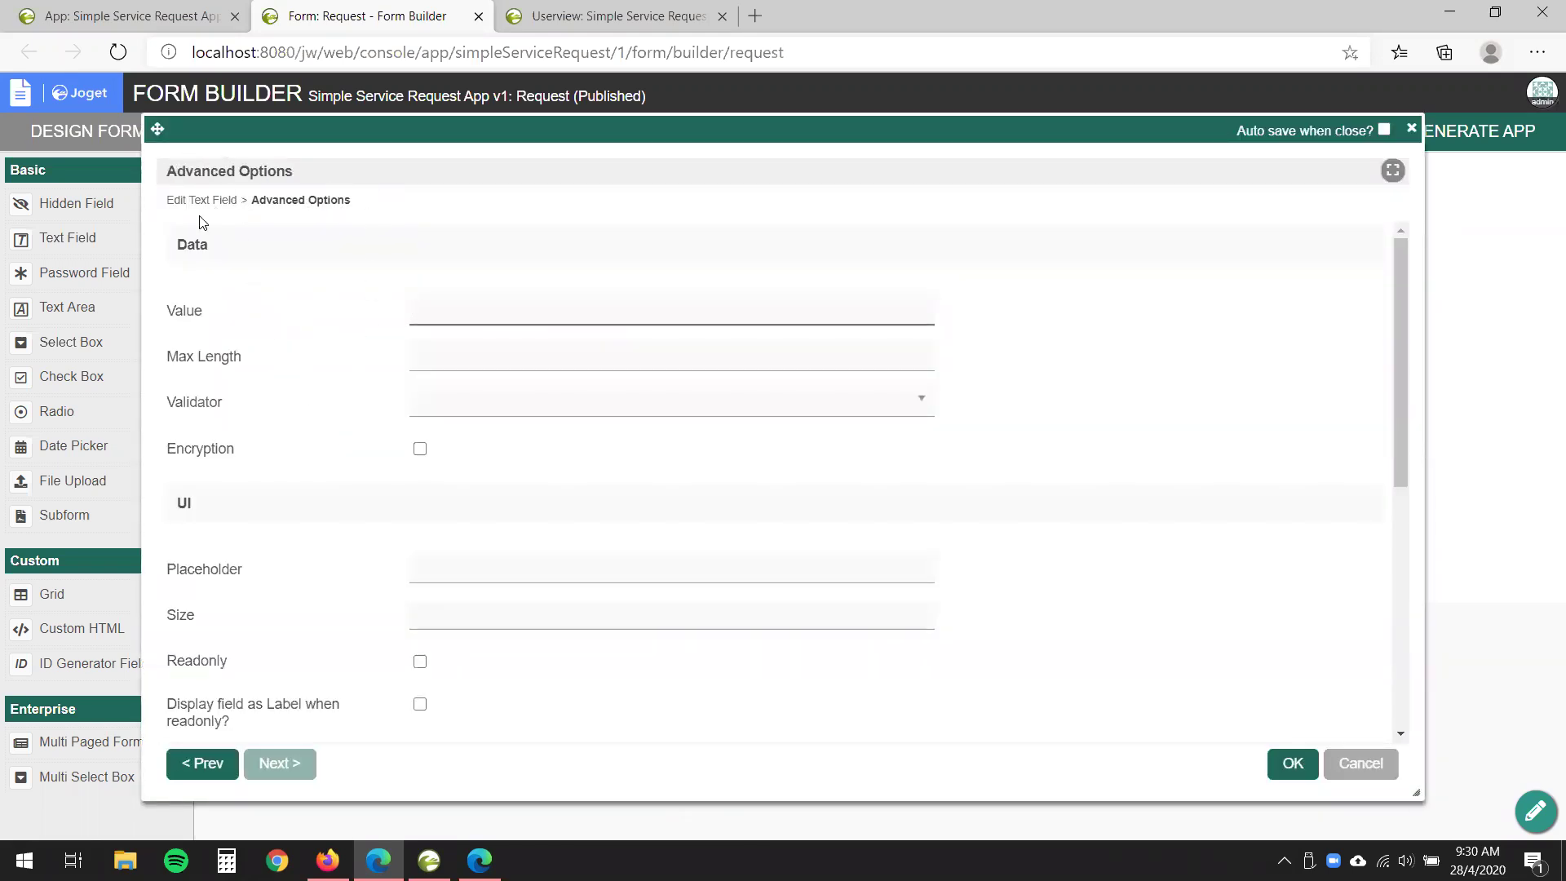
click(492, 415)
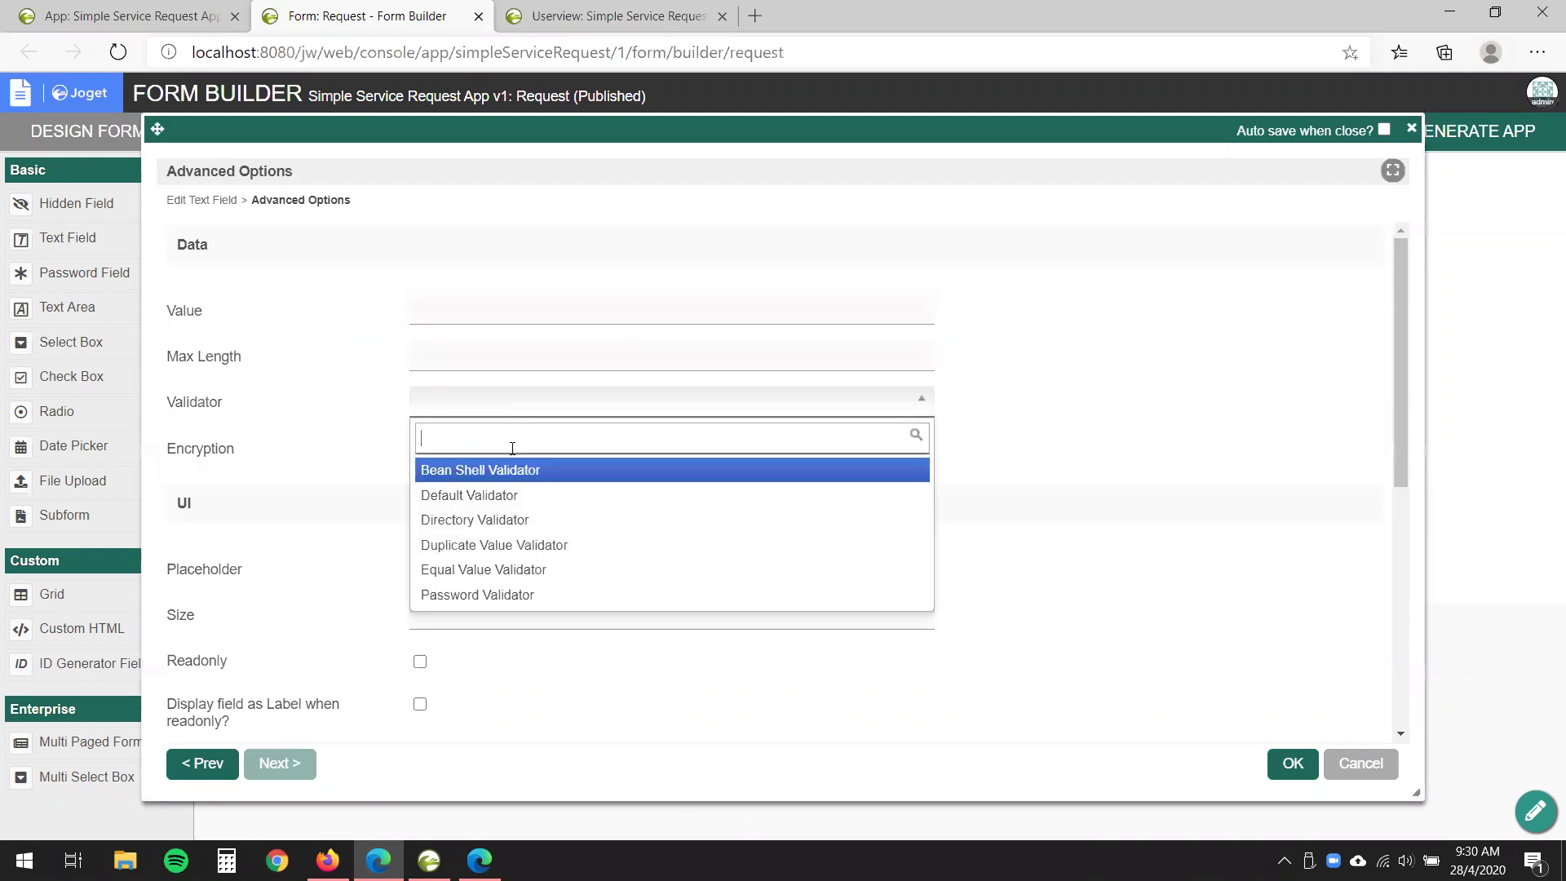
click(513, 505)
click(414, 200)
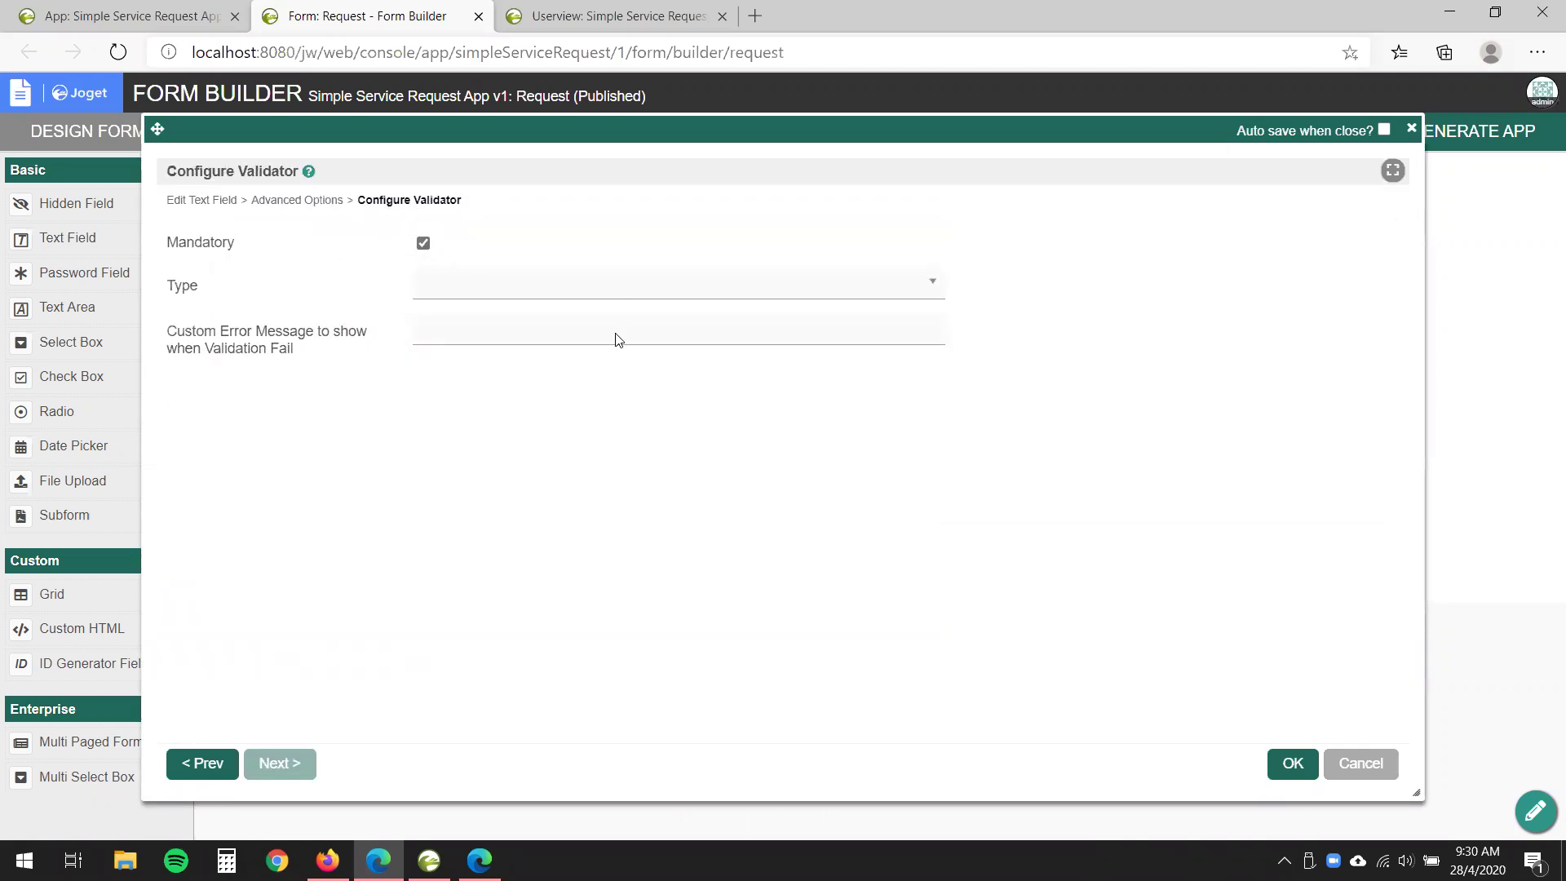
click(1292, 763)
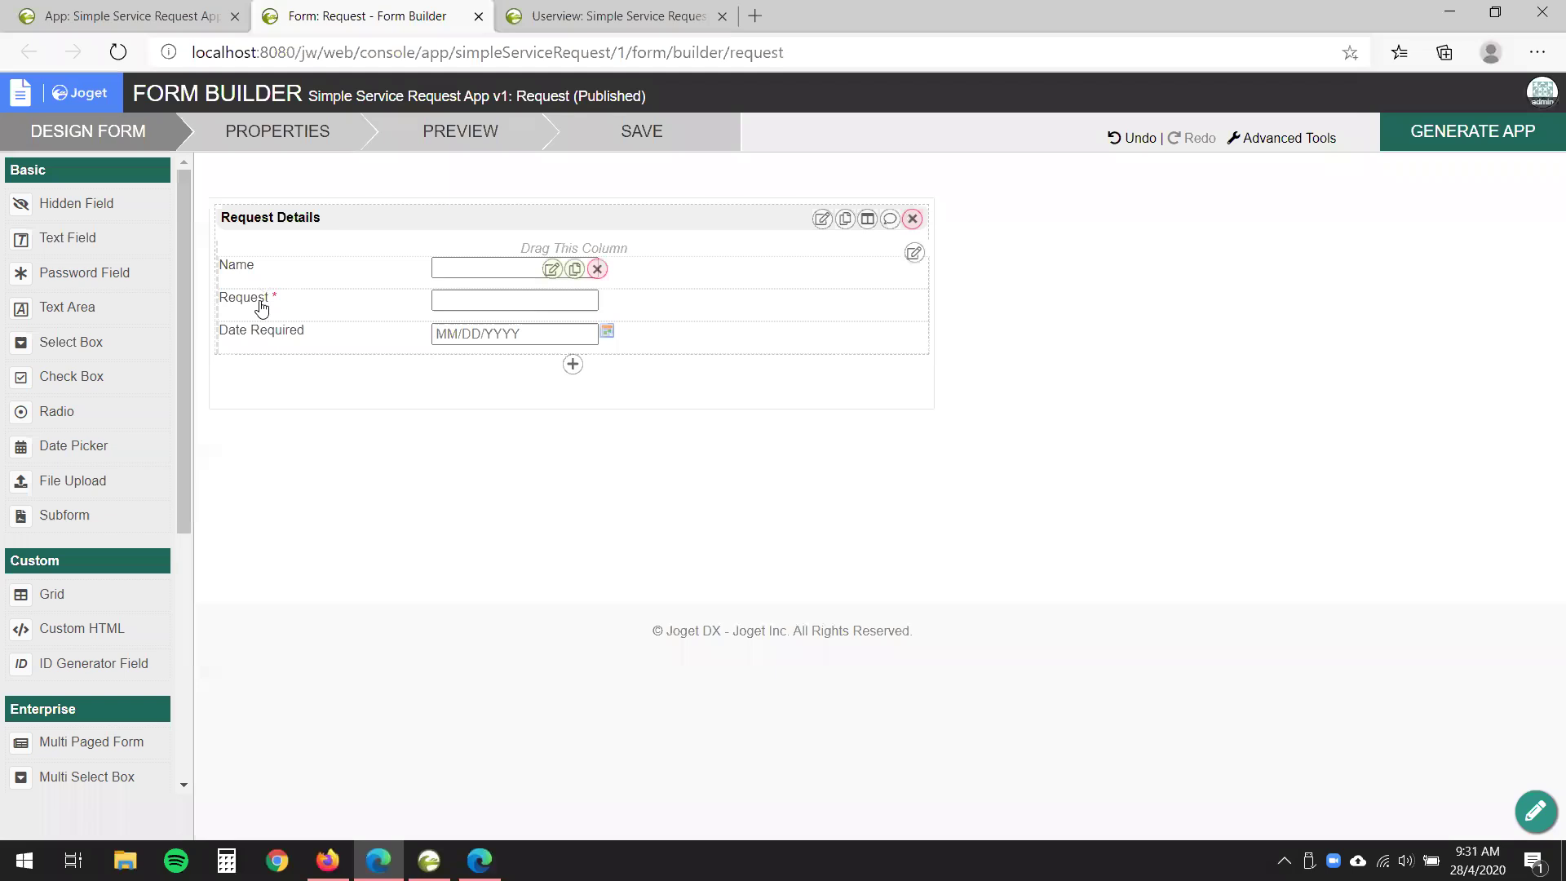
click(704, 141)
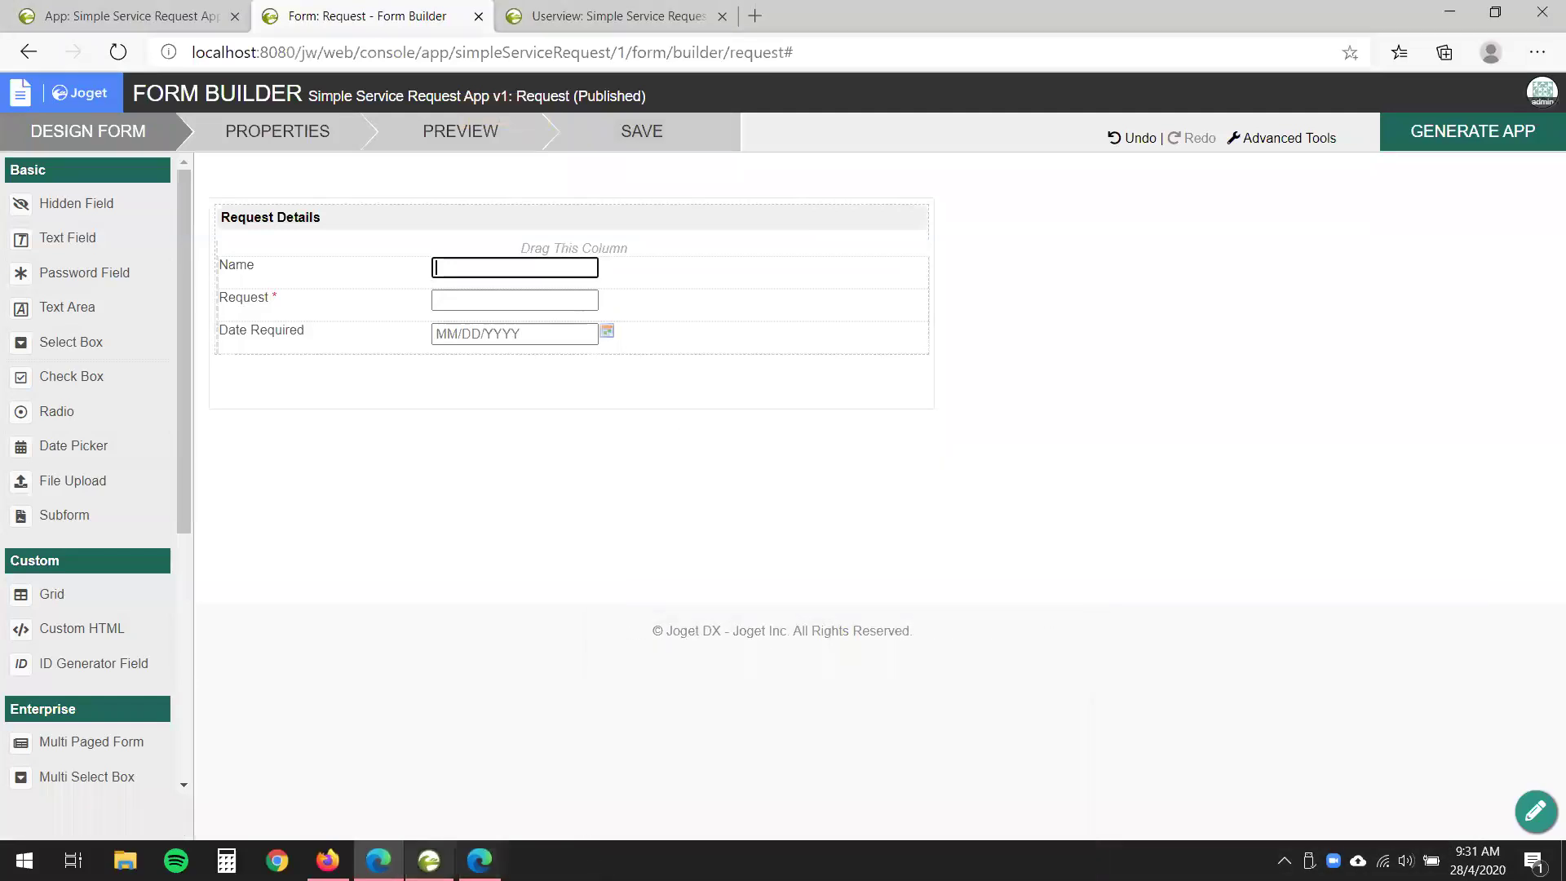
- Bring the app forward and check the Request field's required asterisk
click(471, 850)
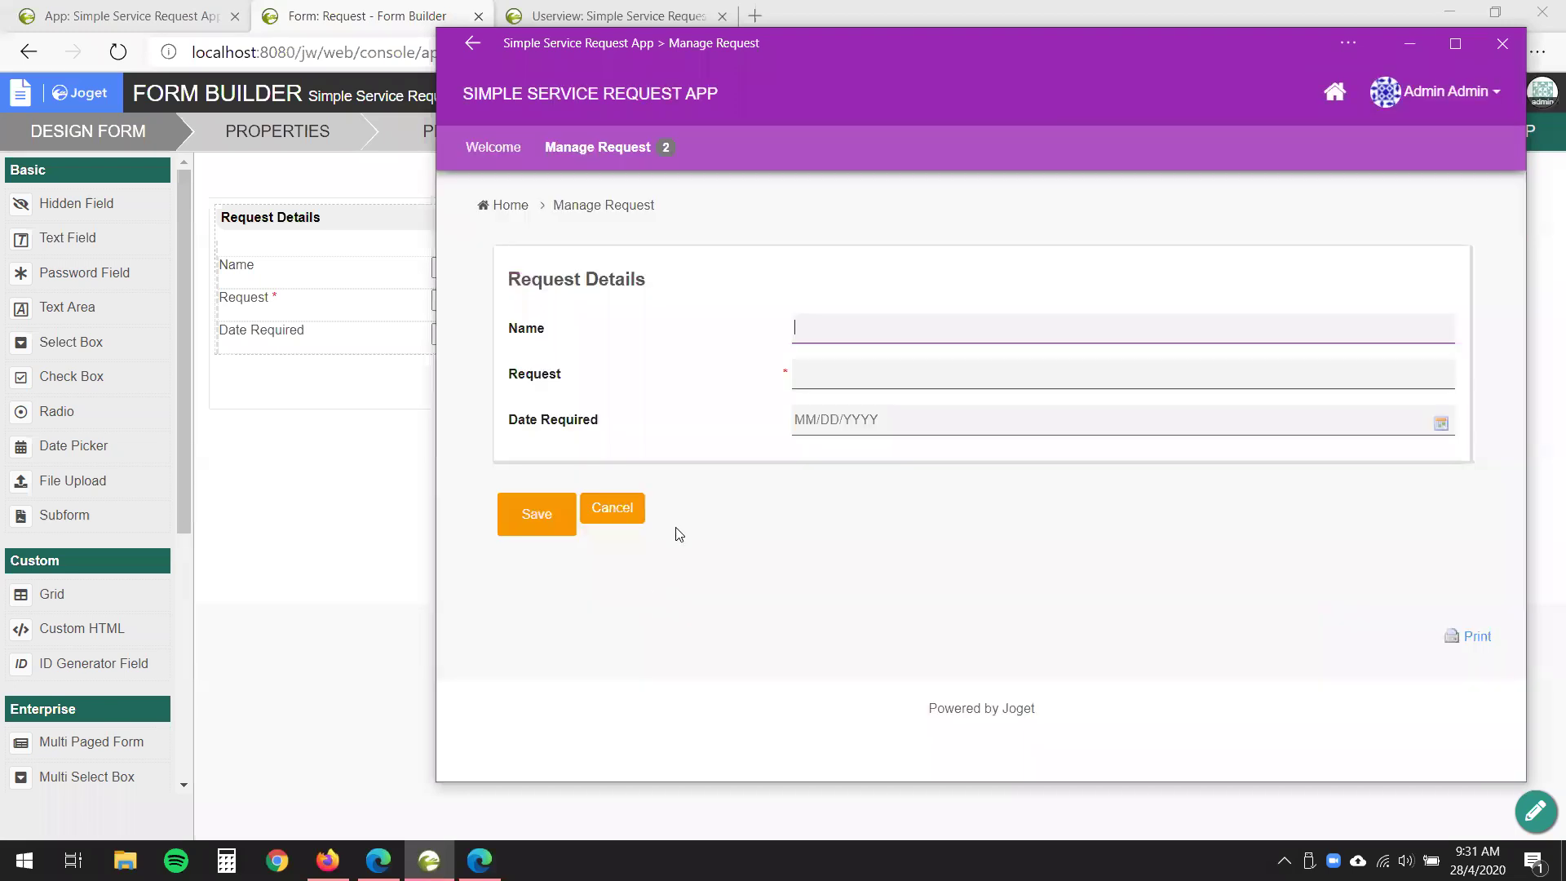
drag(776, 373, 785, 384)
click(785, 384)
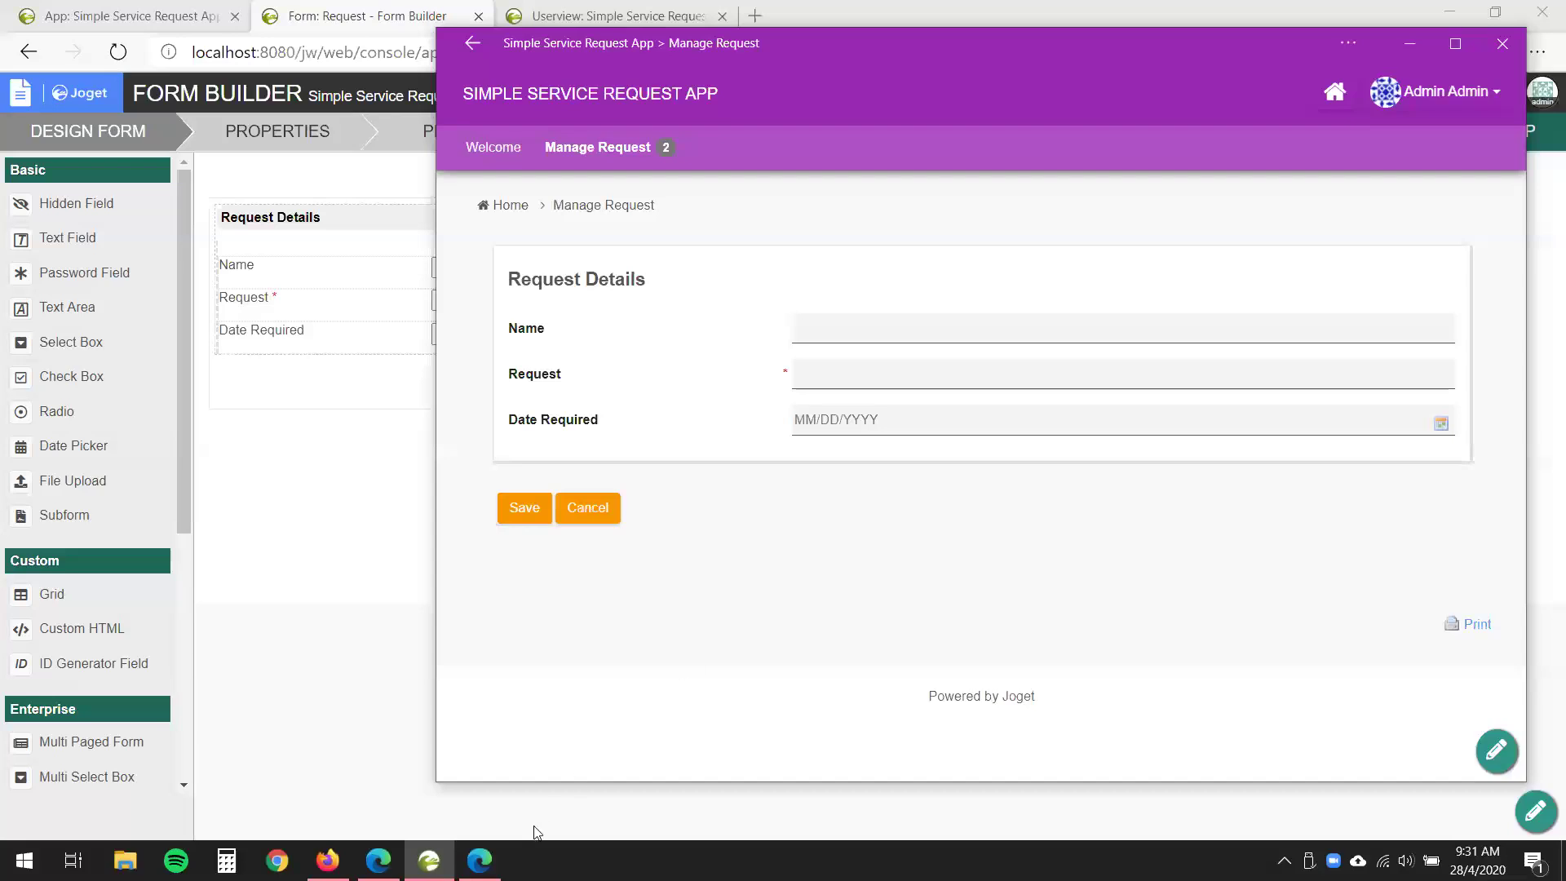
- Set the DevTools network throttling to Offline again
mouse_move(481, 860)
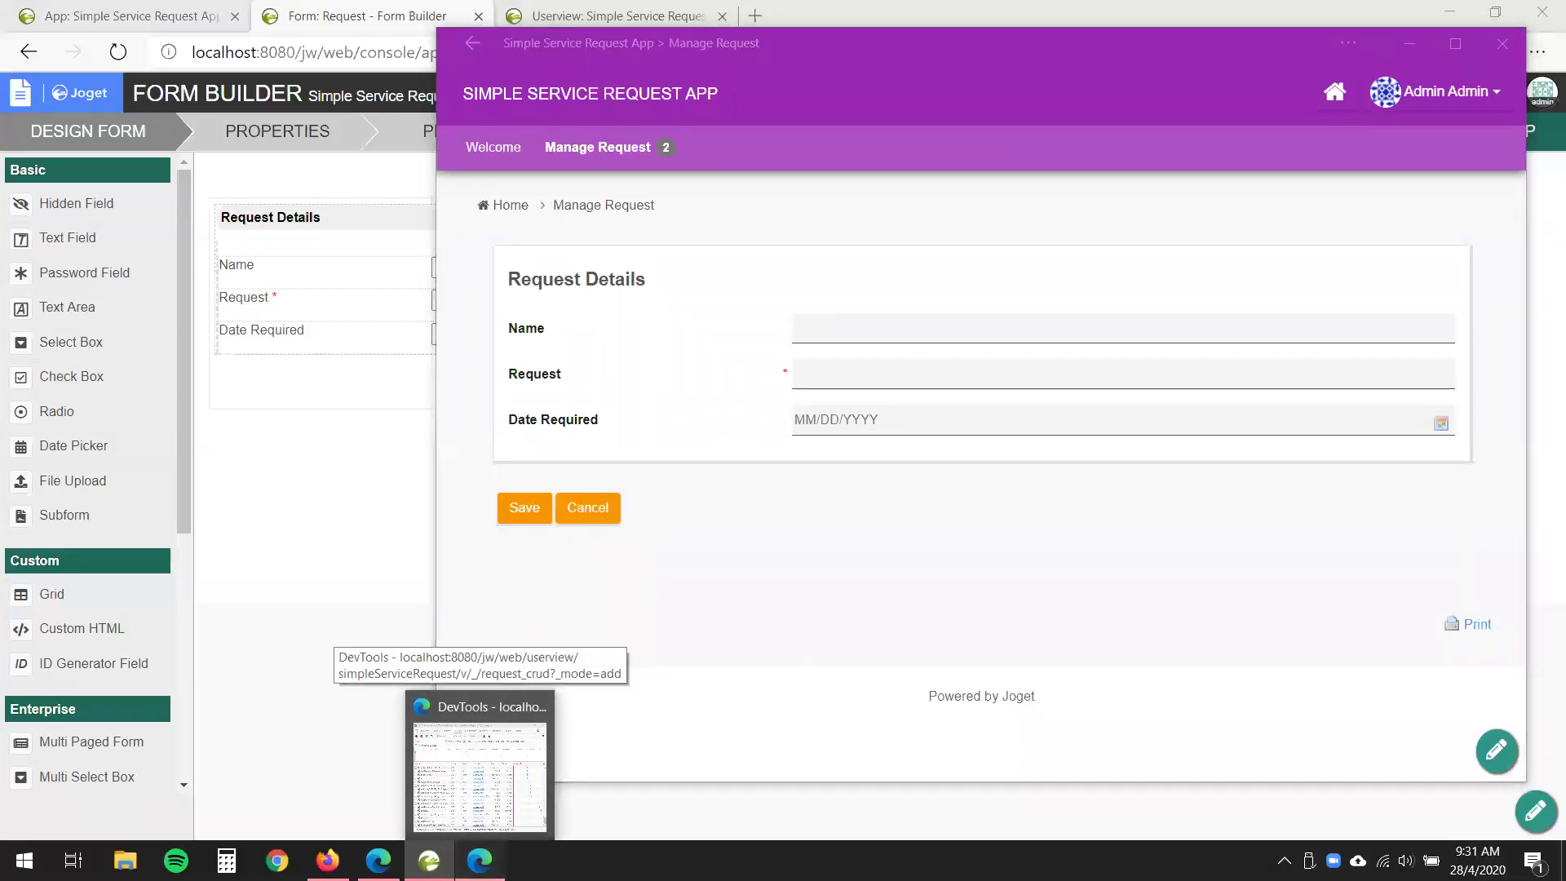
click(479, 775)
drag(1221, 465, 1228, 506)
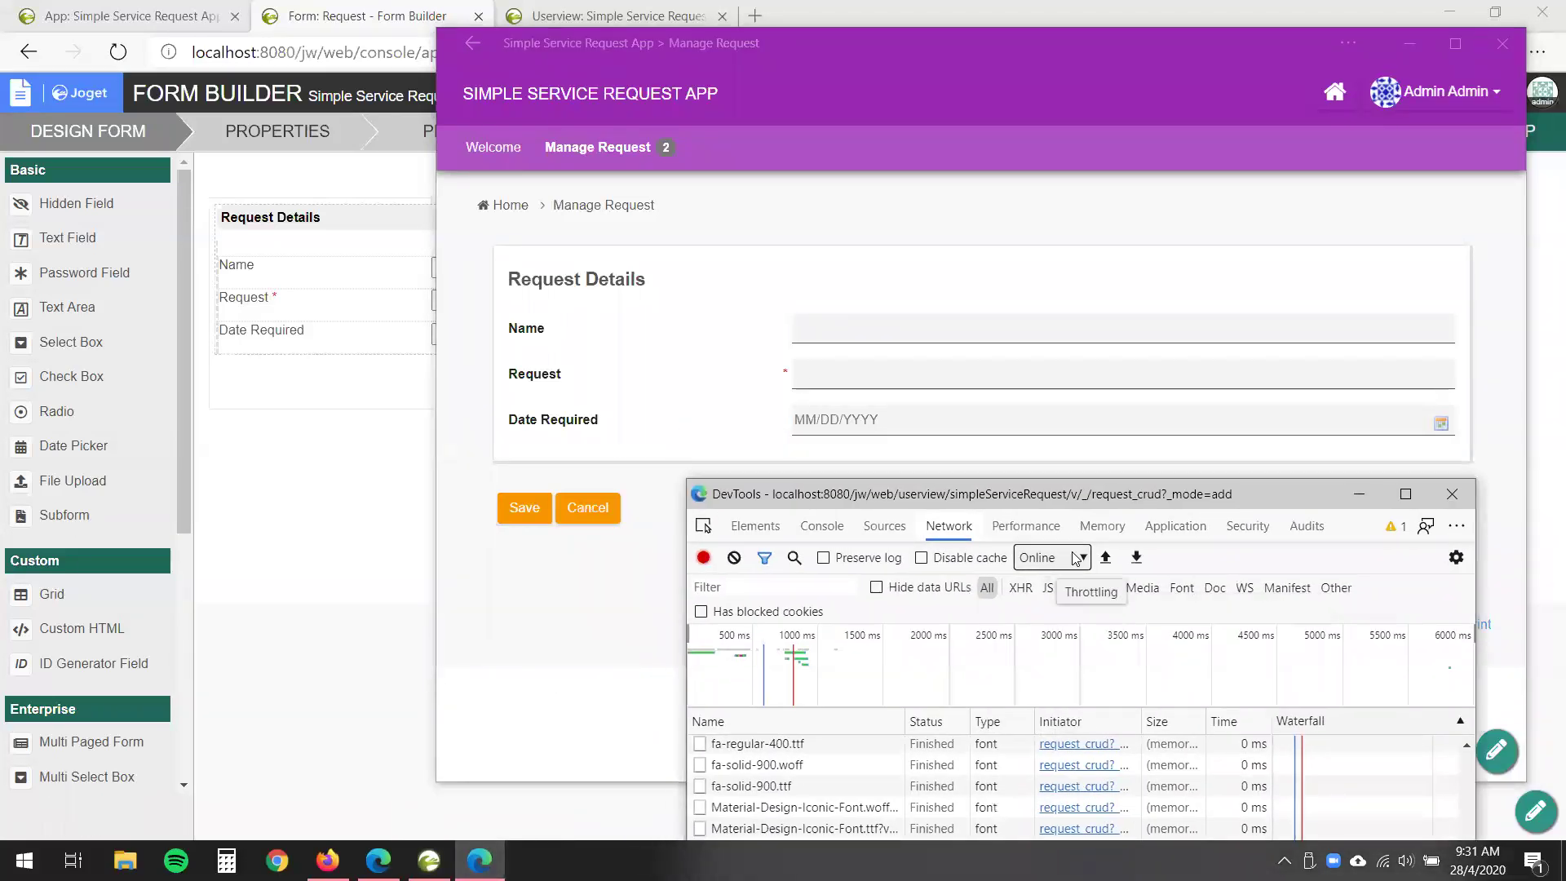
click(1075, 558)
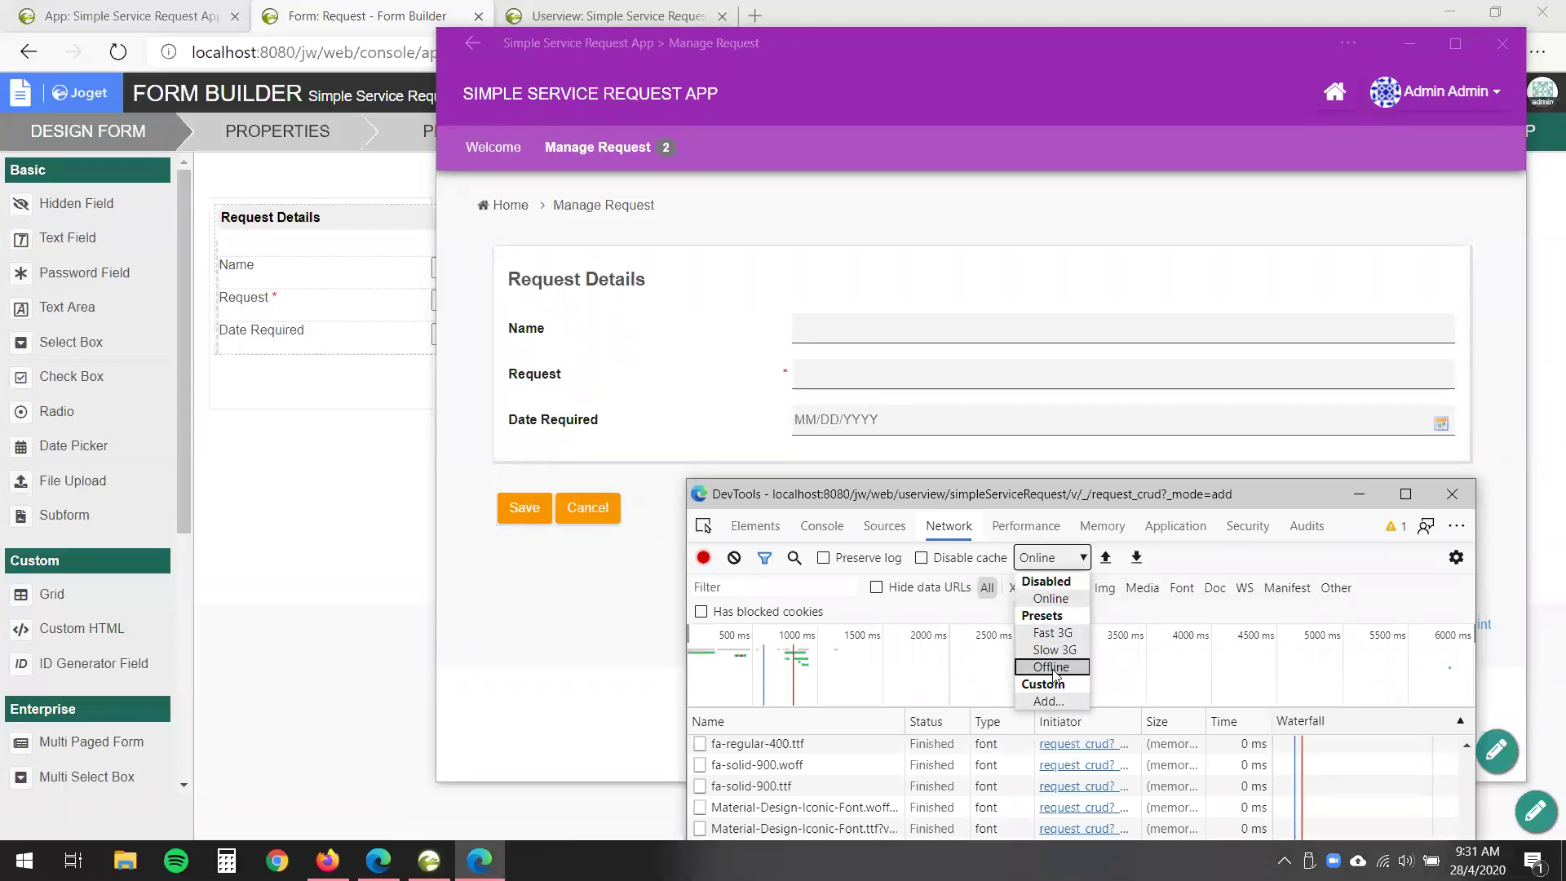
click(1052, 667)
click(636, 679)
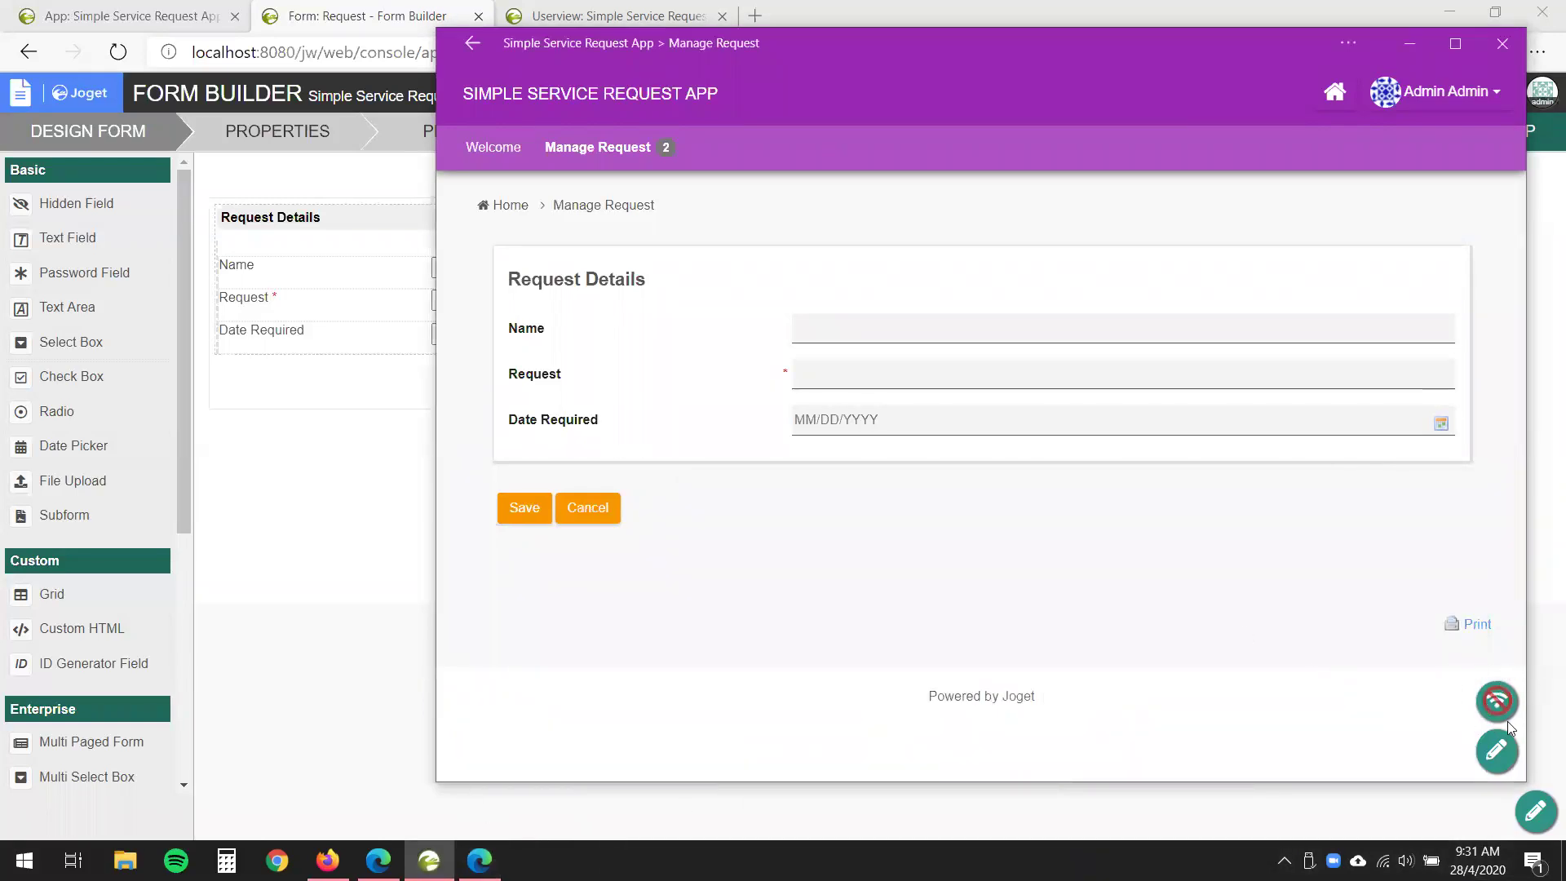
- Enter a requester name, leave Request empty, pick 28 April 2020, and save offline
click(909, 335)
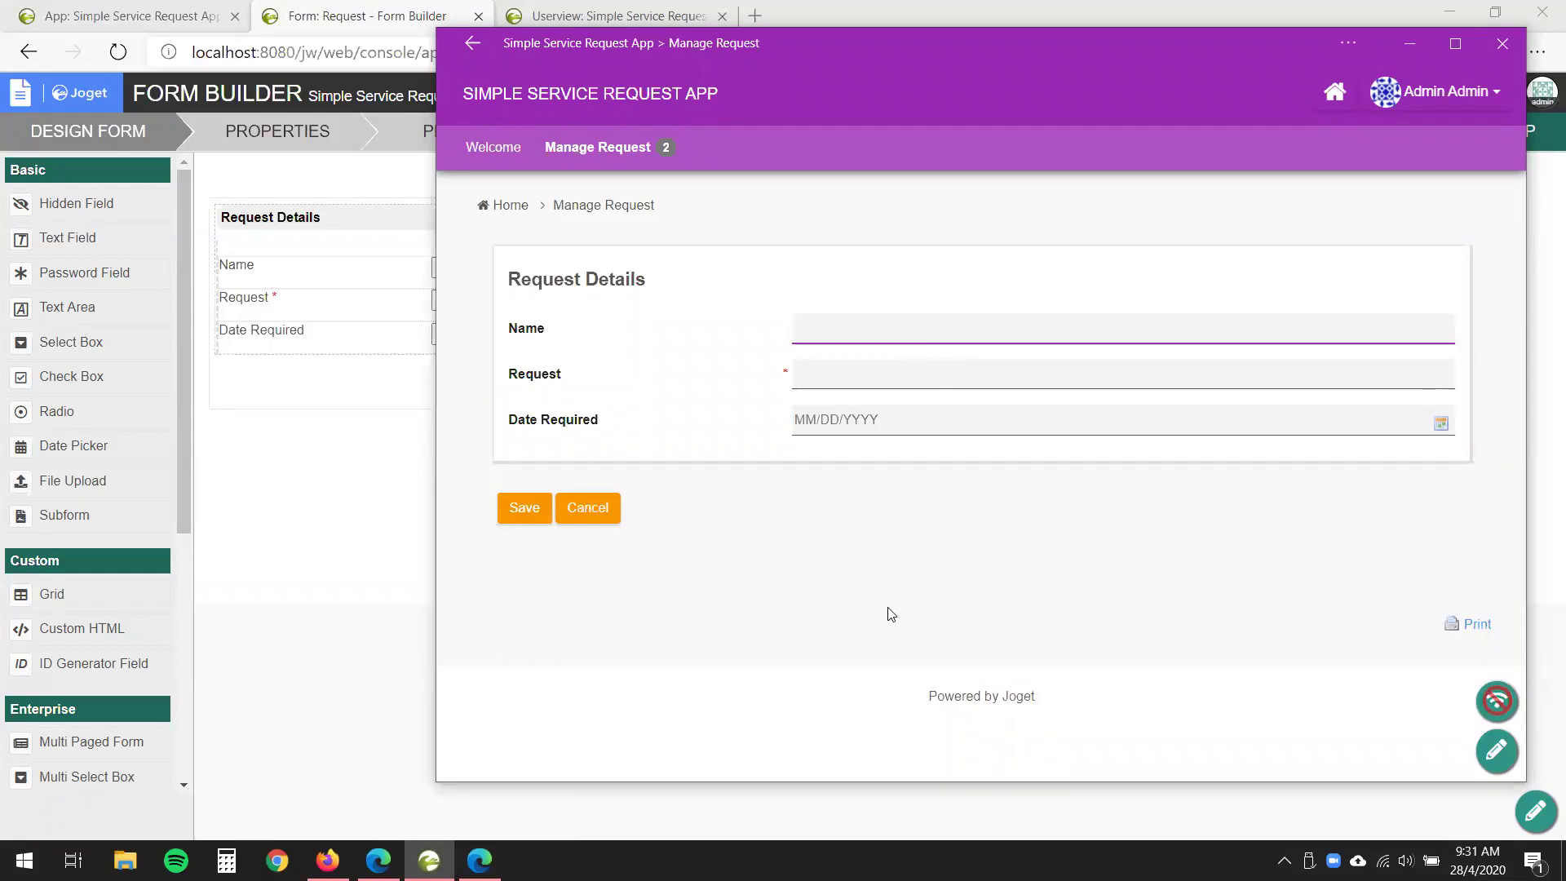
text(Justin Offline 2)
click(886, 613)
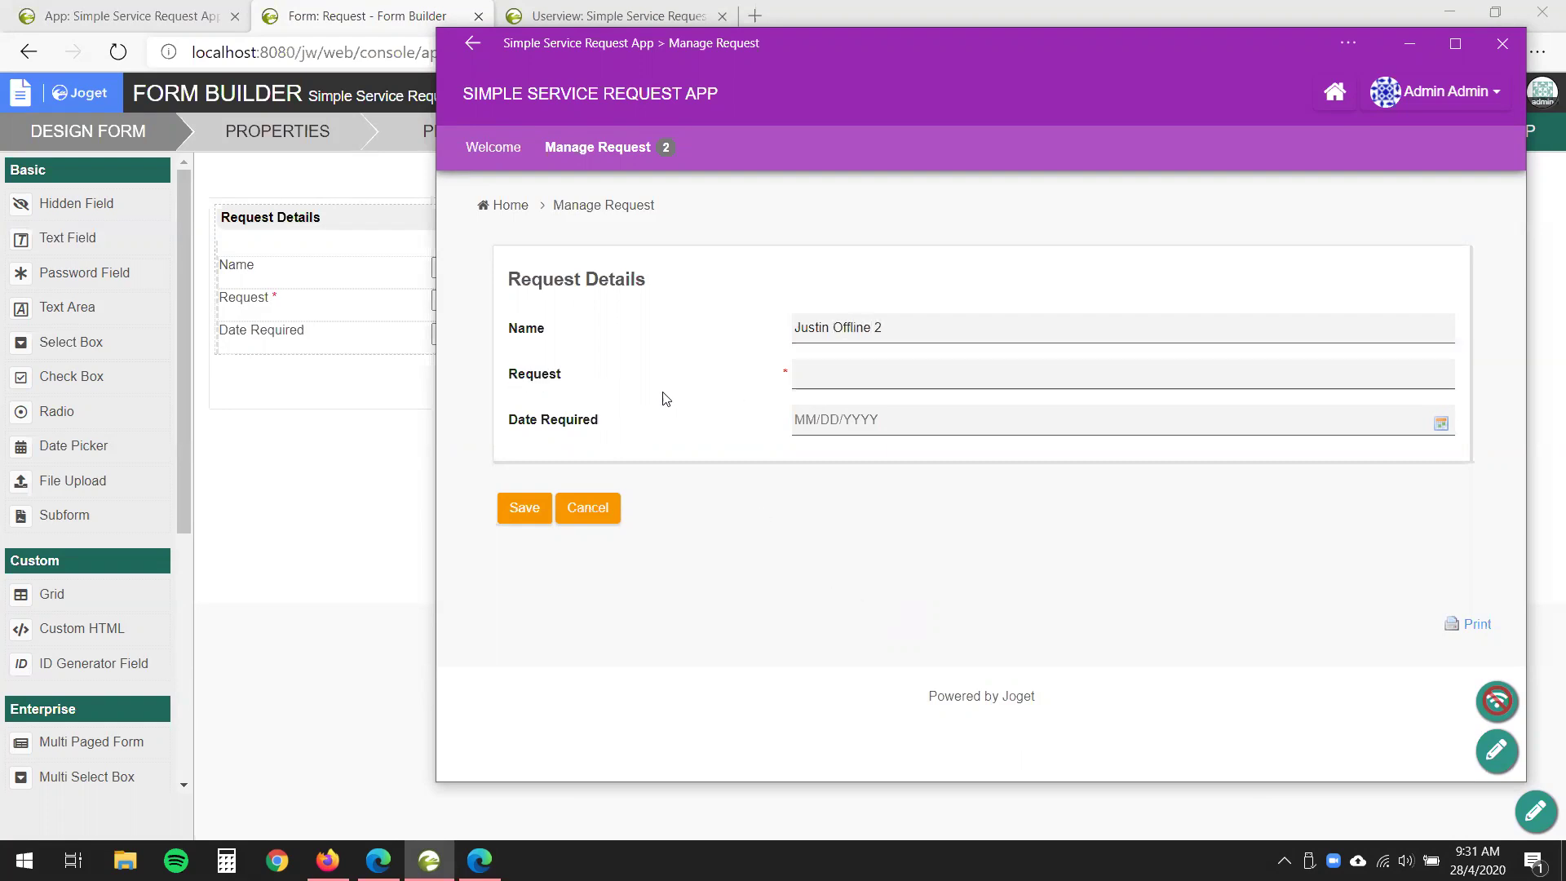
click(822, 375)
click(1049, 424)
click(875, 613)
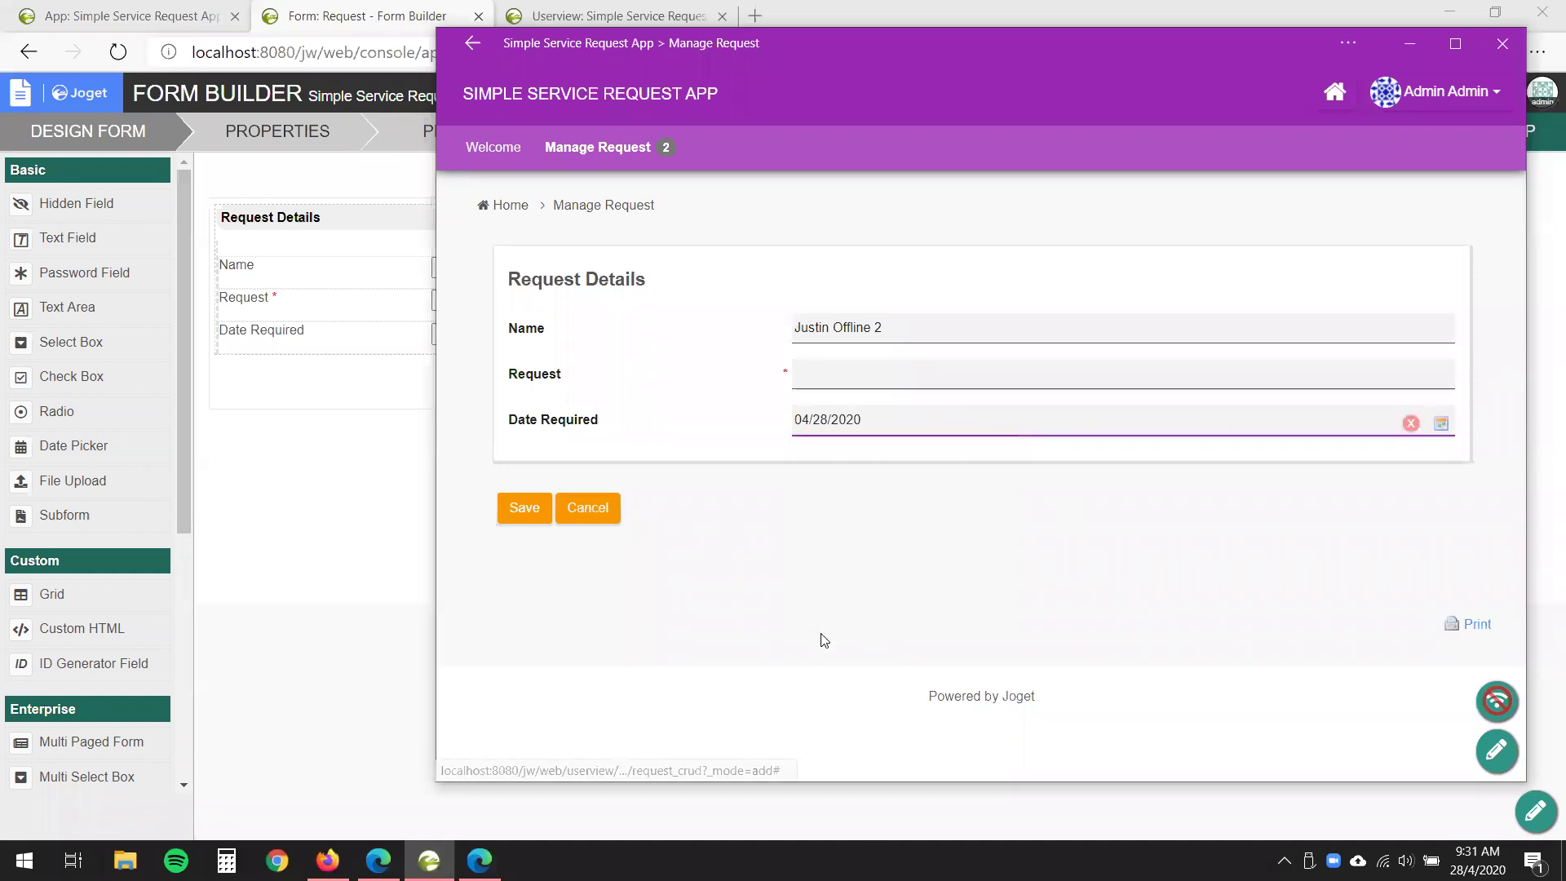
click(522, 511)
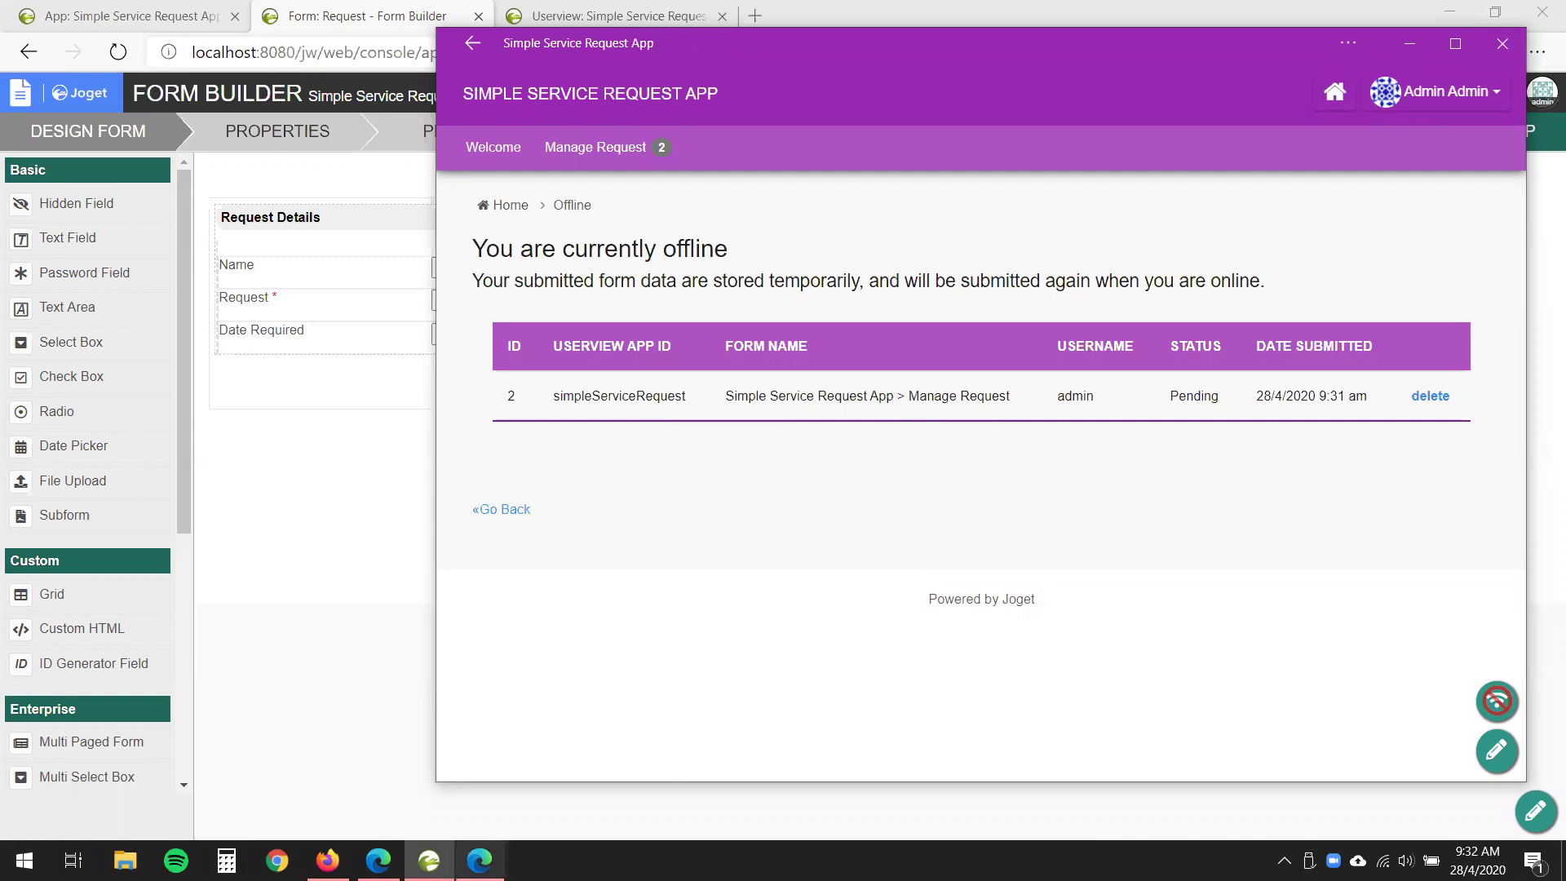
- Set throttling back to Online, then open the failed Form Error entry
mouse_move(479, 860)
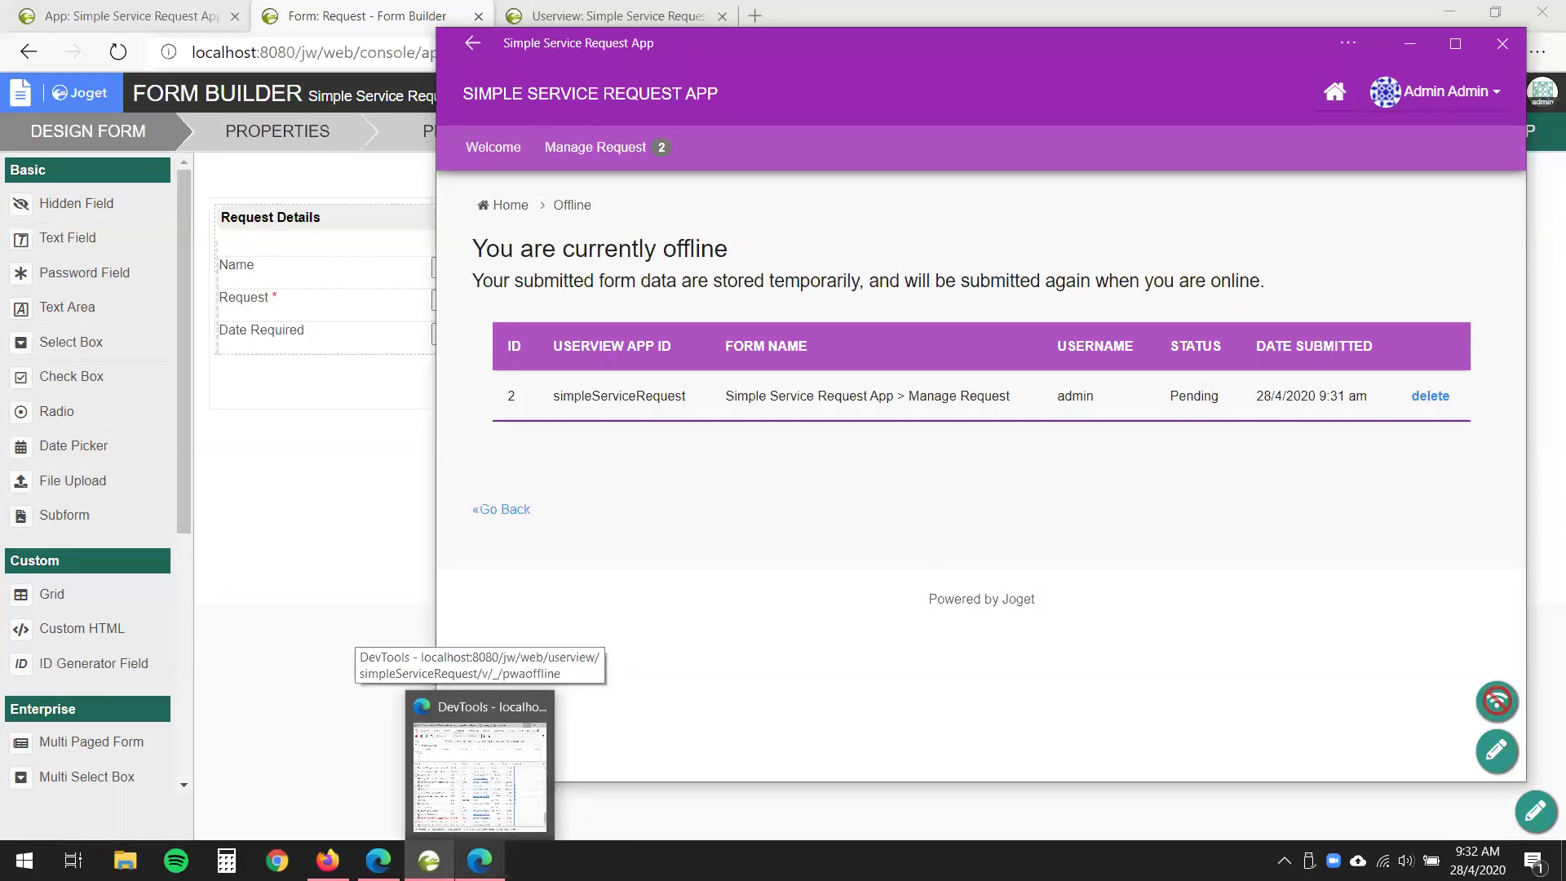
click(517, 840)
click(1057, 559)
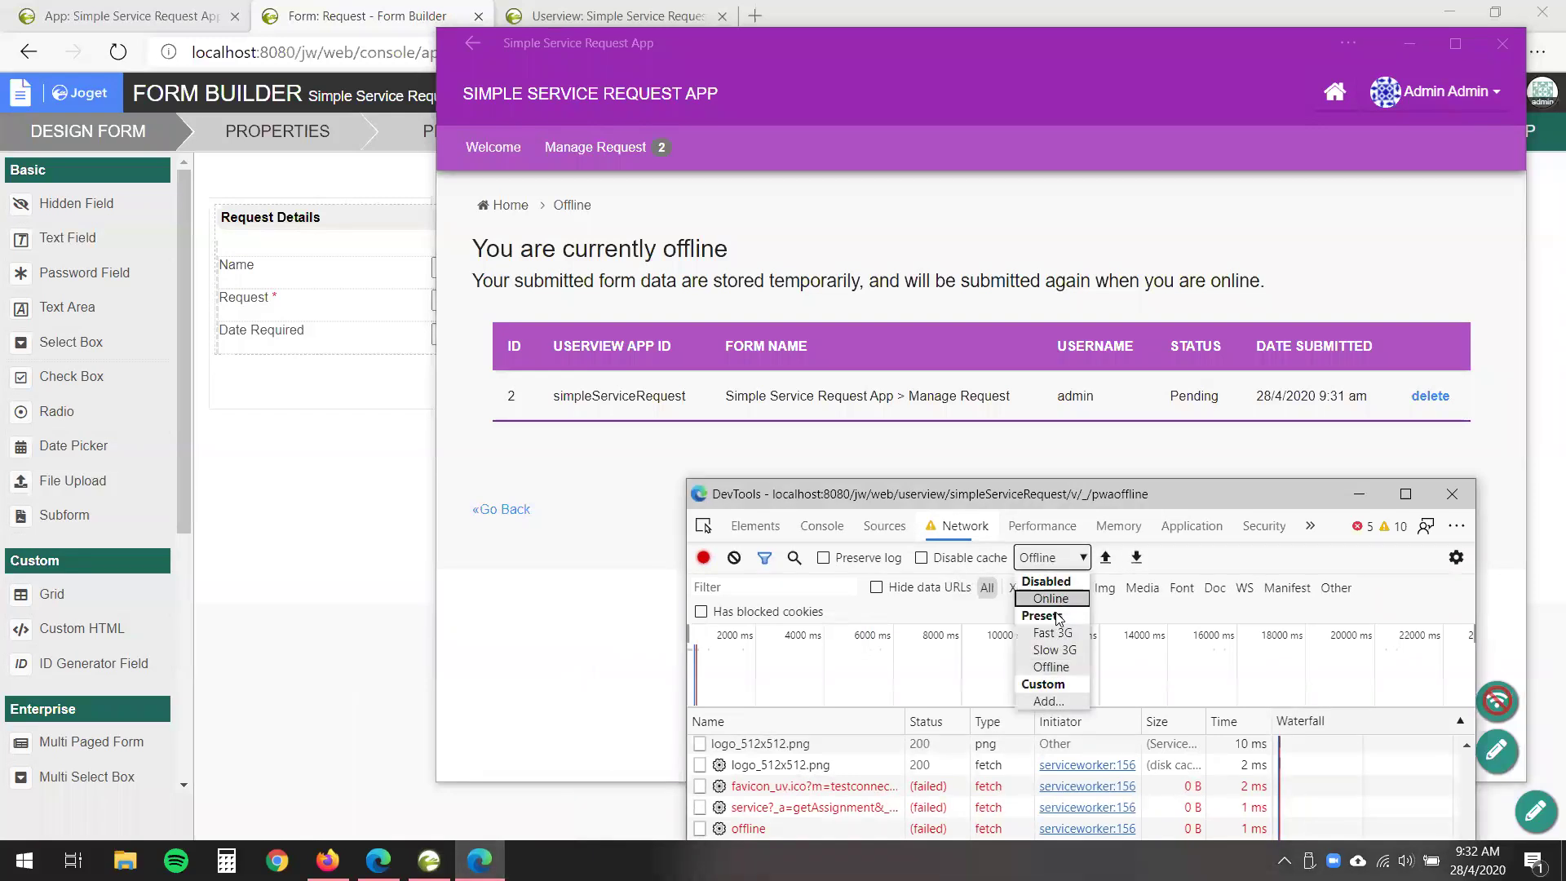
click(1050, 598)
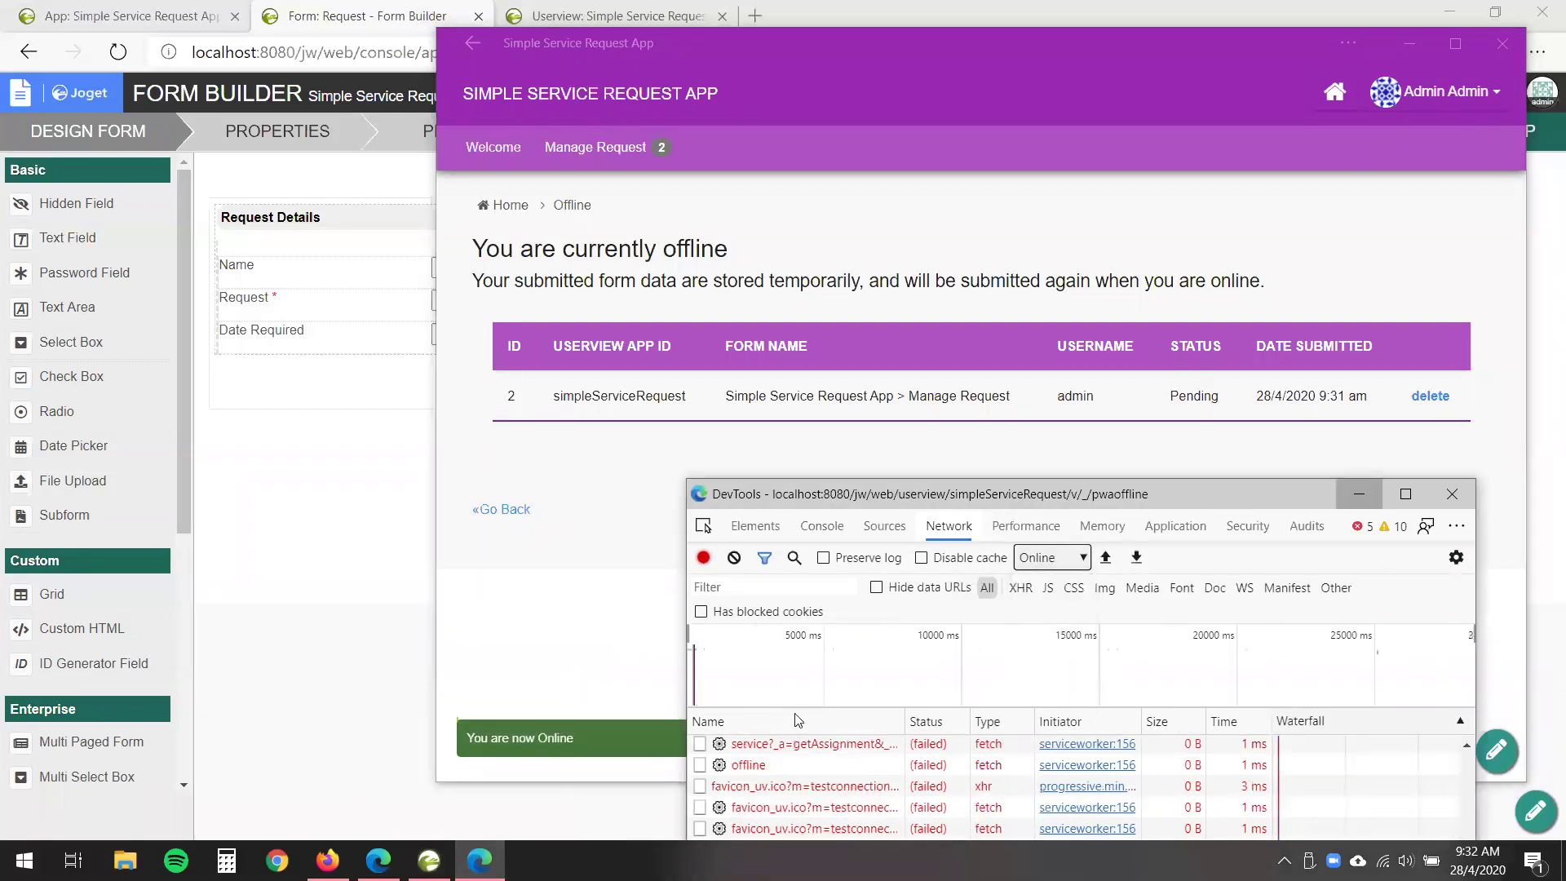
click(636, 767)
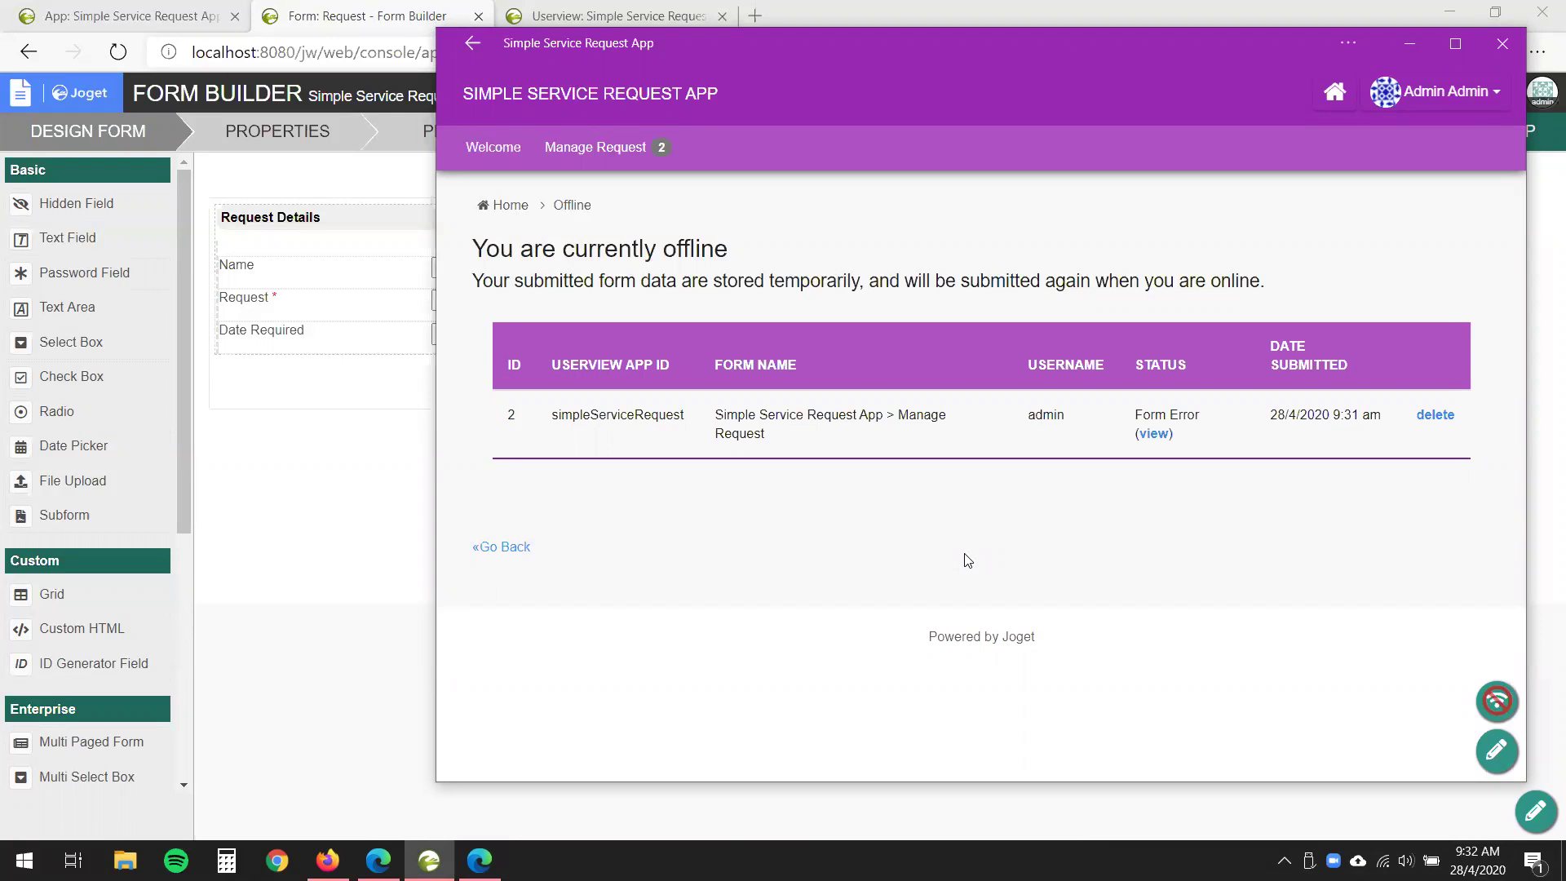
click(1155, 434)
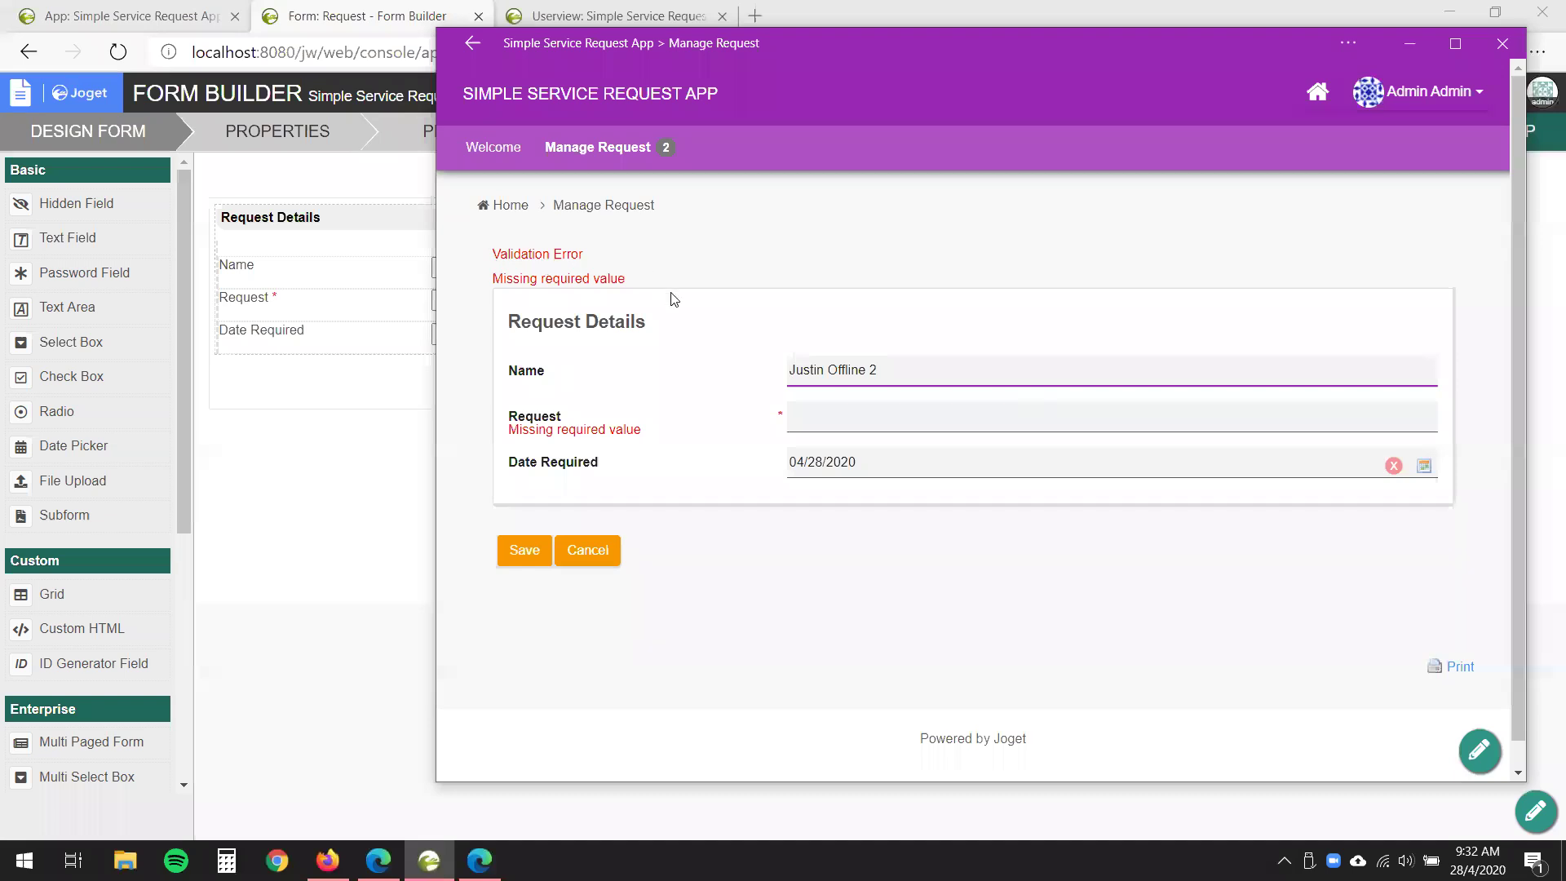
- Fill the missing Request with 'Offline validate', save, and check it in the list
click(884, 421)
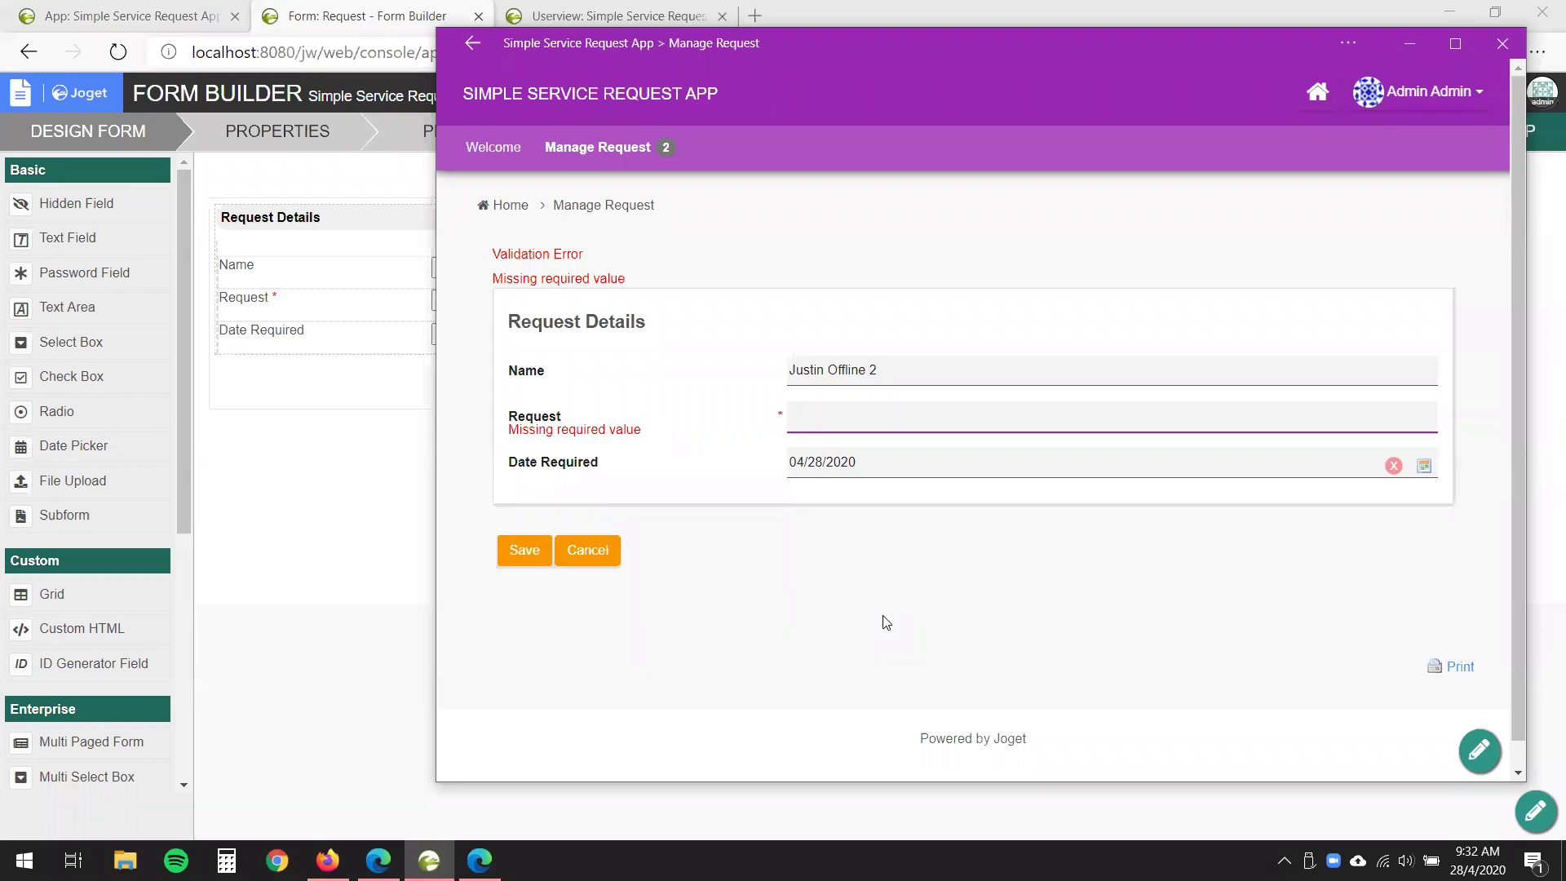
text(Offline validate)
click(886, 622)
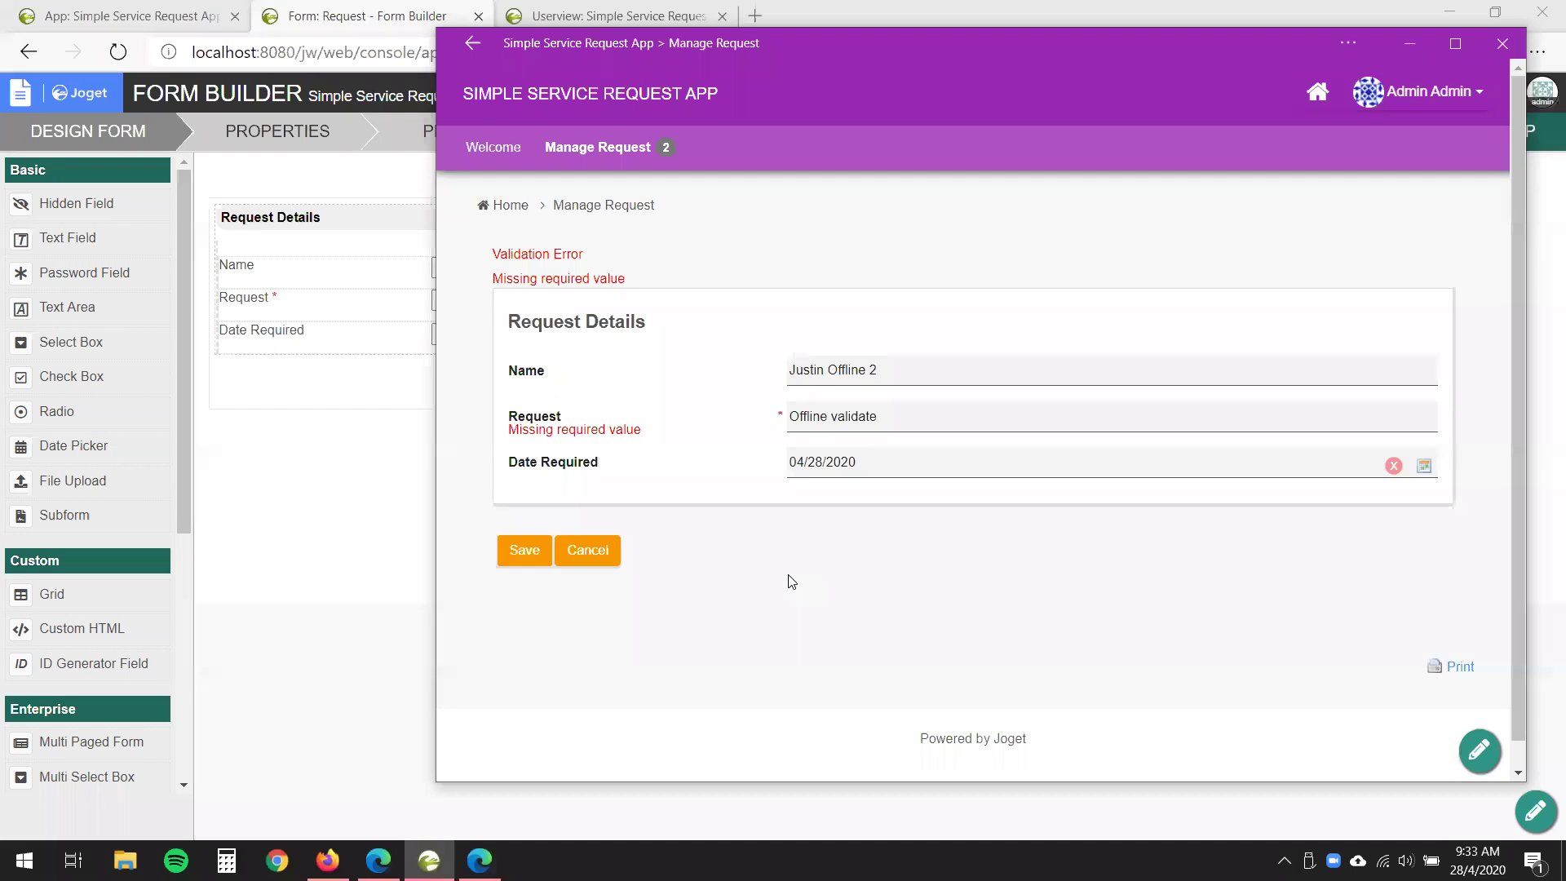
click(511, 568)
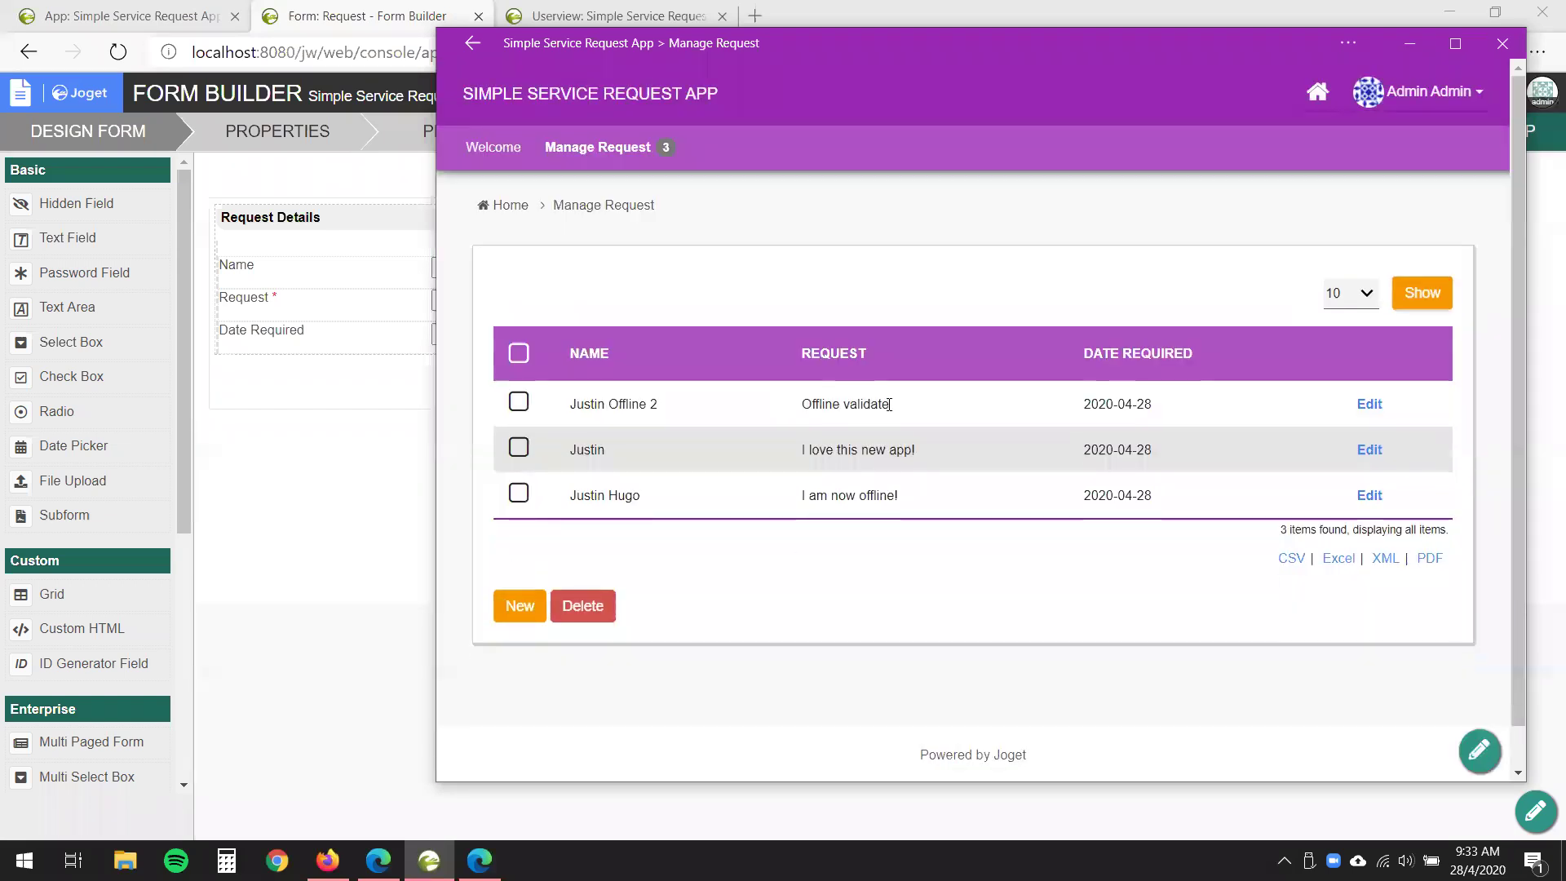
drag(795, 404, 890, 405)
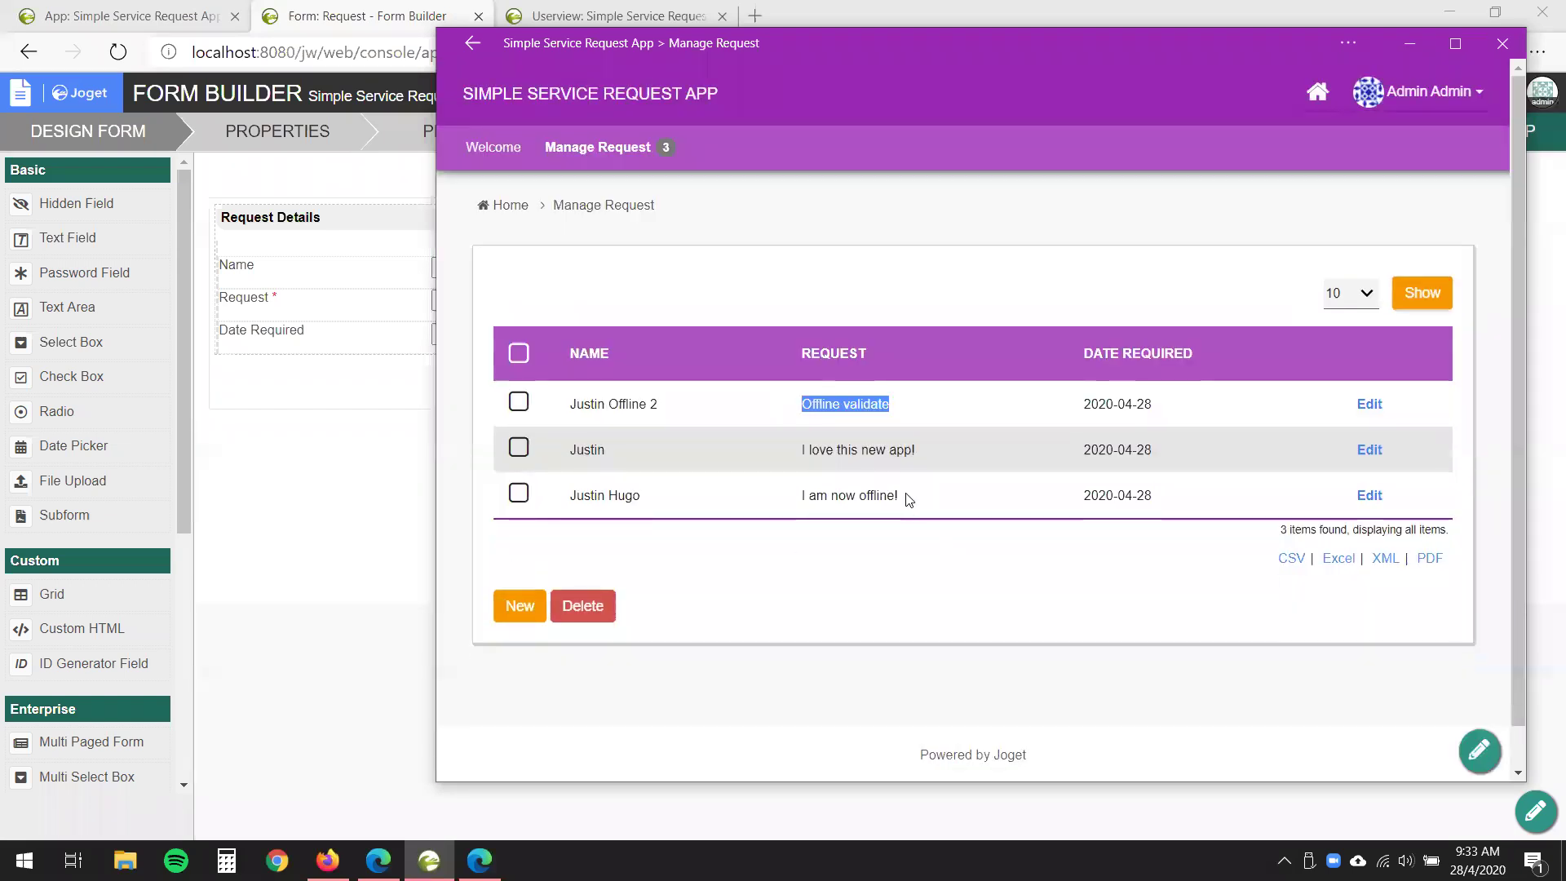
click(948, 573)
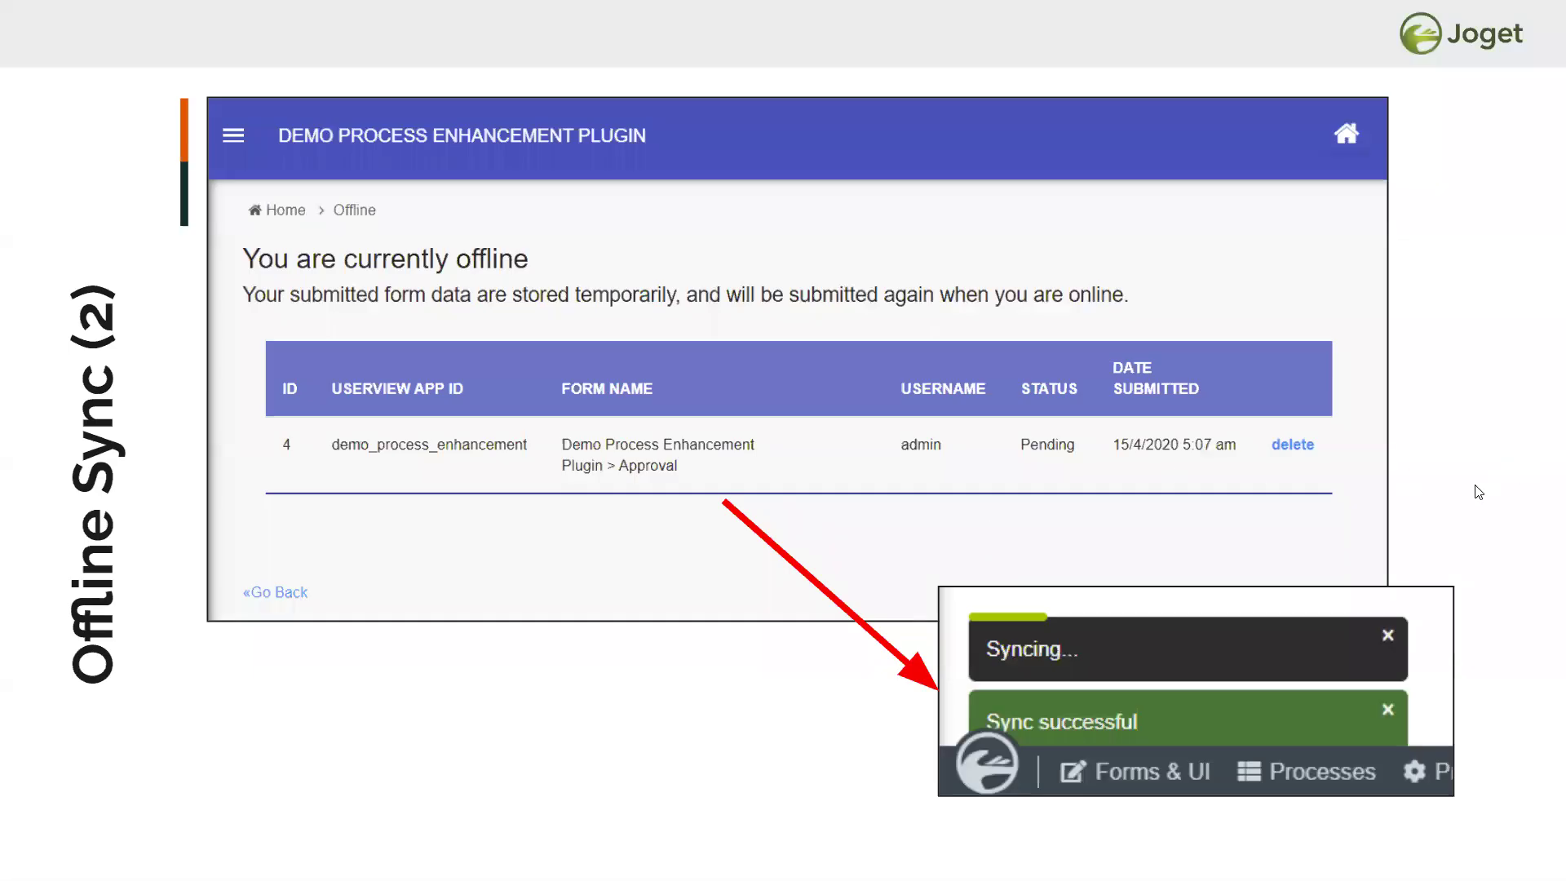
- Advance through the mobile and PC push notification slides to slide 25, the notification video sample
key(Right)
key(Right)
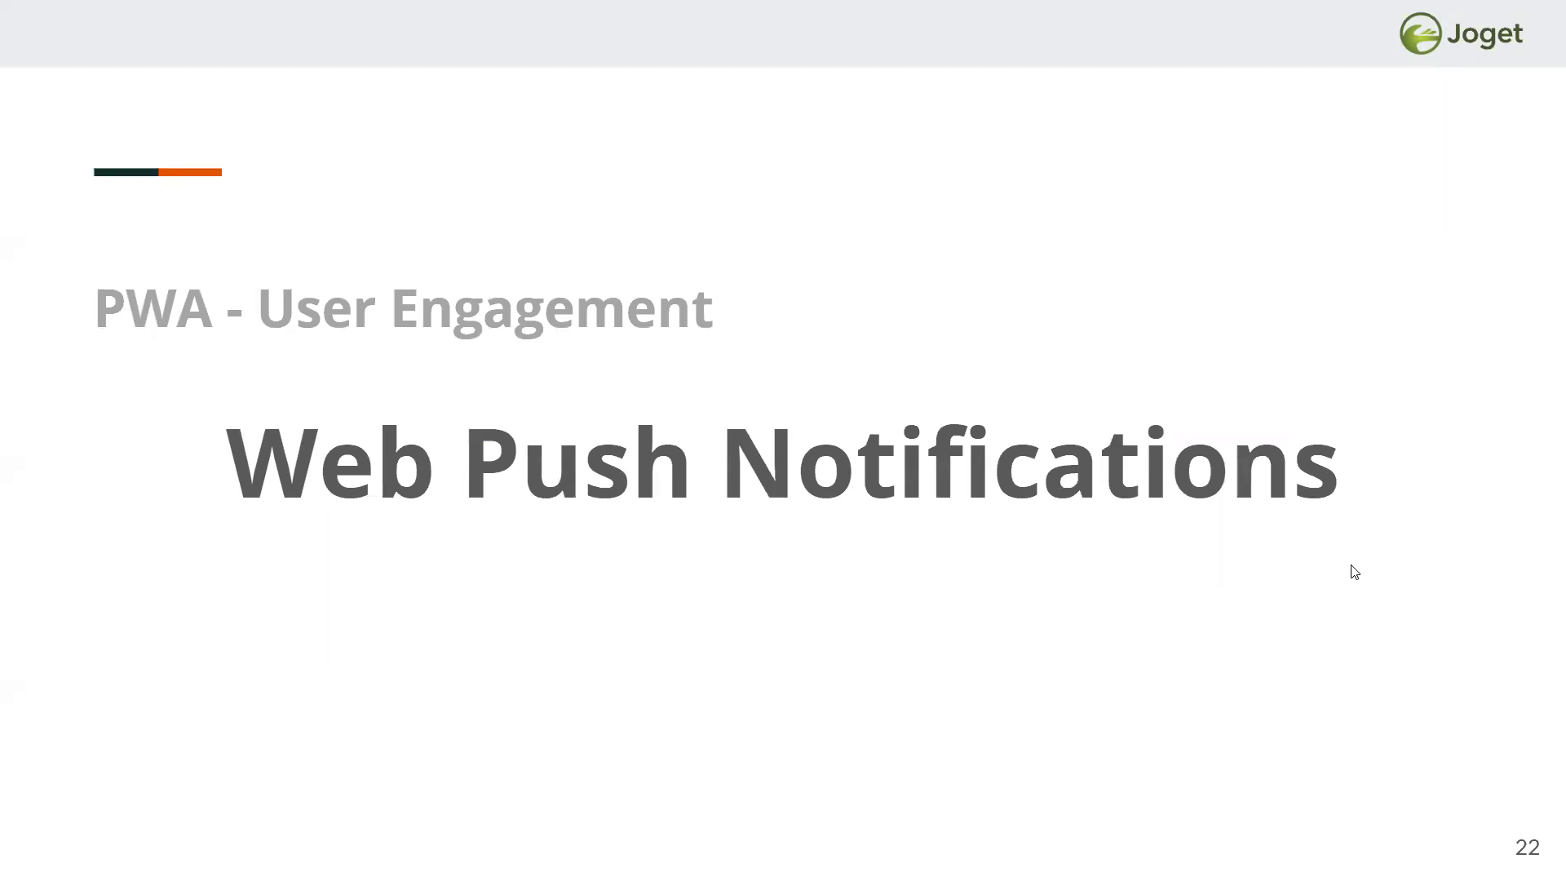
key(Right)
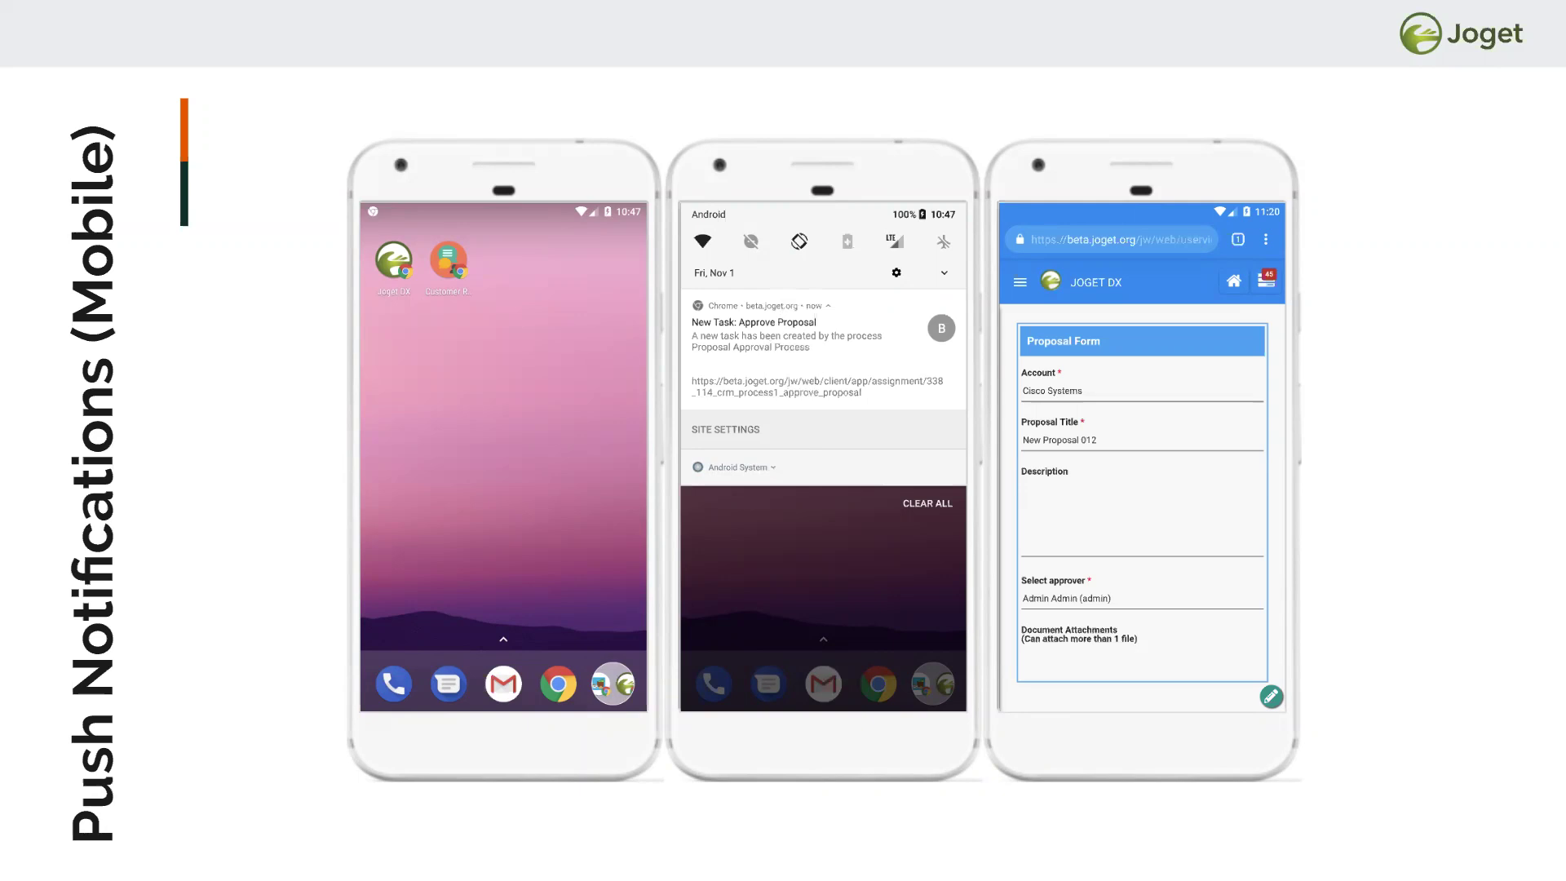
click(1485, 535)
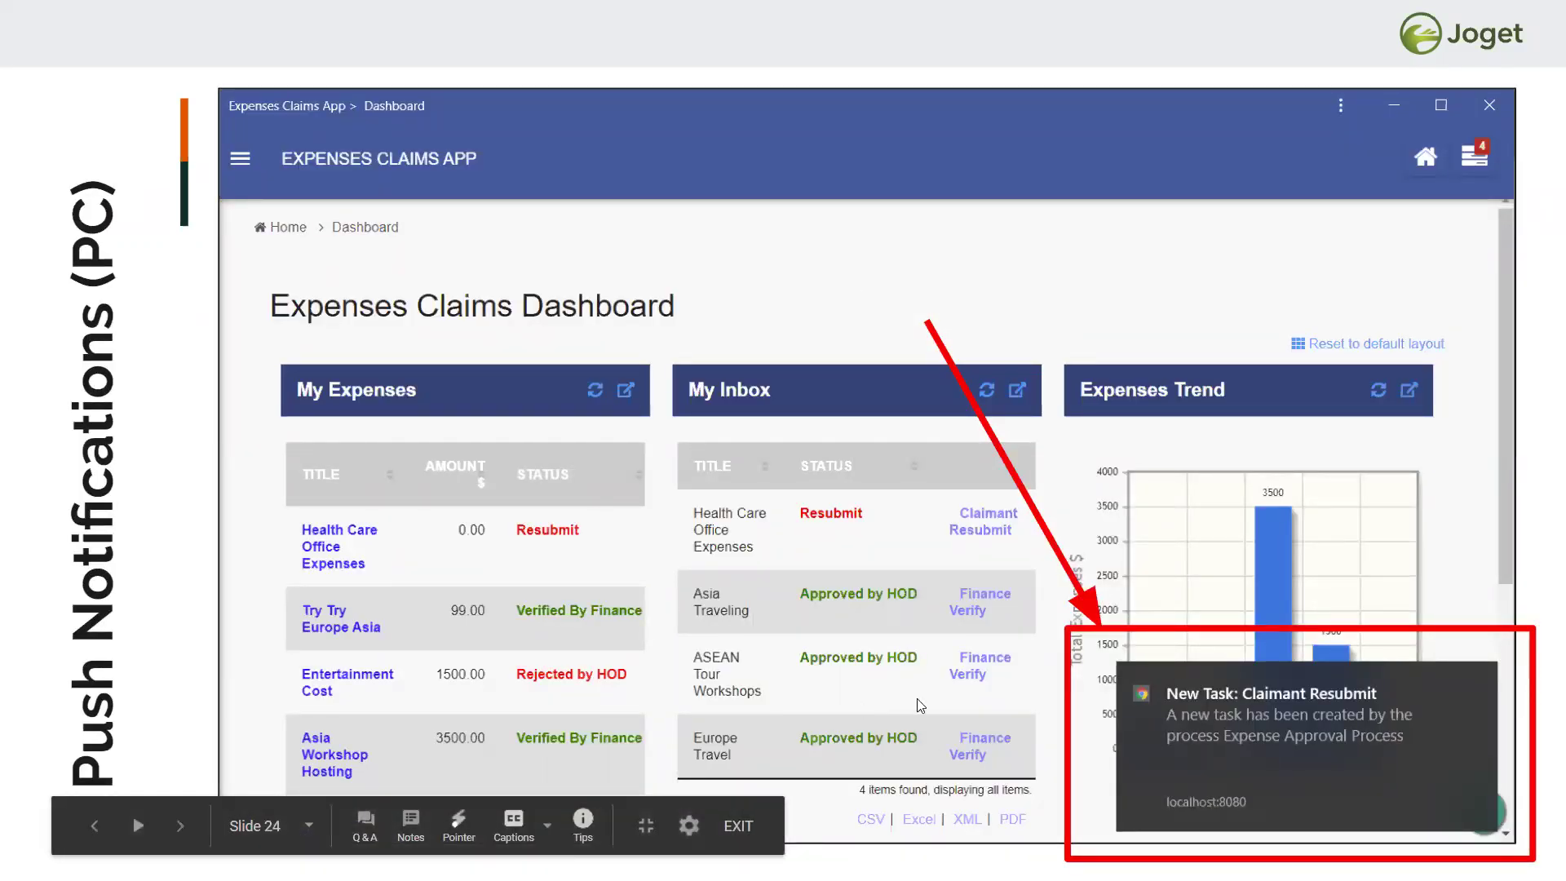
click(1541, 540)
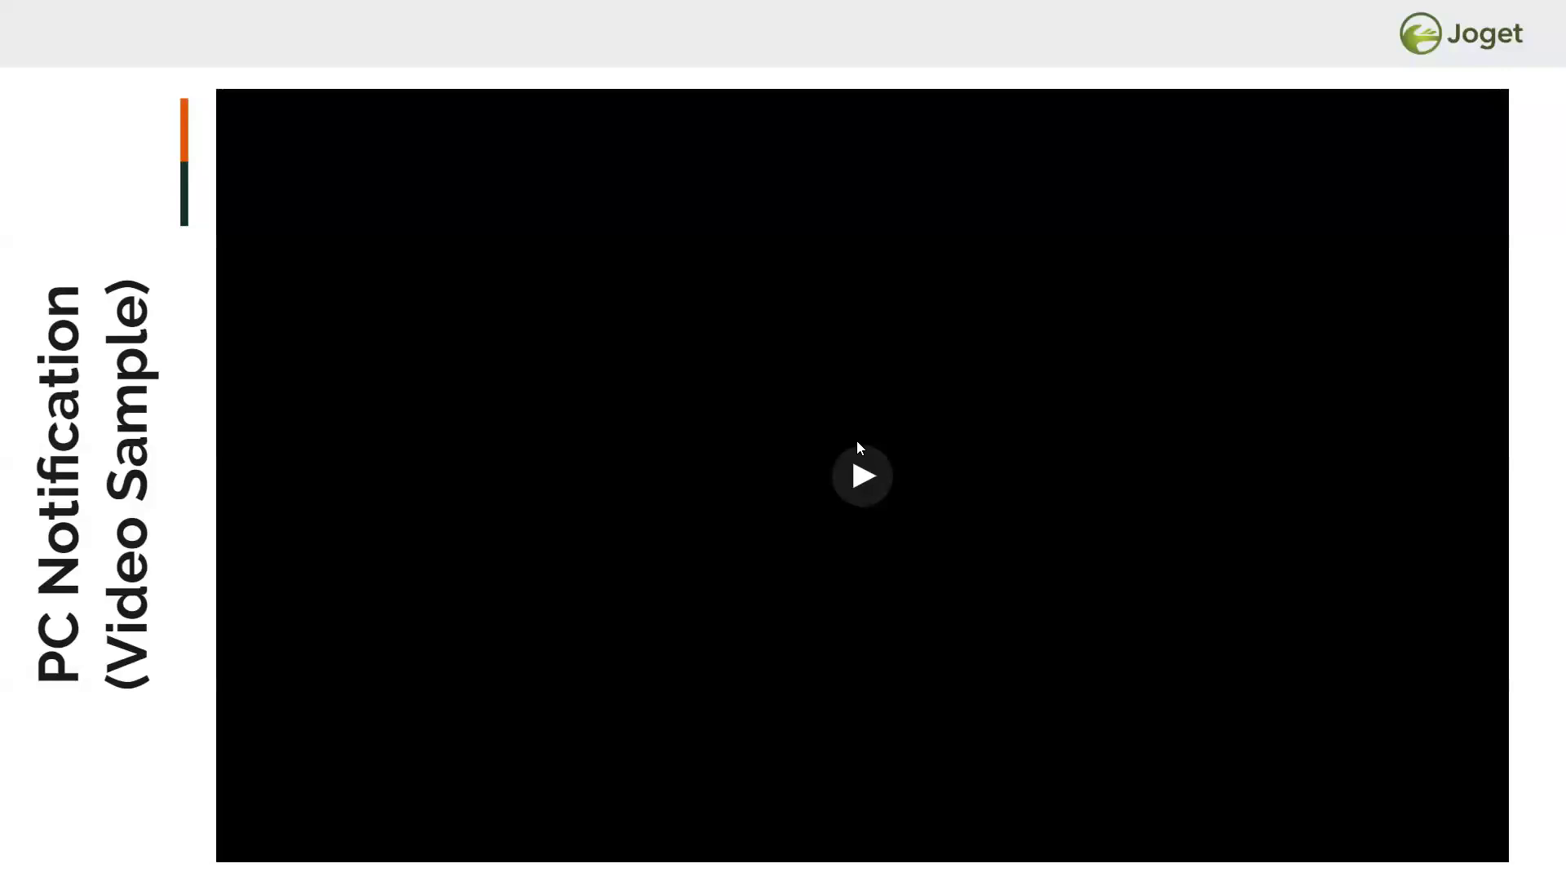
- Start the PC notification sample video, pause it, and review its quality settings
click(863, 479)
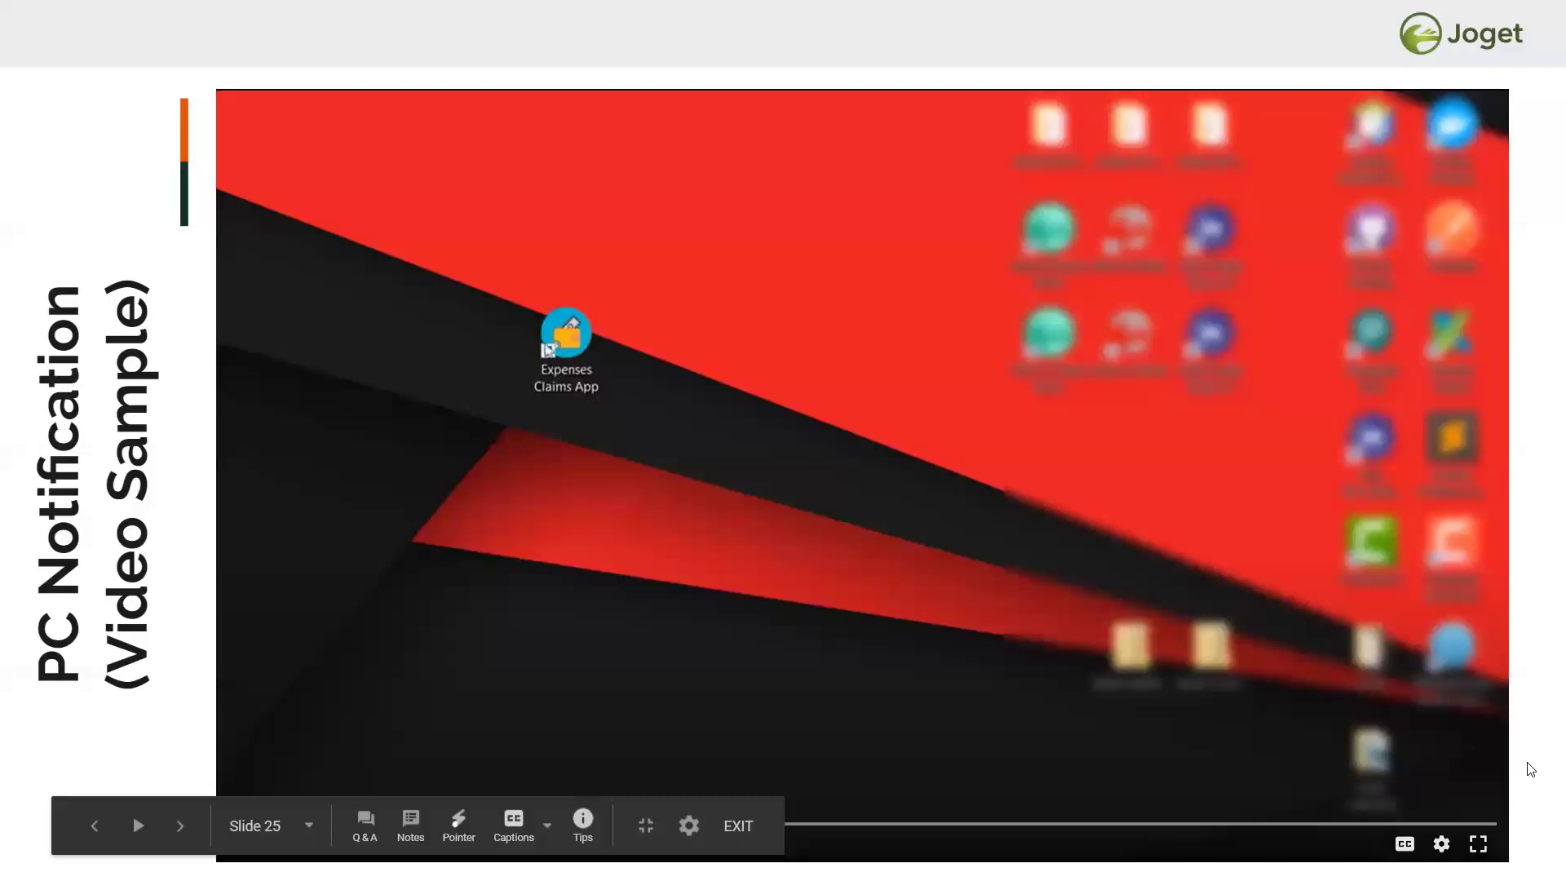
click(845, 523)
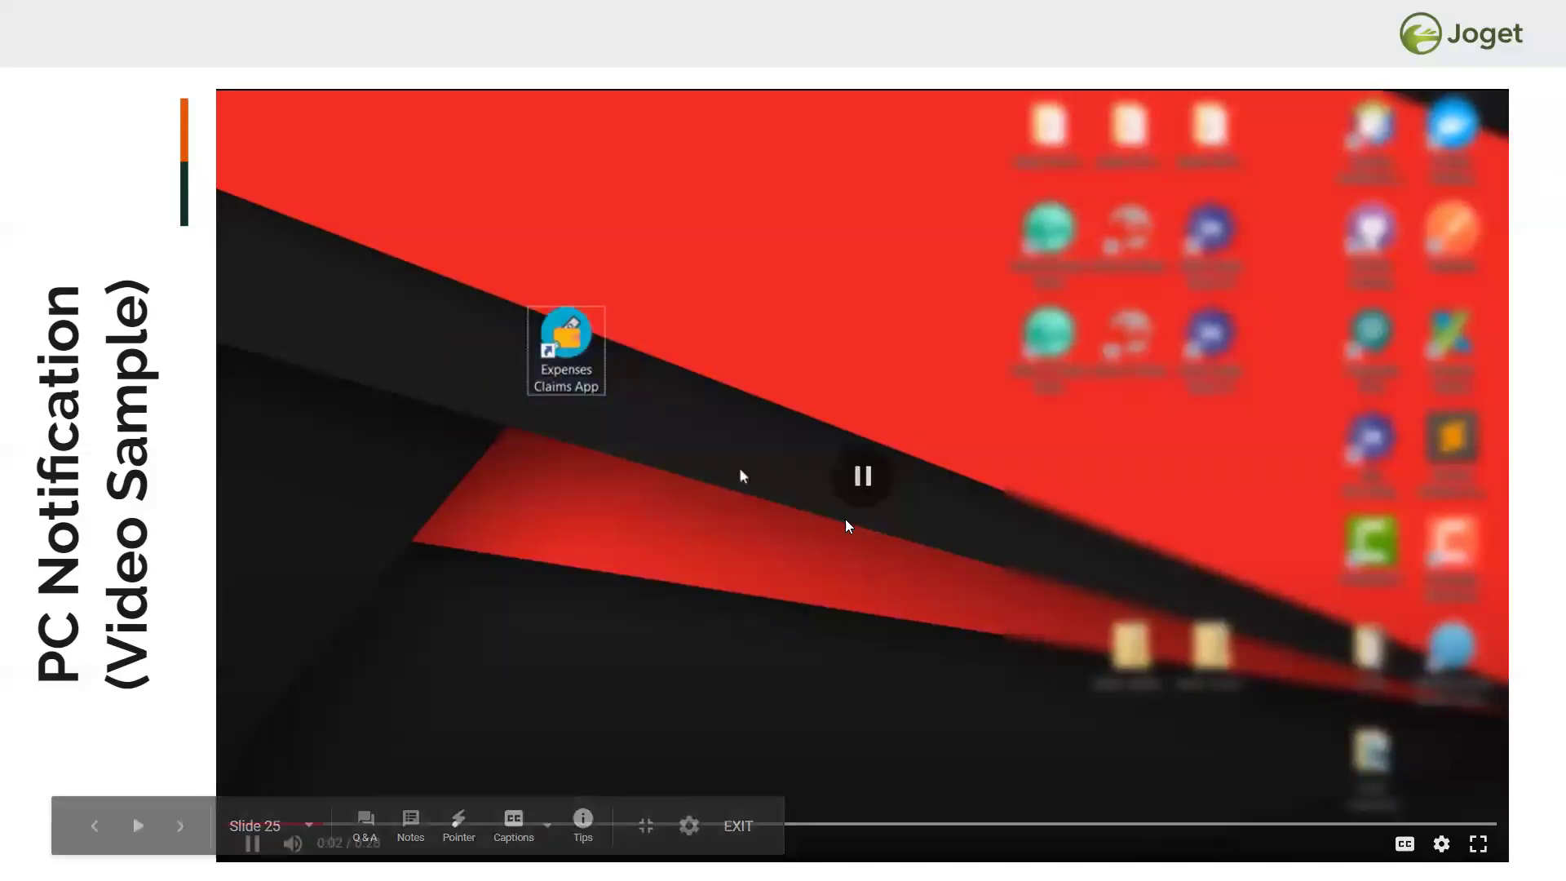
click(1441, 844)
click(1416, 782)
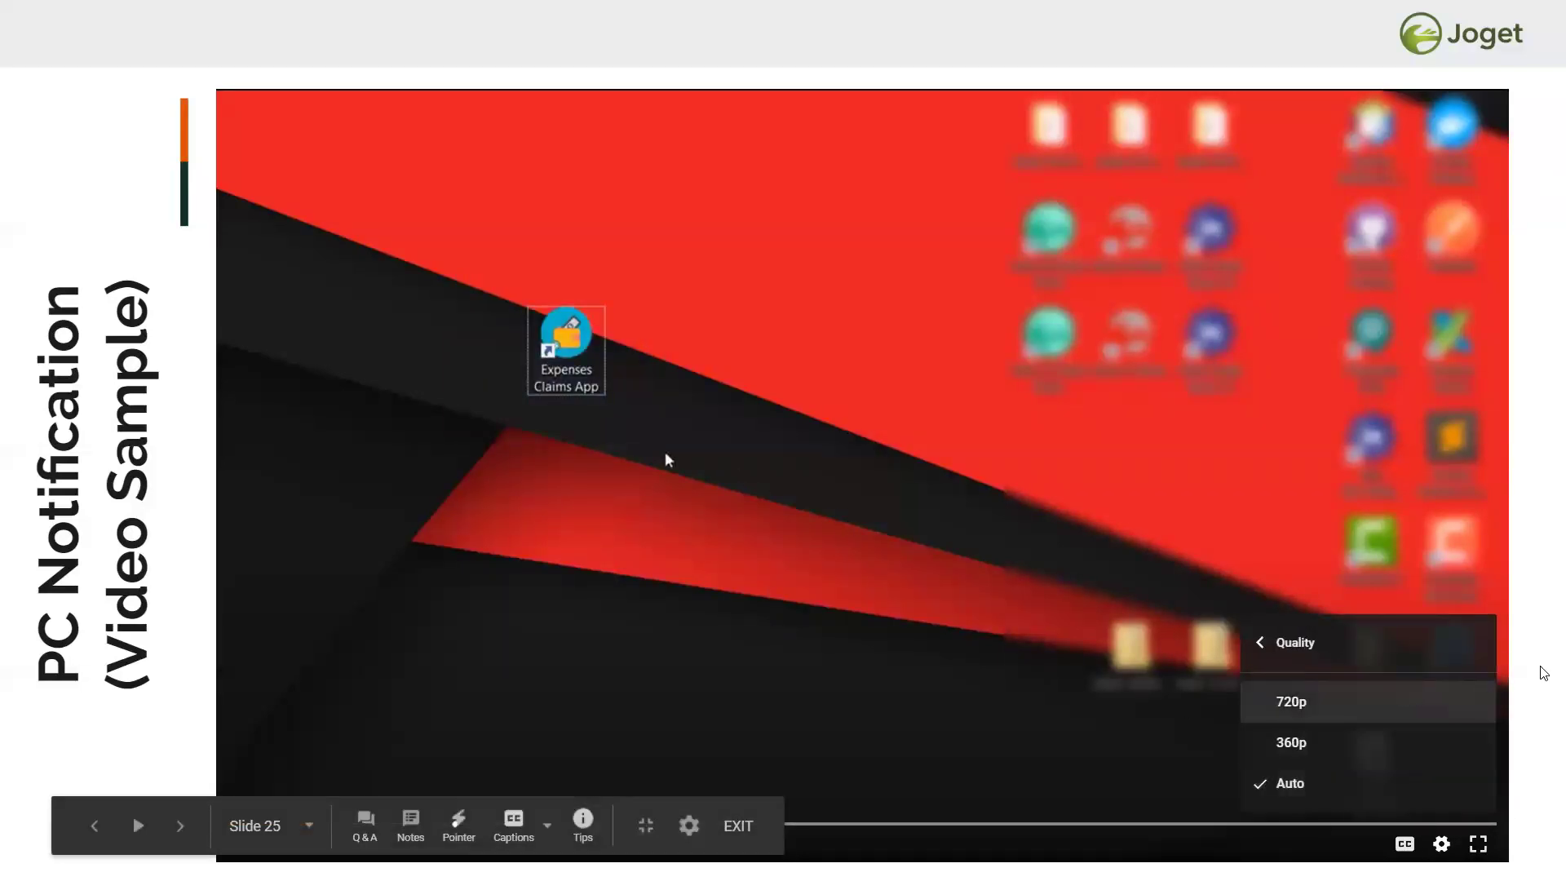
click(825, 454)
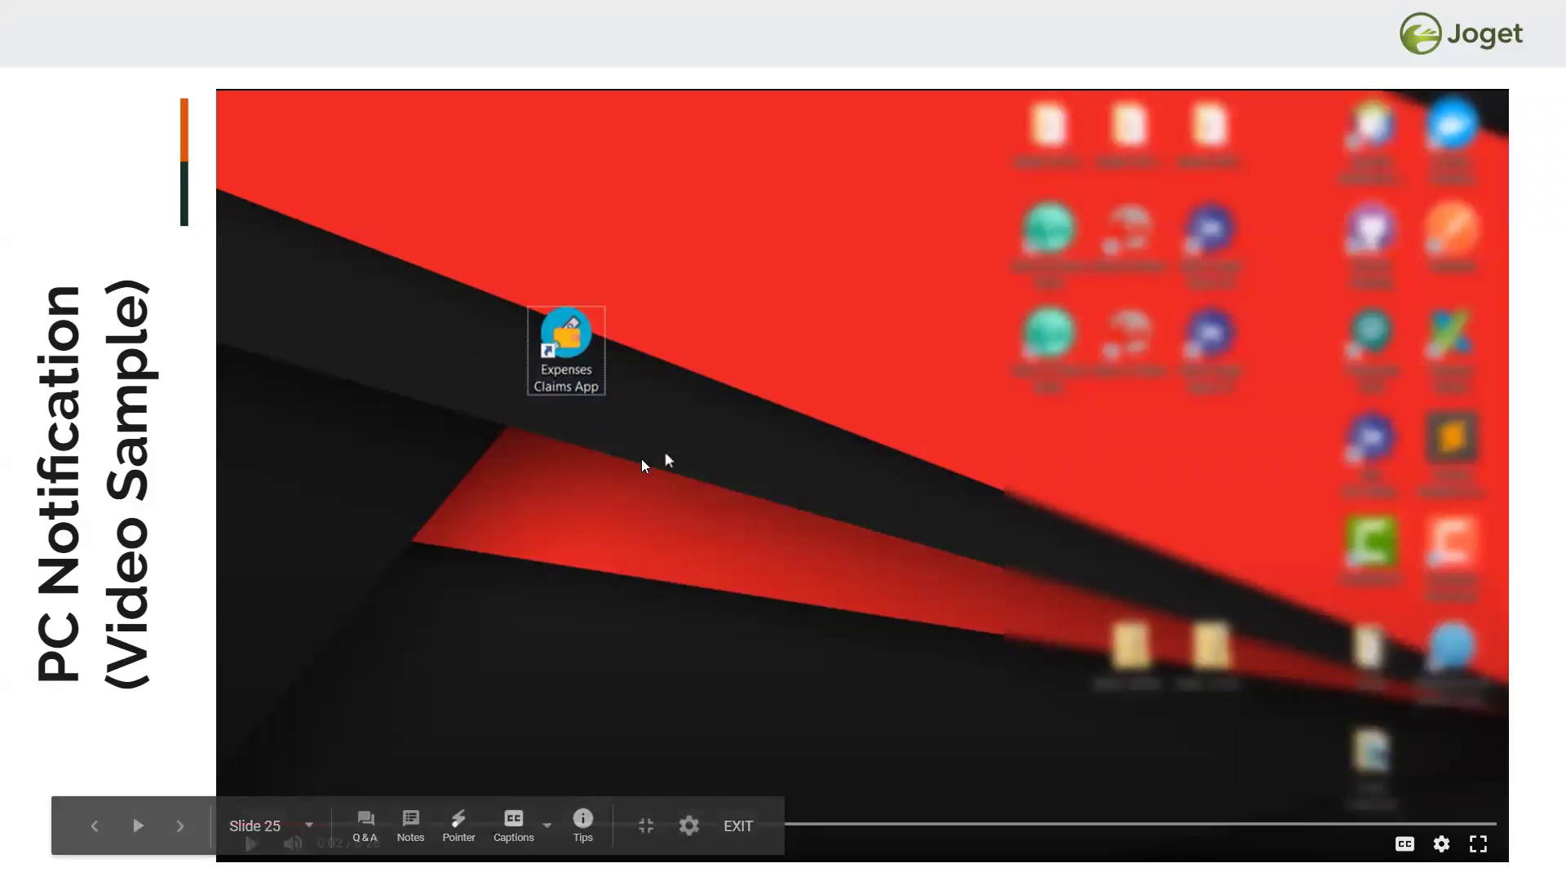
- Play the sample video through, then move on to slide 26, 'Process Enhancement Plugin'
key(Right)
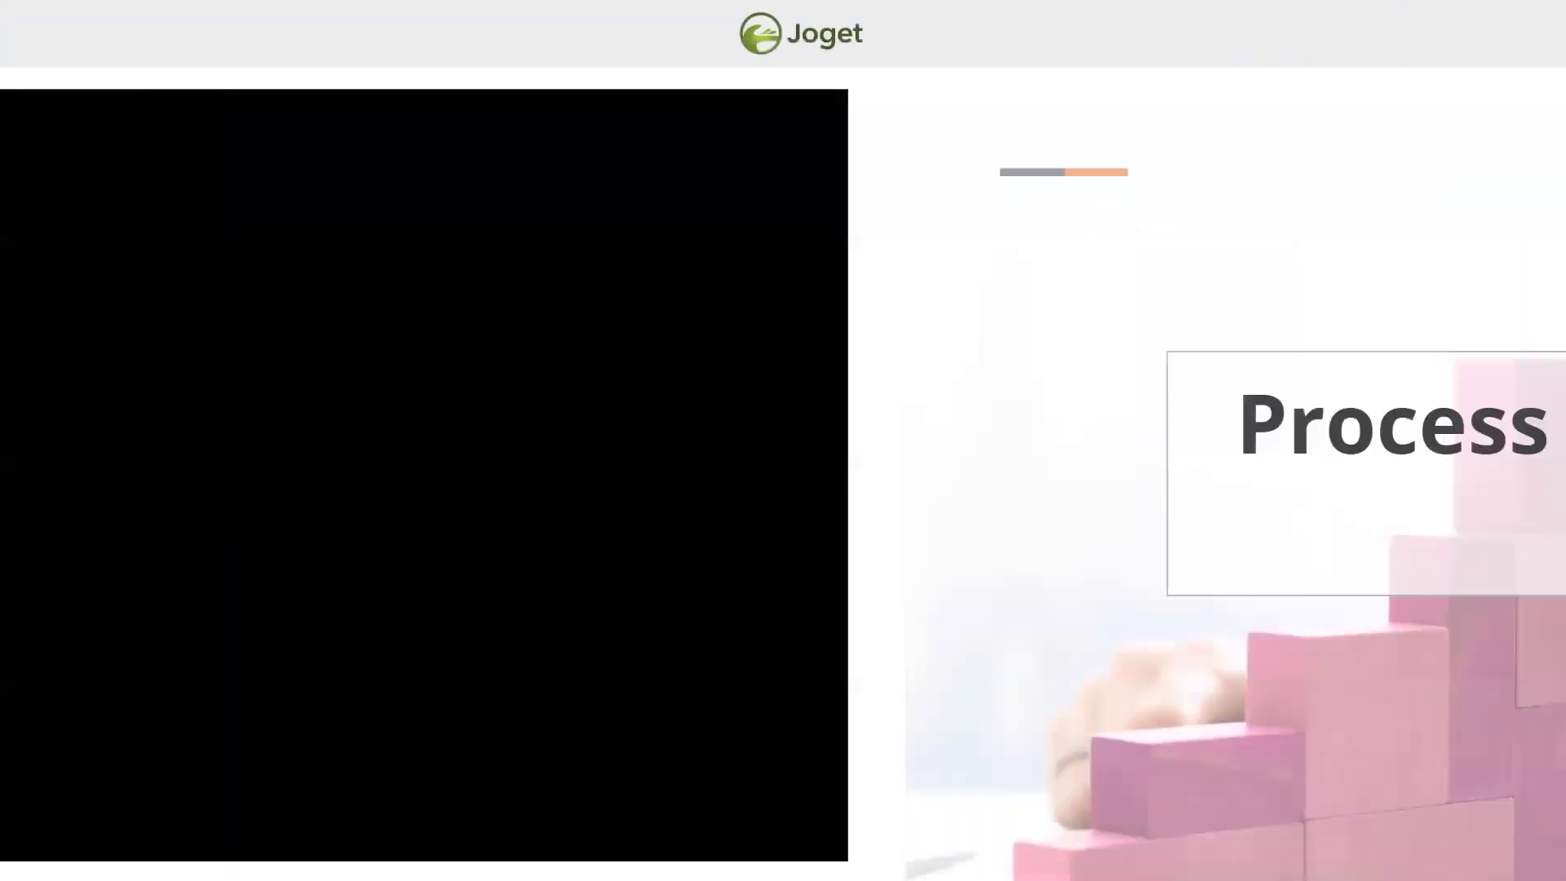
key(Right)
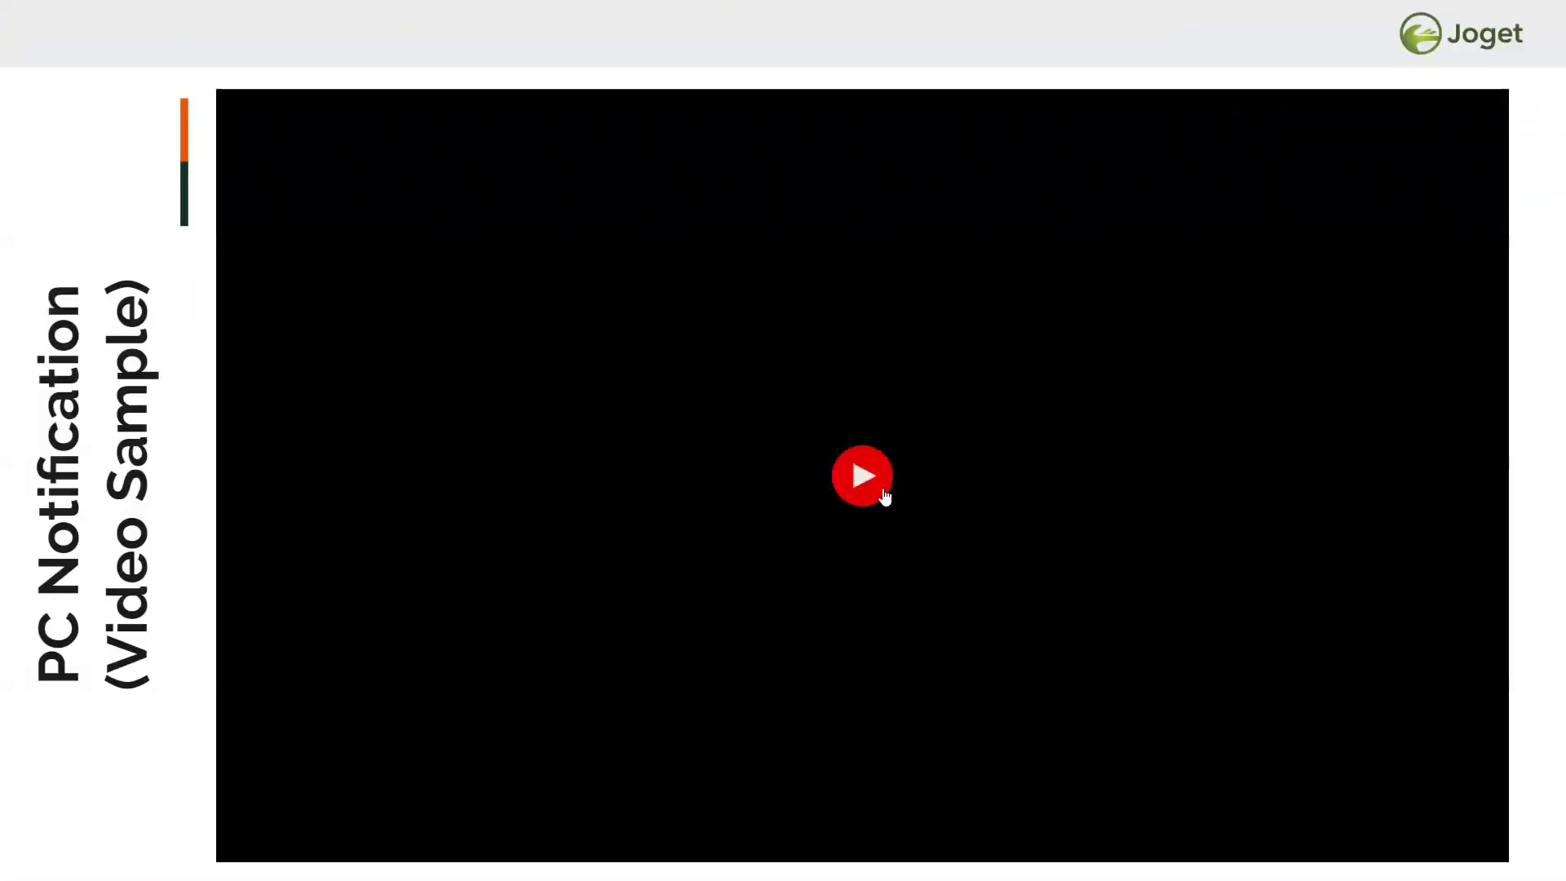
click(858, 473)
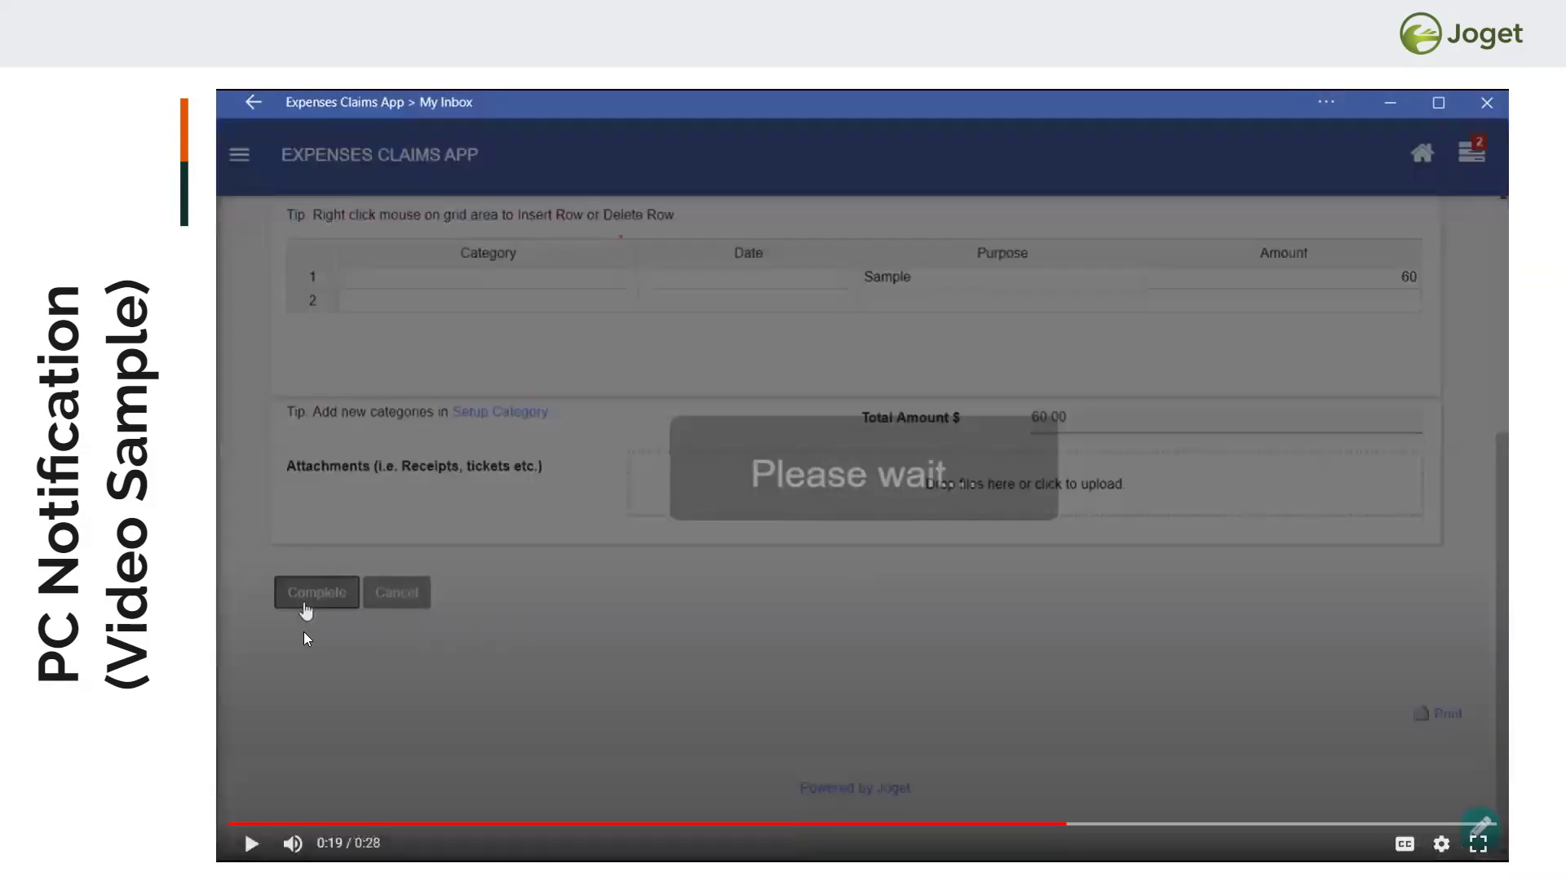
click(852, 544)
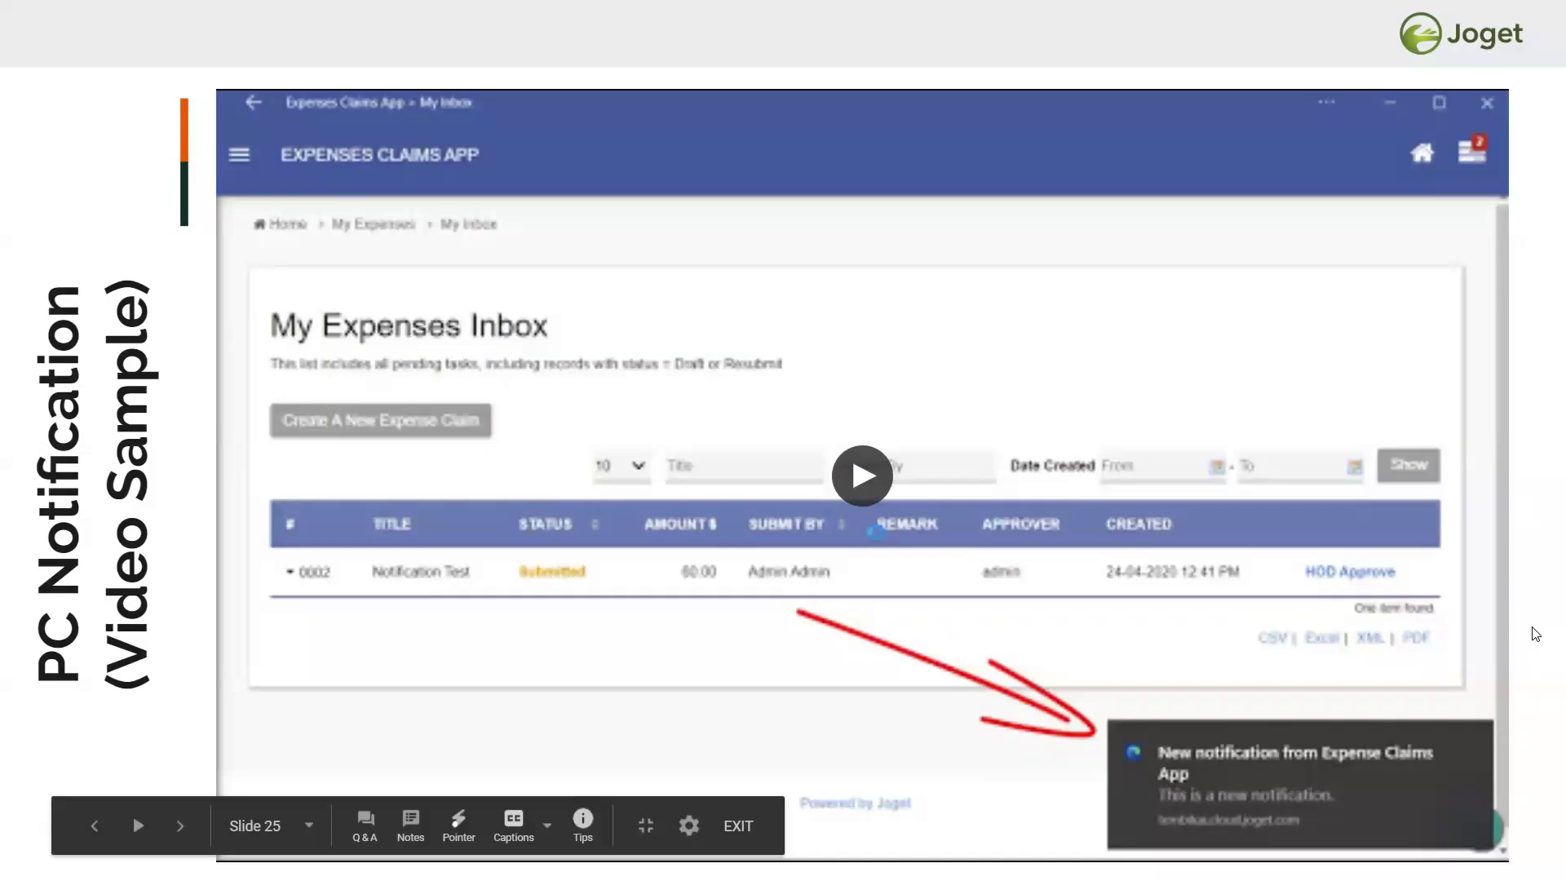
click(1533, 627)
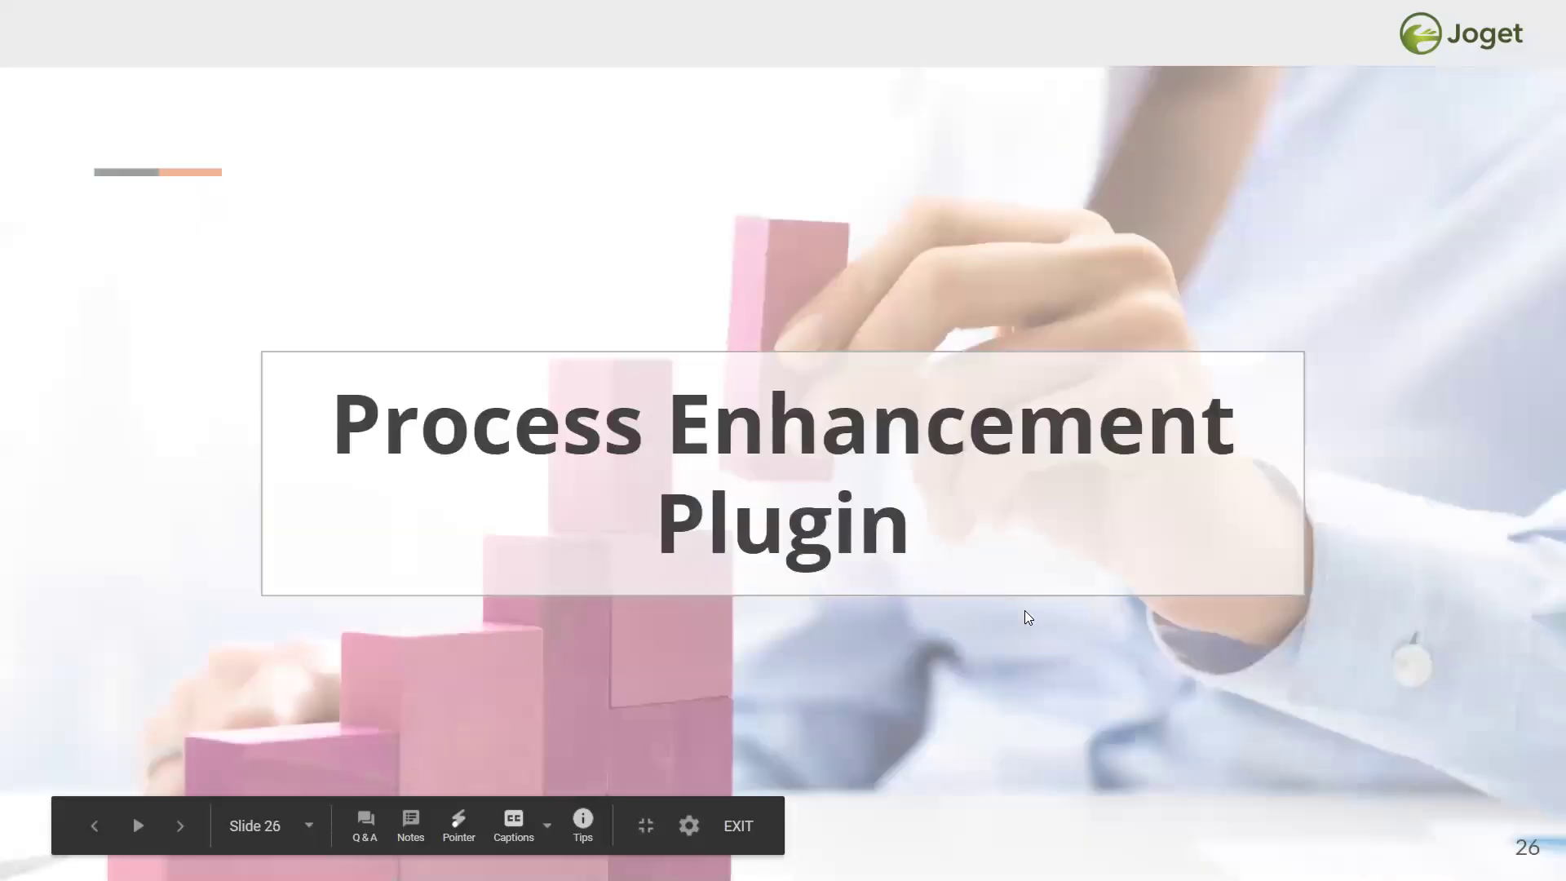
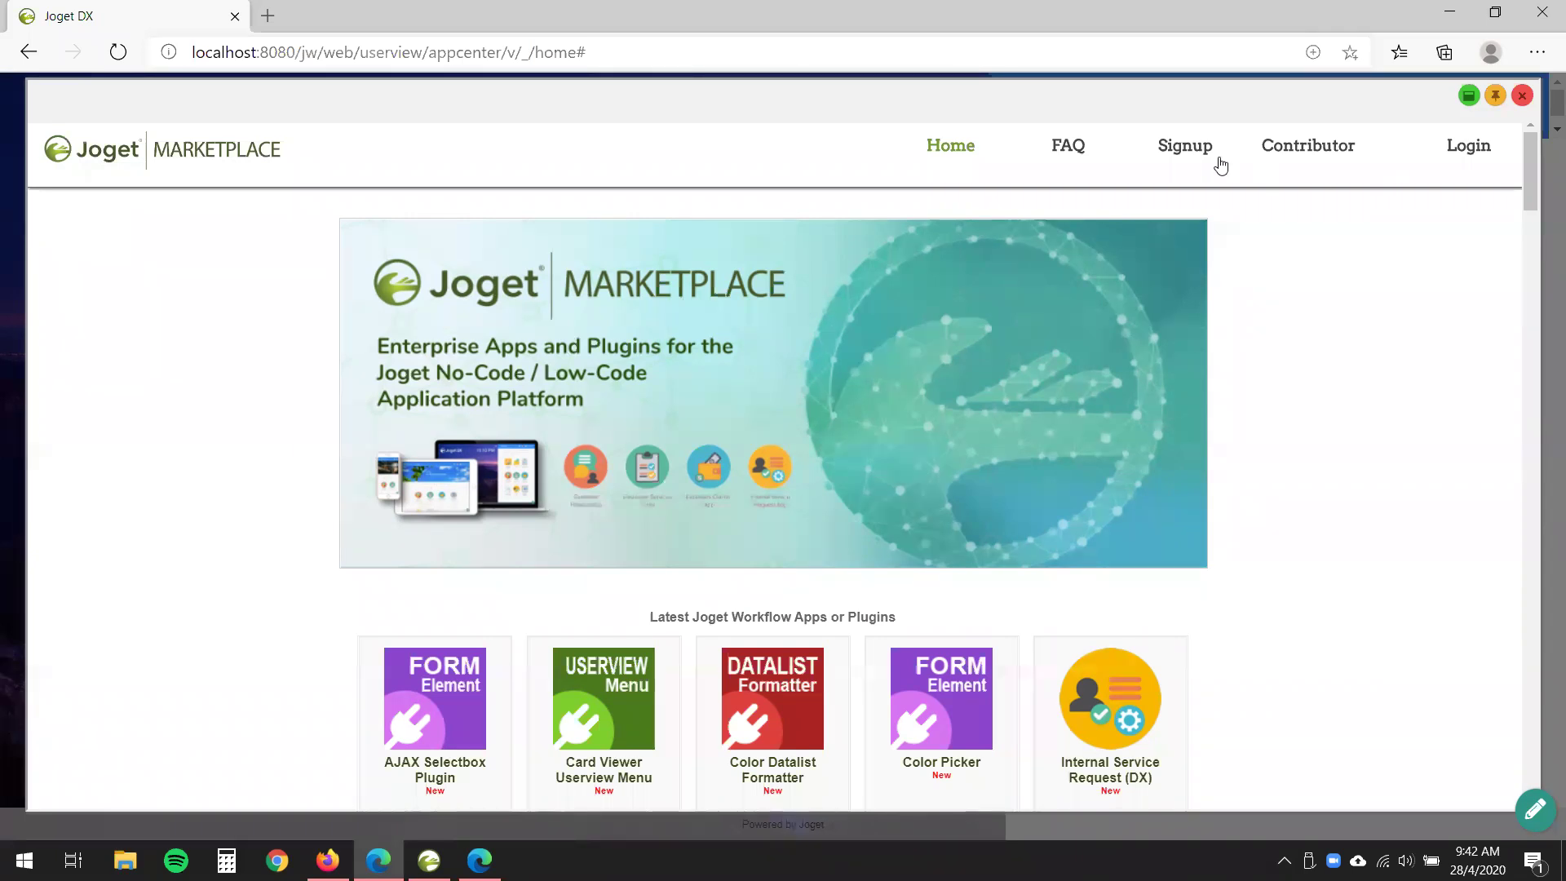
- Sign in to the Joget Marketplace with the account username and password, declining Edge's save-password offer
click(1470, 148)
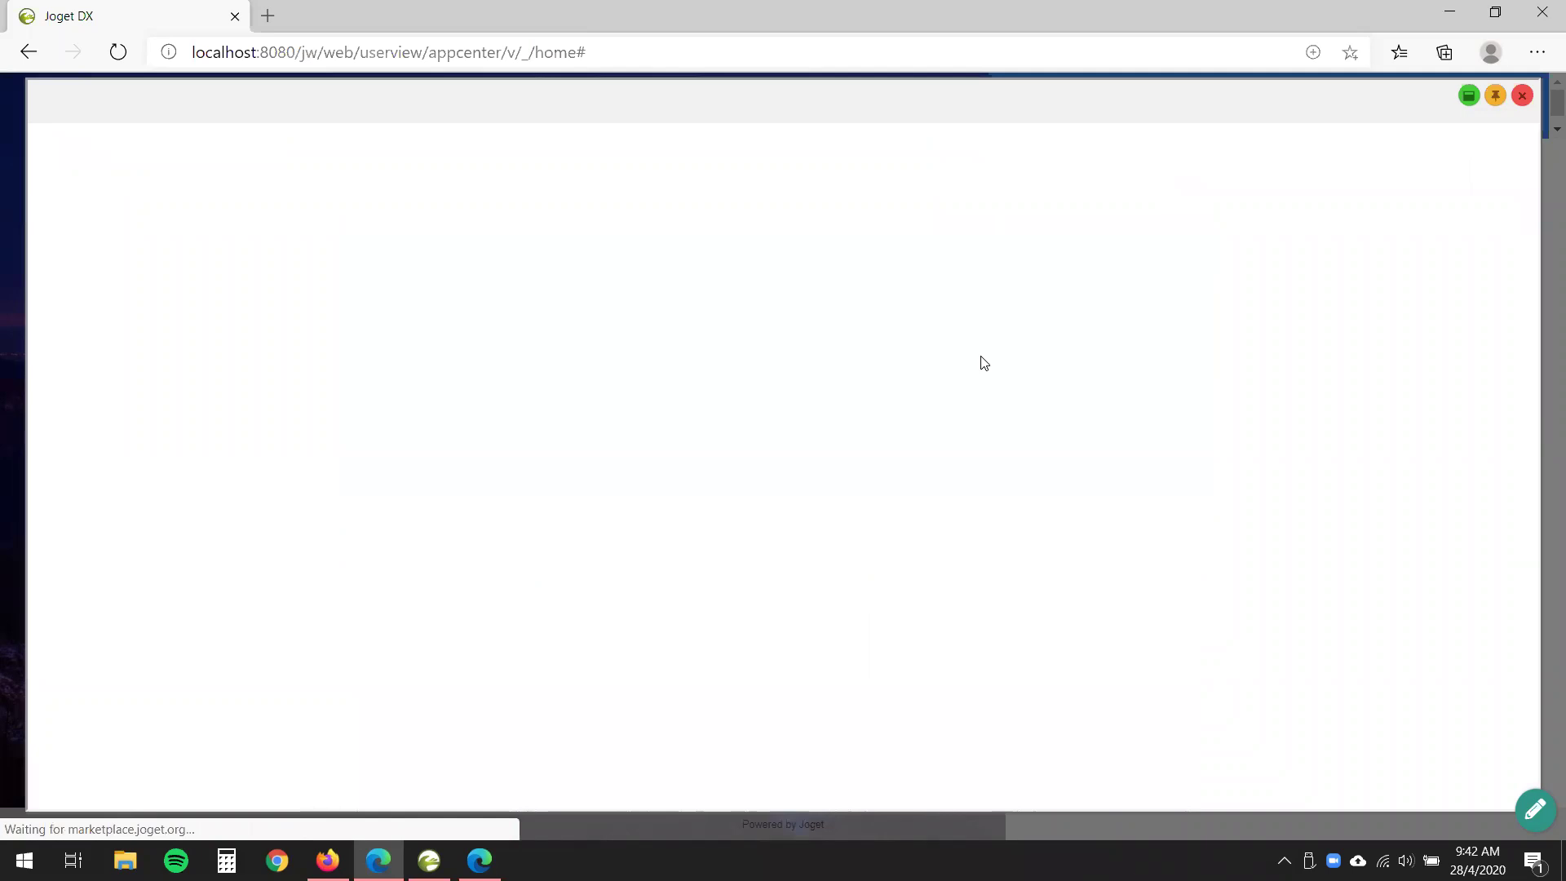
text(justinjoget)
key(Tab)
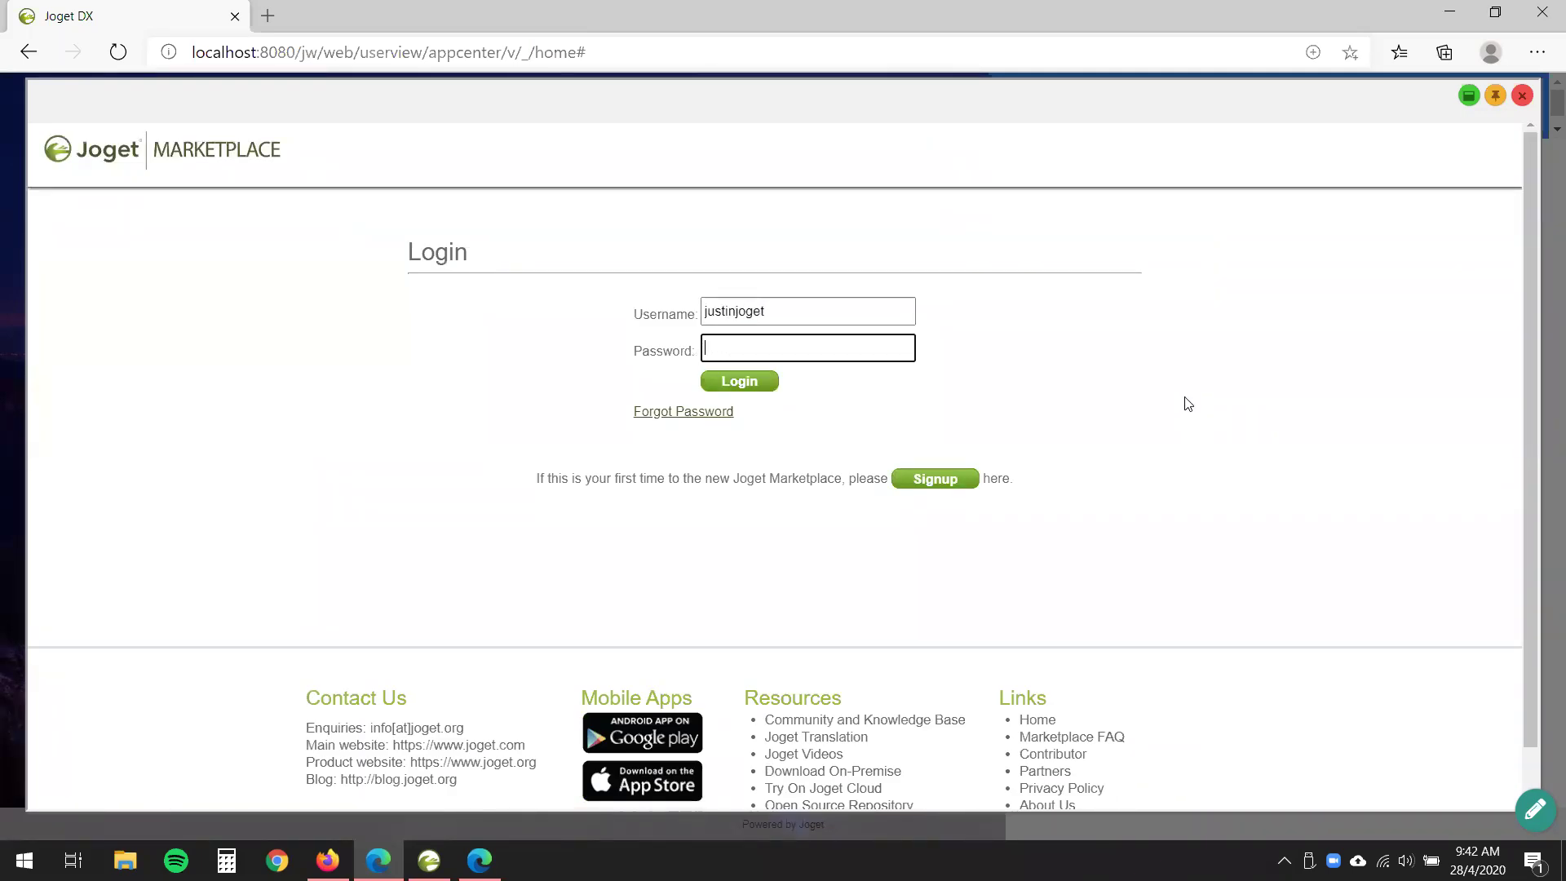
text(***)
click(740, 381)
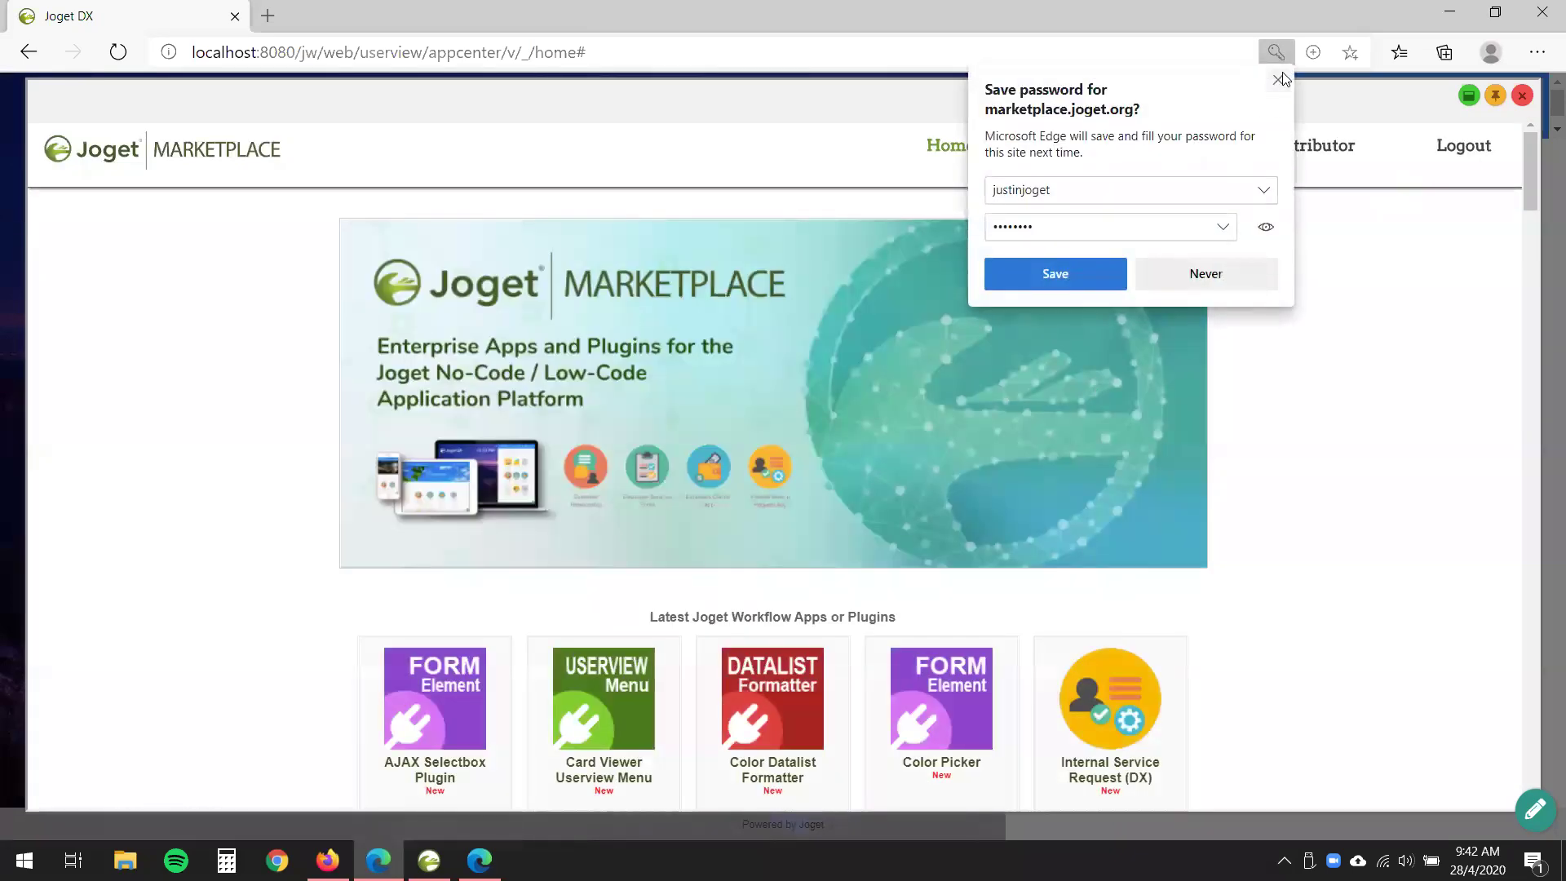
click(1279, 79)
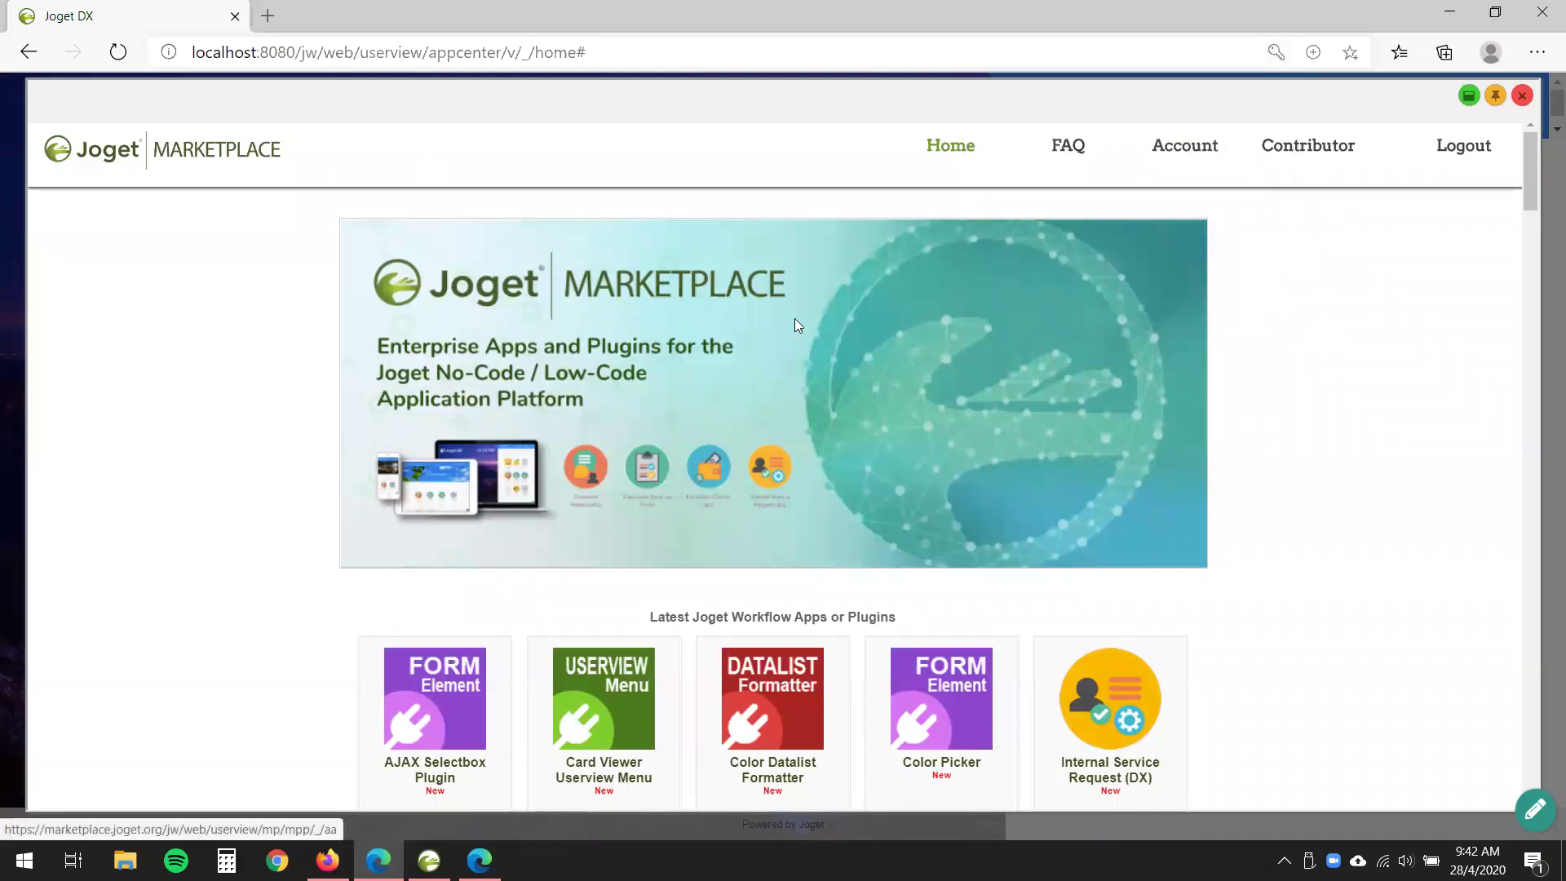
- Open the Process Enhancement Plugin DX details page and highlight its list of included plugins
scroll(962, 522, down, 5)
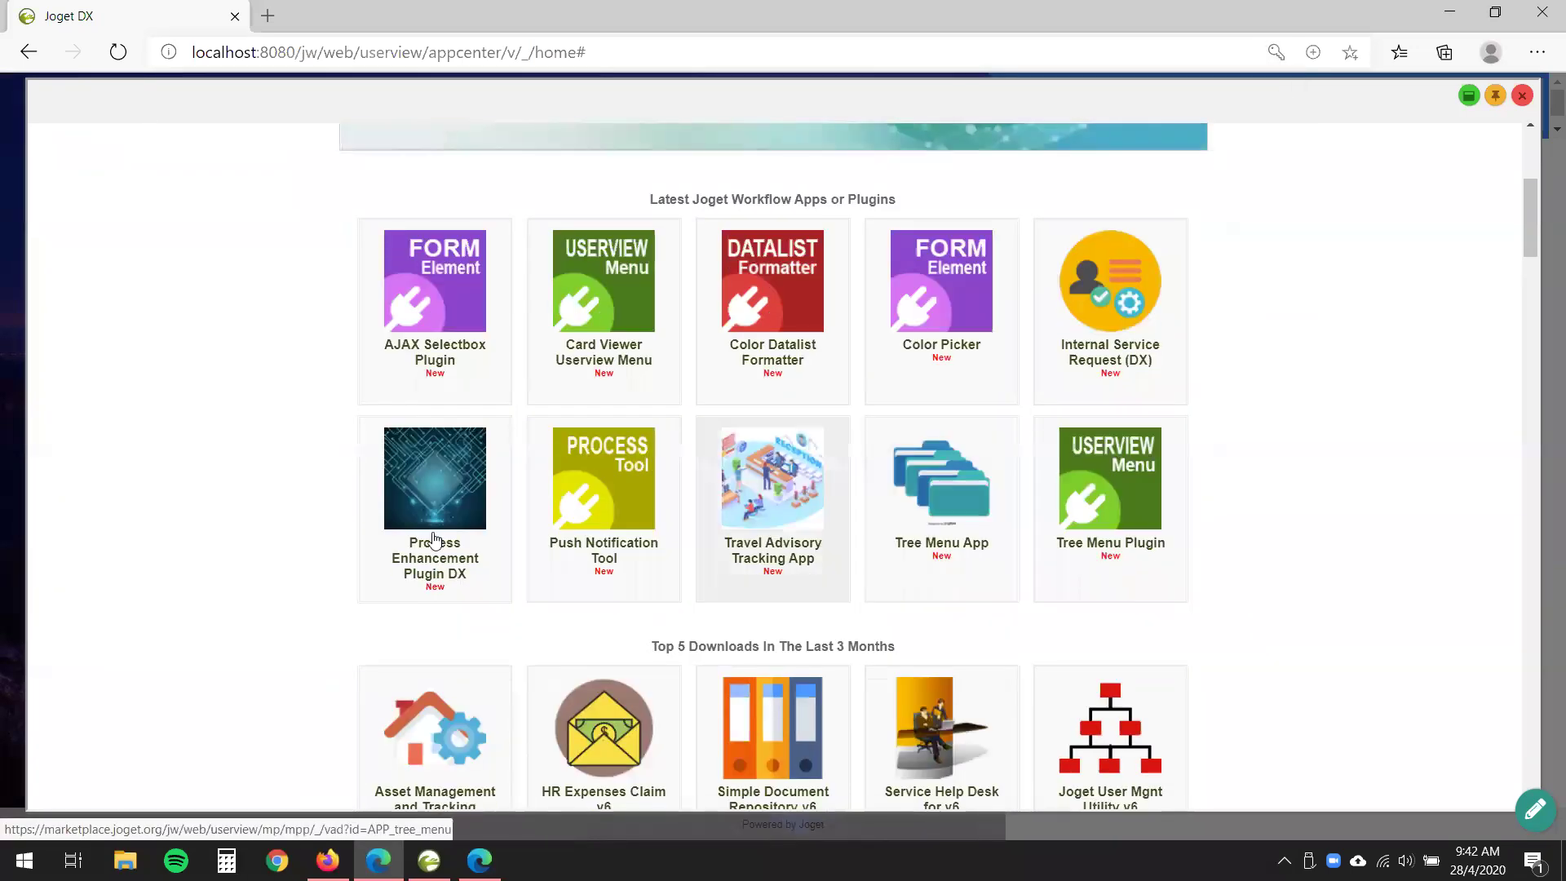
mouse_move(400, 557)
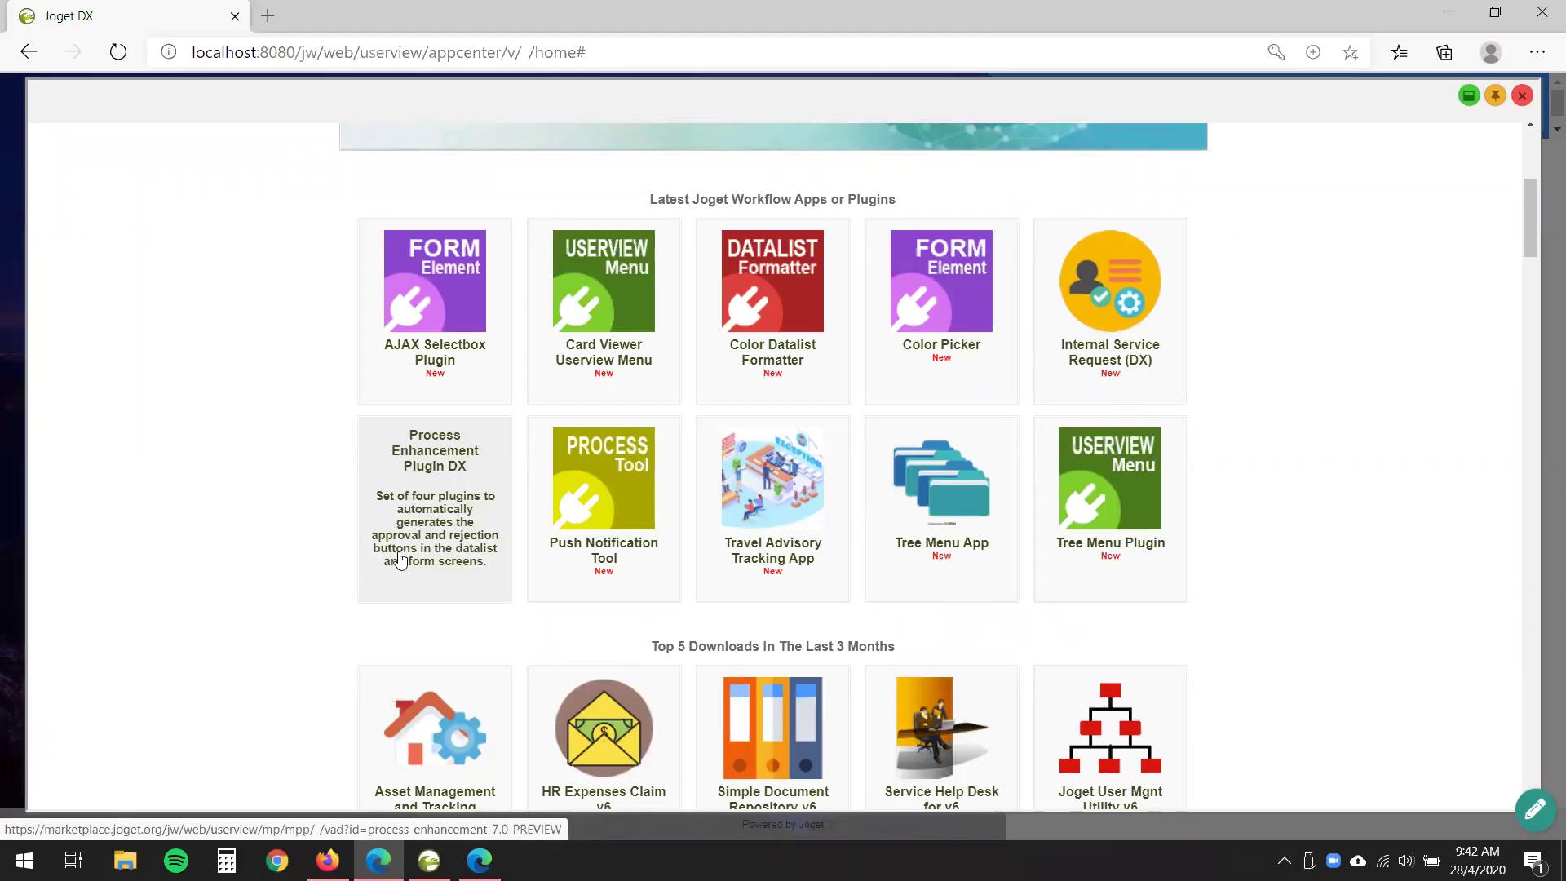
click(433, 515)
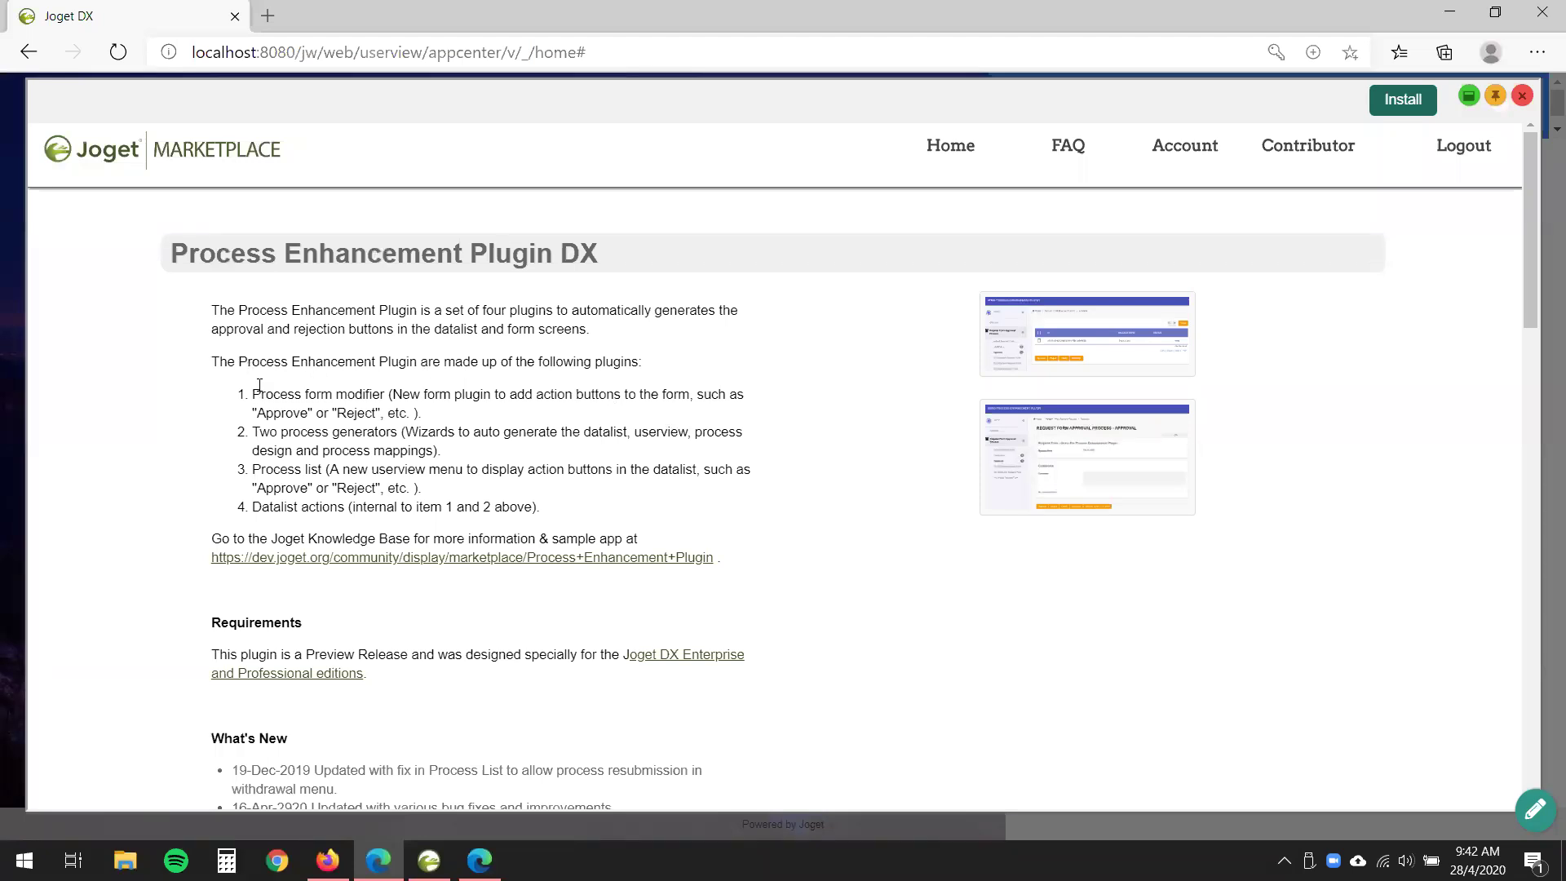
drag(262, 395, 571, 507)
- Install Process Enhancement Plugin DX, confirm the download and success prompts, and close the Marketplace
click(546, 518)
click(1398, 106)
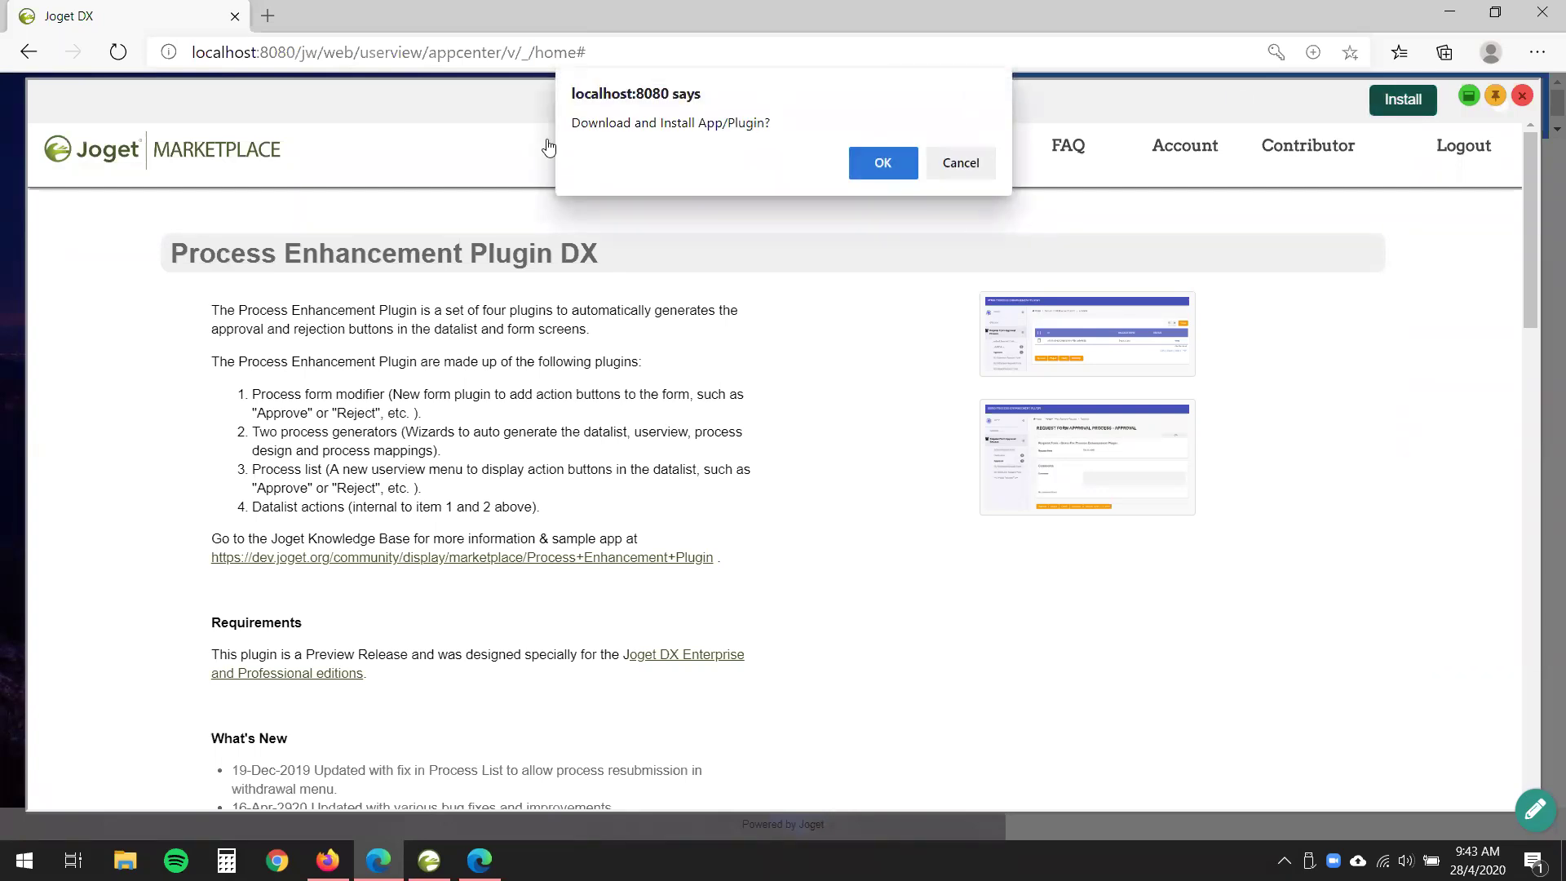
click(892, 166)
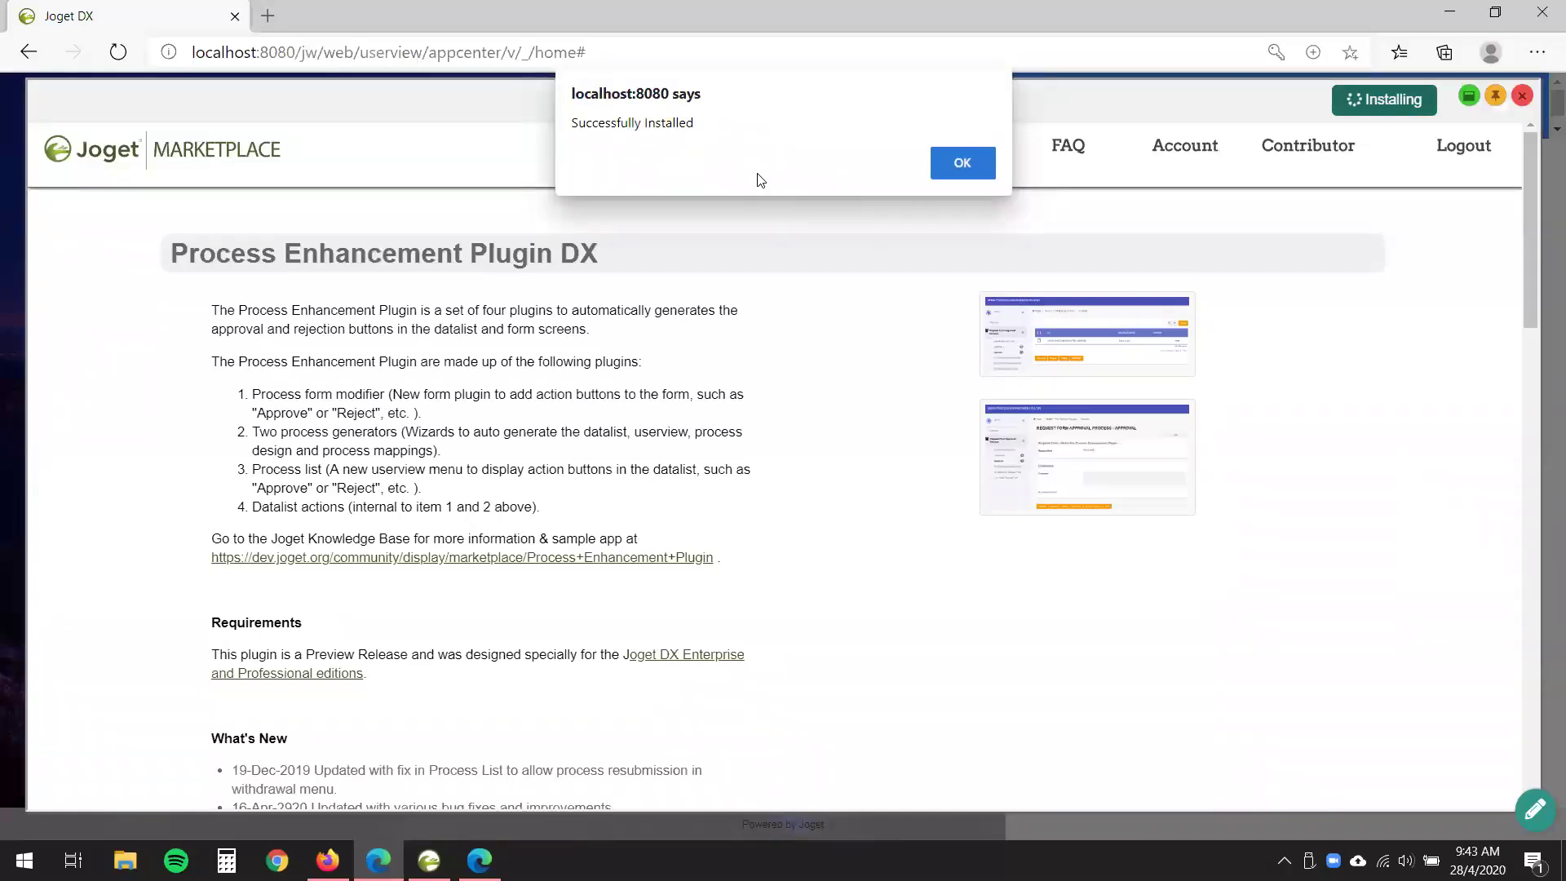
click(957, 168)
click(1521, 95)
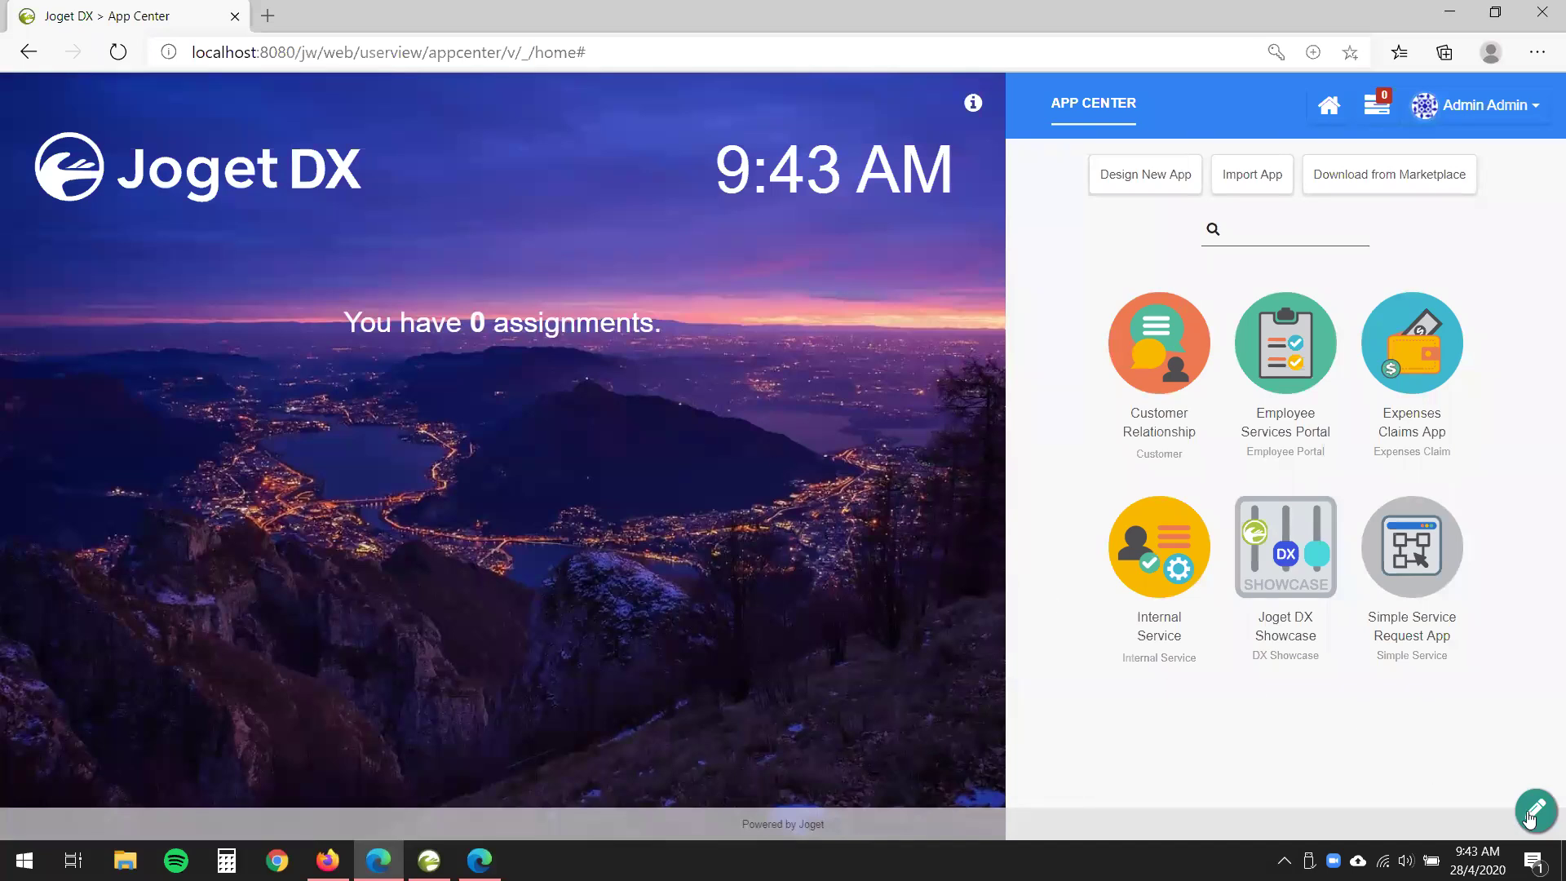
click(1530, 814)
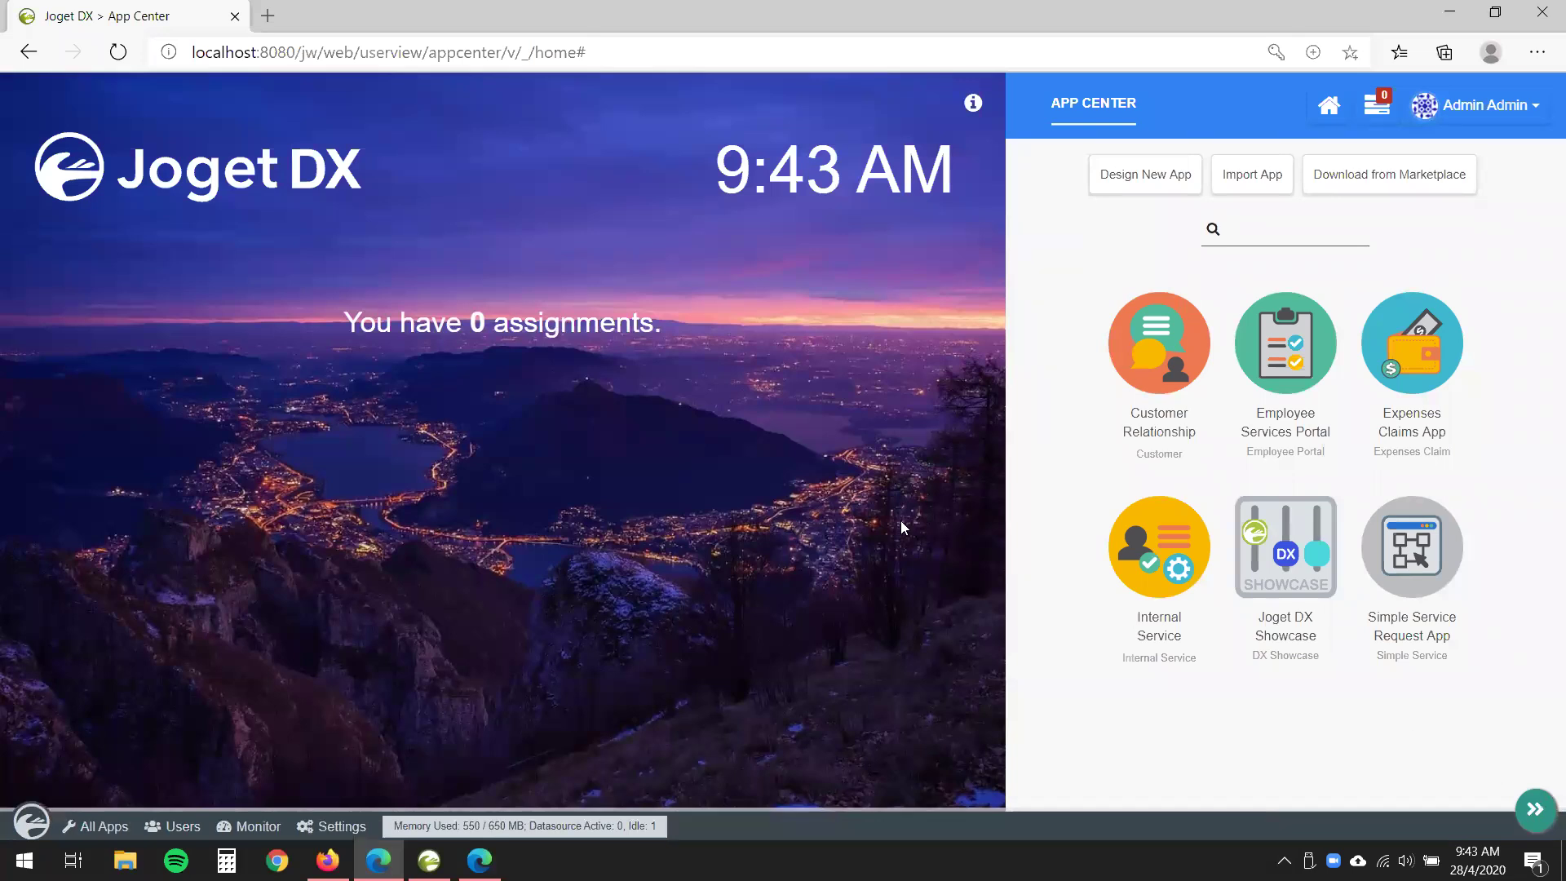
click(244, 825)
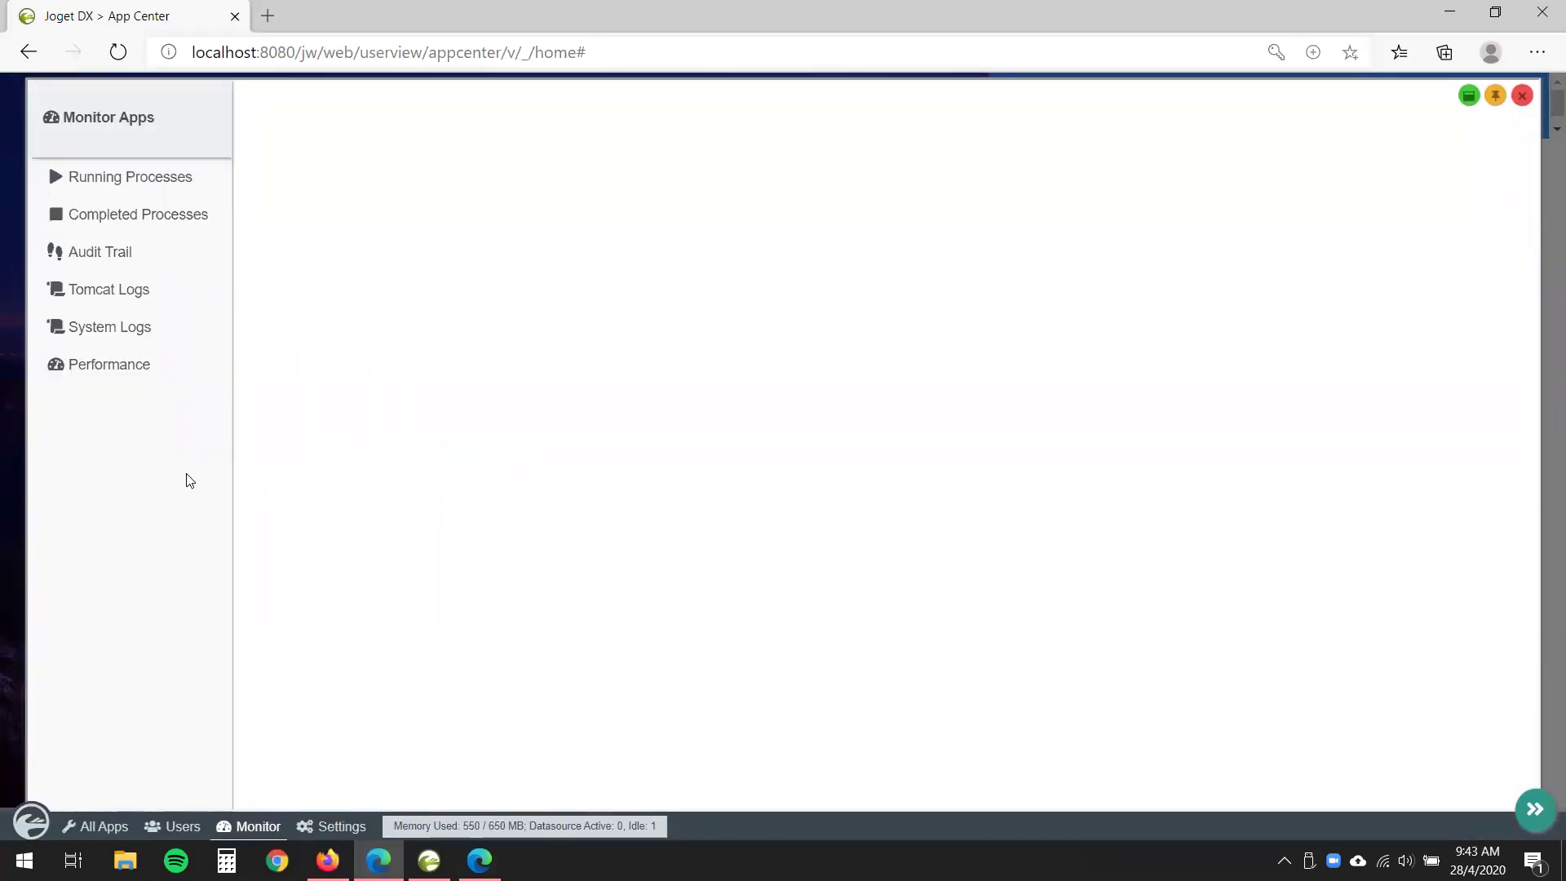
click(155, 330)
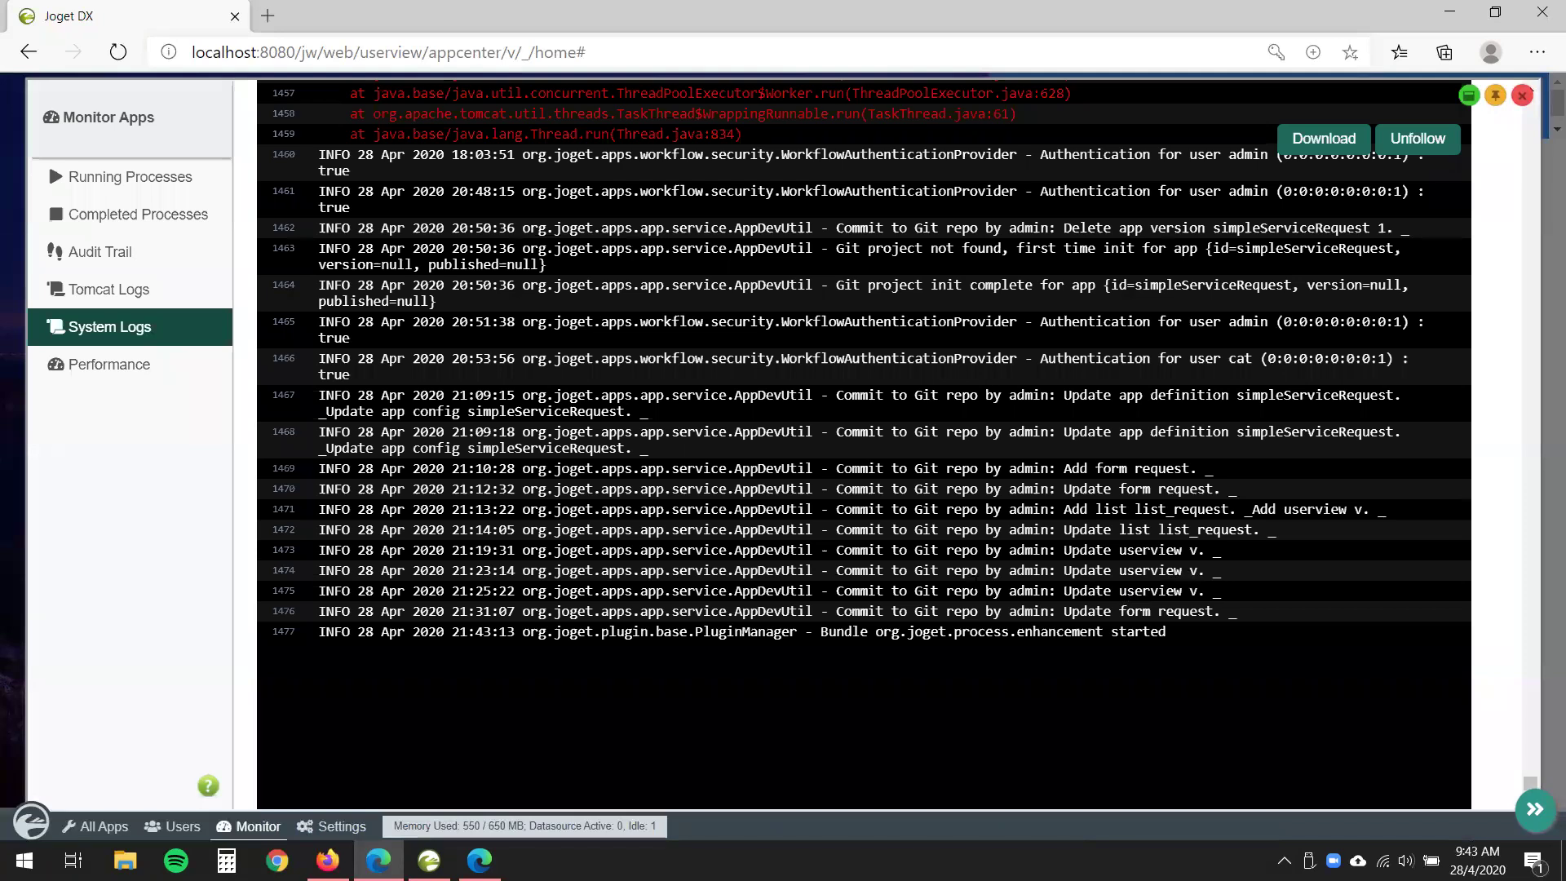
scroll(403, 573, down, 1)
drag(367, 575, 795, 607)
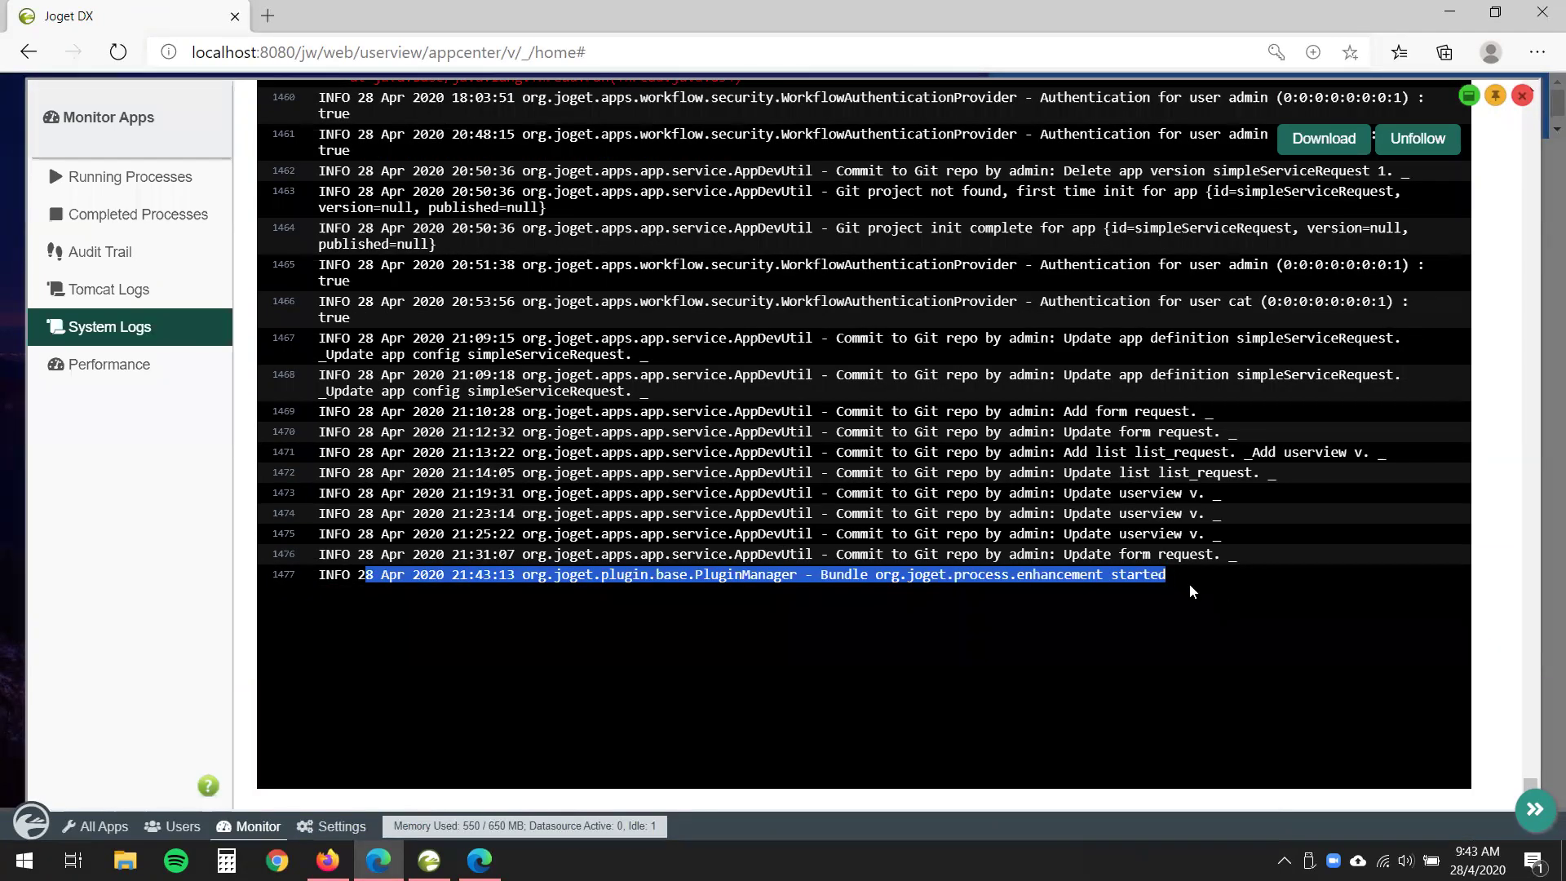
click(433, 700)
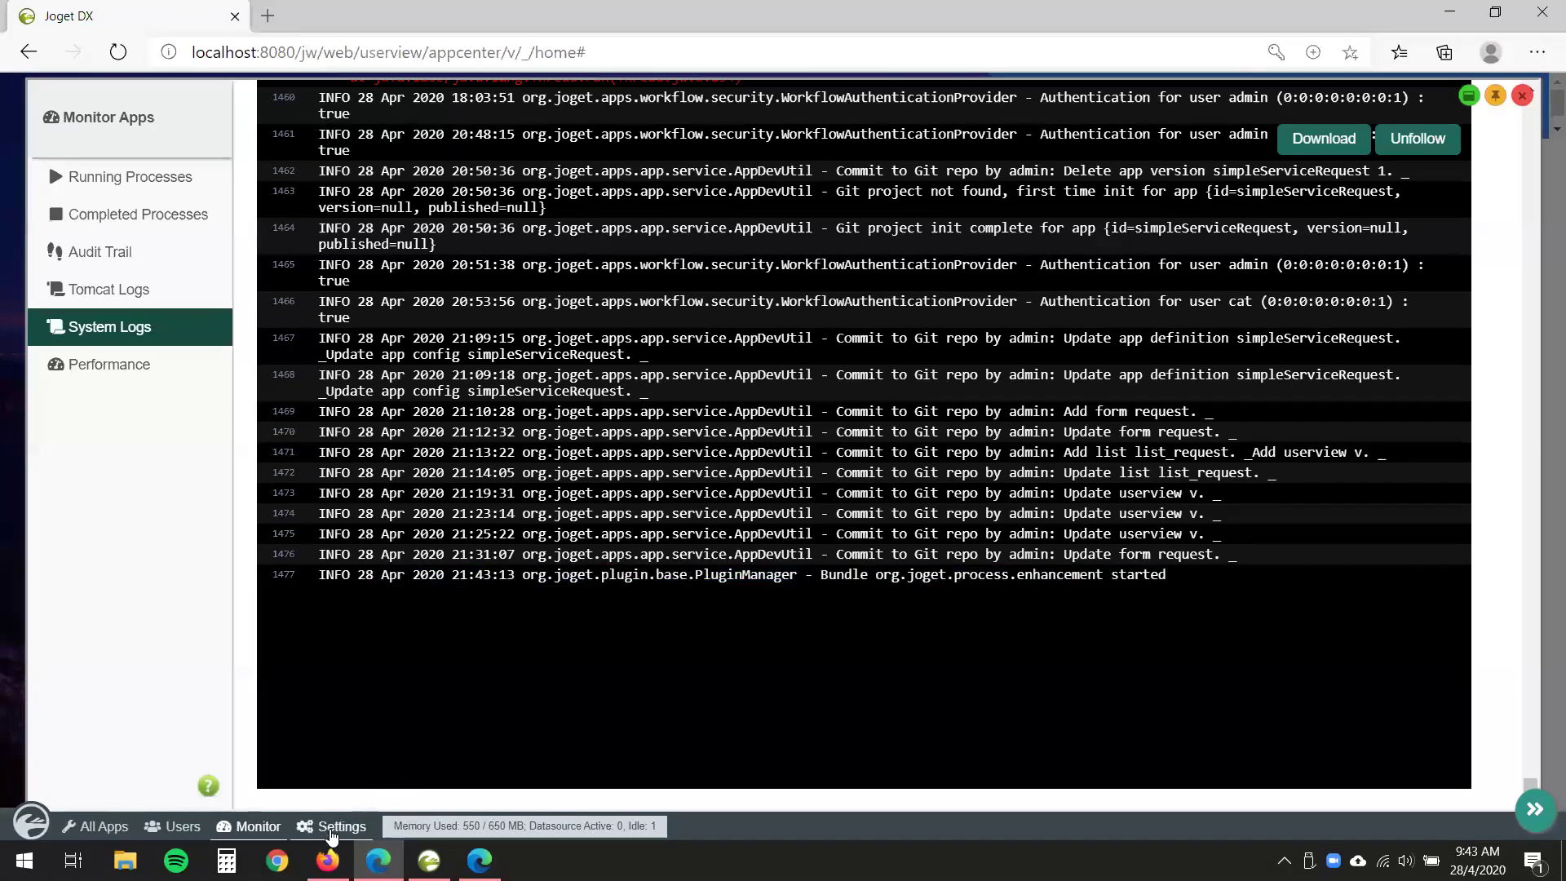
click(331, 832)
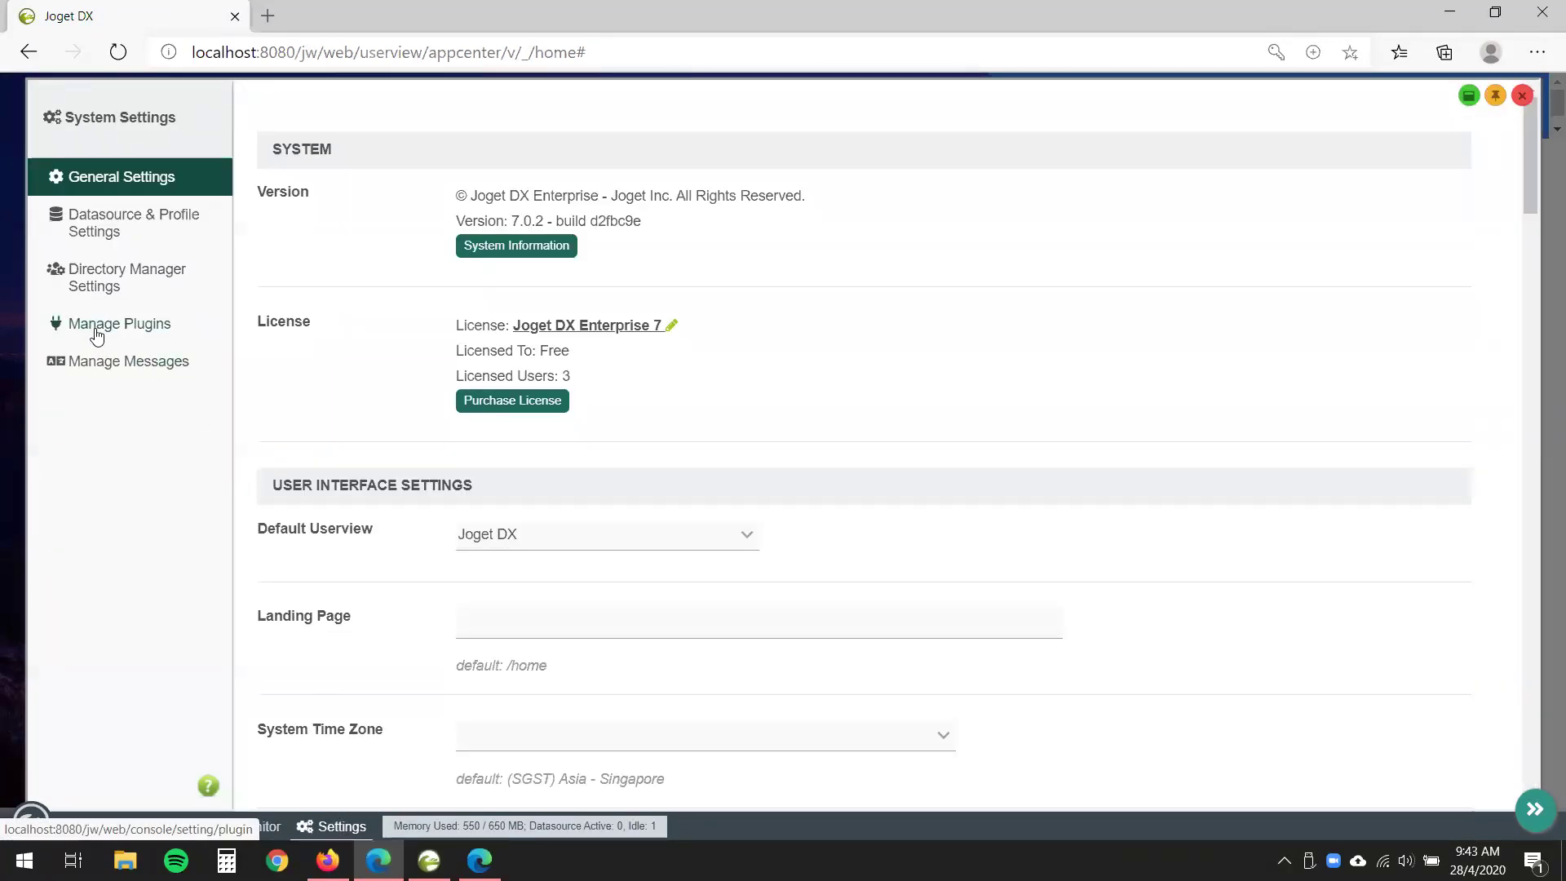
click(97, 336)
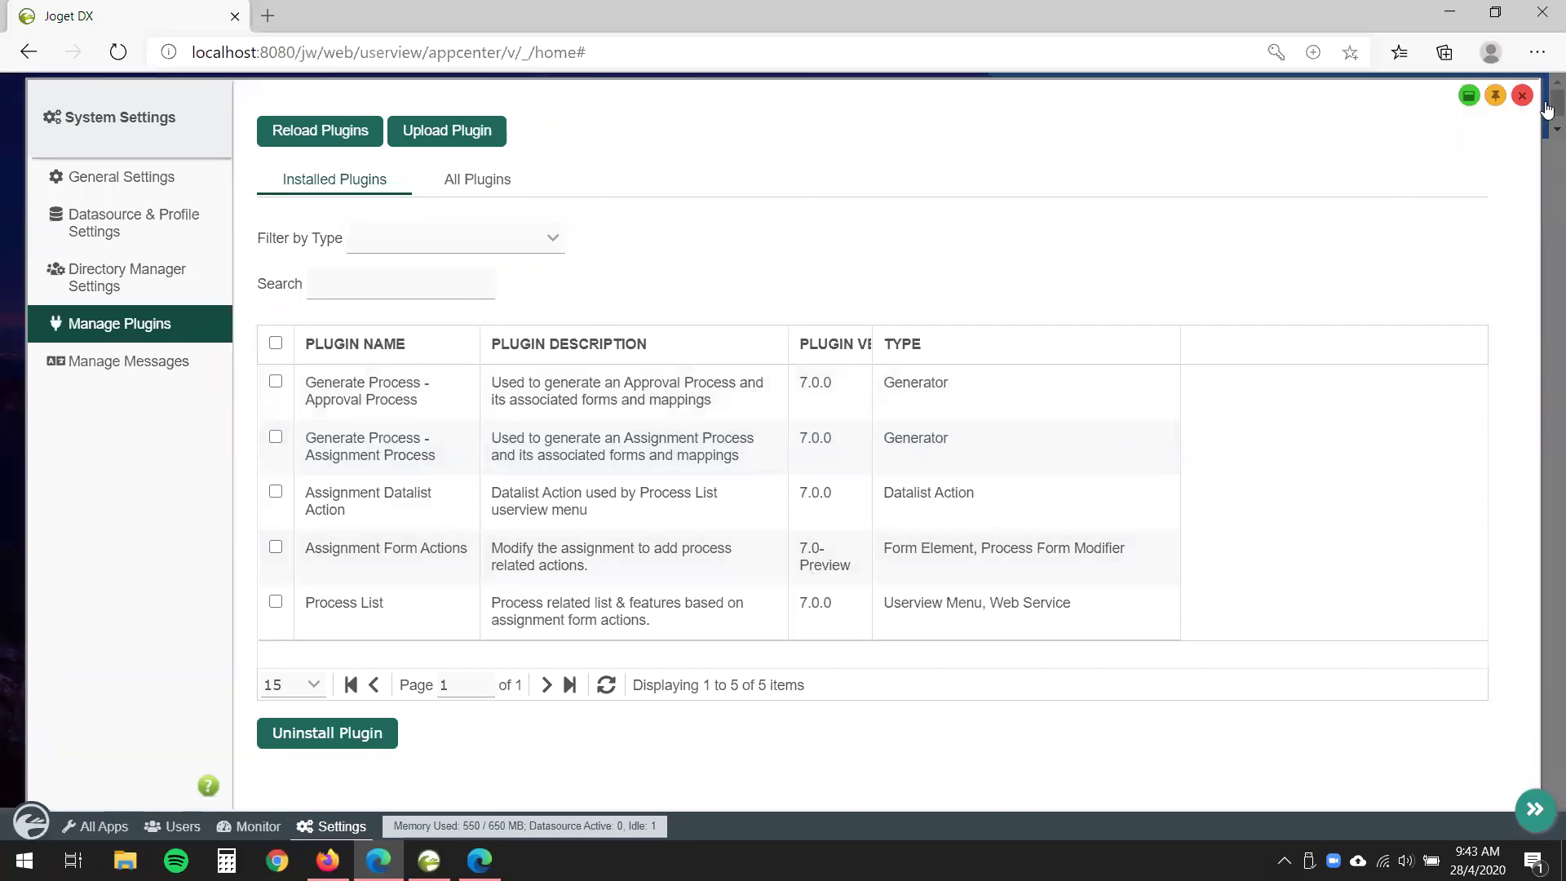
key(Escape)
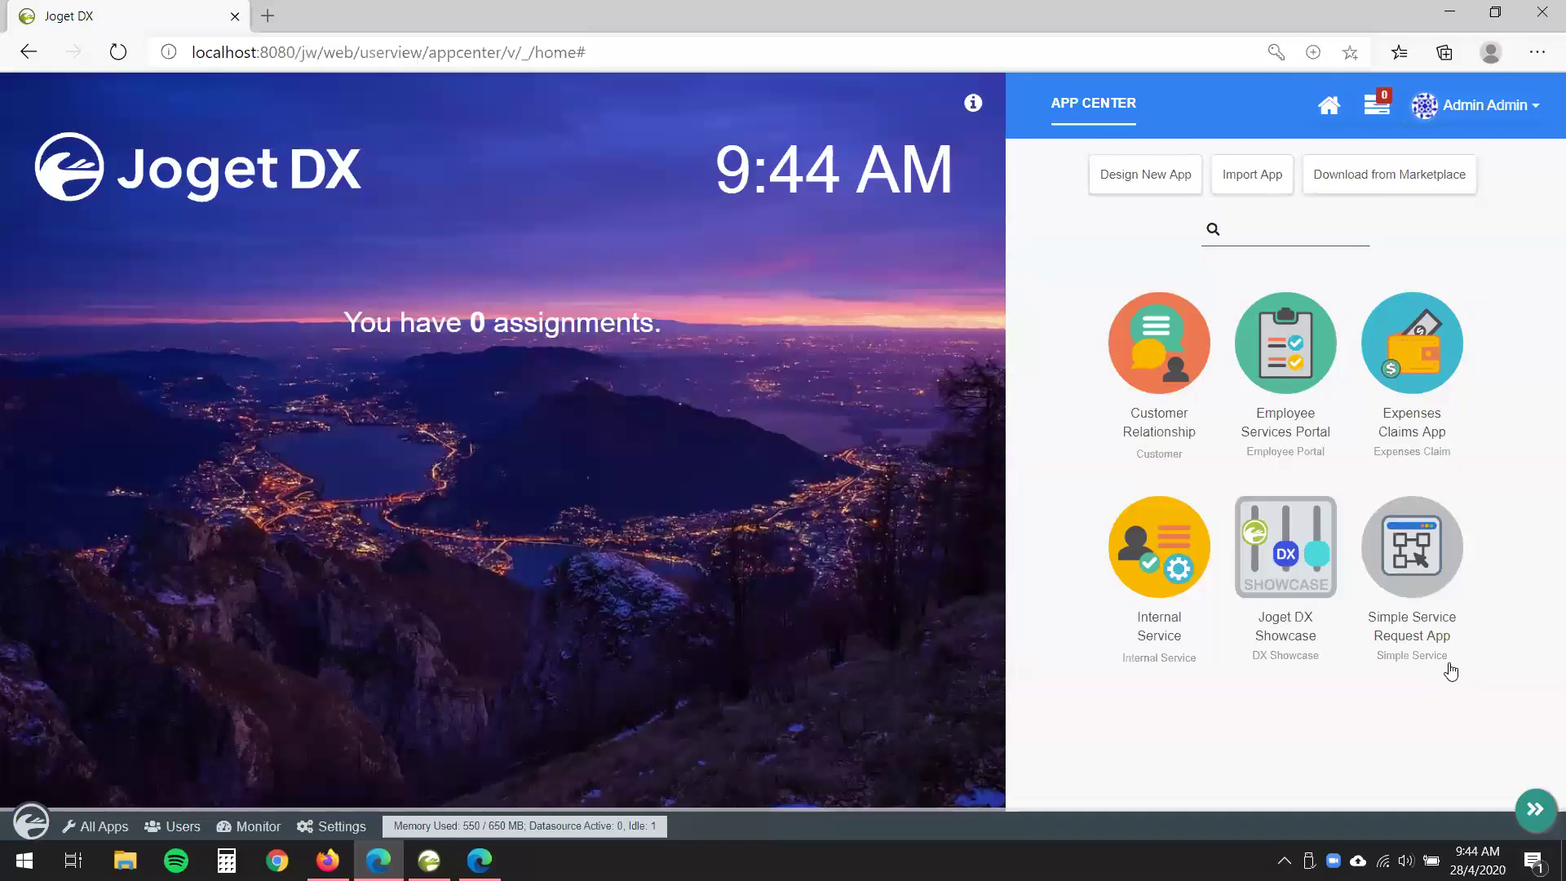
- Bring up the edit controls on the Simple Service Request App tile in the App Center
mouse_move(1451, 671)
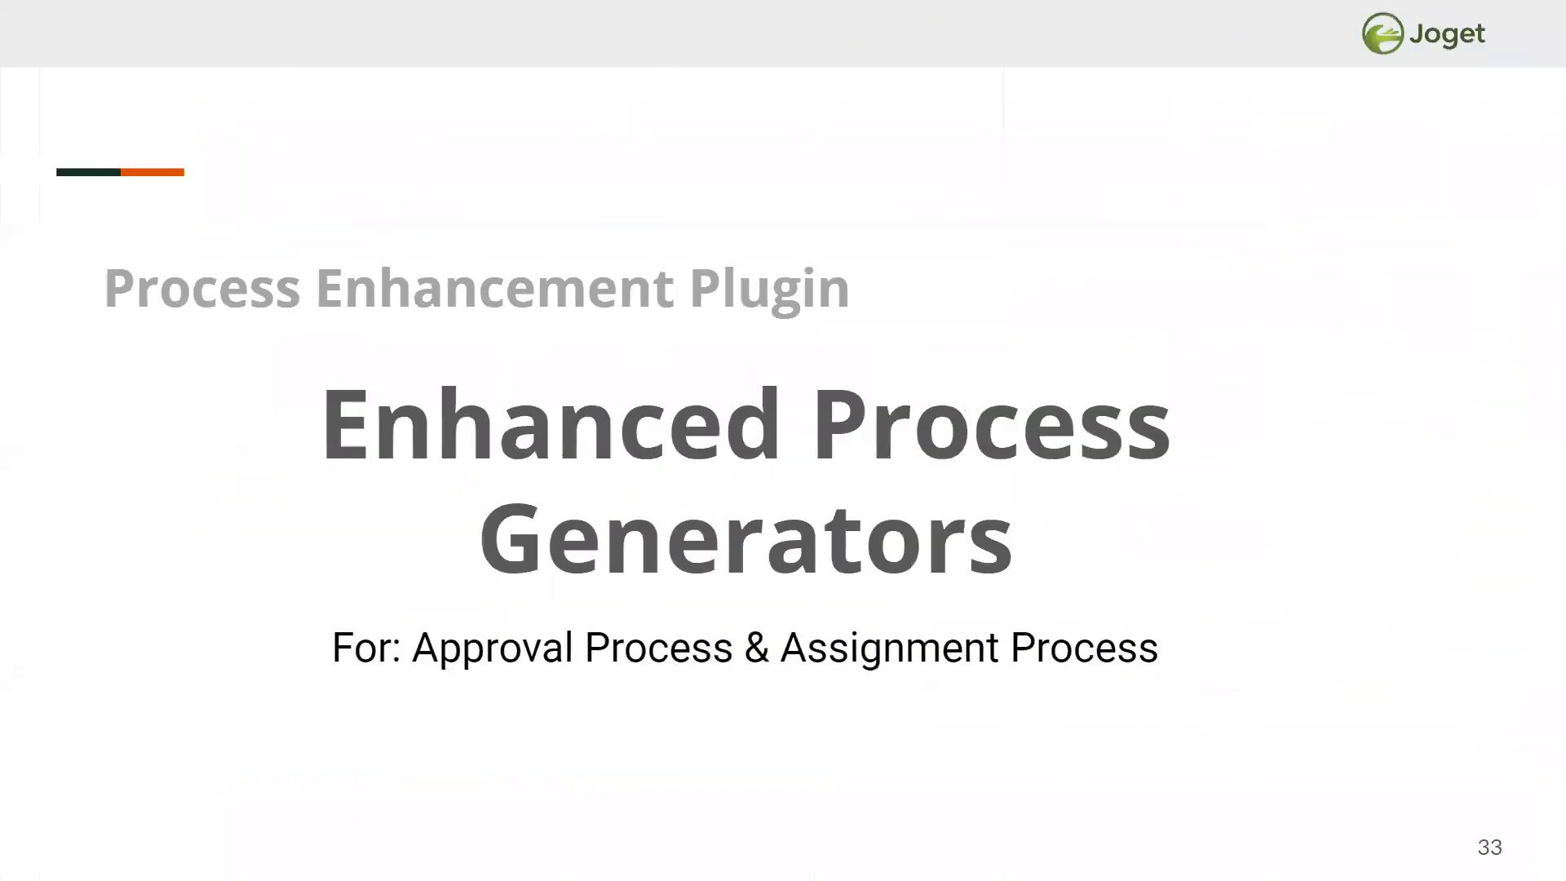
mouse_move(1215, 755)
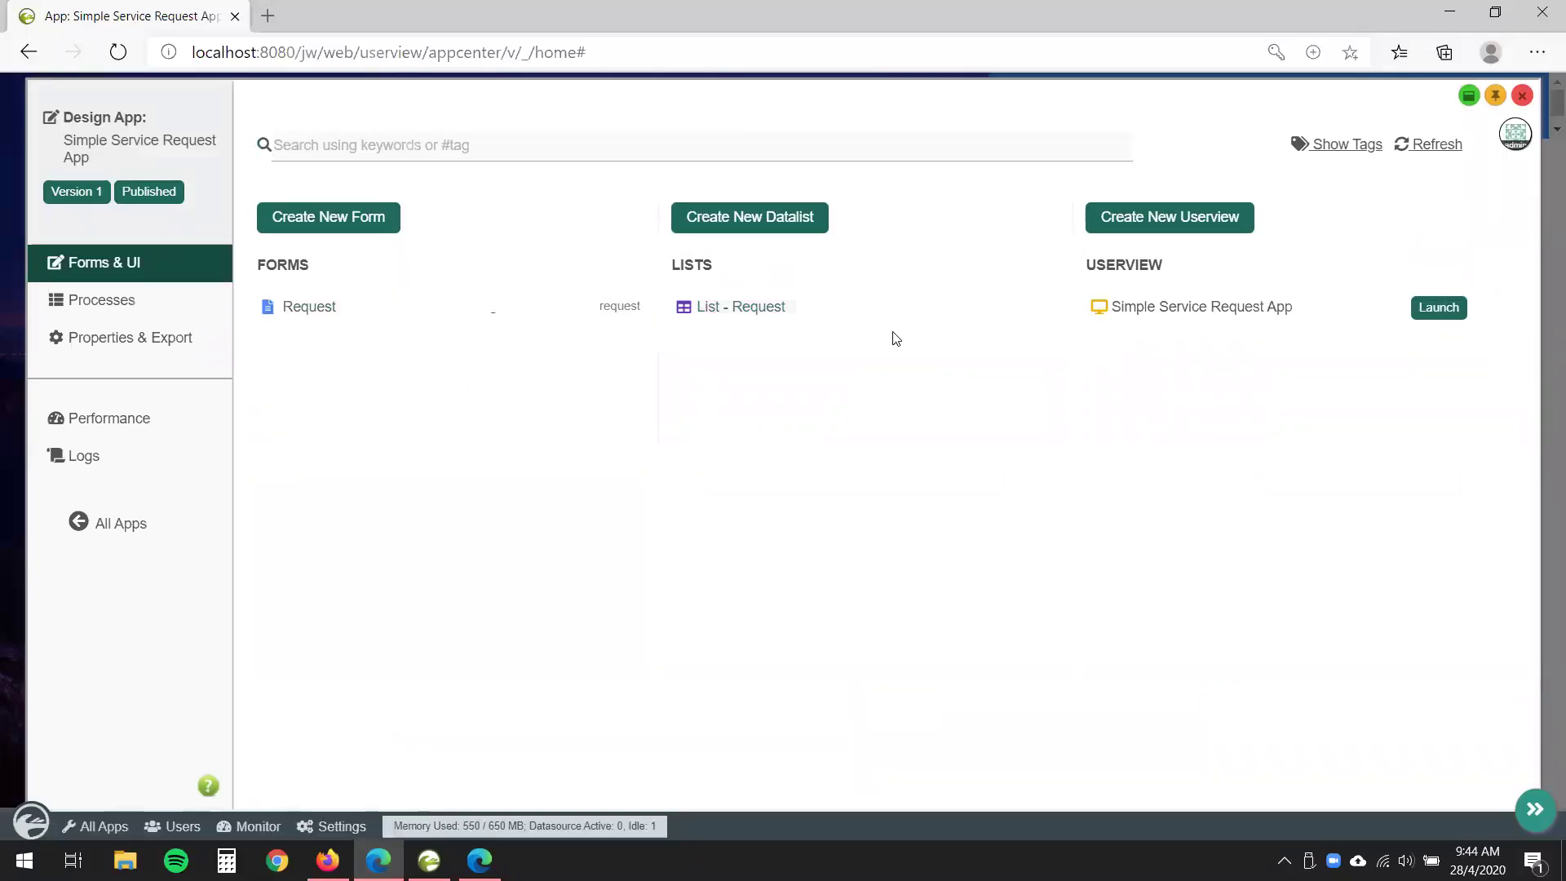
- Check Processes, return to Forms & UI, open the Request form and launch GENERATE APP
click(117, 301)
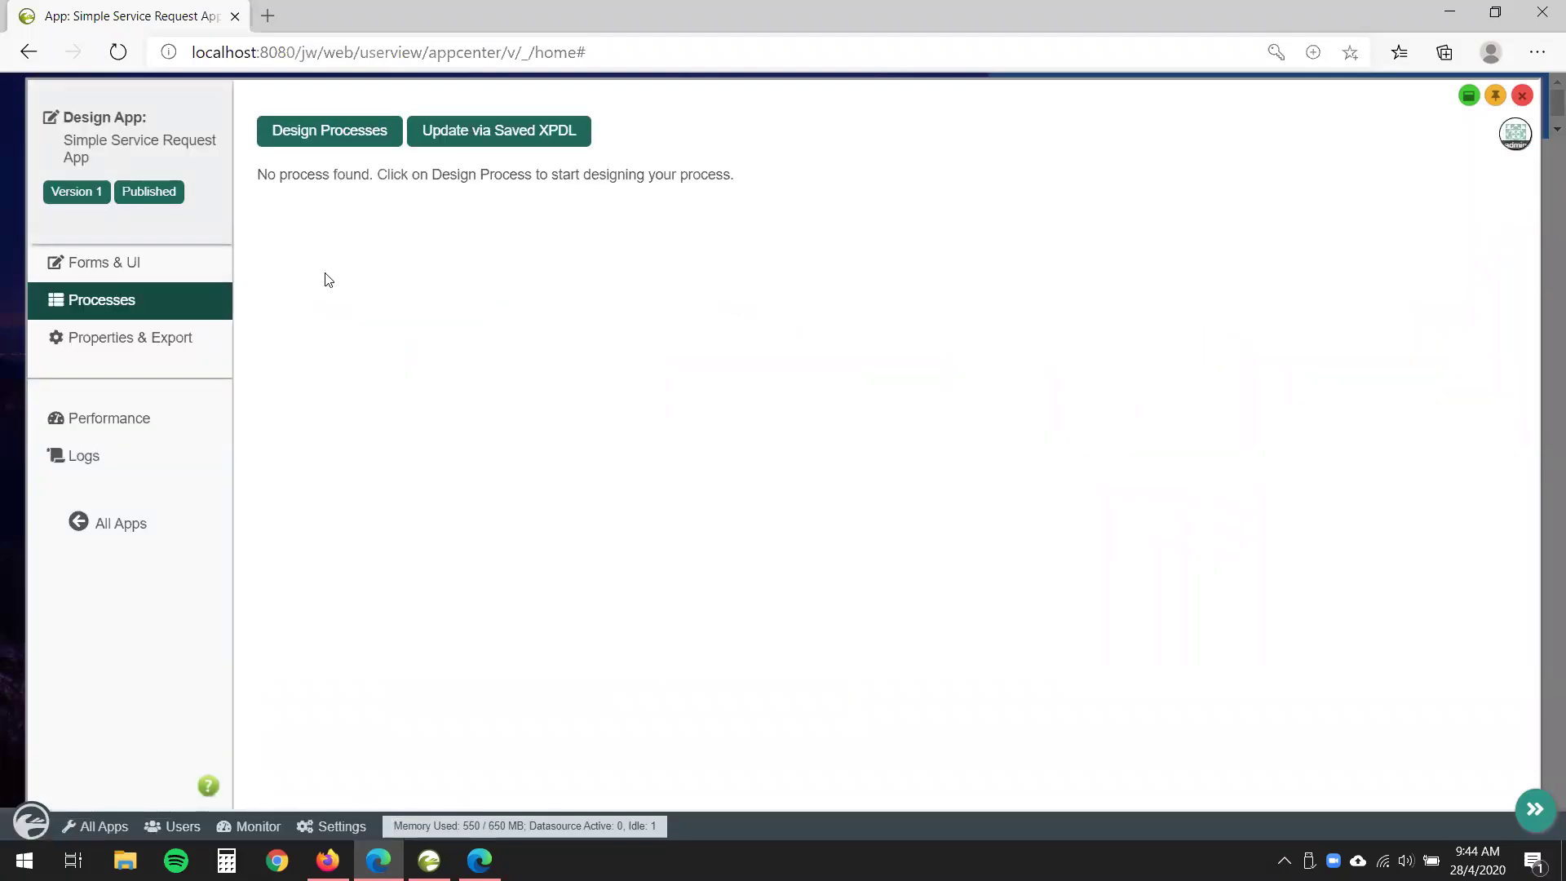
click(181, 277)
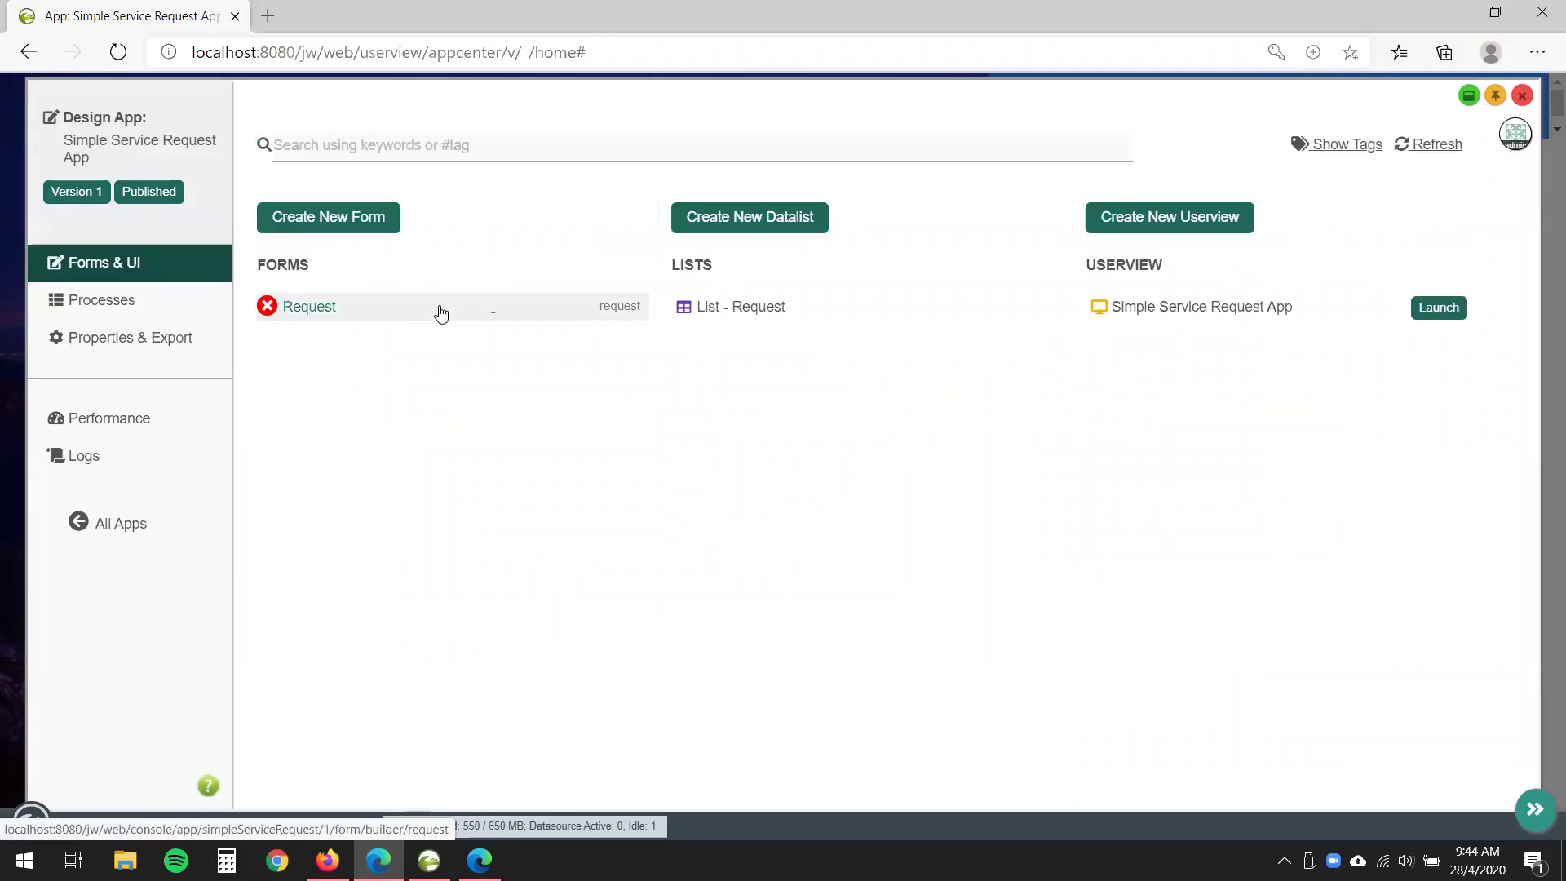
click(441, 313)
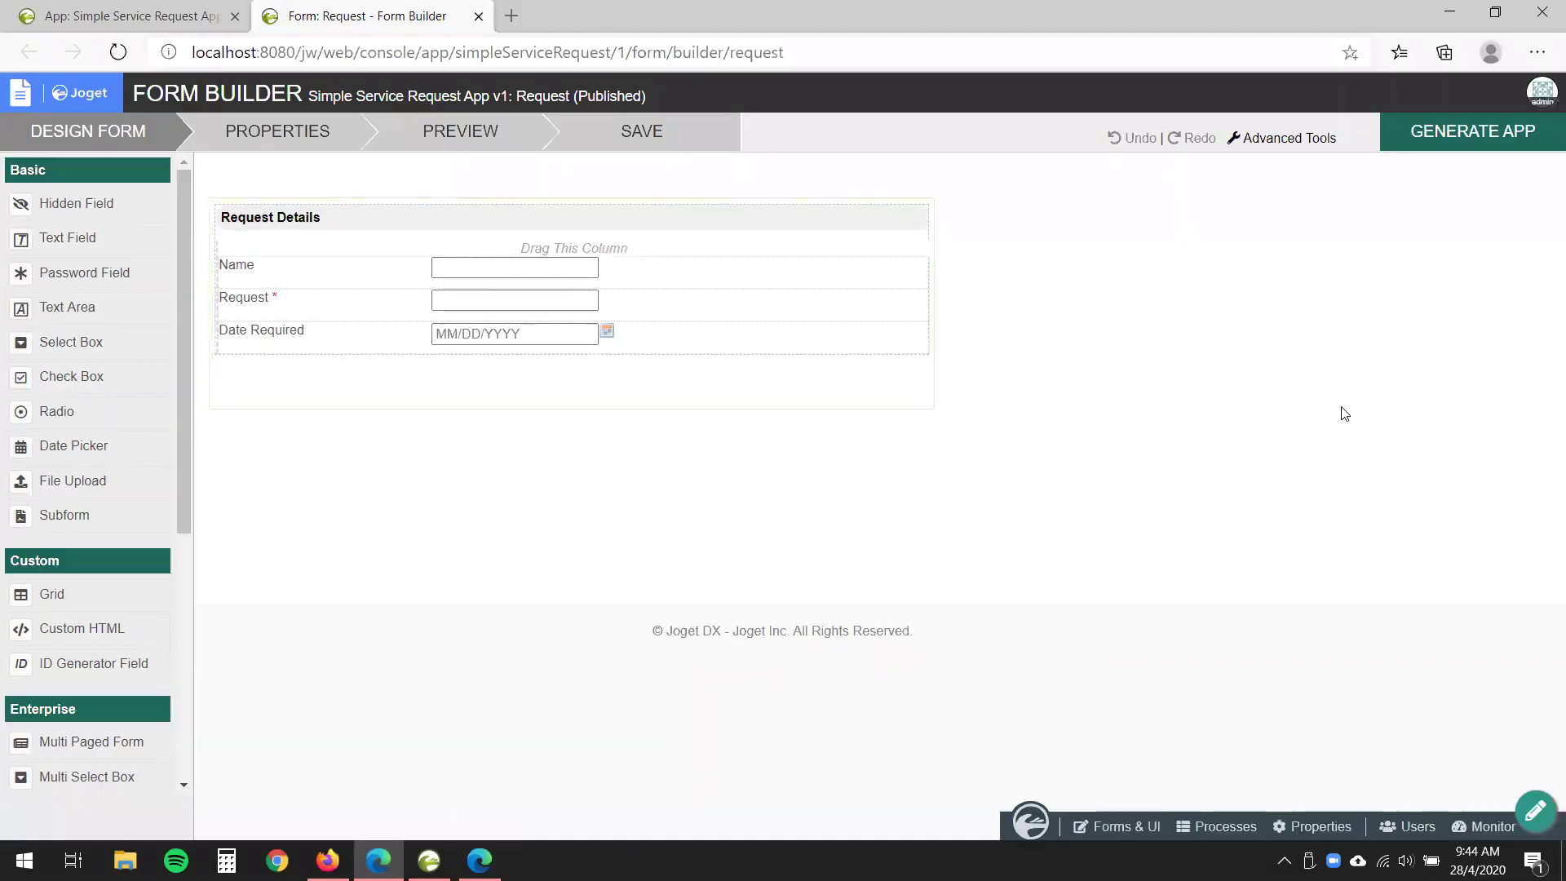
click(1459, 137)
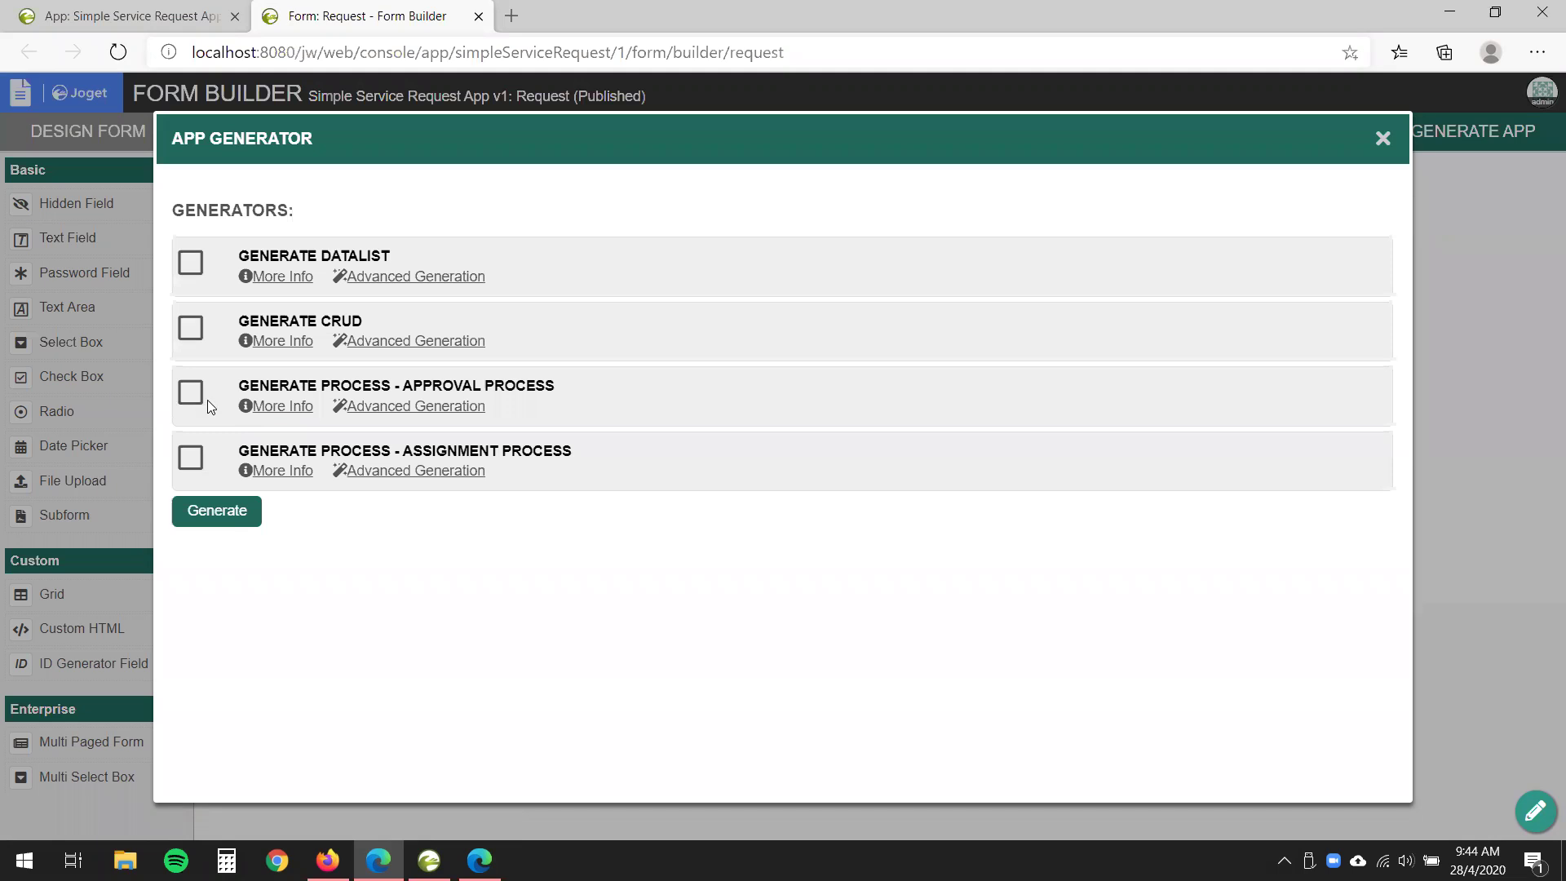
- Generate an Approval Process from the Request form, then close the generator and the Form Builder
click(264, 408)
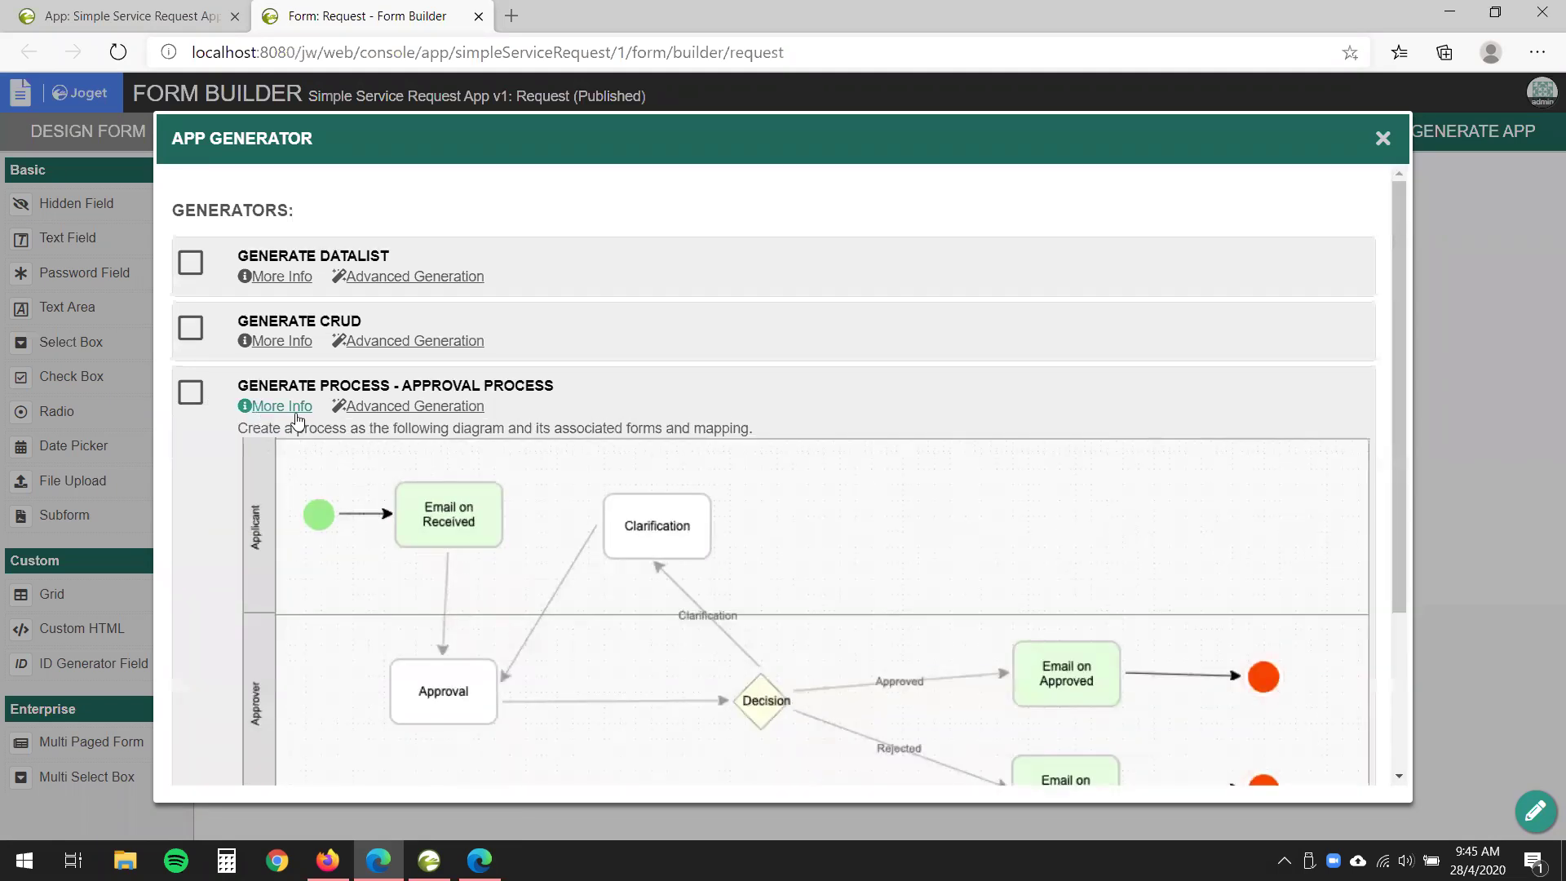
scroll(734, 485, down, 2)
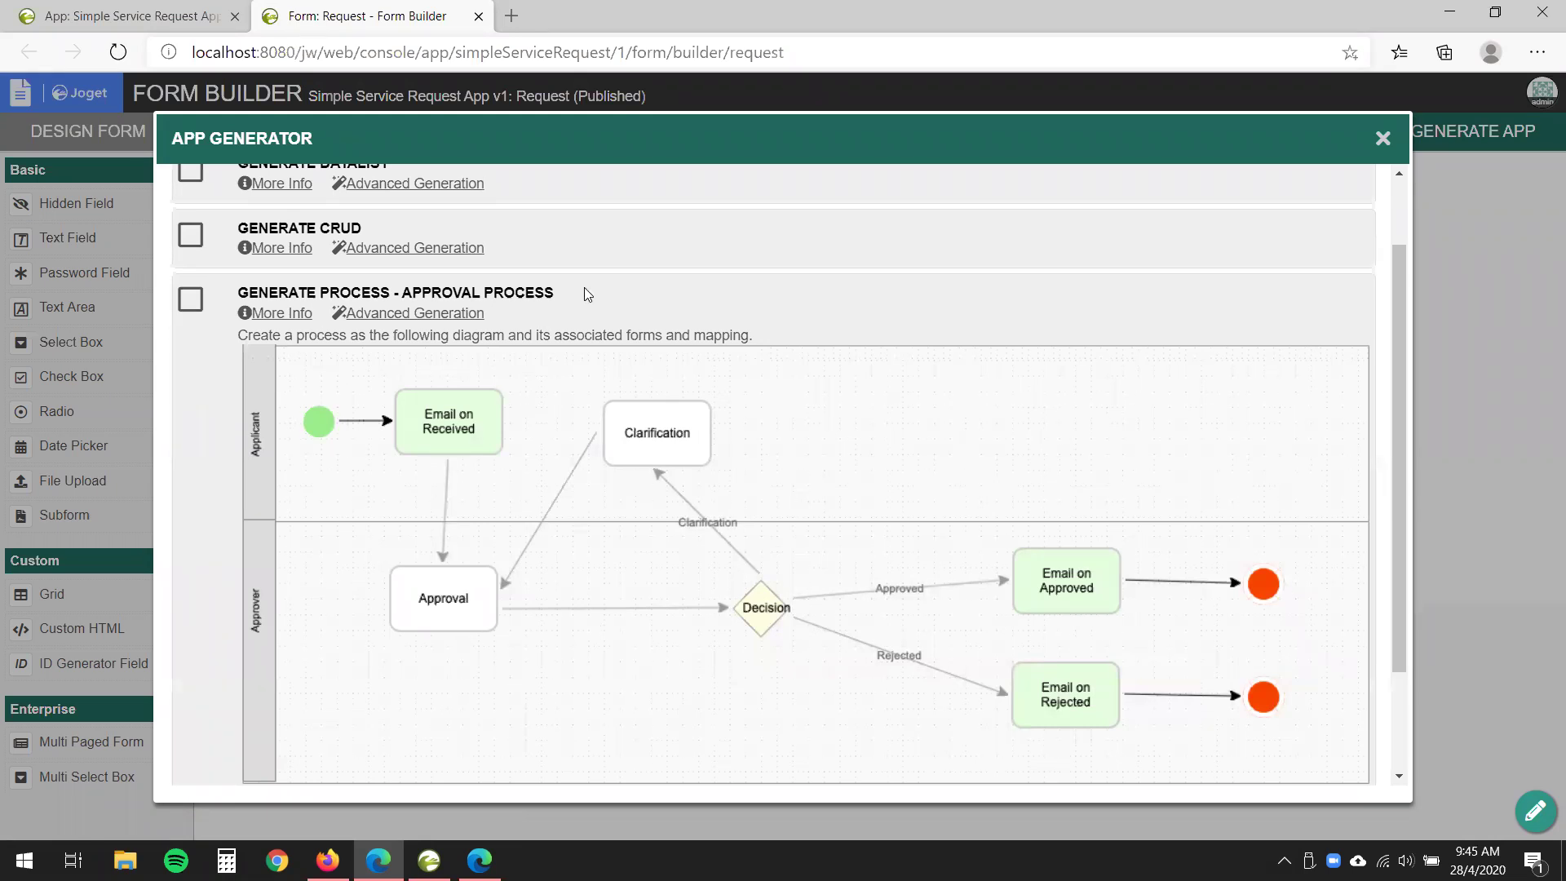
click(193, 301)
scroll(251, 559, down, 2)
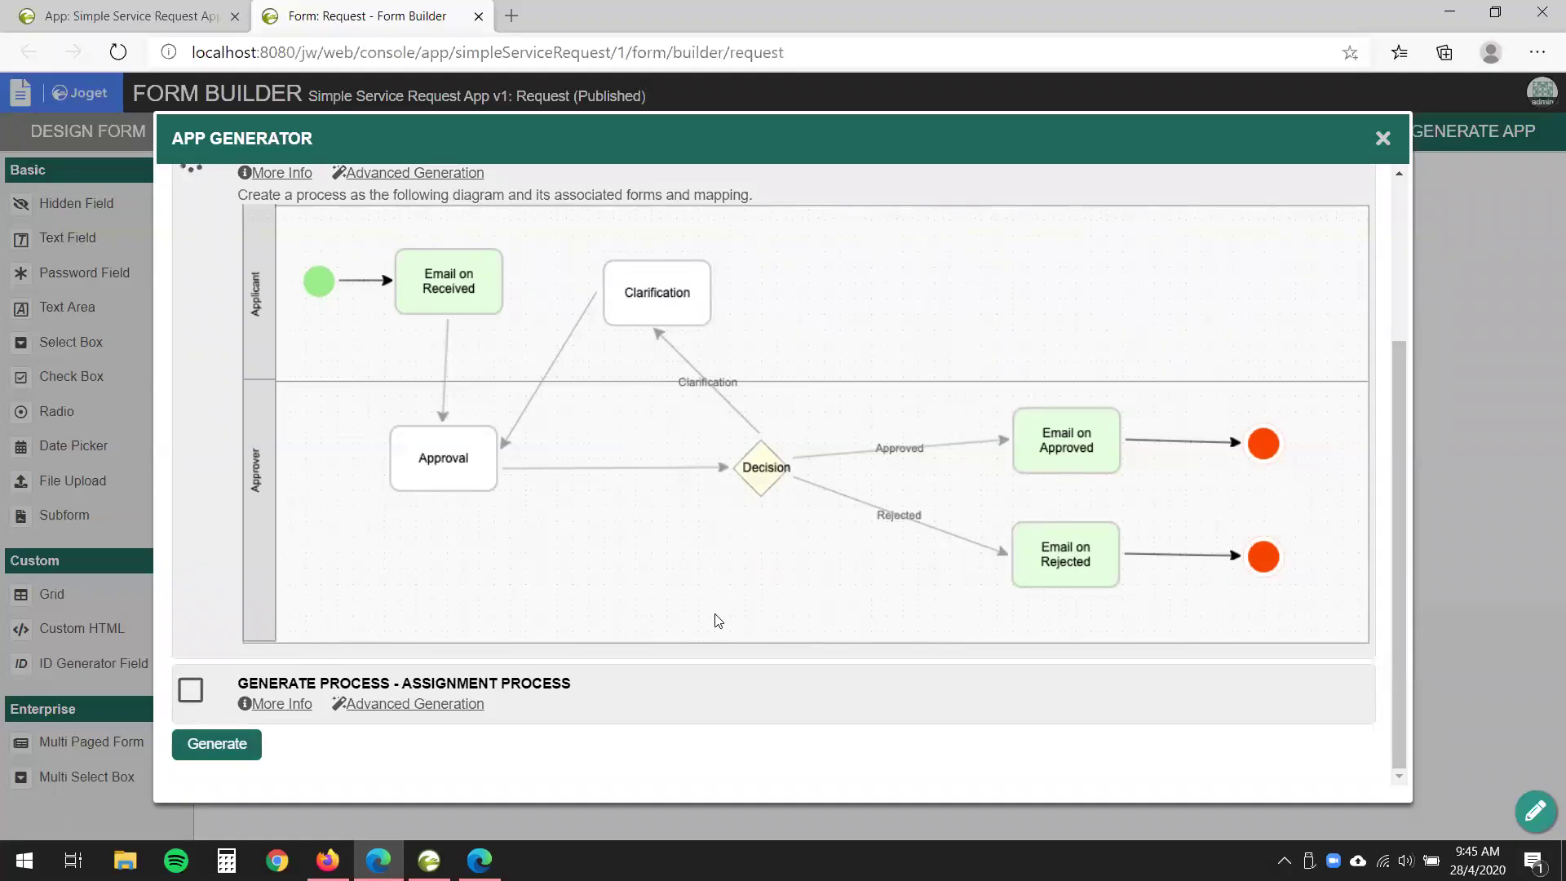
scroll(718, 620, up, 1)
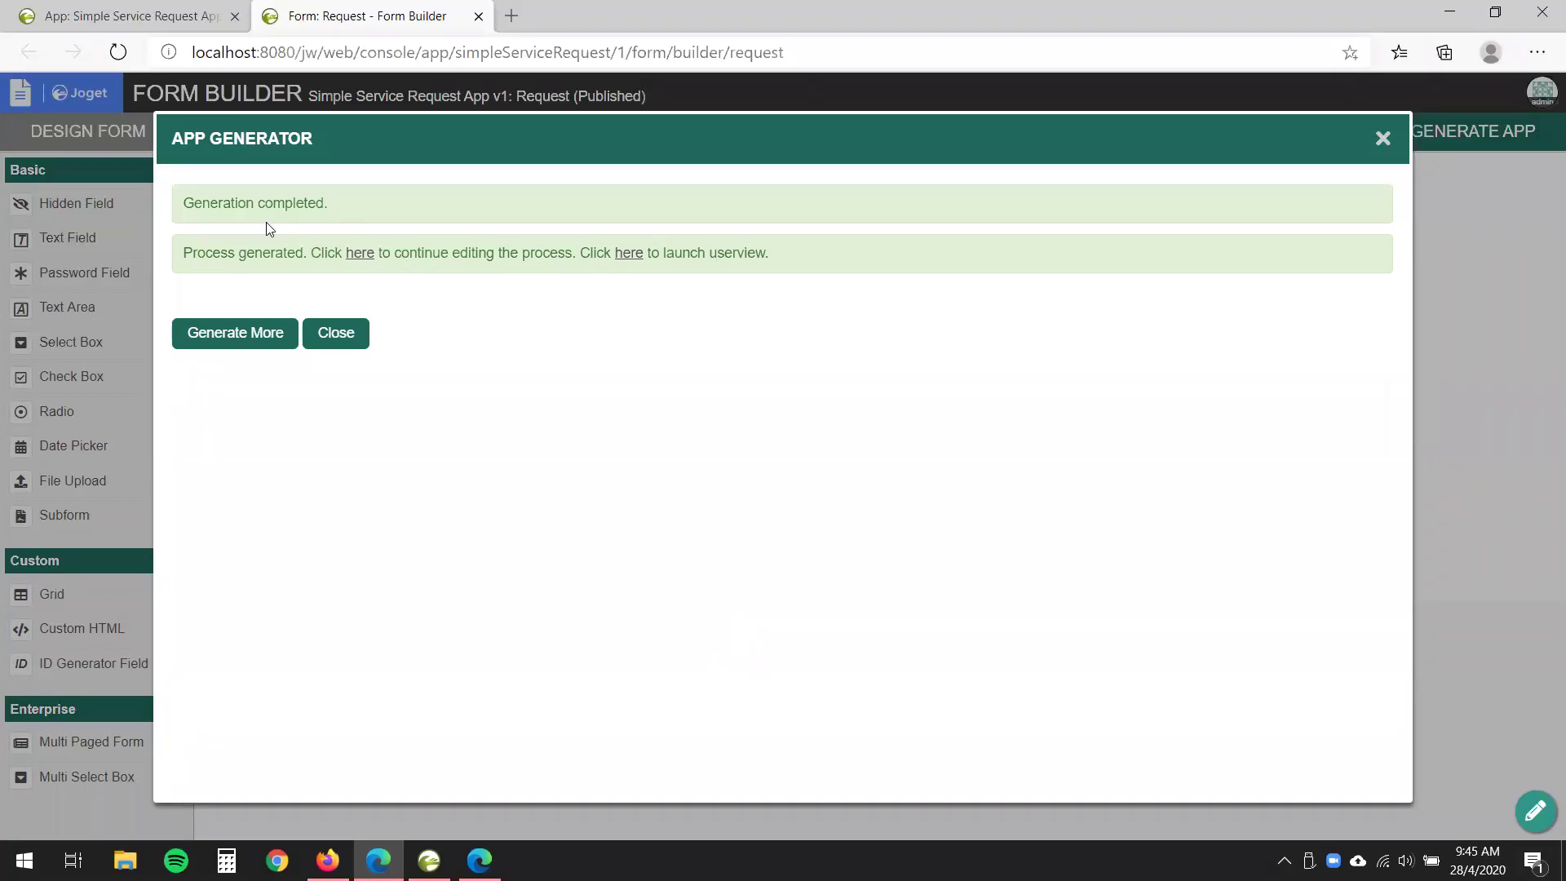
click(349, 349)
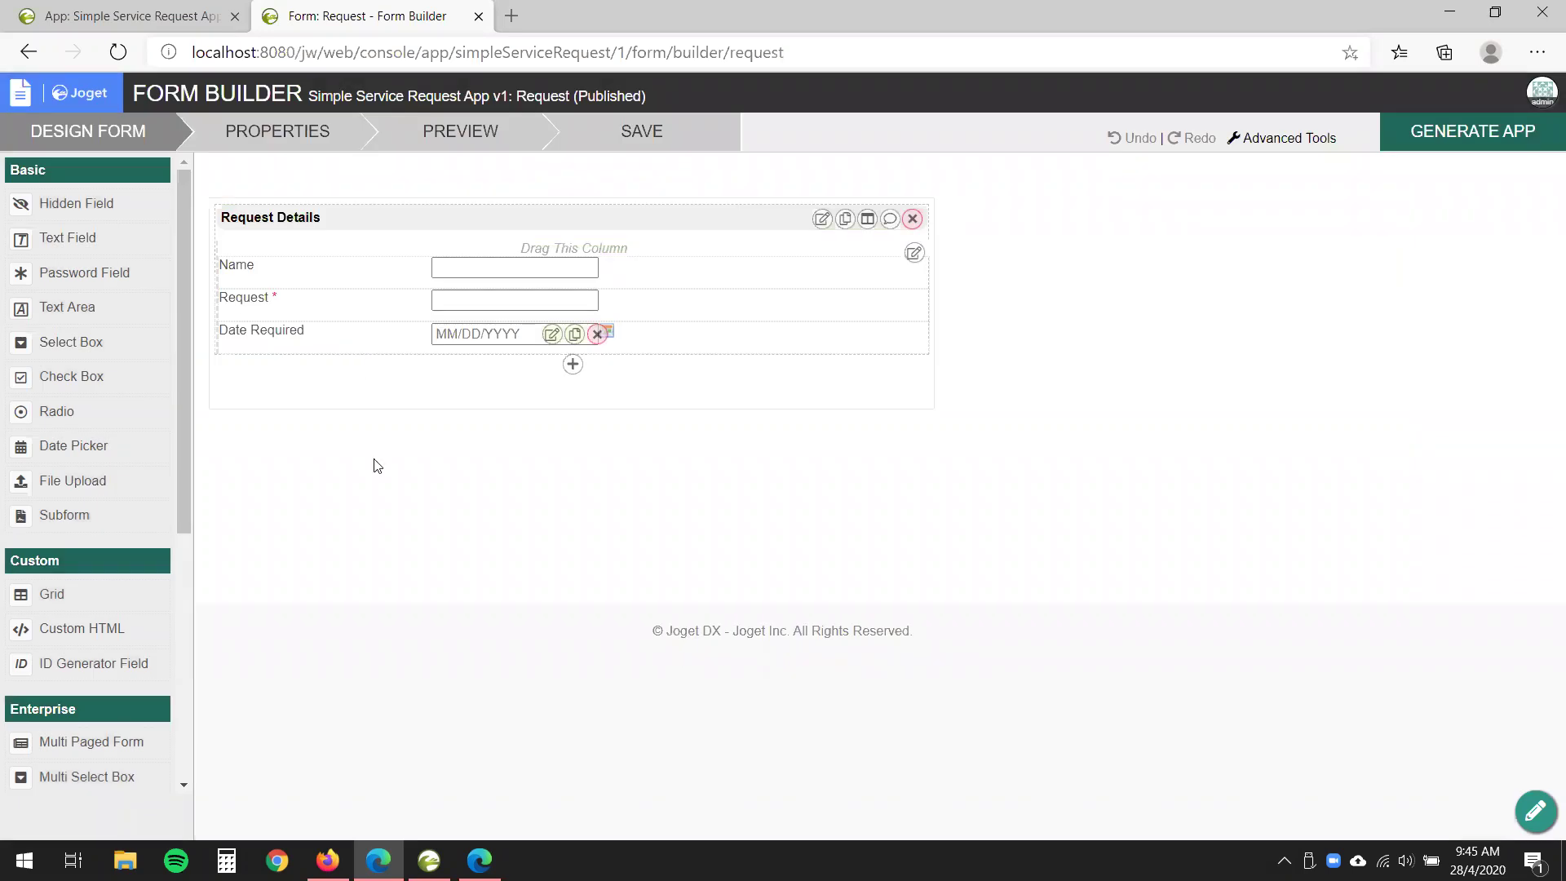
click(478, 16)
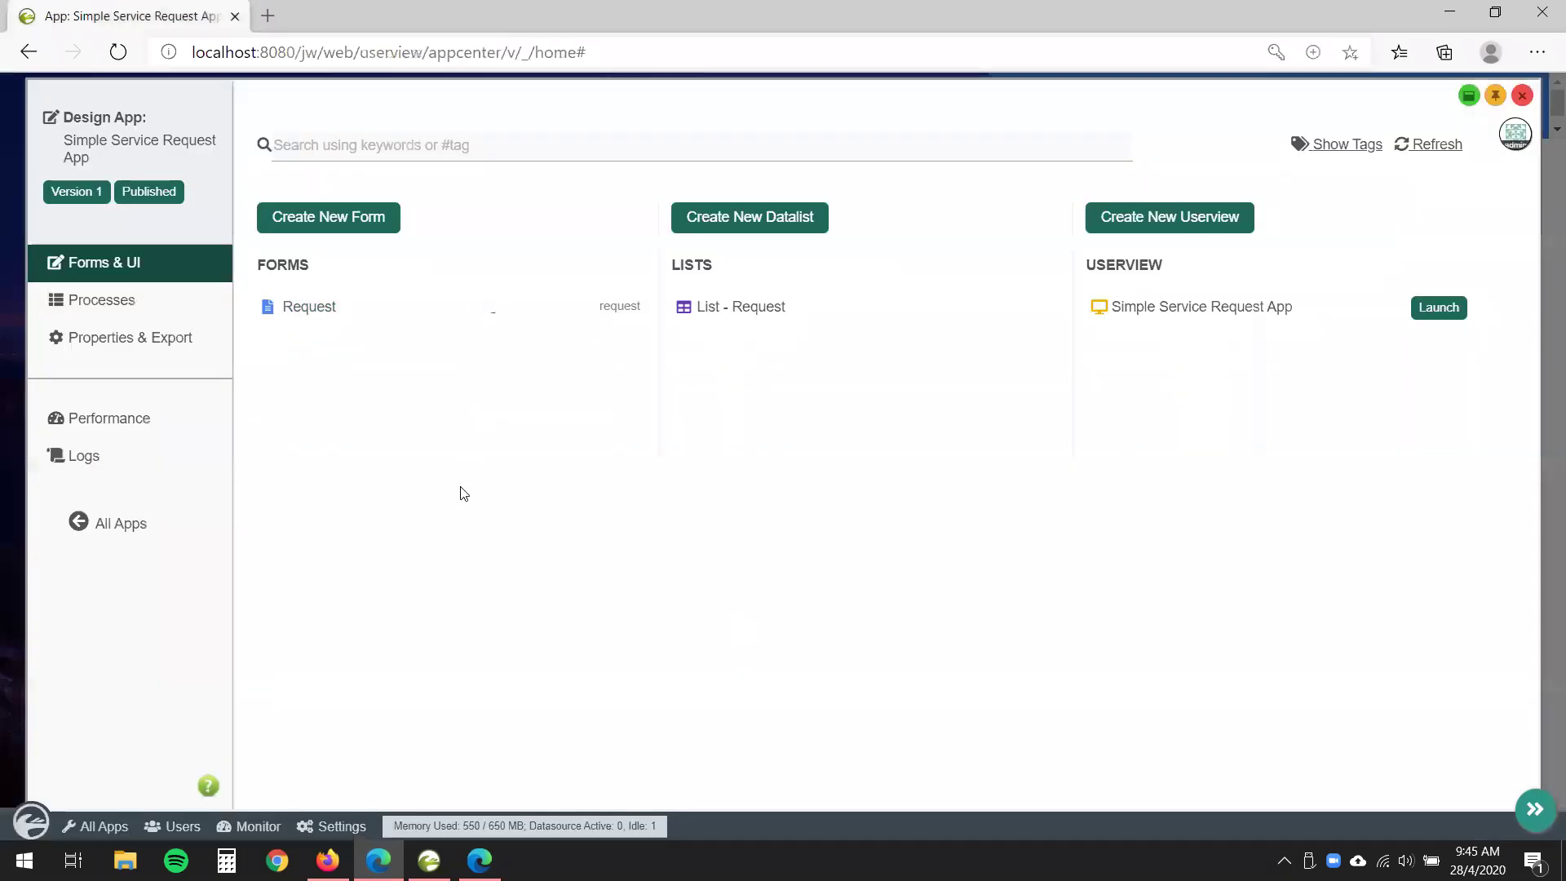
- Open the generated Request Approval Process and view its process diagram in a separate tab
click(110, 312)
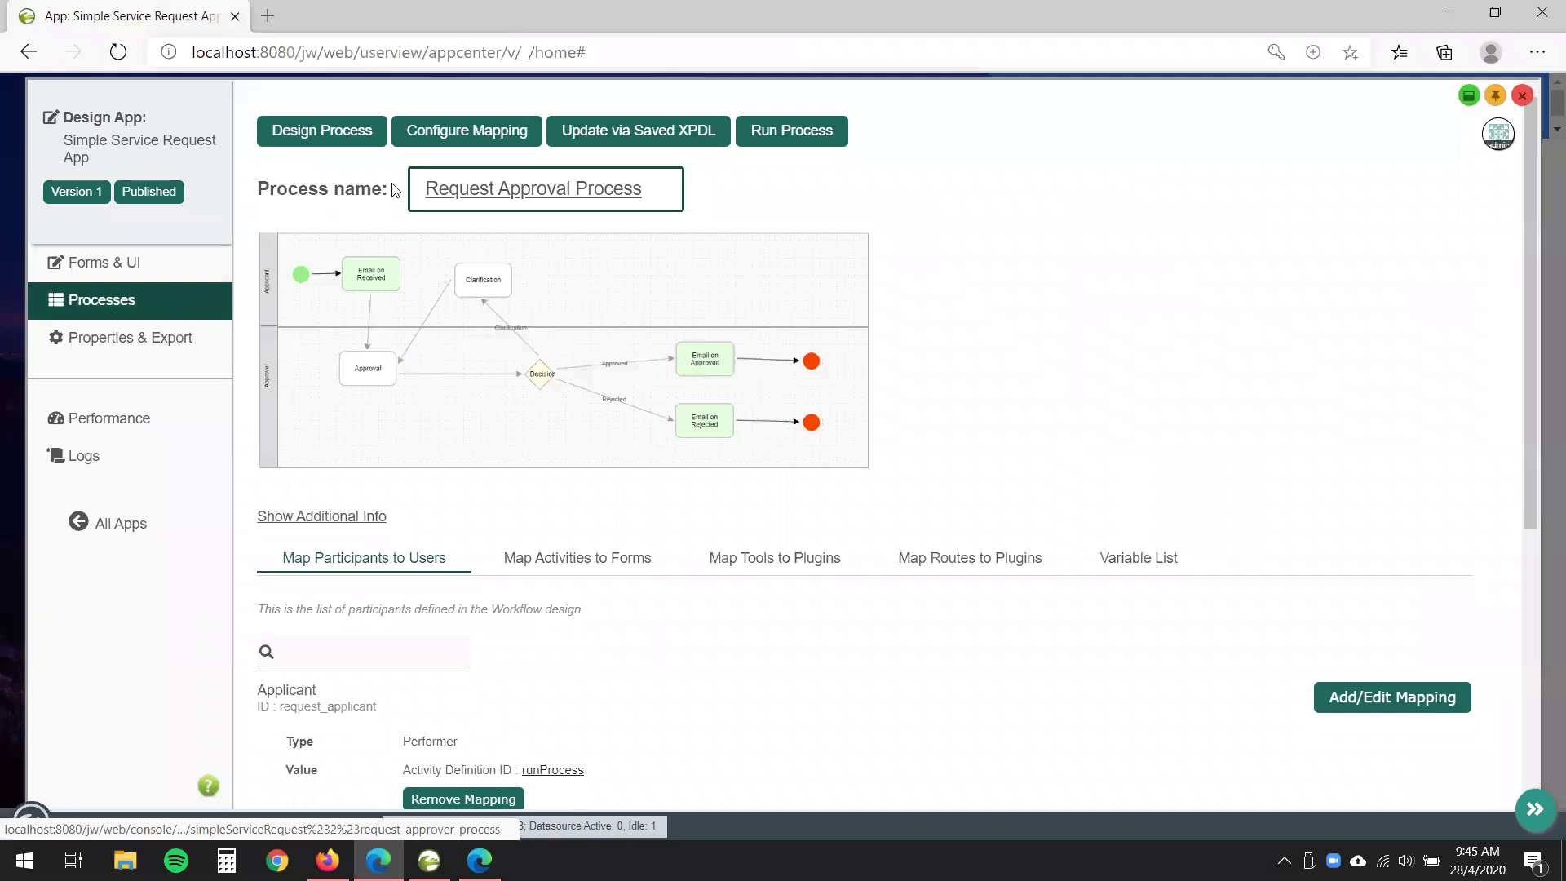
click(579, 362)
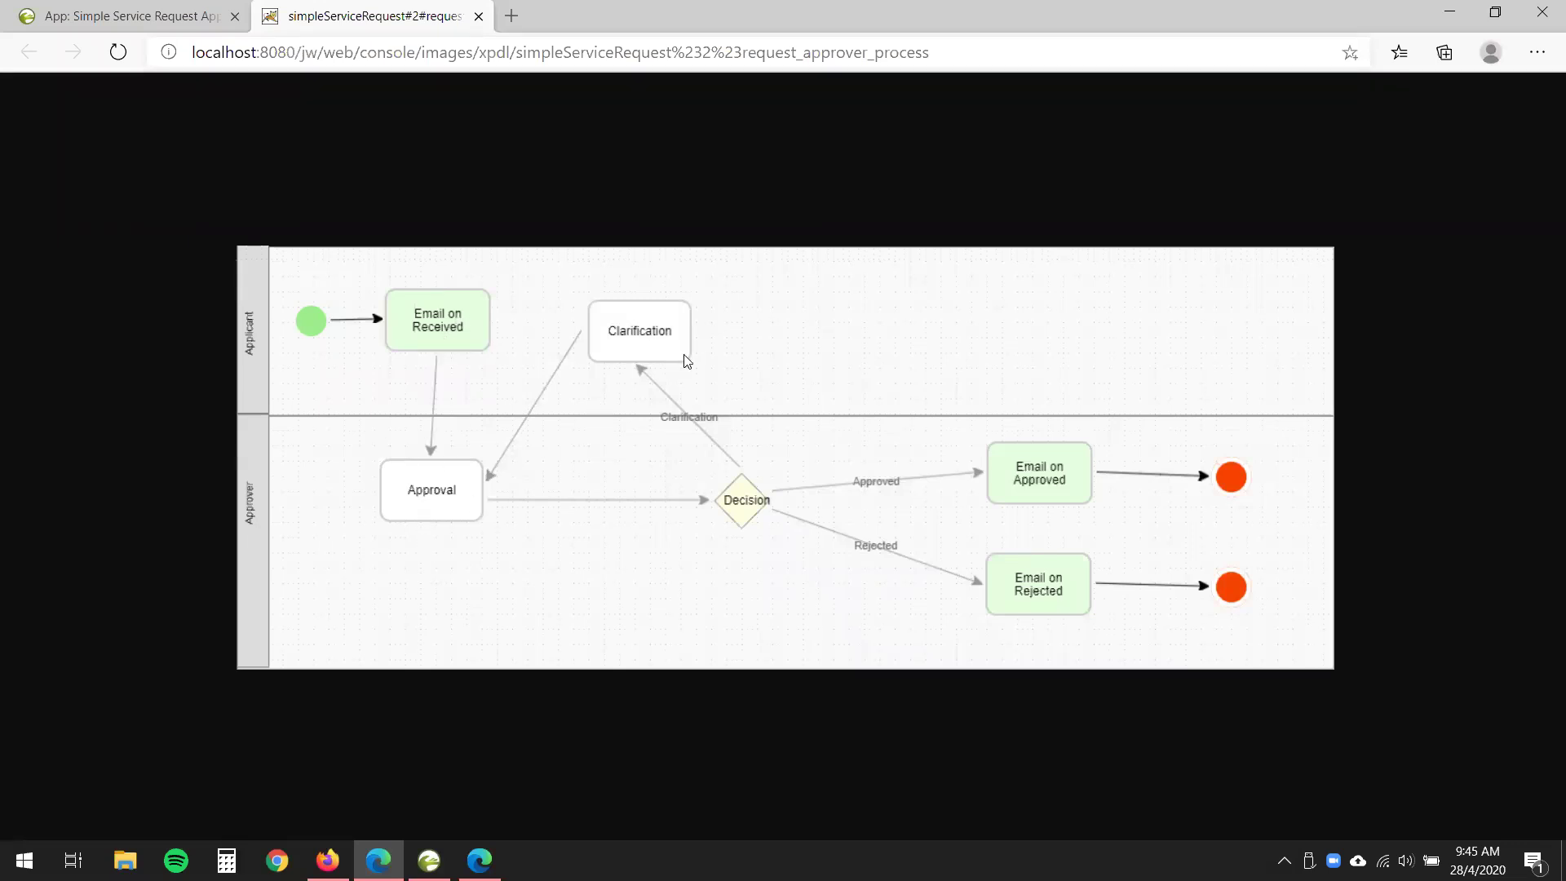
click(479, 17)
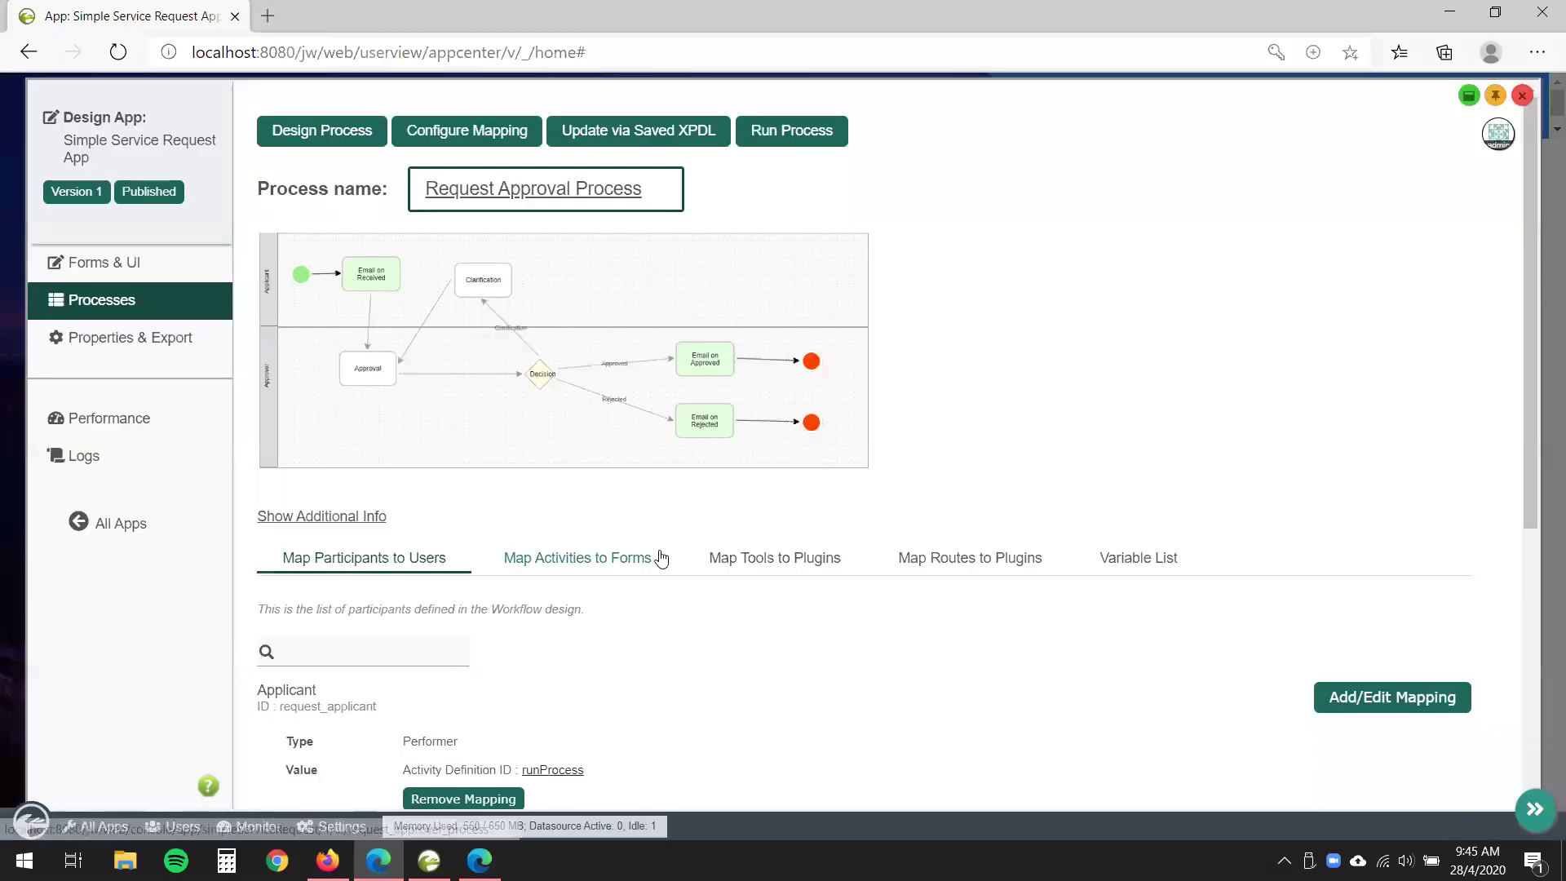
- Review the pre-mapped participants, then show the Map Activities to Forms mappings
scroll(394, 336, down, 3)
scroll(402, 231, down, 1)
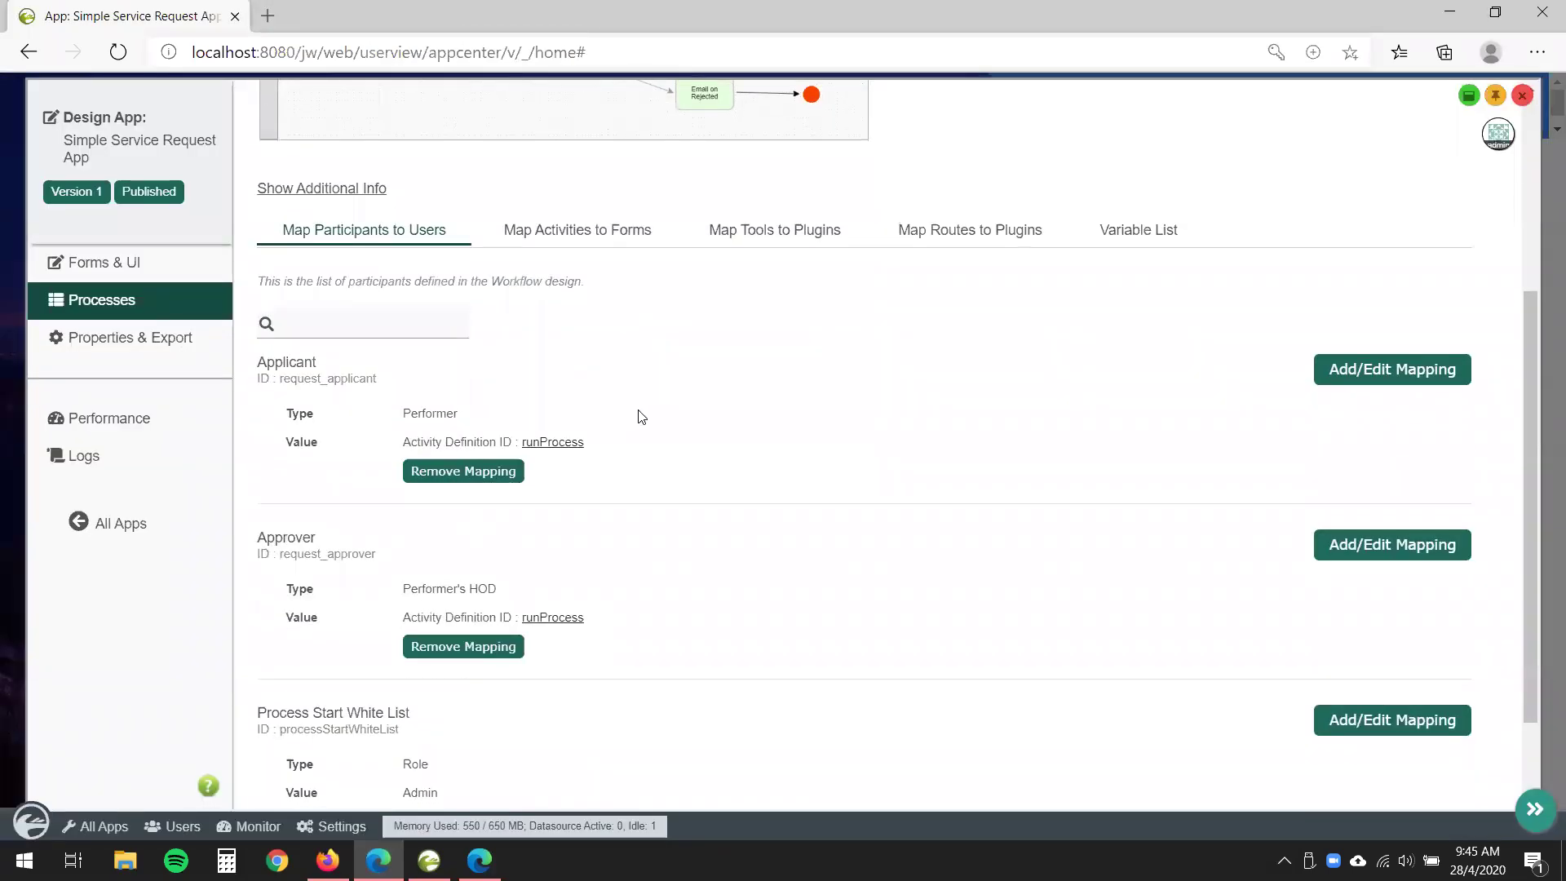
scroll(617, 264, down, 1)
scroll(648, 689, up, 1)
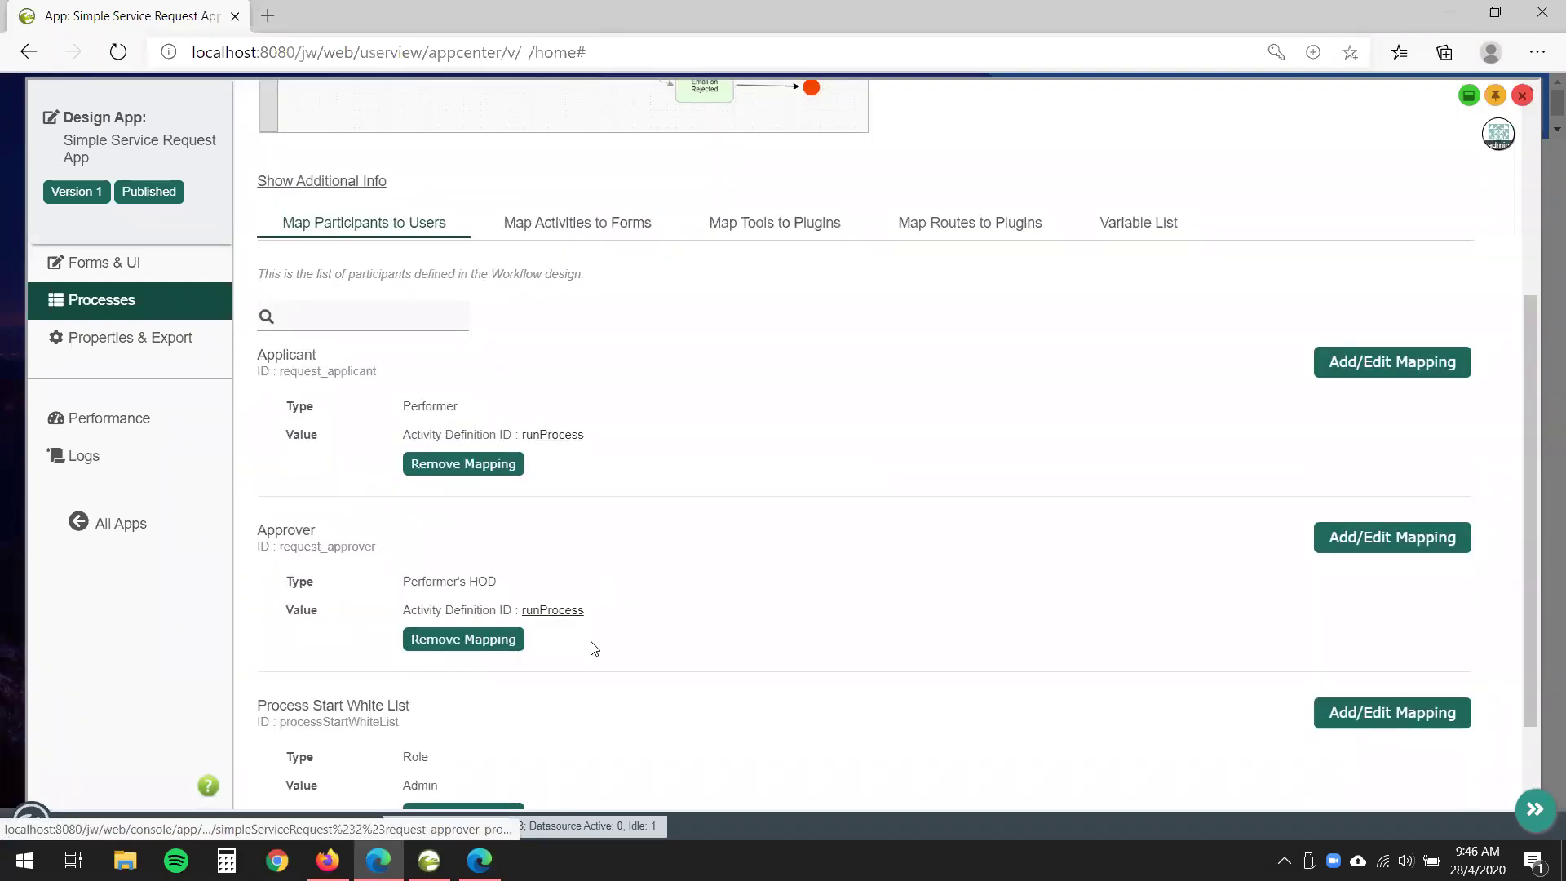
click(610, 236)
scroll(562, 383, up, 4)
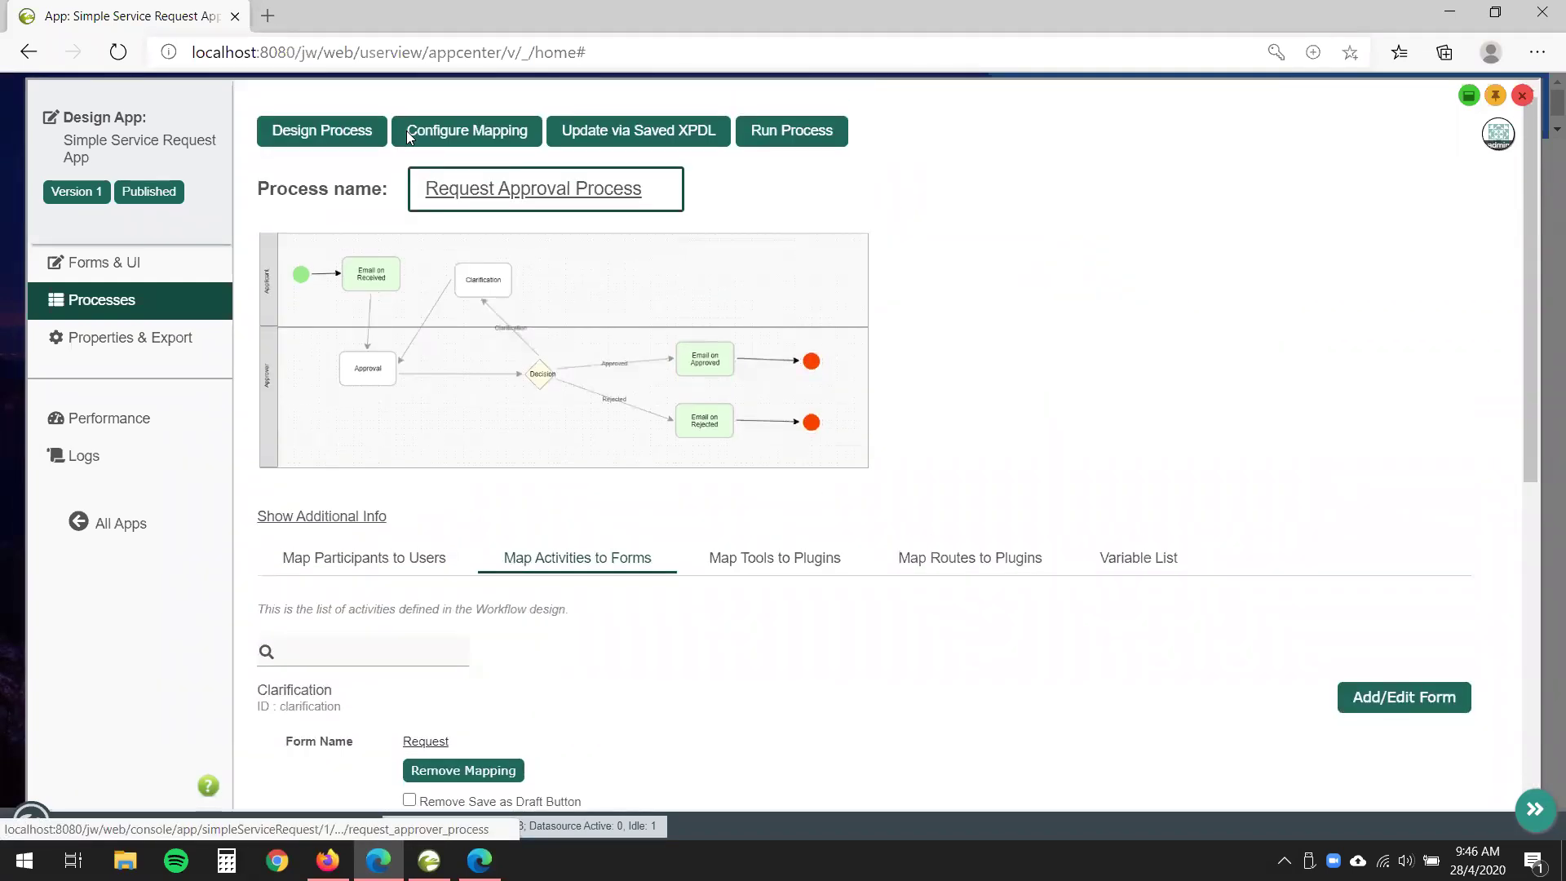
- Inspect the lane and activity mappings in the Process Mapper, then close it and return to Forms & UI
click(470, 131)
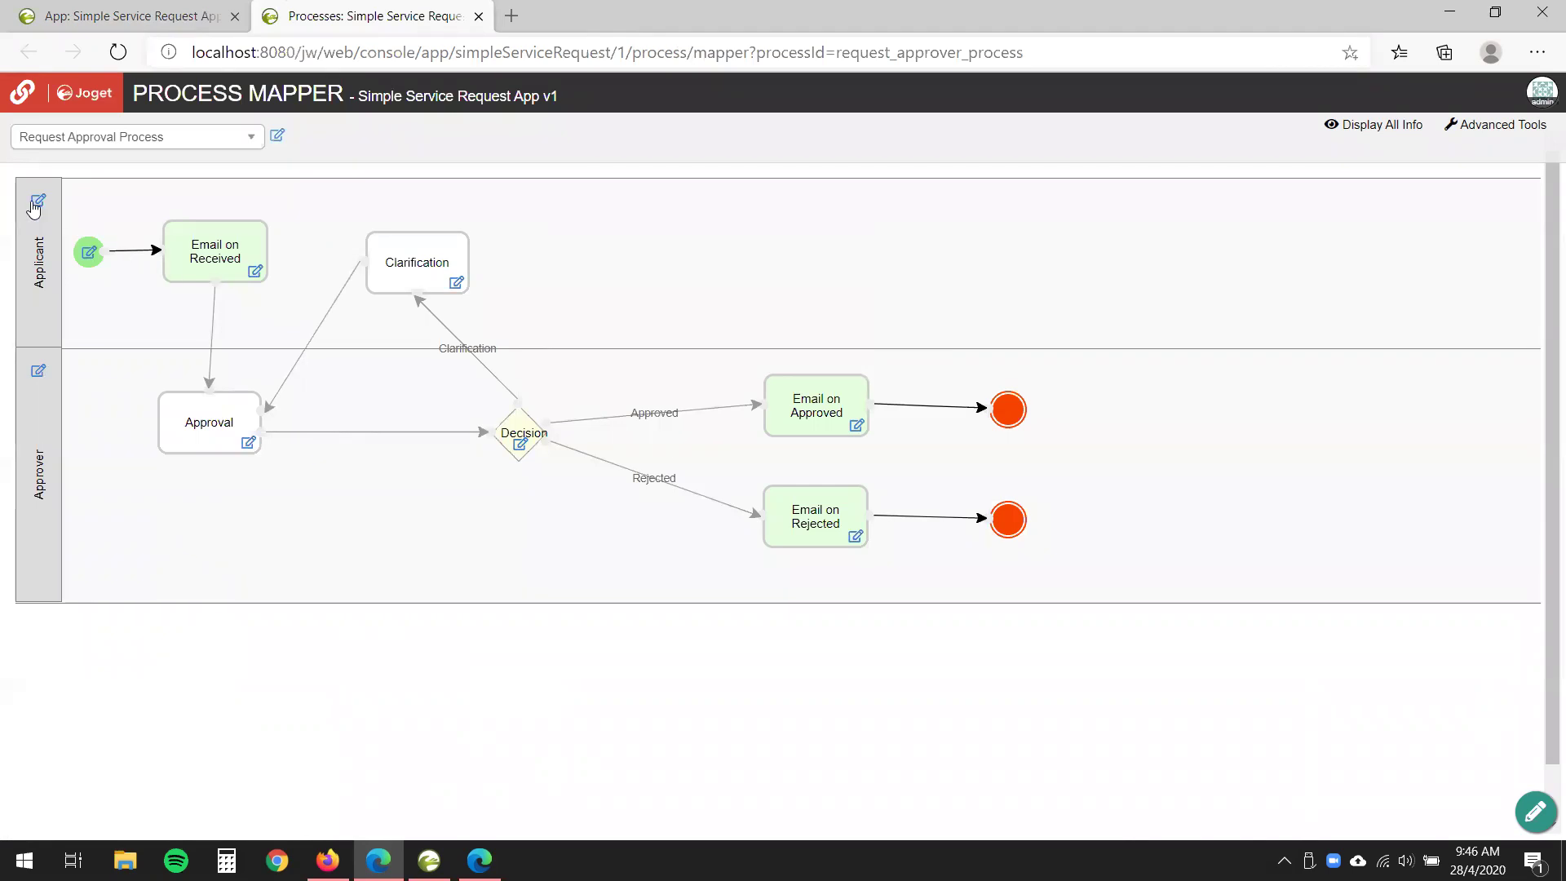
mouse_move(35, 208)
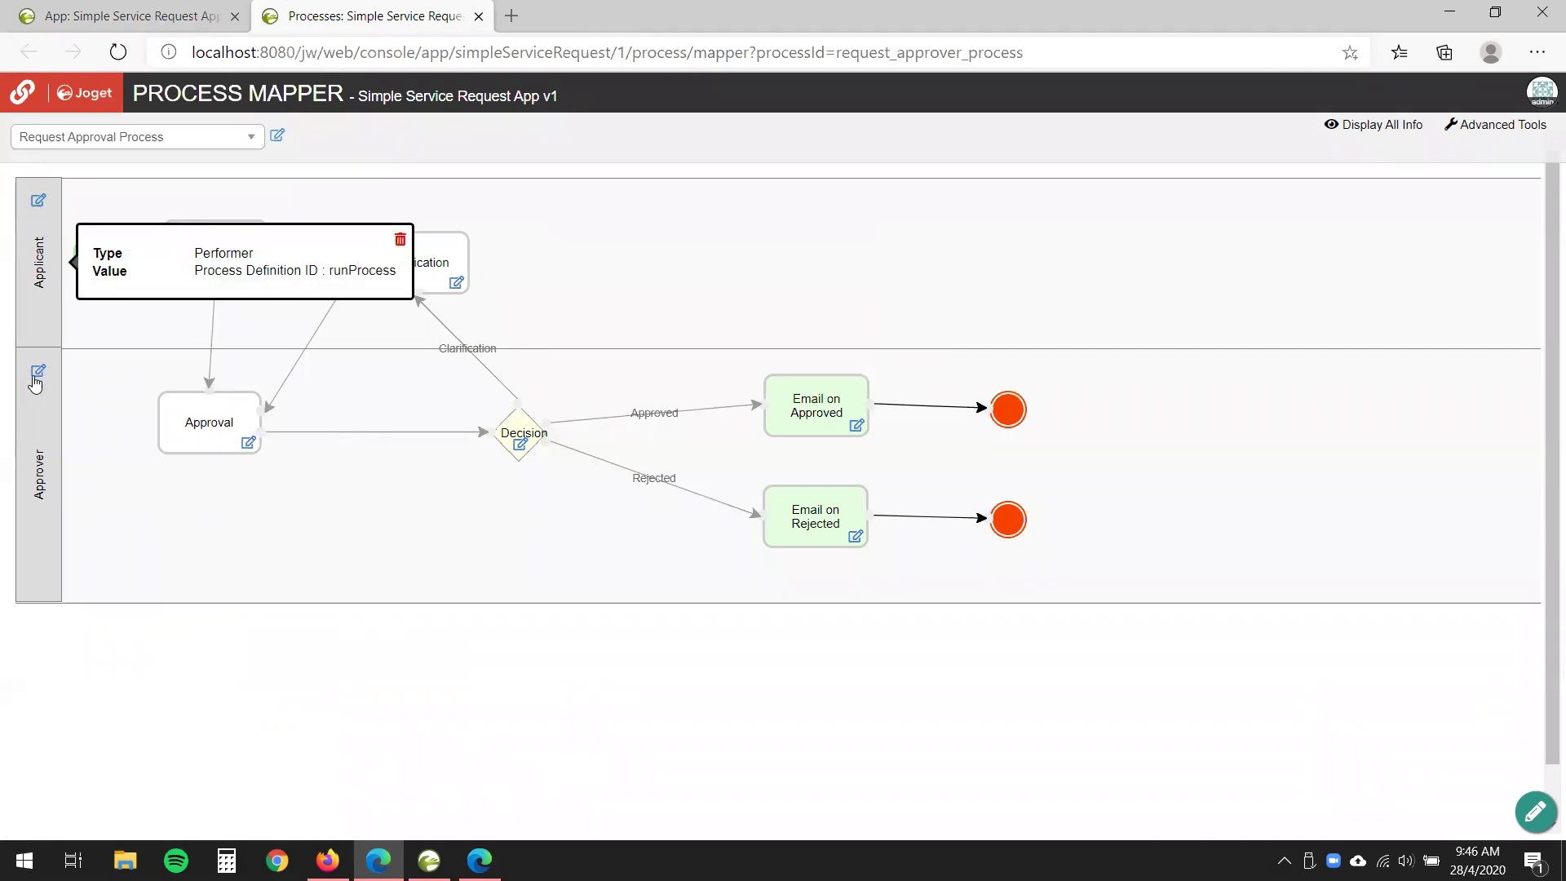
mouse_move(40, 378)
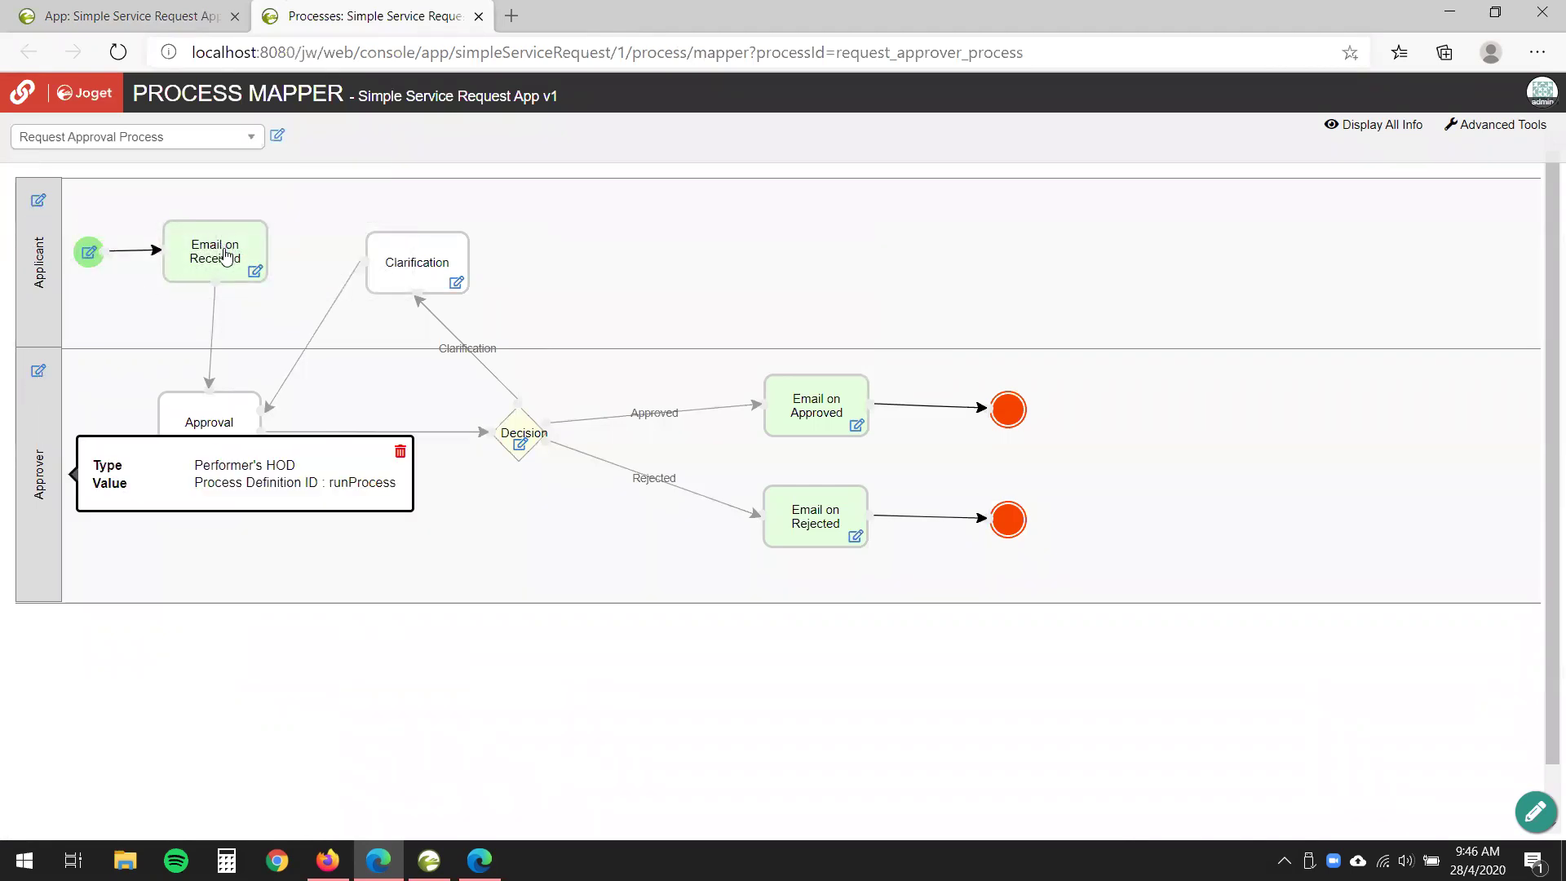
mouse_move(211, 440)
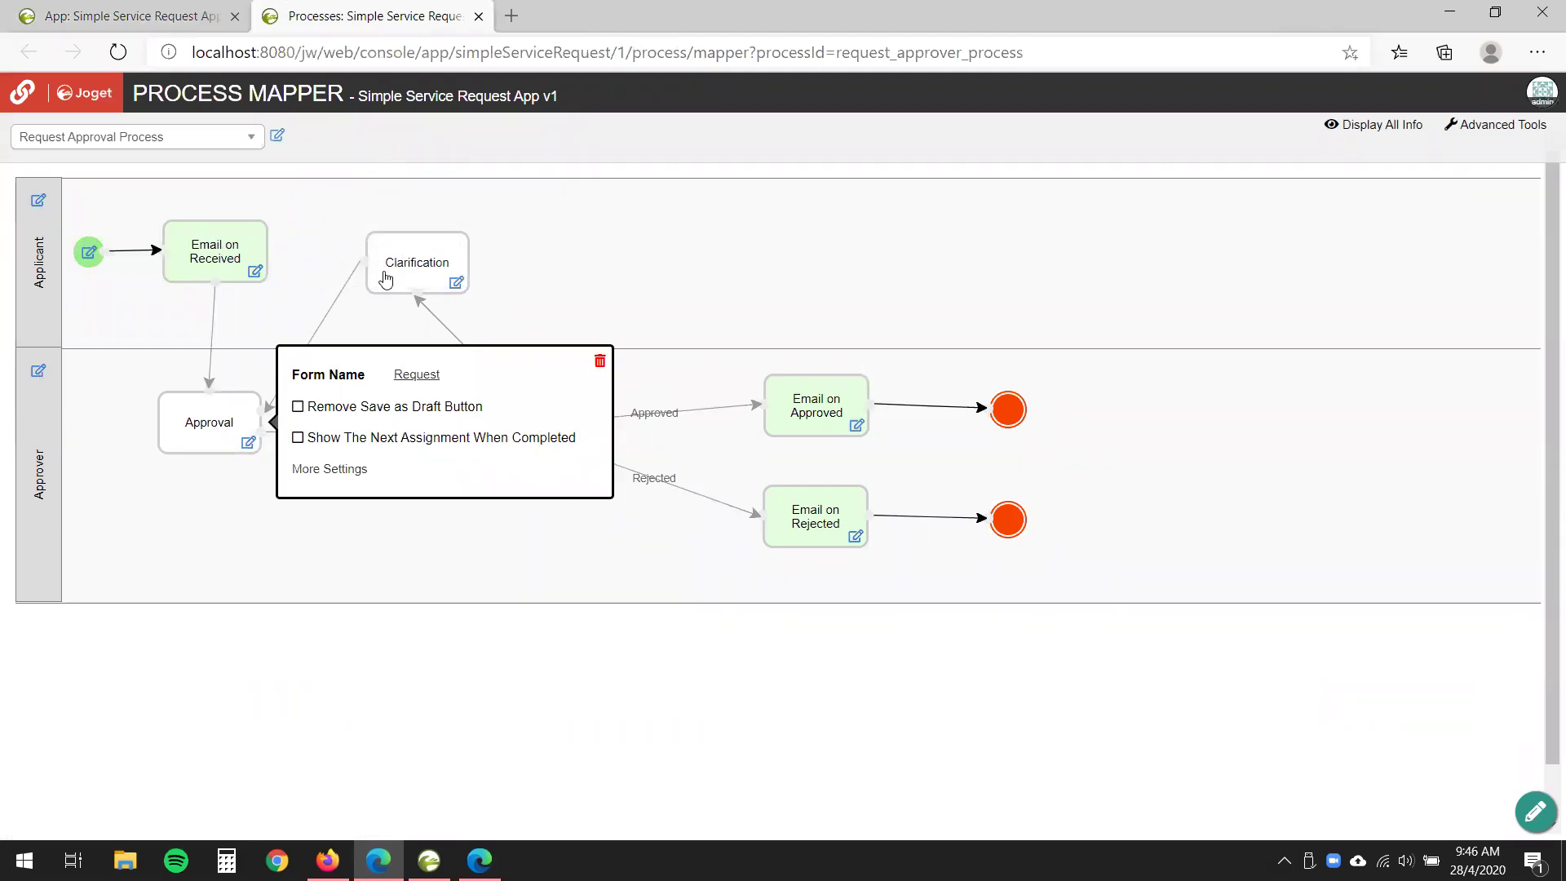
mouse_move(405, 271)
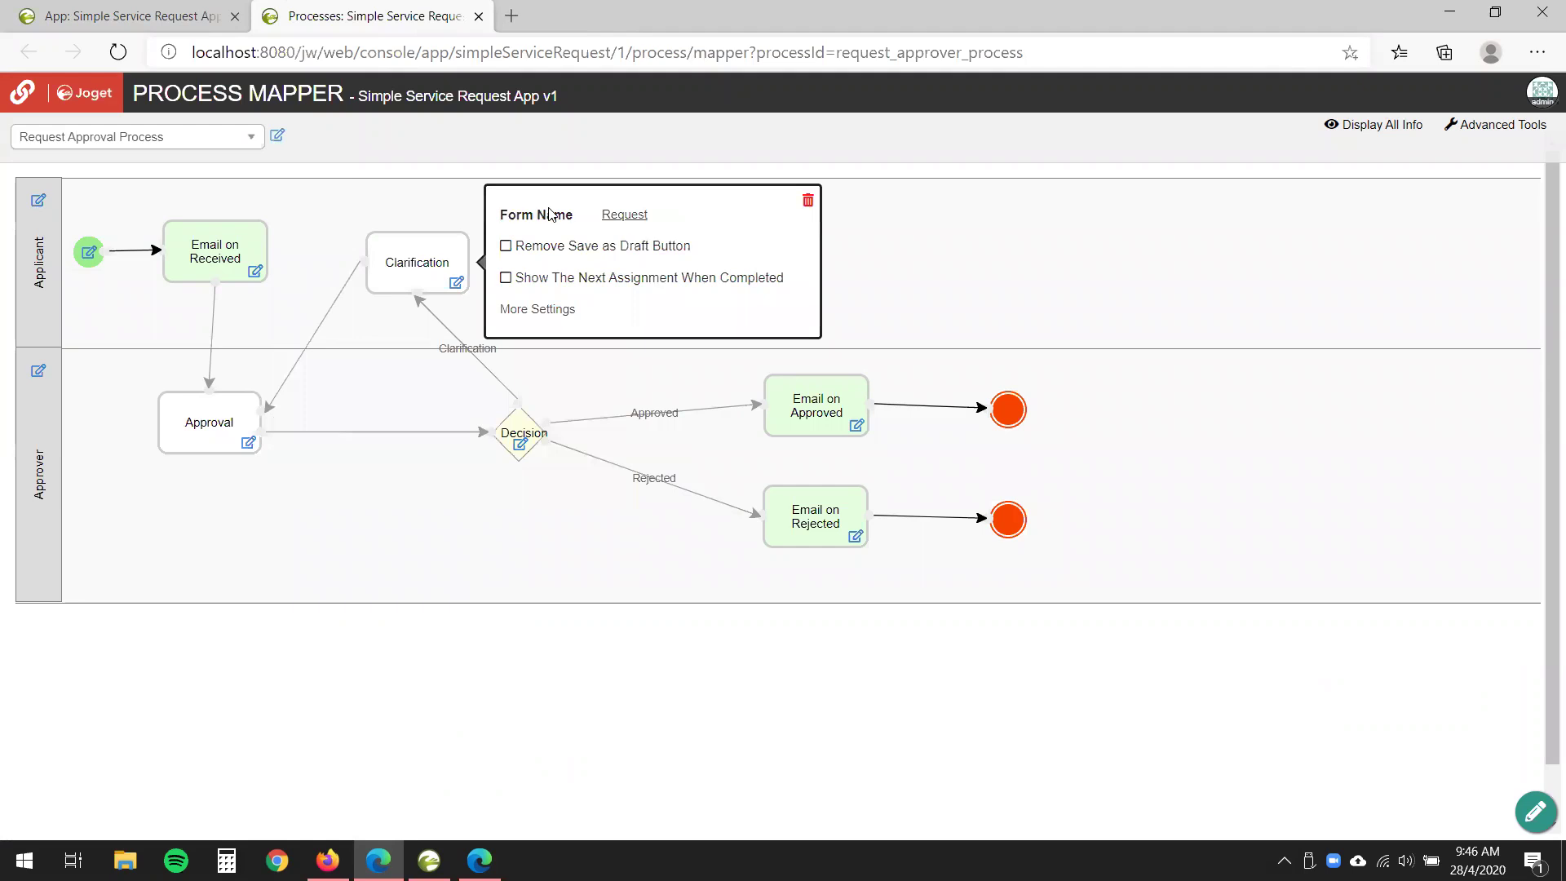
key(ctrl+w)
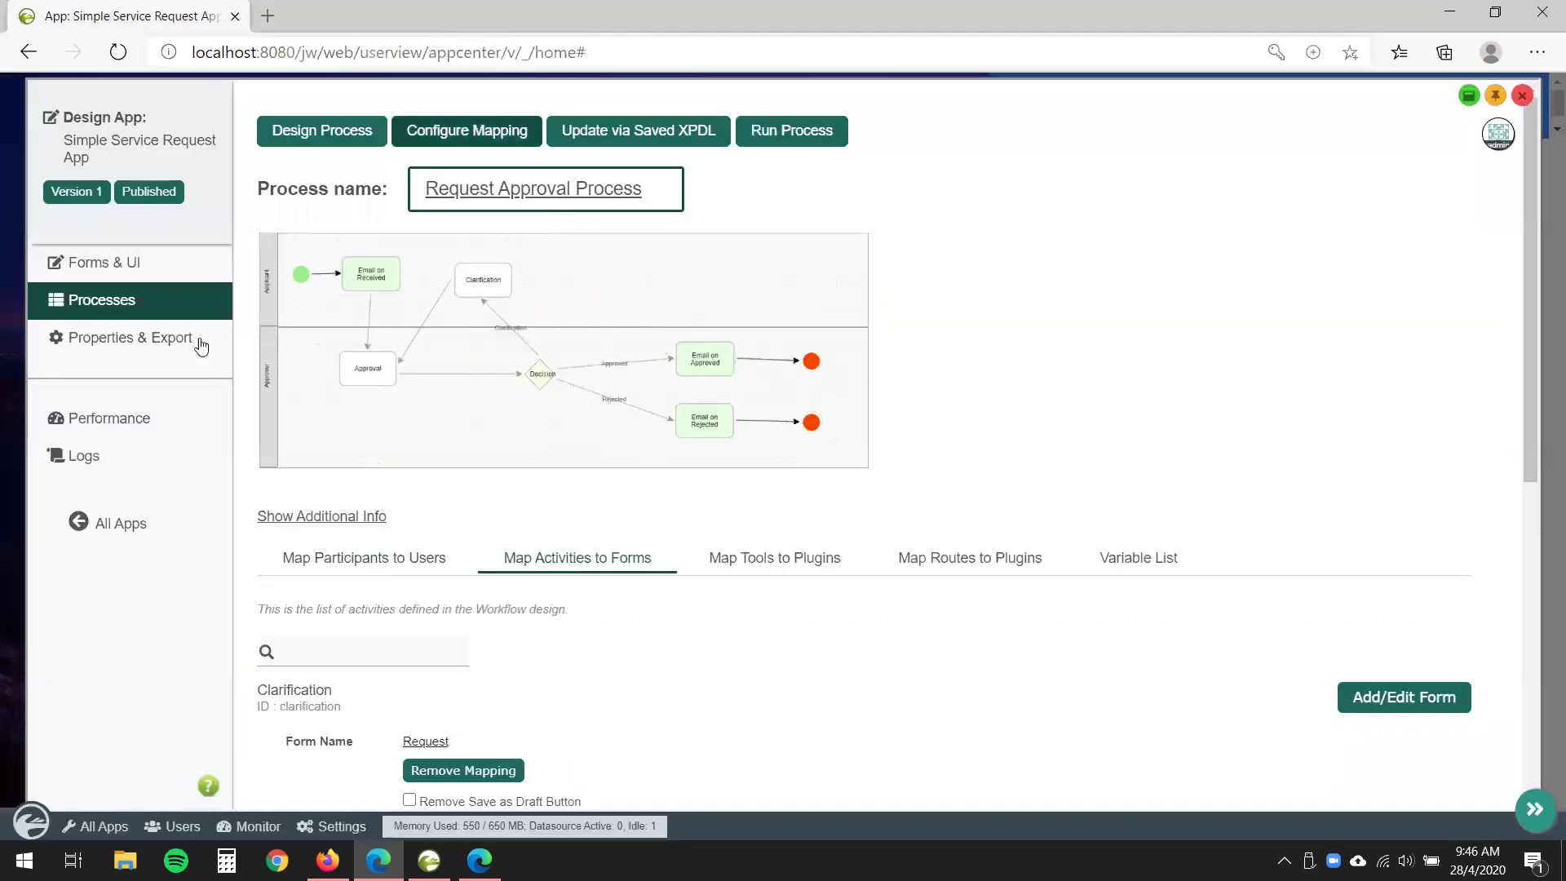
click(158, 278)
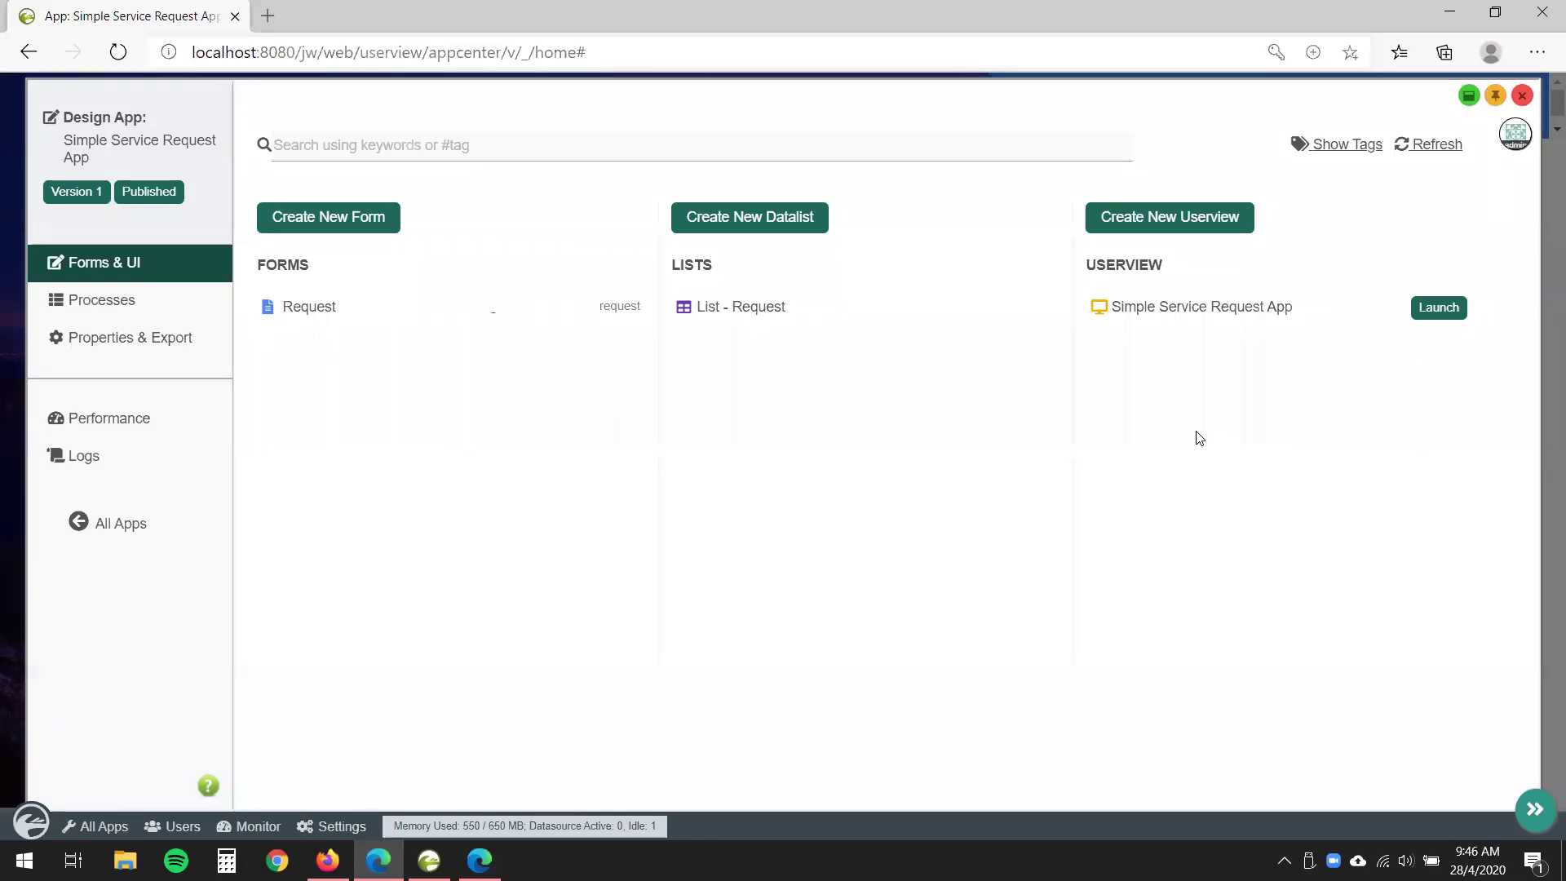
- Launch the app's userview and expand its Request Approval Process menu
click(1438, 309)
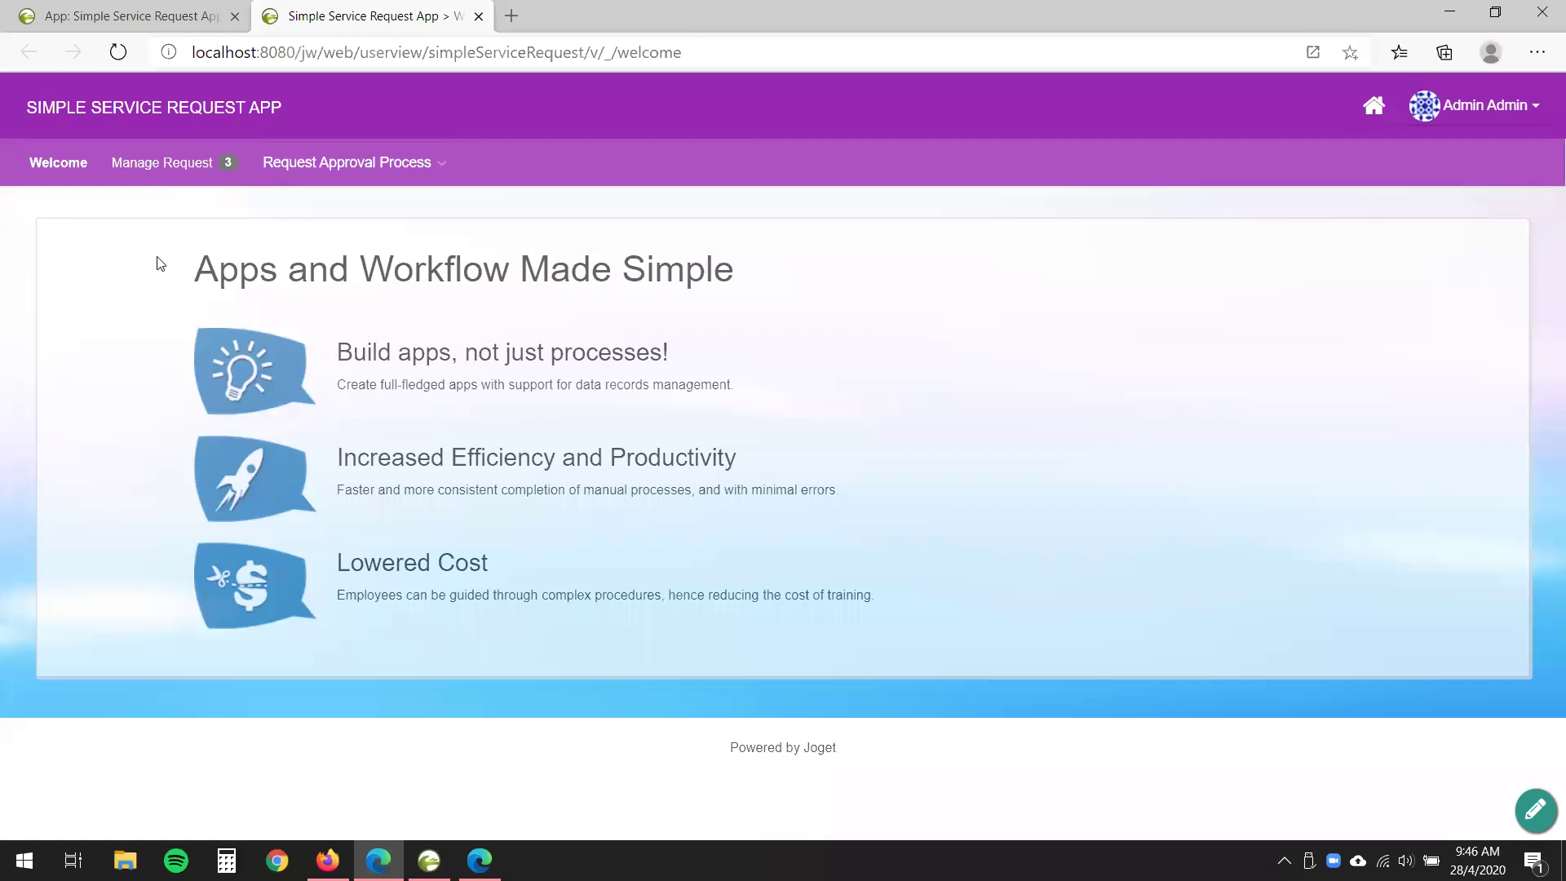
click(419, 172)
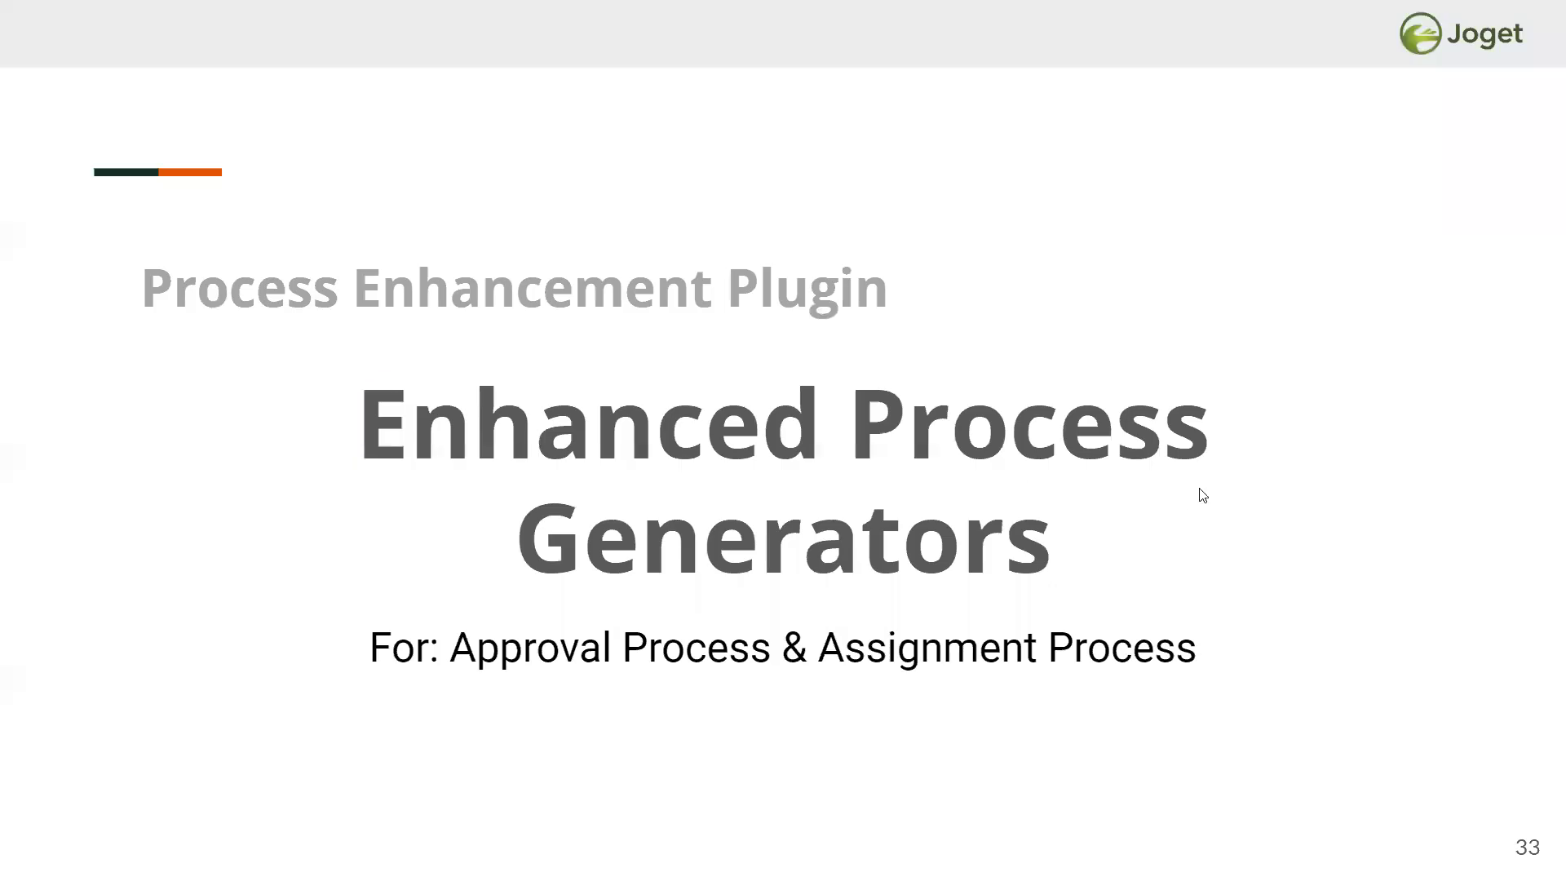
- Advance through slides 34 and 35 to Form & Datalist Actions, then leave the slideshow
click(1198, 492)
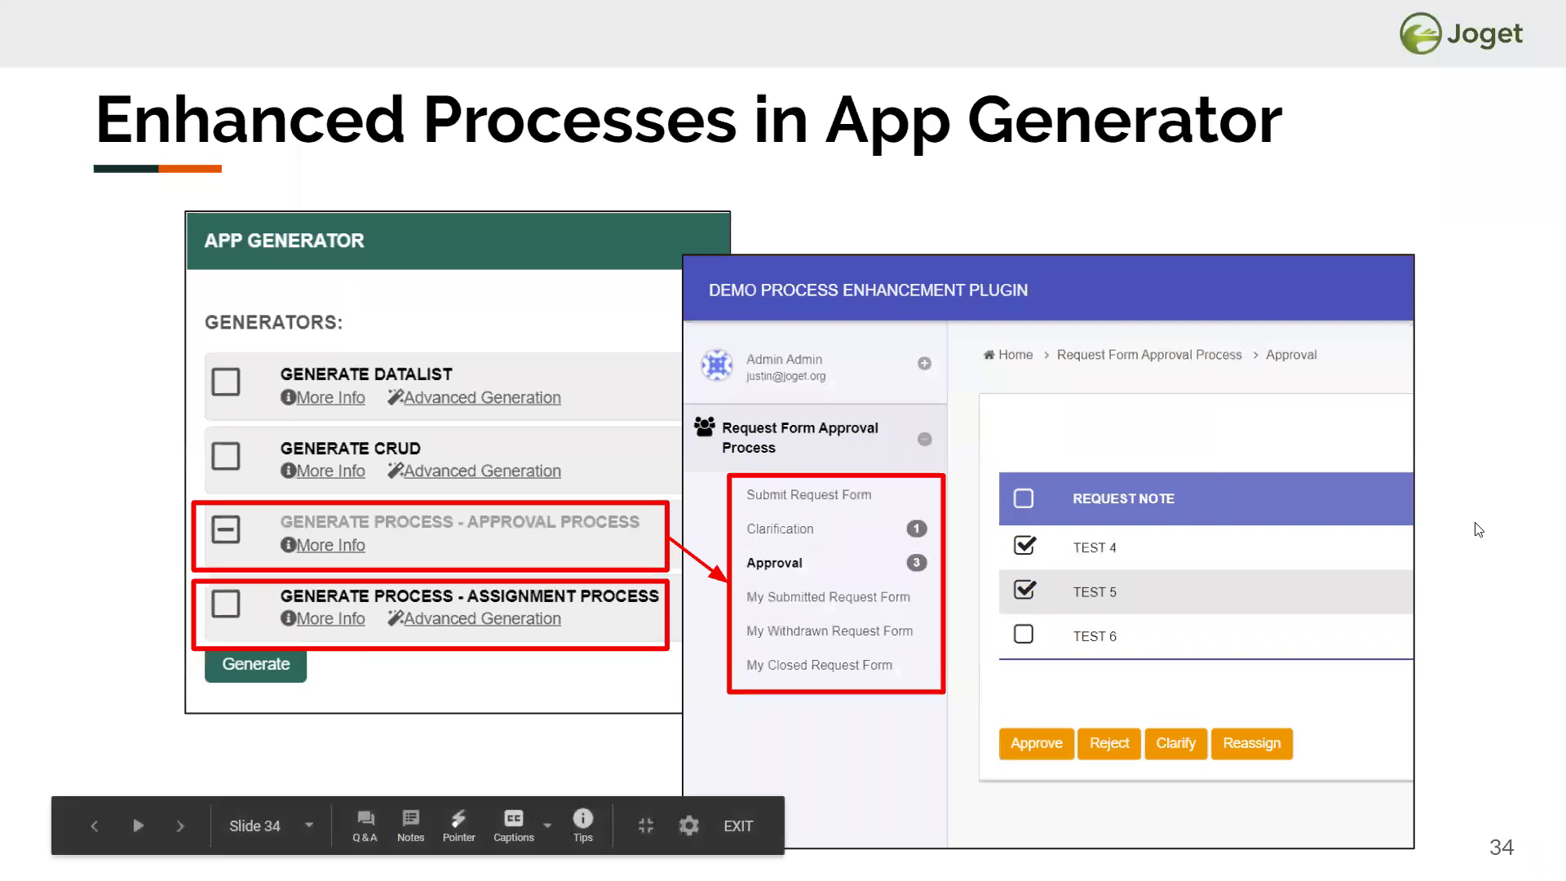
click(1474, 529)
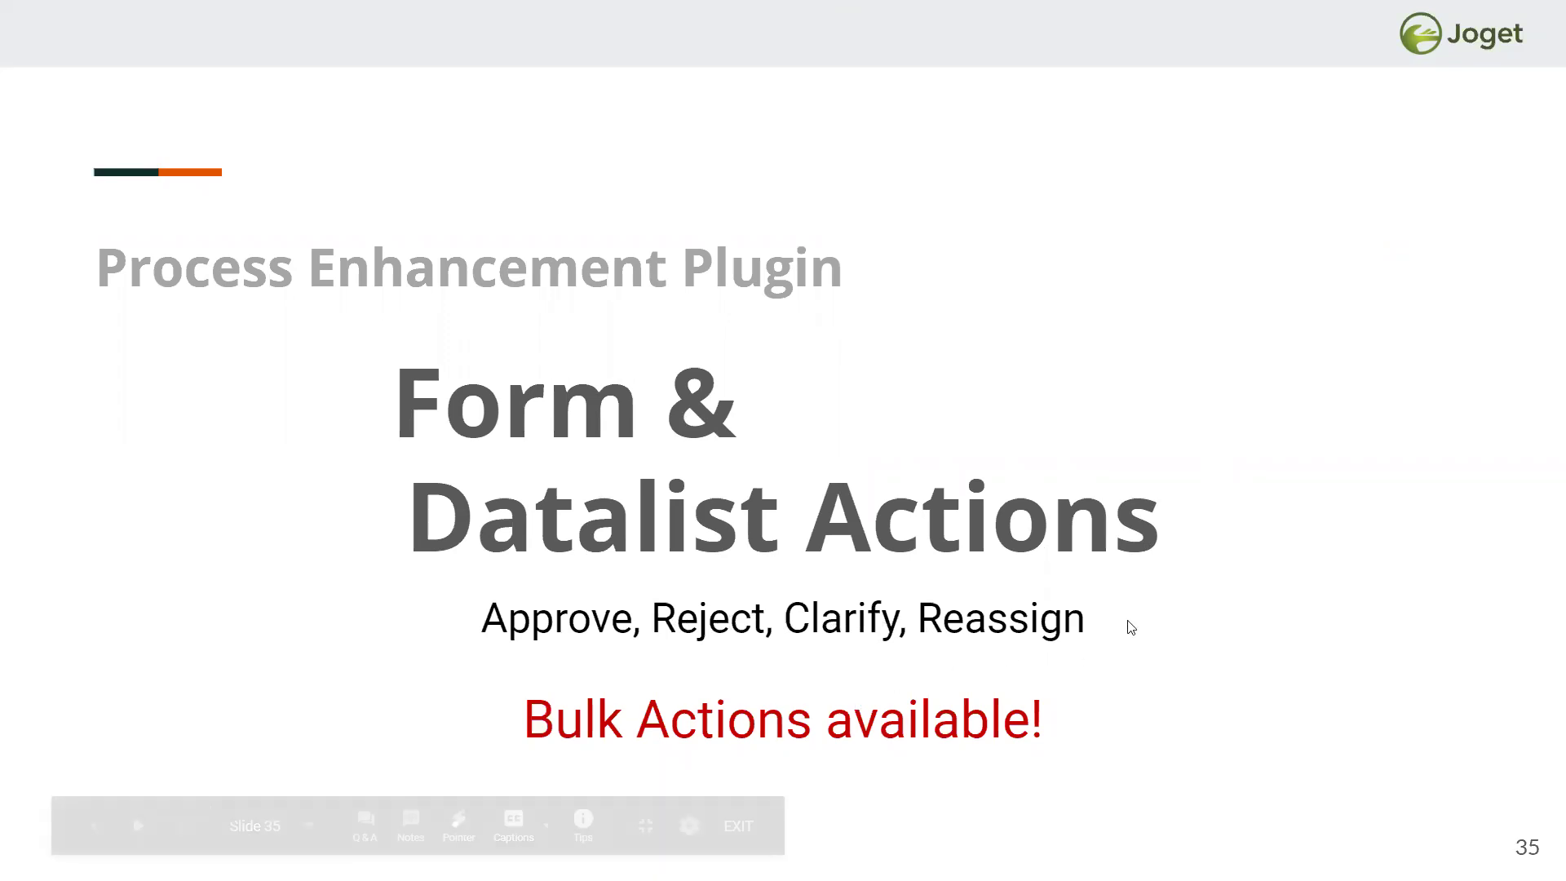
key(alt+Tab)
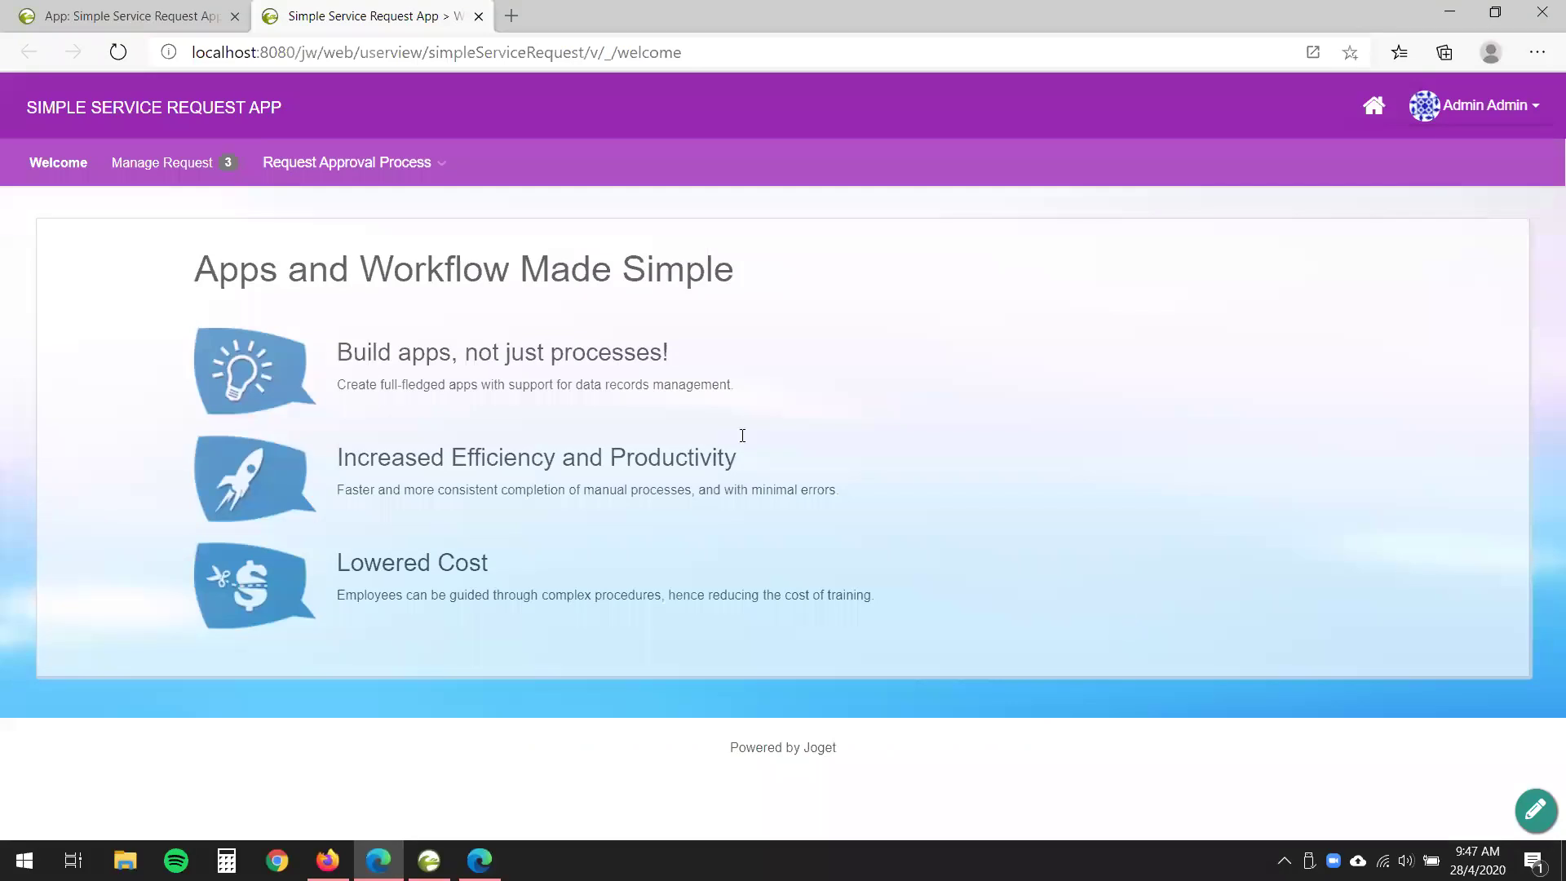
- Submit request 'Approve me!!' with the requester's name and Date Required 04/28/2020
click(390, 166)
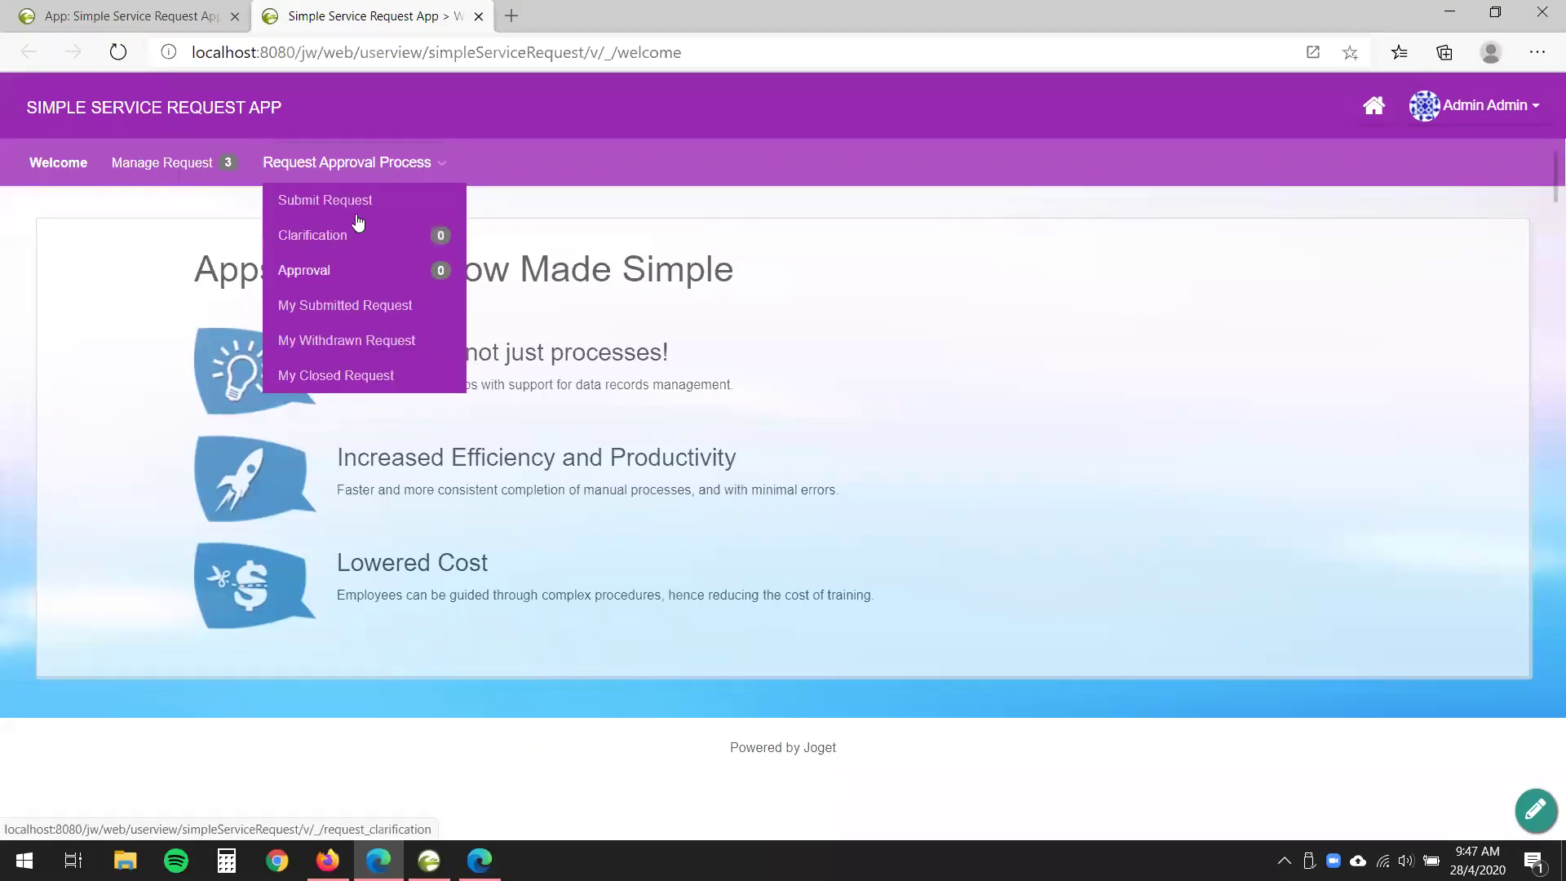
click(352, 314)
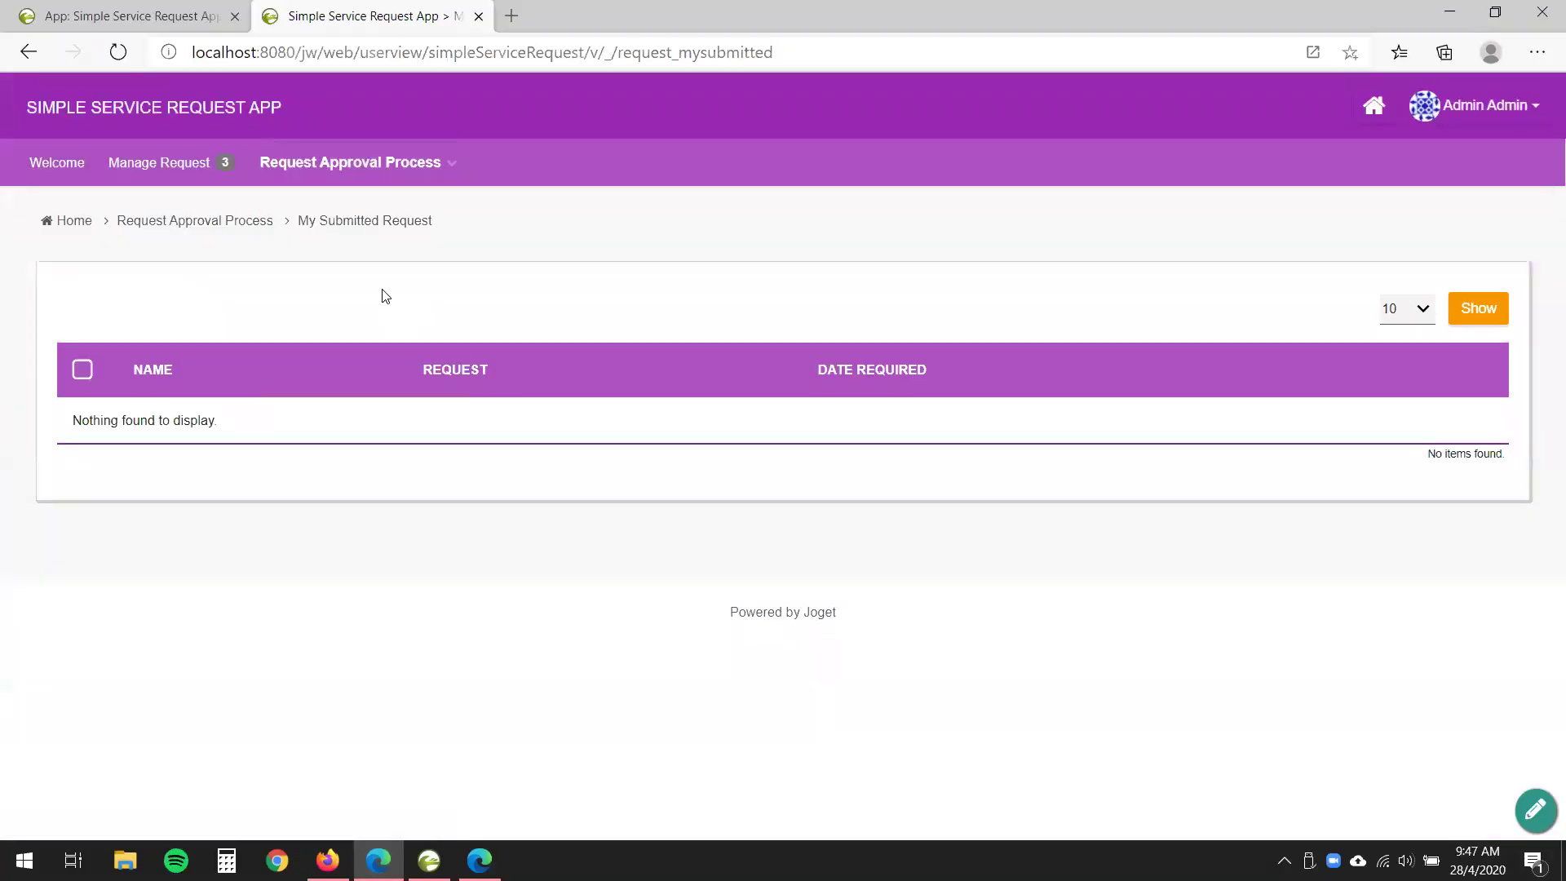
click(447, 167)
click(364, 204)
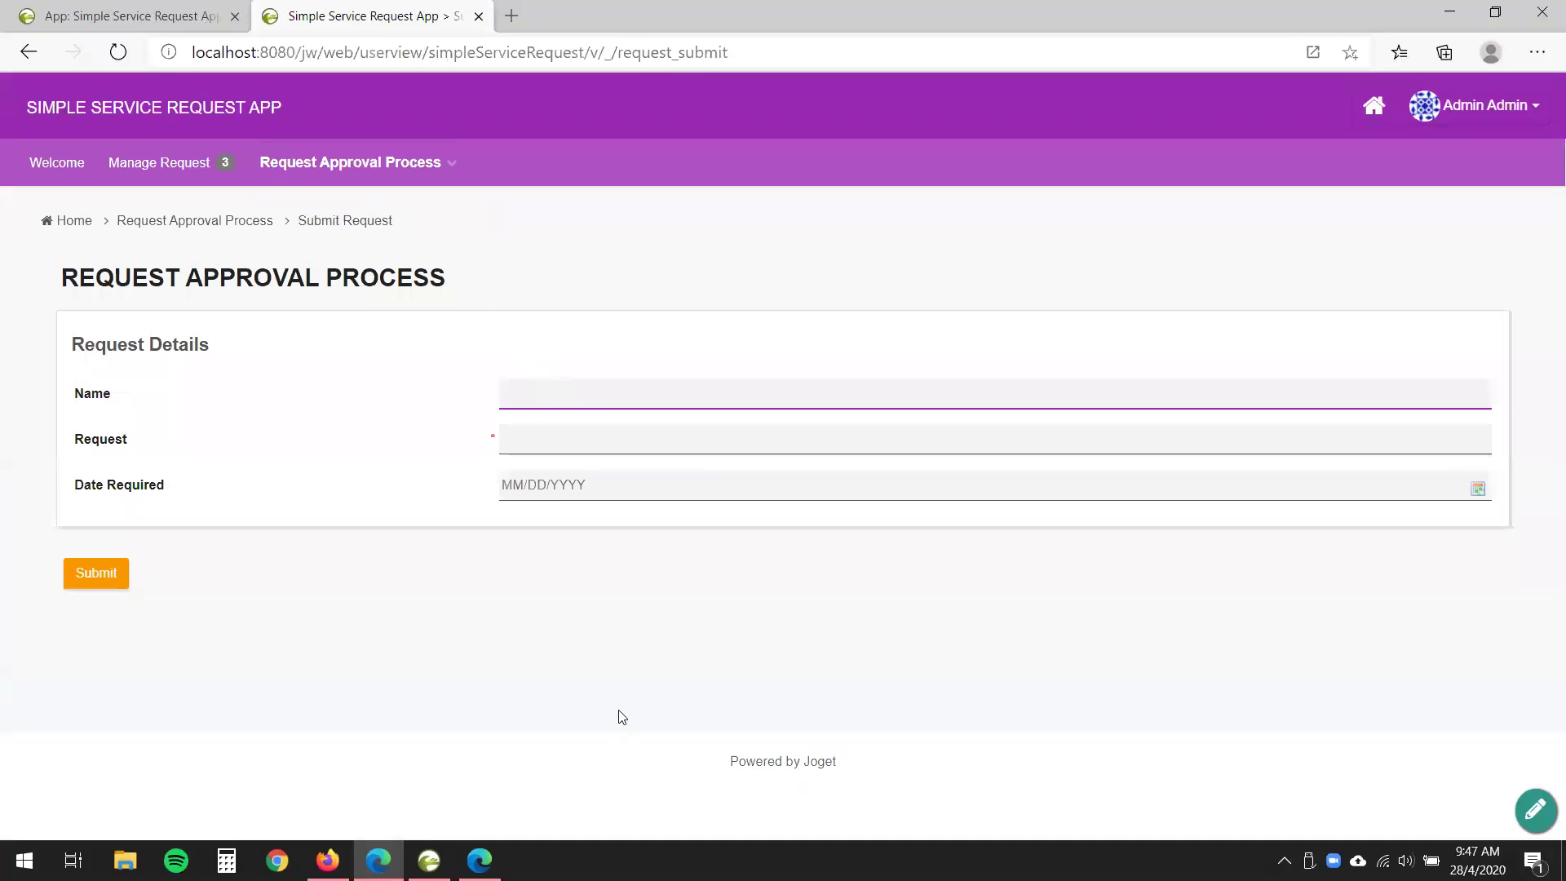
text(Justin)
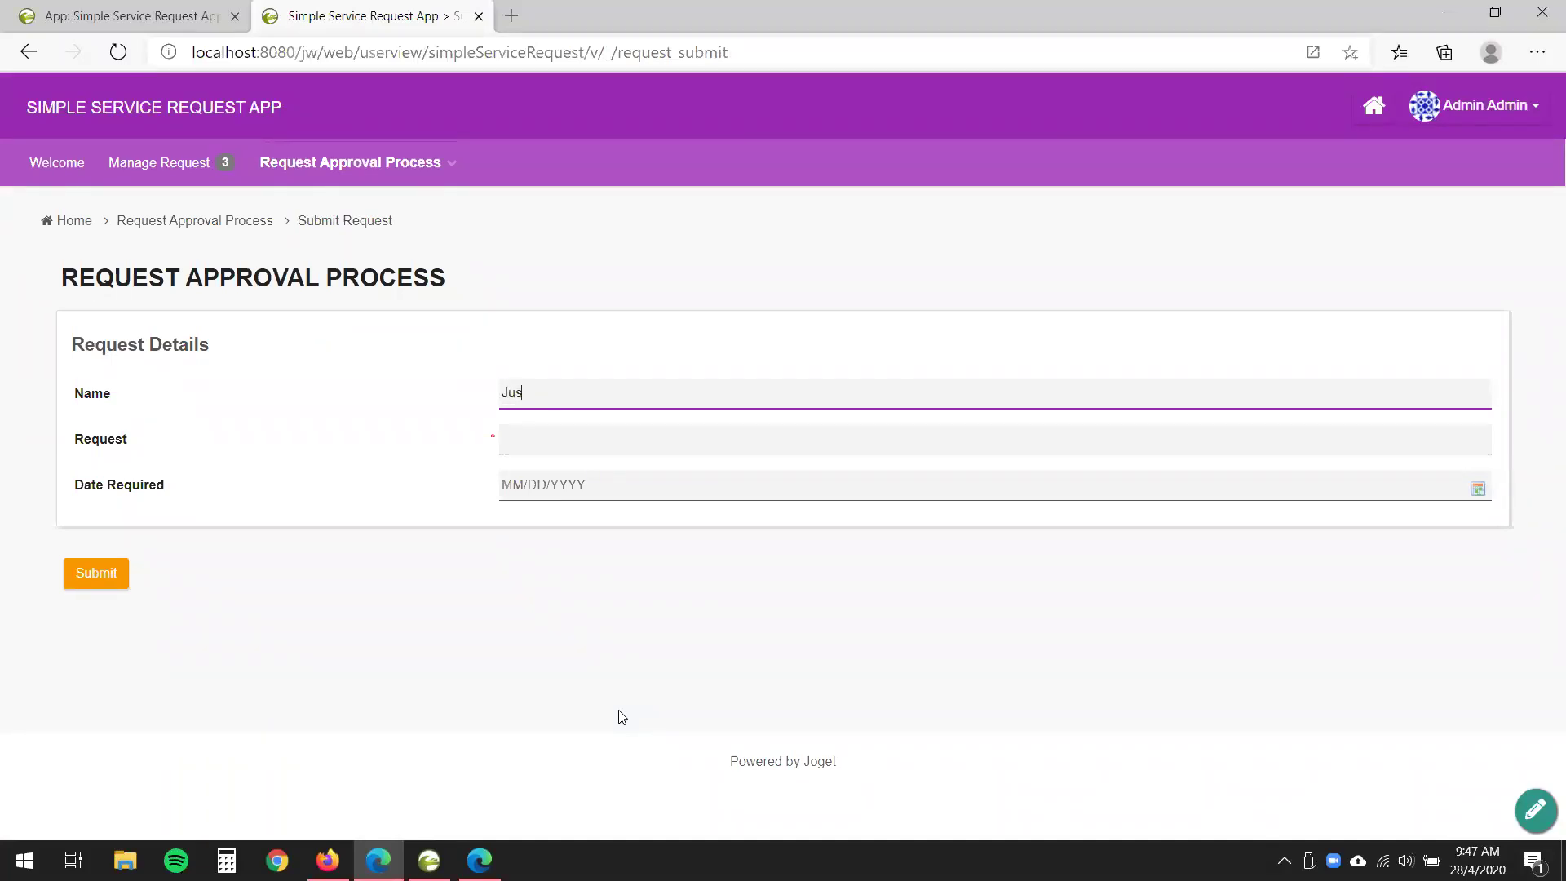
click(554, 441)
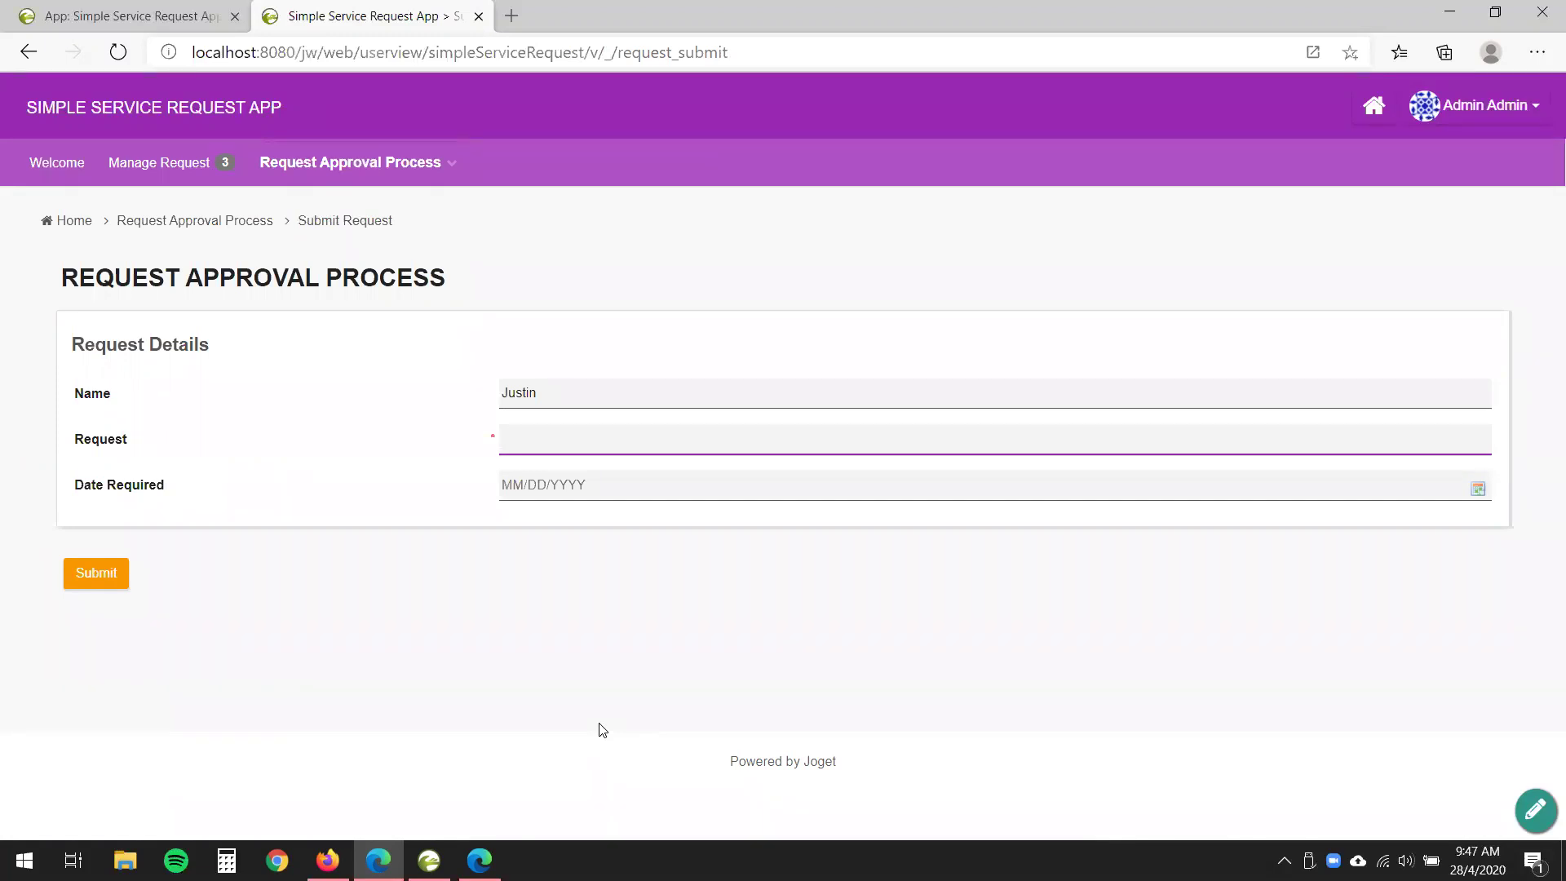
text(Approve me!!)
click(615, 481)
click(579, 682)
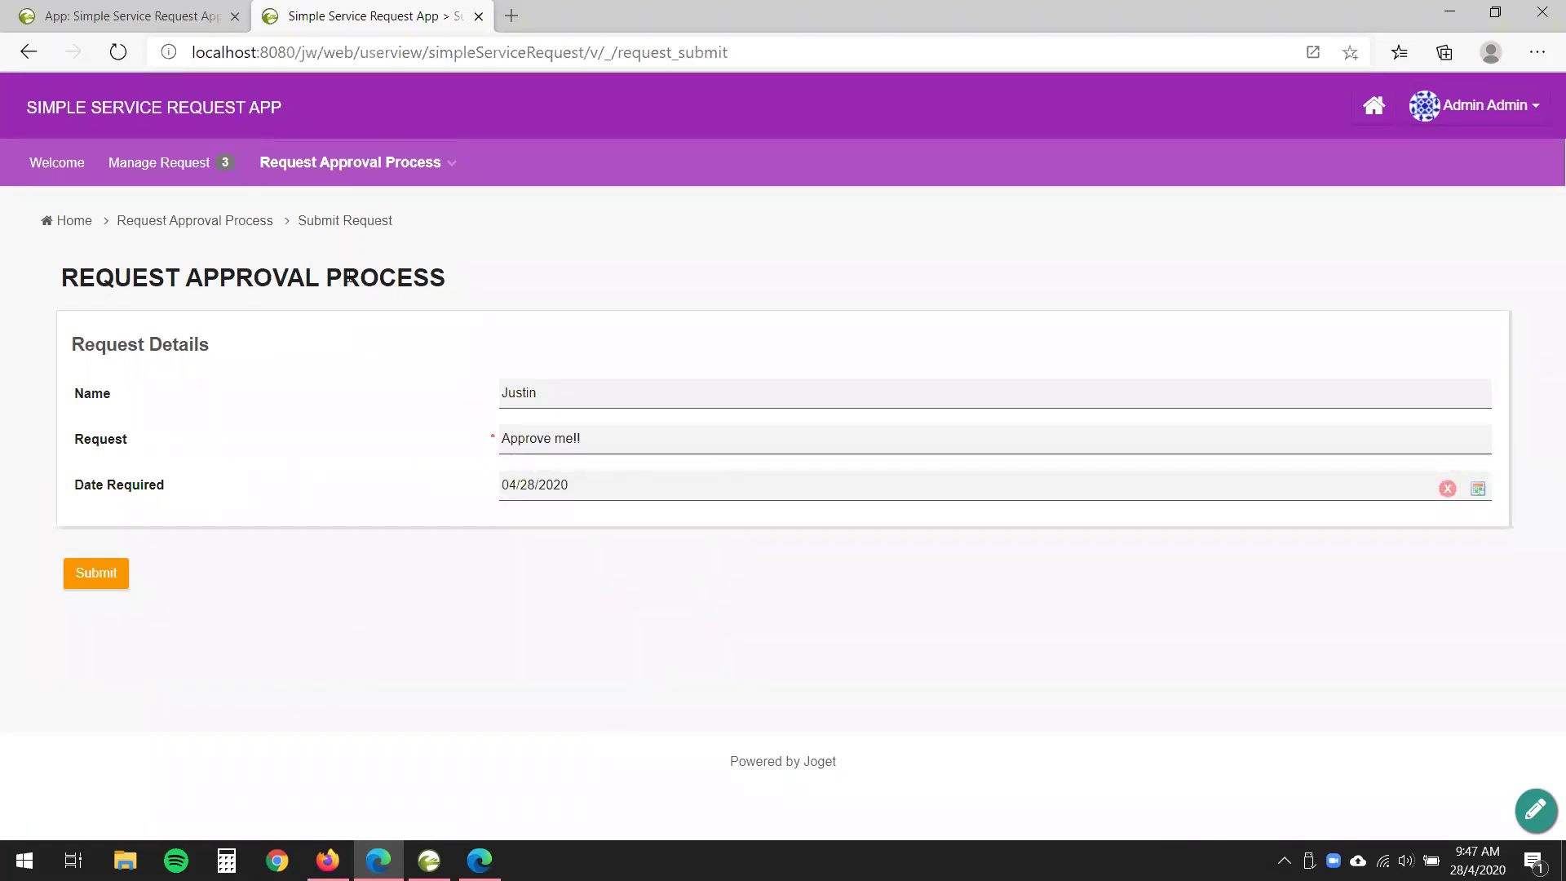
click(96, 574)
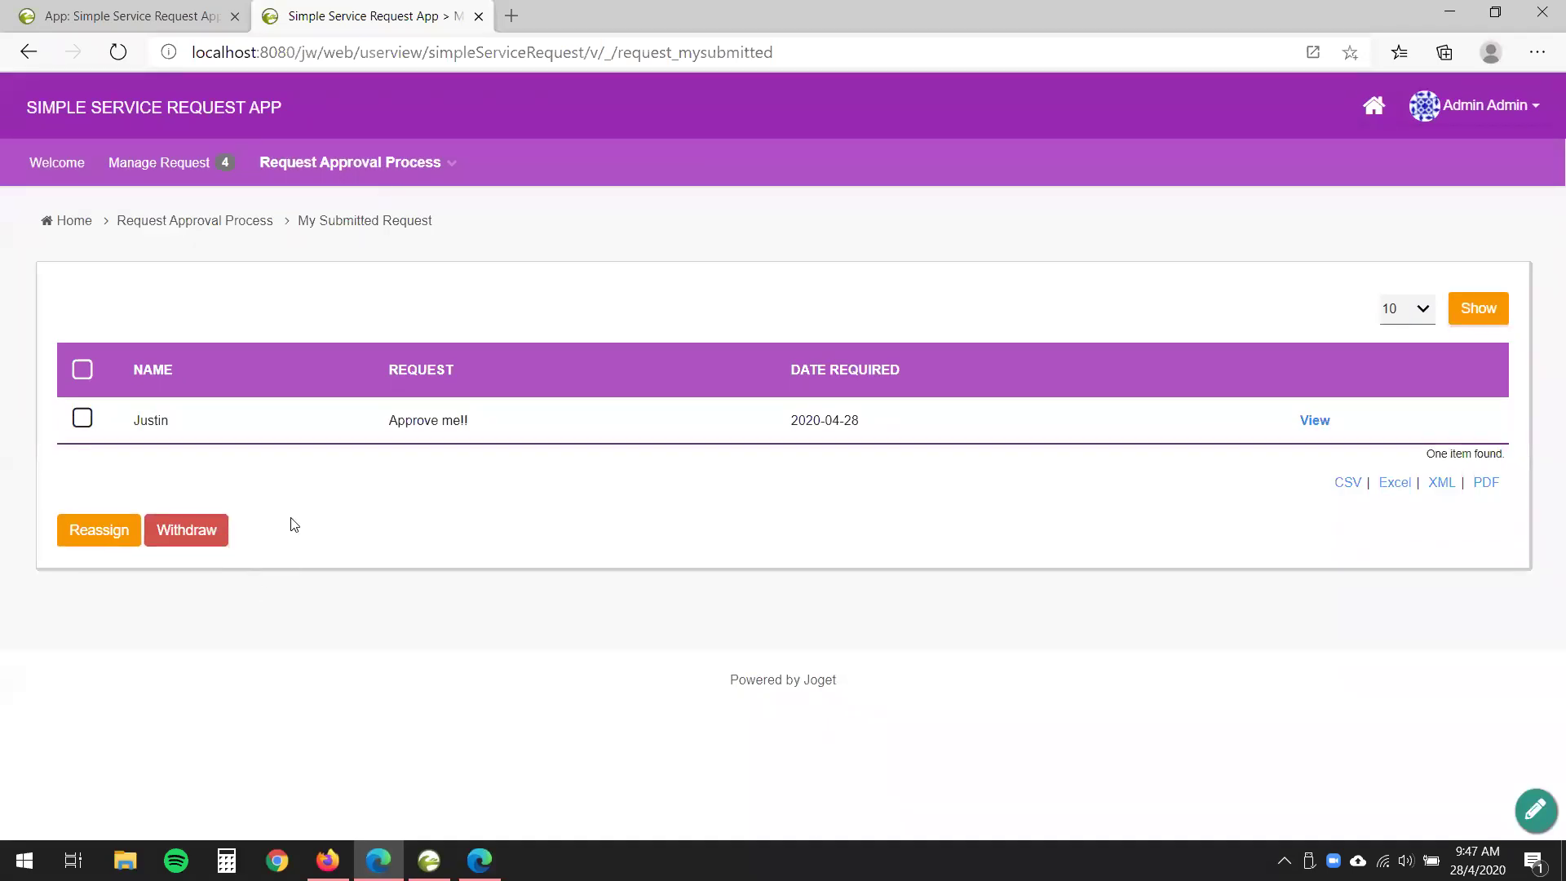
- Go to the Approval inbox and view the pending 'Approve me!!' request's approval form
mouse_move(380, 224)
drag(357, 432, 600, 429)
click(446, 664)
click(444, 164)
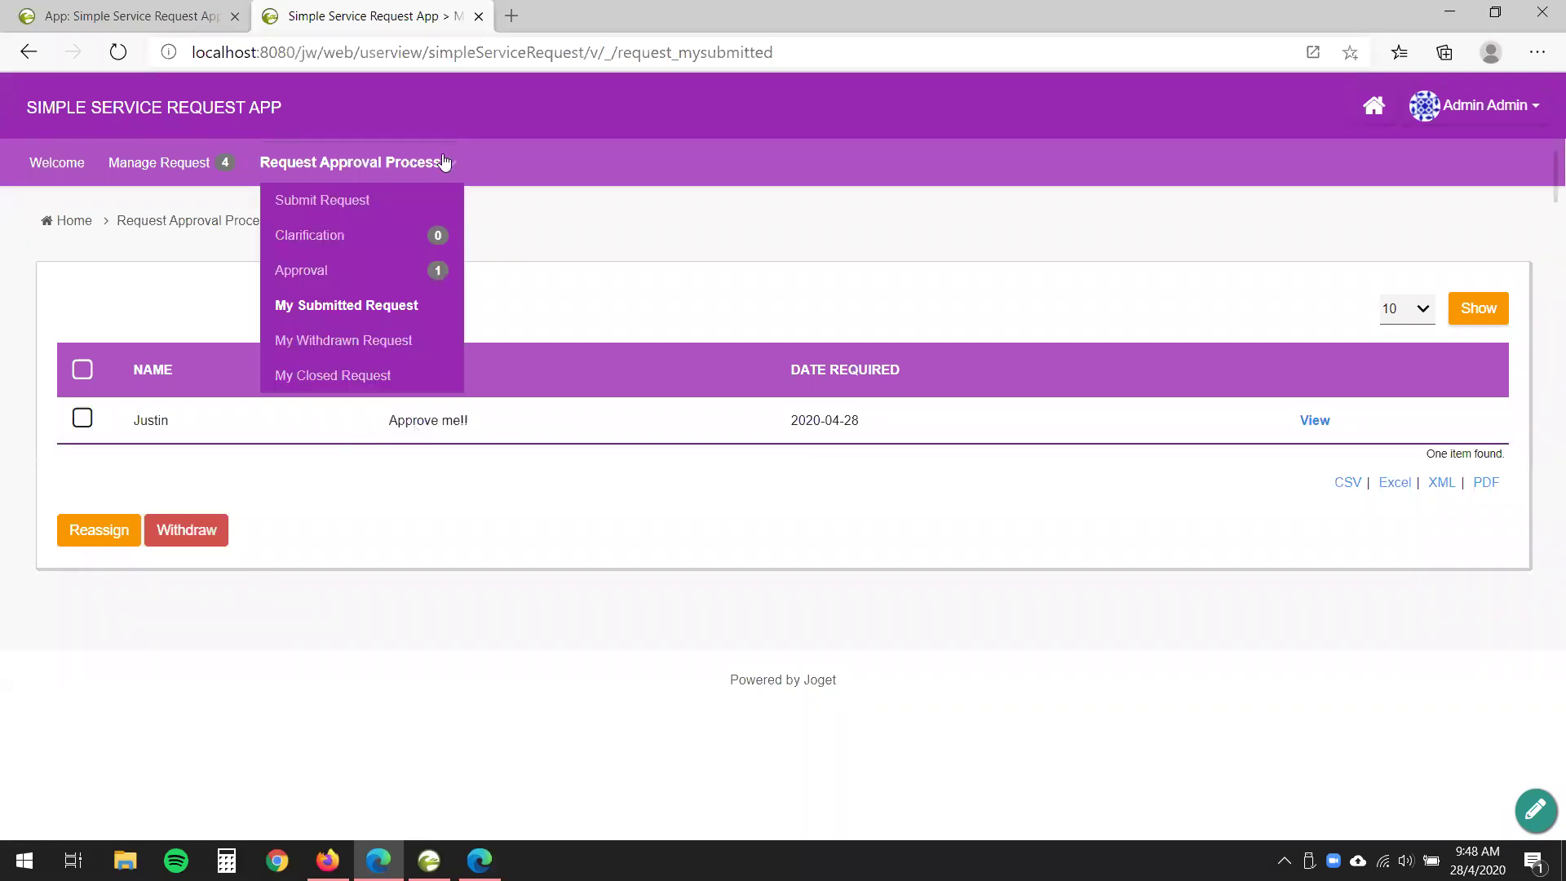
click(299, 277)
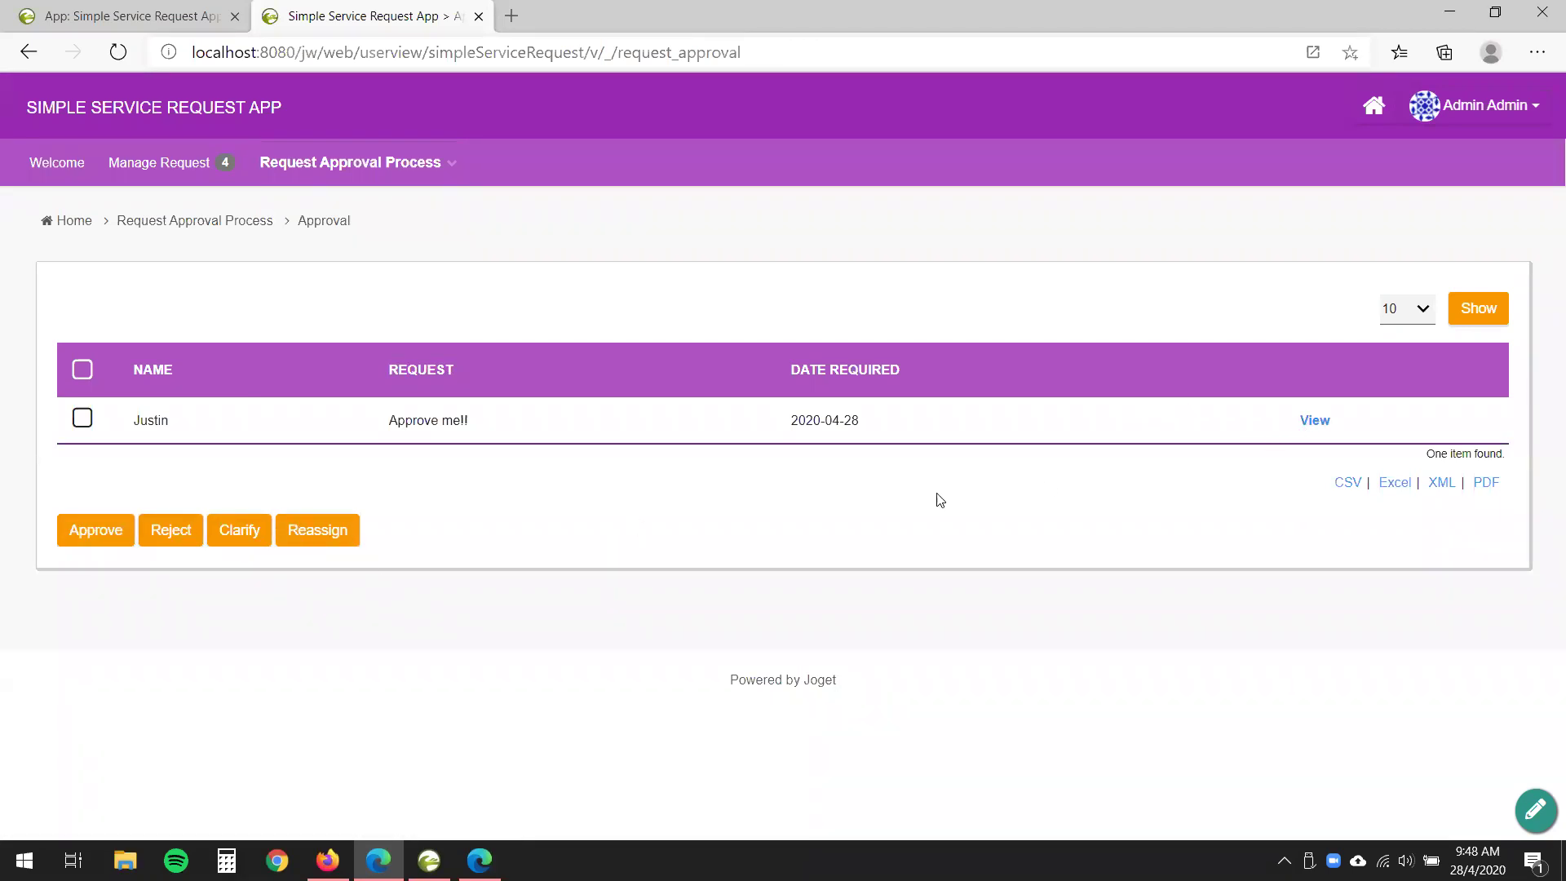
click(1313, 422)
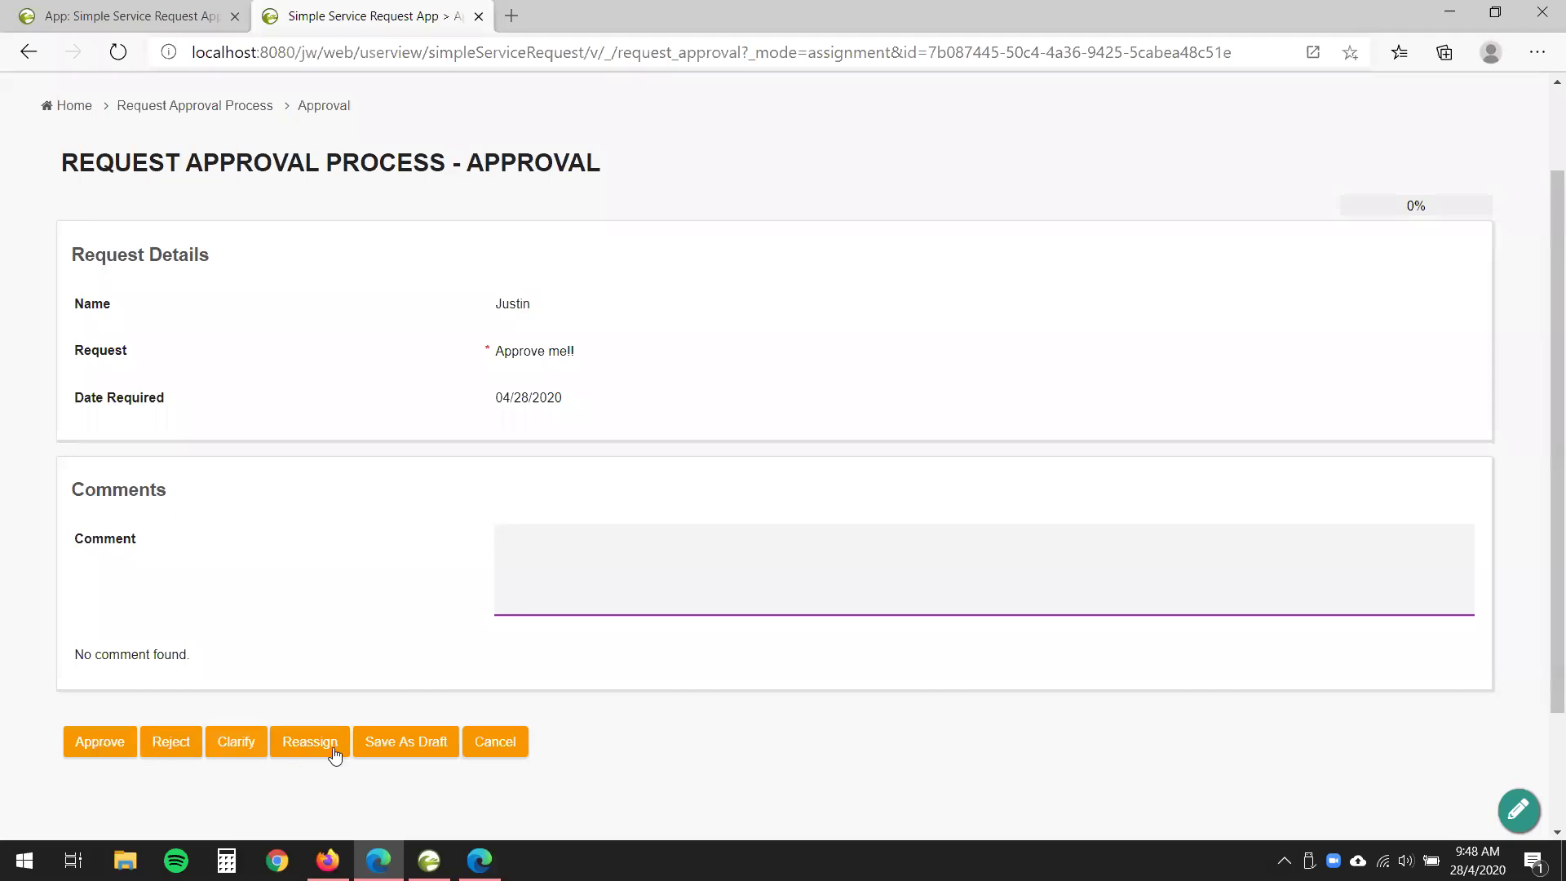
- Scroll through the approval form showing 0% progress, then return to the app designer
scroll(527, 677, up, 2)
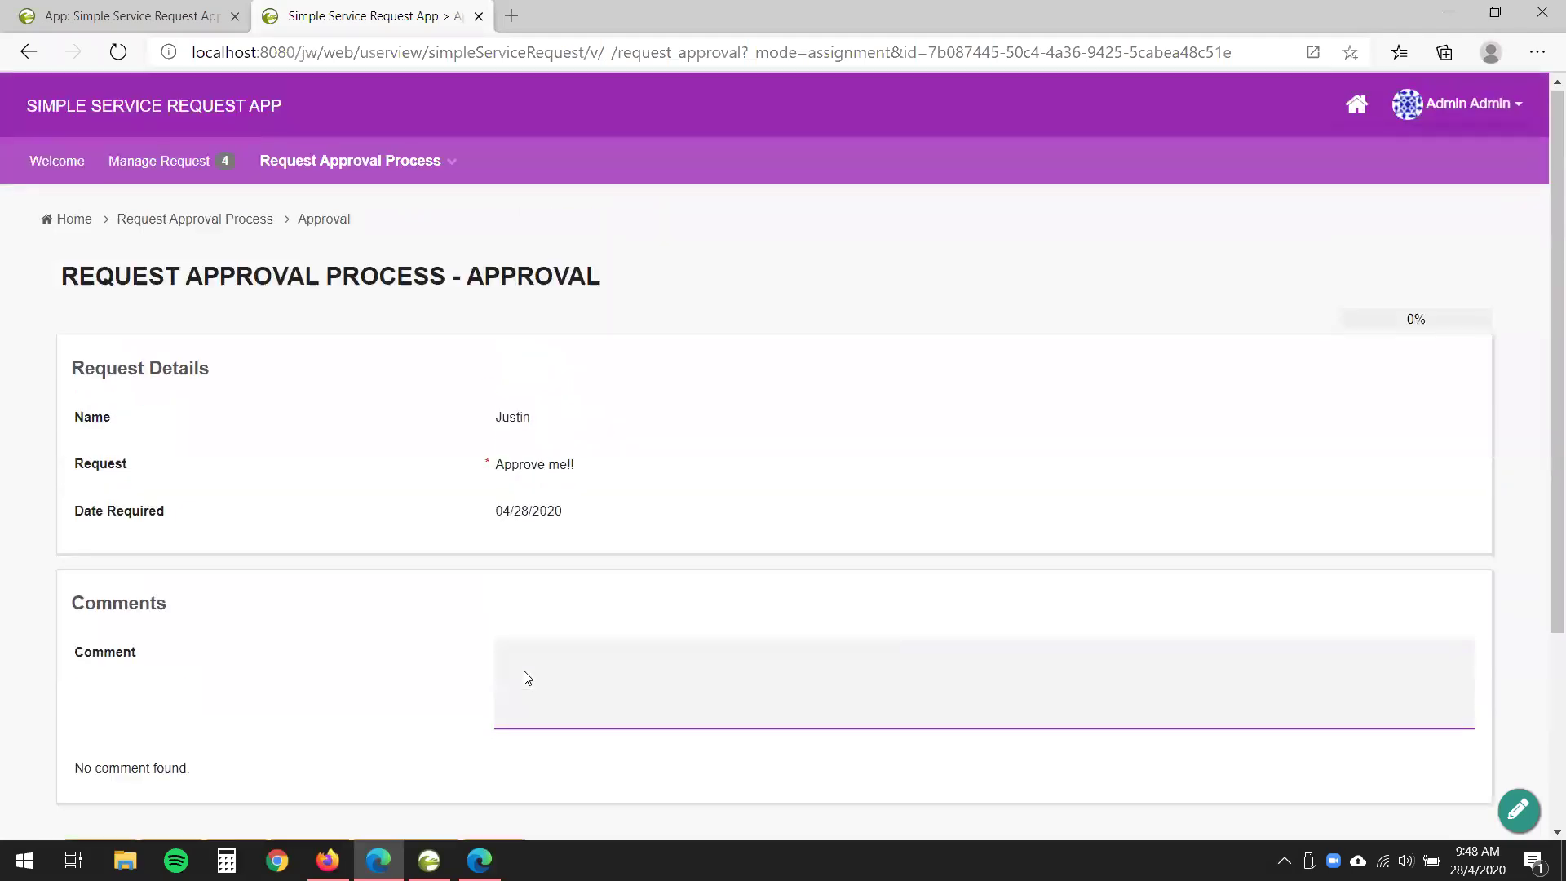
scroll(526, 671, down, 2)
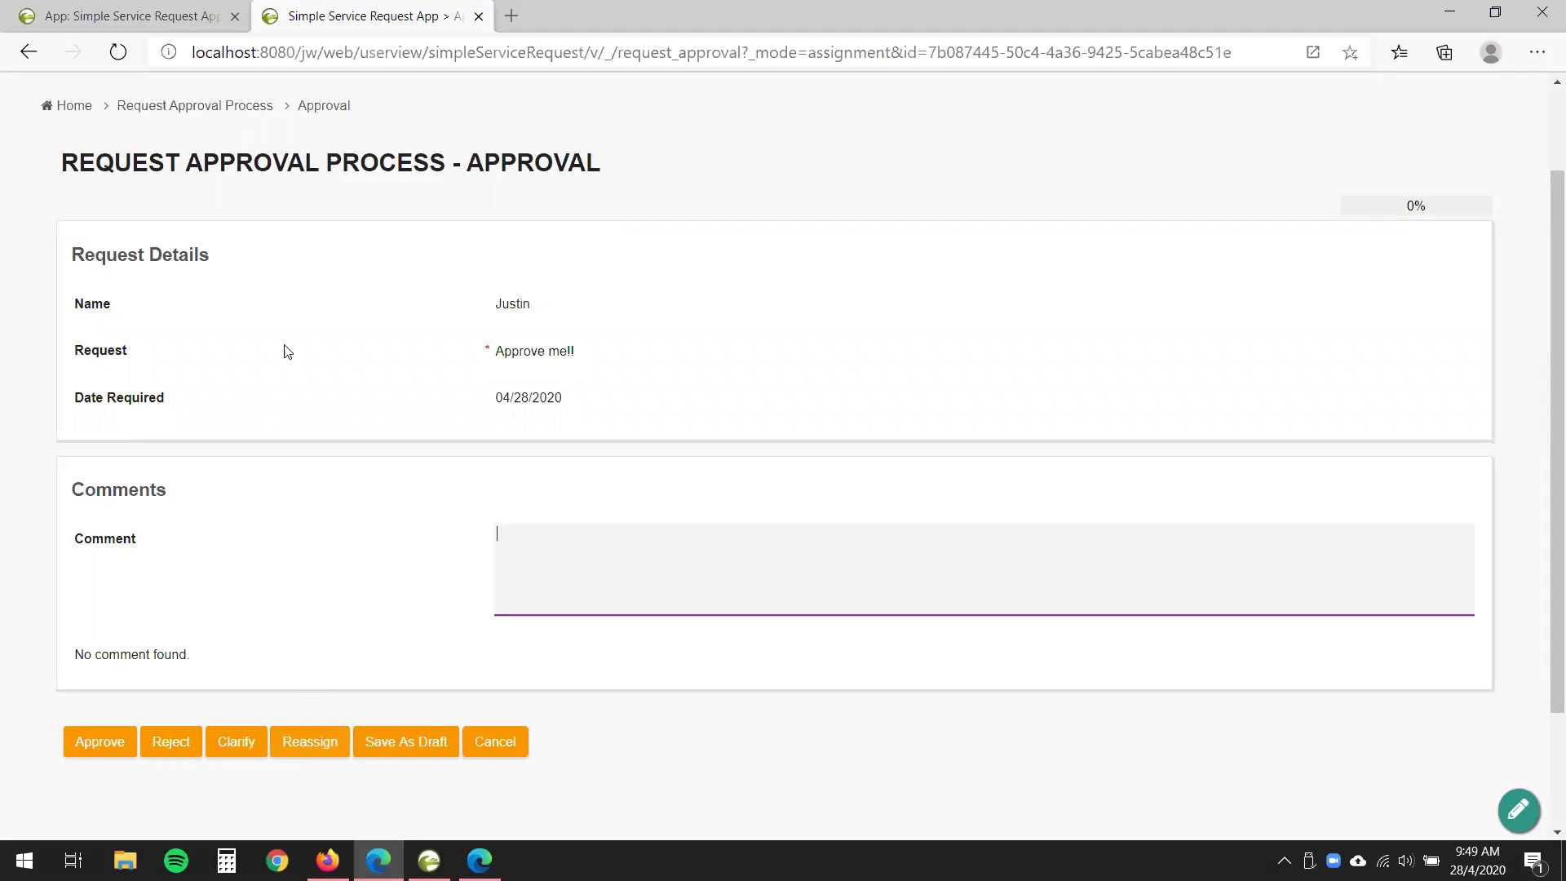
scroll(287, 350, up, 2)
click(154, 15)
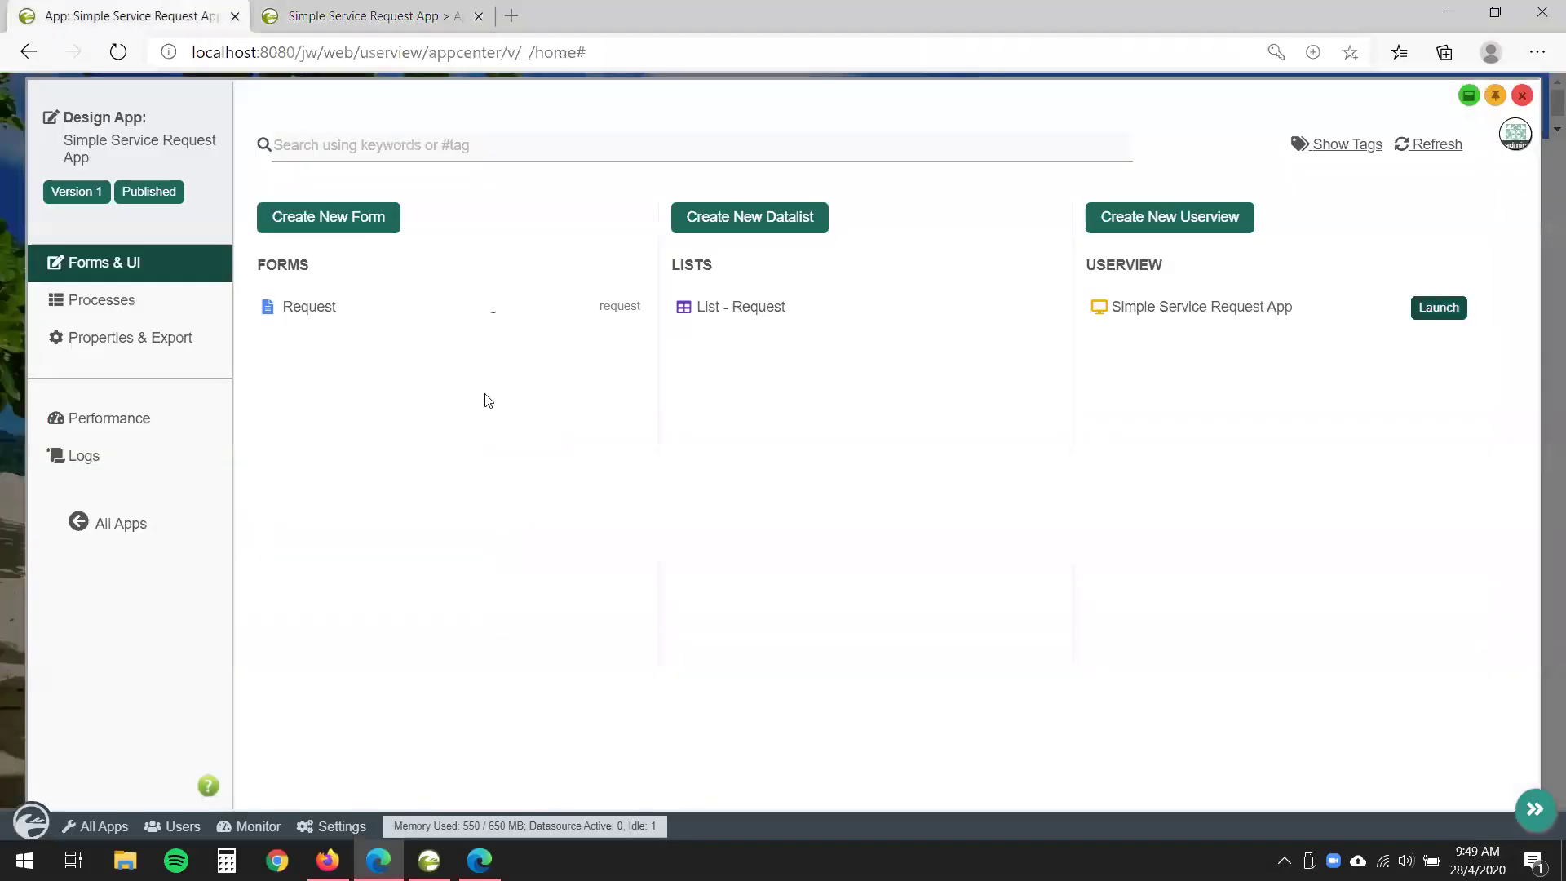
- Open the Request Approval Process in the Process Mapper and check the Approval activity's form mapping
click(149, 311)
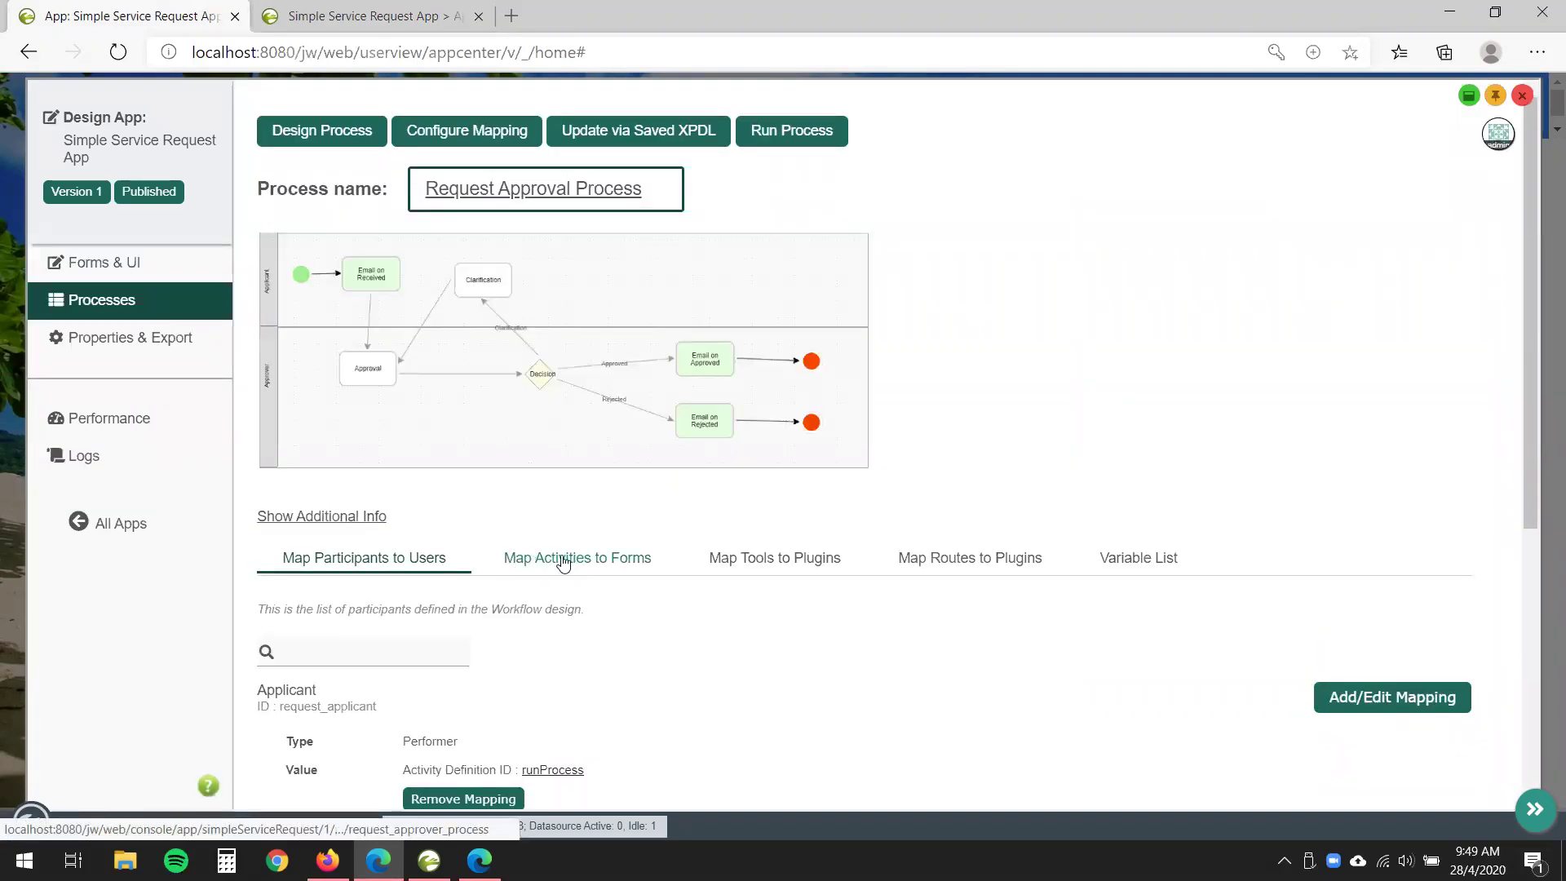
click(453, 137)
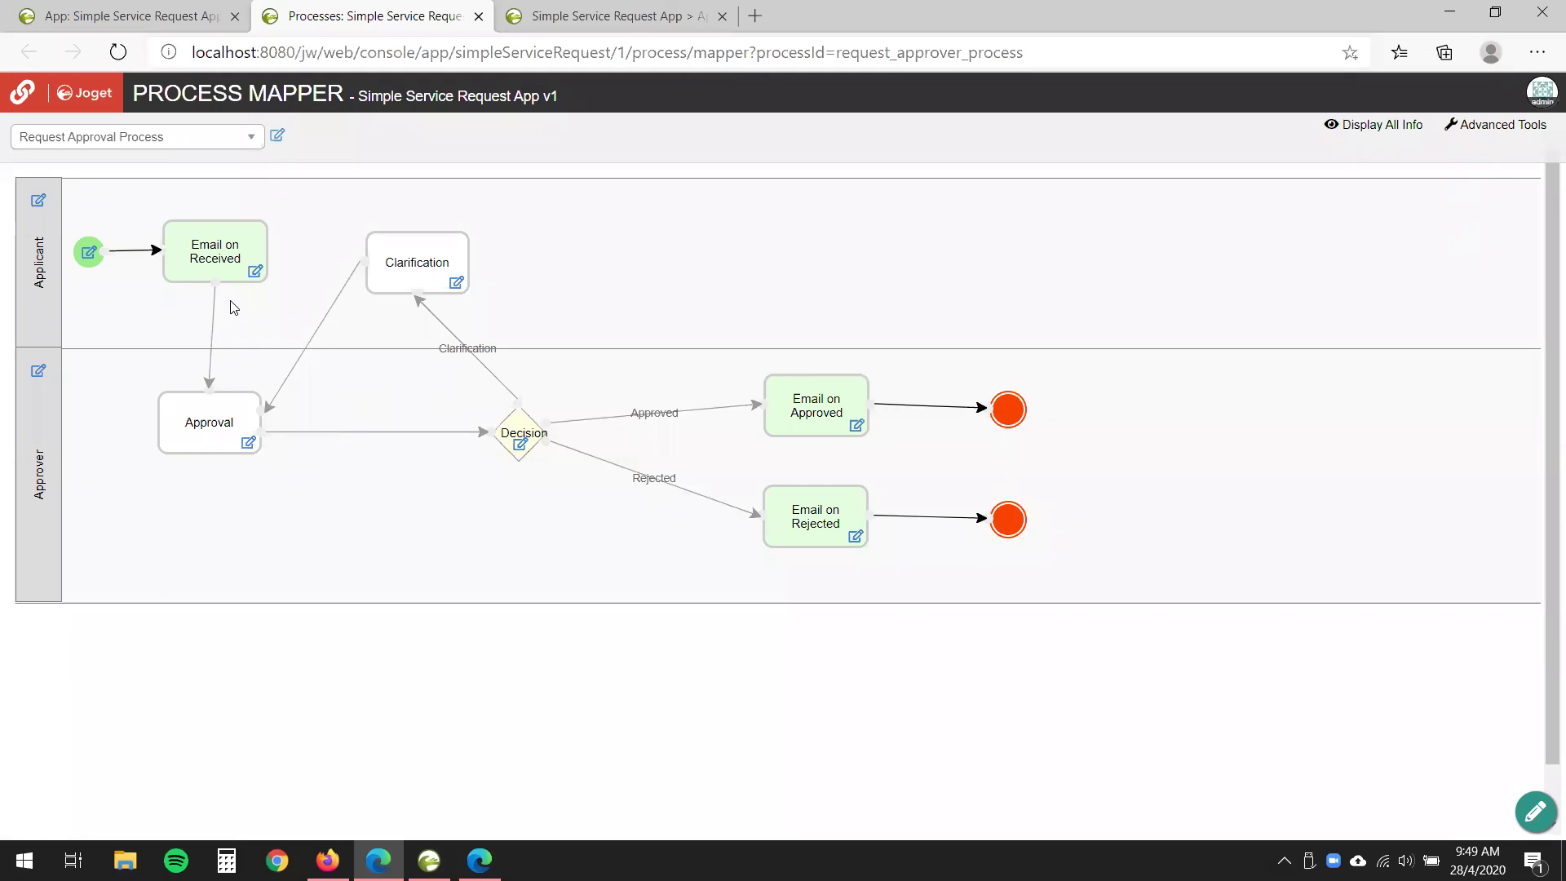
click(222, 437)
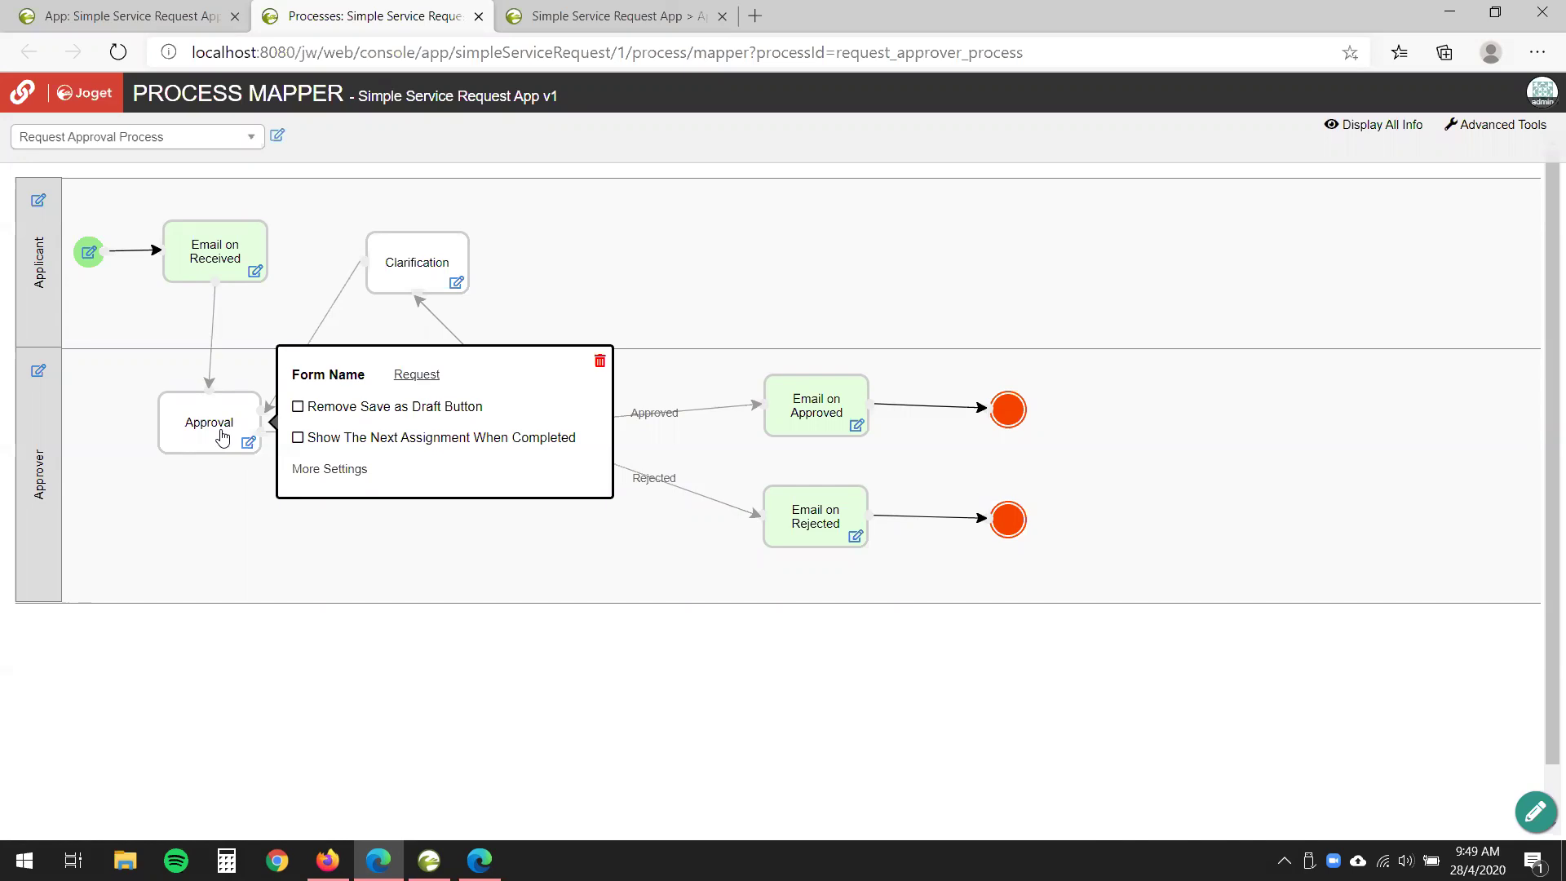
click(420, 589)
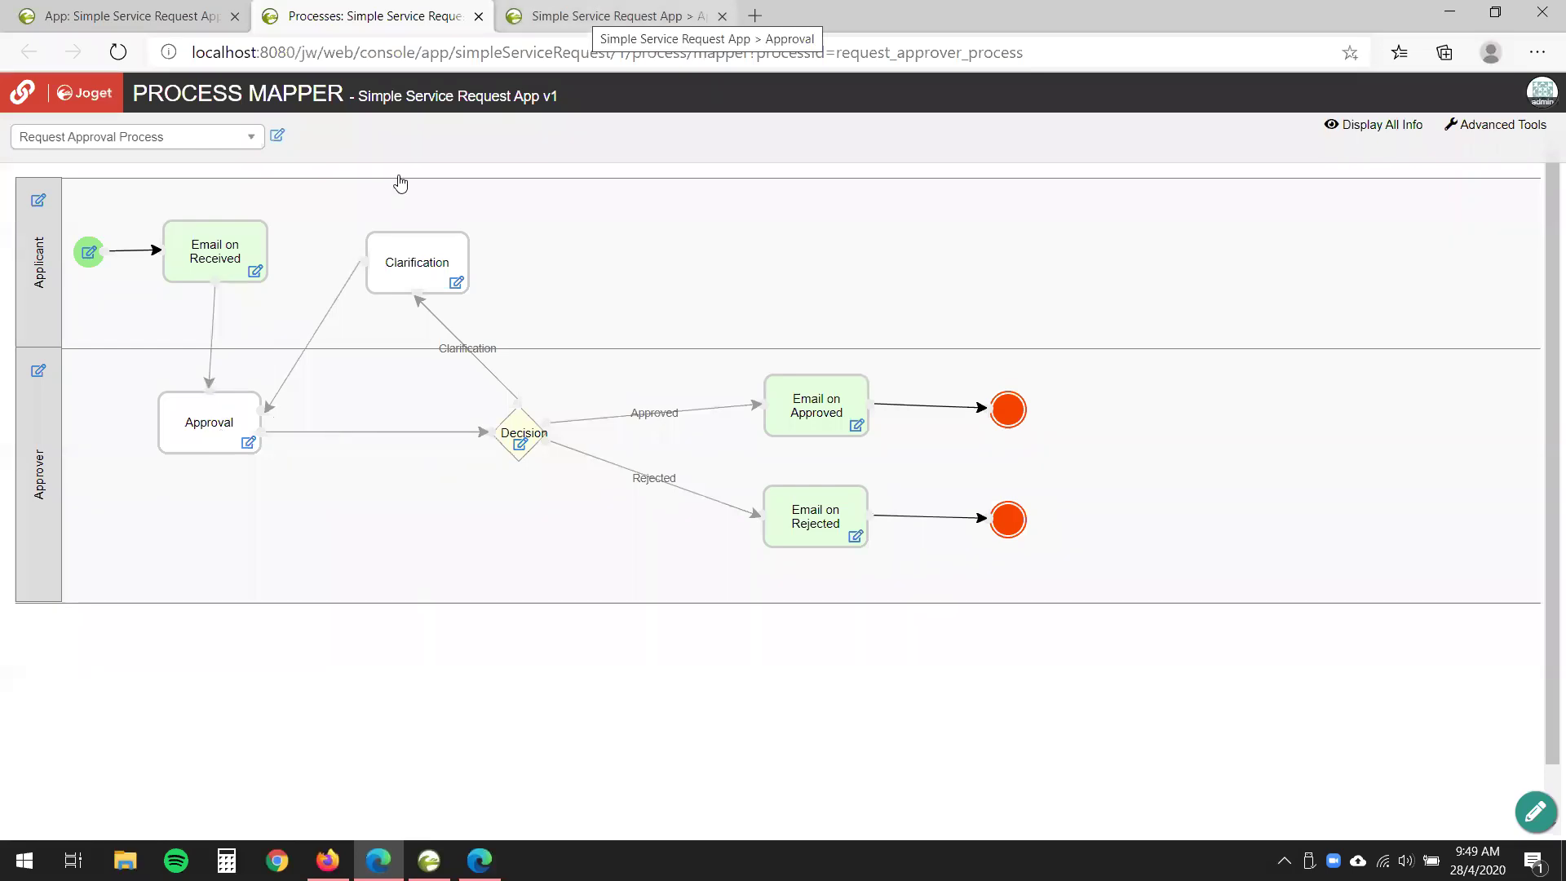
- Compare with the running app's approval form, then reopen the Approval activity's form properties
click(599, 16)
scroll(473, 566, down, 2)
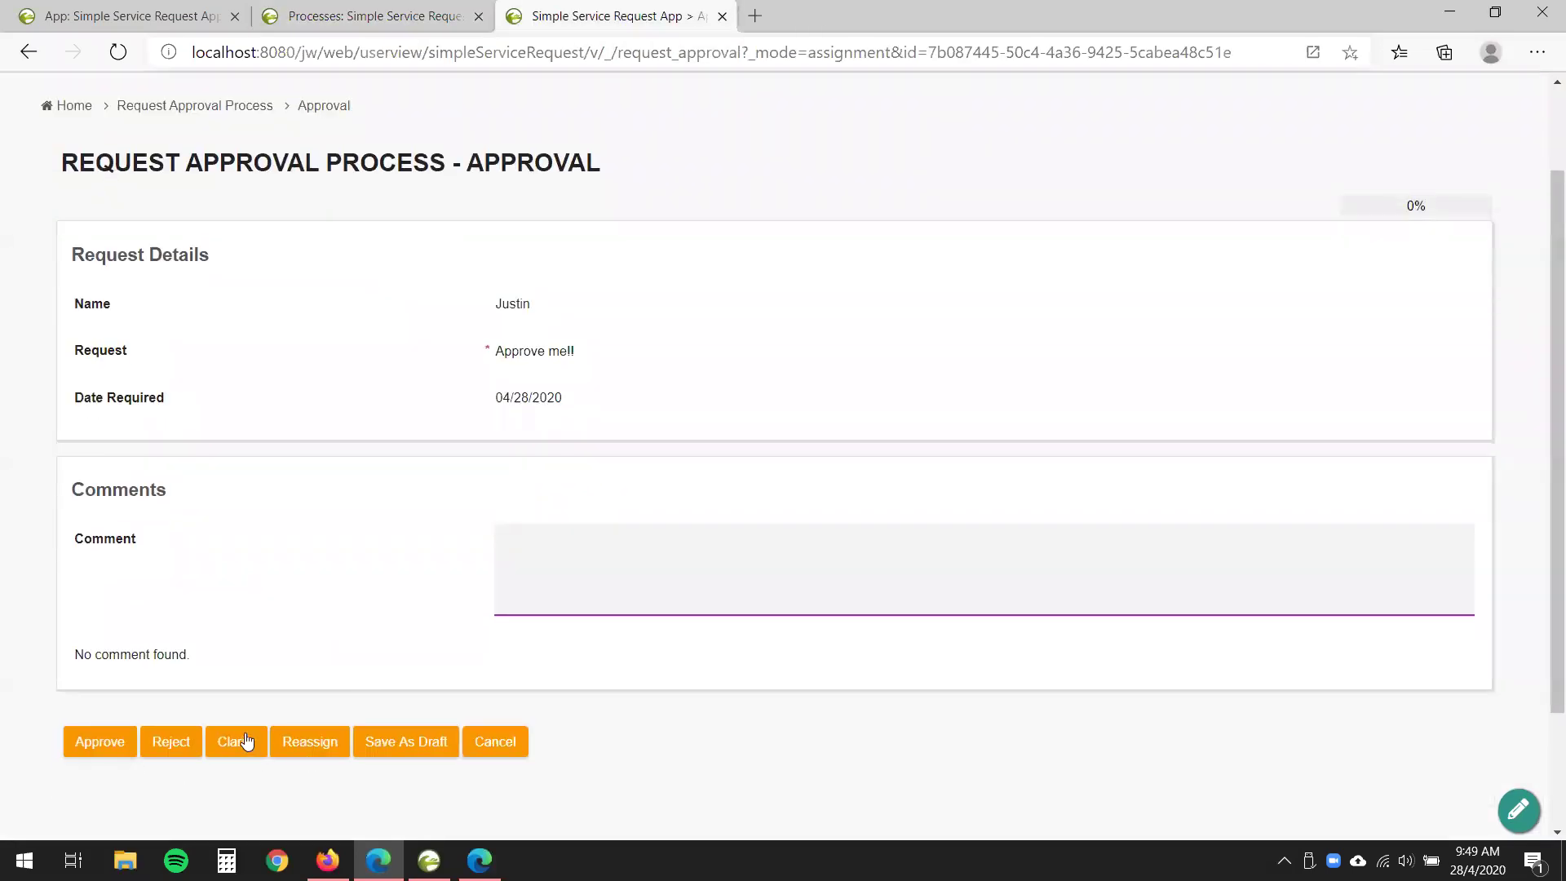
click(359, 12)
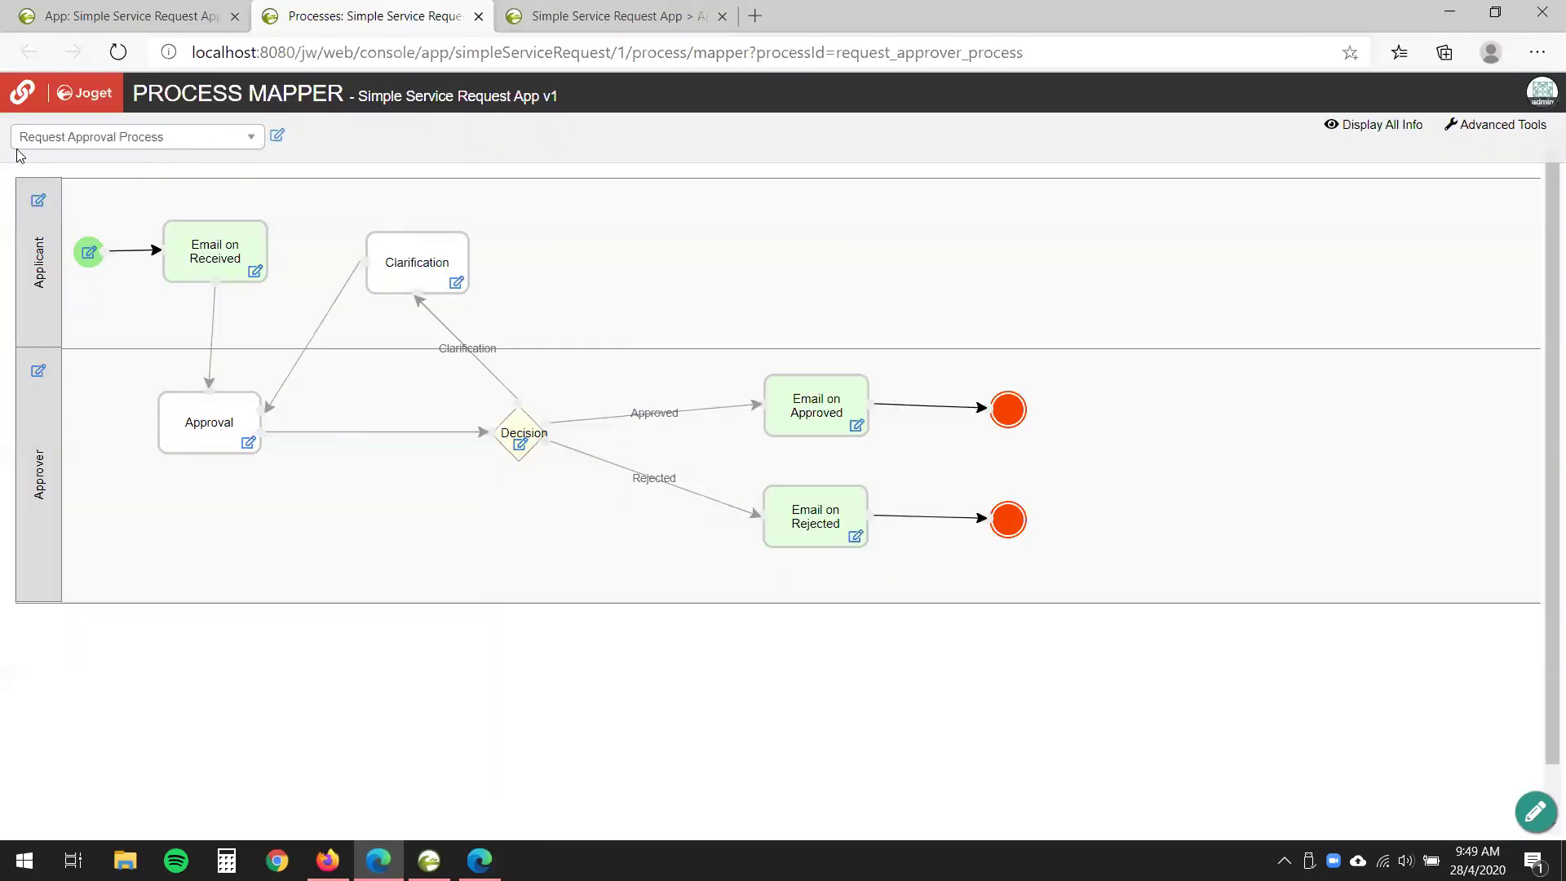
click(206, 430)
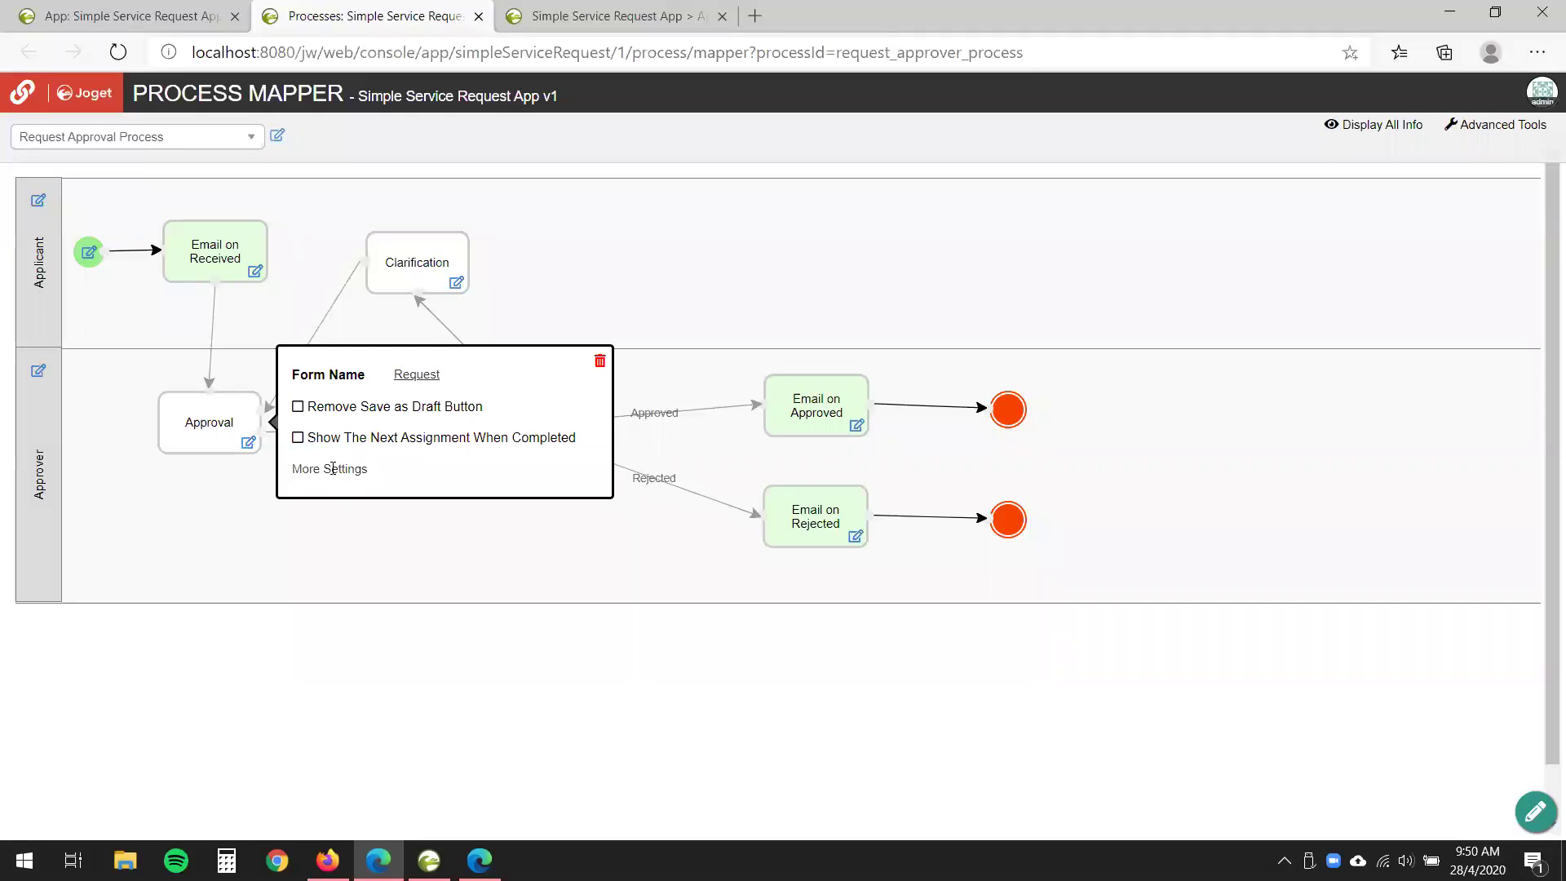
- Open the Approval form's More Settings and review the Readonly and Reassignment sections
click(351, 470)
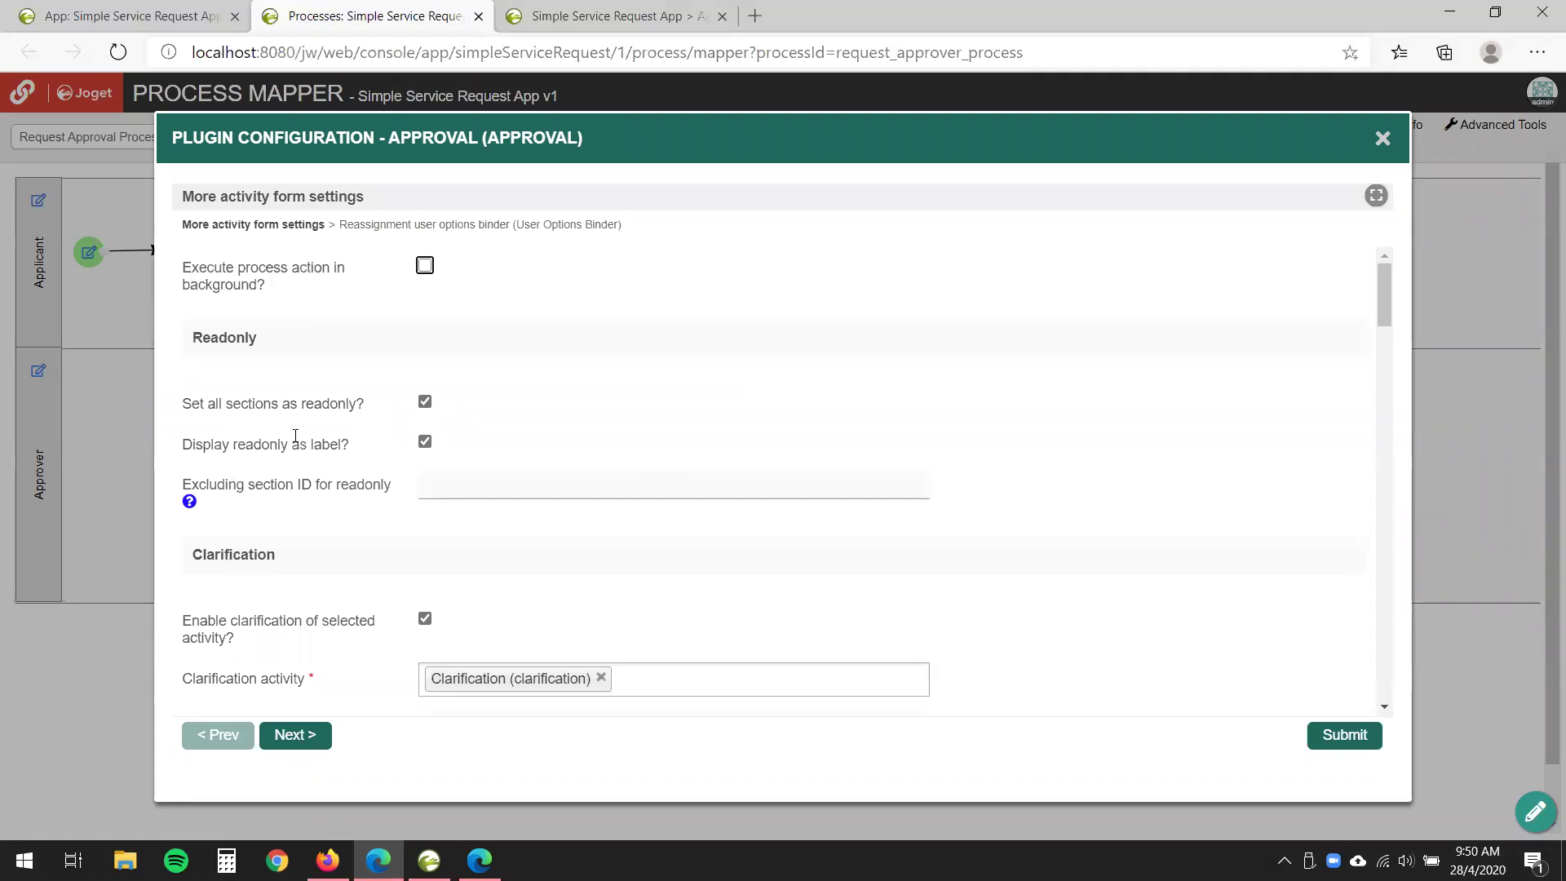
scroll(295, 436, down, 1)
double_click(321, 269)
click(277, 274)
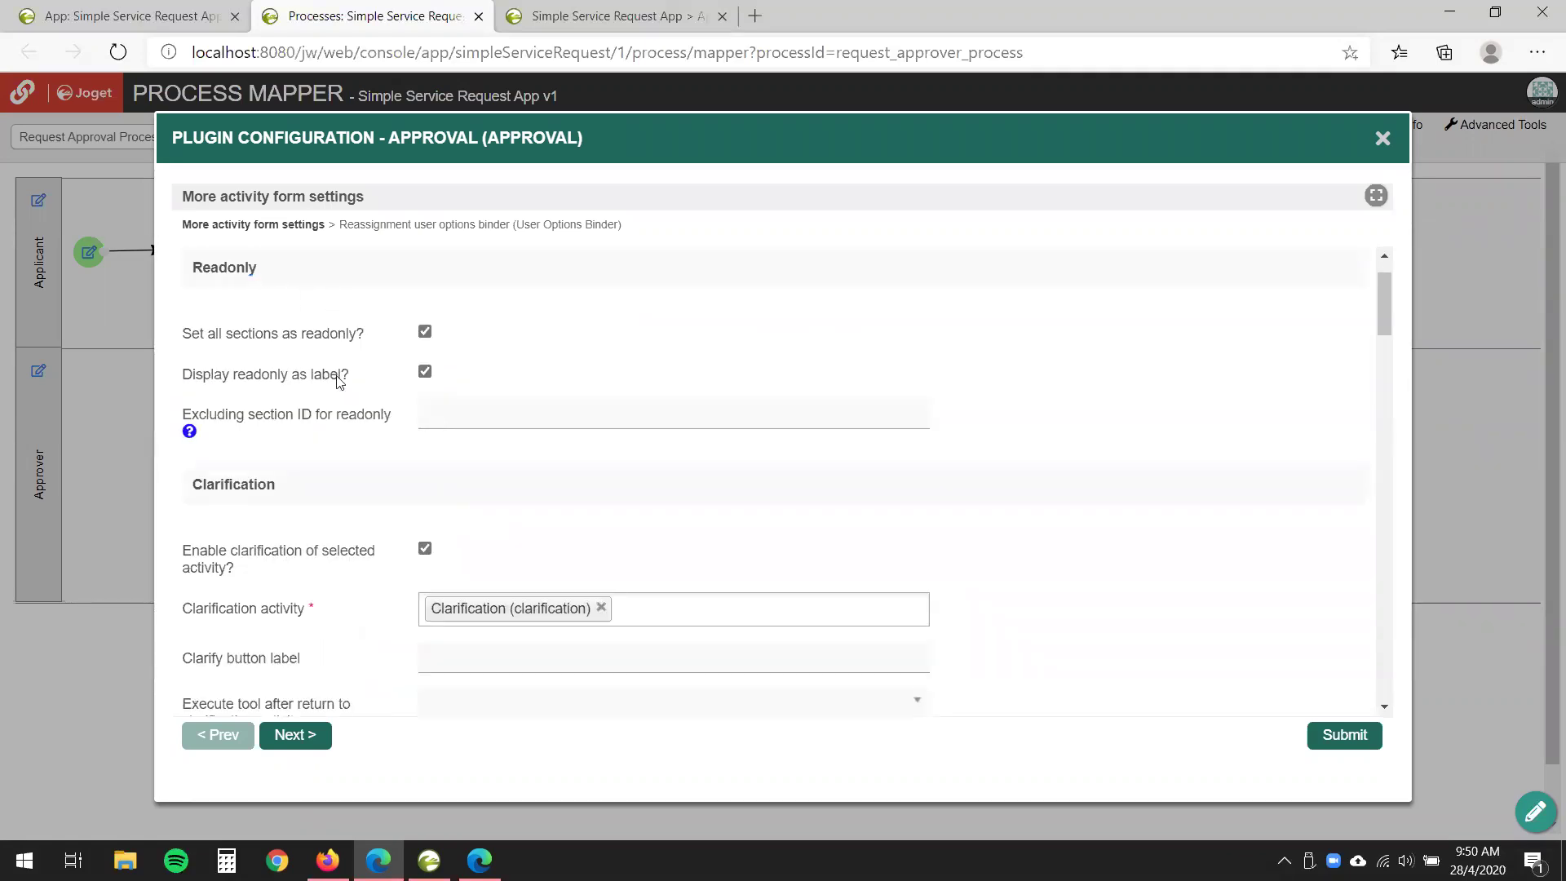
scroll(339, 382, down, 2)
drag(193, 349, 353, 353)
click(262, 342)
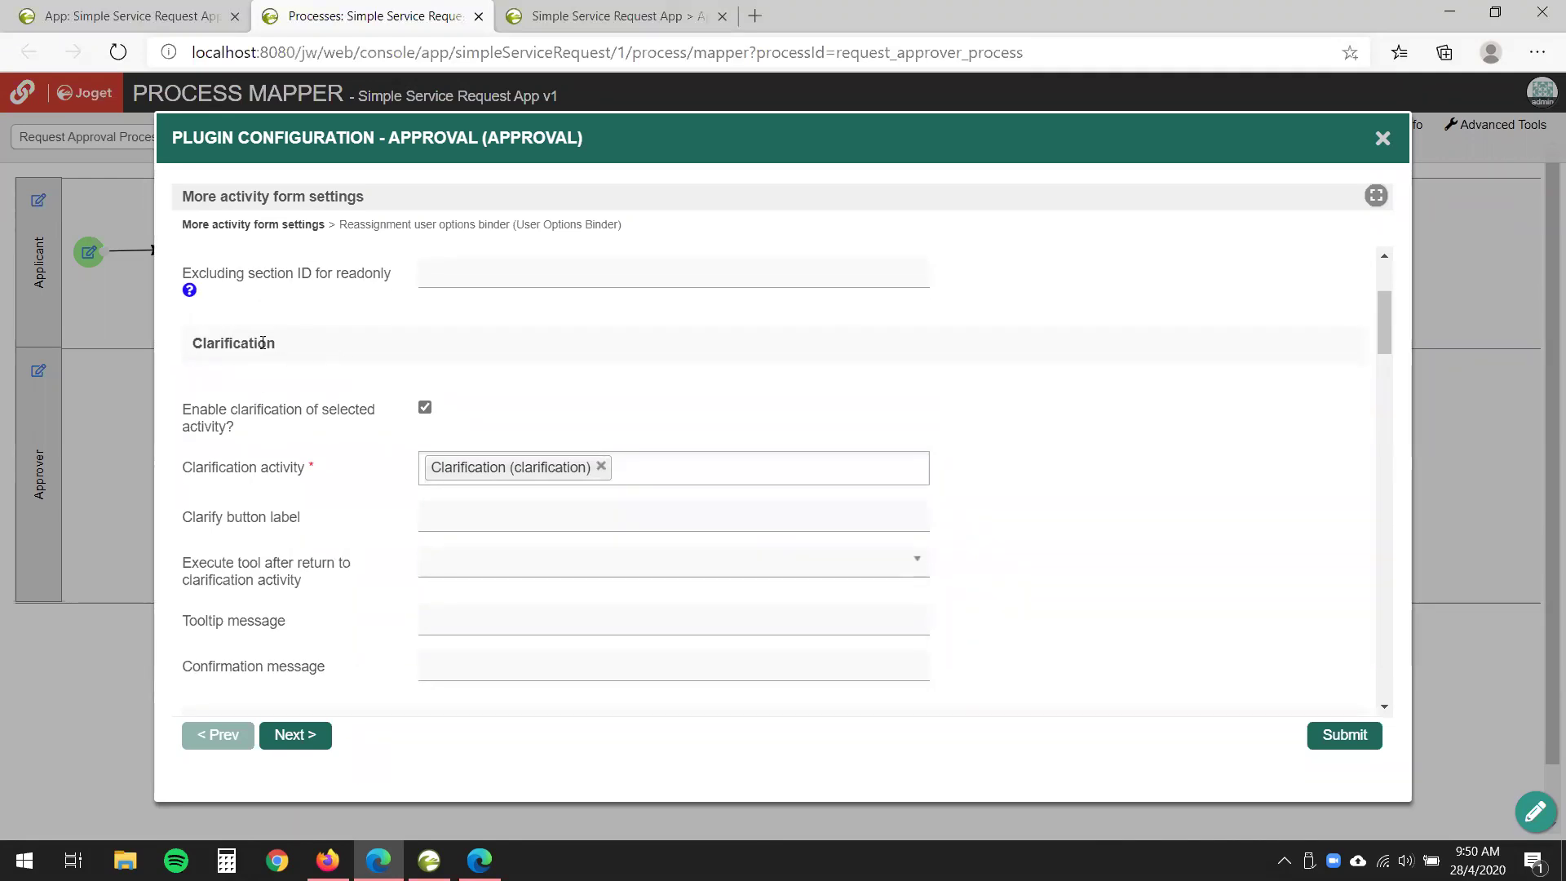
scroll(263, 342, down, 2)
scroll(326, 416, down, 4)
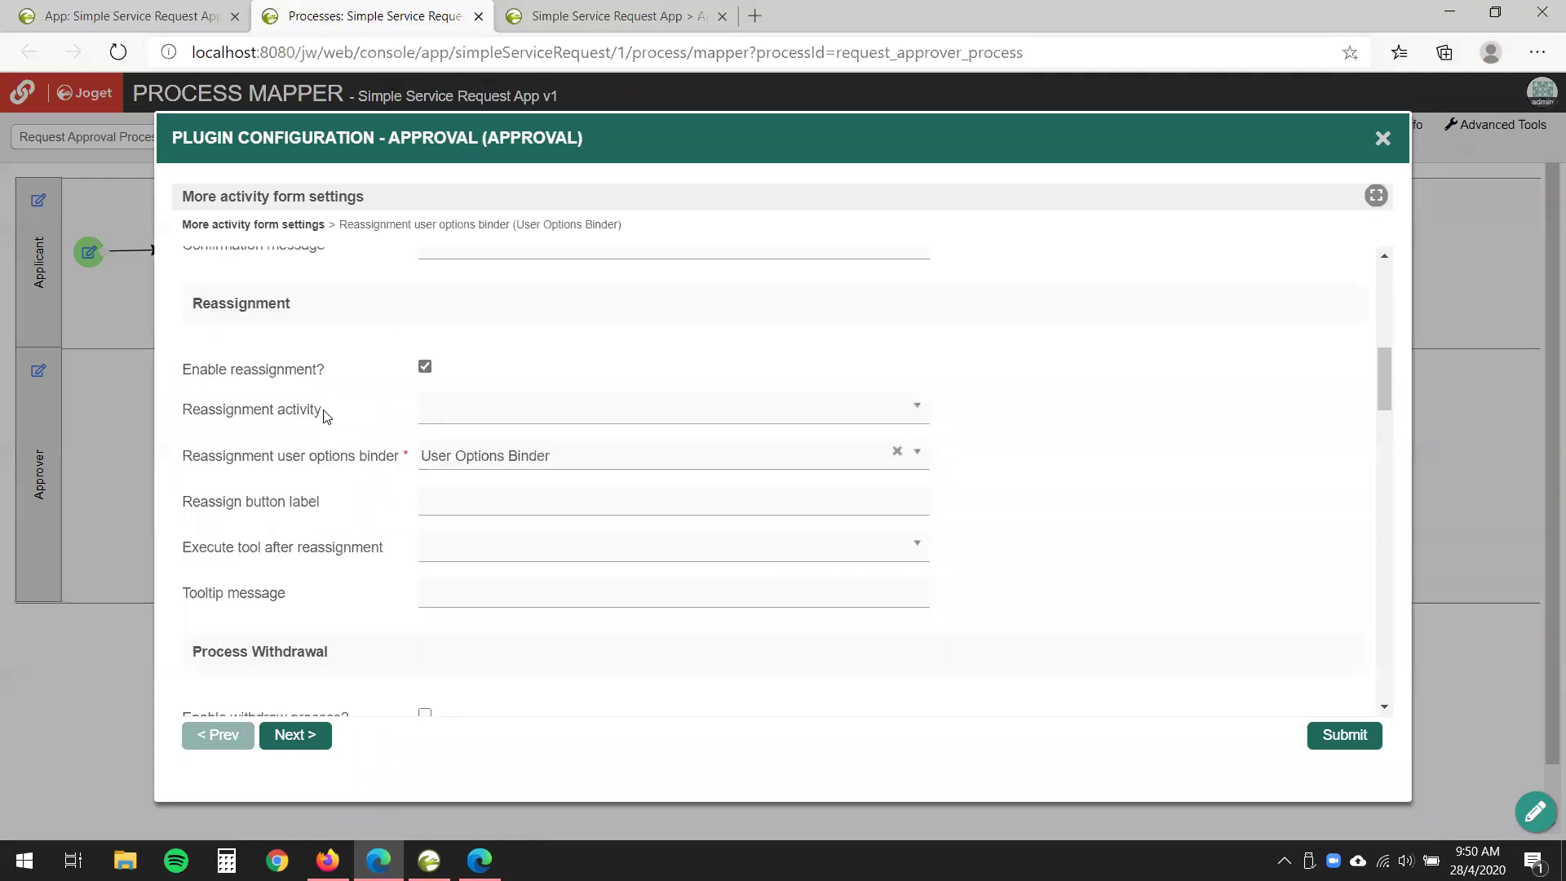
scroll(361, 378, down, 3)
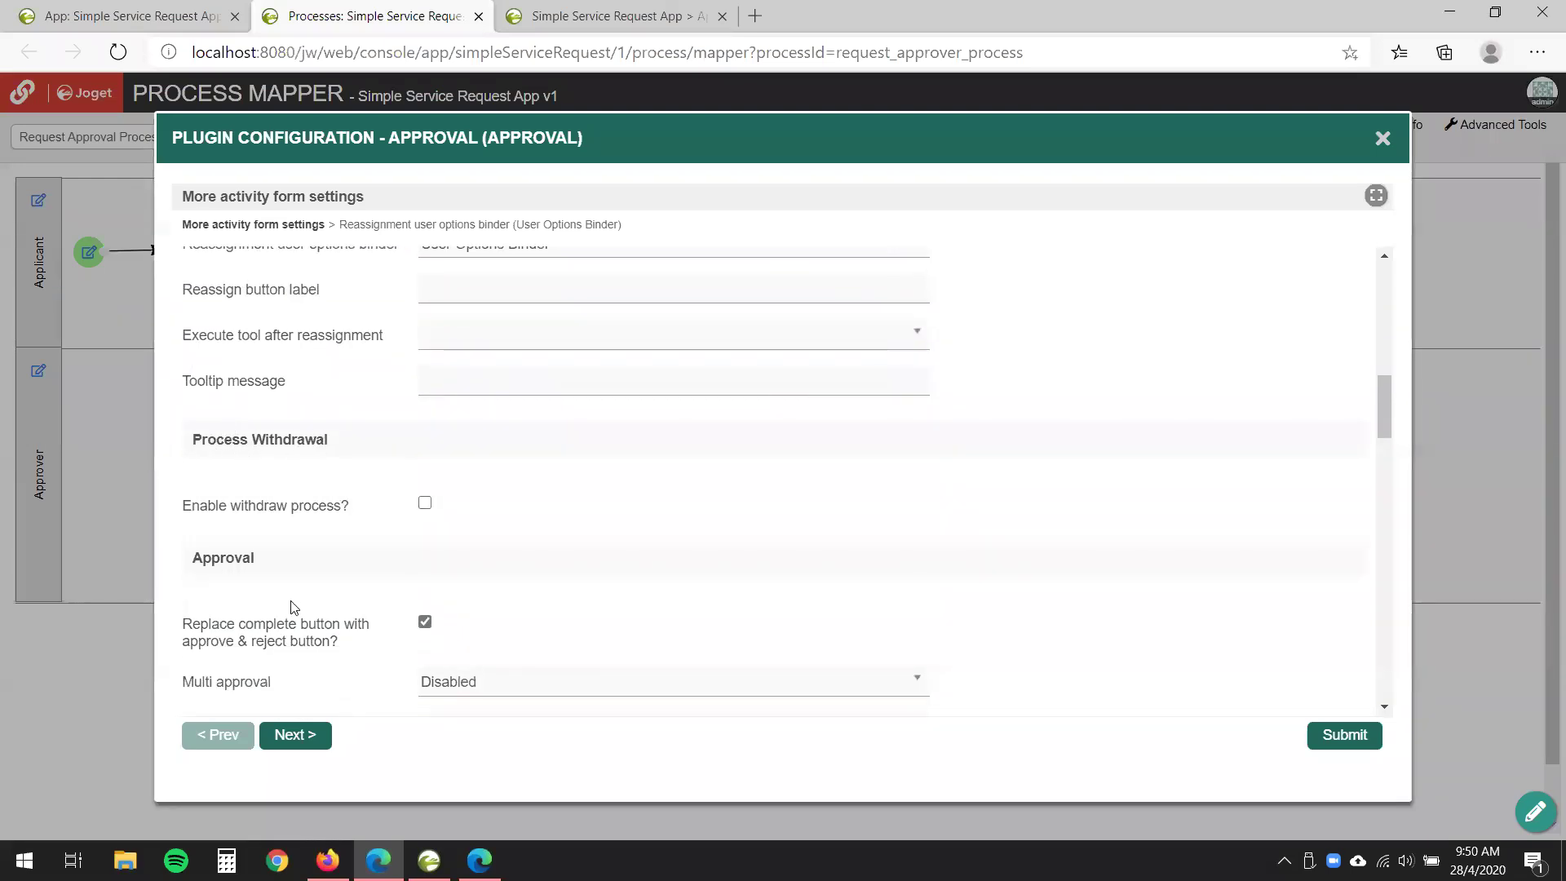
scroll(288, 603, down, 3)
scroll(289, 603, up, 10)
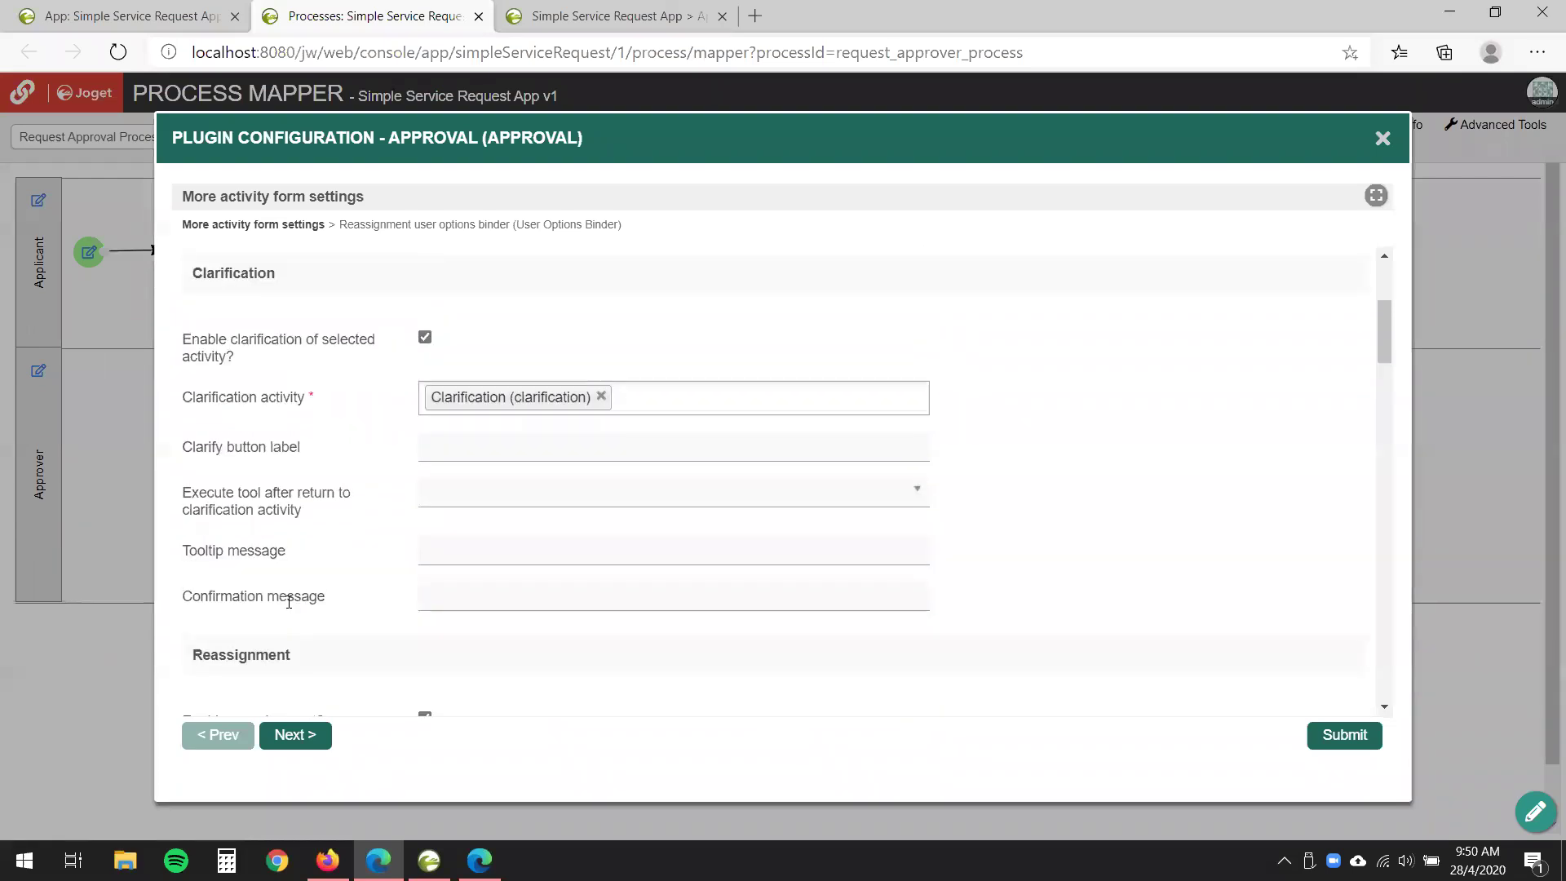
scroll(288, 603, down, 5)
scroll(292, 606, up, 1)
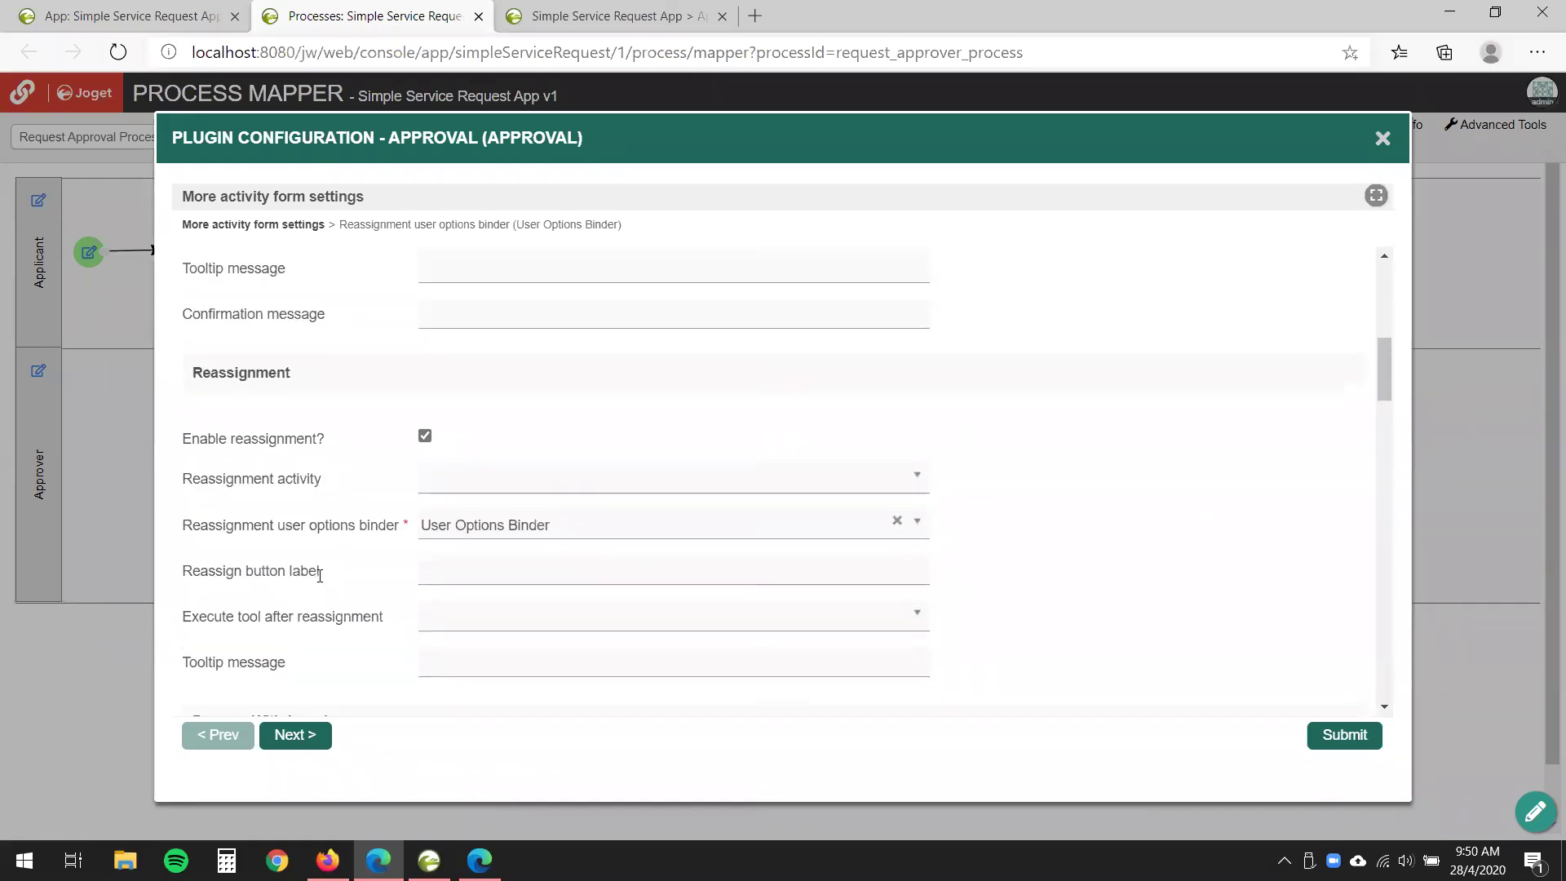
drag(193, 378, 331, 383)
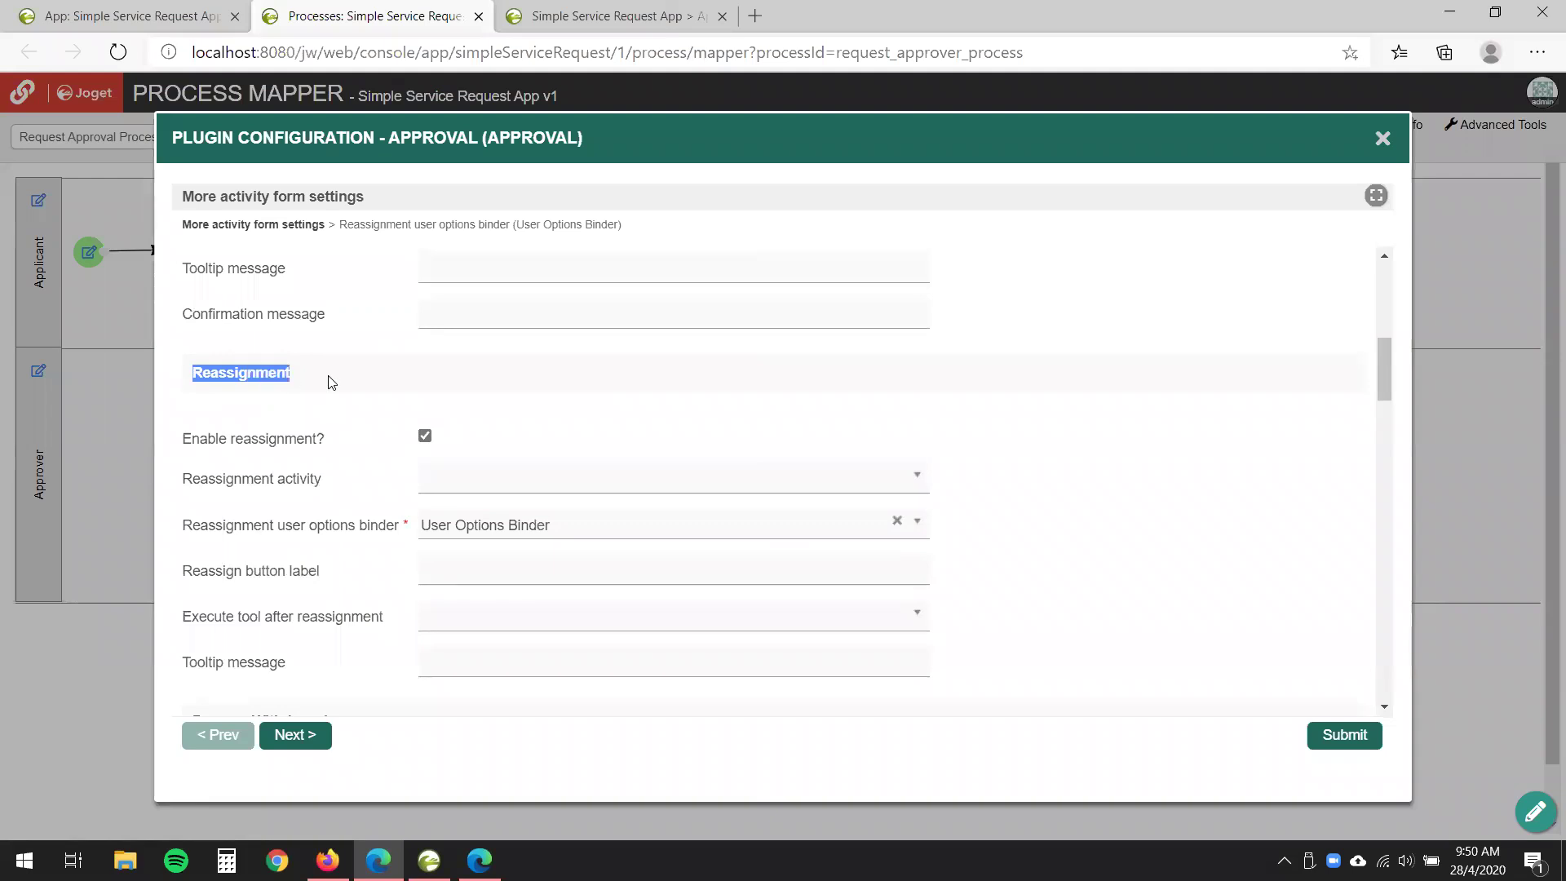
click(318, 376)
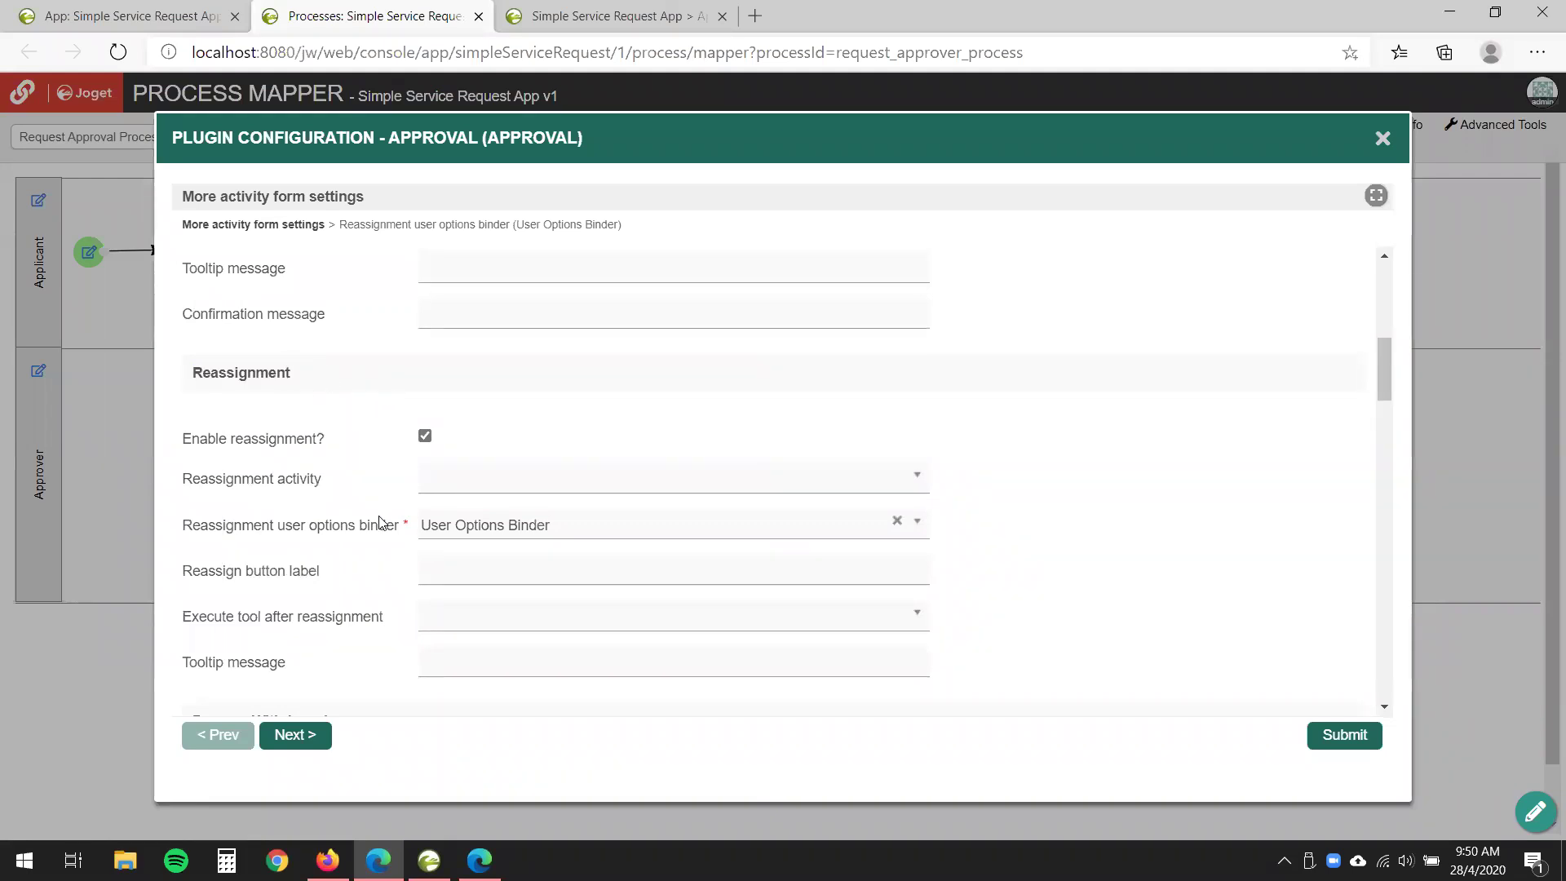
- Uncheck Enable reassignment for the Approval activity and submit the settings
key(ctrl+Tab)
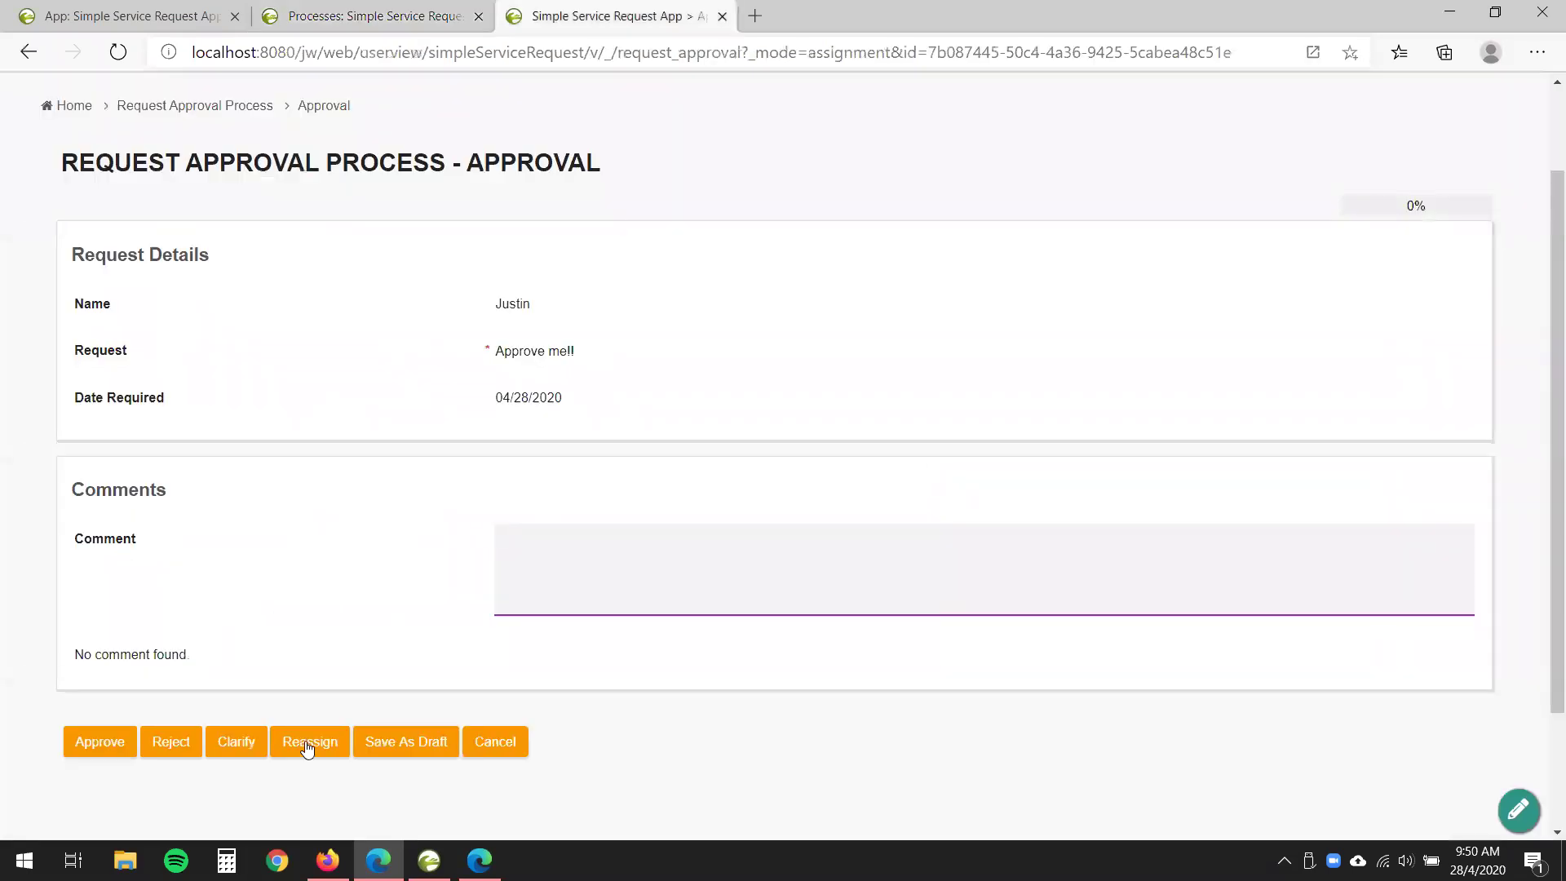
click(367, 10)
click(424, 437)
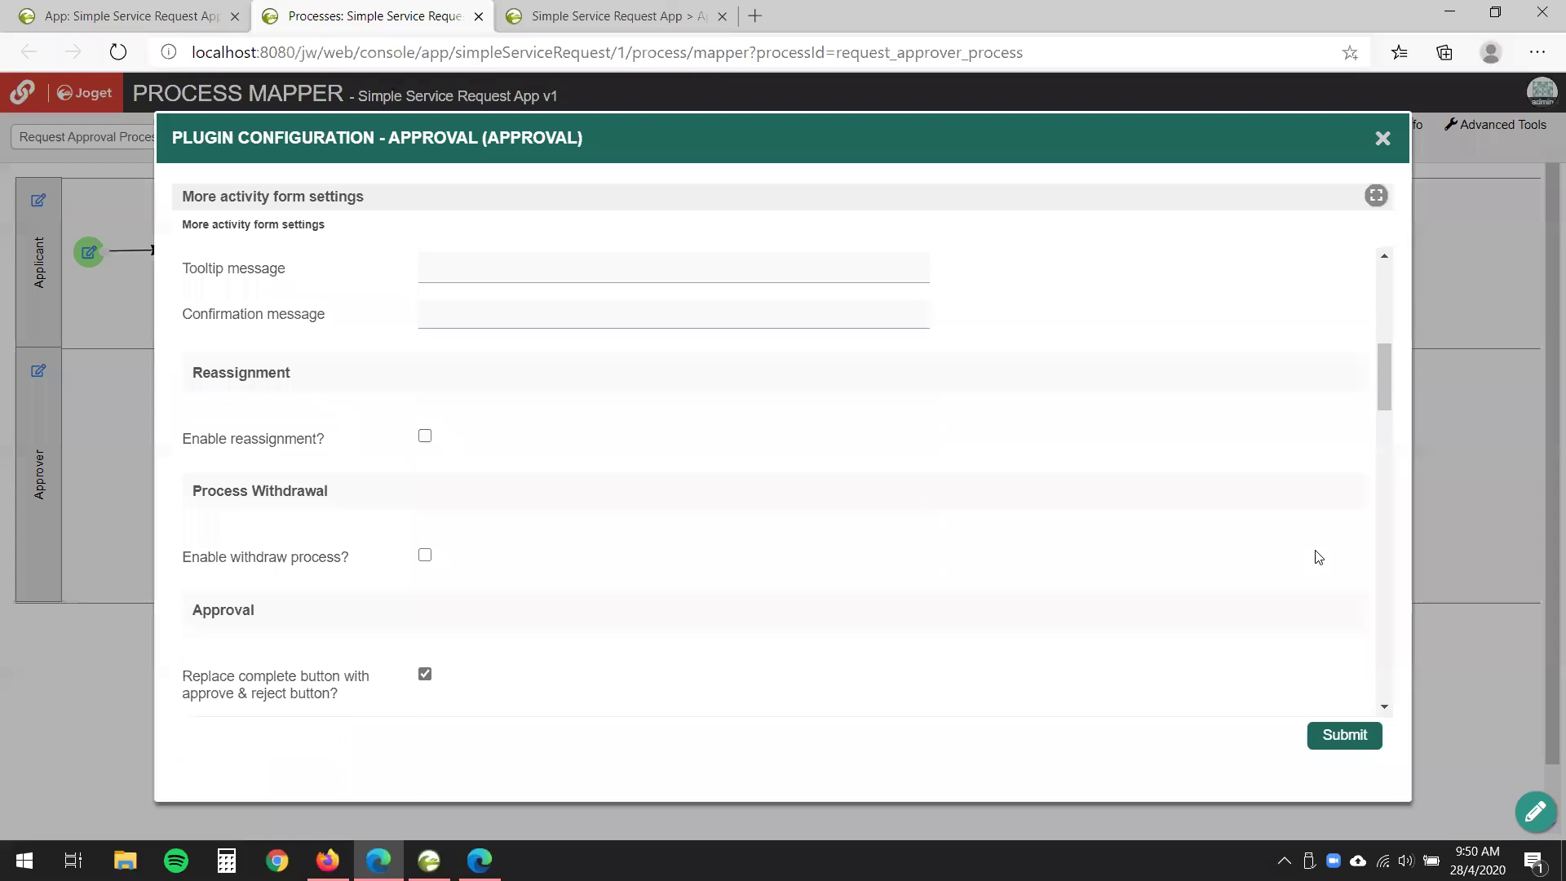
click(1345, 735)
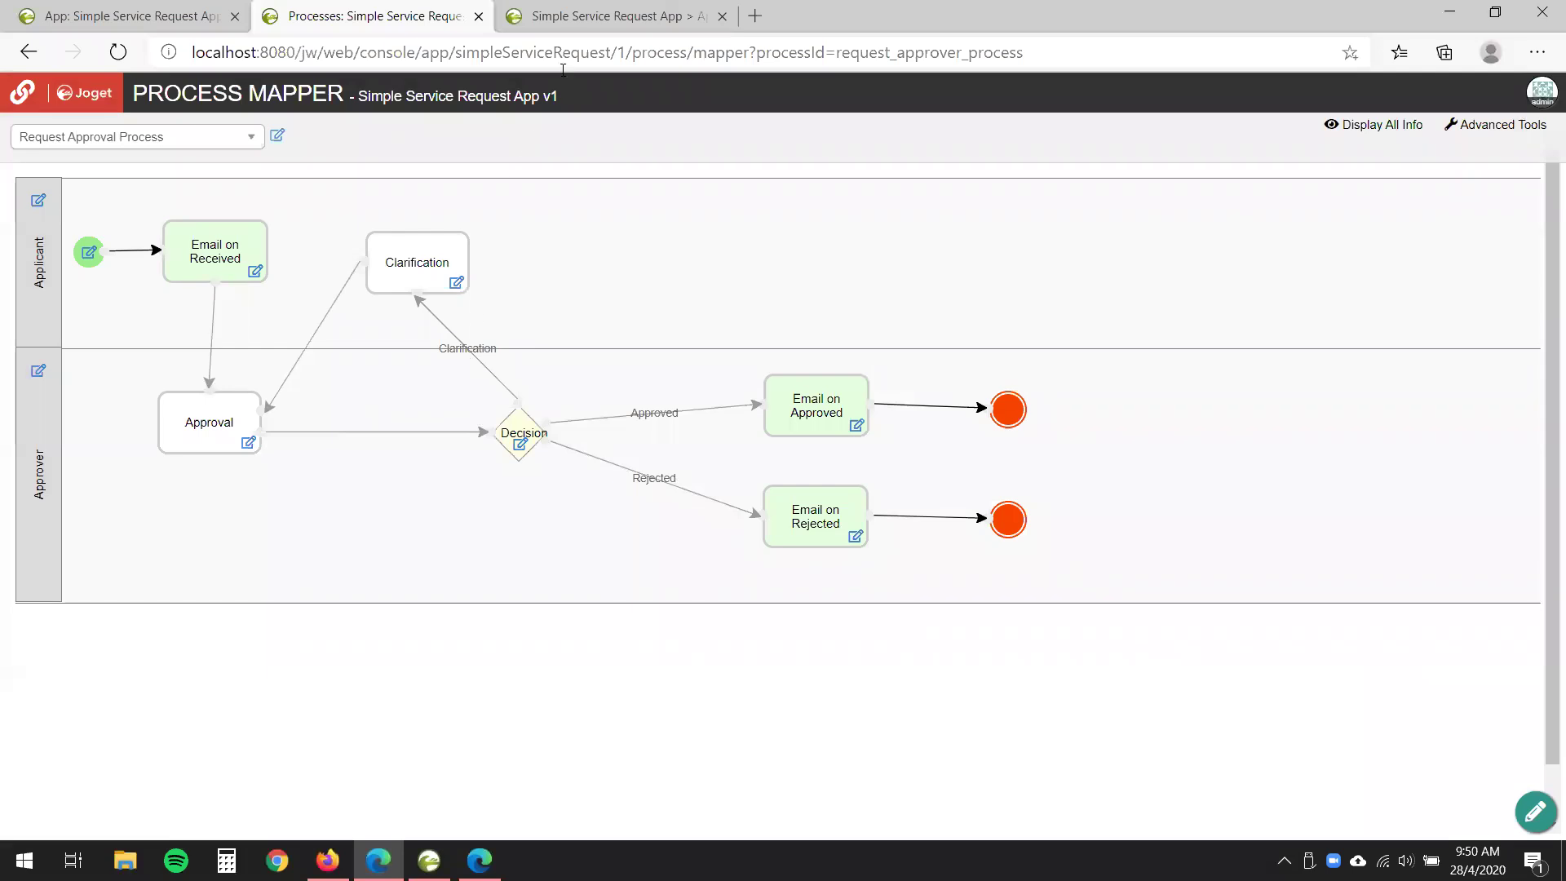
- Reload the approval form, now without reassignment, and approve the 'Approve me!!' request
click(571, 17)
scroll(301, 465, up, 1)
scroll(301, 465, down, 1)
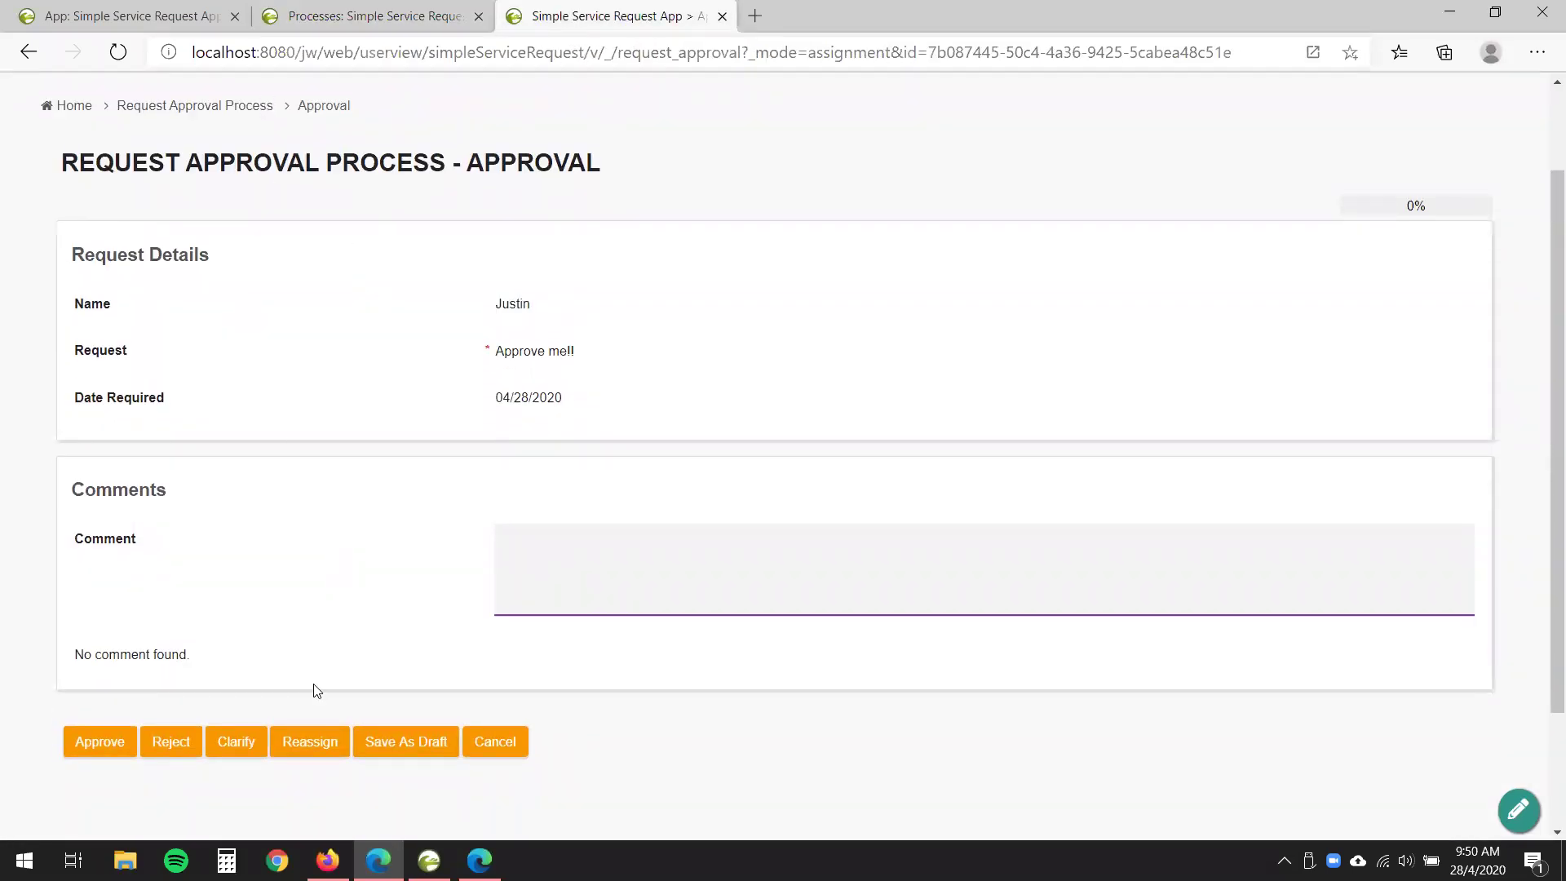
click(117, 53)
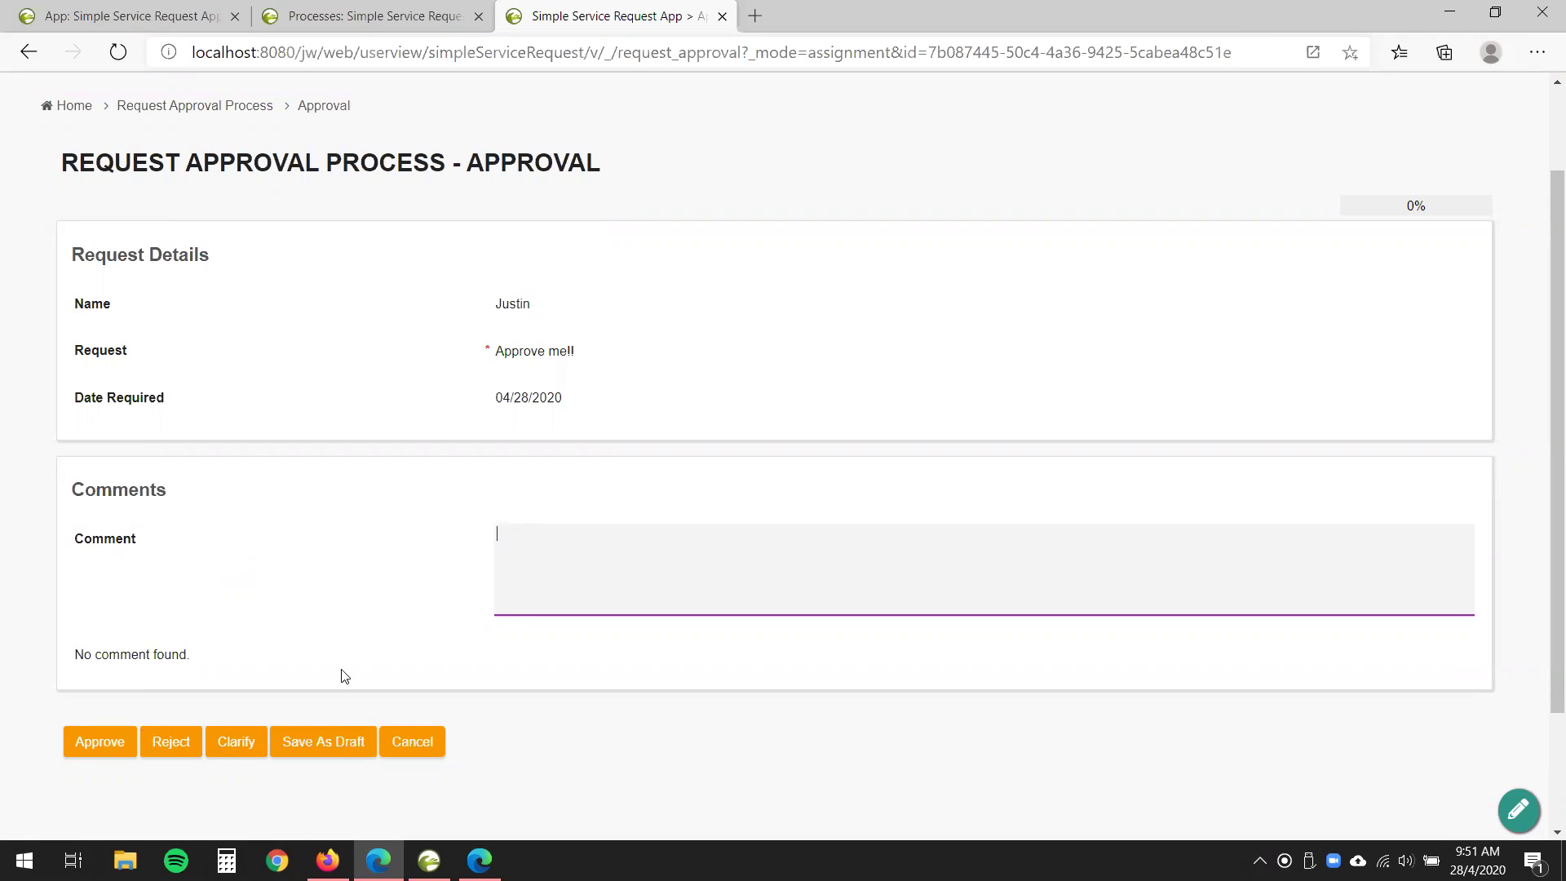
click(81, 749)
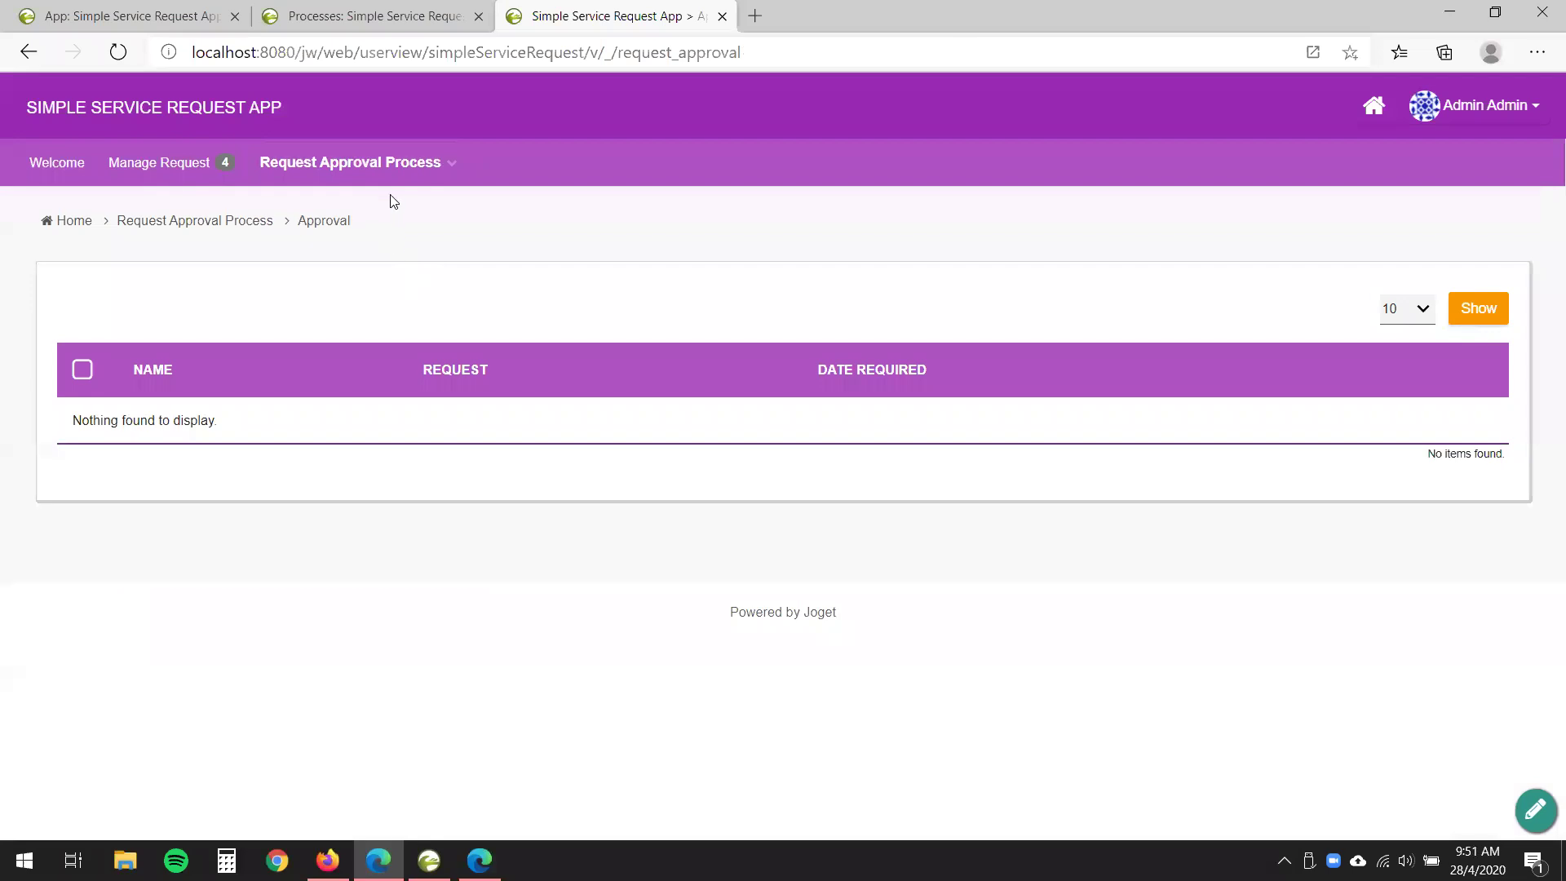
mouse_move(418, 164)
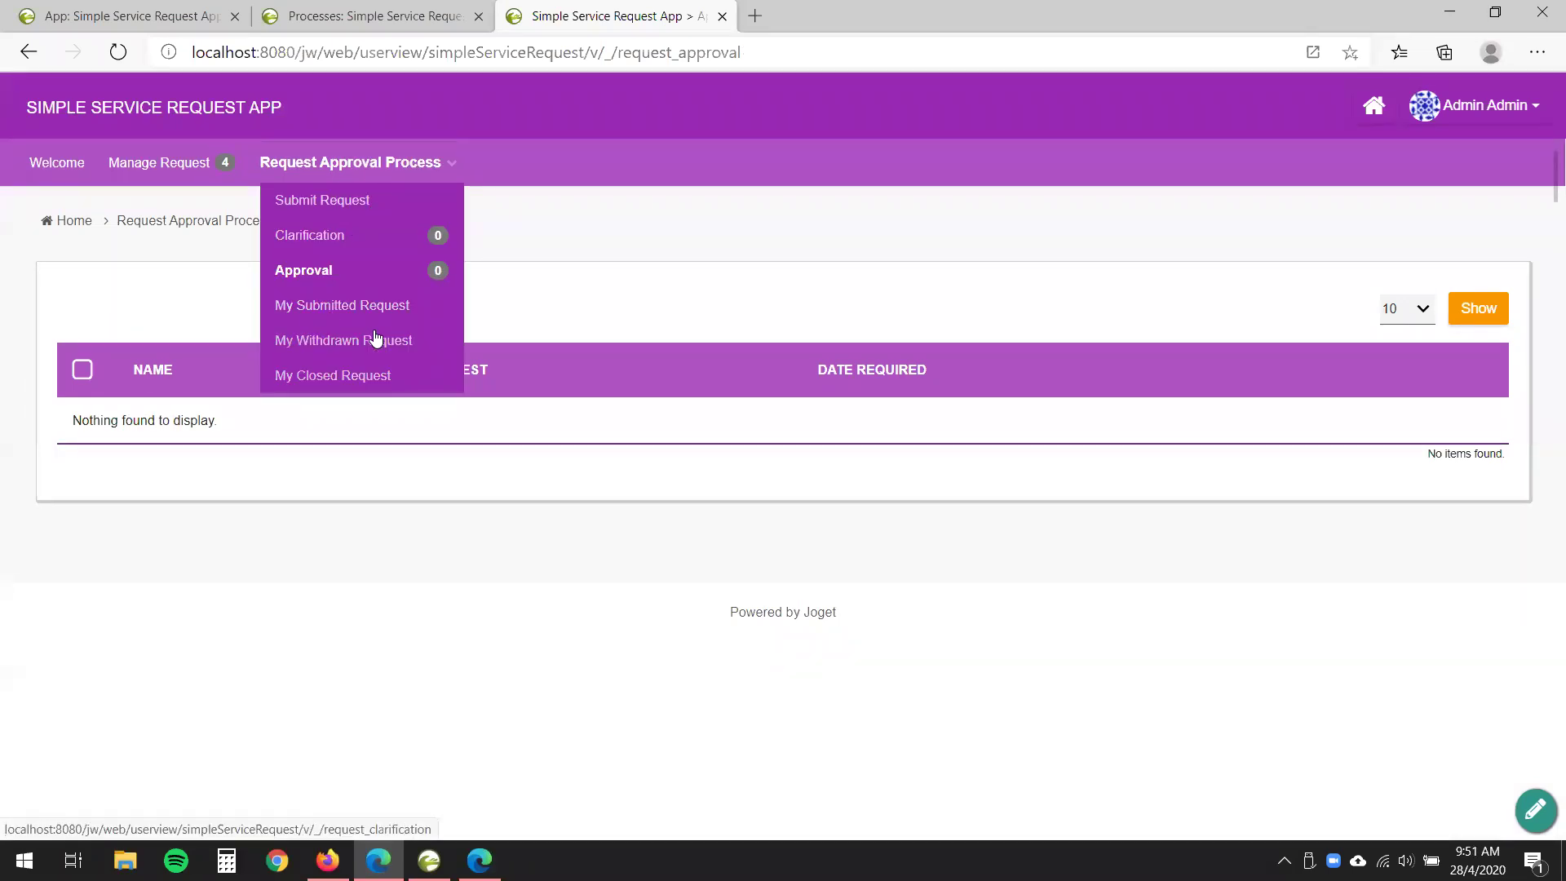
- Open My Closed Request and confirm 'Approve me!!' (2020-04-28) is among the four closed requests
click(323, 378)
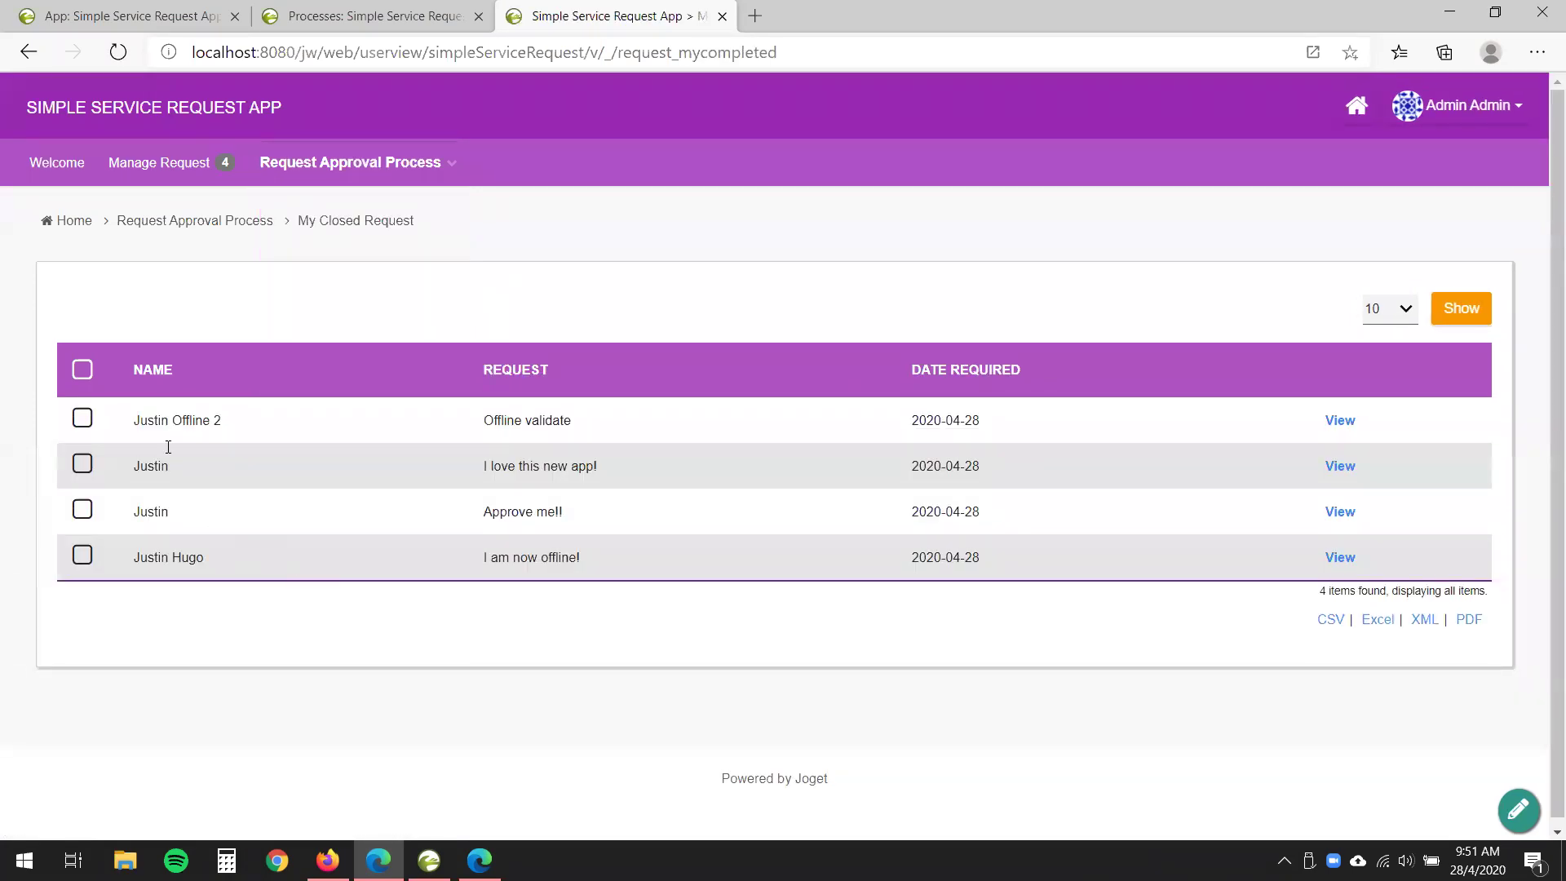
drag(135, 526, 612, 517)
click(514, 537)
drag(454, 521, 797, 525)
click(587, 507)
drag(467, 514, 738, 517)
click(526, 689)
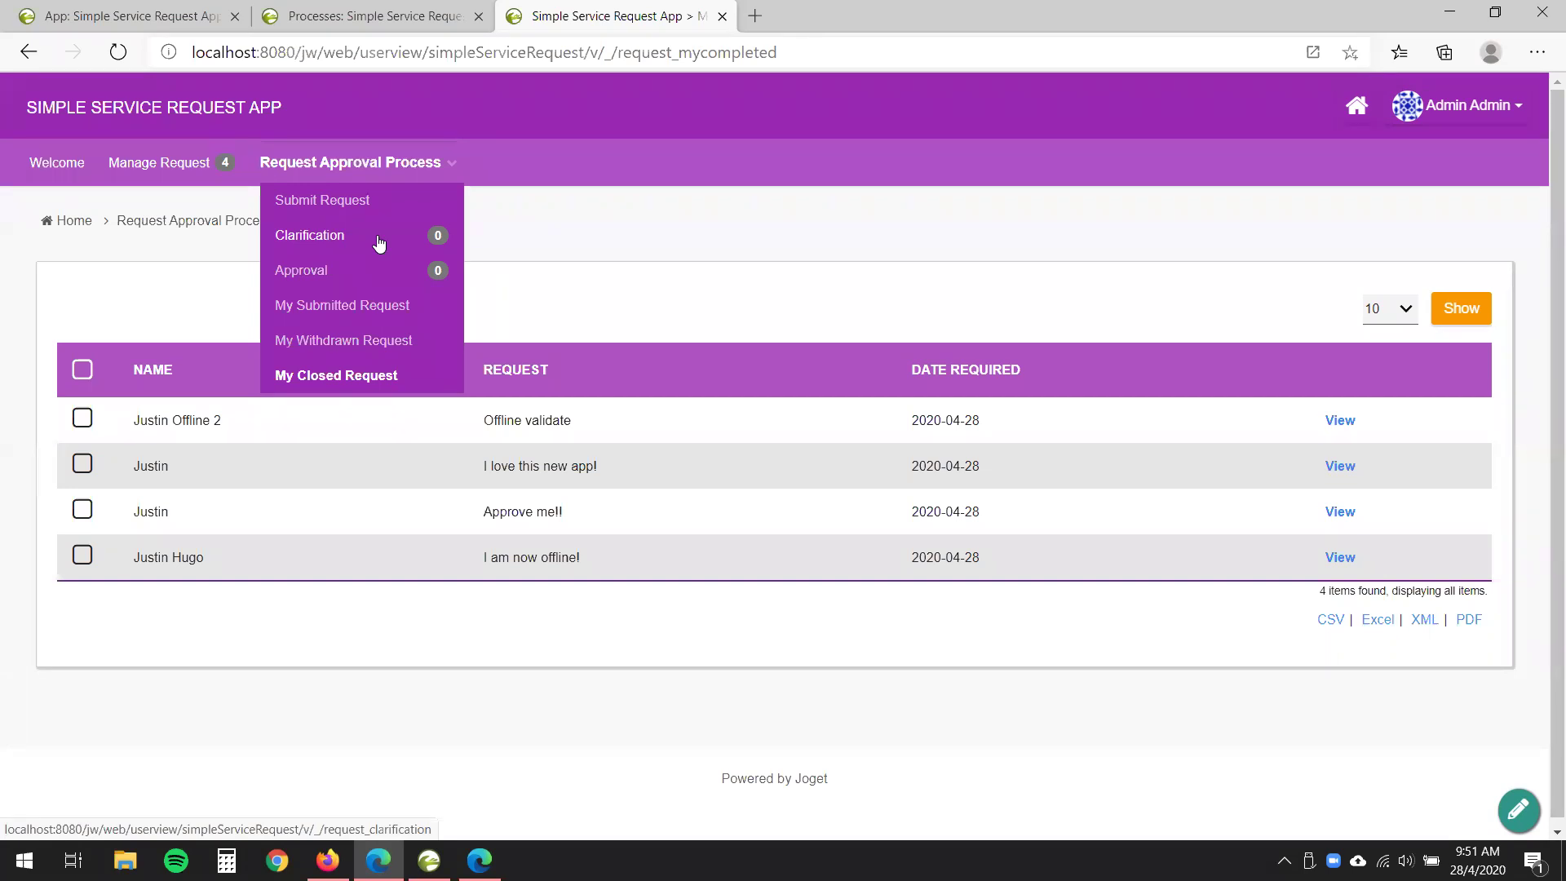
- Submit a new request 'Withdraw me away!' with the requester's name and Date Required 04/28/2020
click(355, 203)
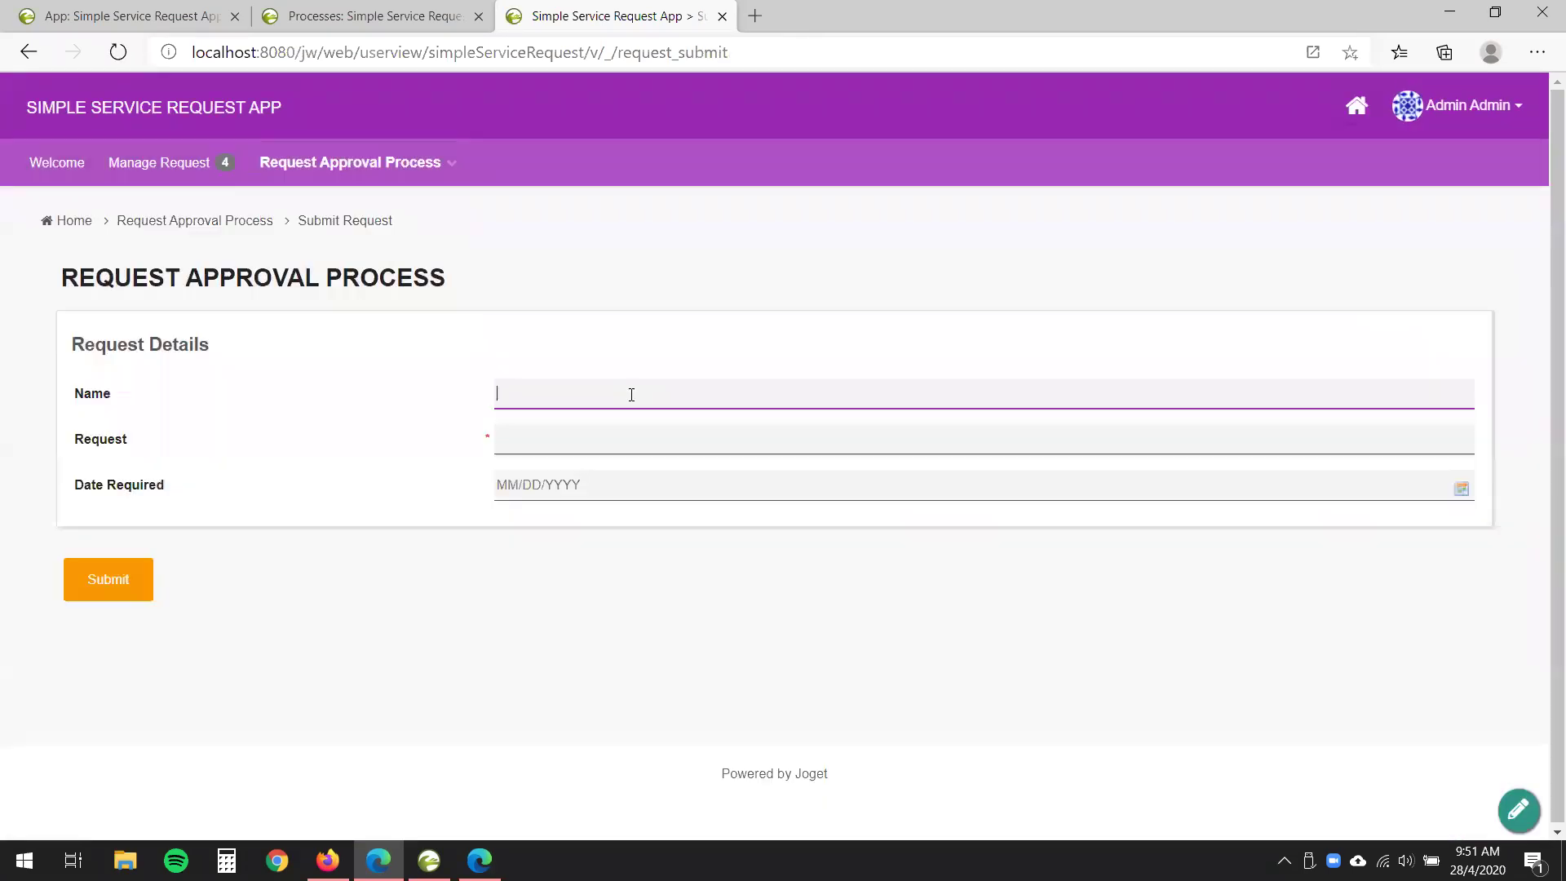
text(Justin)
click(613, 435)
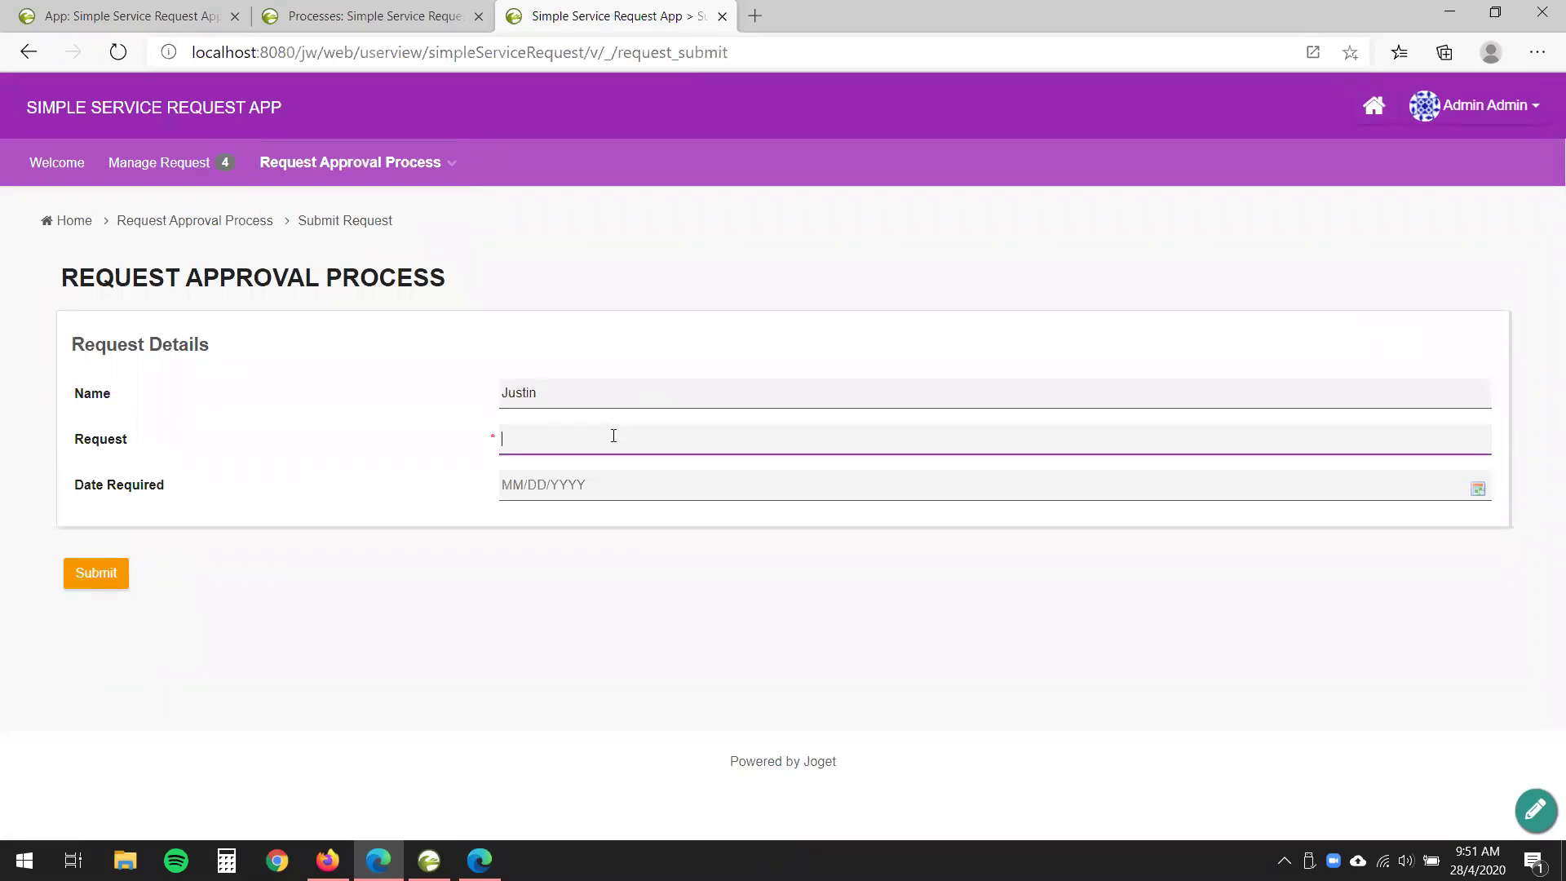
text(Withdraw me away!)
click(595, 488)
click(504, 779)
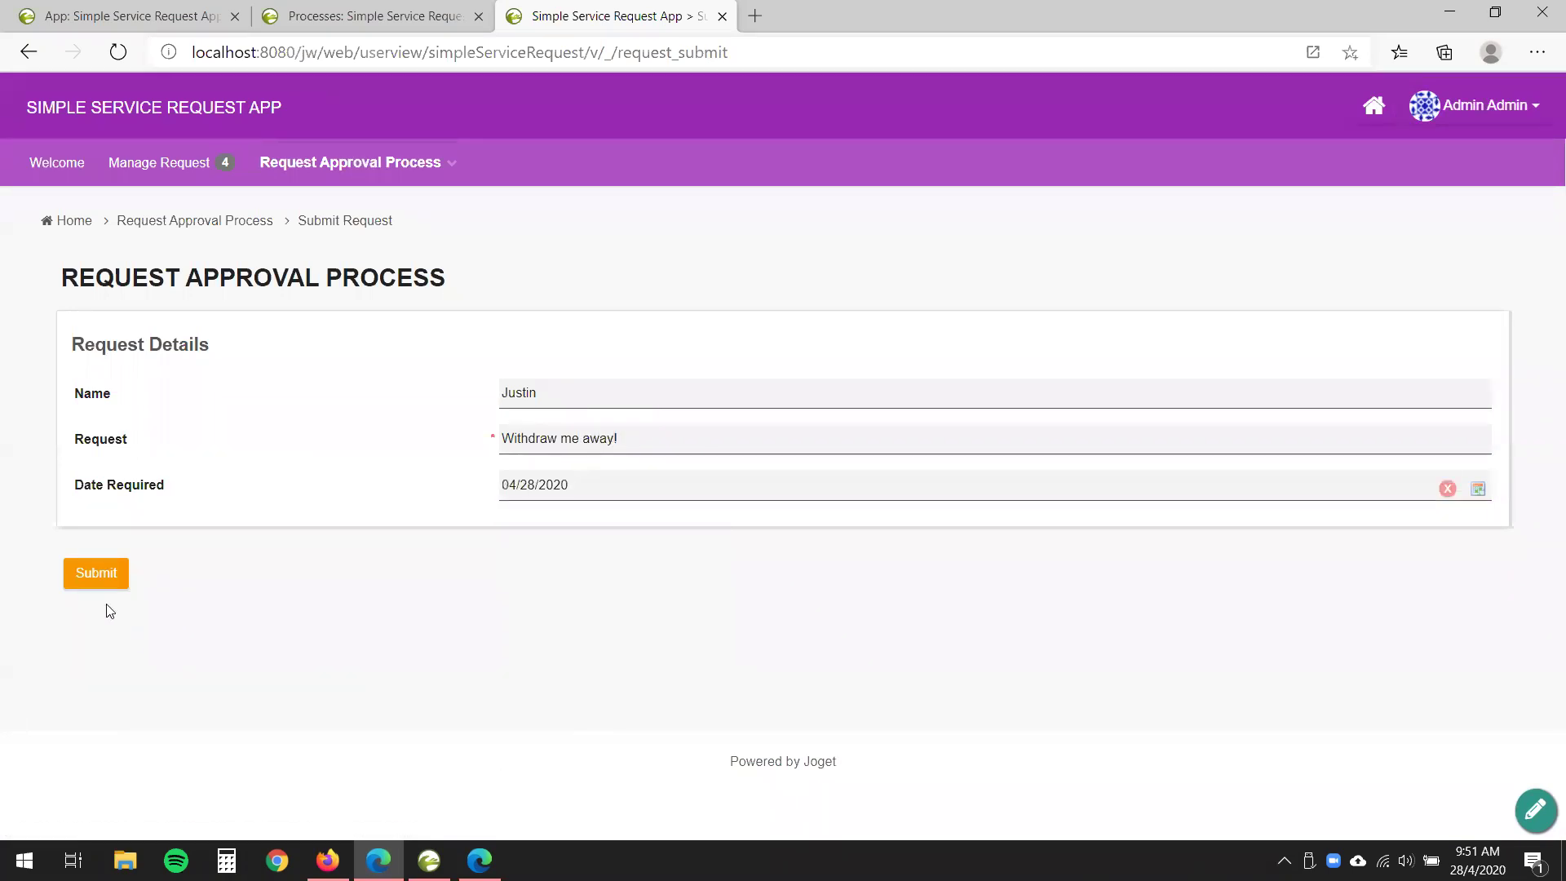
click(91, 573)
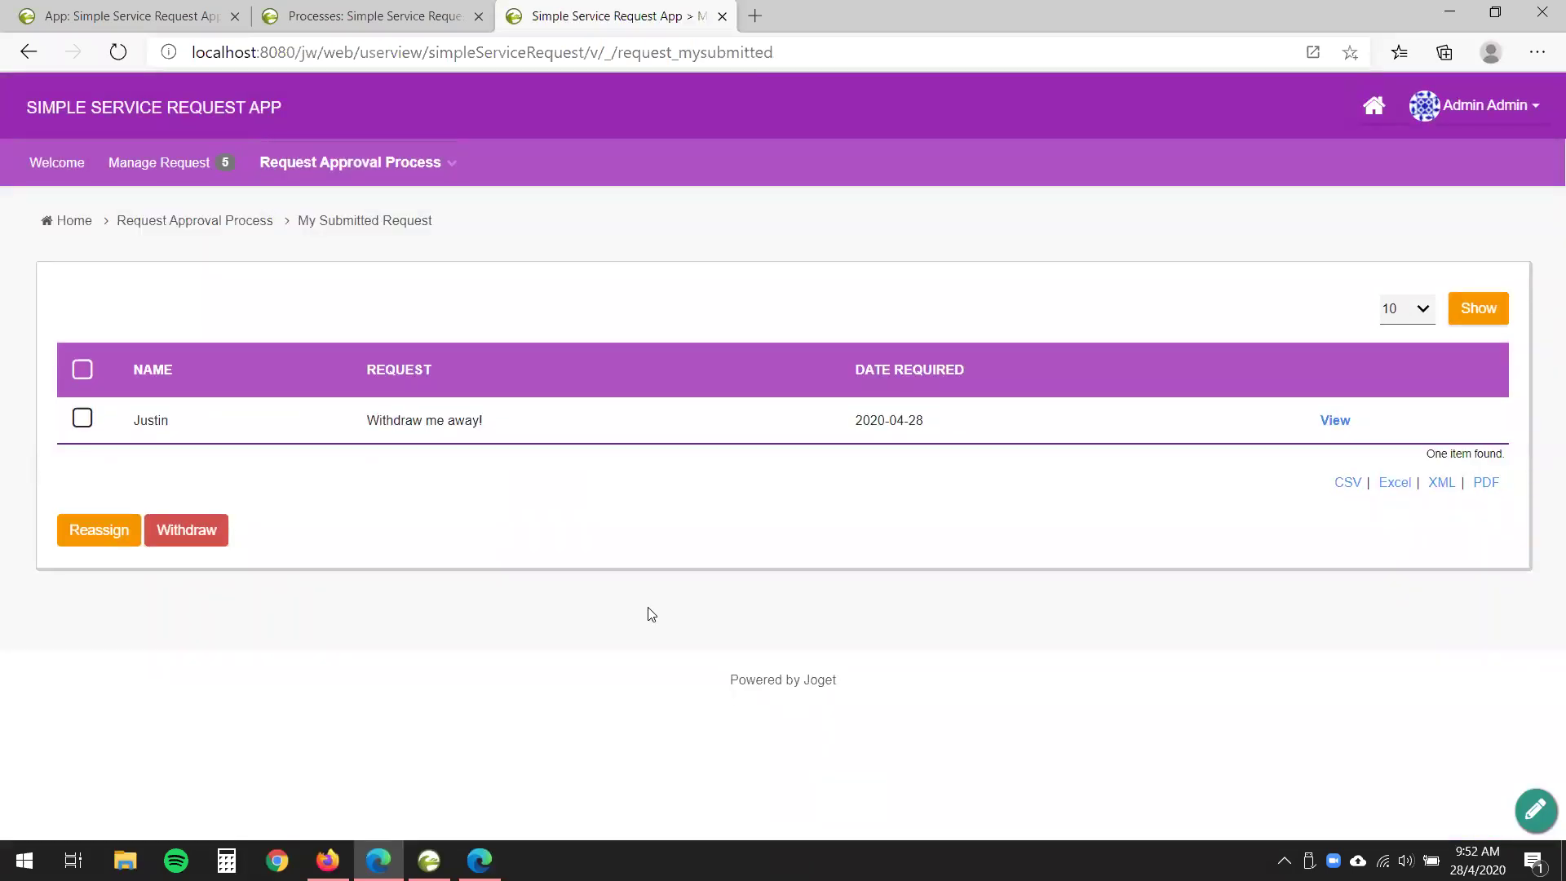
- Check that 'Withdraw me away!' appears in My Submitted Request and the Approval inbox
click(450, 173)
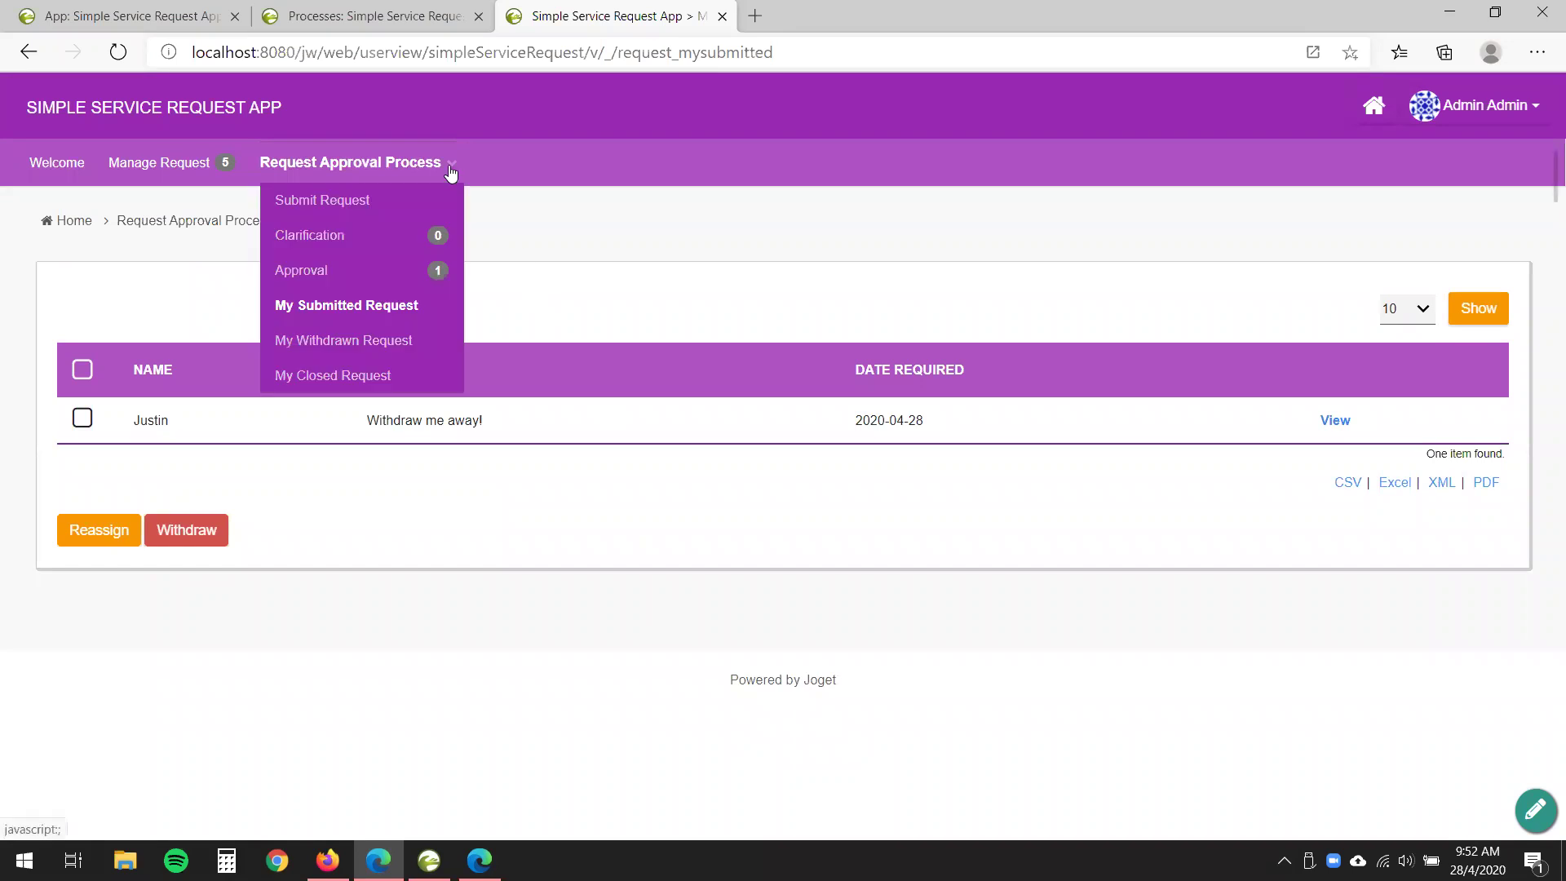
click(381, 318)
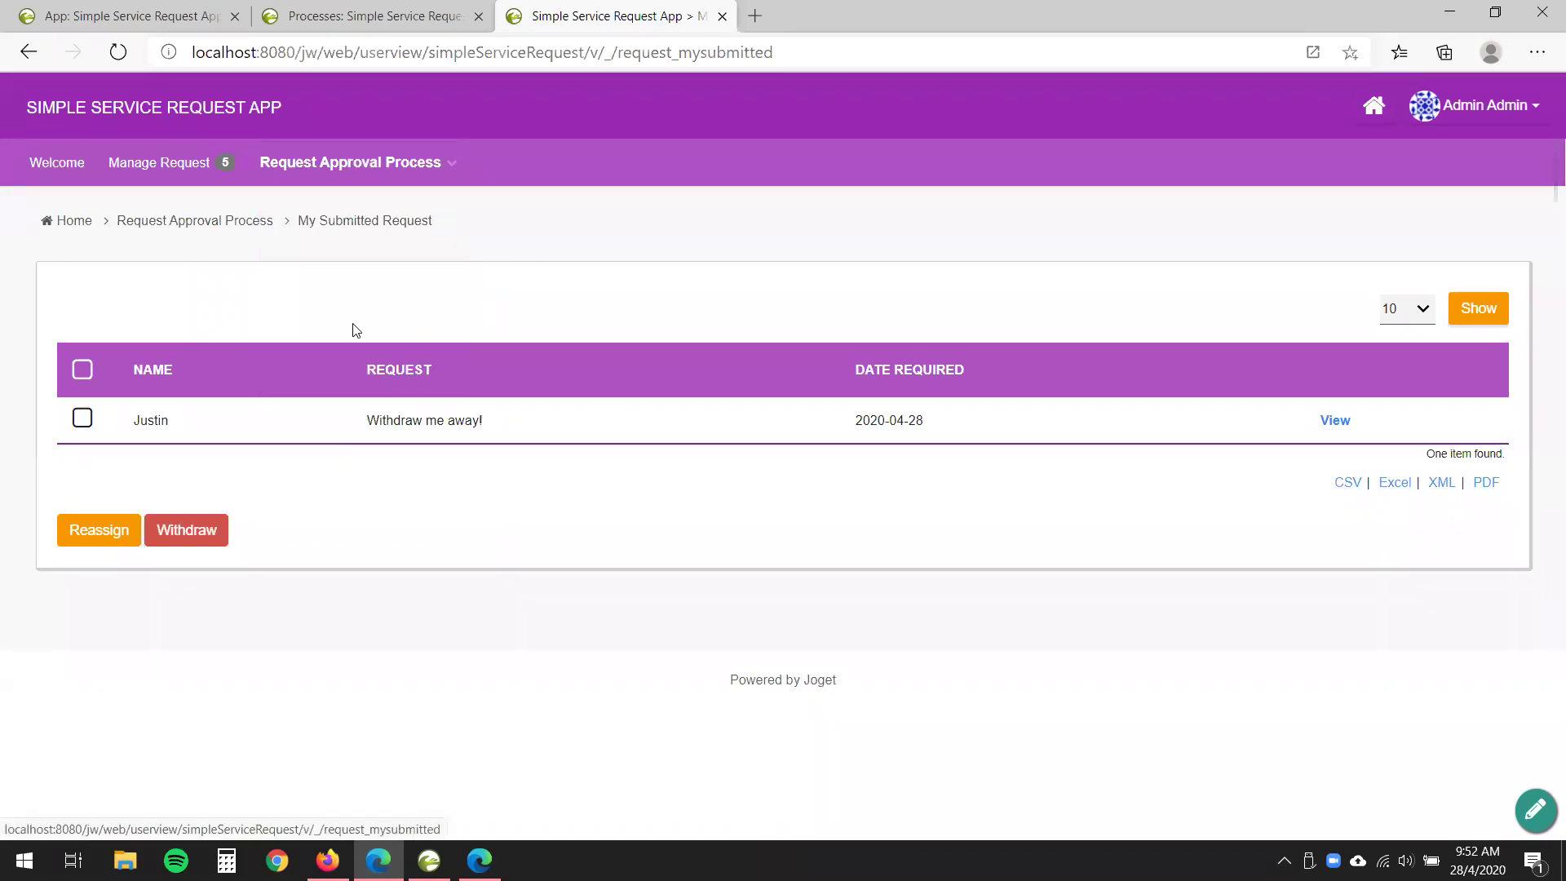
drag(364, 420, 535, 427)
click(536, 506)
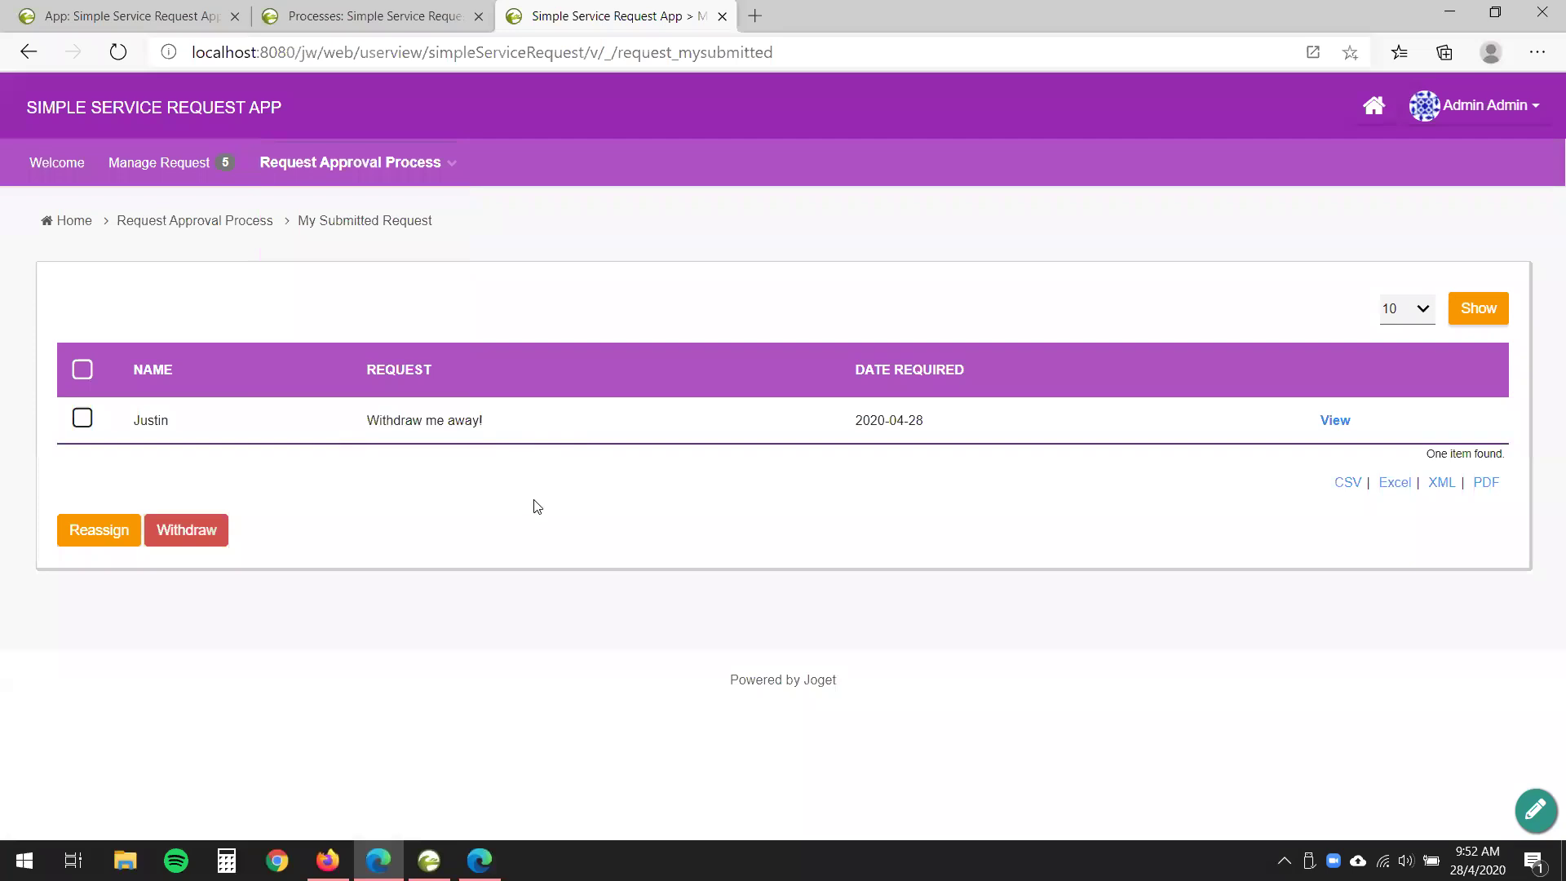
mouse_move(448, 160)
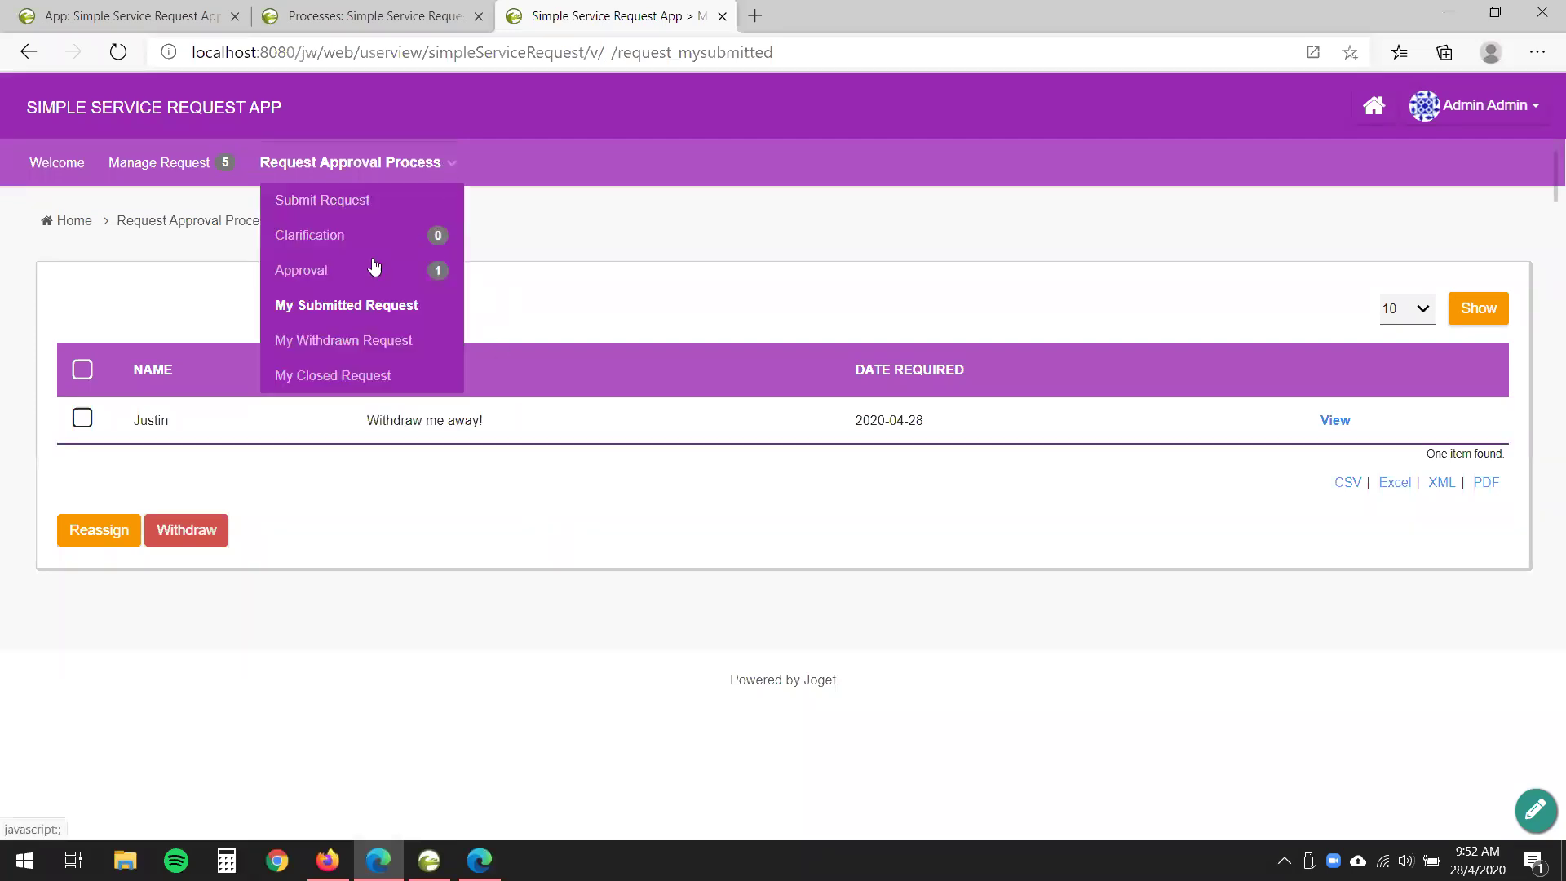
click(317, 276)
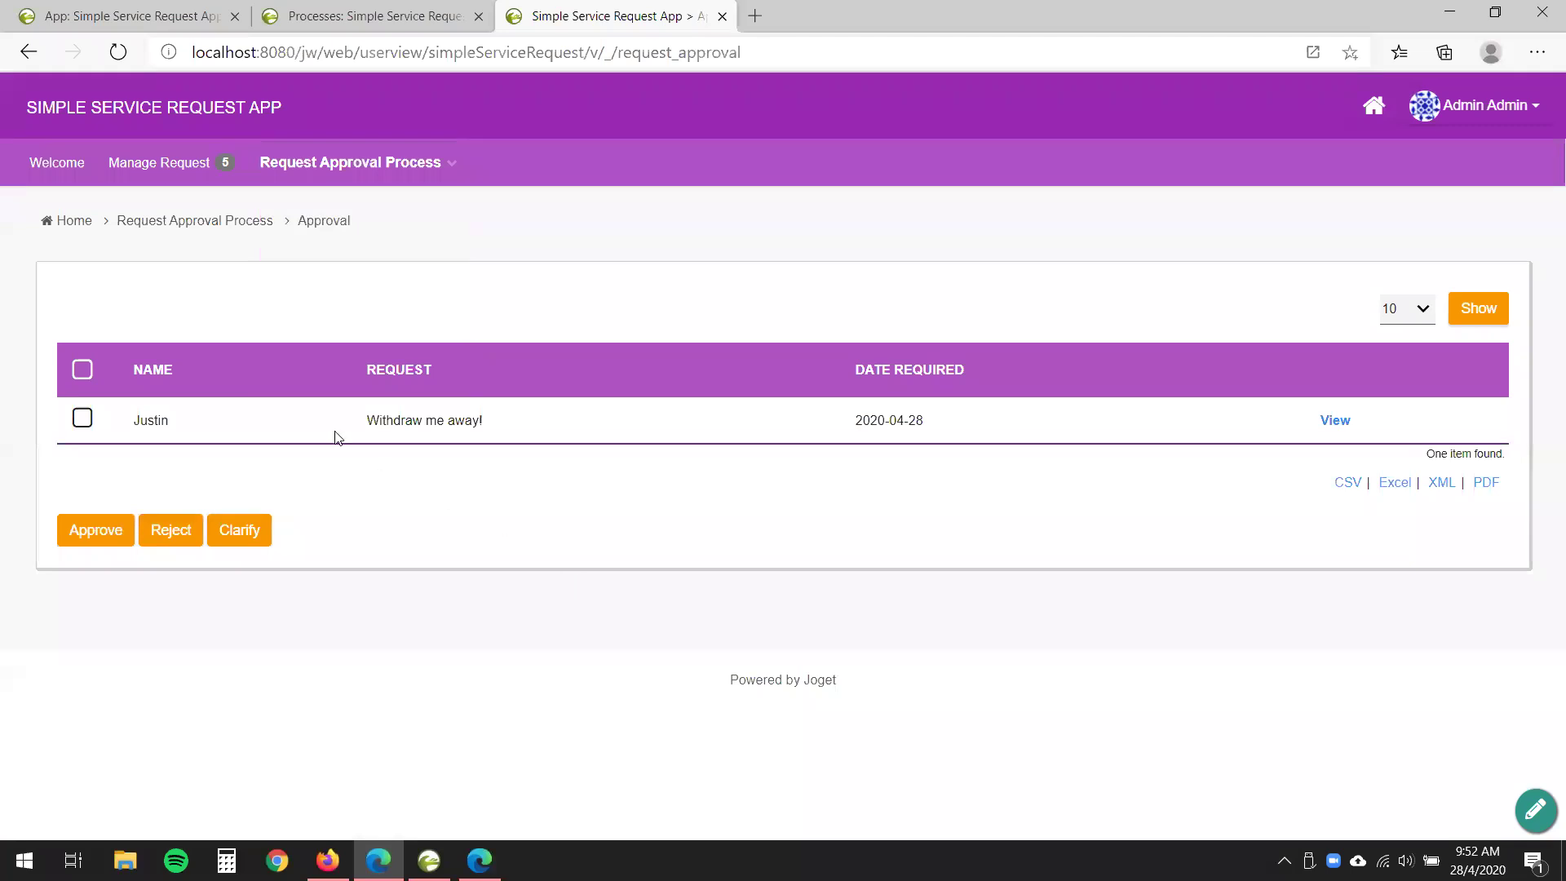
drag(357, 426, 619, 423)
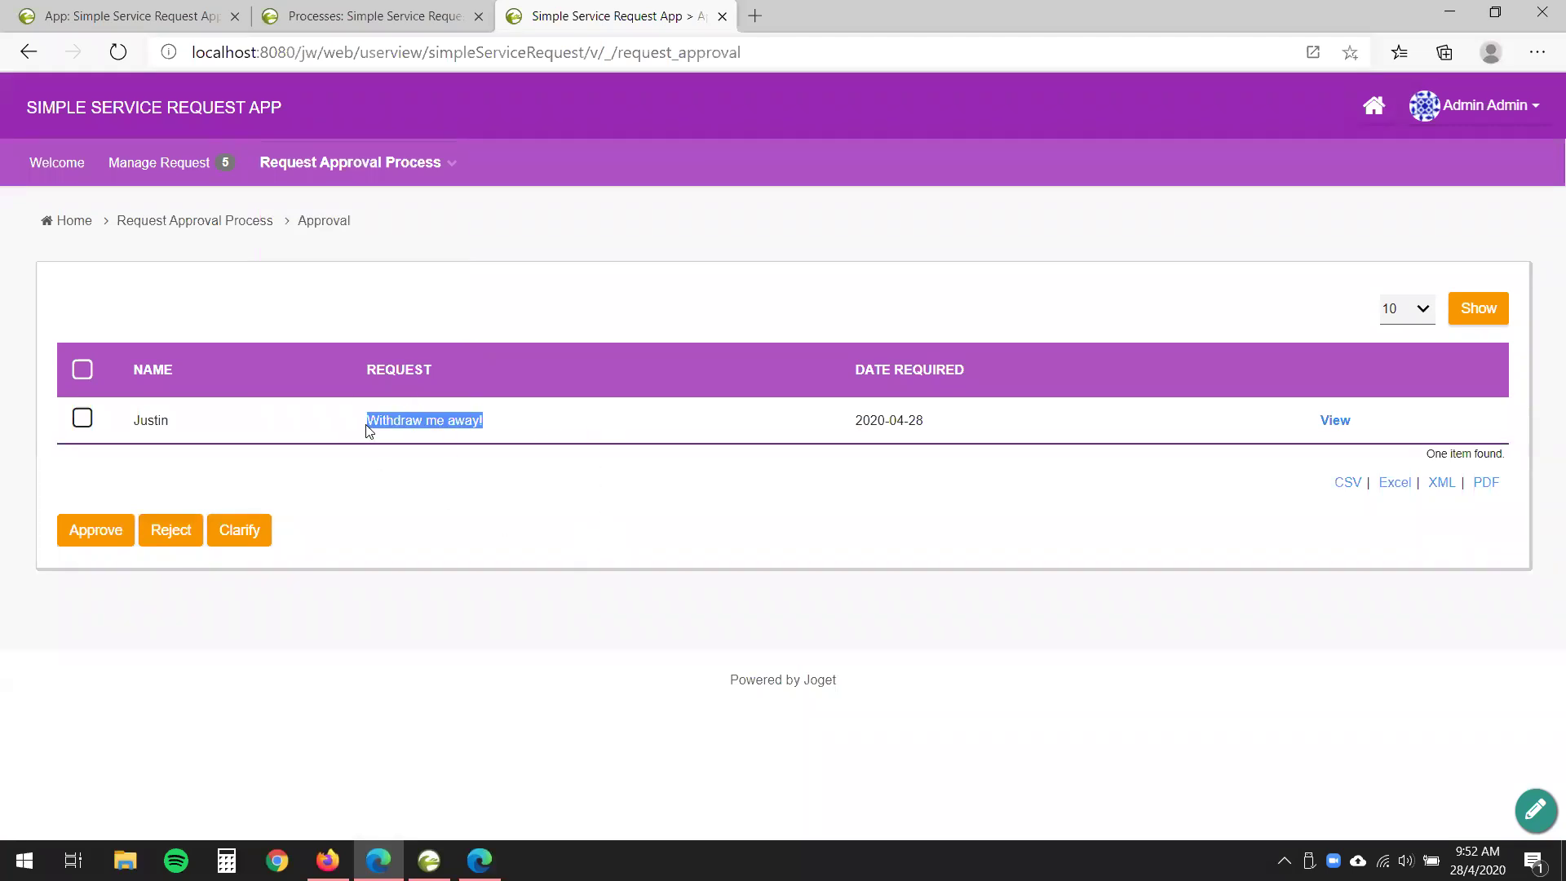
- In My Submitted Request, tick the 'Withdraw me away!' request and withdraw it
click(461, 162)
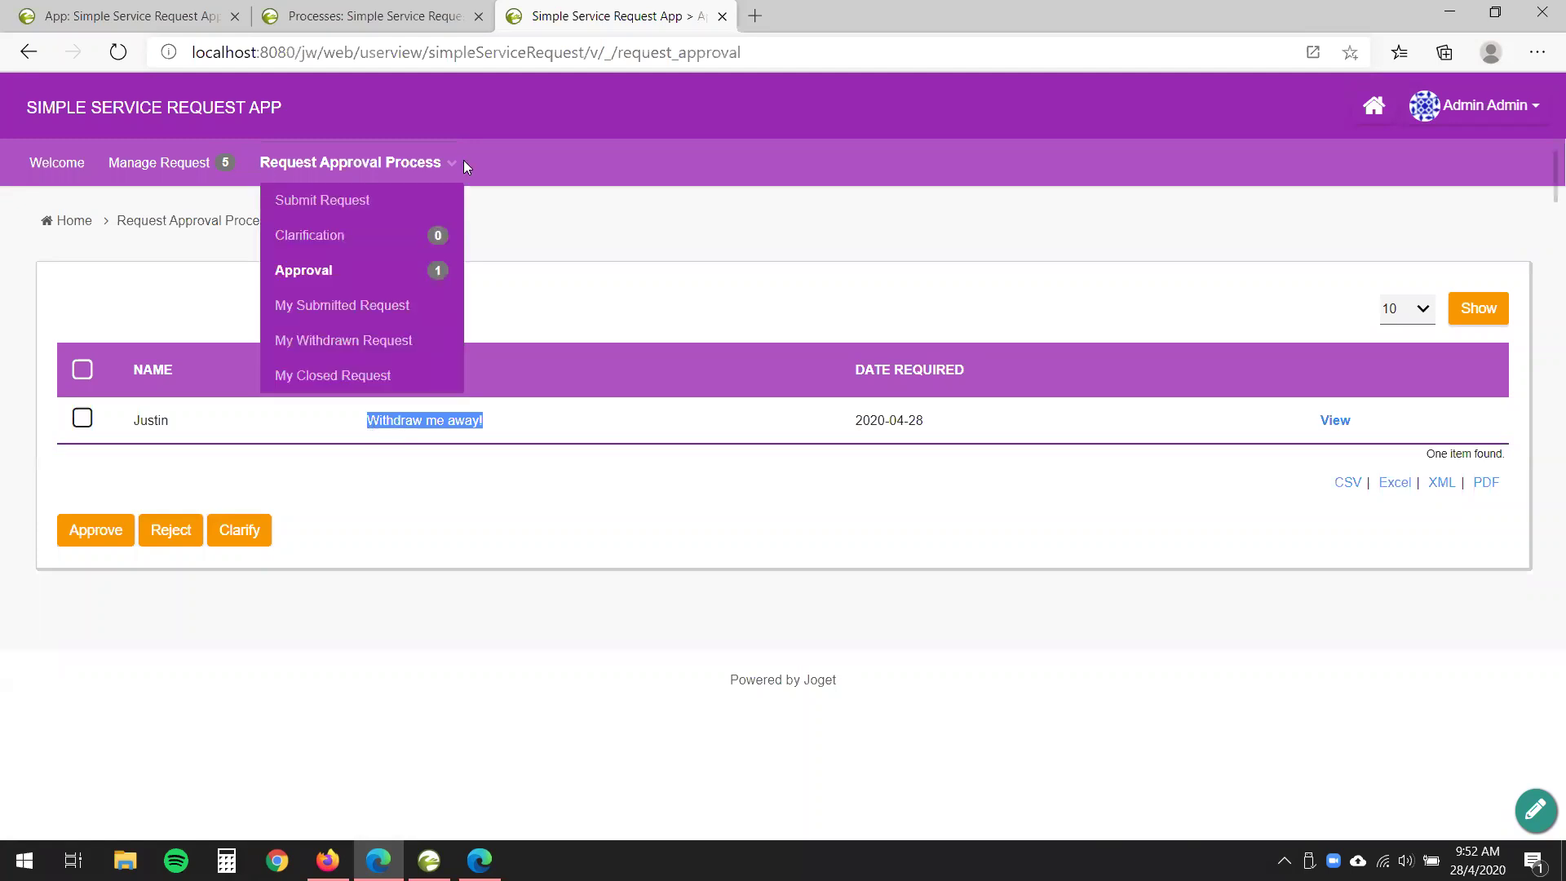
click(391, 310)
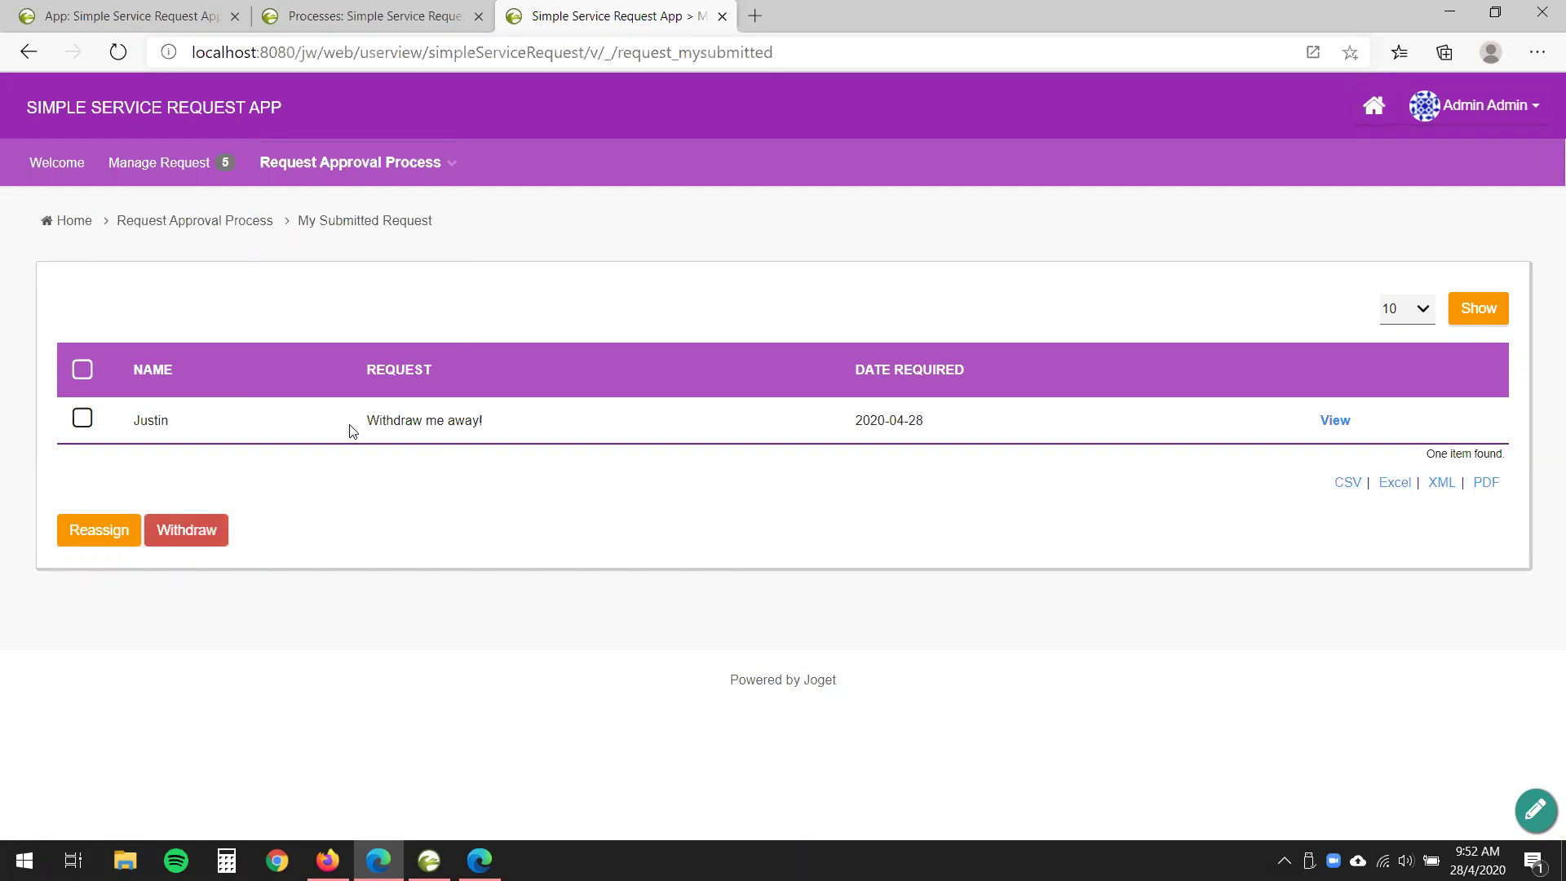
drag(357, 423, 560, 430)
click(248, 426)
click(83, 419)
click(171, 546)
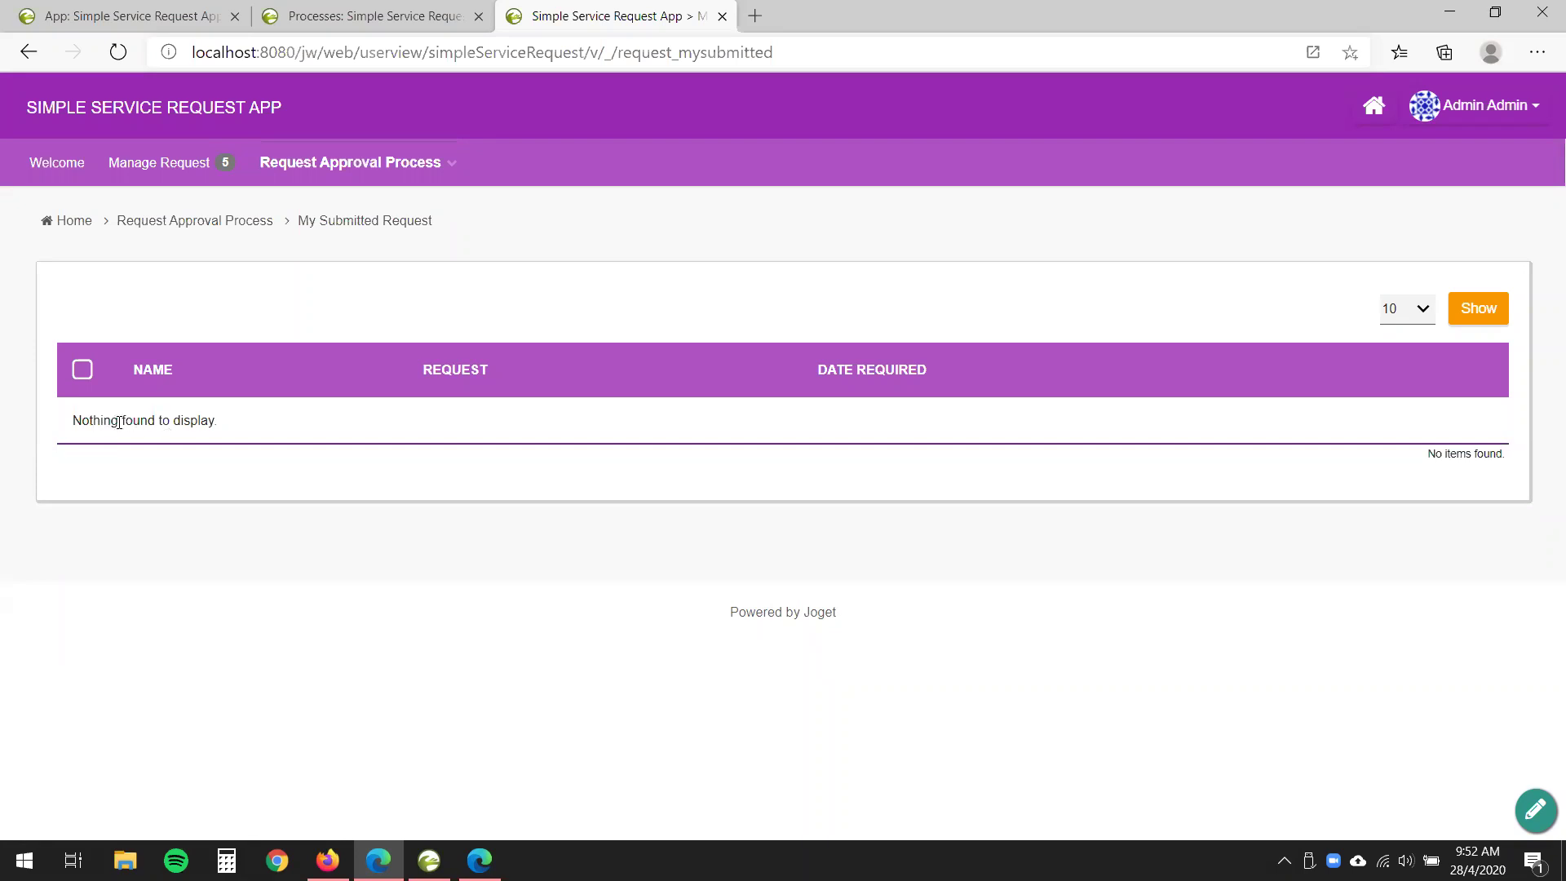
- Check the Approval list, then open My Withdrawn Request showing 'Withdraw me away!'
mouse_move(440, 166)
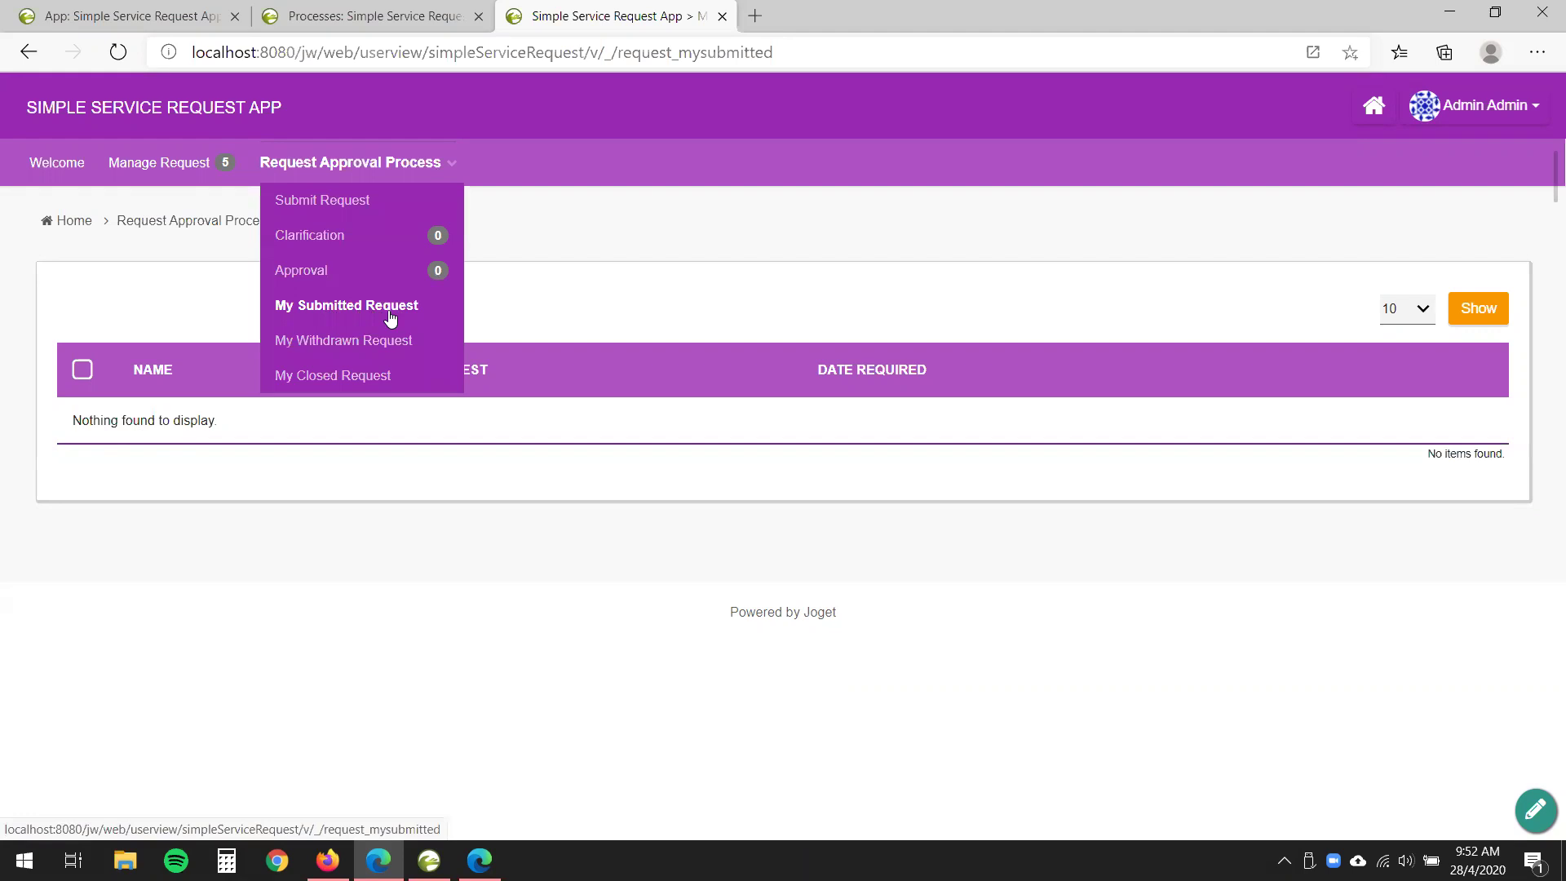
click(325, 271)
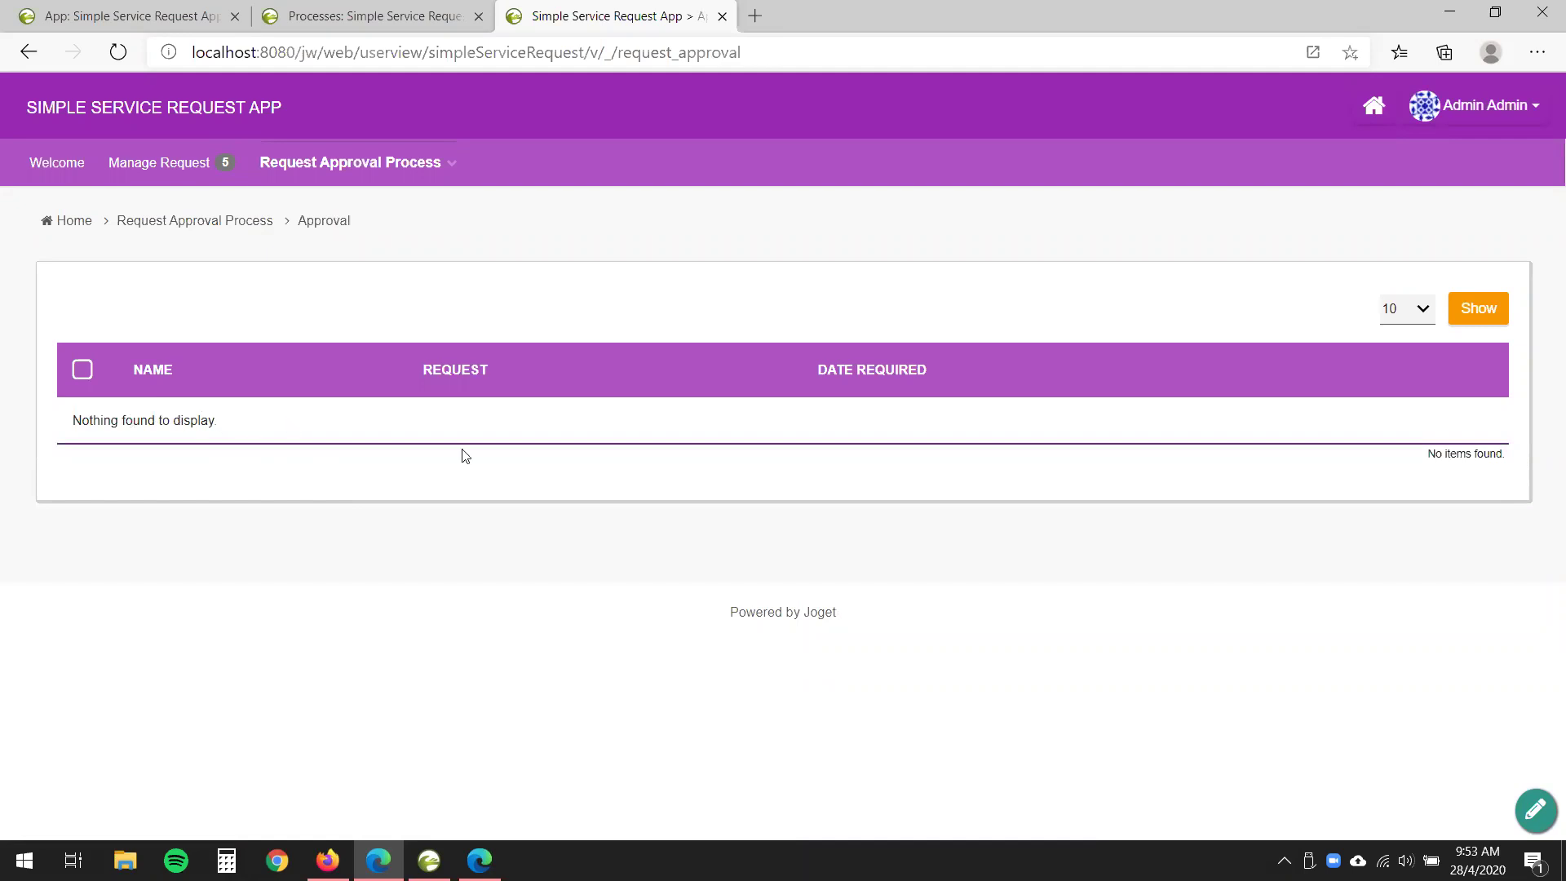
click(416, 168)
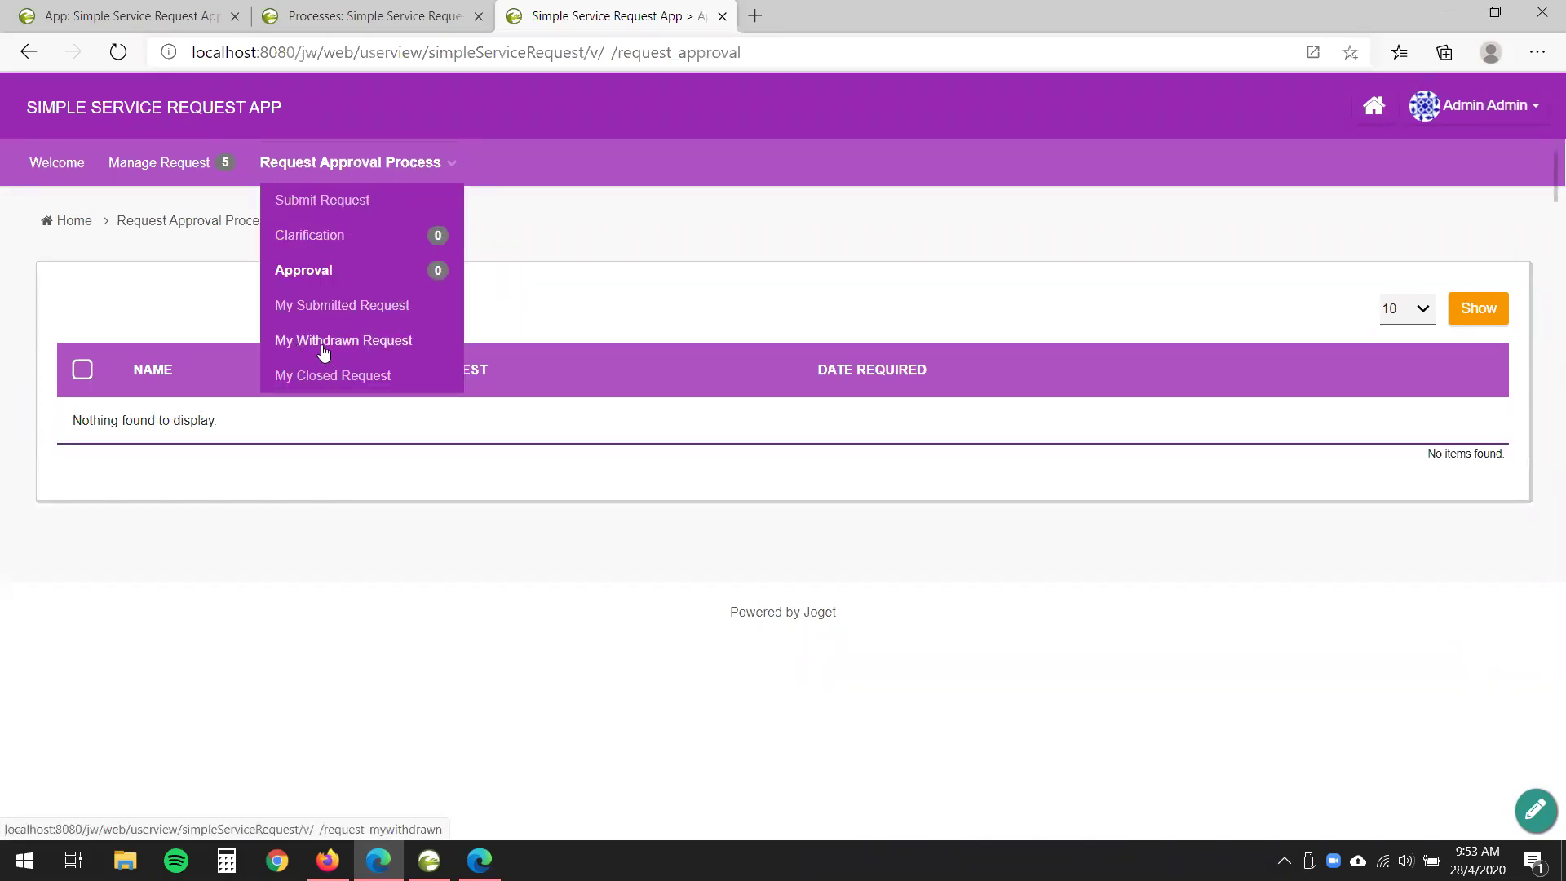
click(395, 343)
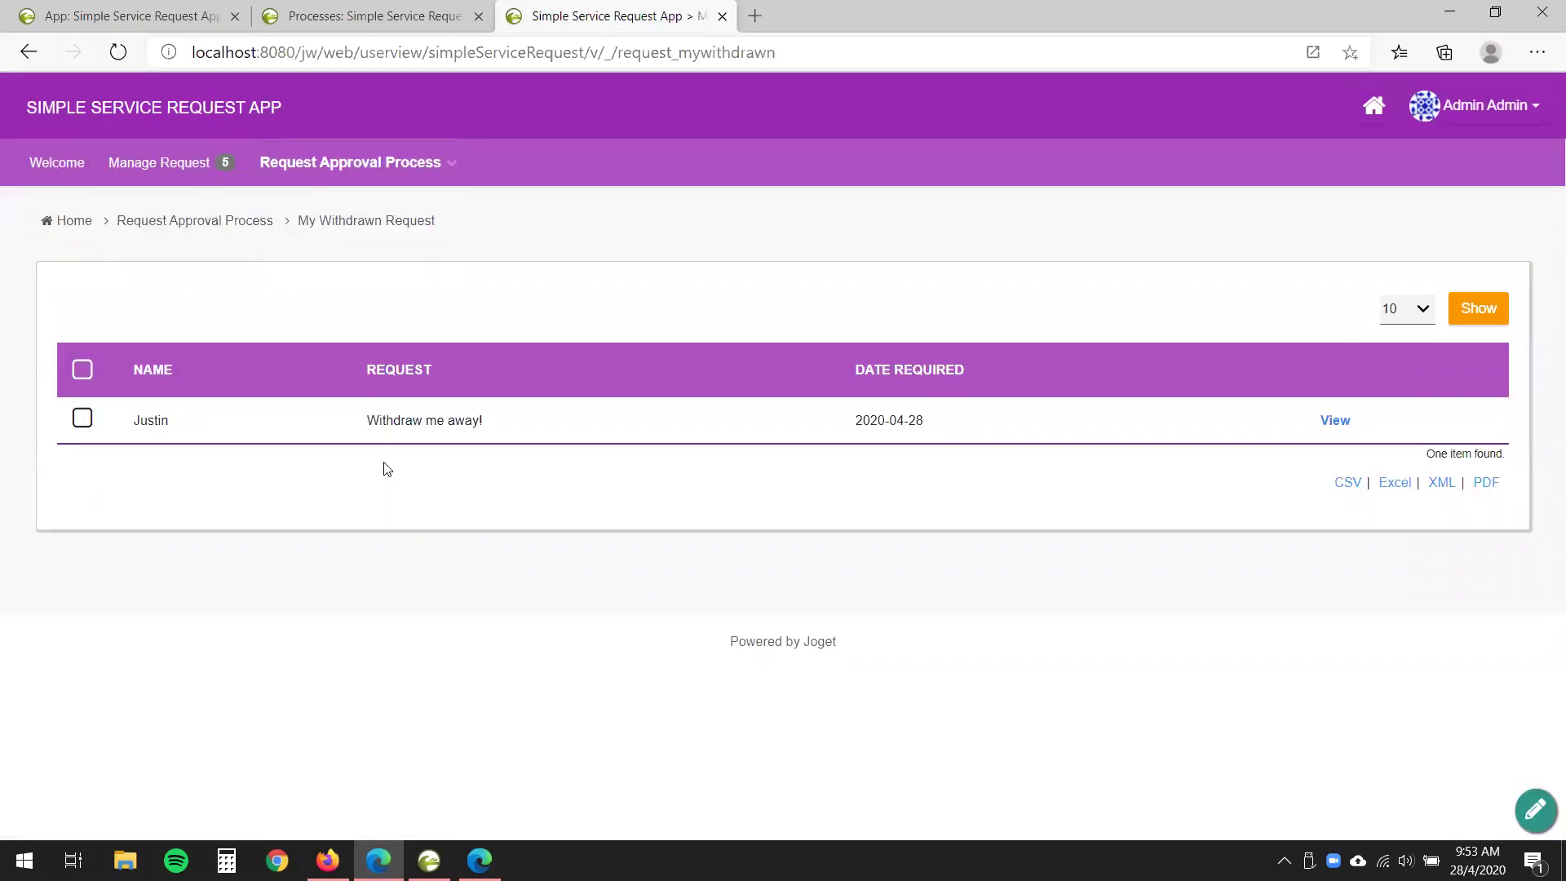
drag(352, 423, 1106, 444)
click(631, 488)
- View the withdrawn request and confirm the comment 'Status changed to Withdrawal.'
click(1333, 424)
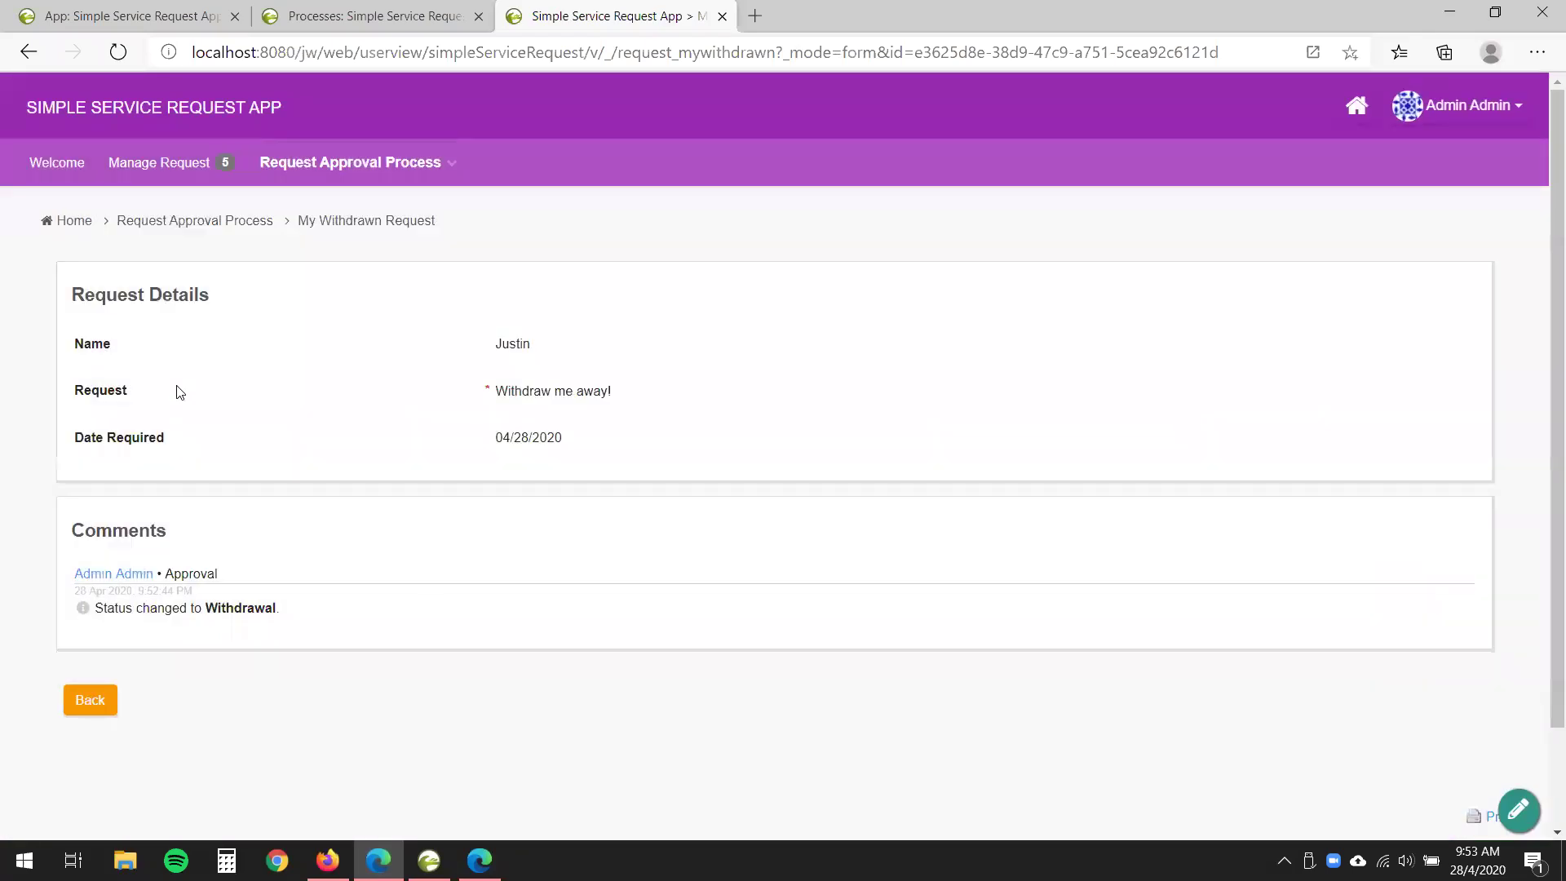
drag(103, 607, 280, 611)
click(295, 785)
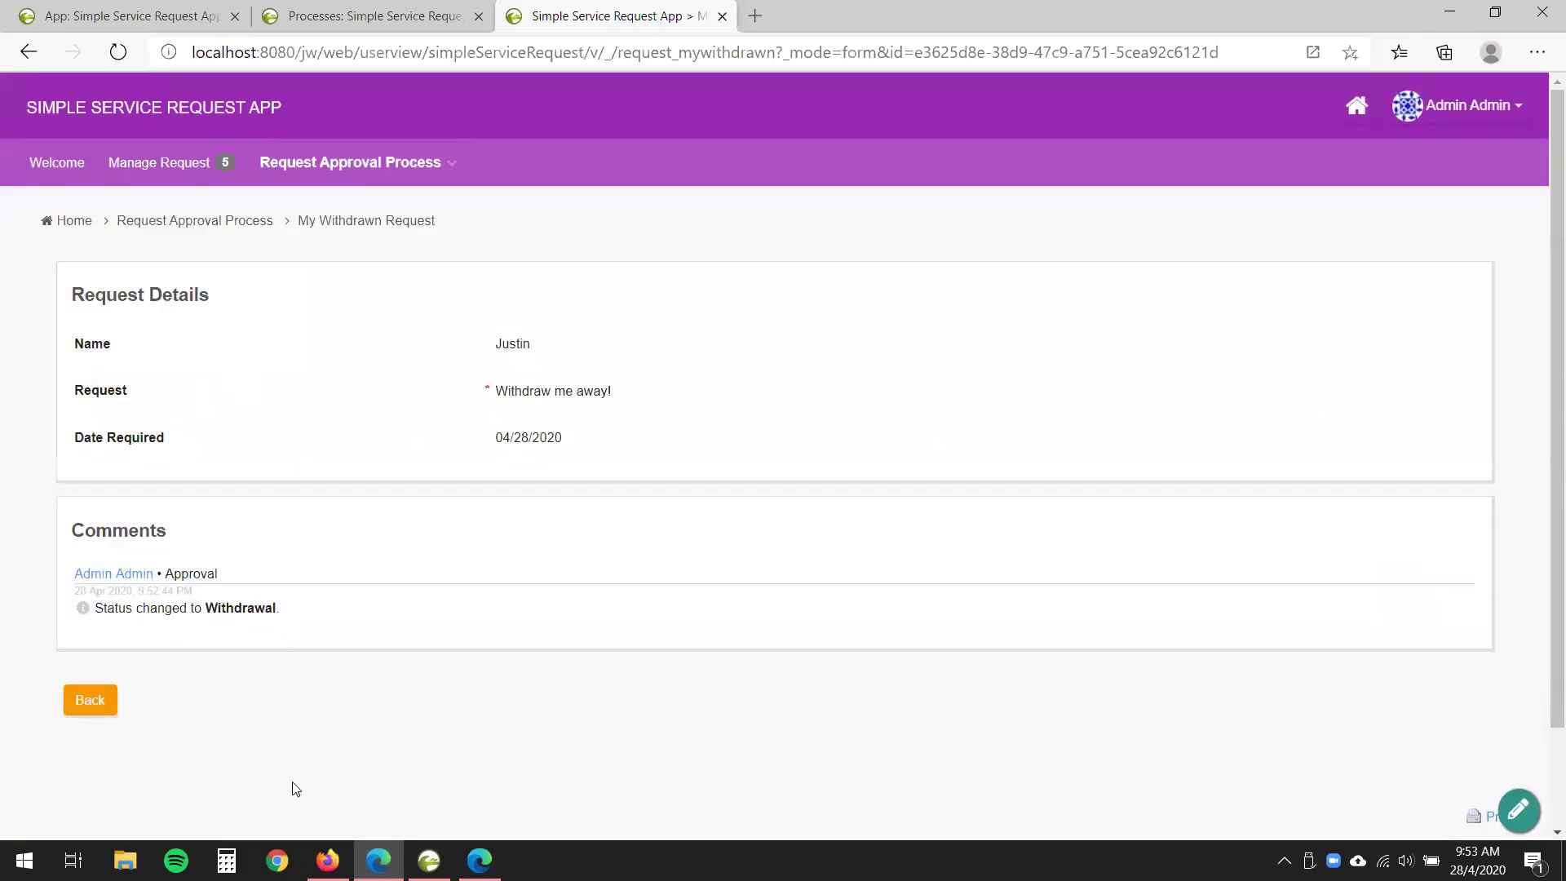
click(95, 705)
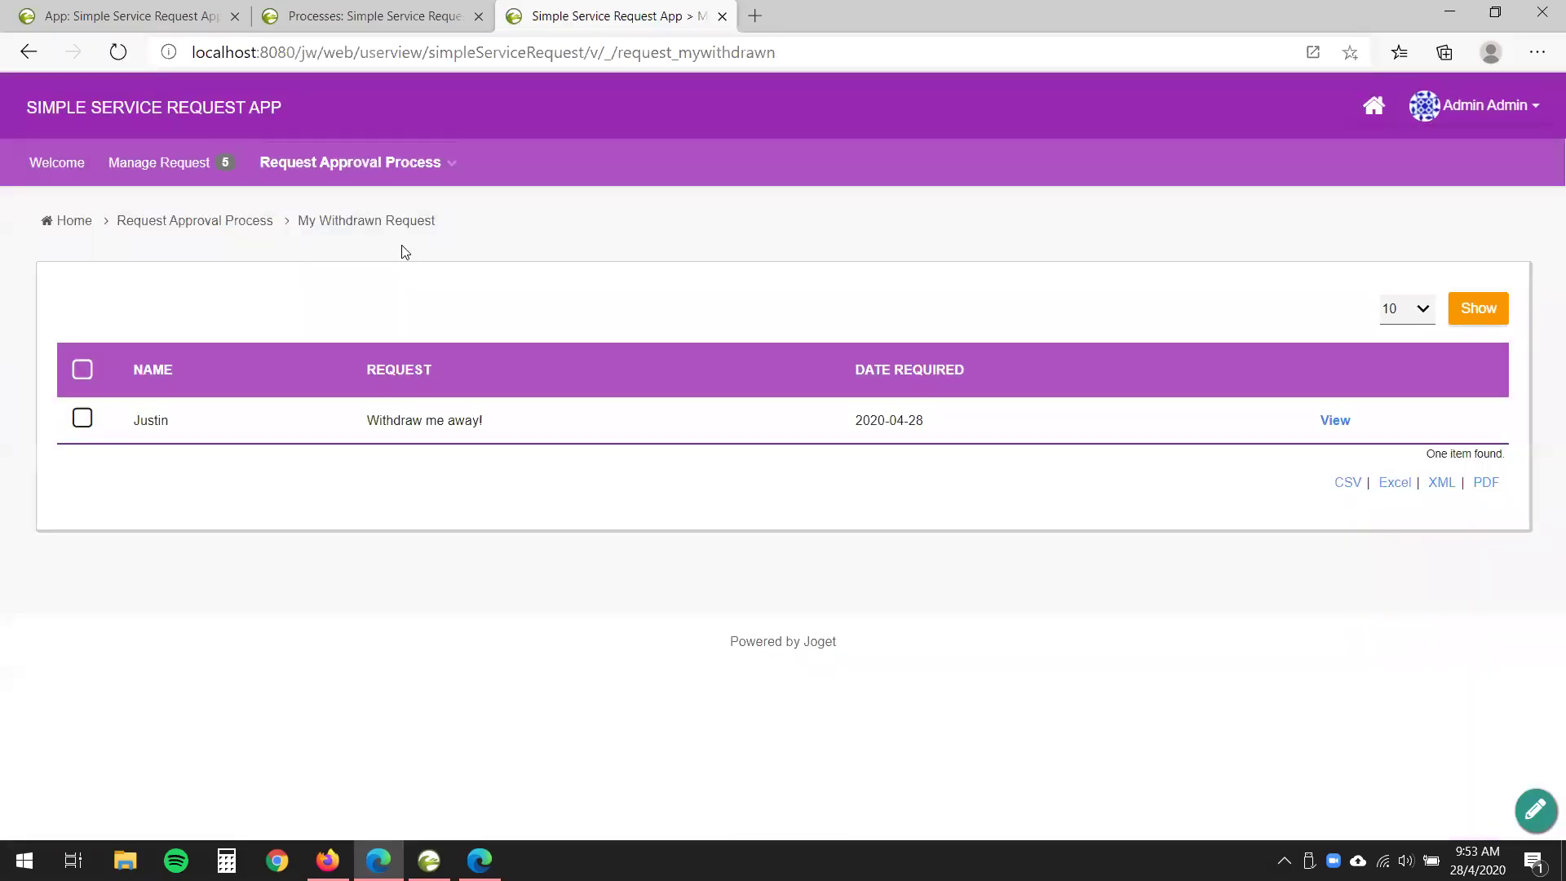
mouse_move(409, 181)
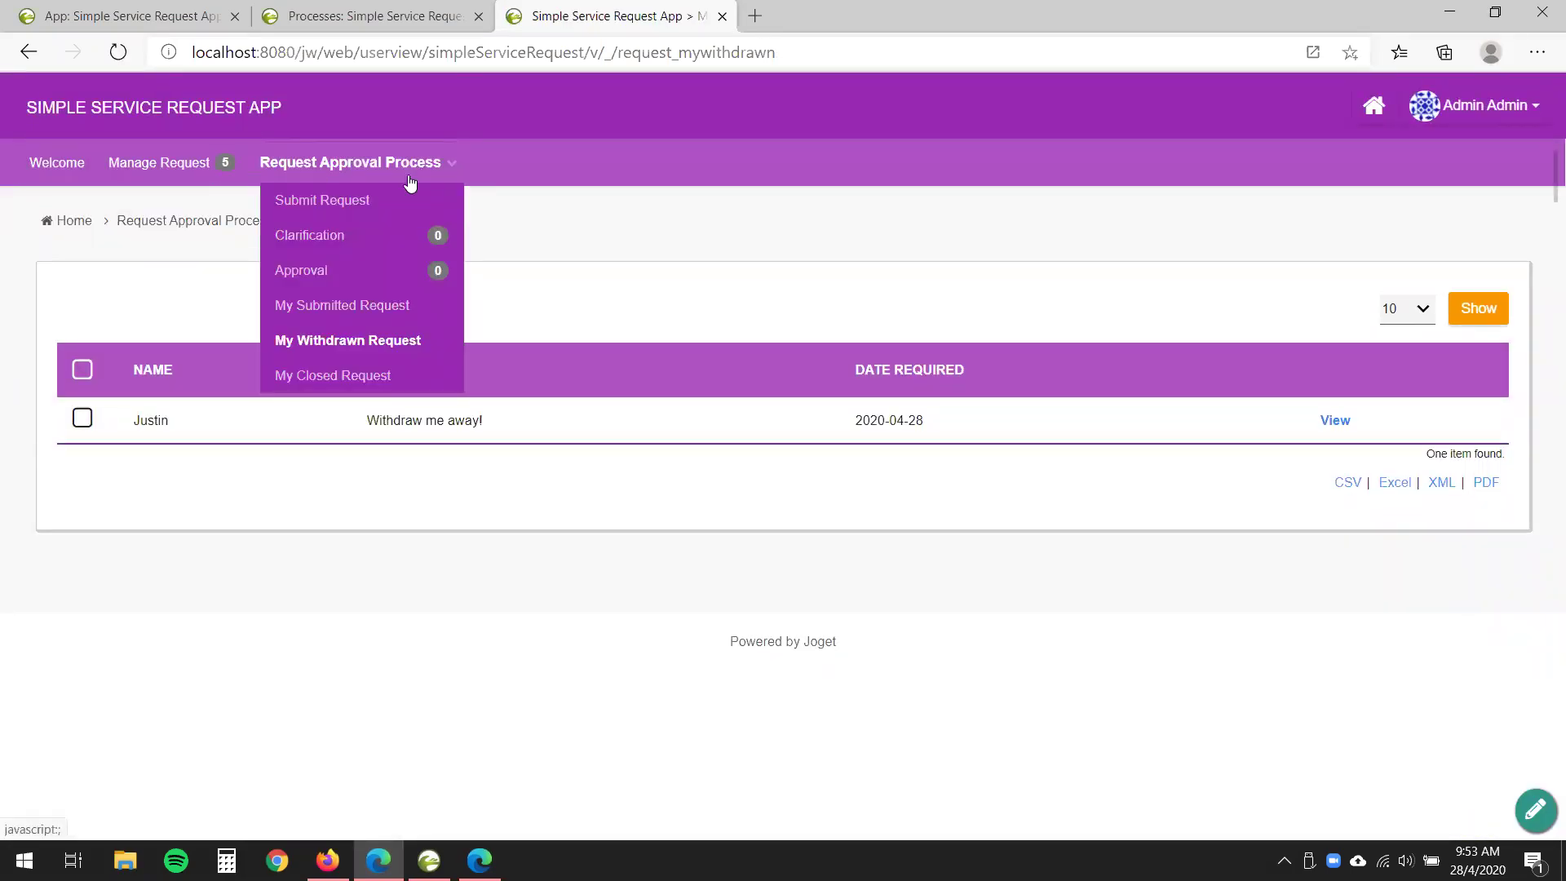
click(353, 210)
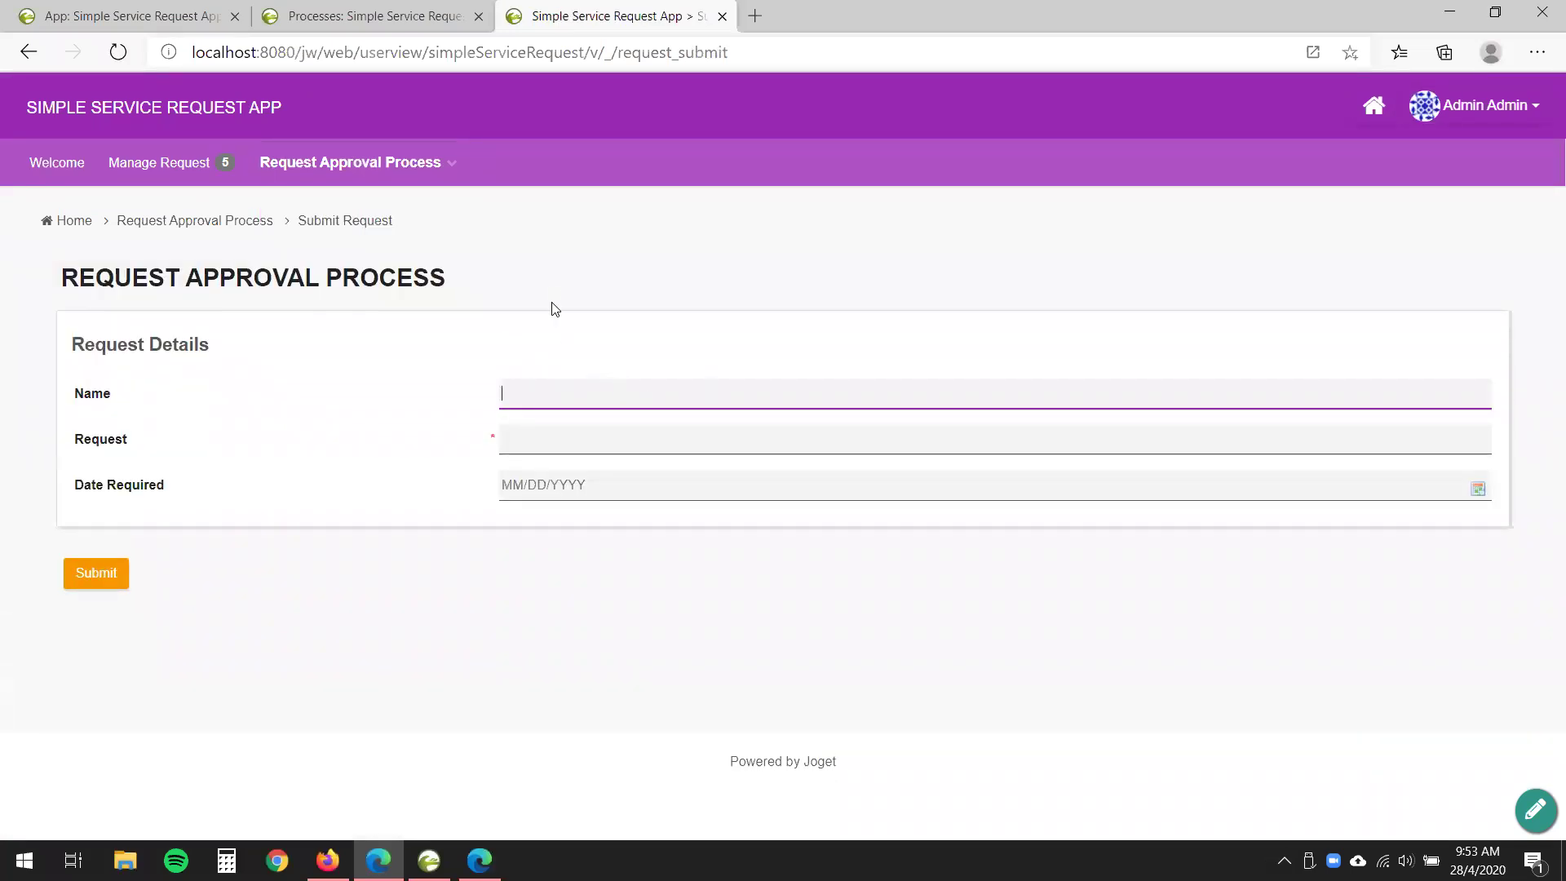
- Submit 'See the status top right!' with the requester's name and Date Required the 28th
click(558, 426)
click(569, 403)
text(Justin)
click(568, 438)
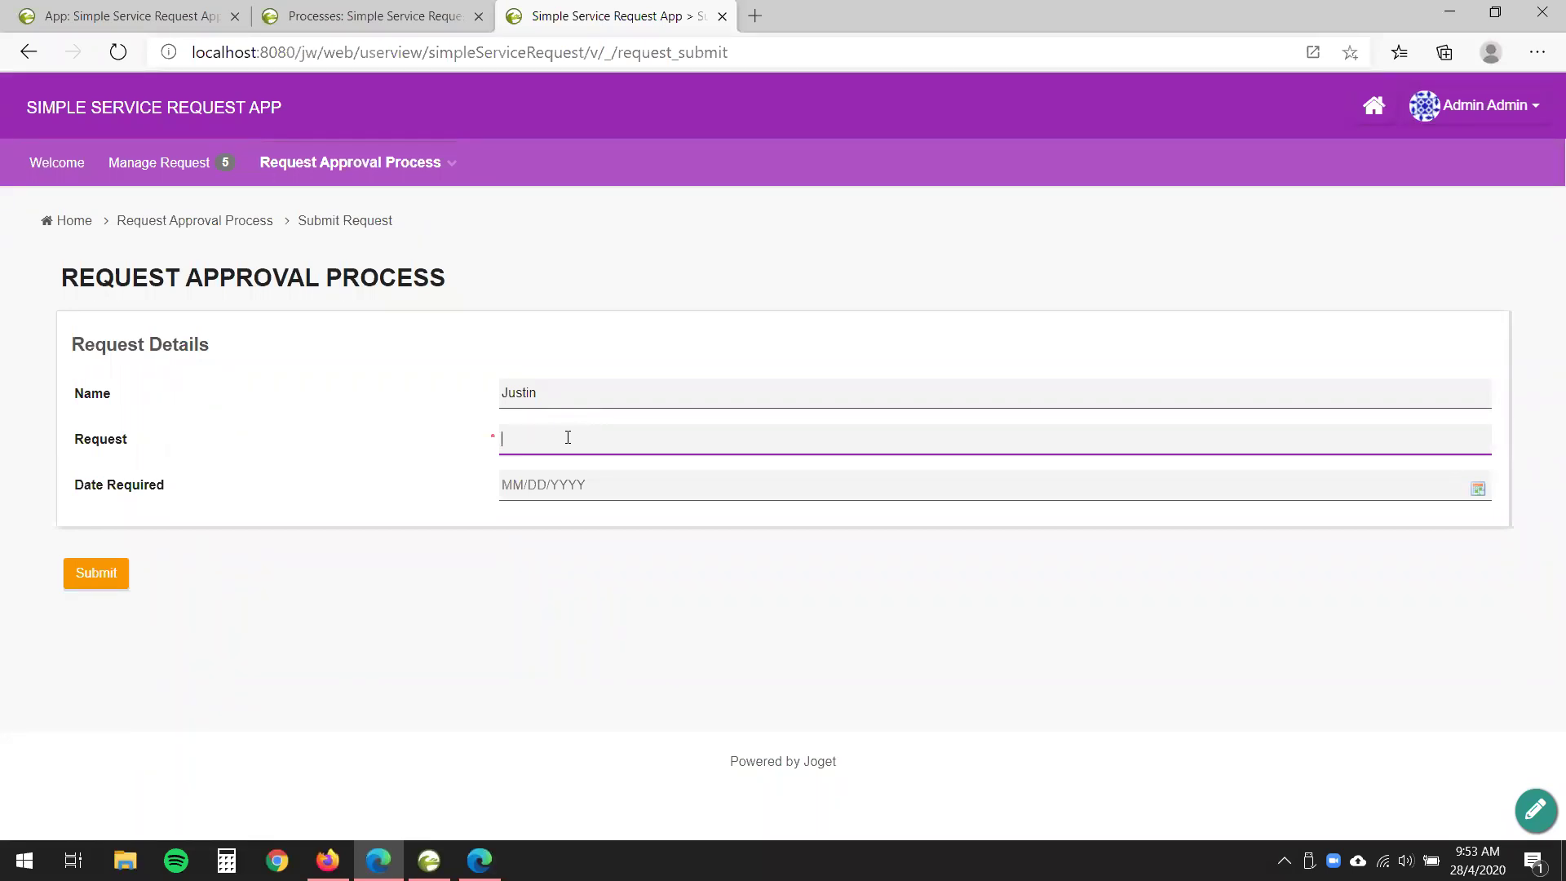
text(See the status top right!)
click(414, 619)
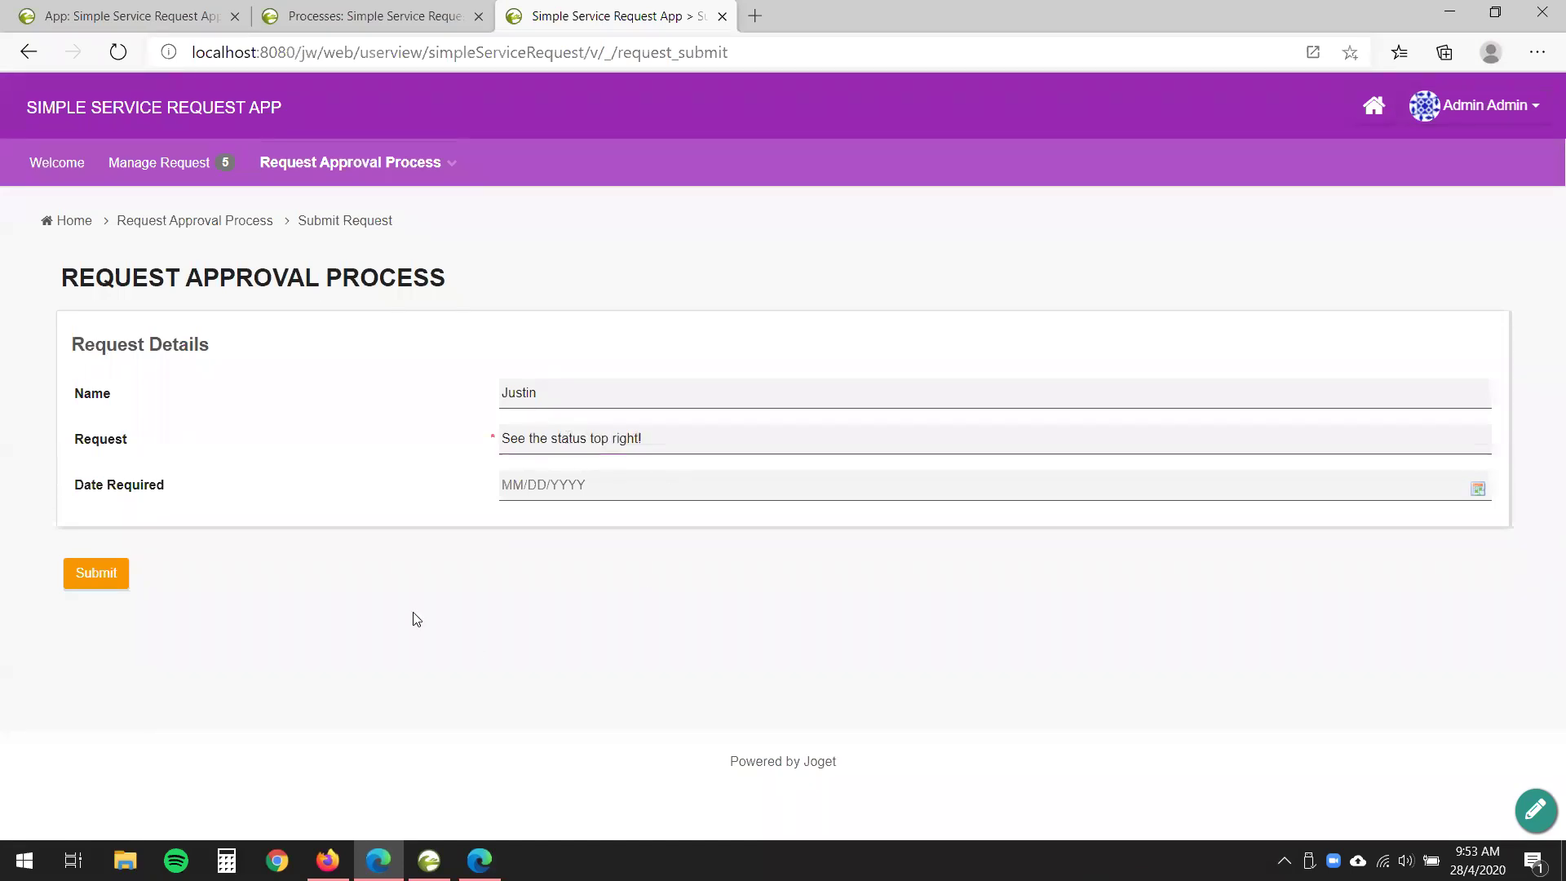
click(644, 499)
click(589, 675)
click(96, 574)
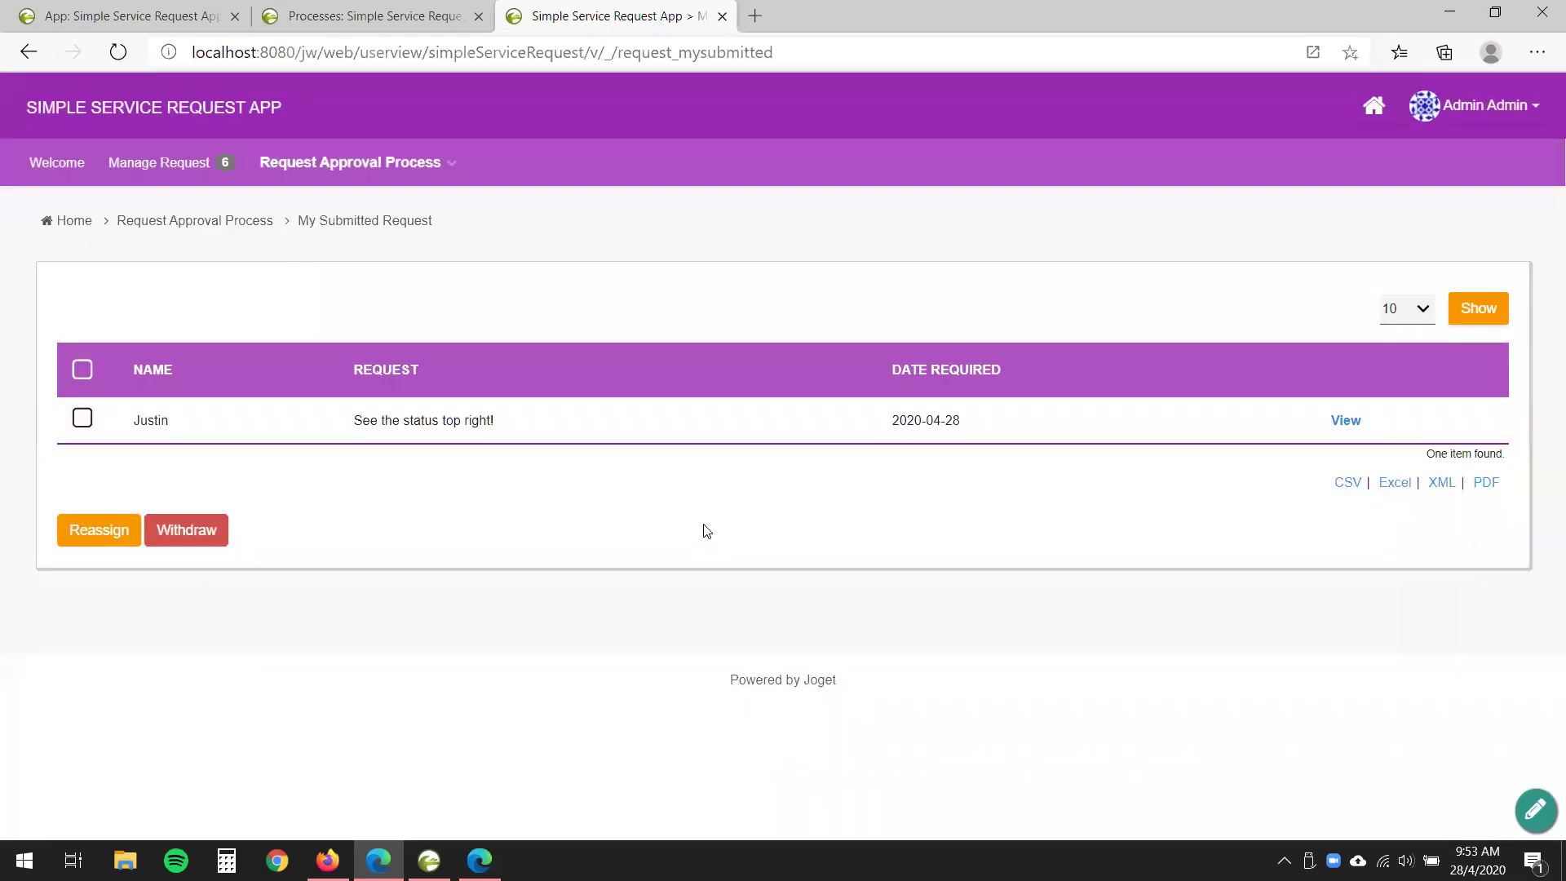
- Open the 'See the status top right!' request from the Approval list
click(350, 162)
click(359, 272)
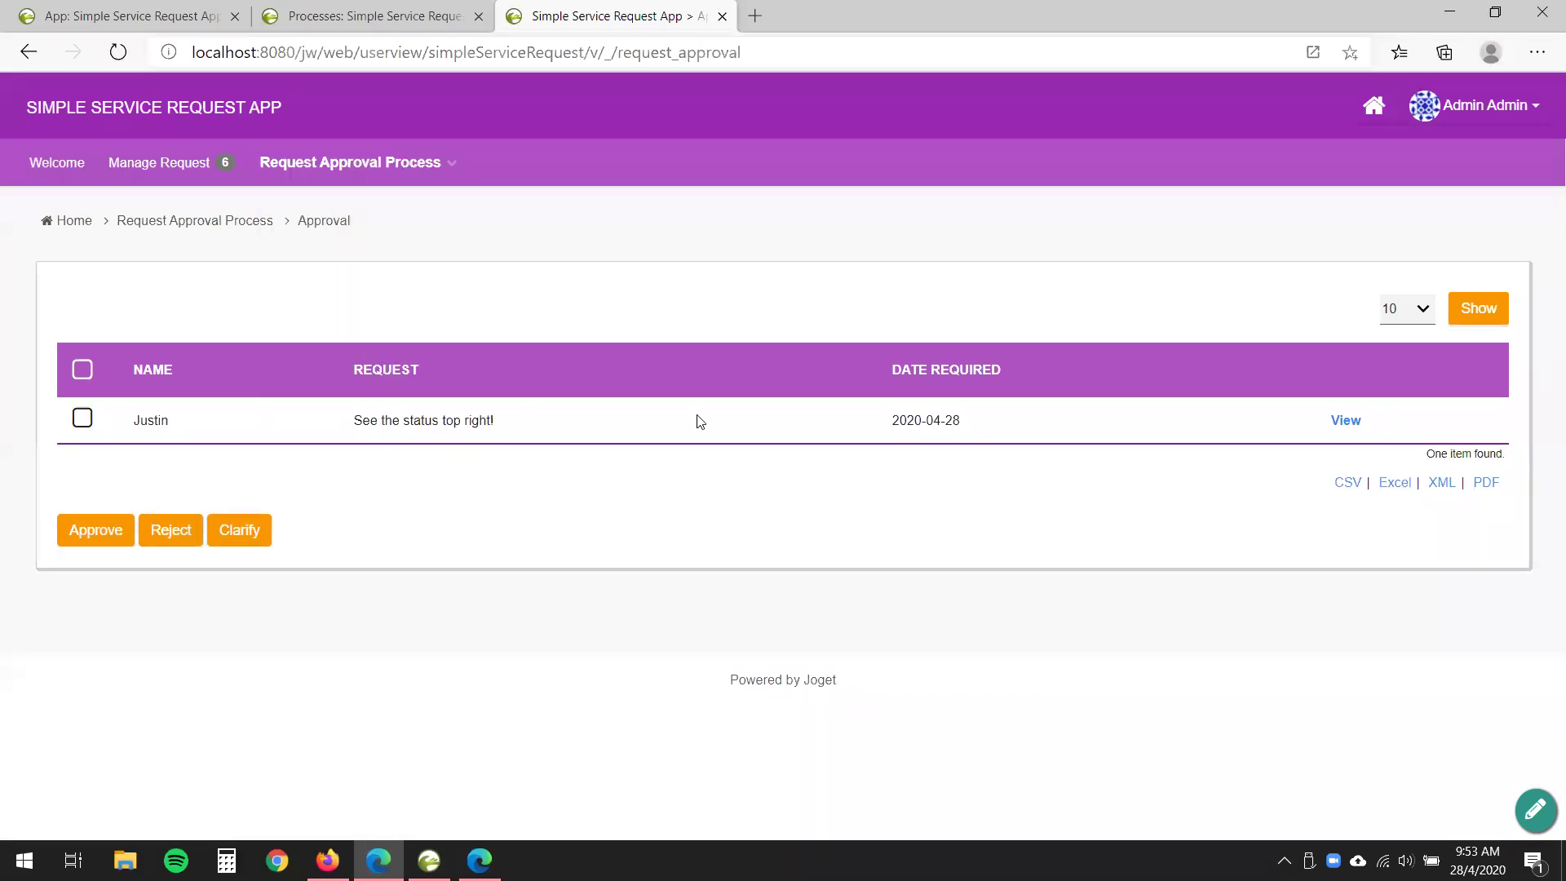
click(1346, 421)
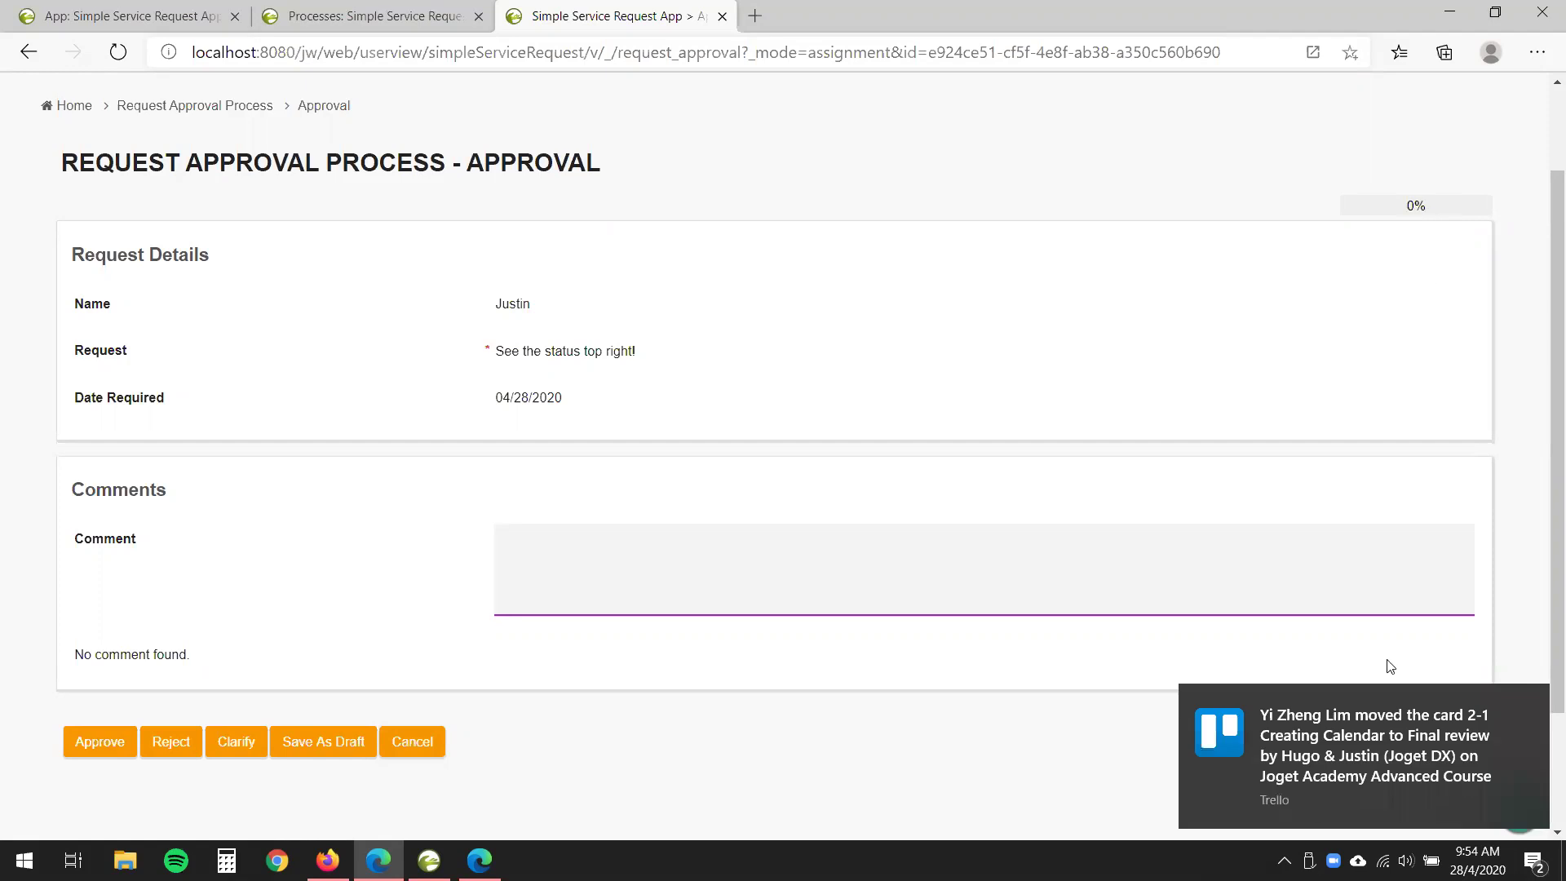
click(1543, 757)
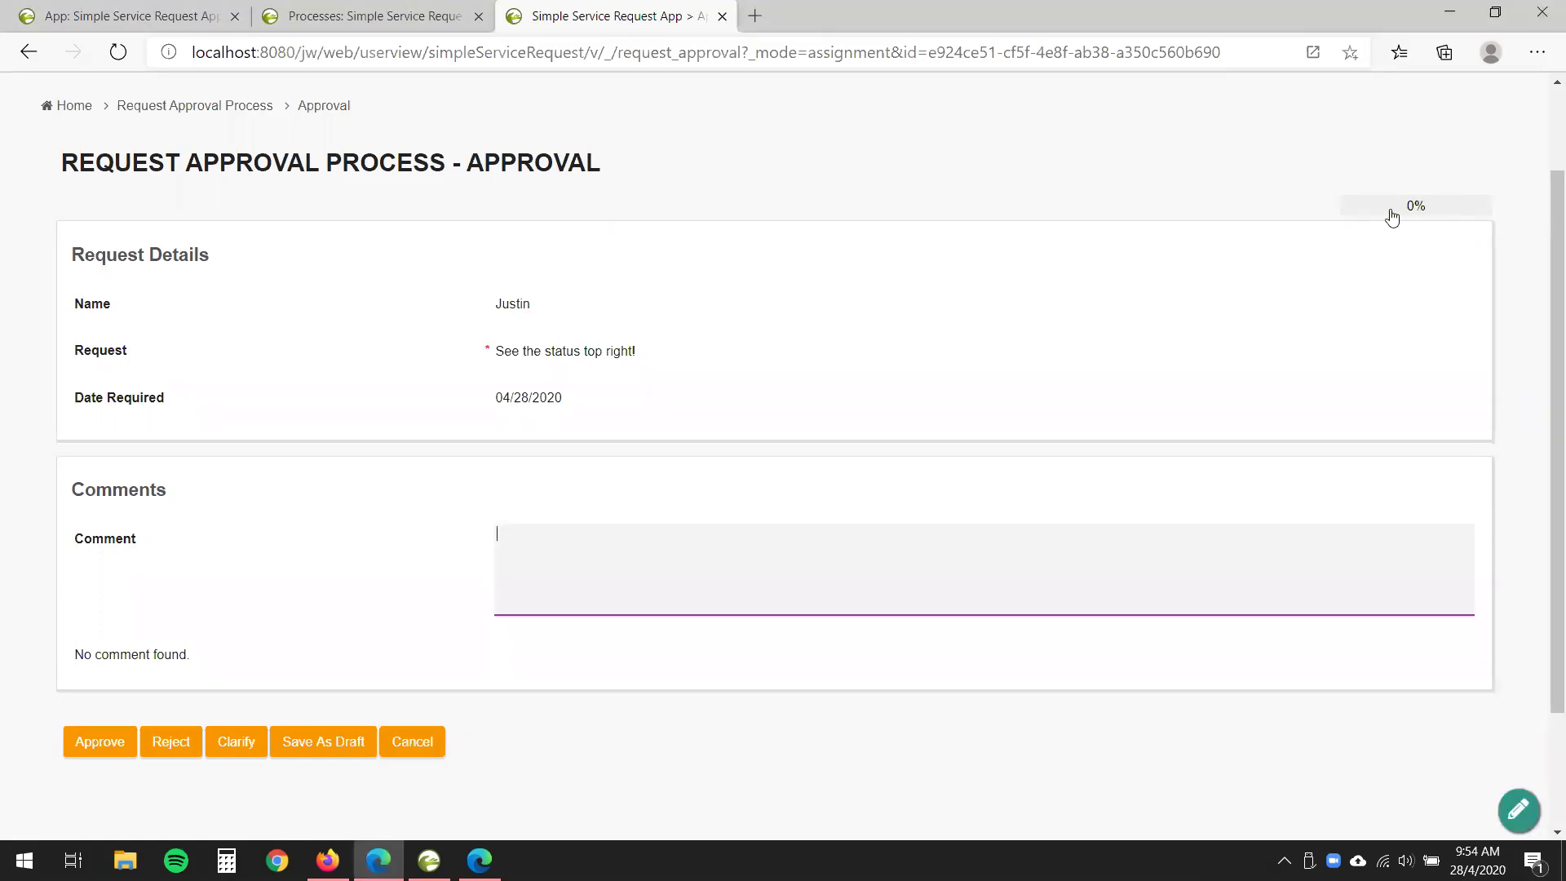
- Check the request's 0% status tracker, then send it back for clarification
click(1392, 217)
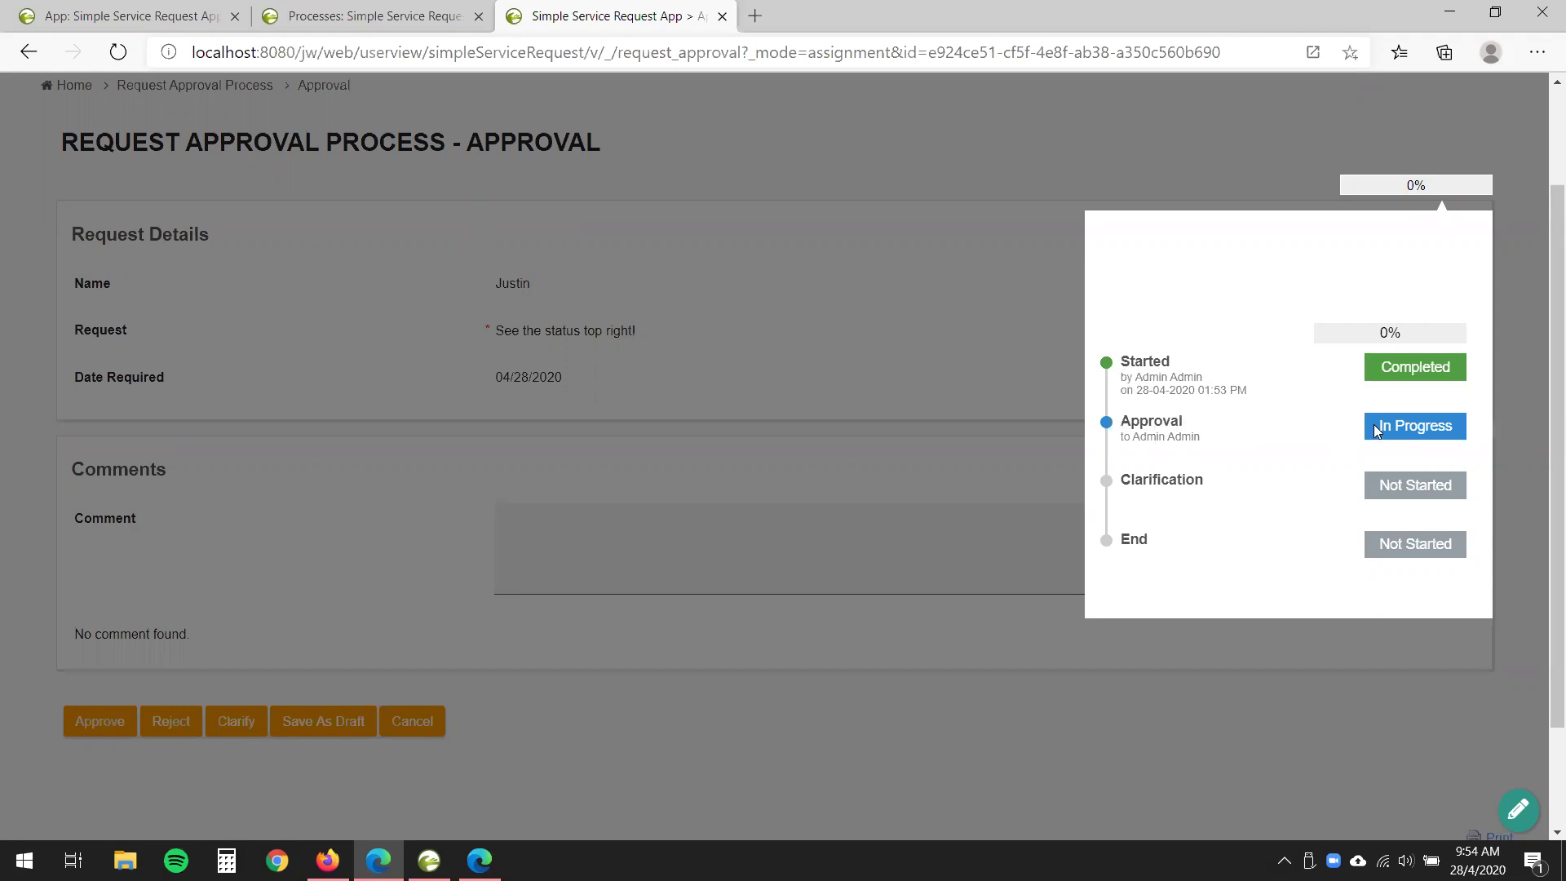
drag(1366, 425, 899, 409)
click(898, 409)
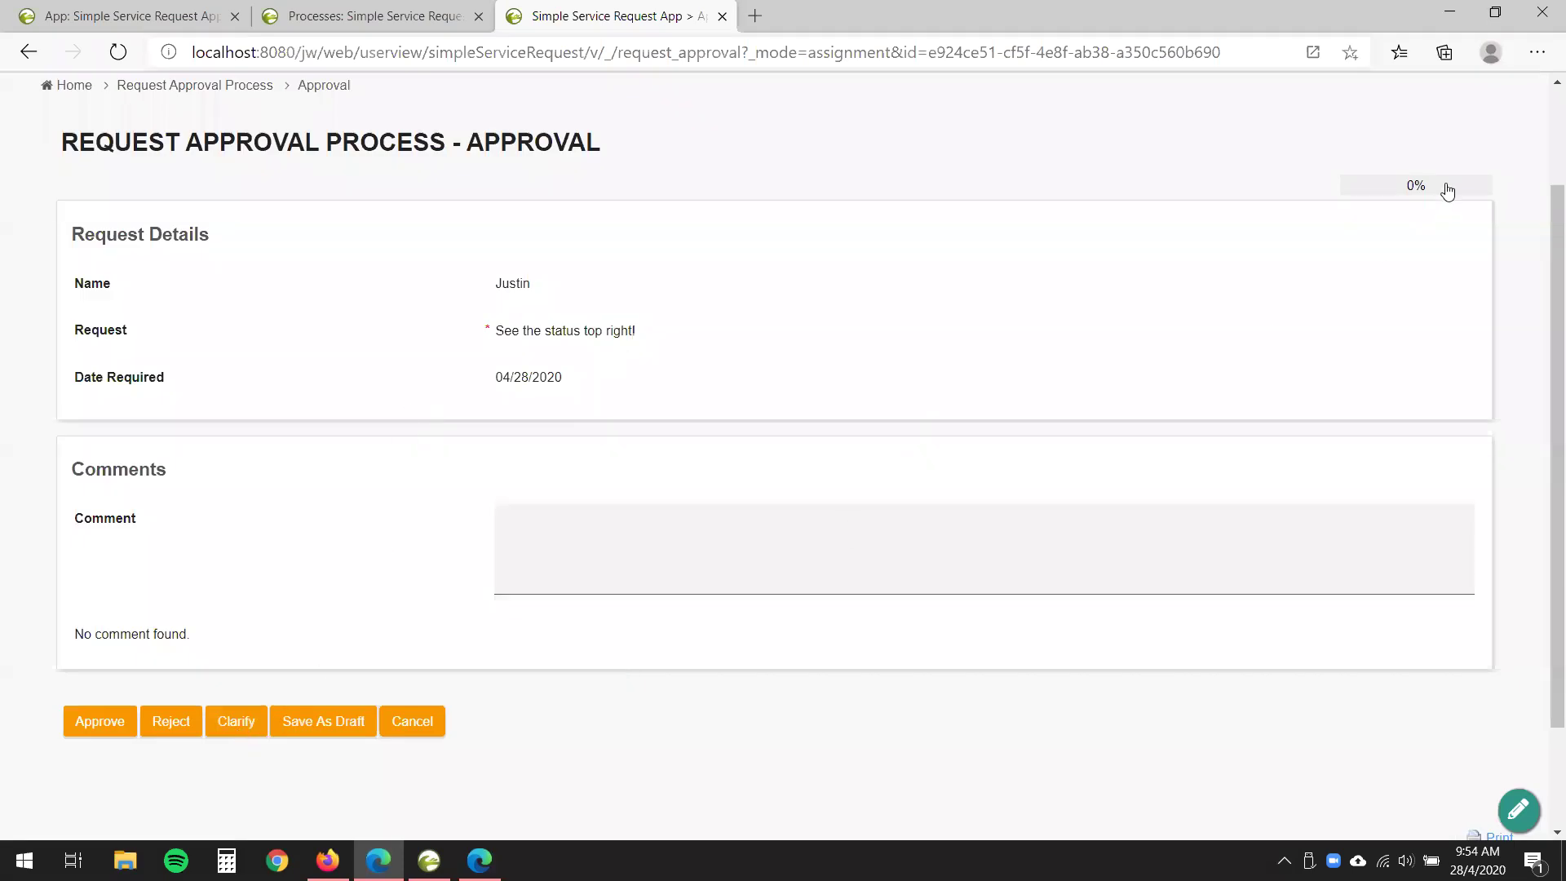
click(1445, 187)
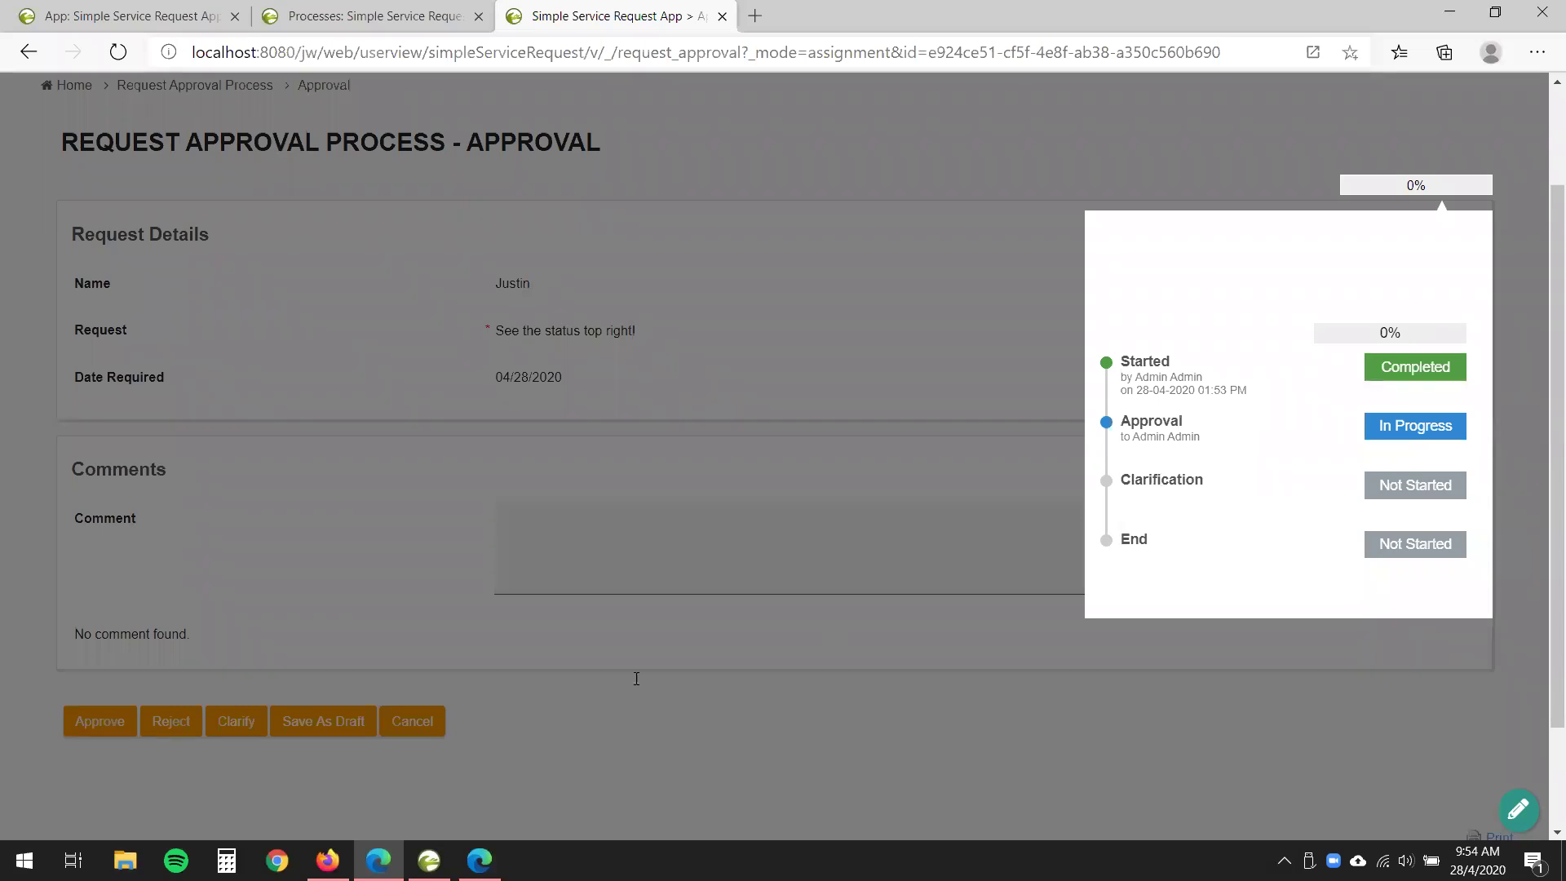
click(256, 700)
click(236, 723)
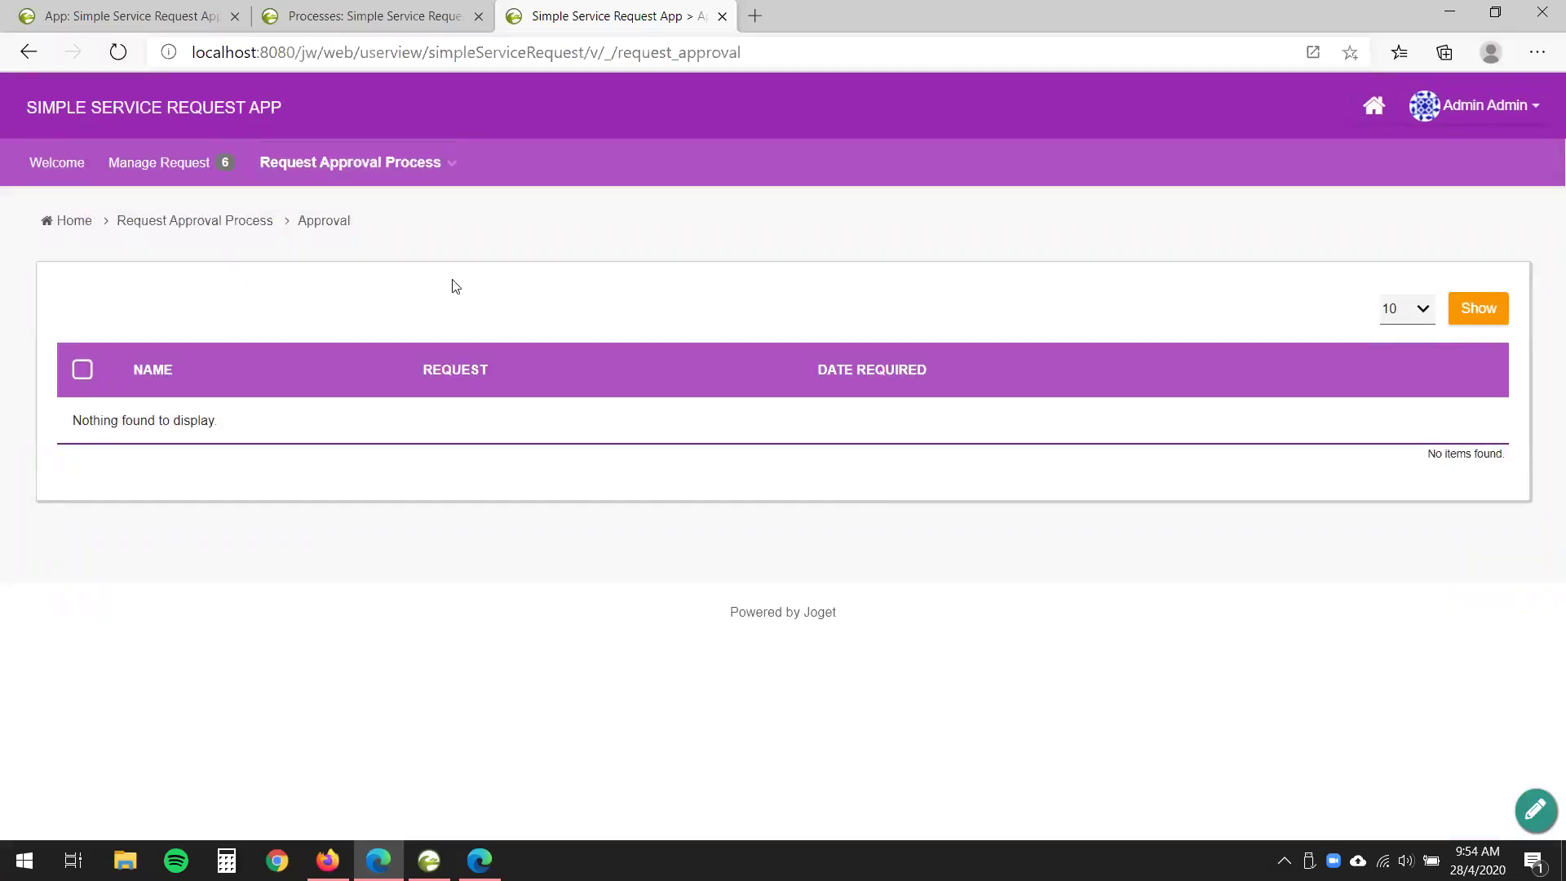
click(443, 162)
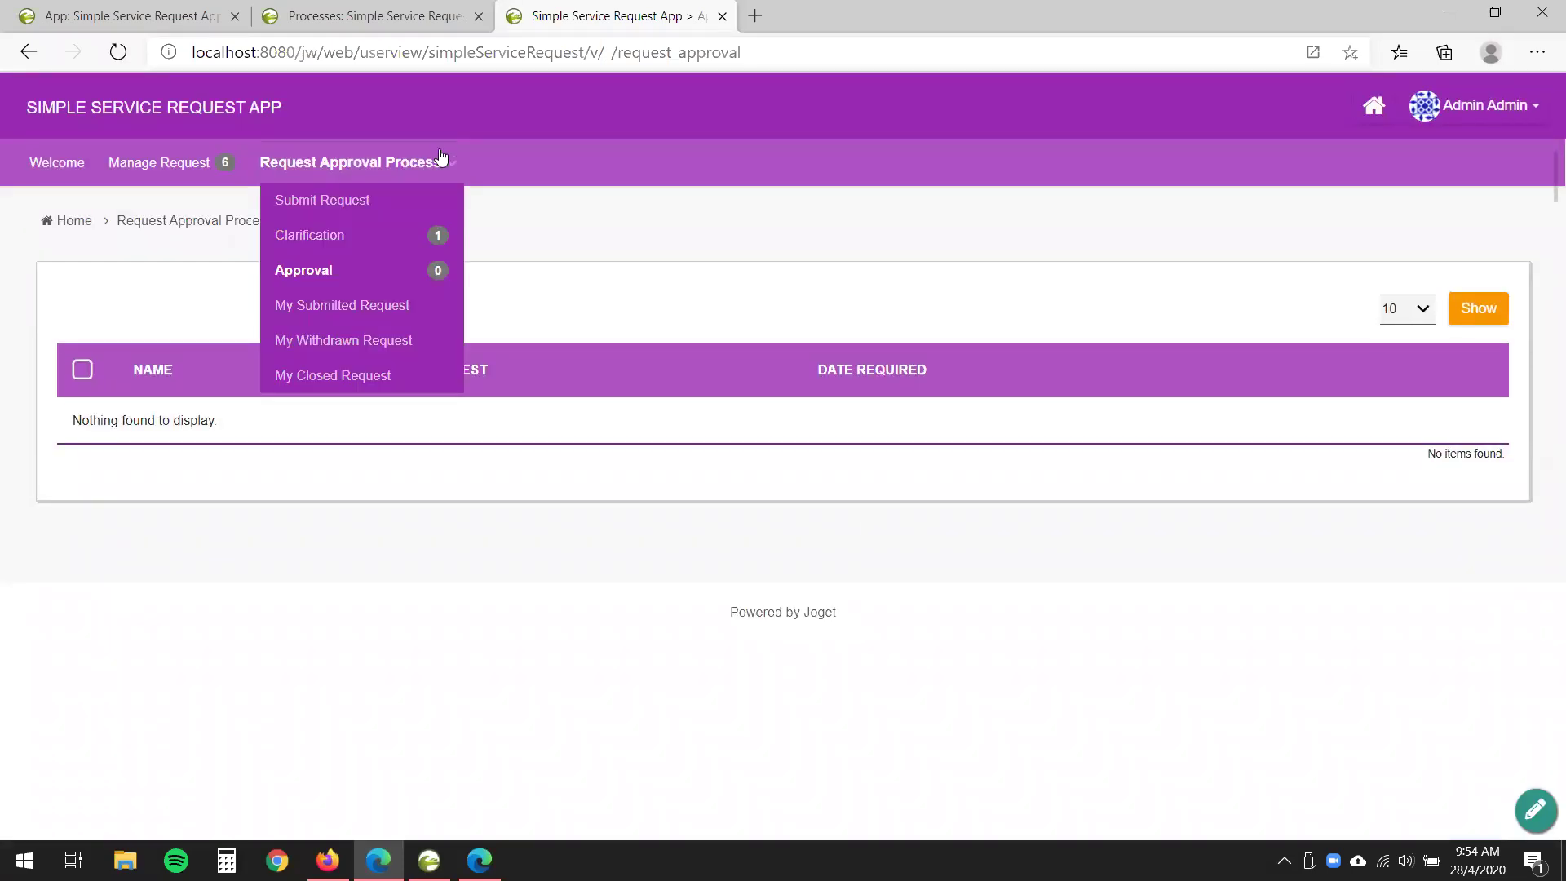
- Open the request awaiting clarification from the Clarification list
click(325, 241)
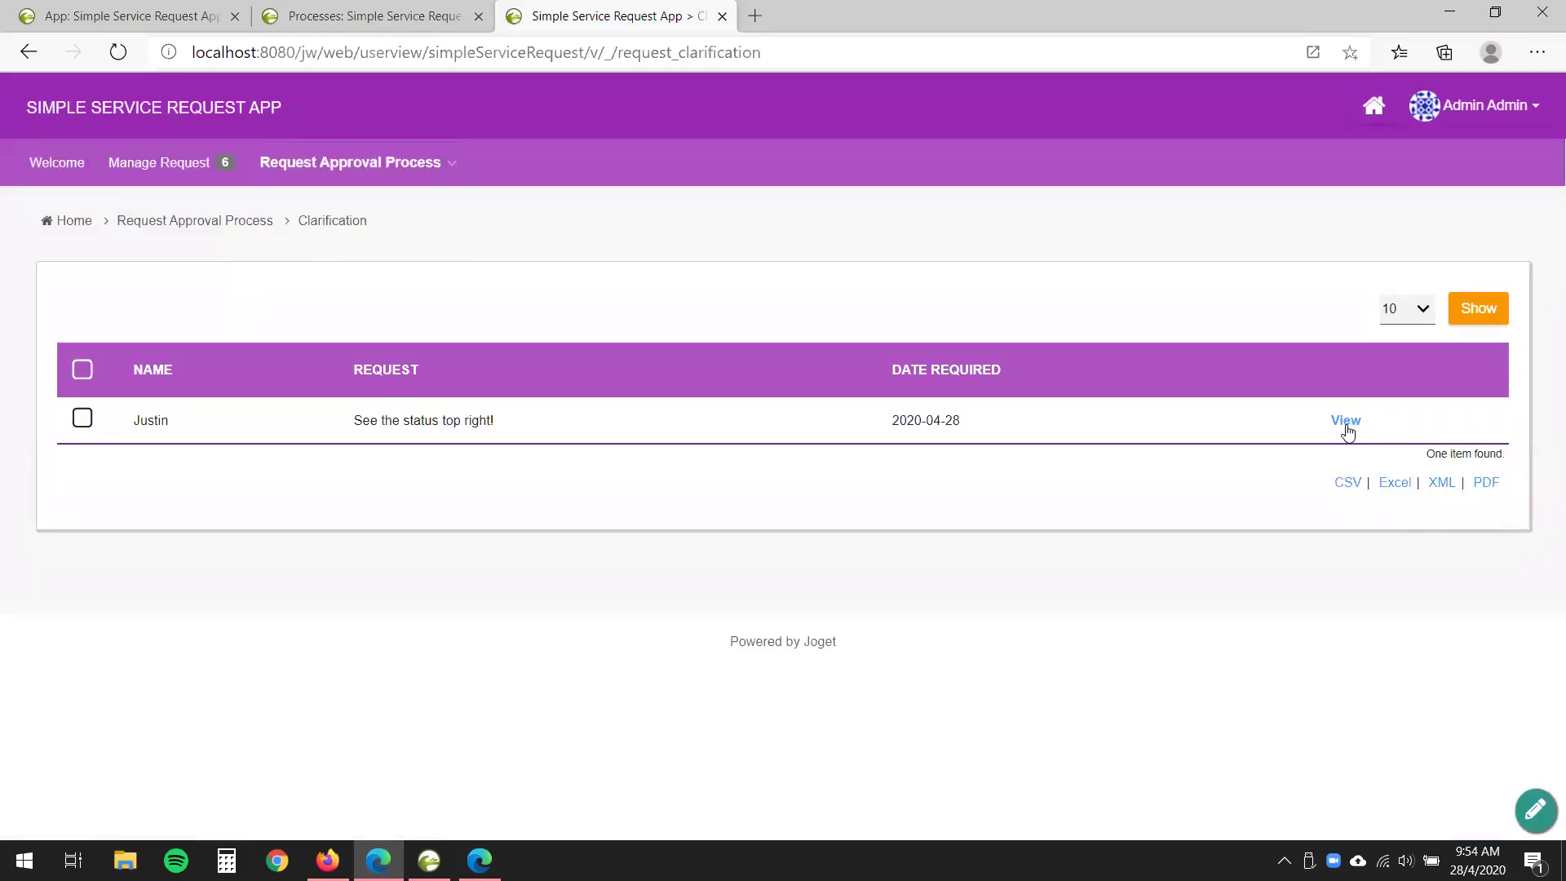
click(1347, 421)
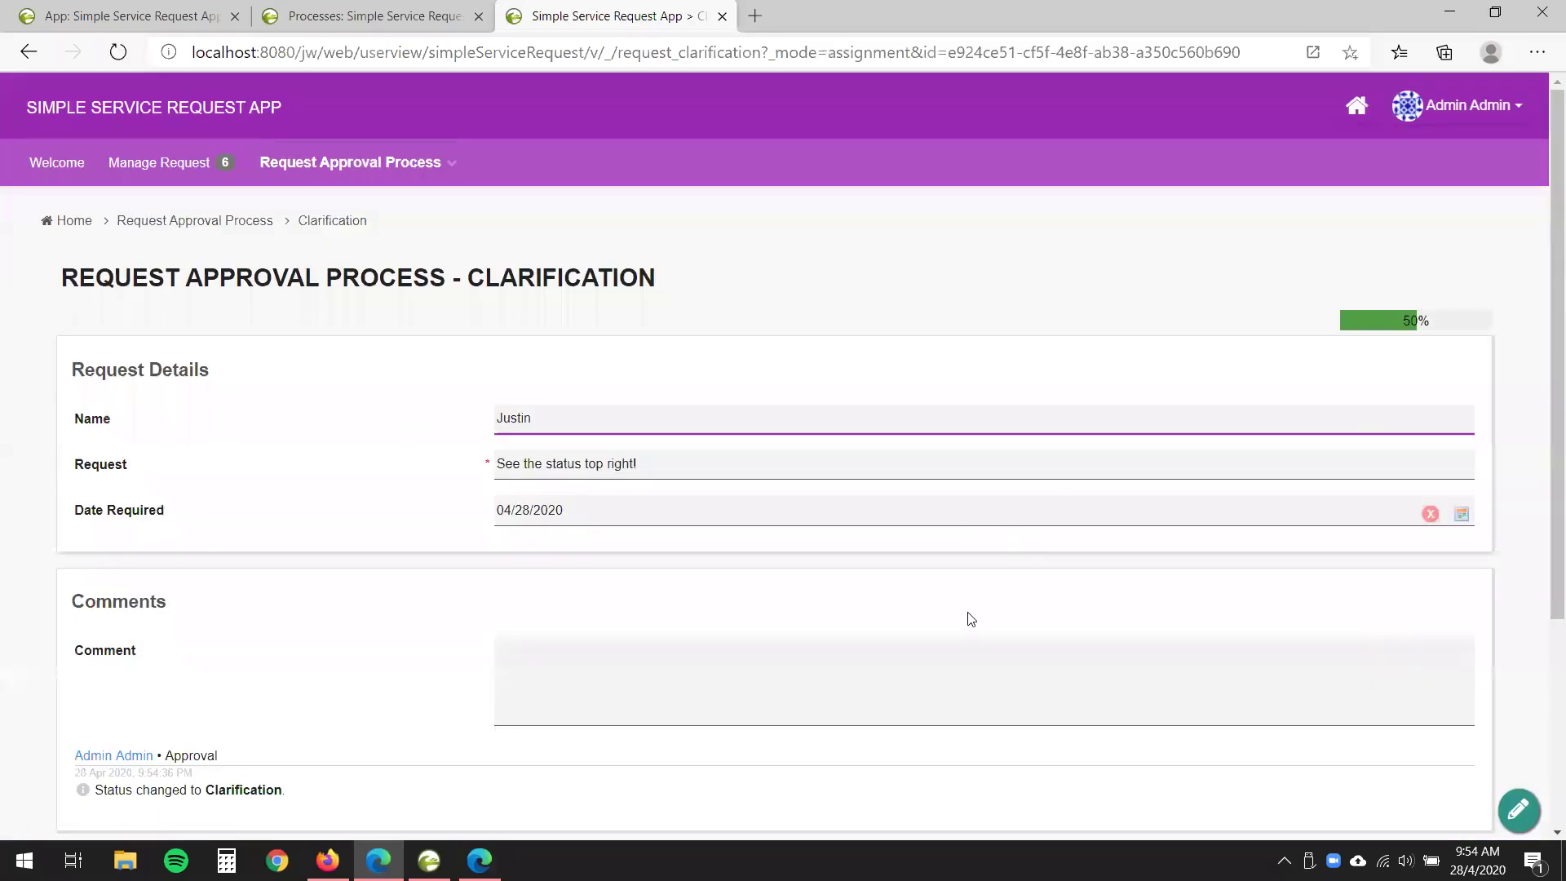
scroll(967, 607, down, 2)
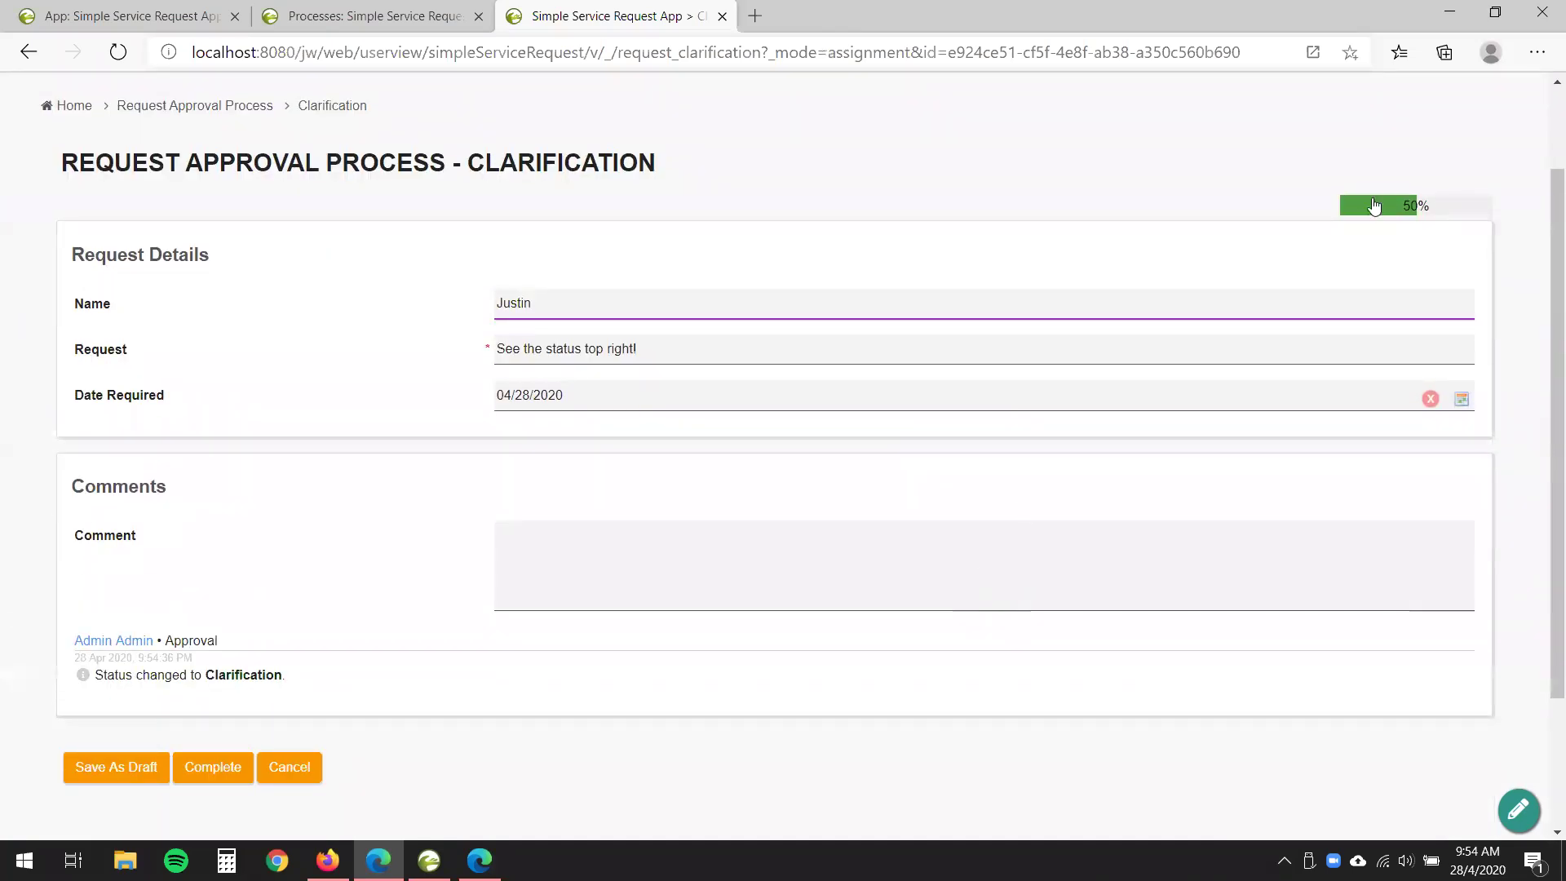
- Review the 50% tracker's Approval and Clarification steps, then advance the presentation to slide 36
click(1419, 214)
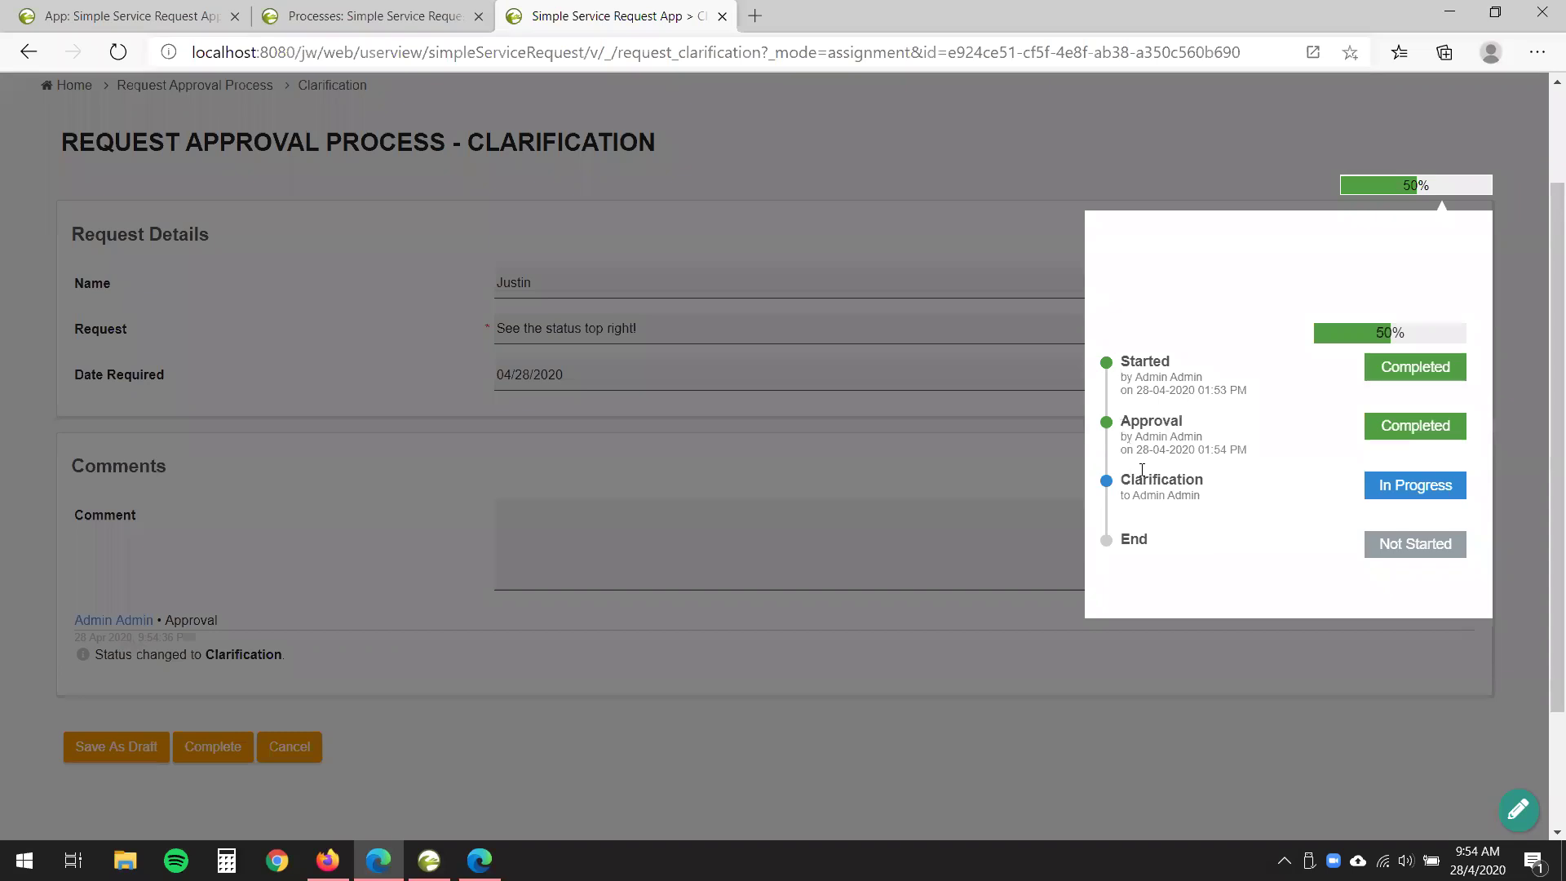
drag(1119, 423, 1429, 428)
click(1182, 463)
drag(1134, 479, 1386, 482)
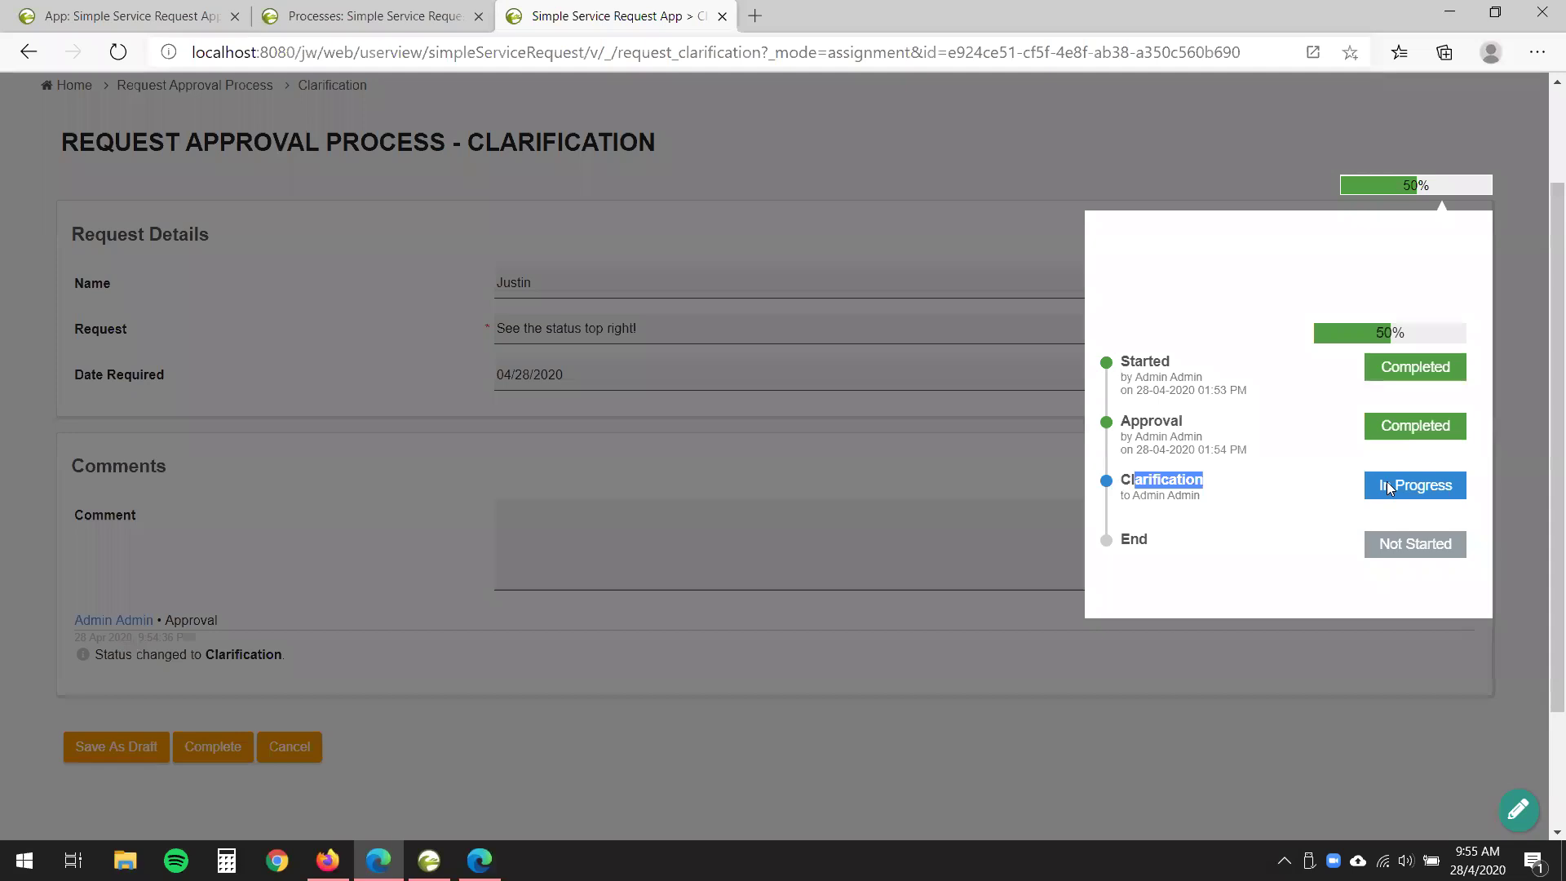
click(1477, 493)
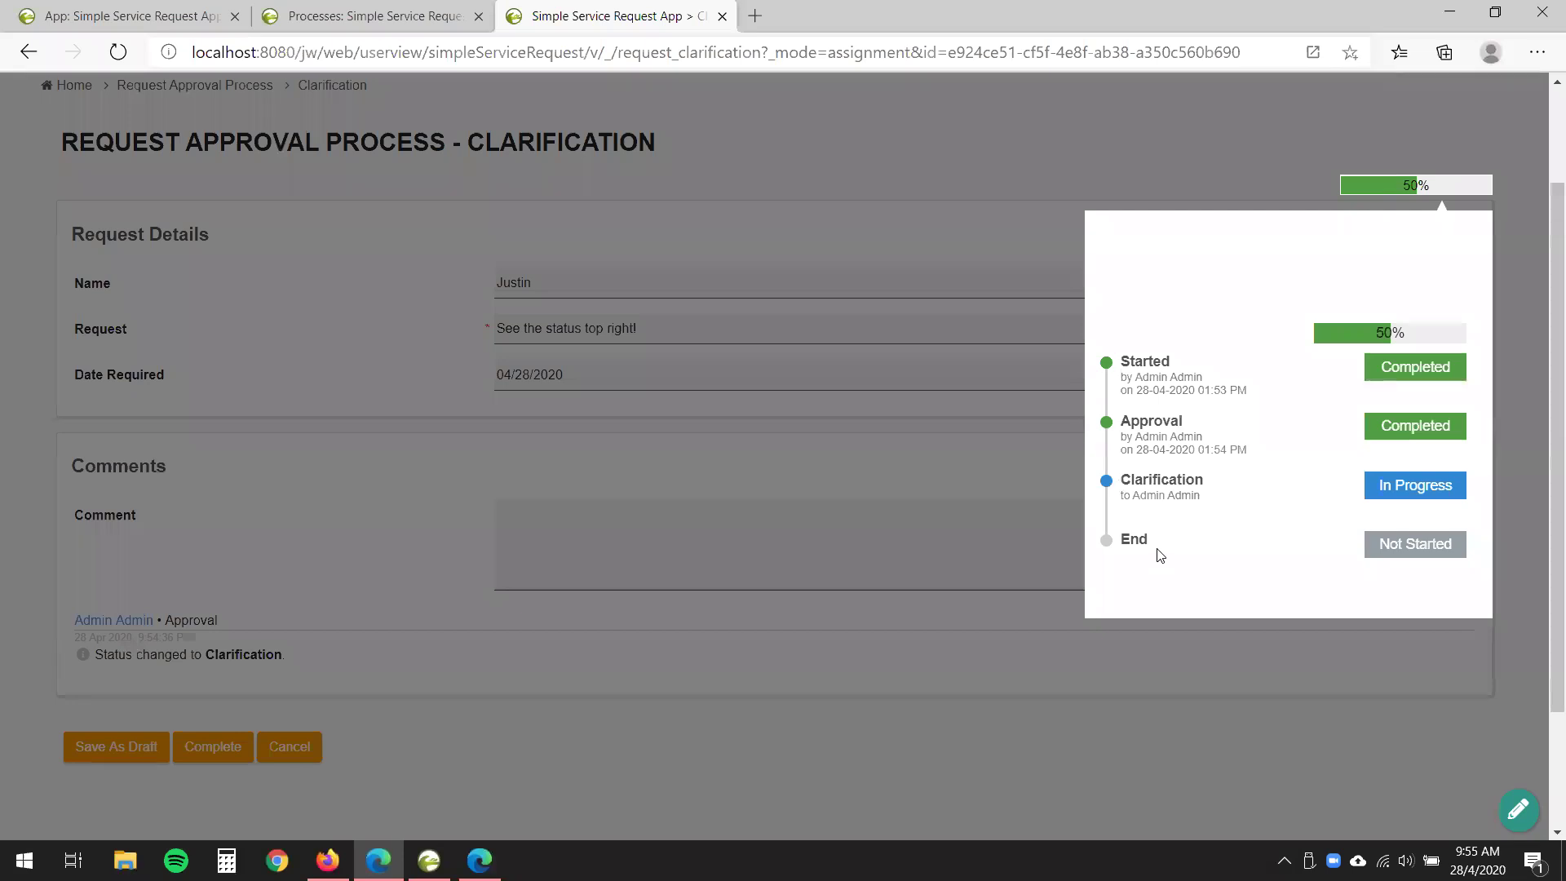
click(943, 722)
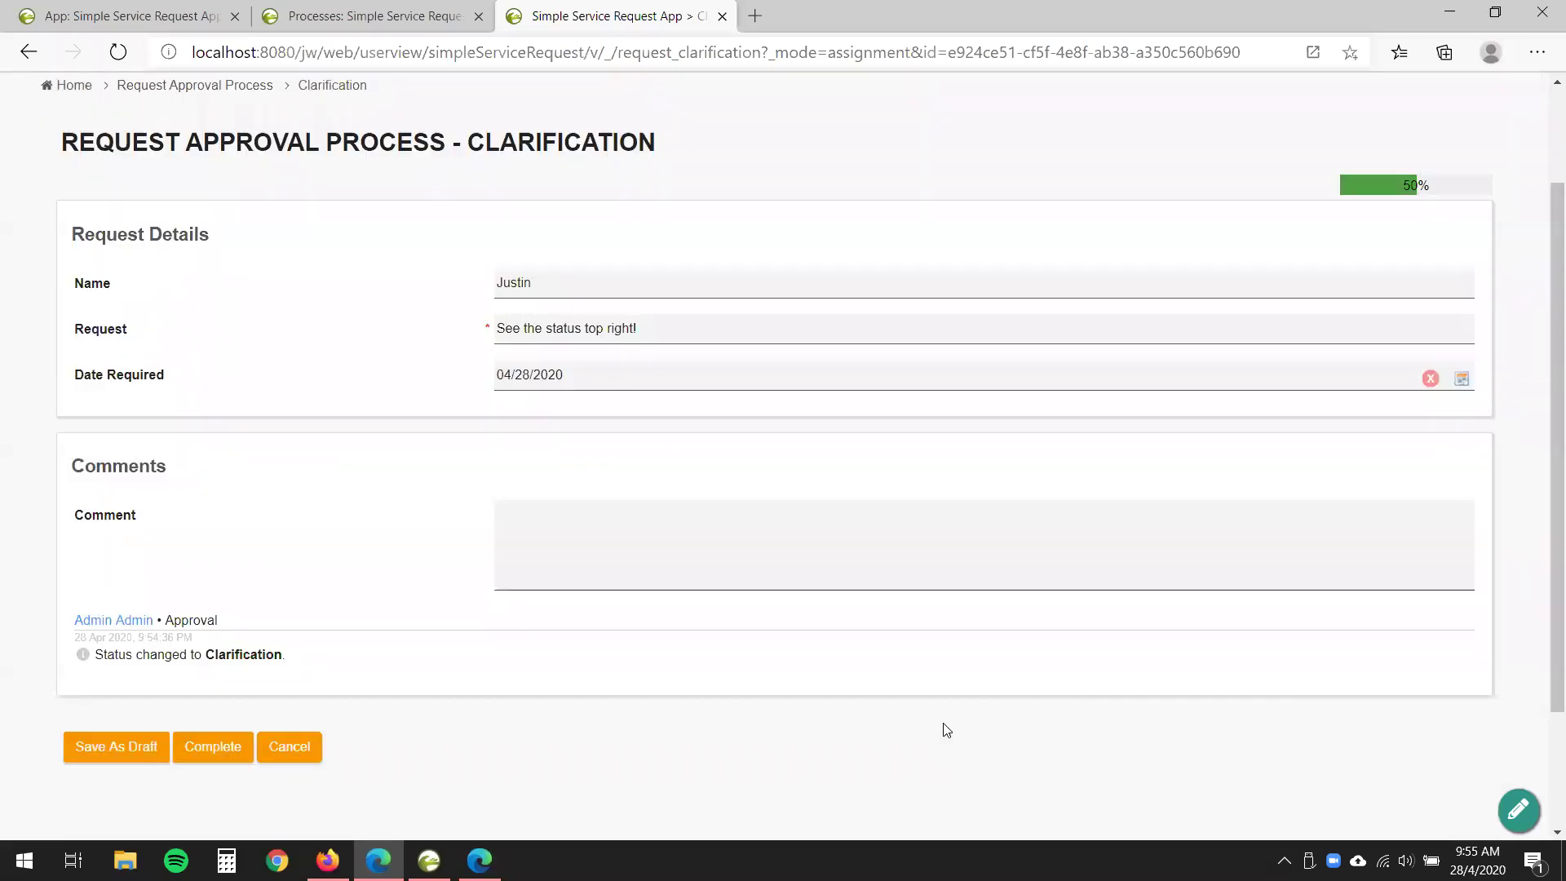
key(alt+Tab)
key(Right)
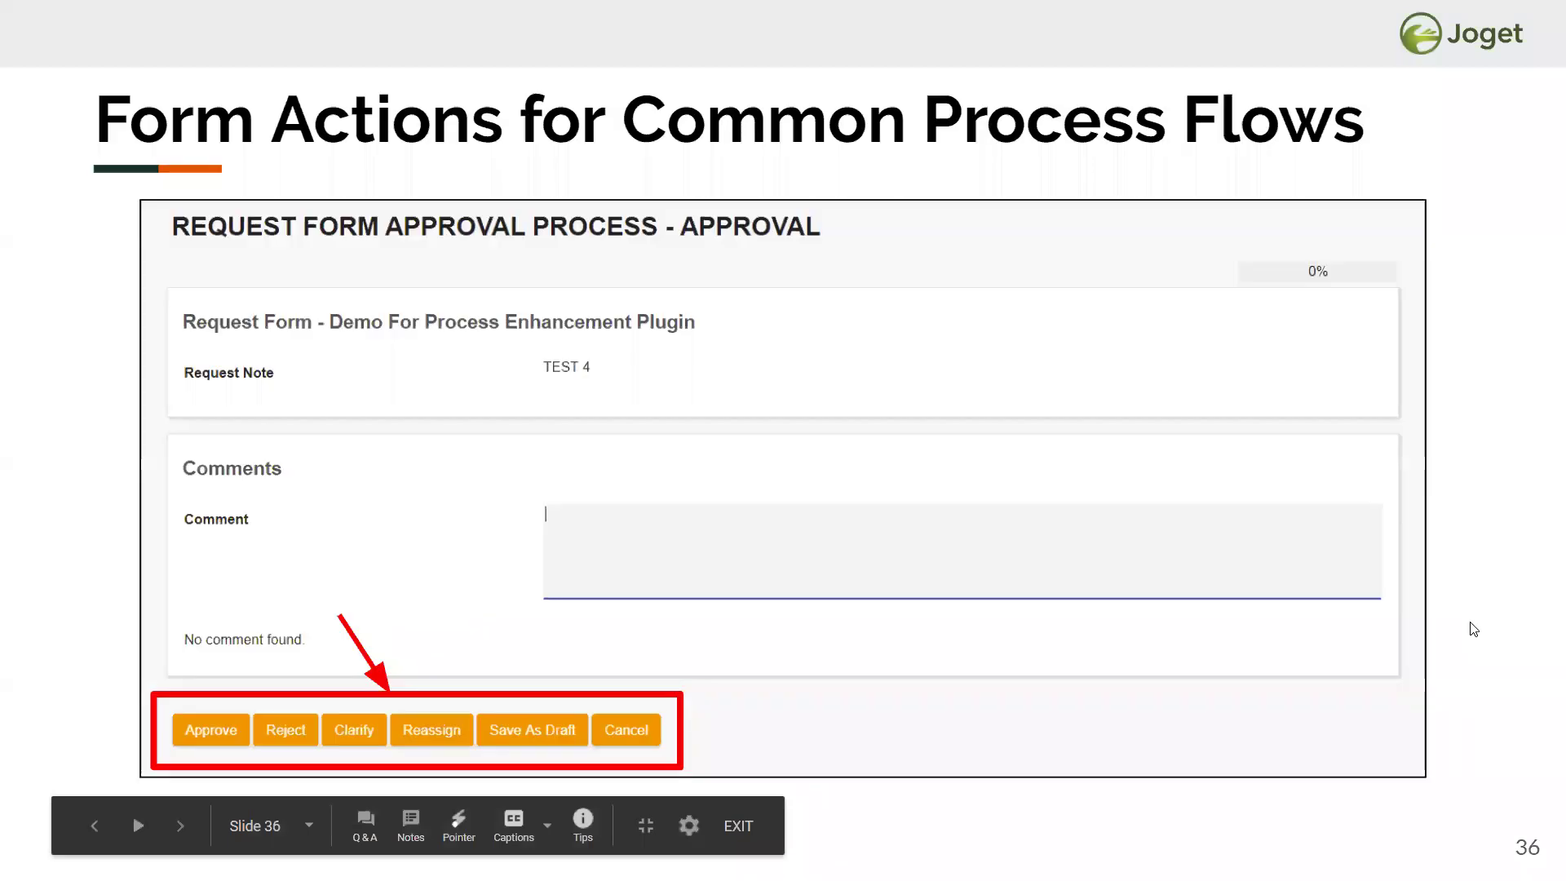
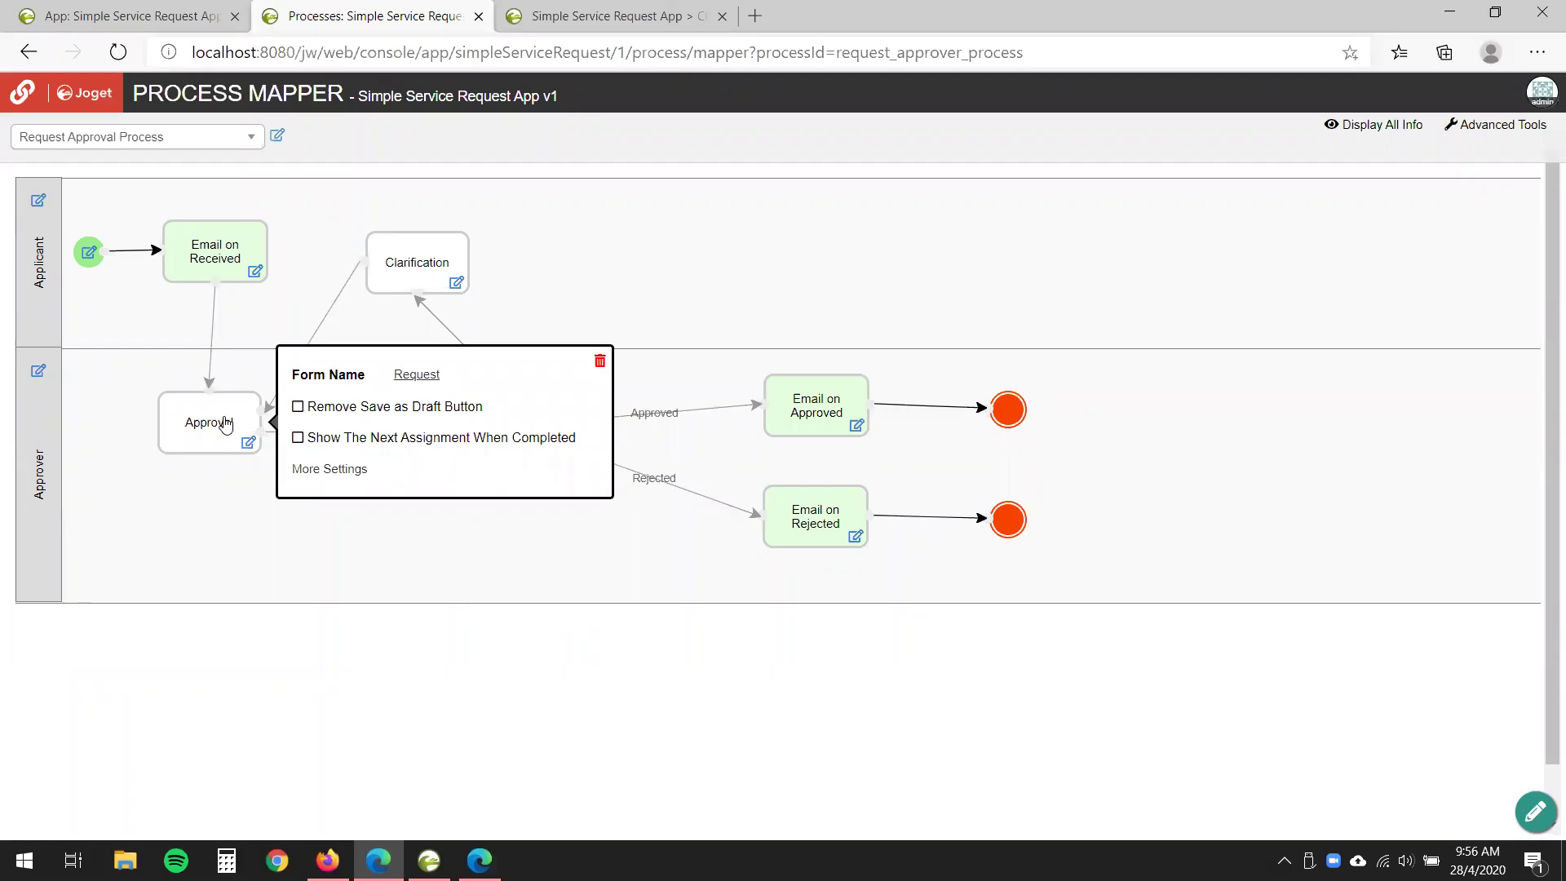
- Open the Approval activity's More Settings and scroll down to its approval options
click(338, 470)
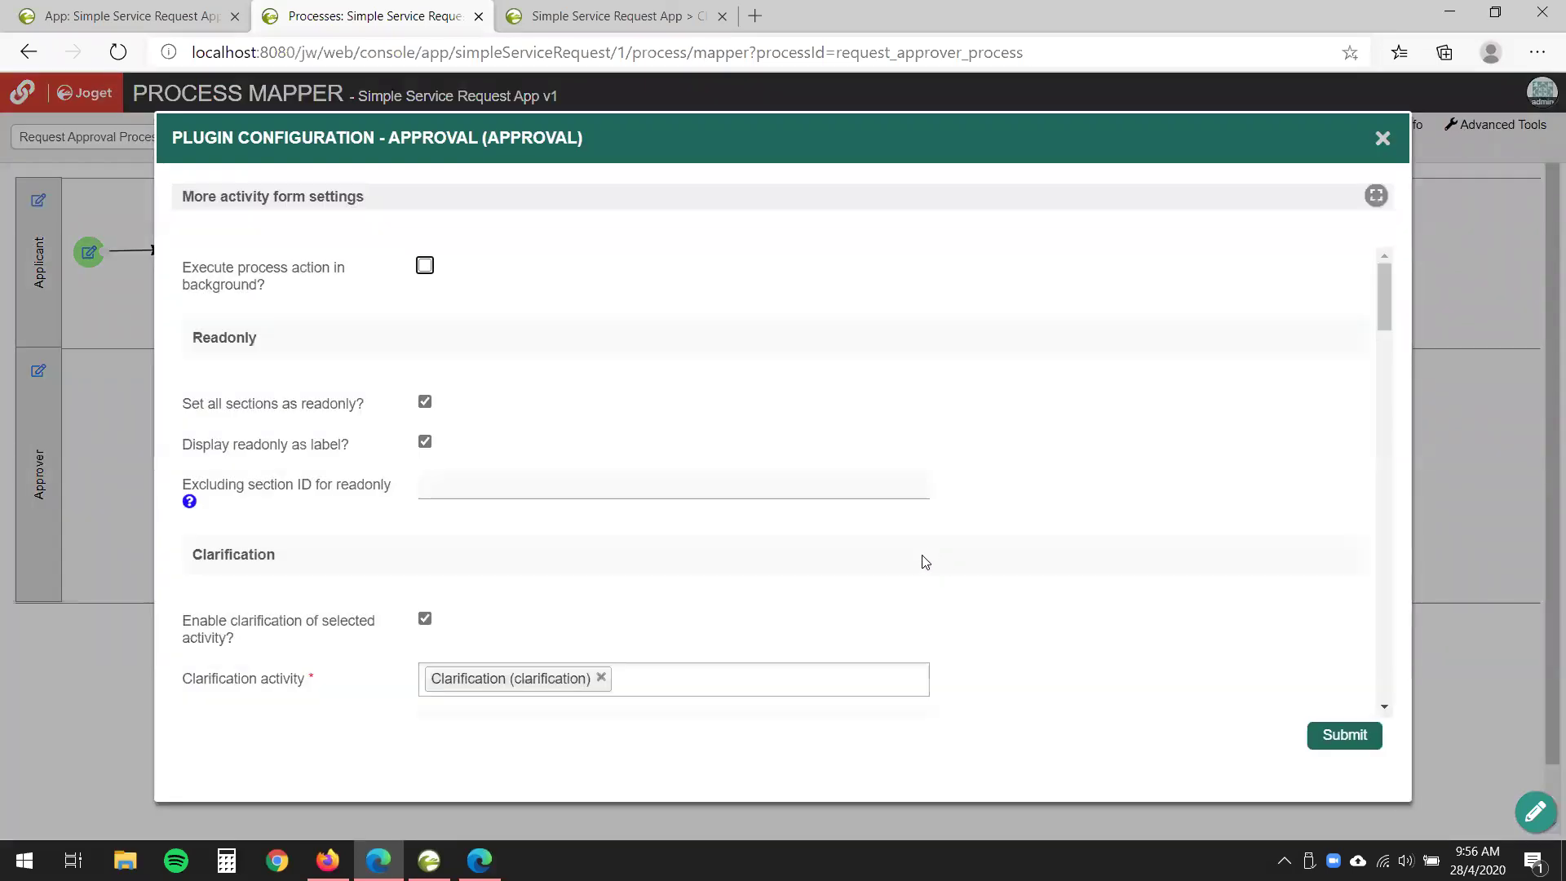
scroll(744, 454, down, 7)
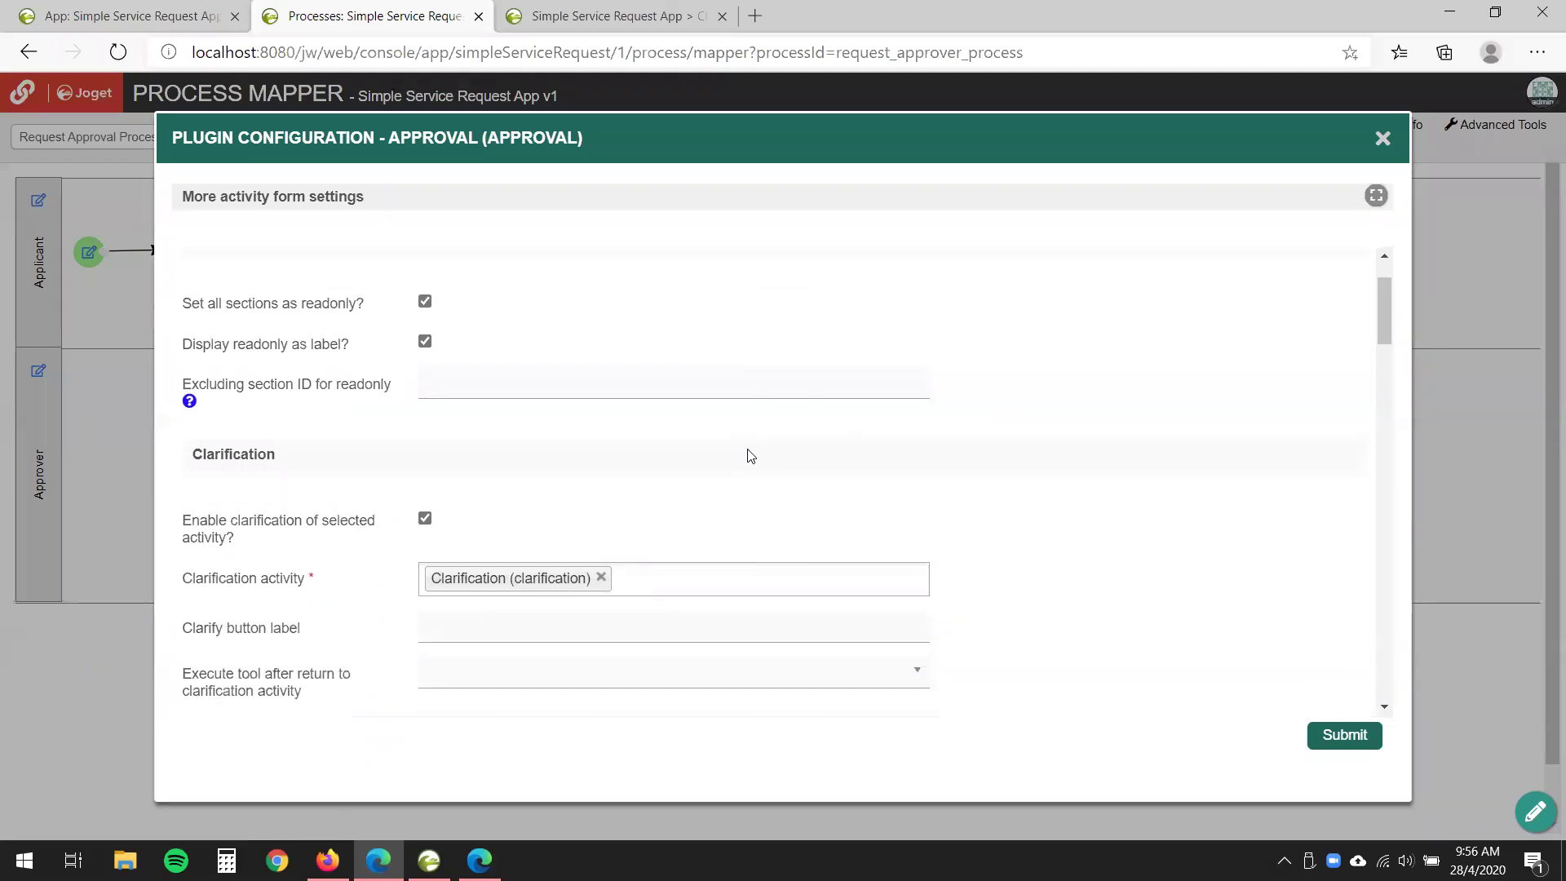
scroll(742, 447, down, 2)
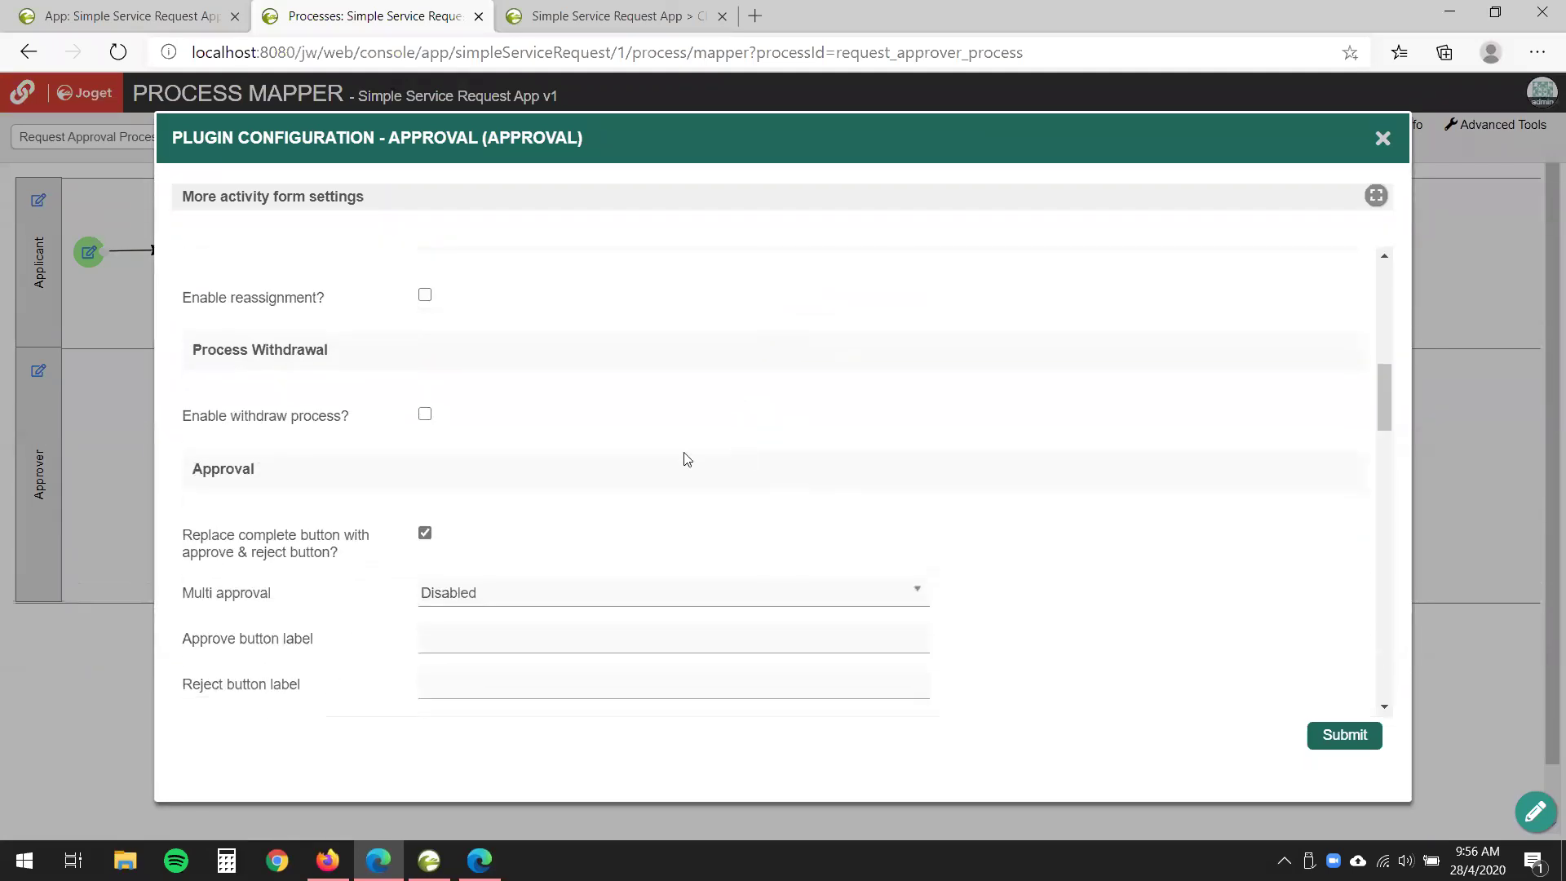
scroll(479, 395, down, 2)
drag(194, 328, 308, 336)
scroll(264, 363, down, 1)
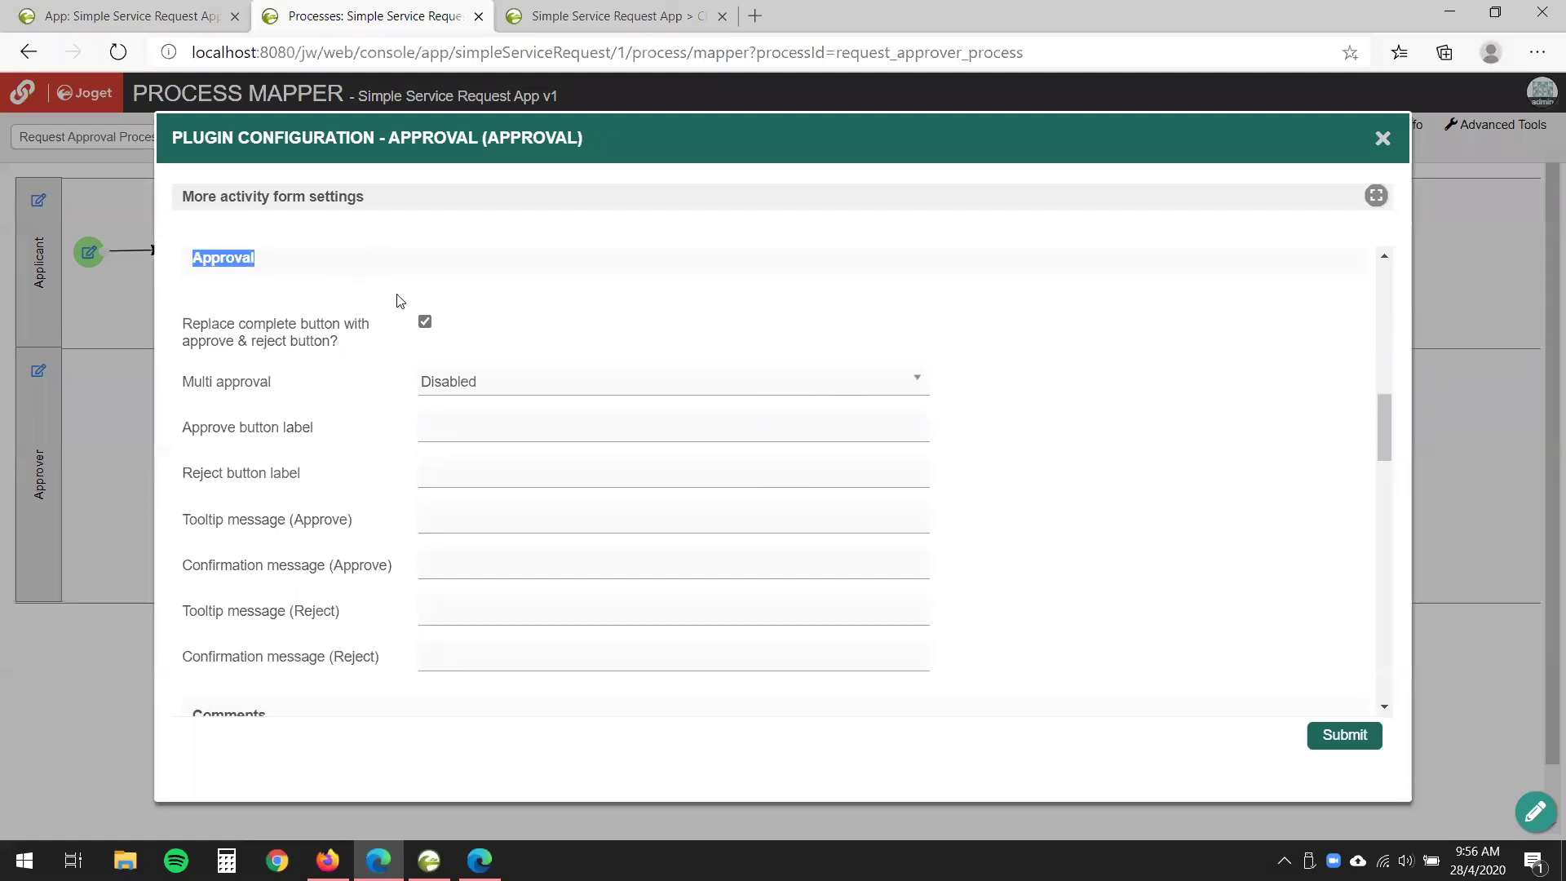
click(225, 381)
drag(186, 381, 272, 383)
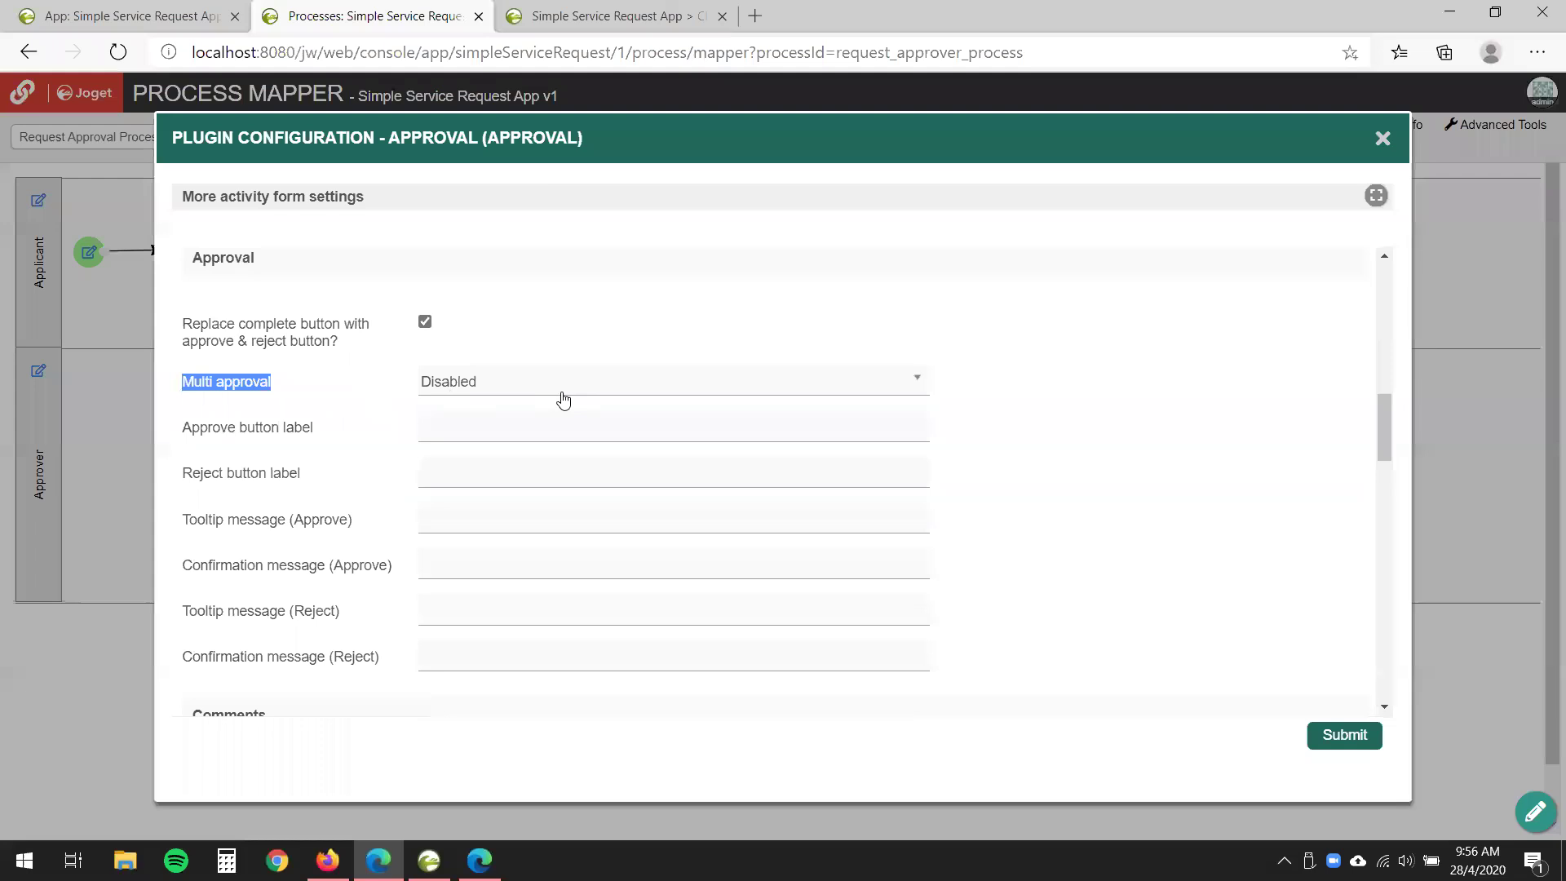
- Set Multi approval to 'All assignee approved' and submit the activity settings
click(722, 389)
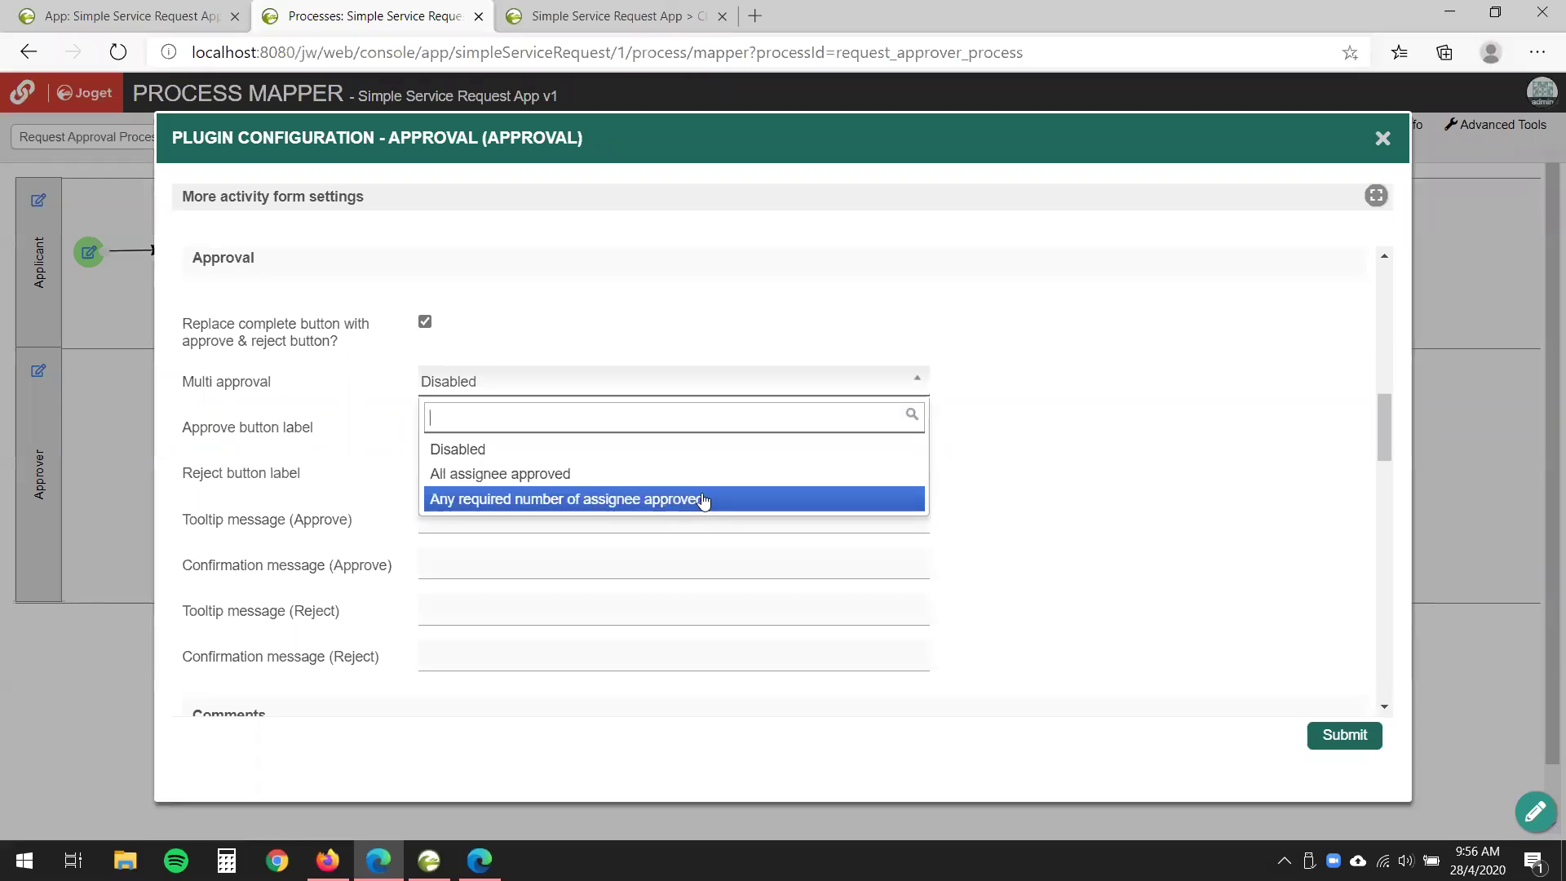
click(489, 480)
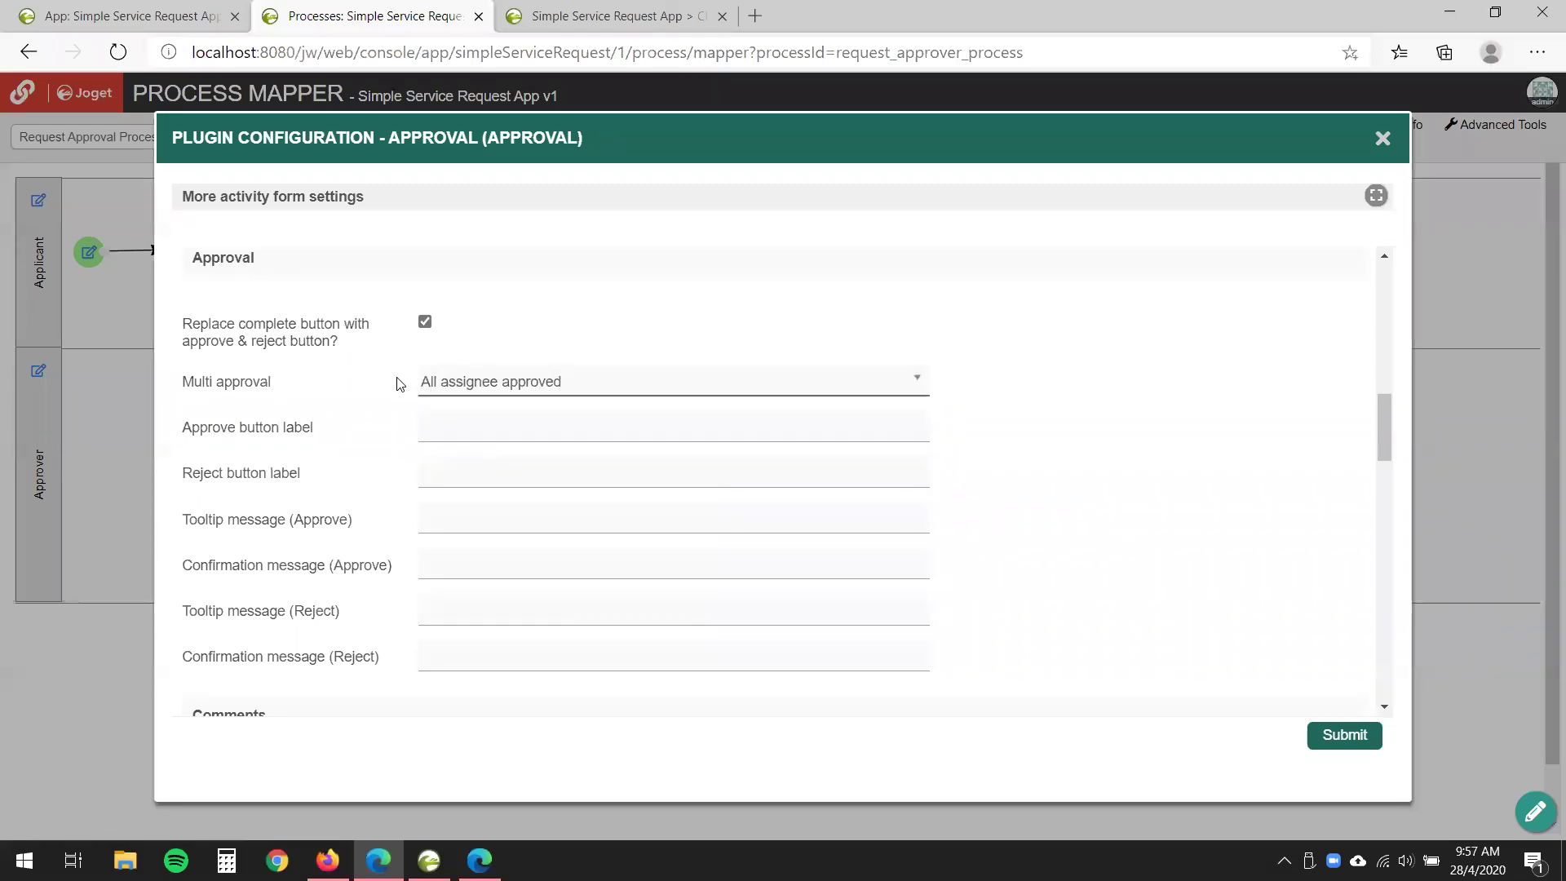
scroll(938, 652, down, 1)
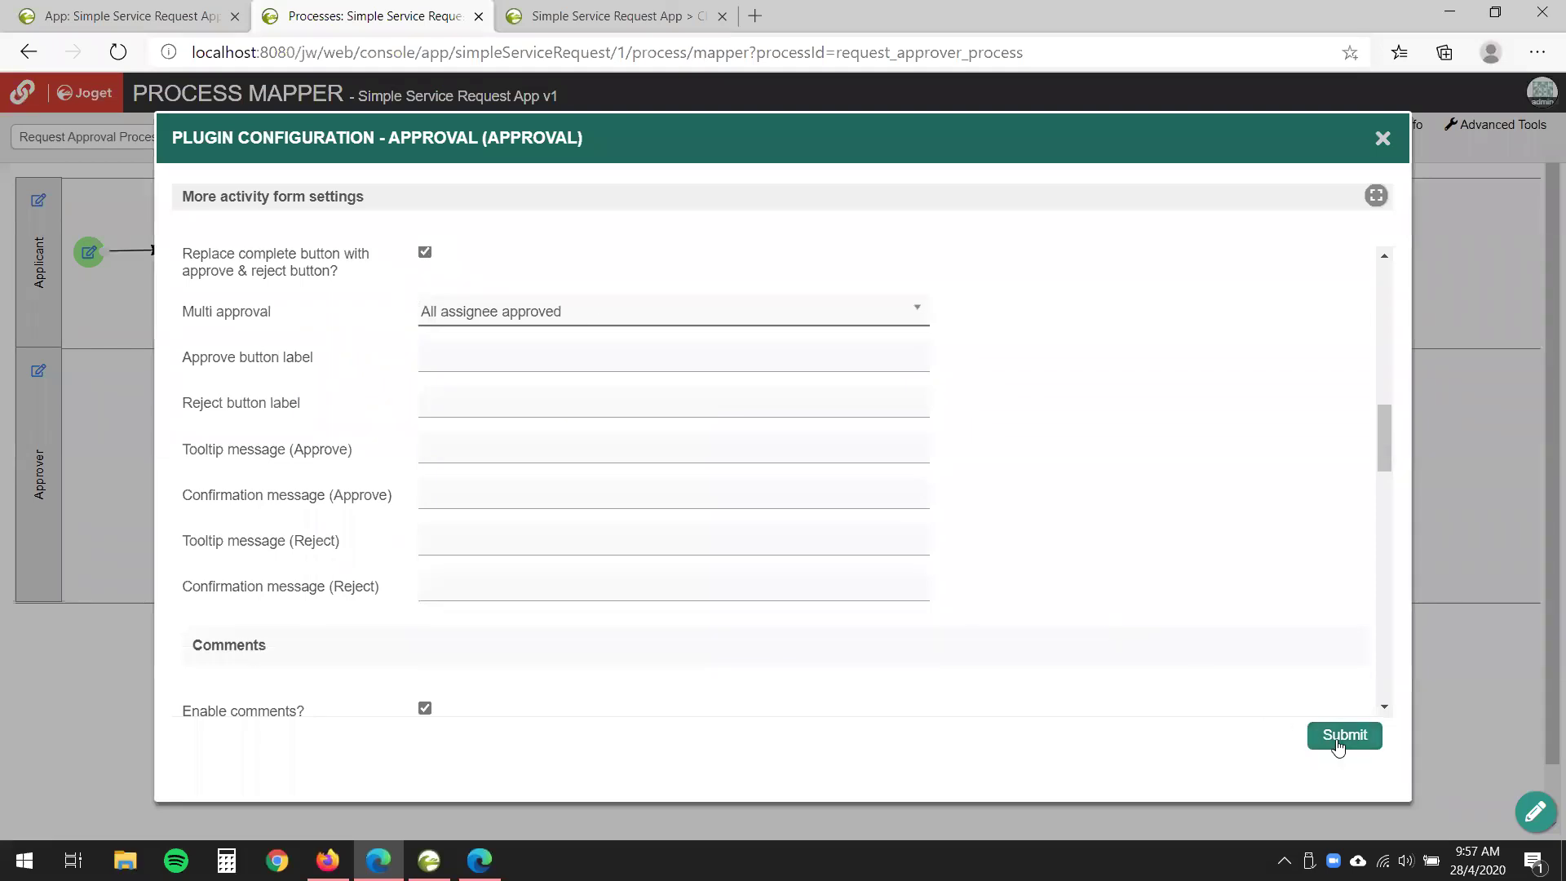
click(1342, 736)
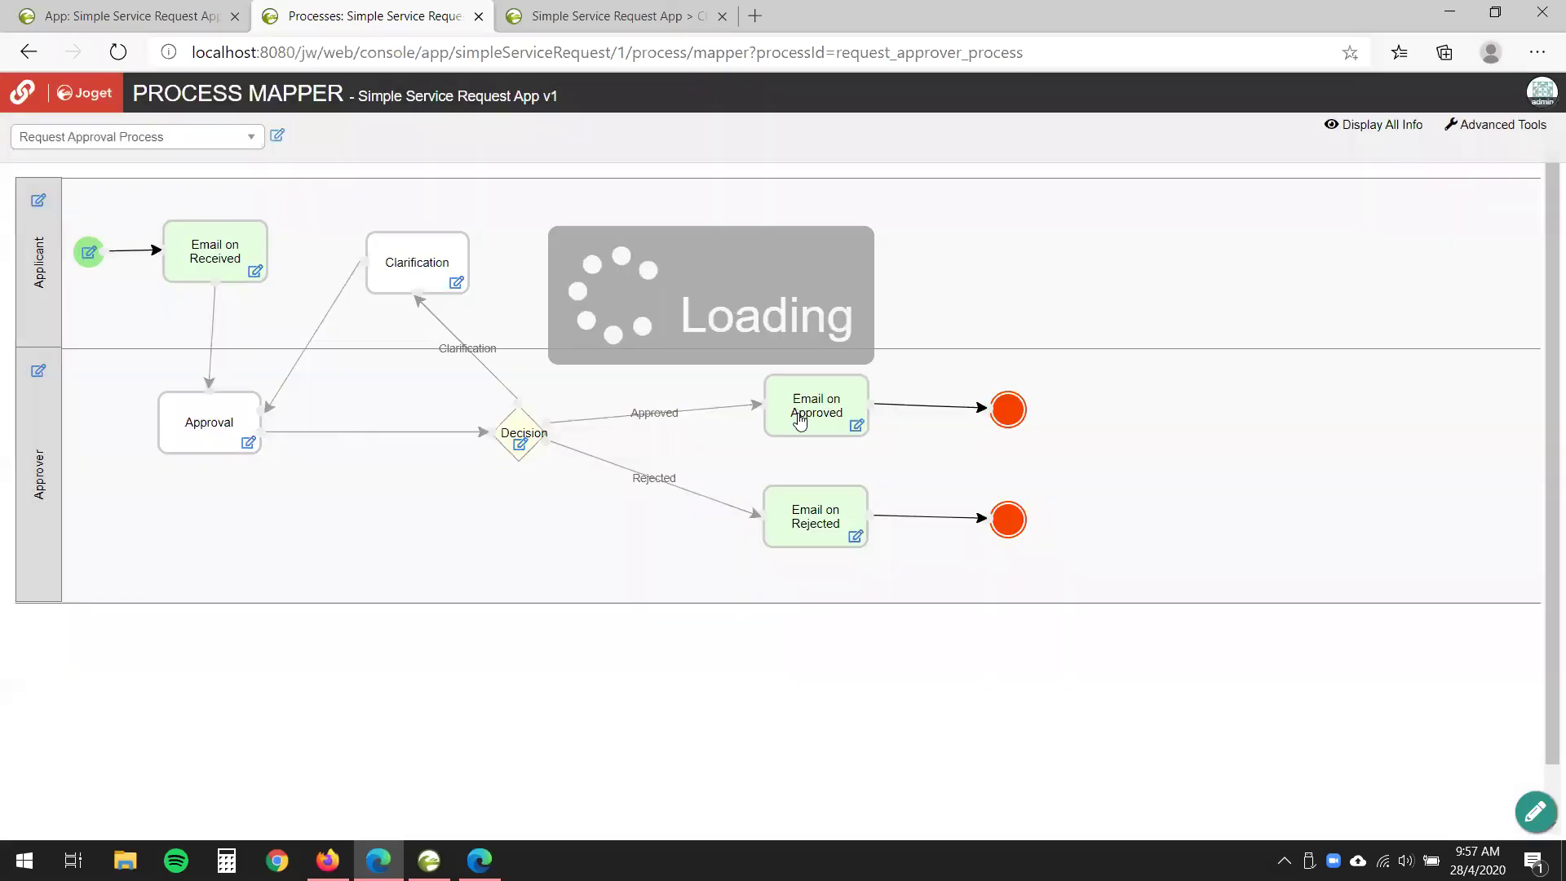
mouse_move(799, 420)
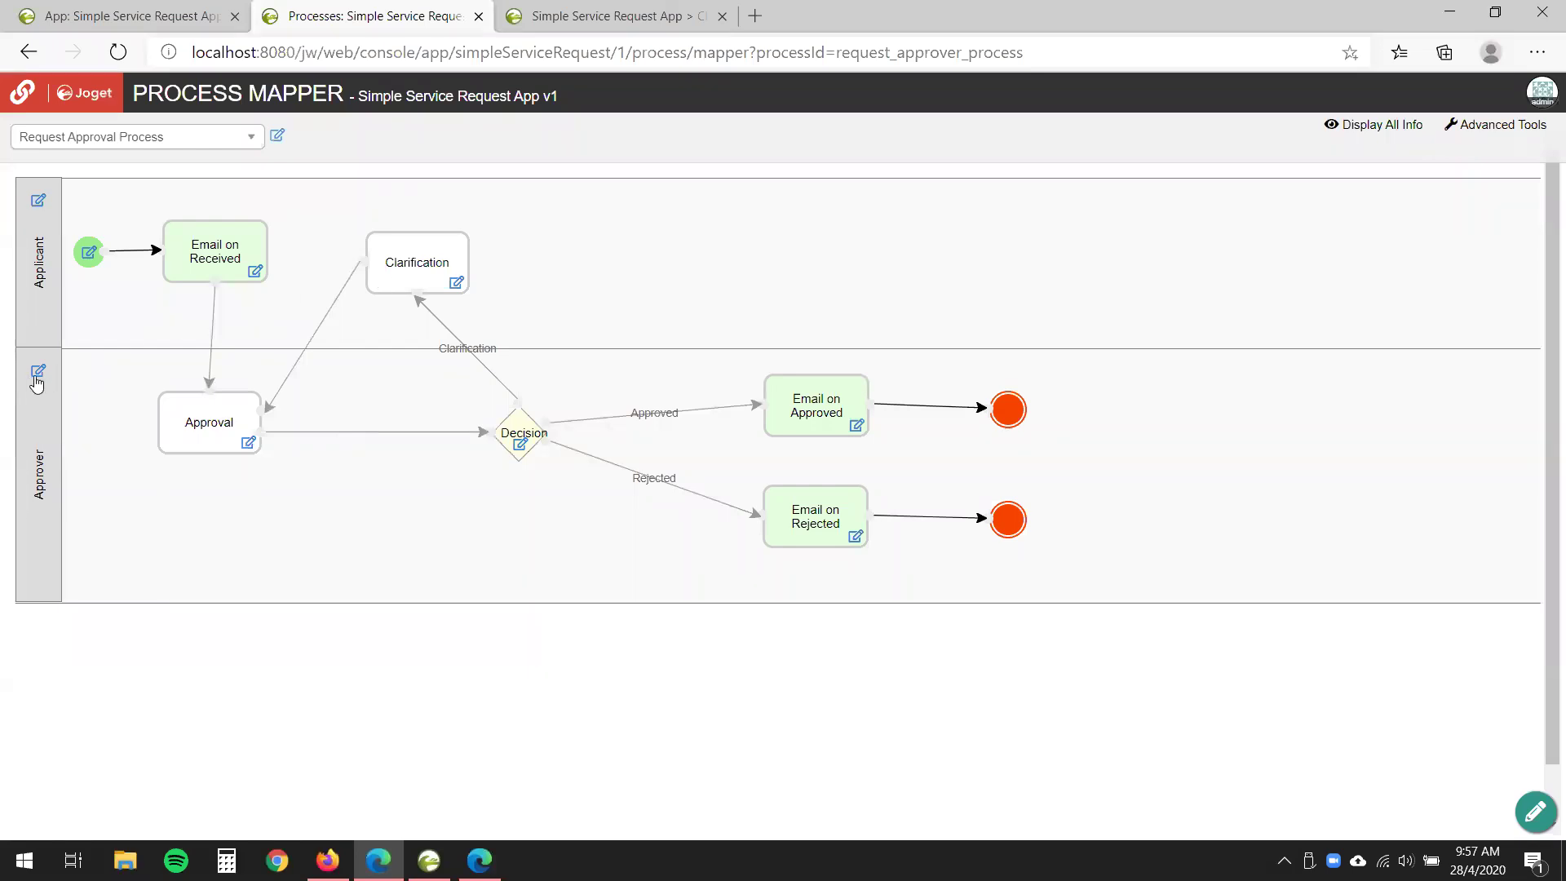
- Map the Approver participant to the admin user and the second approver's user, and confirm
mouse_move(41, 379)
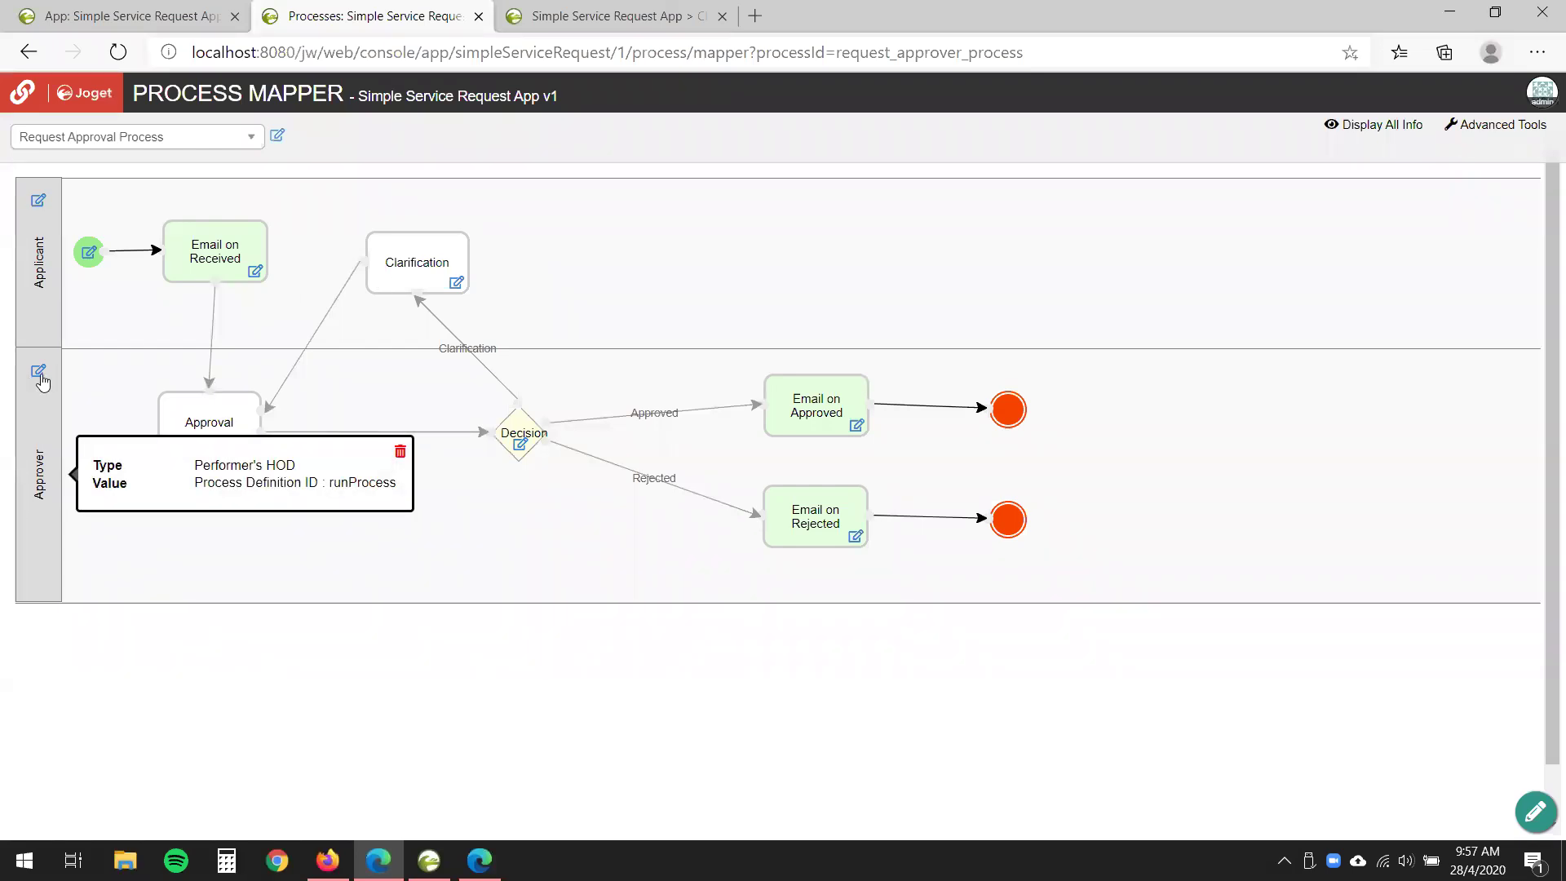
click(39, 373)
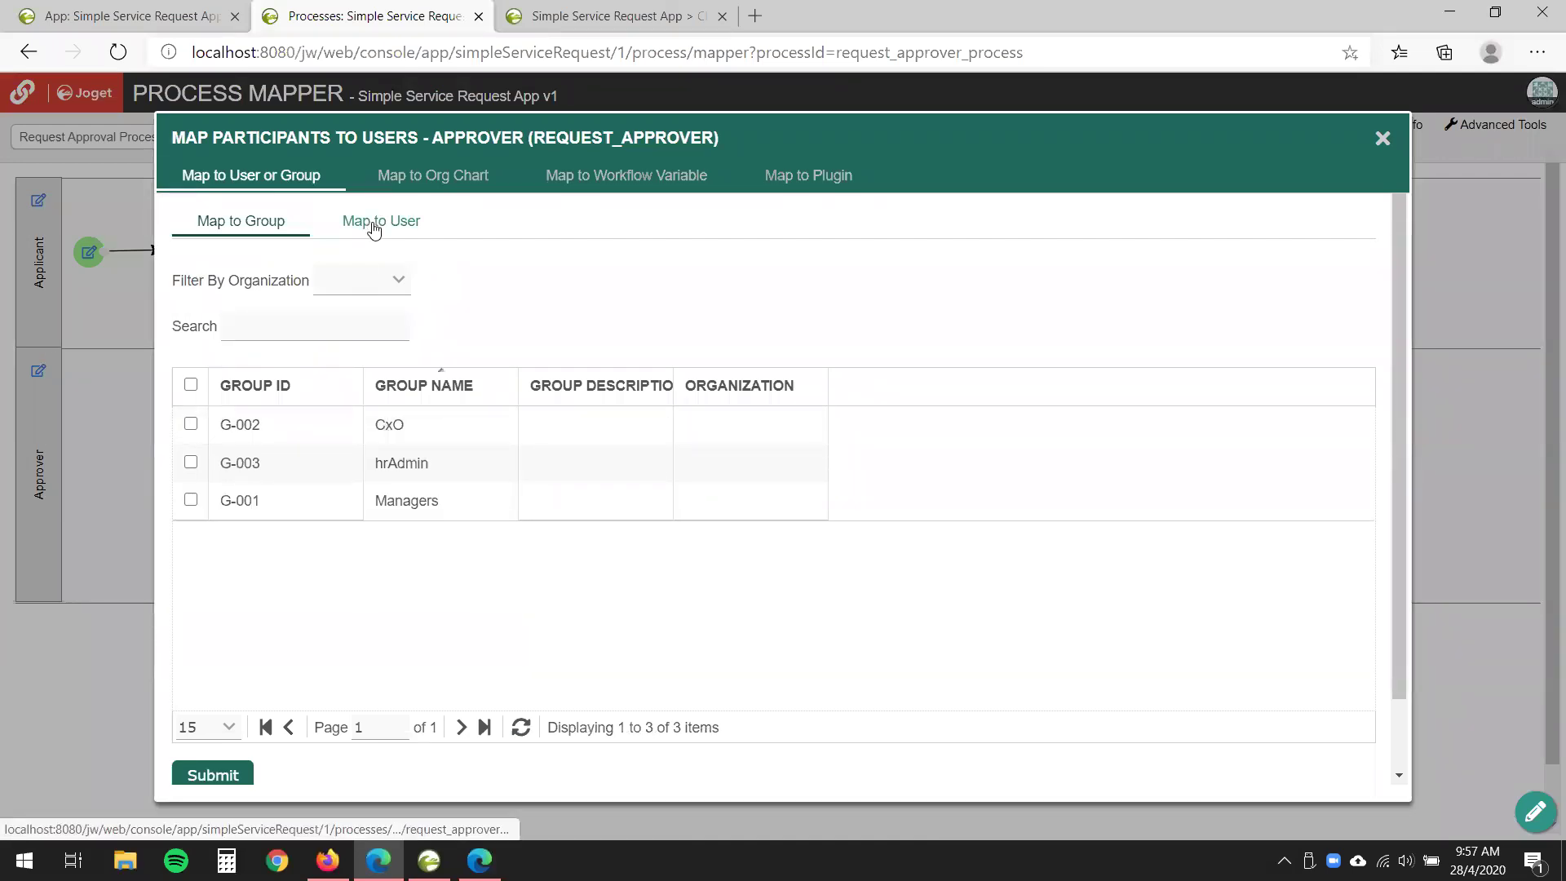
click(371, 226)
scroll(984, 520, down, 1)
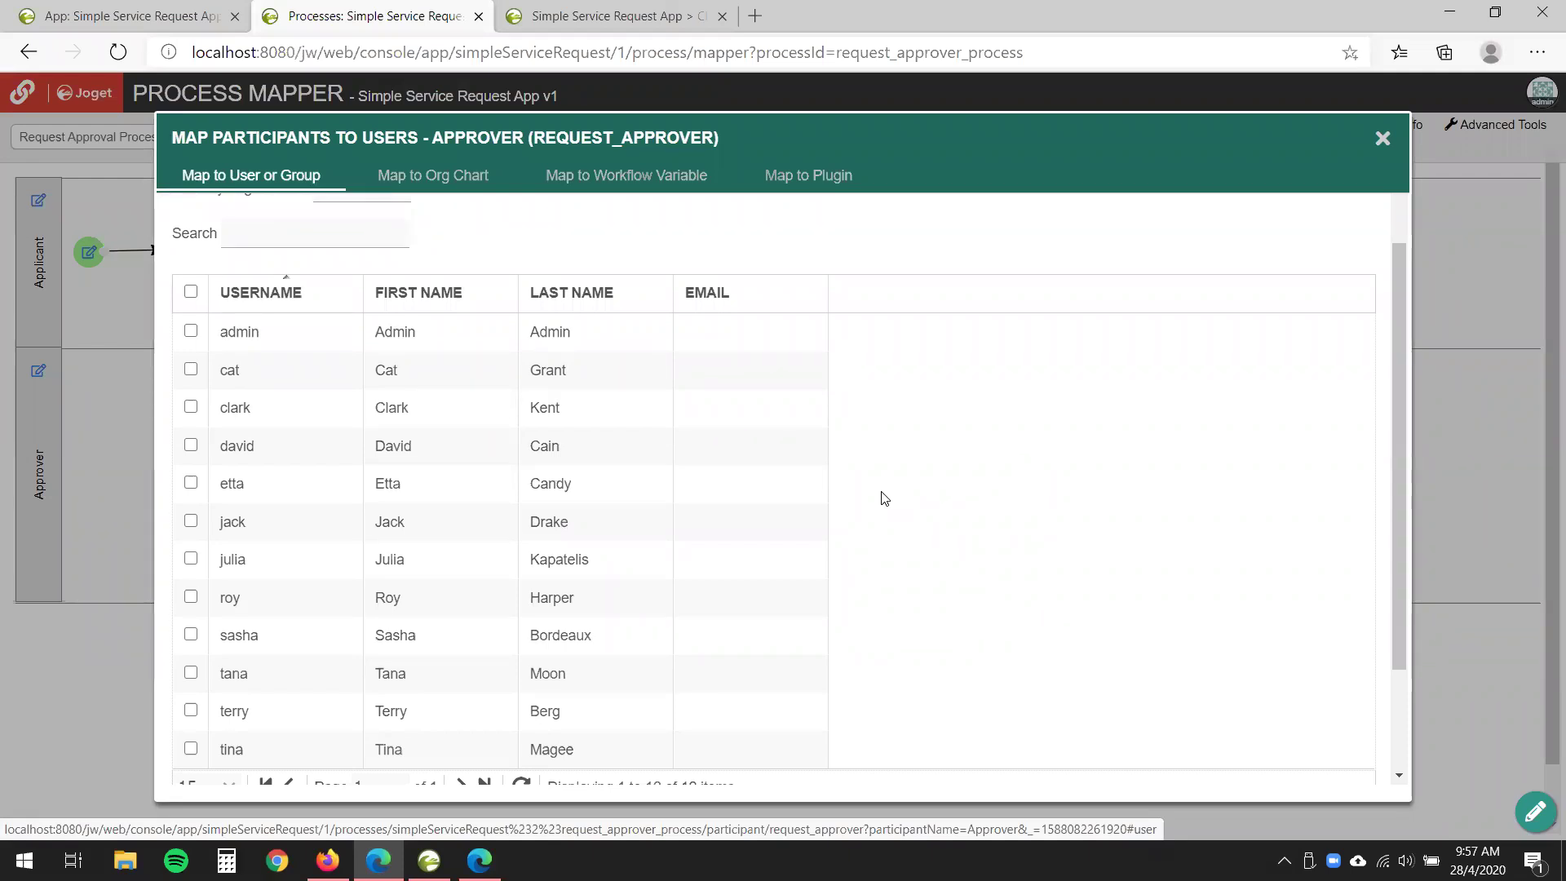
click(191, 331)
click(187, 372)
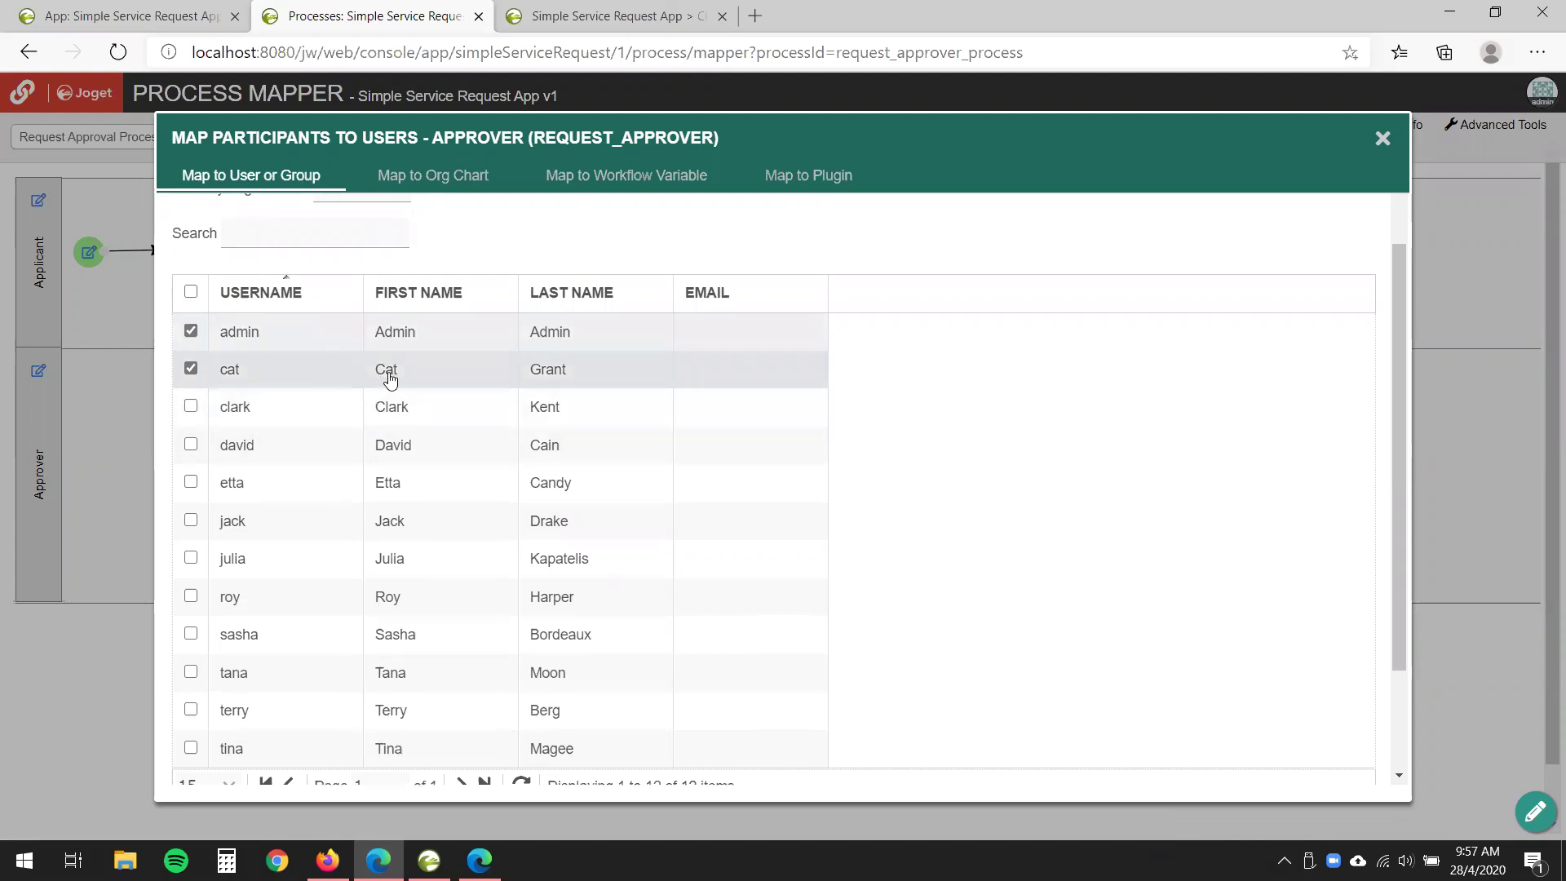
scroll(1066, 692, down, 3)
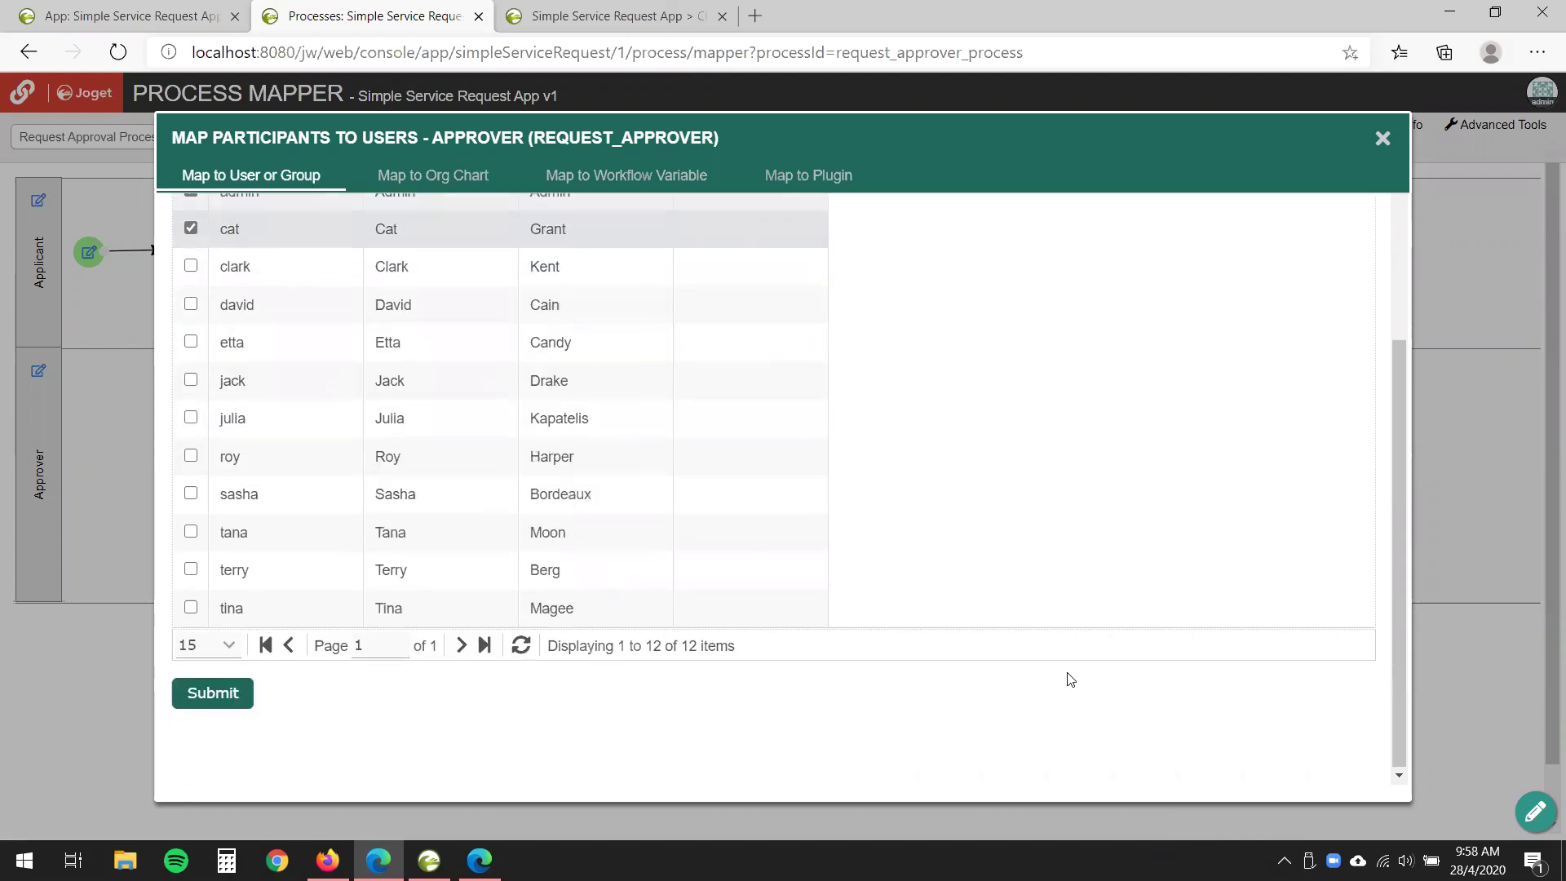
click(213, 692)
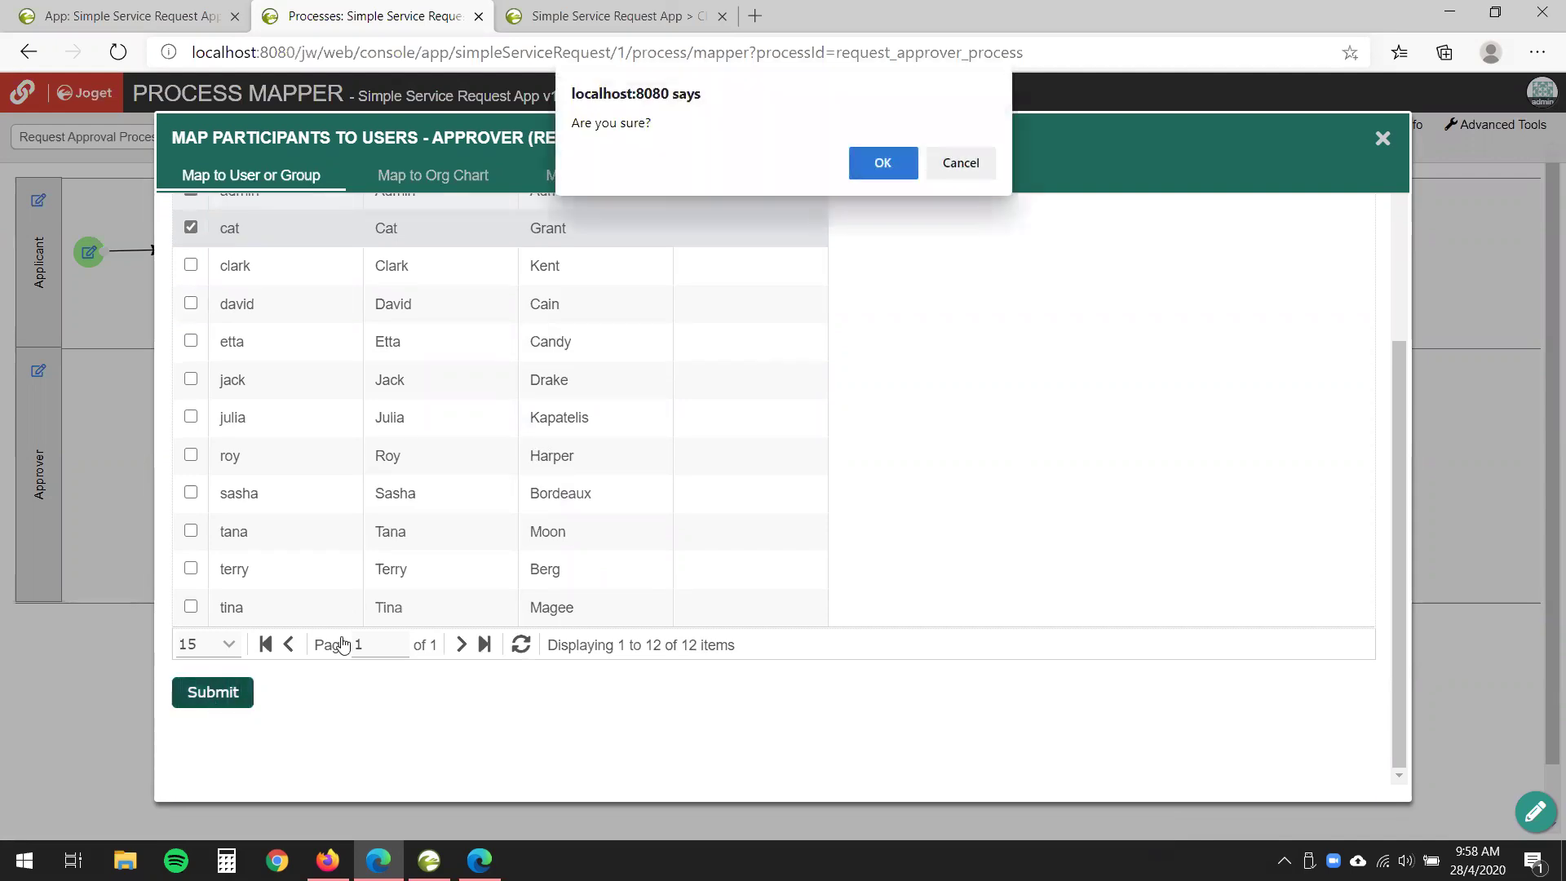
click(888, 161)
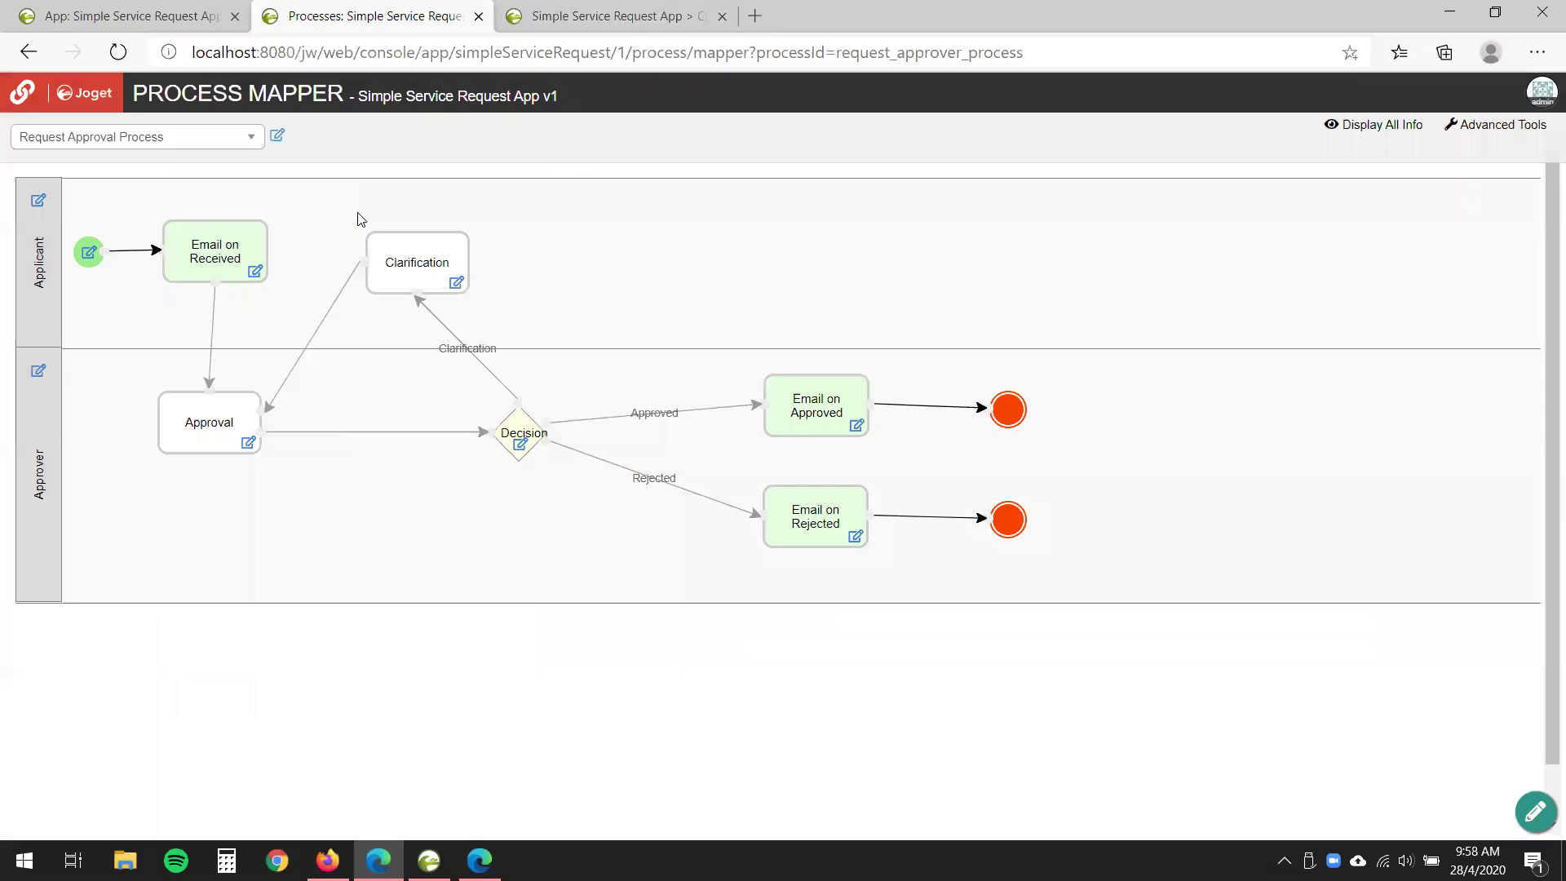
mouse_move(38, 381)
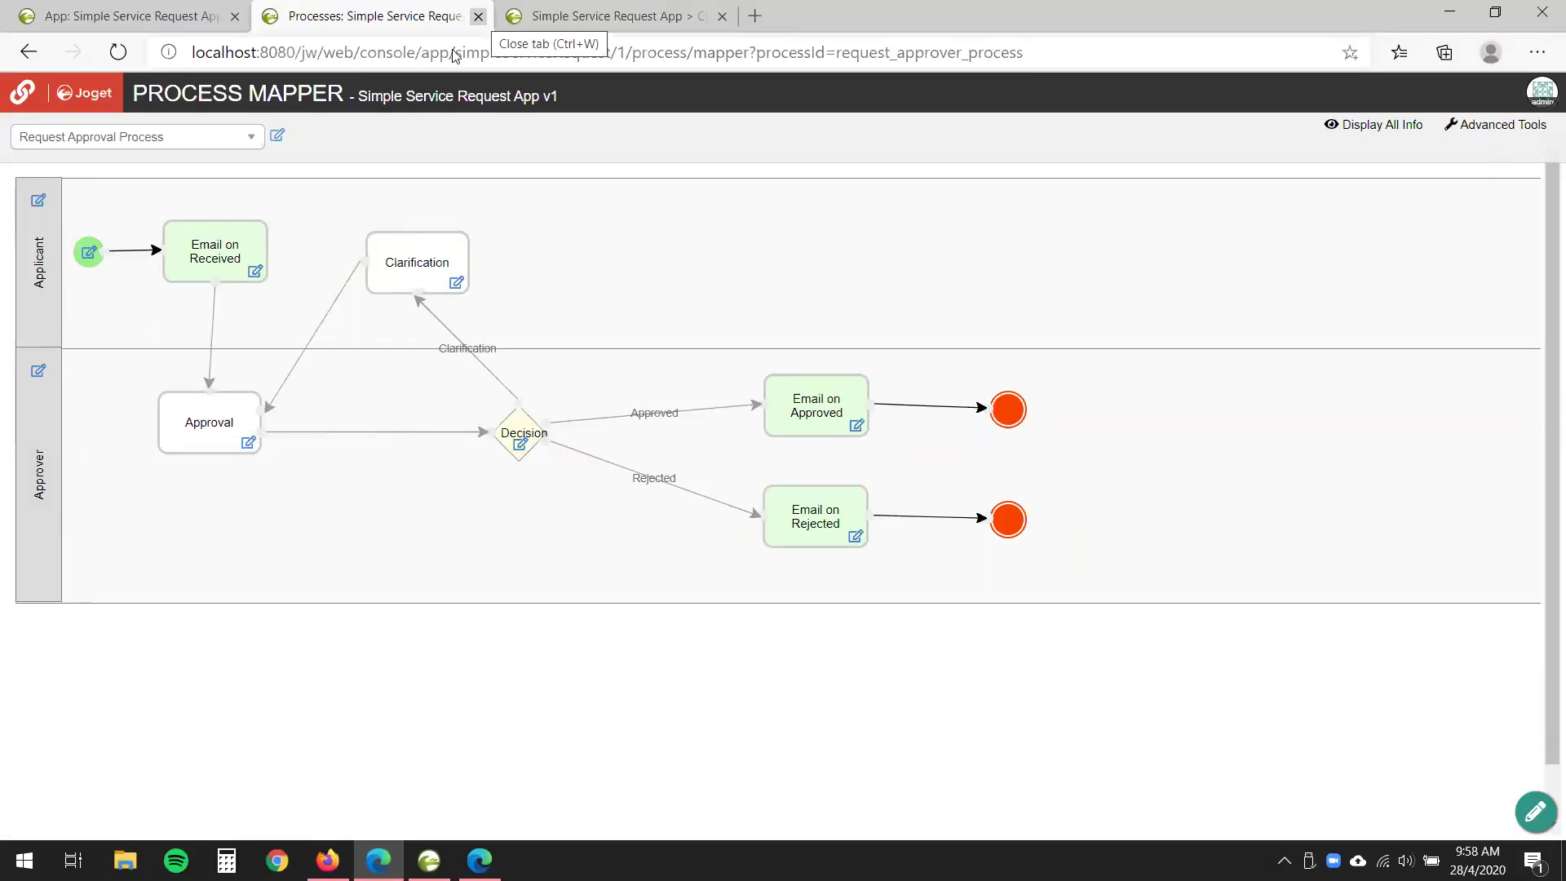
- Submit a new request 'Multiple approve me!!' with the applicant's name and Date Required 04/29/2020
click(499, 24)
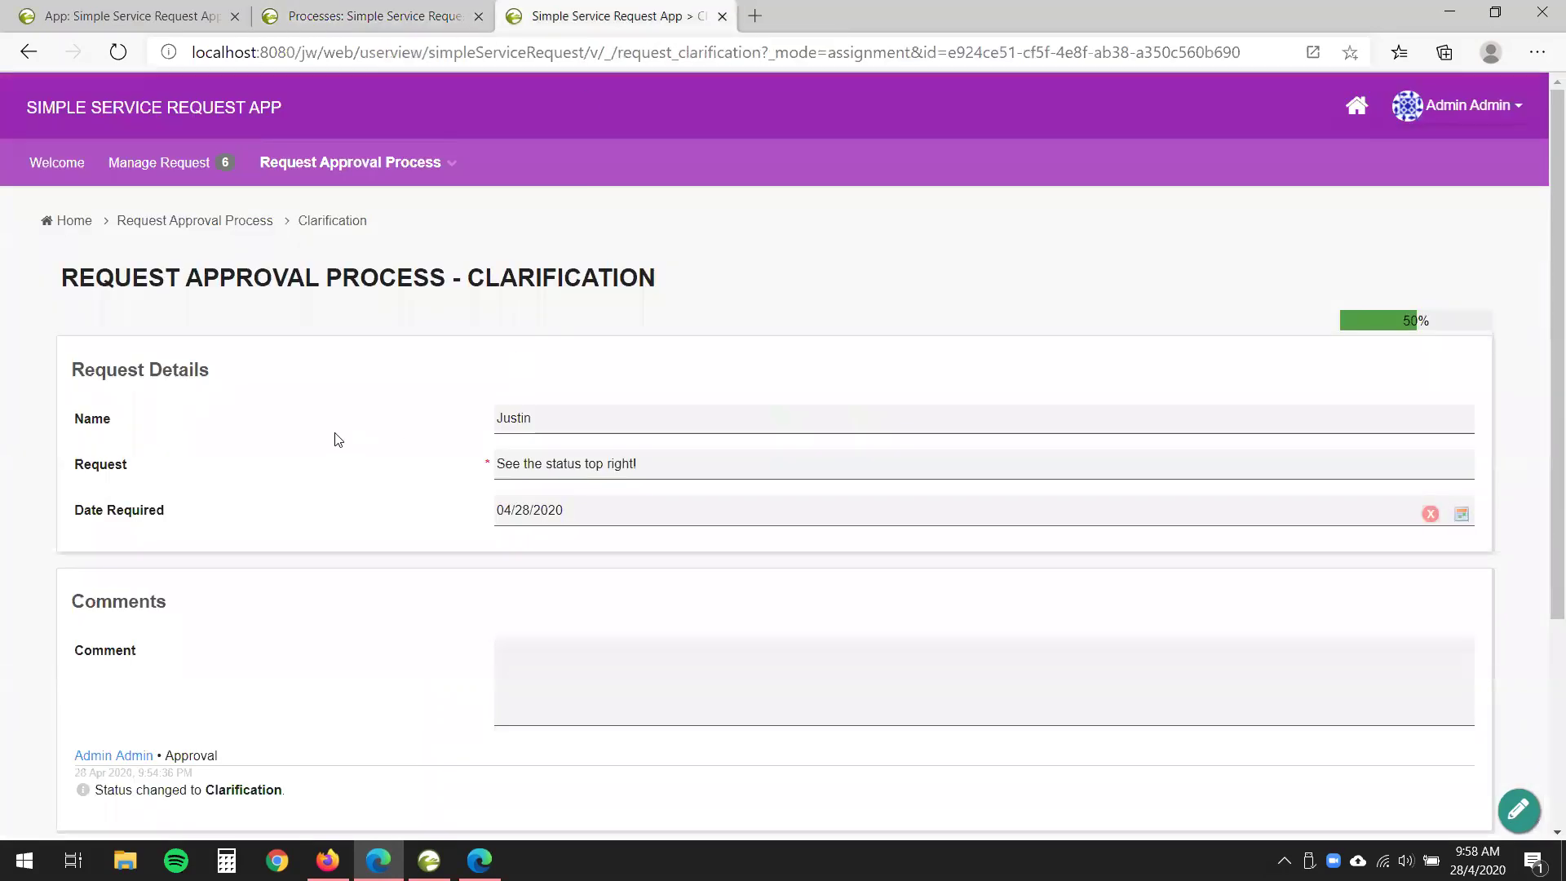
click(360, 163)
click(352, 205)
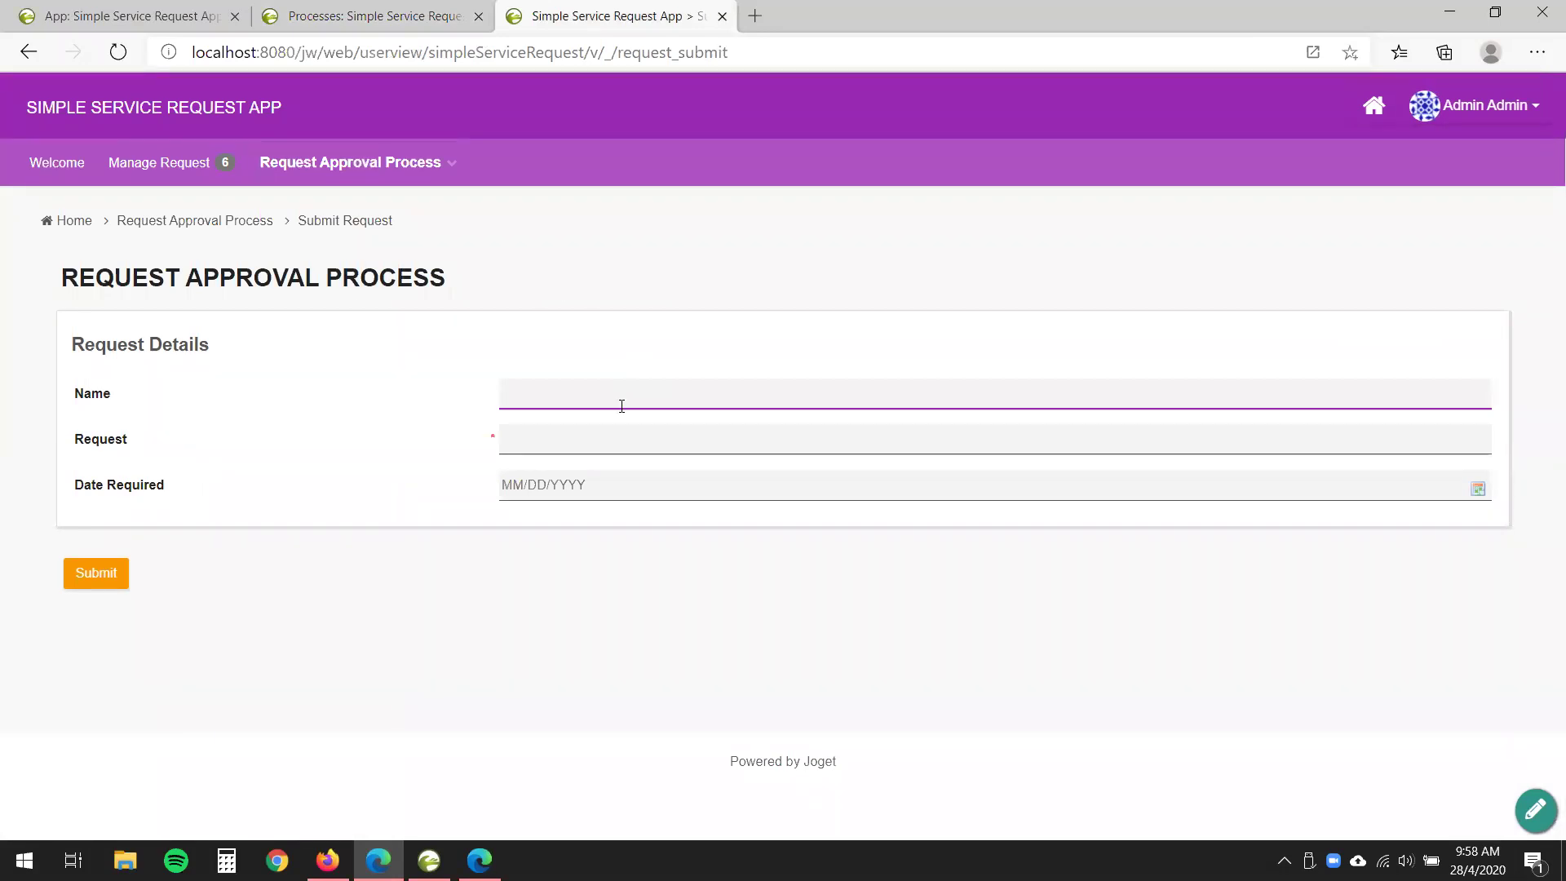
text(Justin)
click(623, 438)
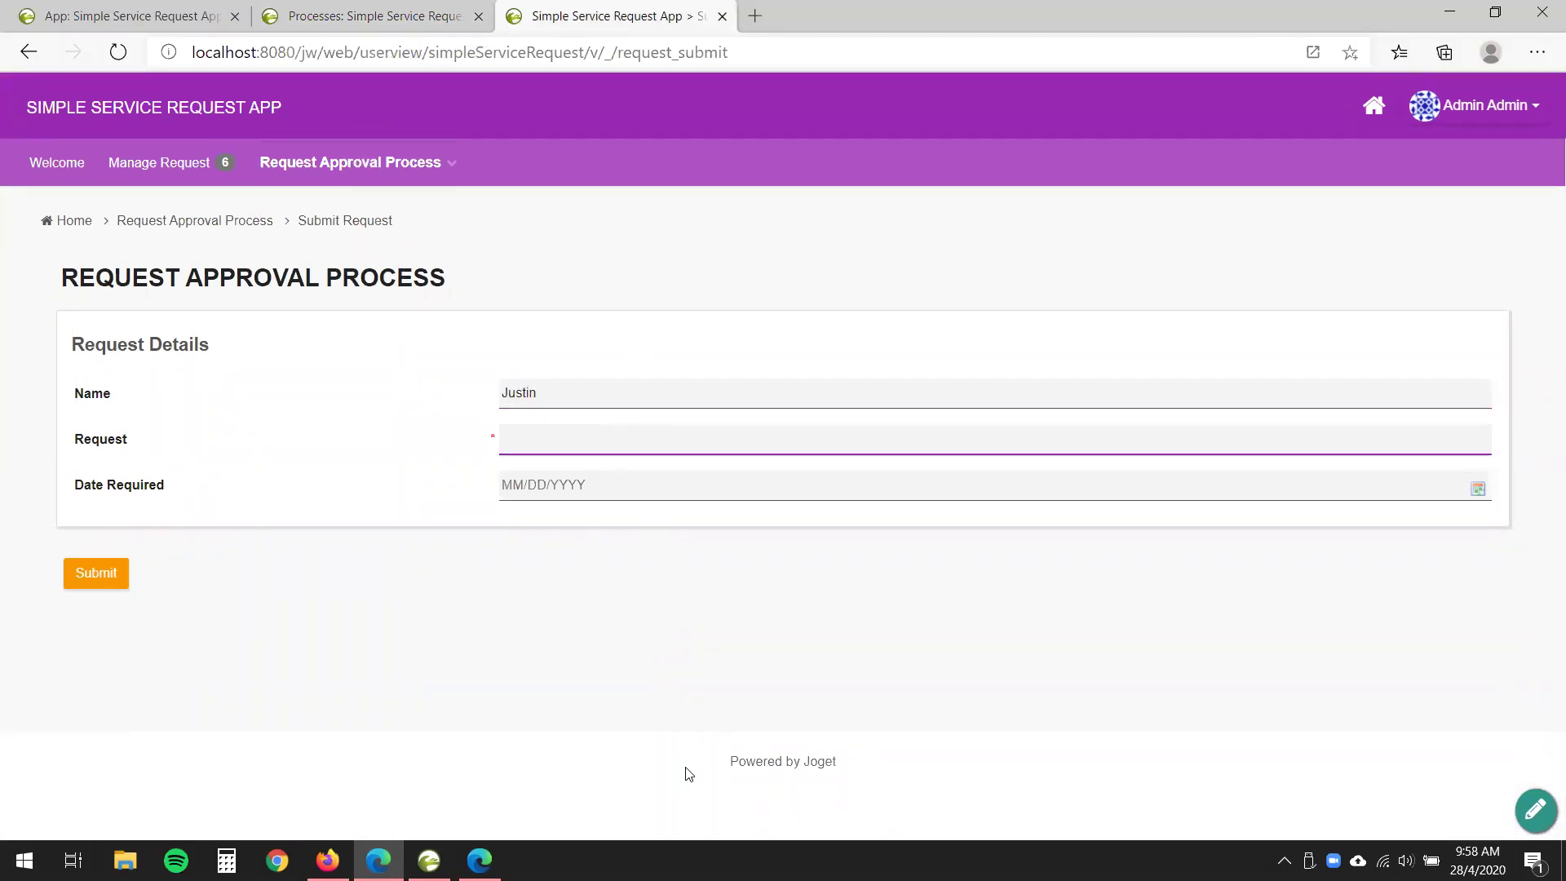
text(Multiple approve me!!)
click(630, 640)
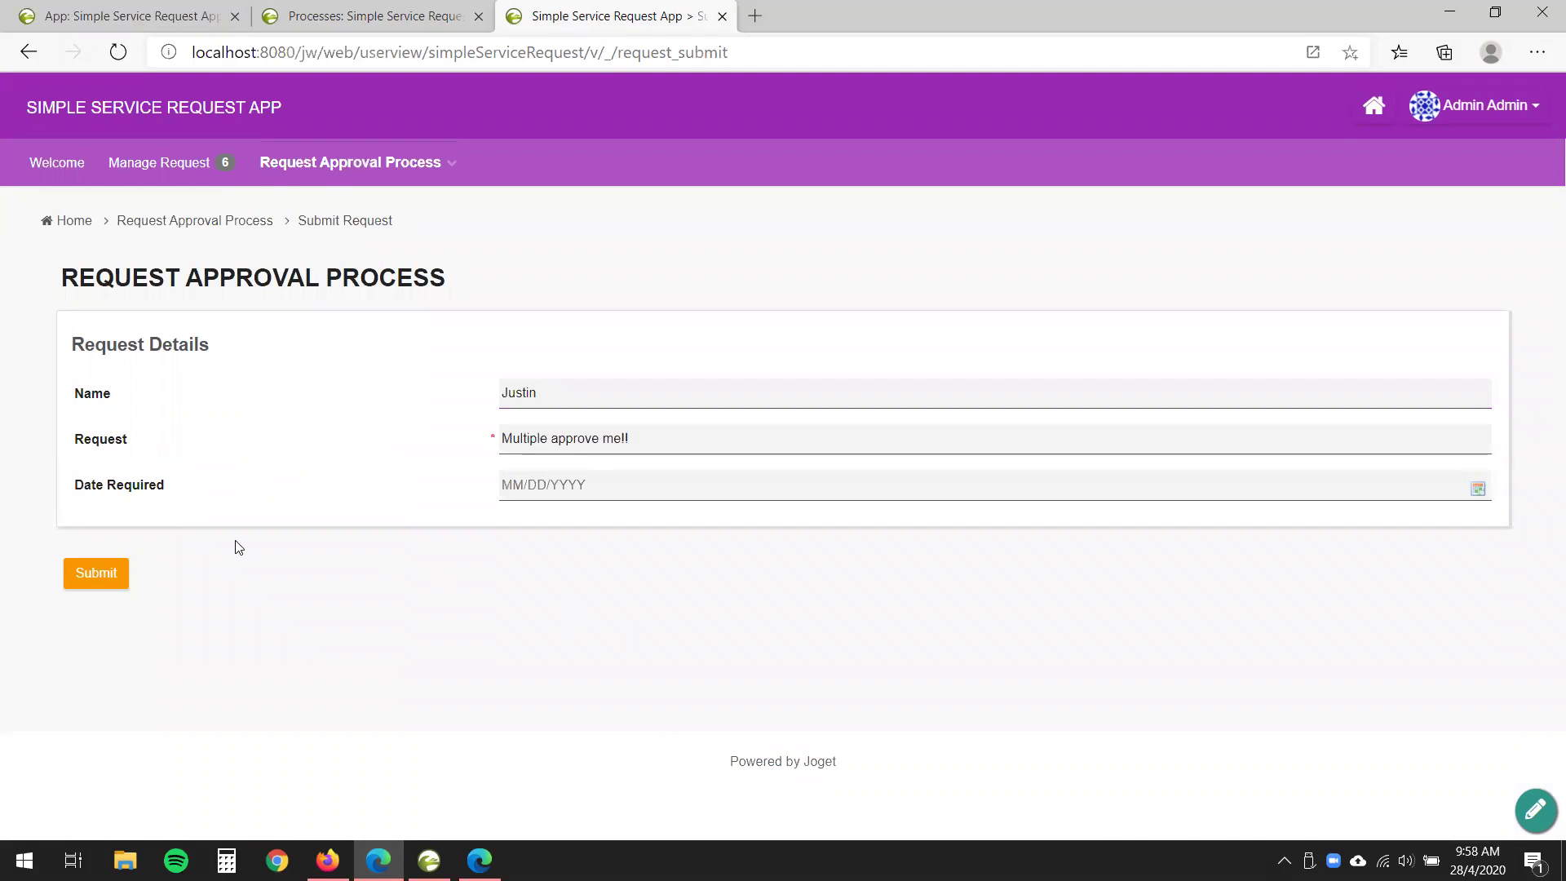
click(638, 495)
click(614, 677)
click(90, 587)
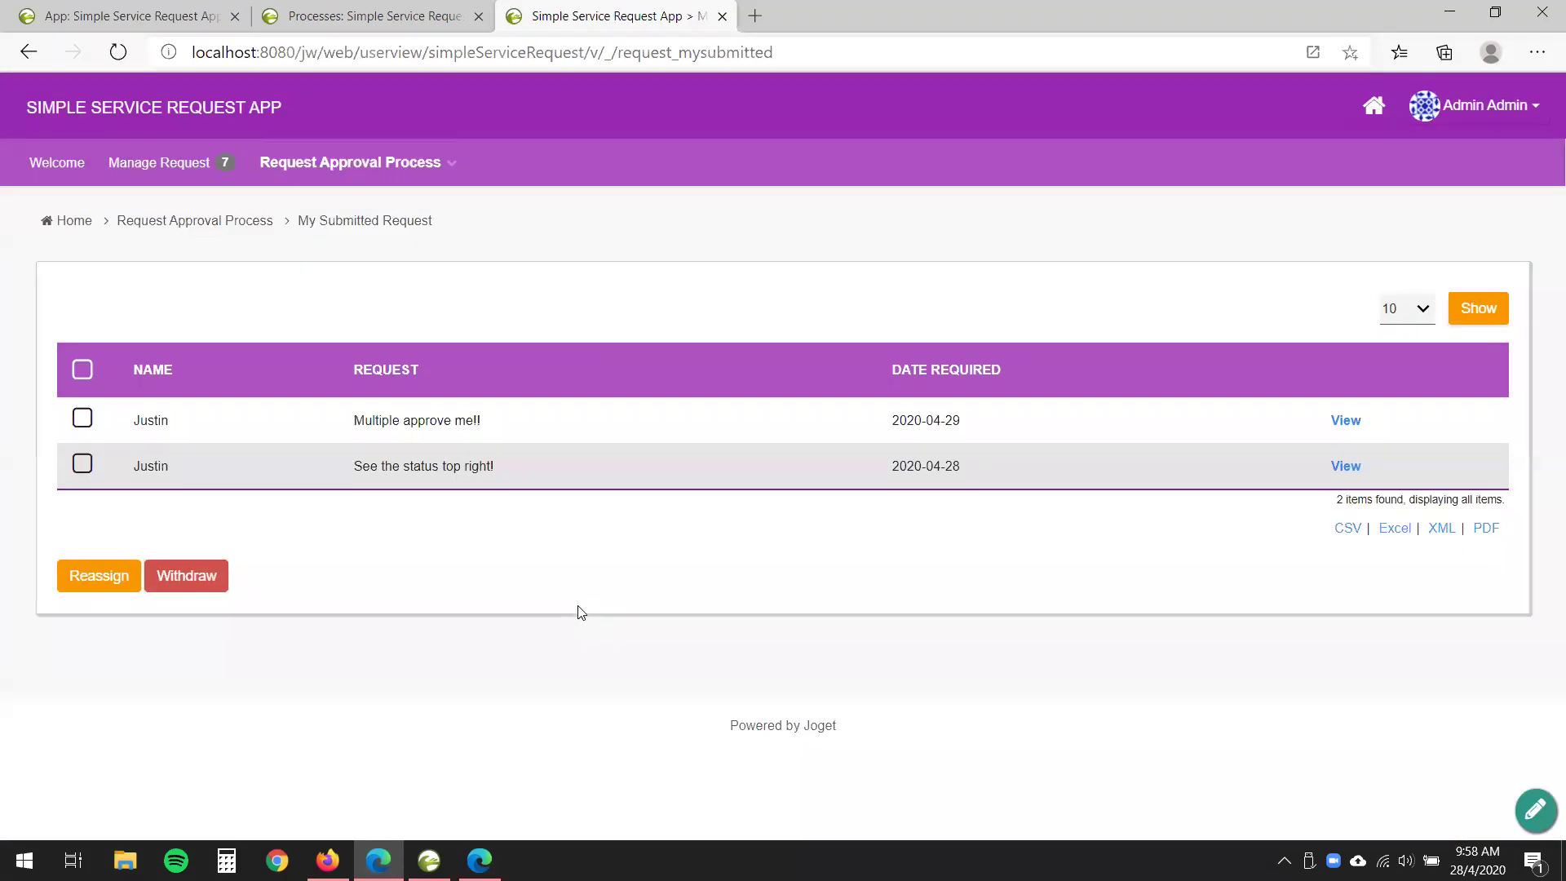
- Open 'Multiple approve me!!' from the Approval list and check its 0% progress listing both assignees
mouse_move(437, 164)
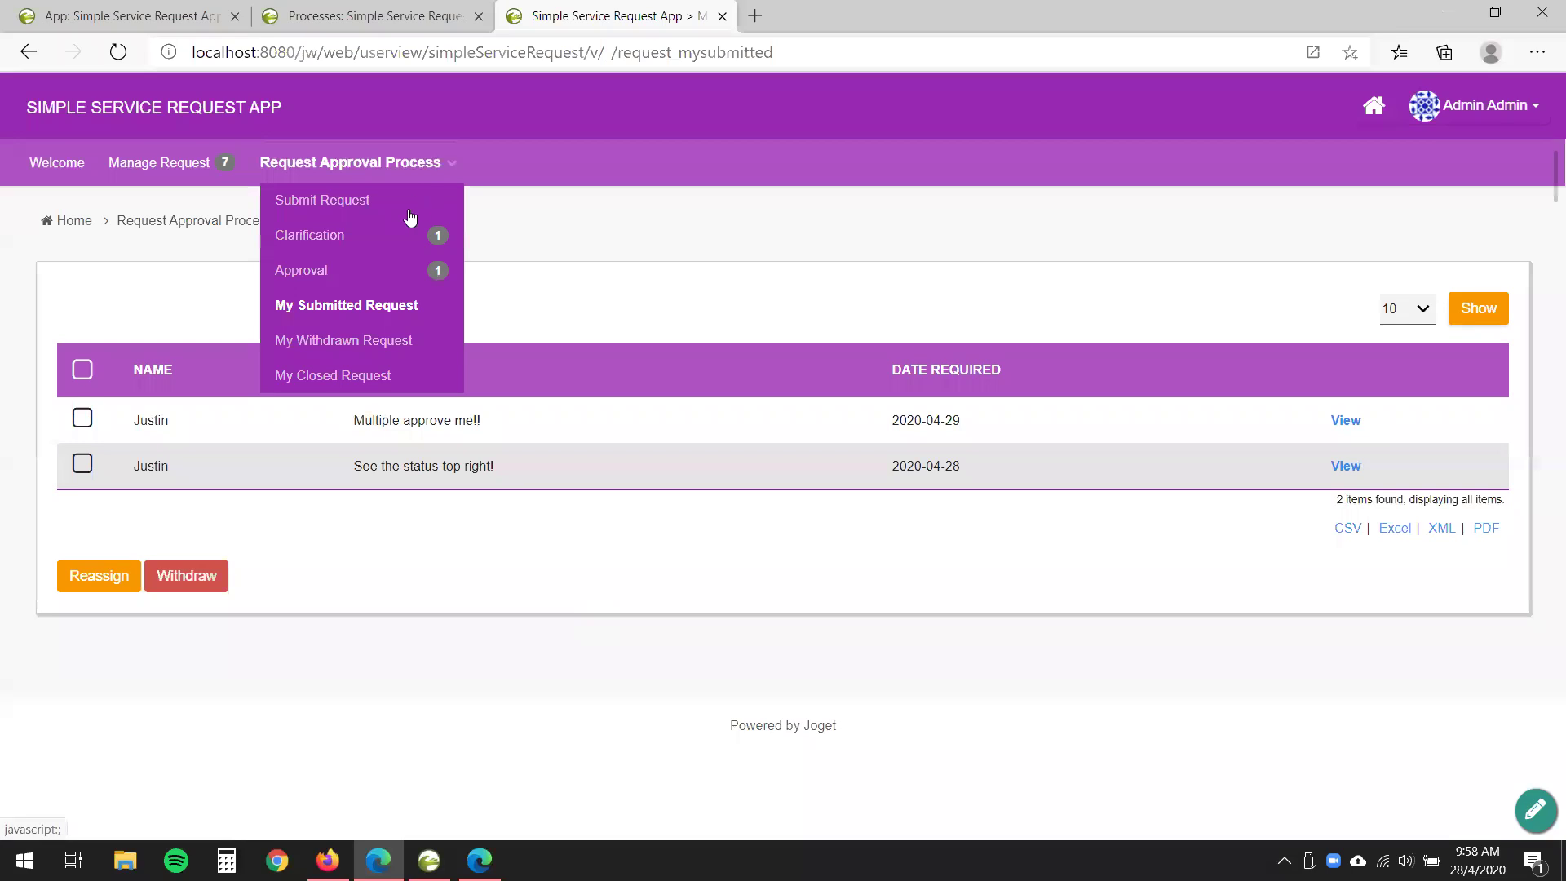
click(304, 274)
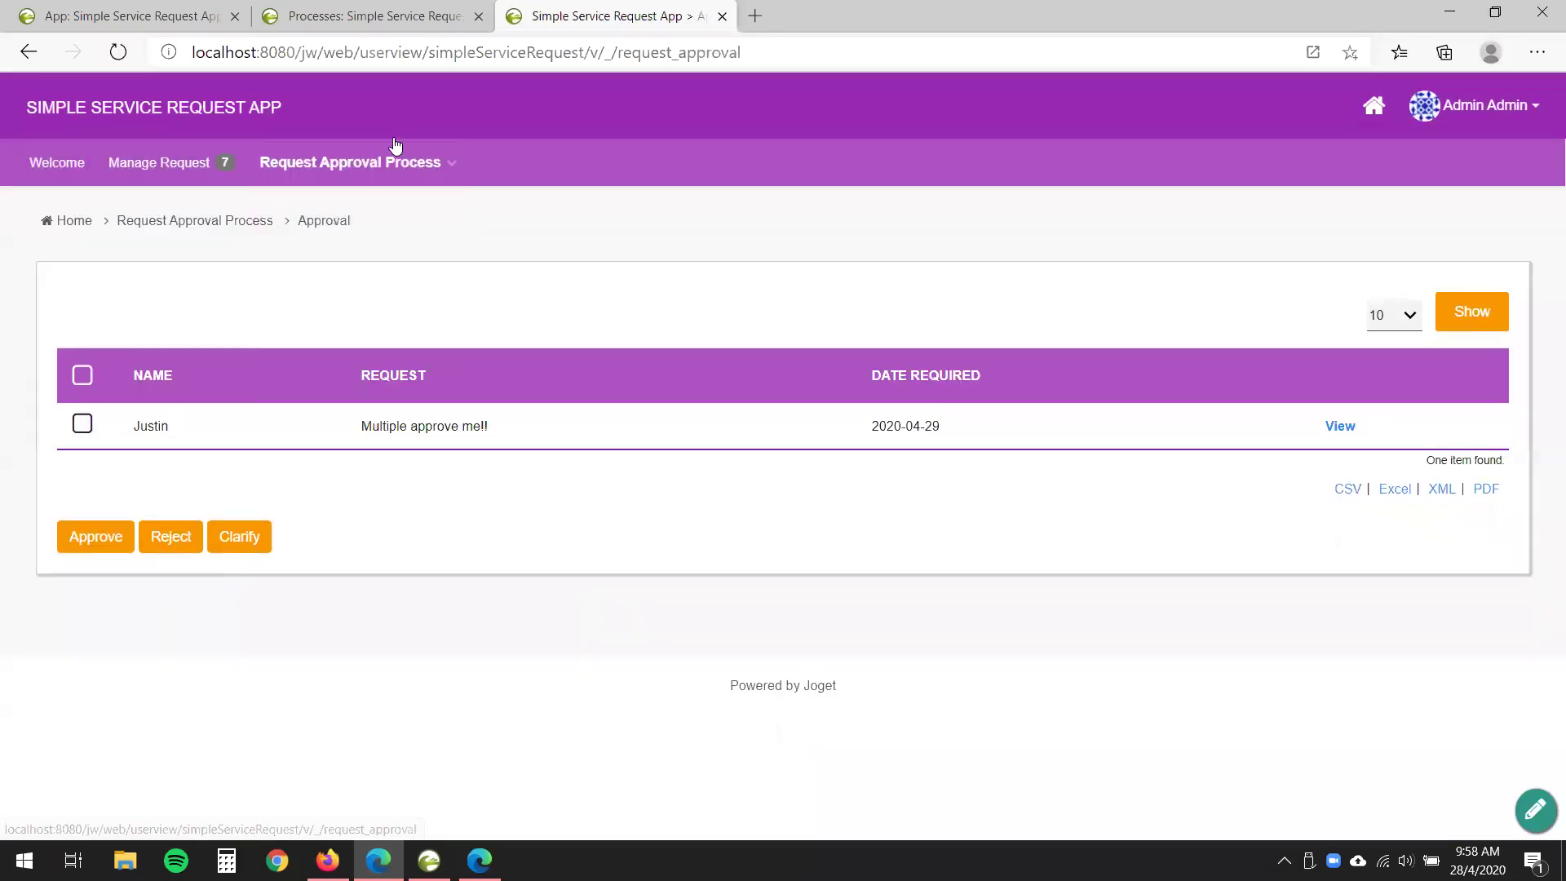
drag(352, 422, 549, 432)
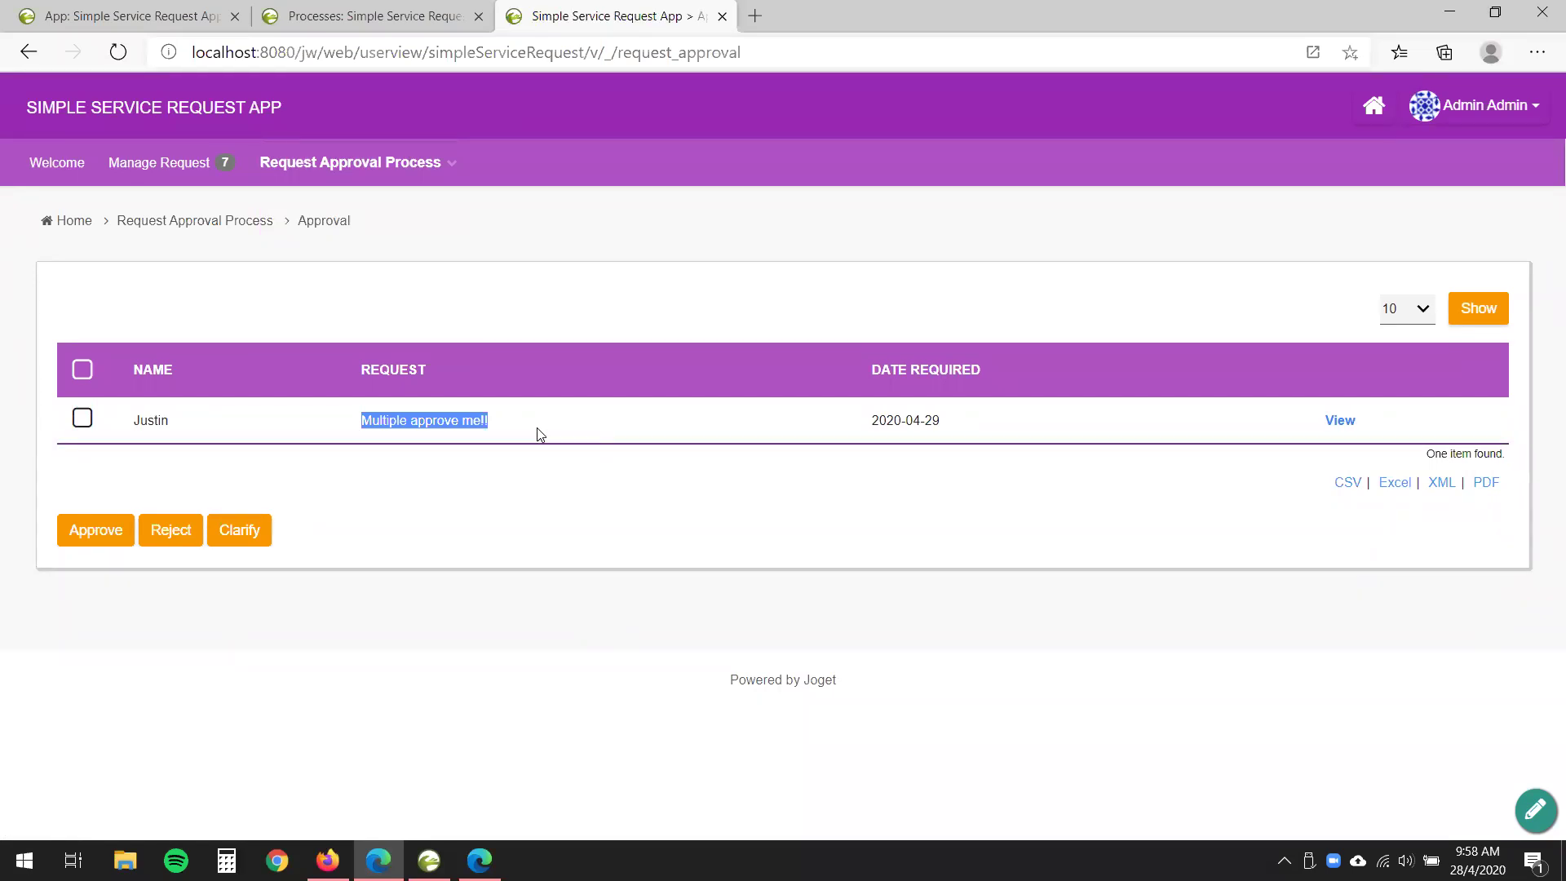
click(1282, 434)
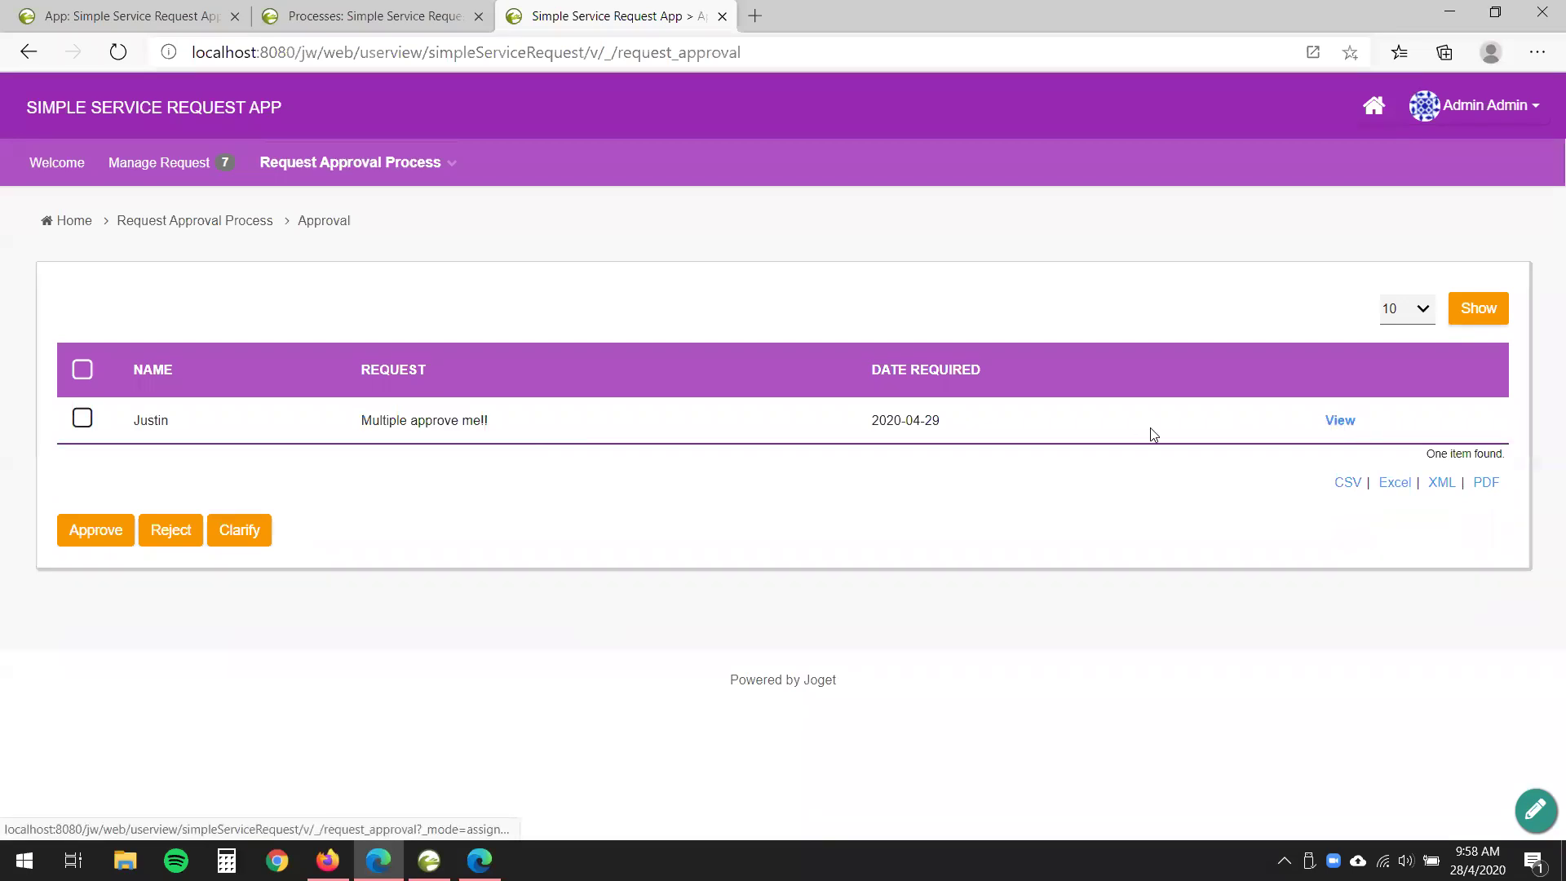
click(1339, 421)
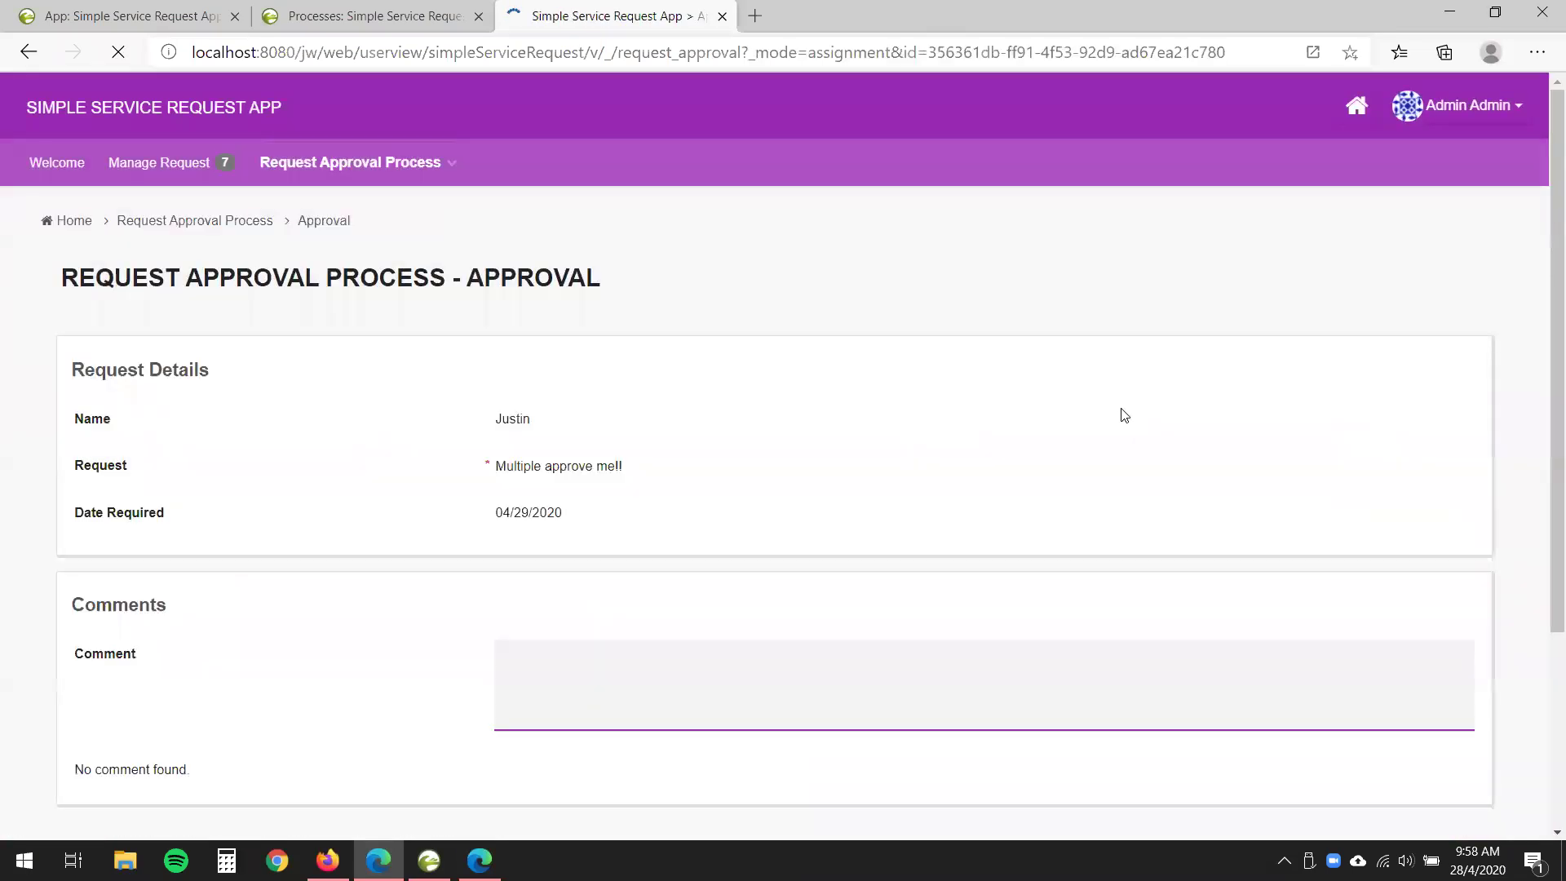
scroll(1066, 493, down, 1)
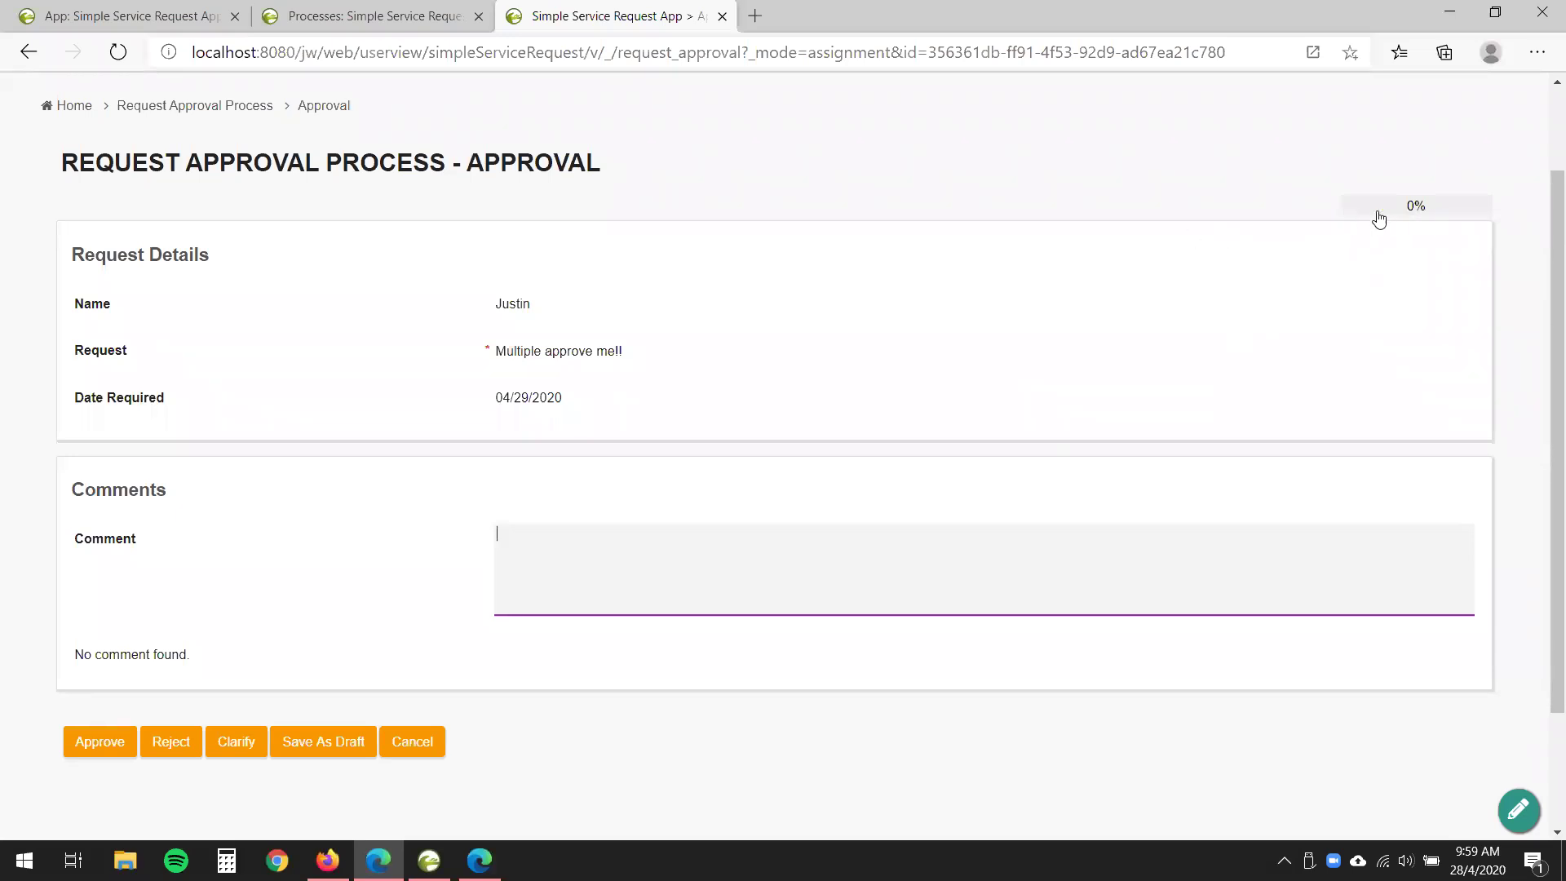
click(1435, 213)
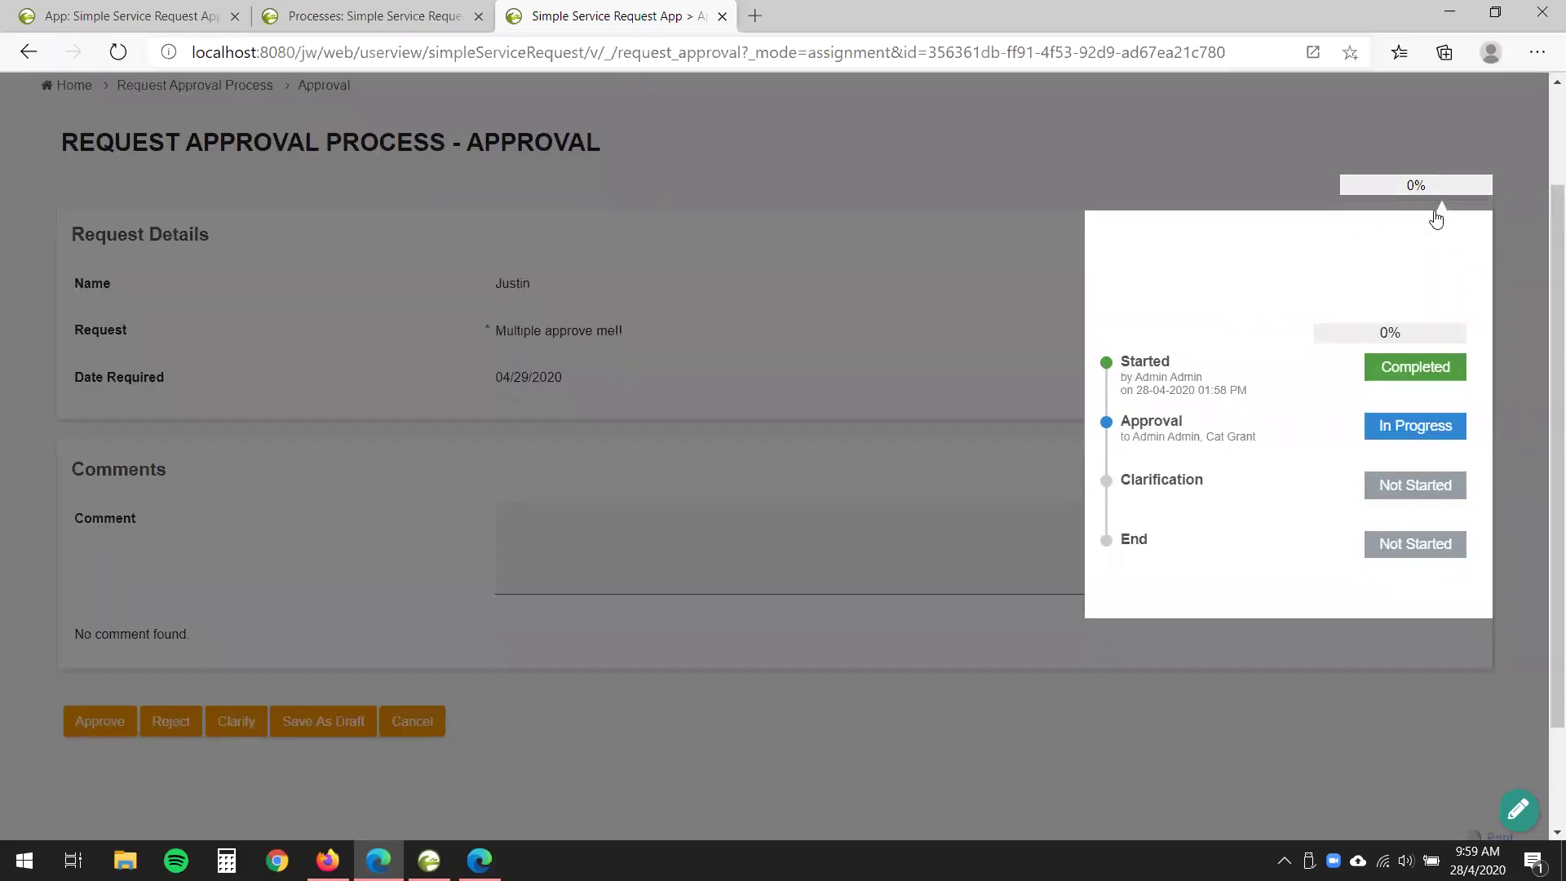
double_click(1127, 421)
click(1173, 447)
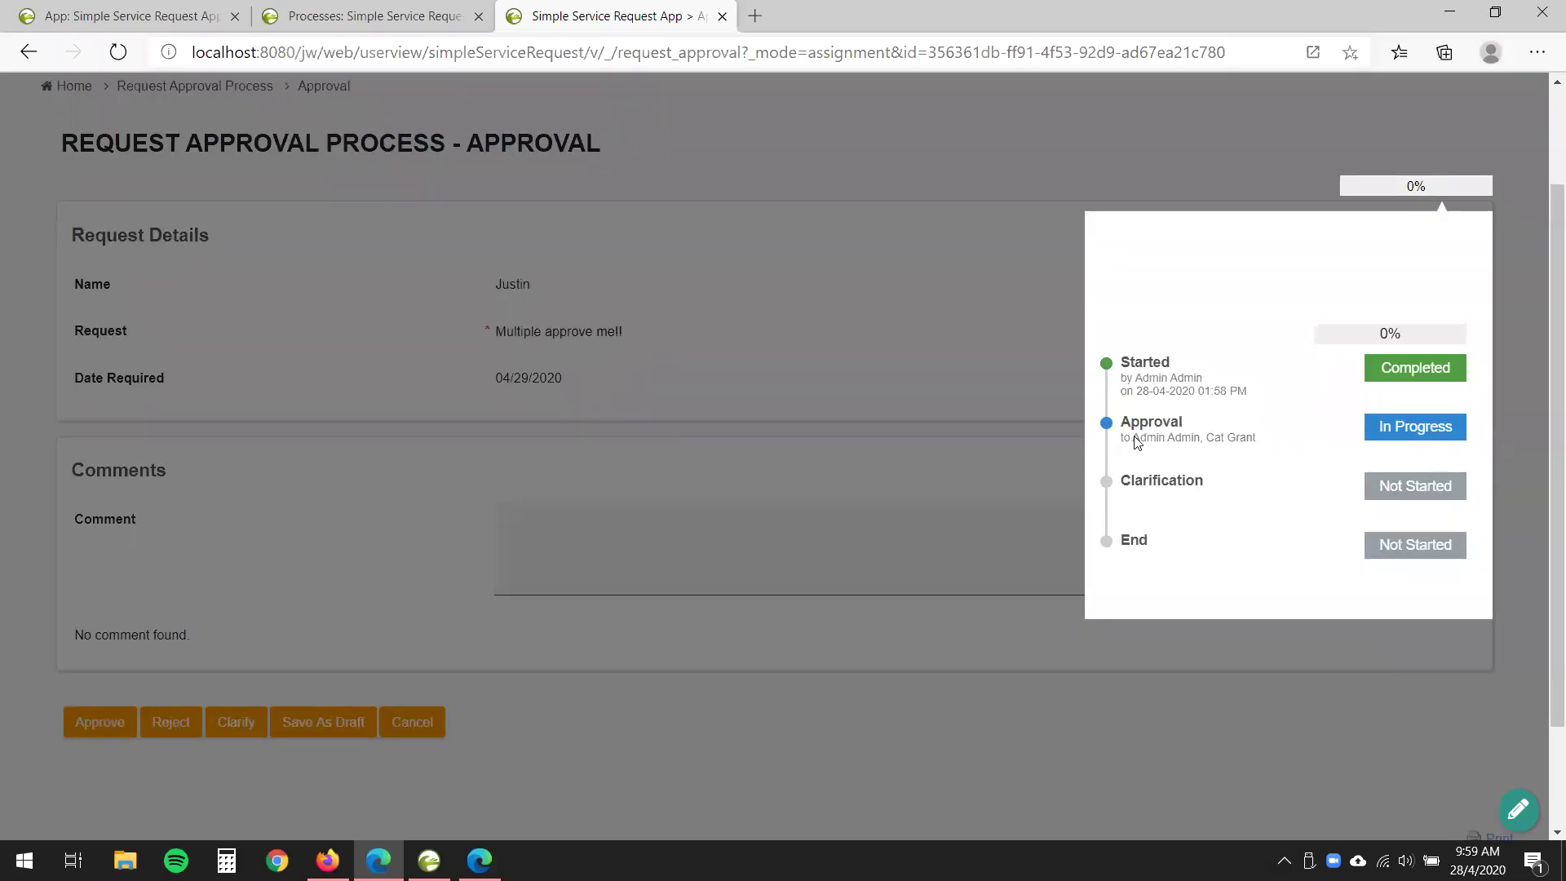
drag(1155, 440, 1258, 442)
click(1323, 539)
click(899, 155)
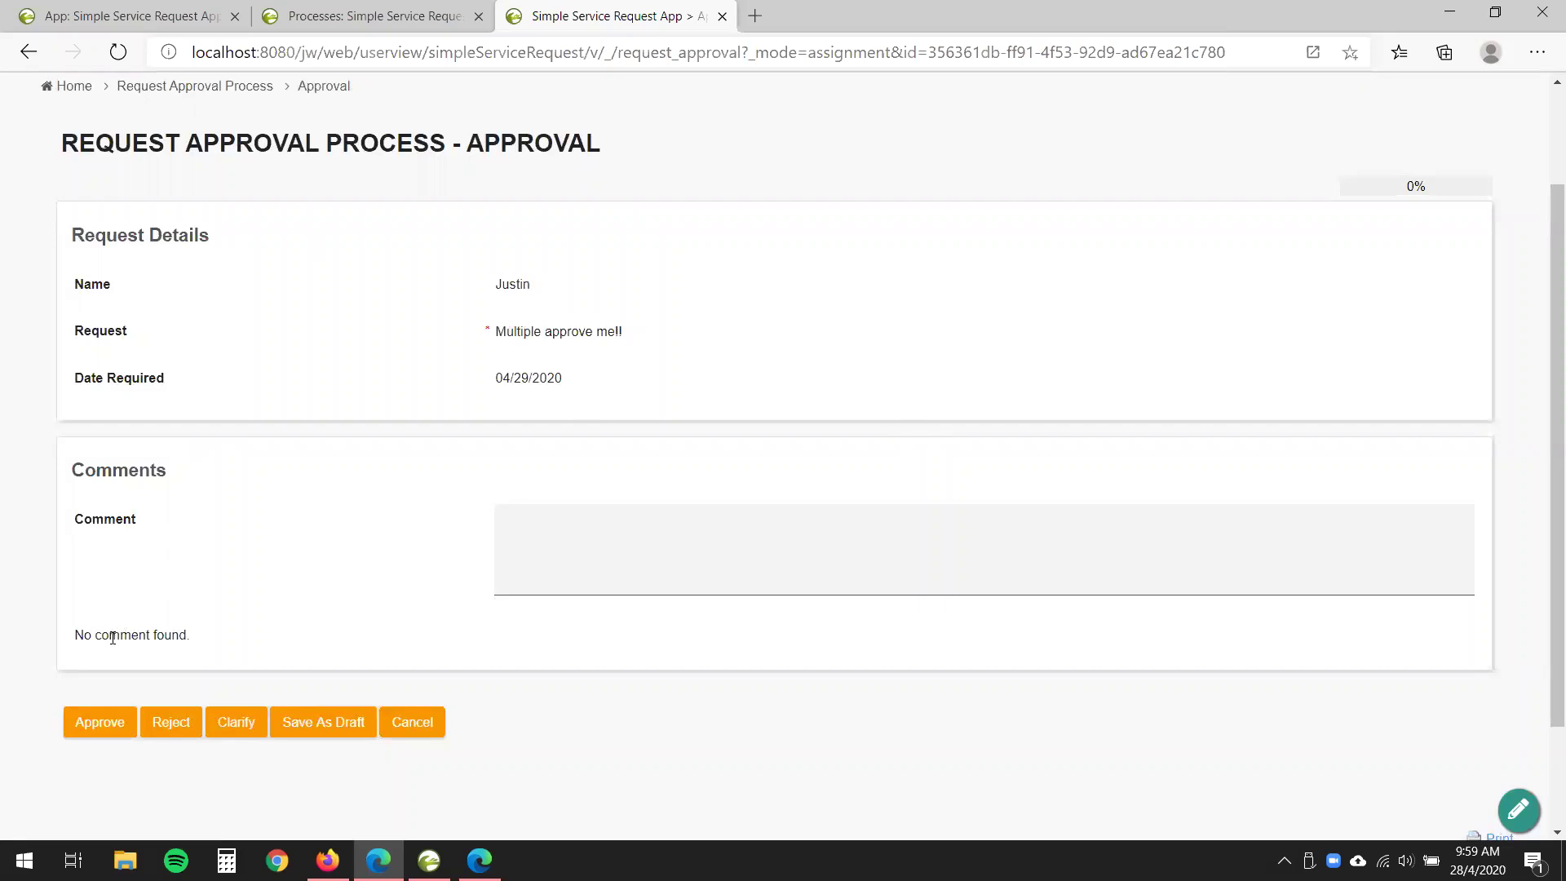
- Approve the request as the admin and go to My Submitted Request
click(98, 731)
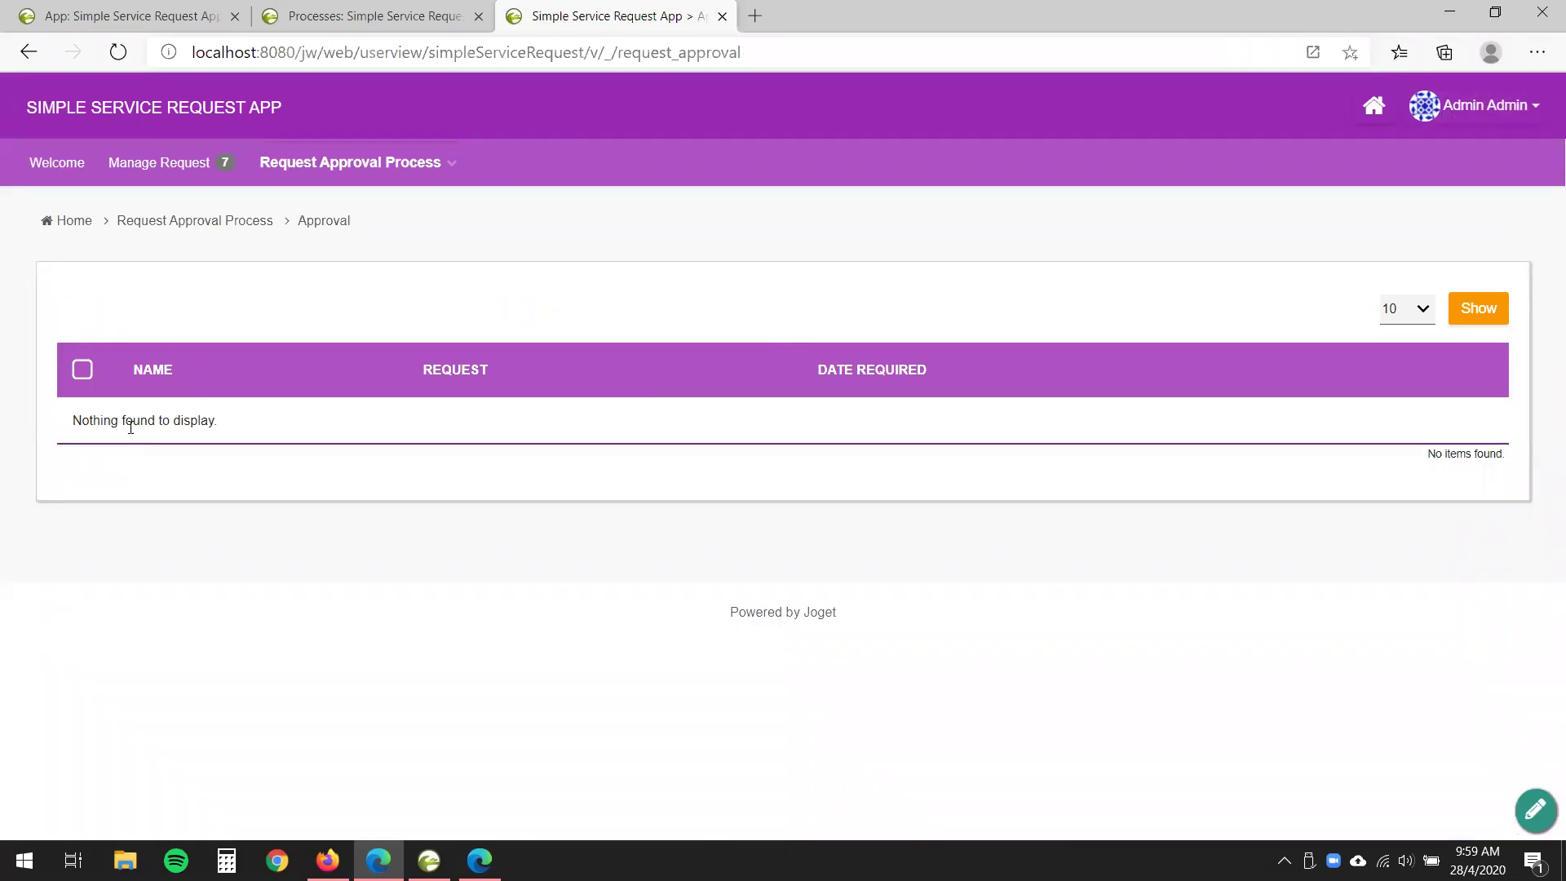
click(352, 150)
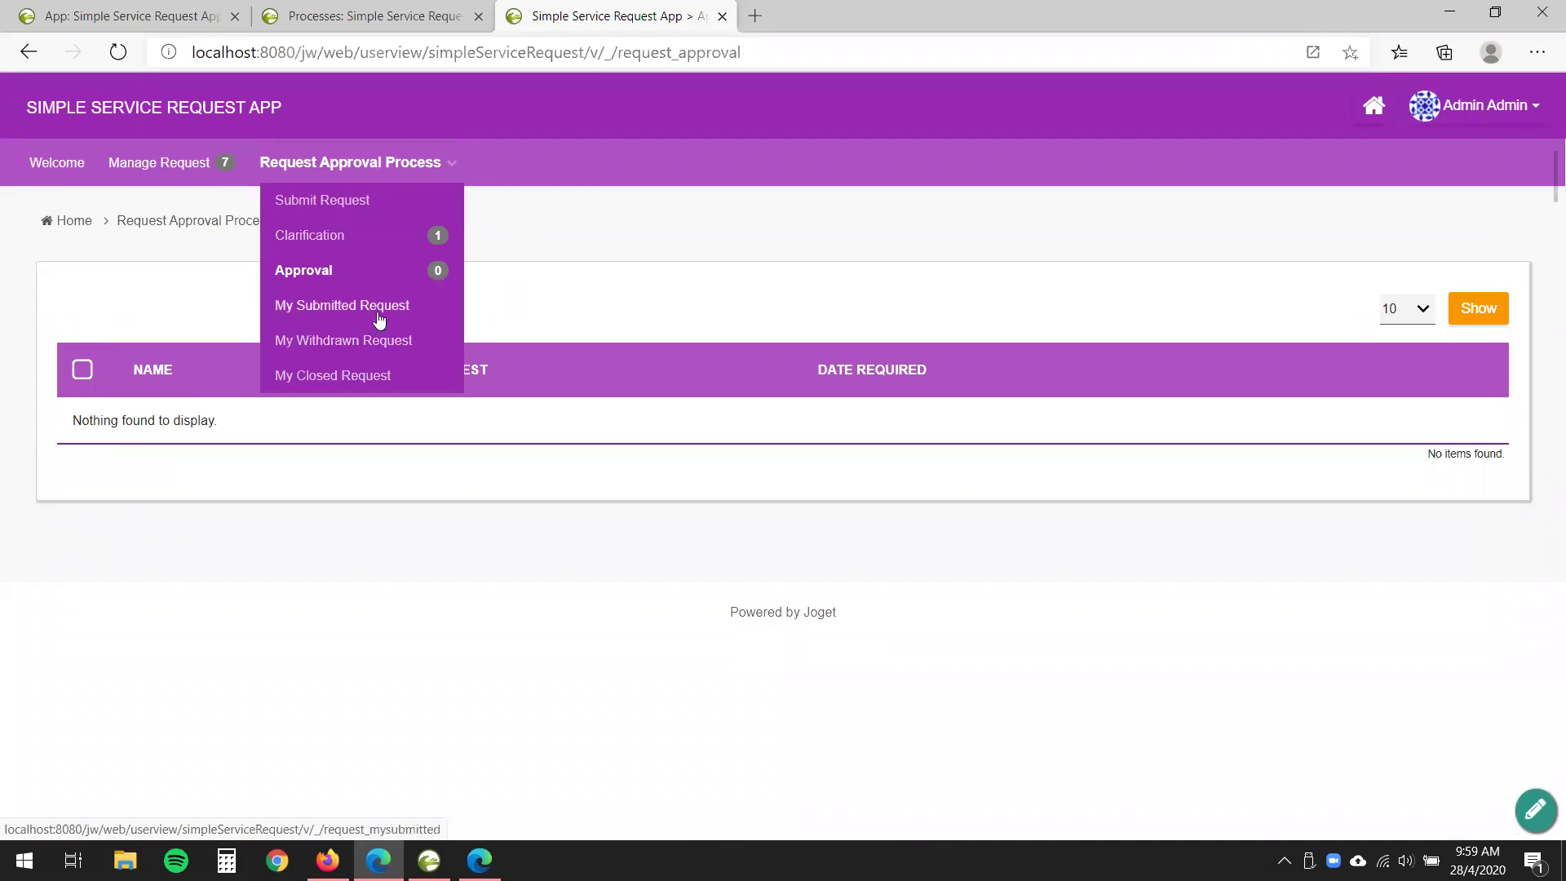
click(378, 316)
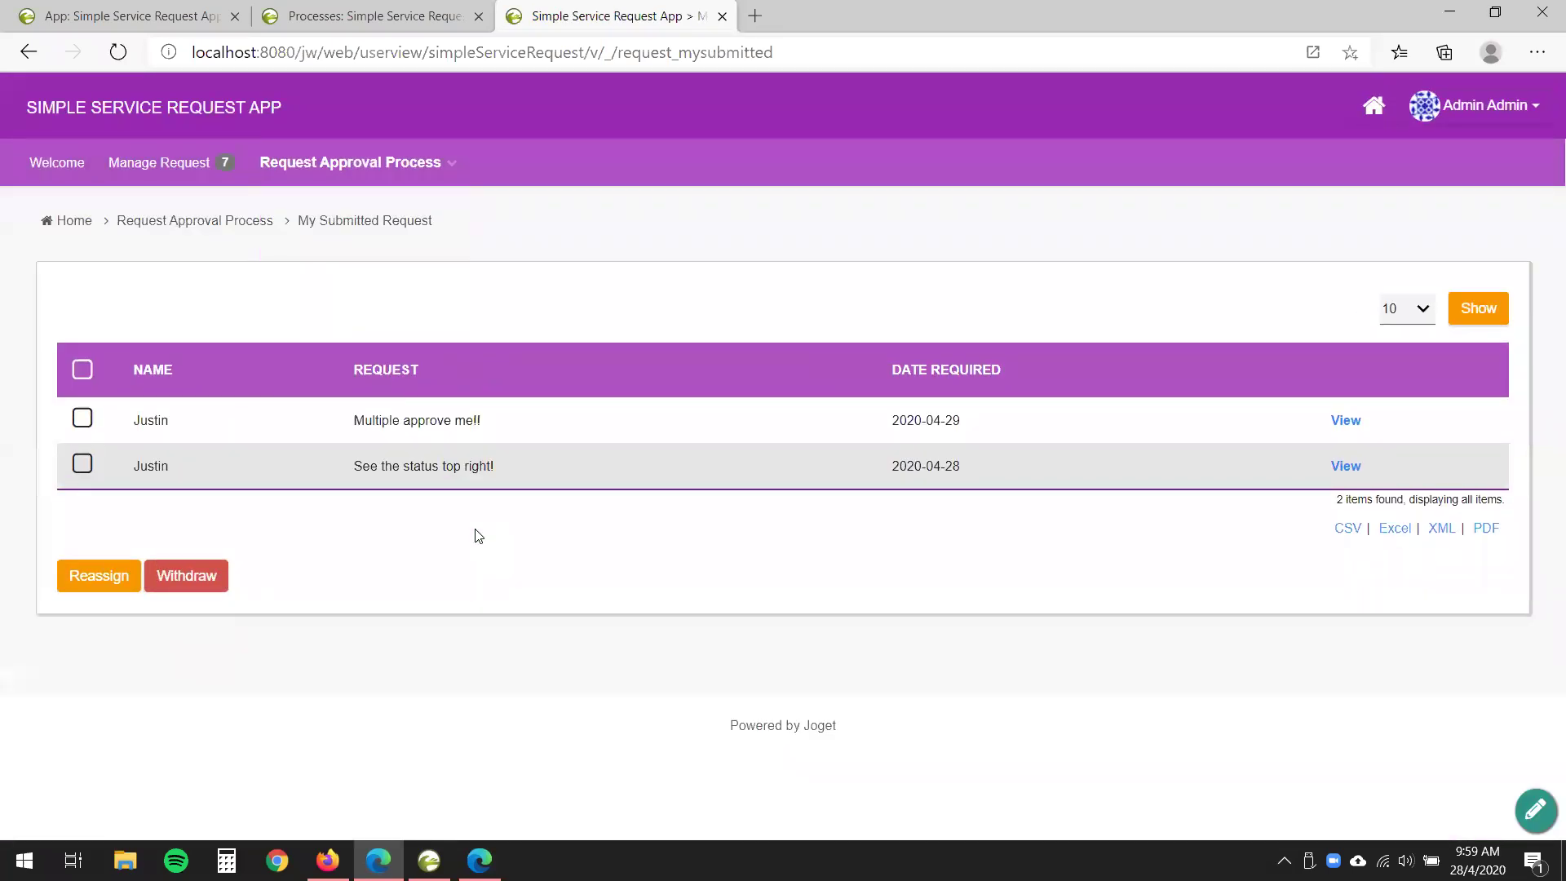
- Check the 'Multiple approve me!!' row, then bring the other browser's App Center forward
drag(349, 425, 544, 434)
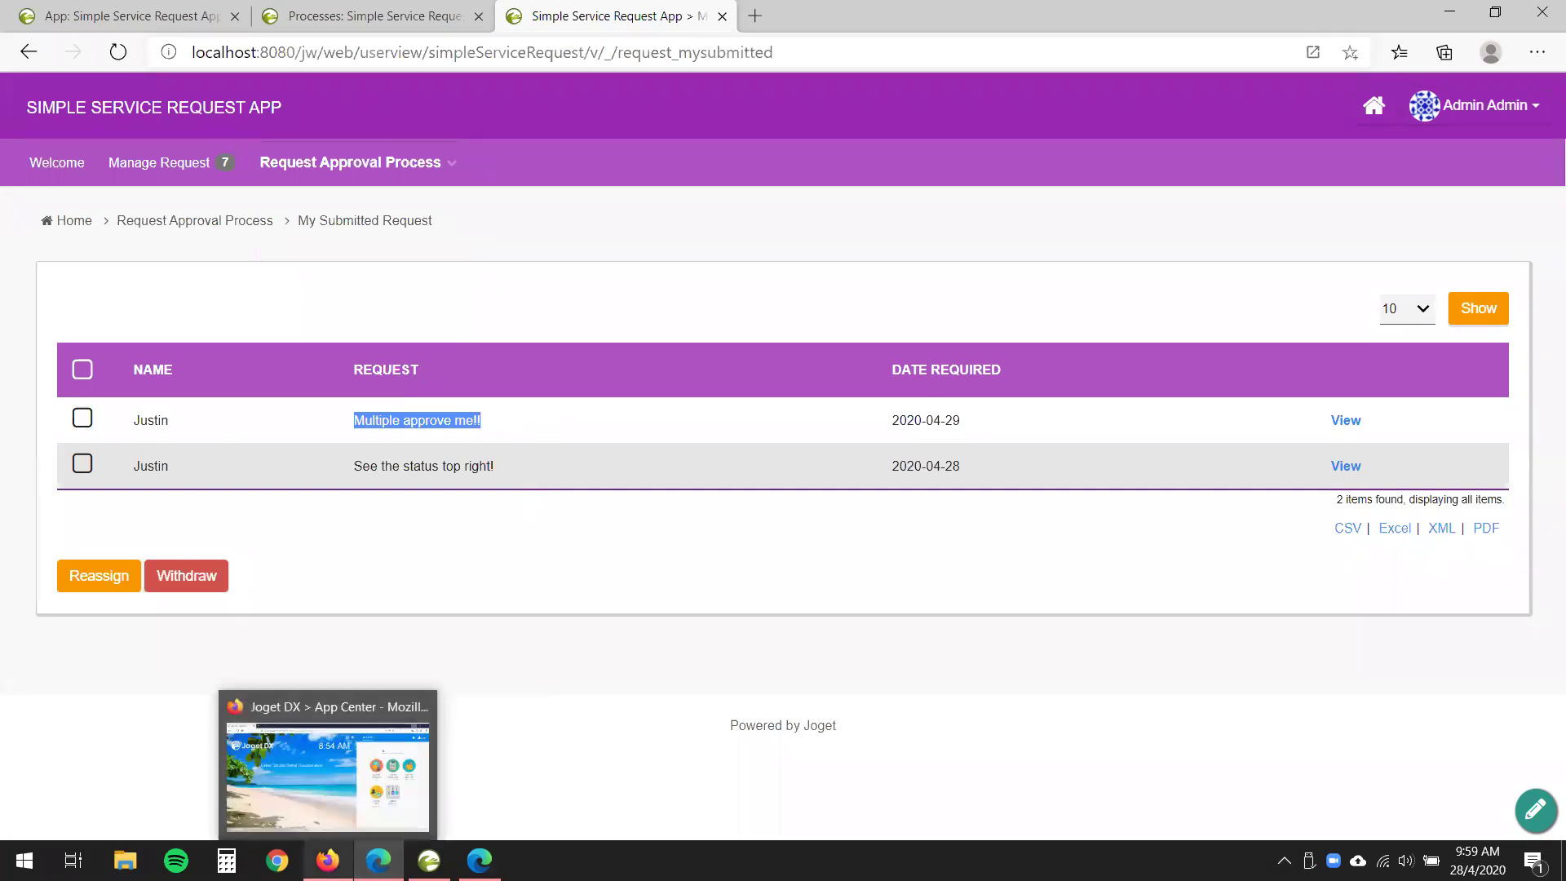
click(328, 860)
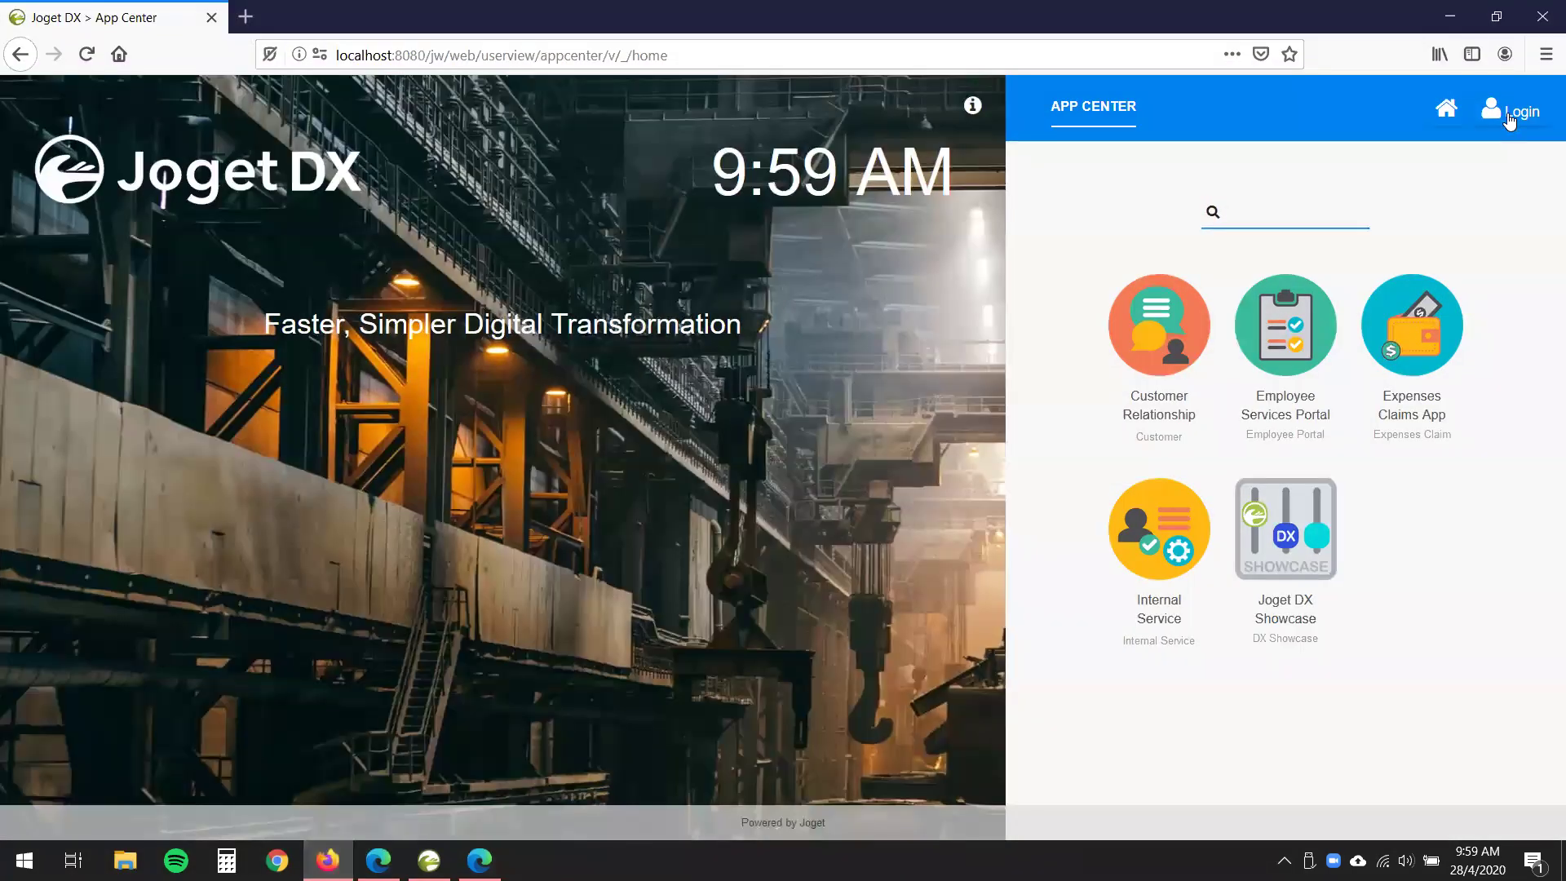
- Log in with the second approver's username and password and open the Simple Service Request App
click(1508, 118)
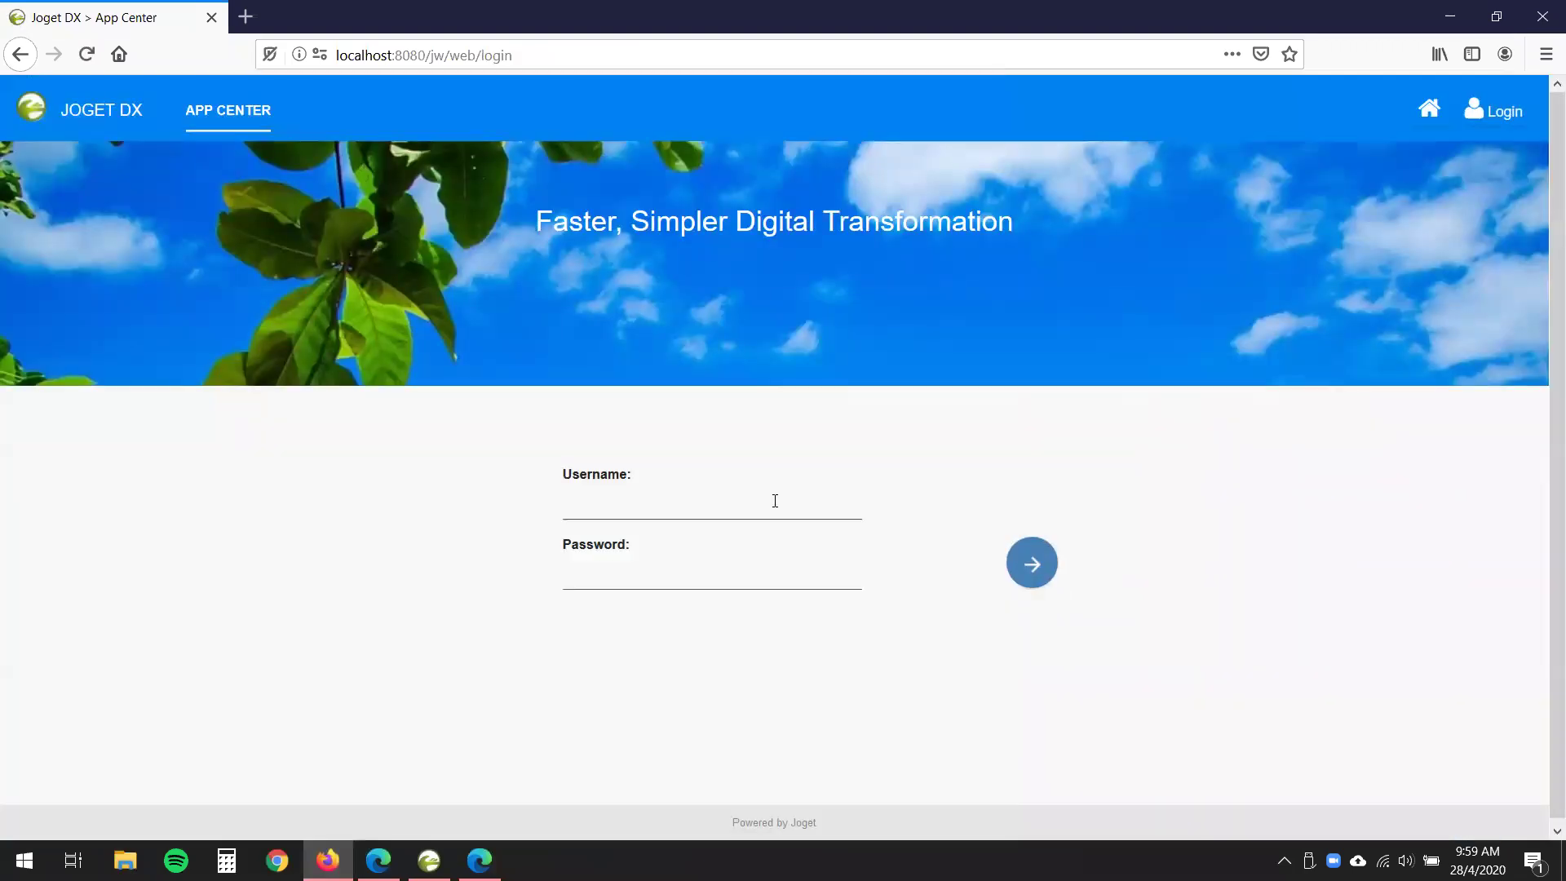
click(774, 501)
text(cat)
click(740, 576)
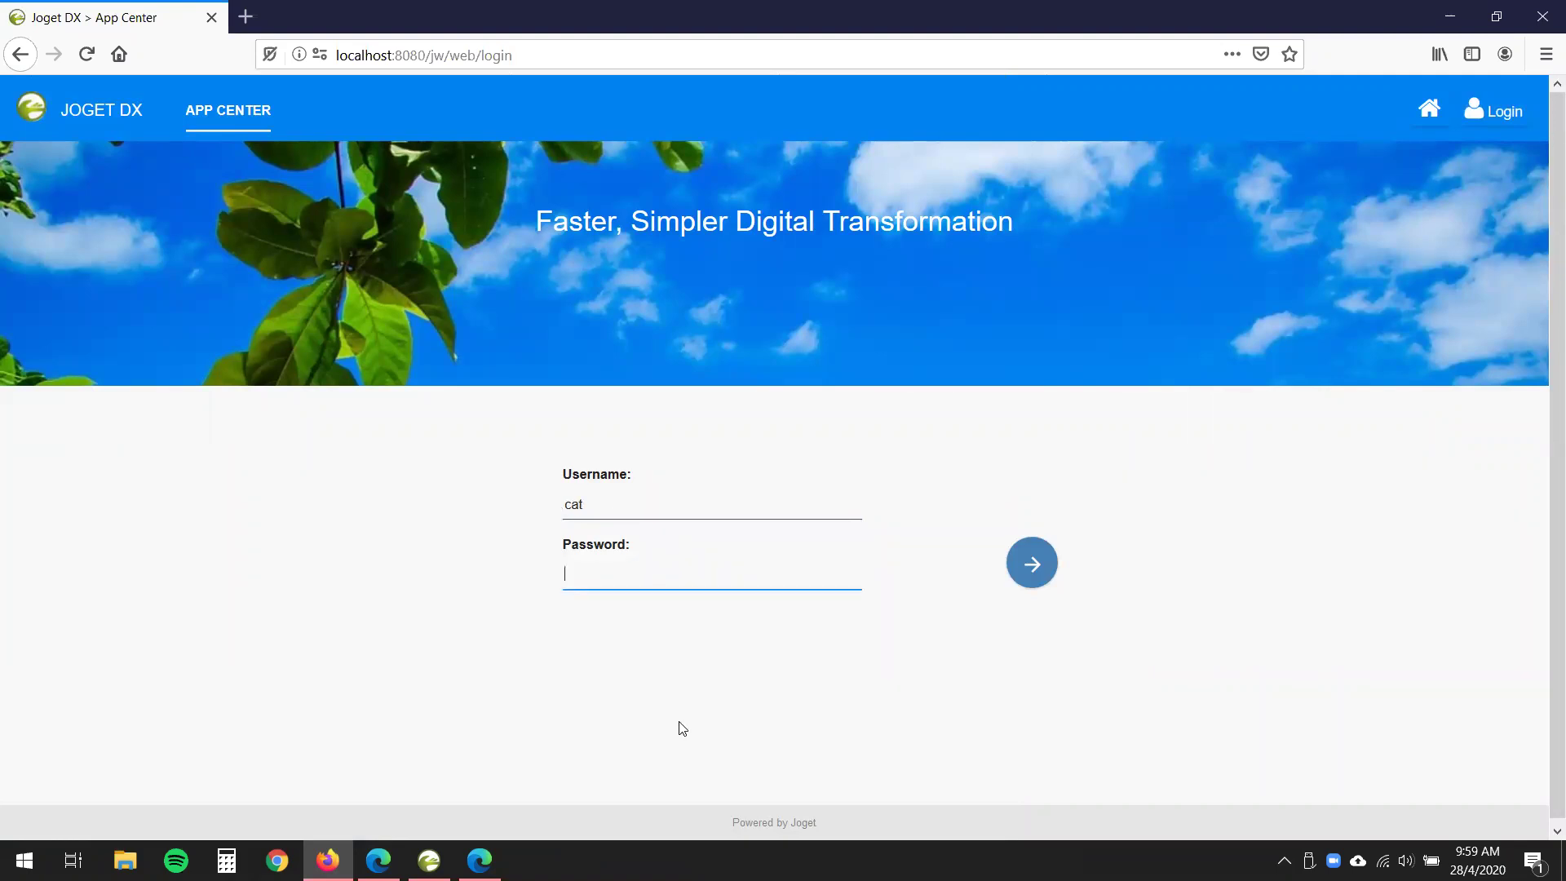
text(password)
click(1031, 562)
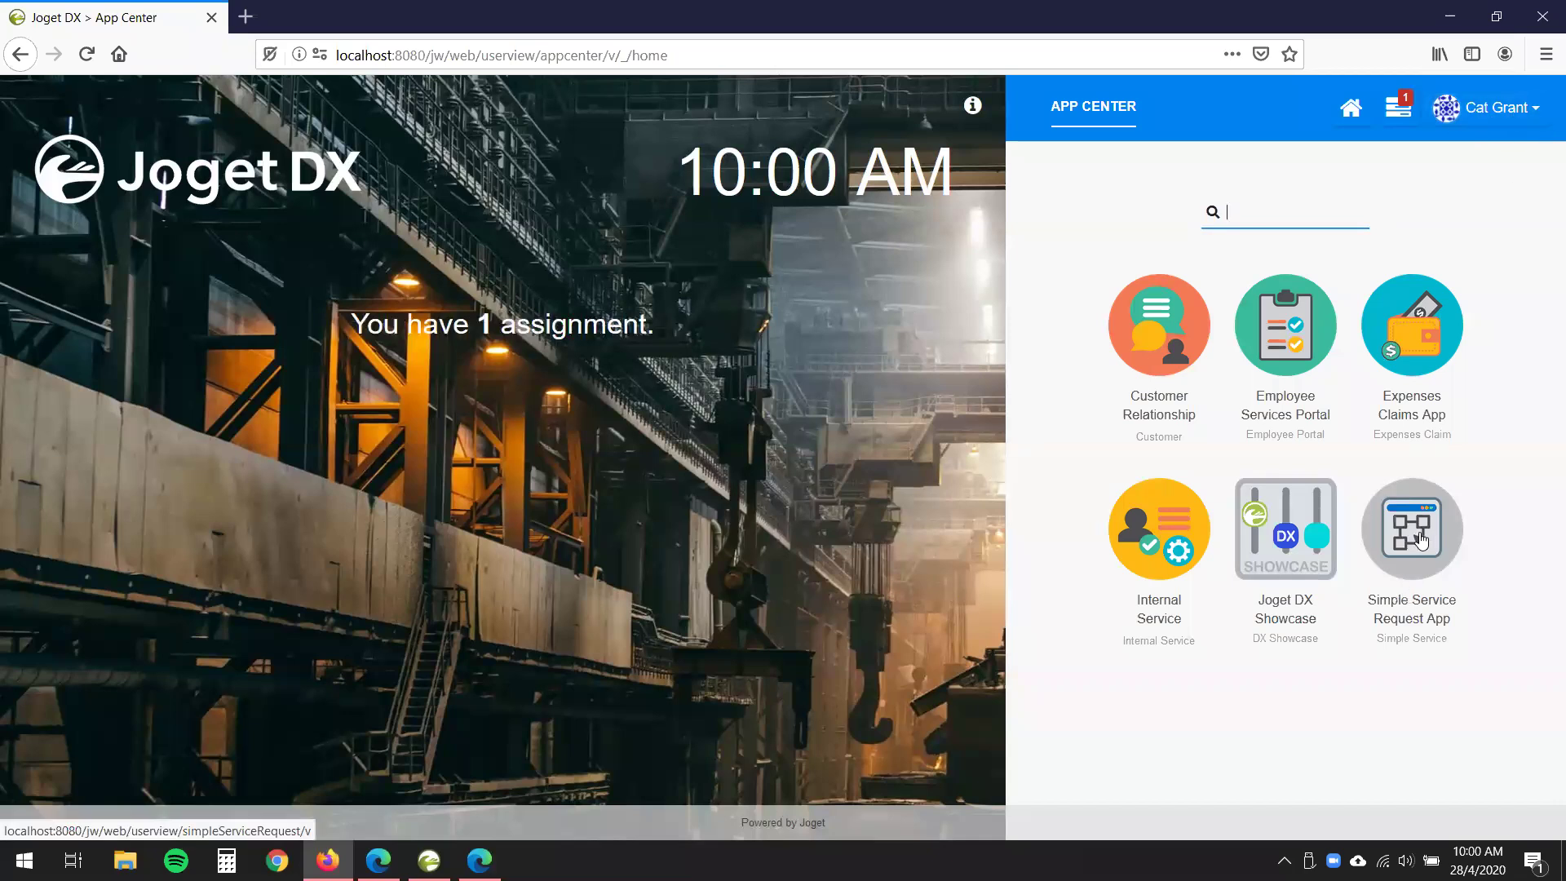
click(1421, 540)
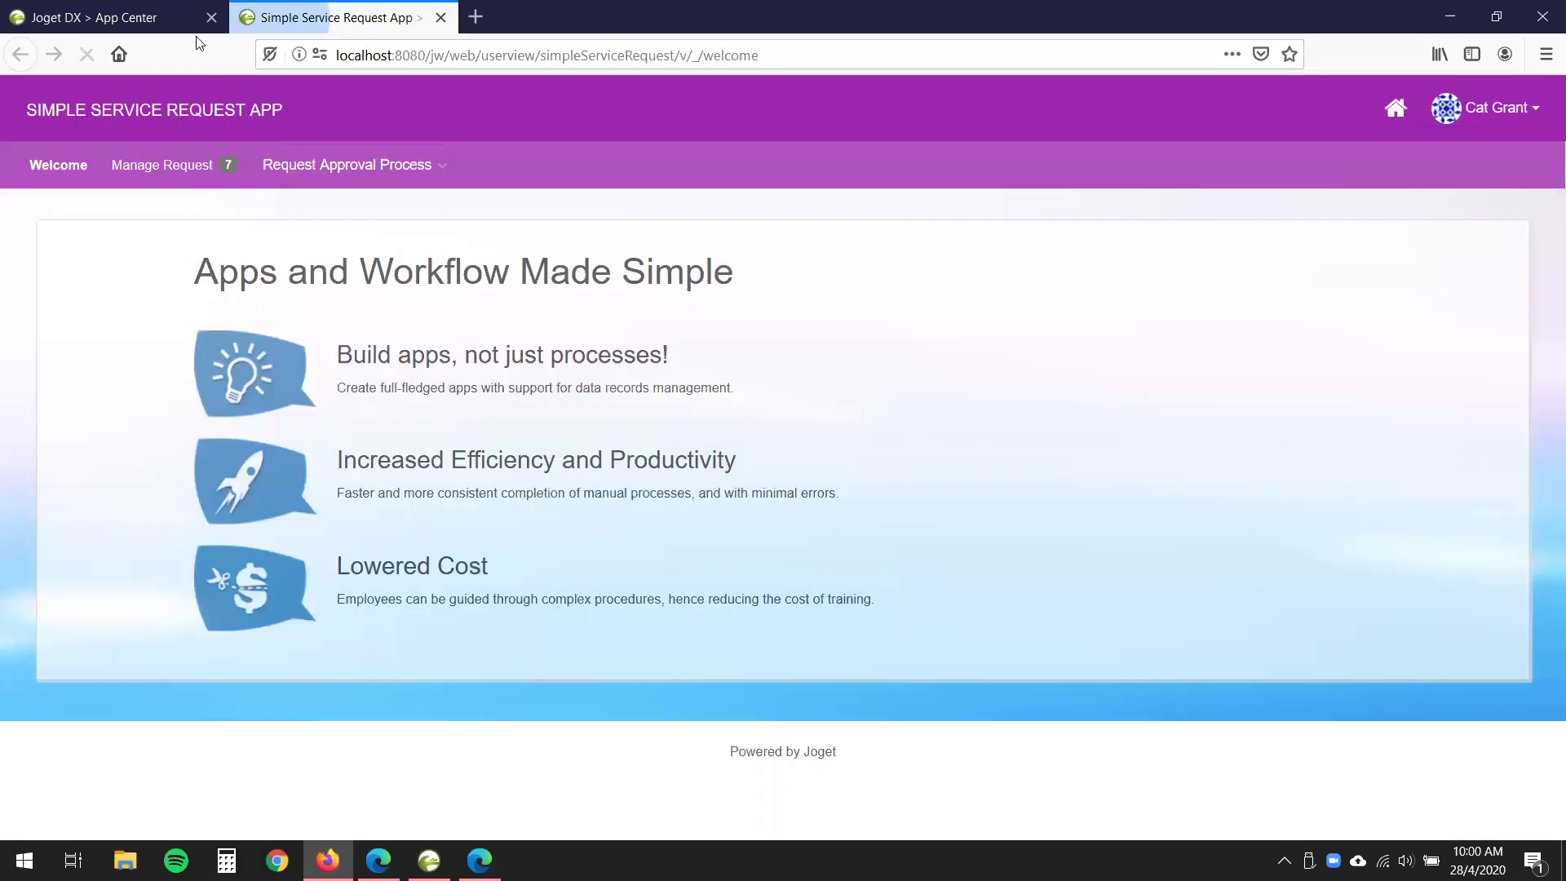
- Select 'Multiple approve me!!' in the second approver's Approval list and approve it
mouse_move(412, 165)
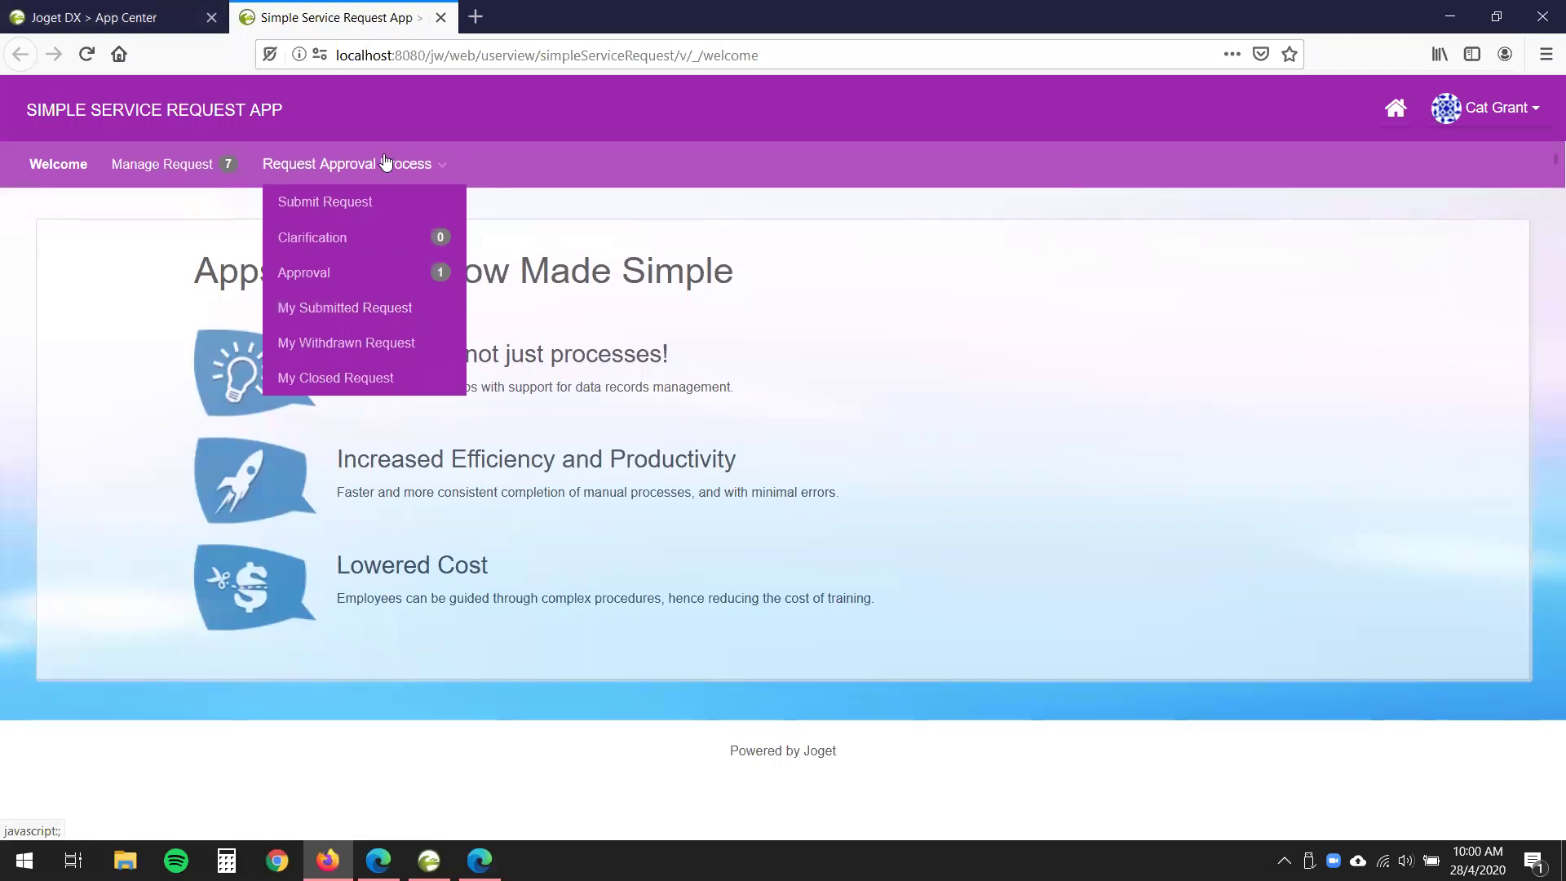
click(322, 276)
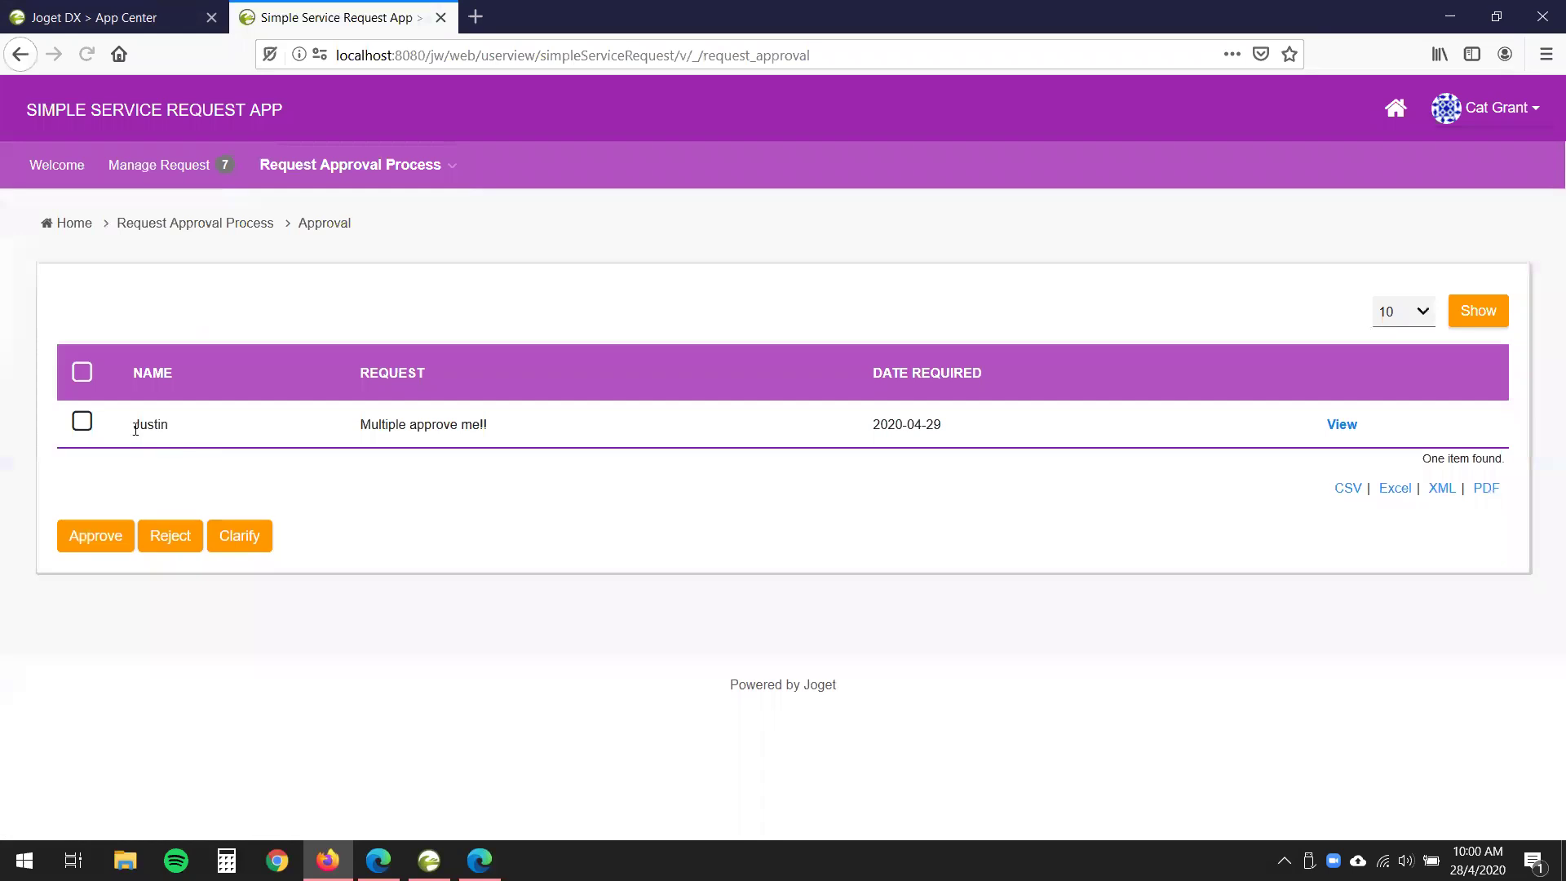
drag(332, 424, 548, 449)
click(548, 449)
click(81, 424)
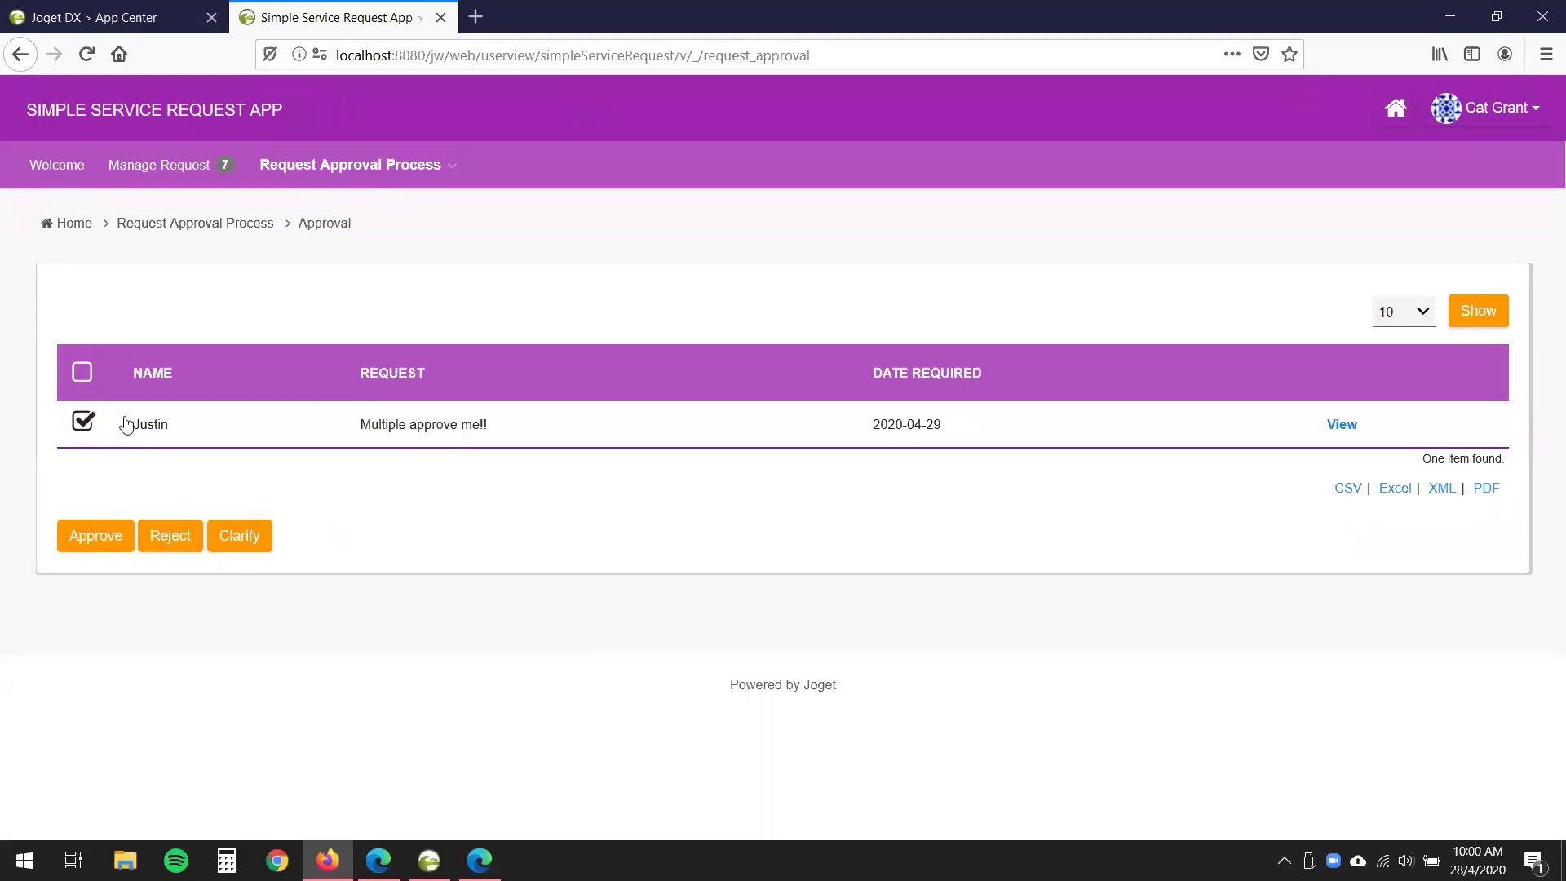
click(75, 547)
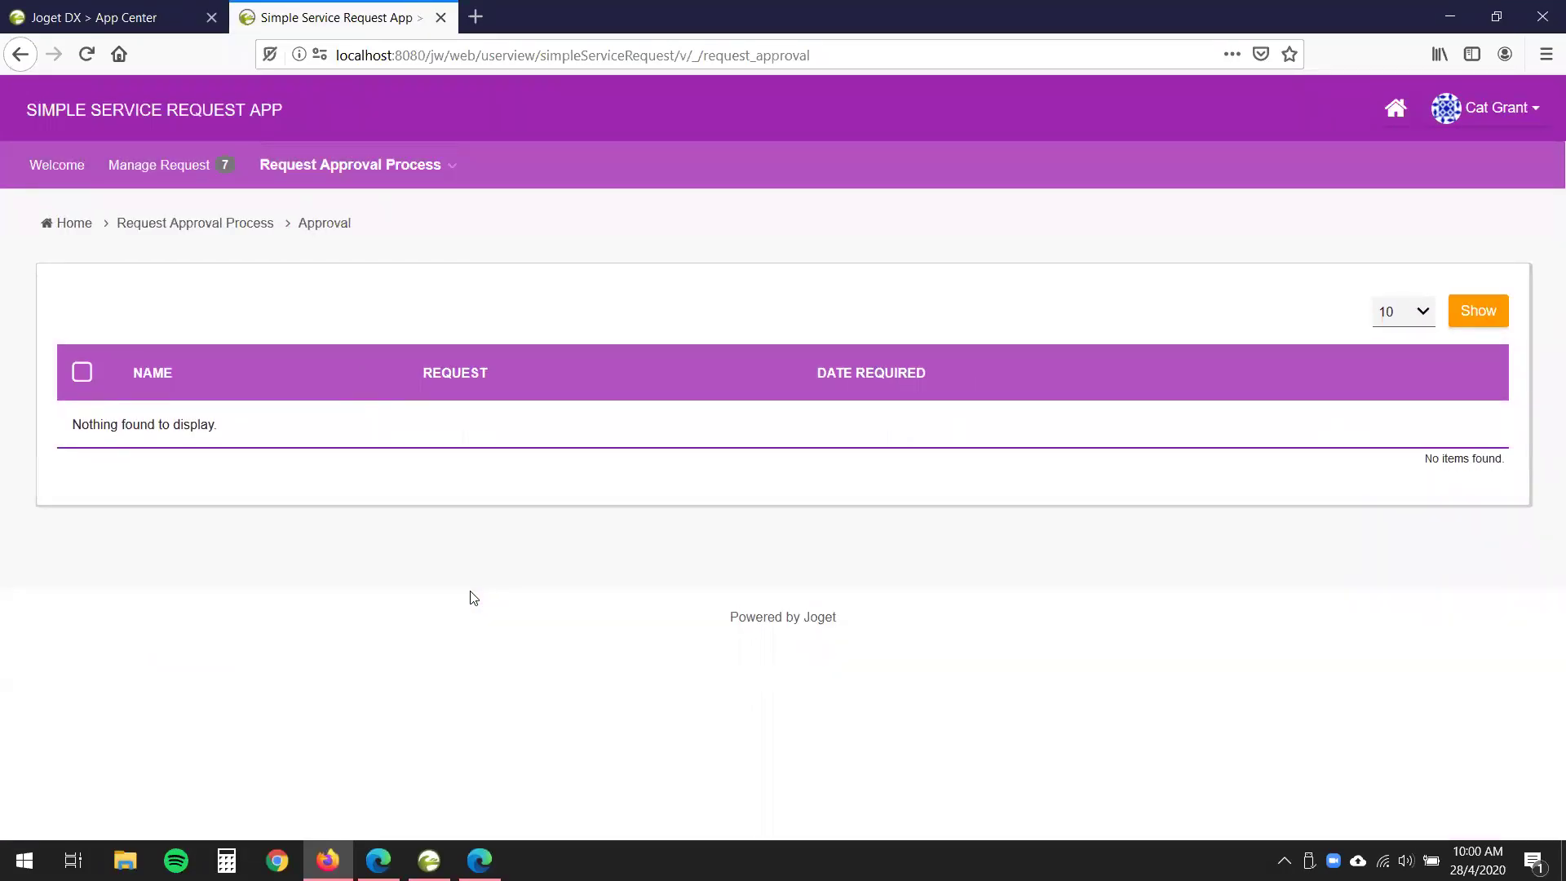
- Return to the admin's browser window
mouse_move(379, 858)
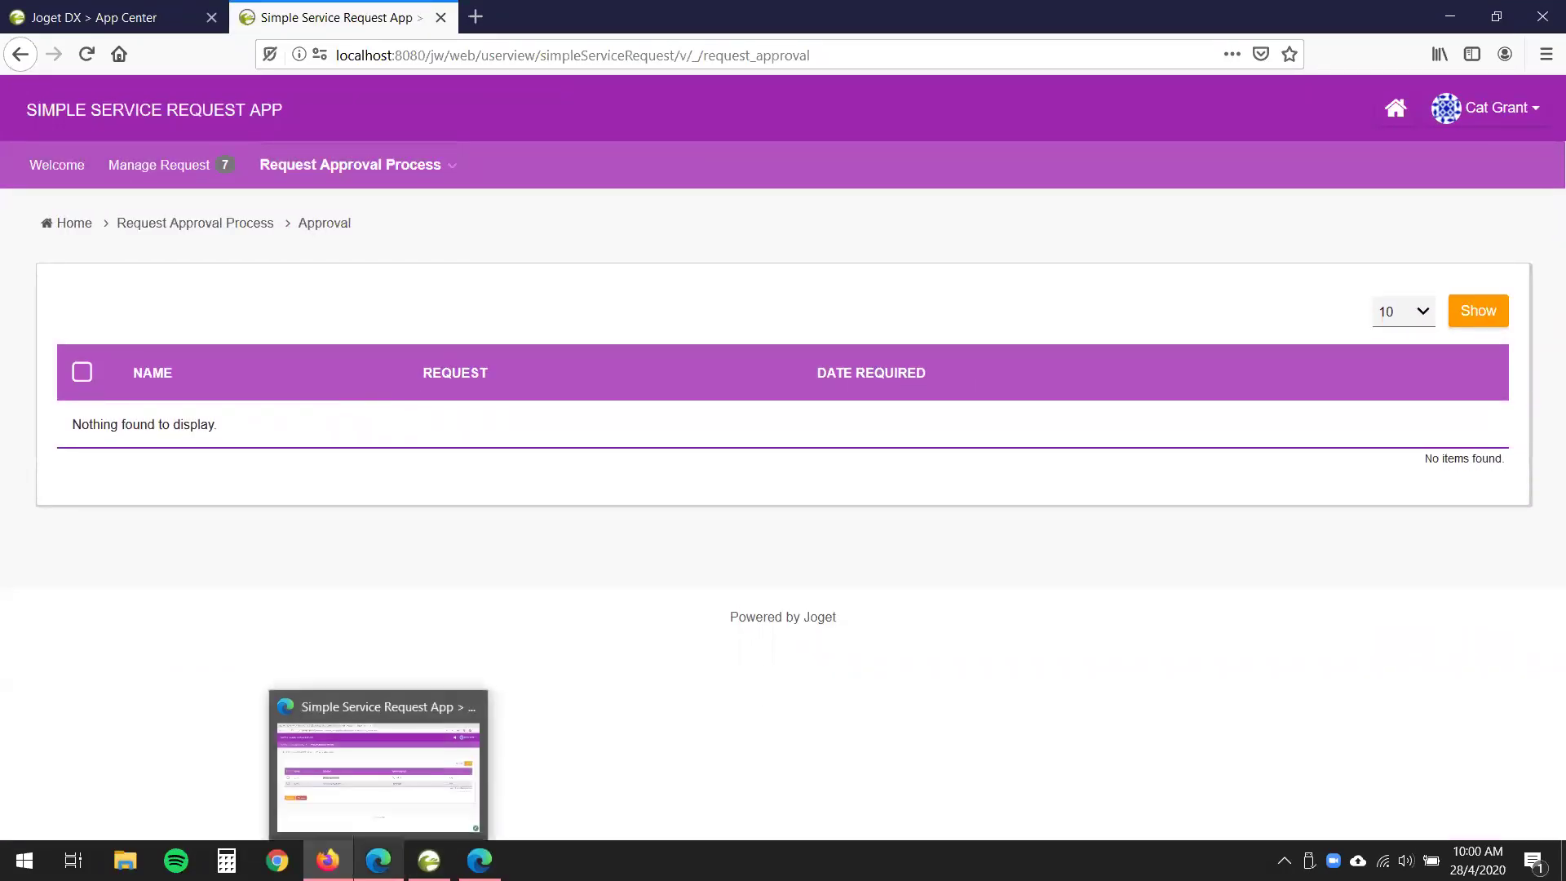
click(379, 758)
click(641, 500)
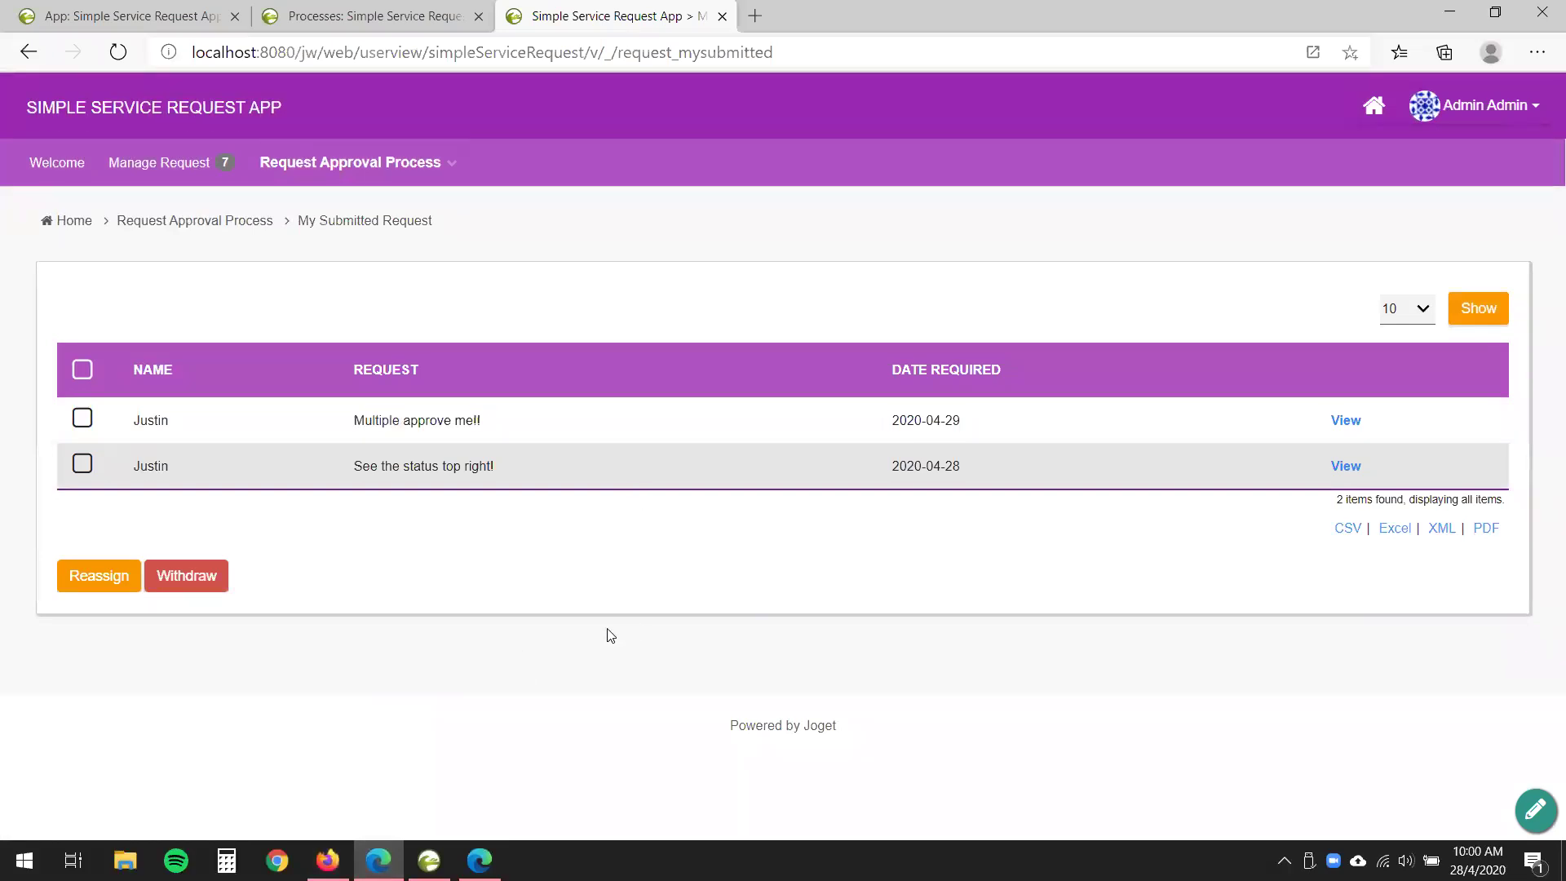
- Reload and view 'Multiple approve me!!' in My Closed Request
click(120, 54)
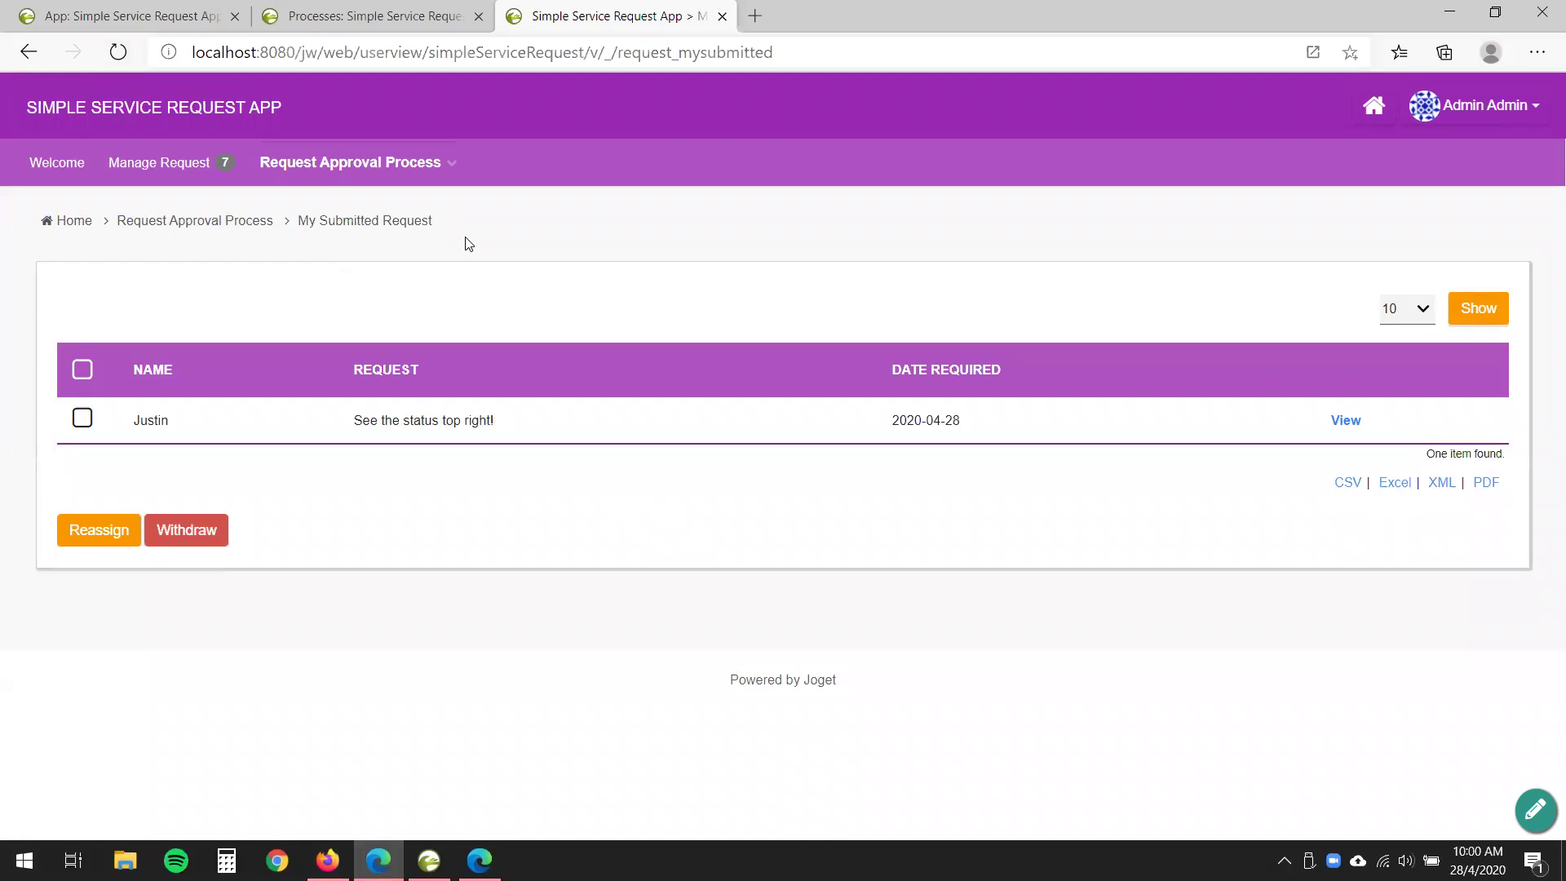
click(440, 168)
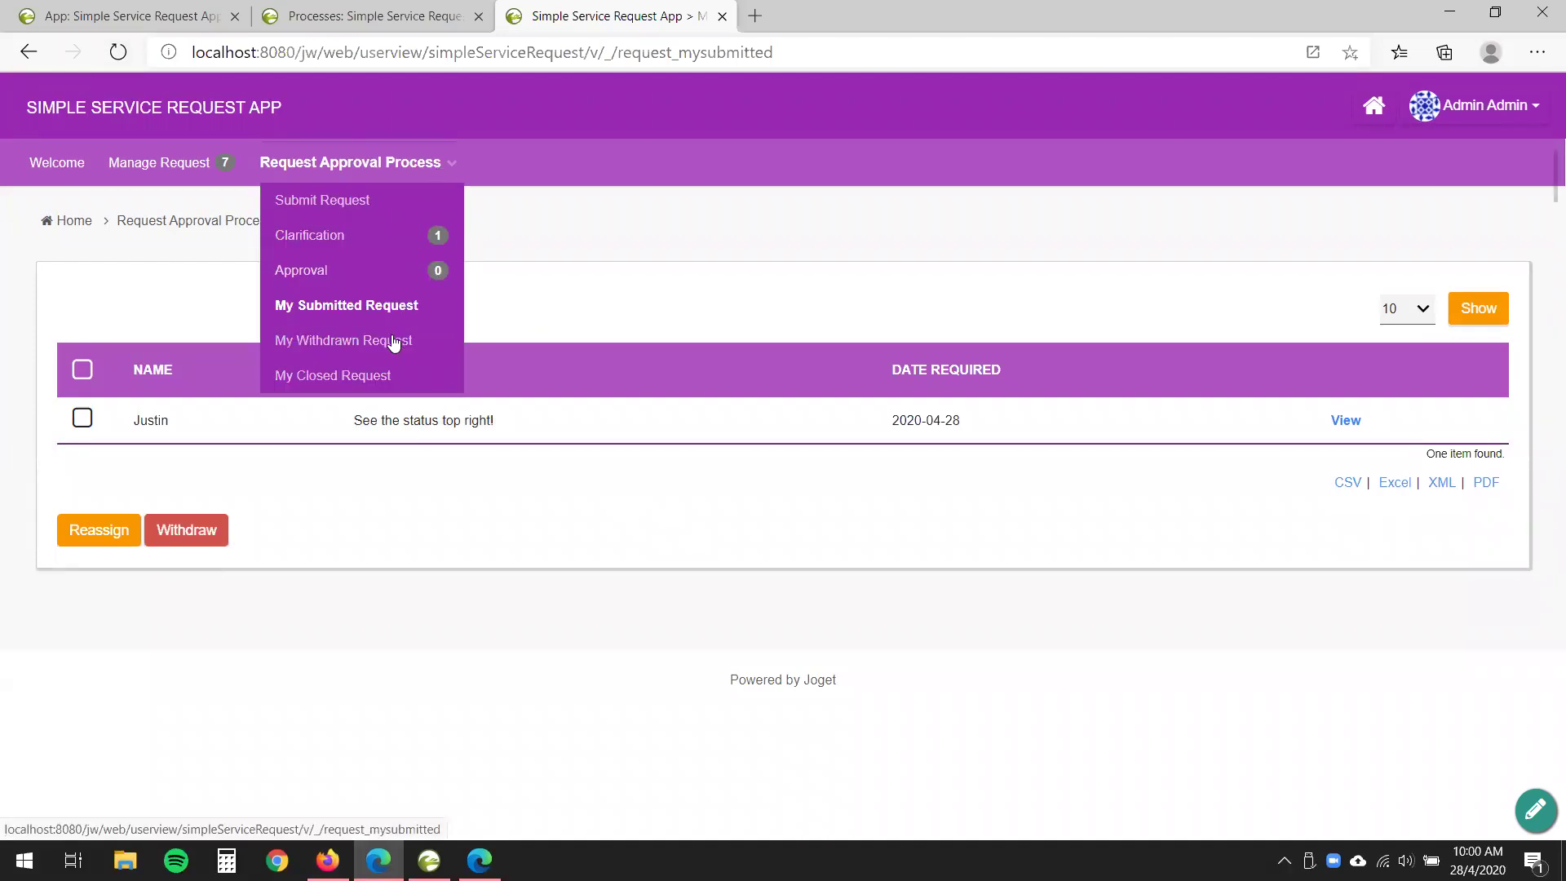
click(364, 377)
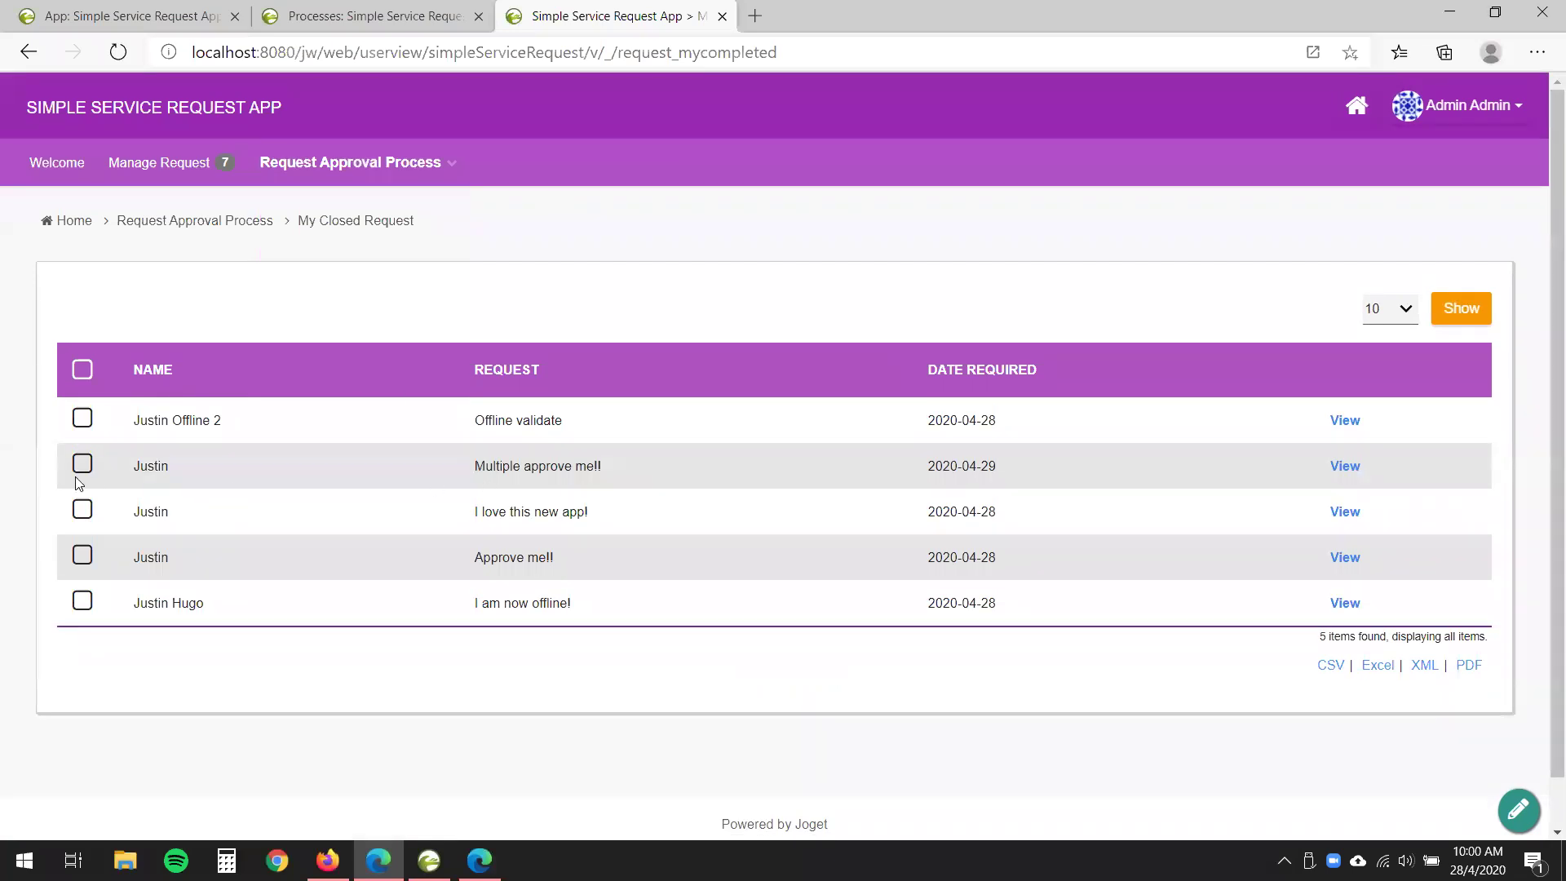
click(82, 463)
click(1345, 467)
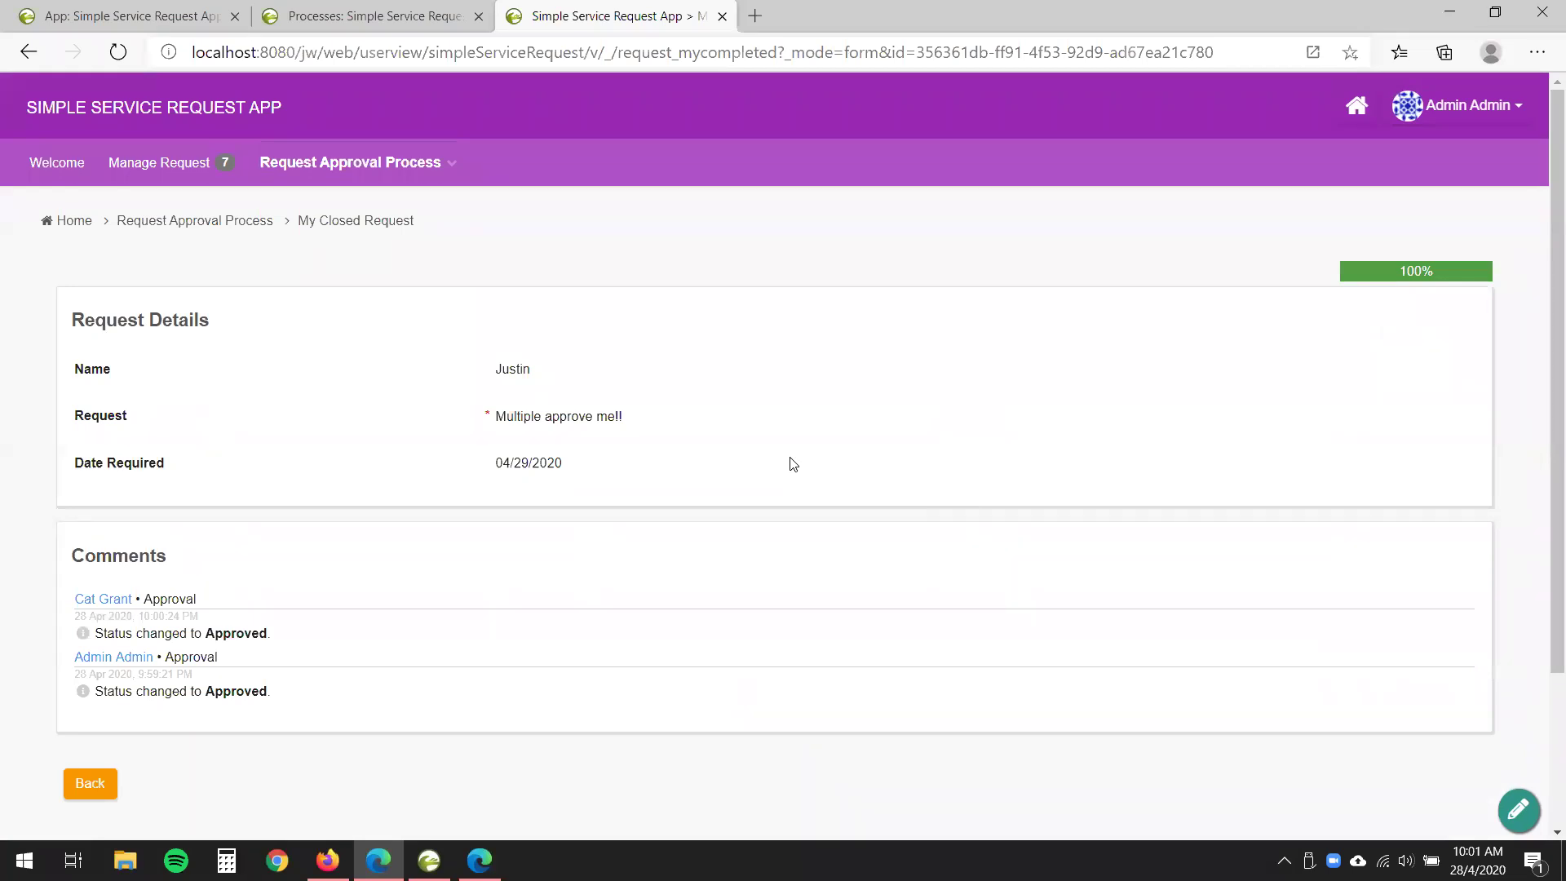
- In the Process Mapper, open the Approval activity's More Settings form configuration
click(369, 18)
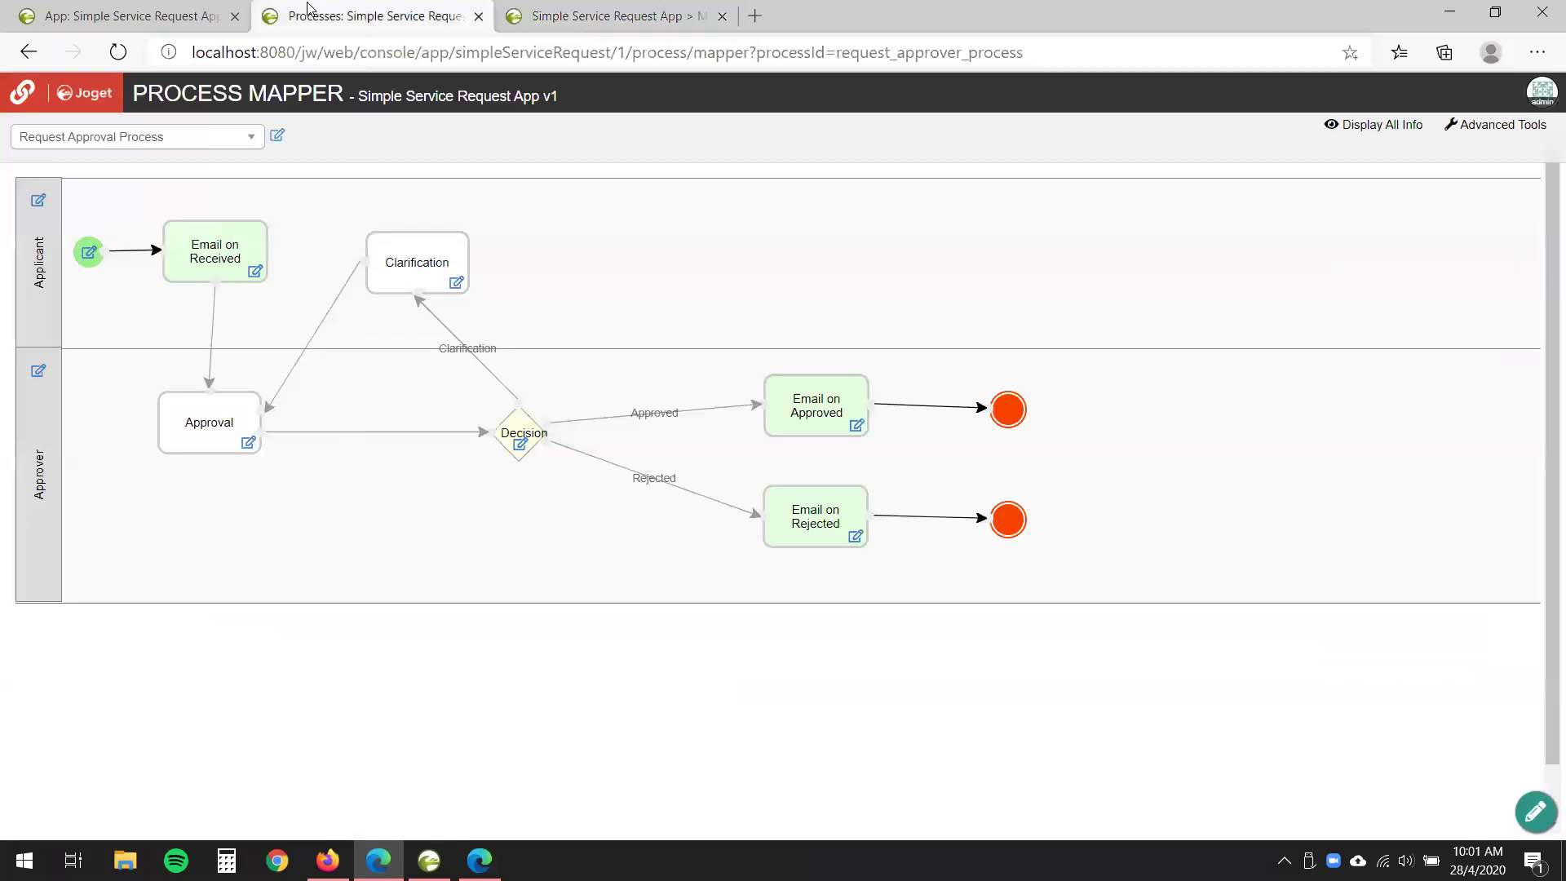
click(248, 442)
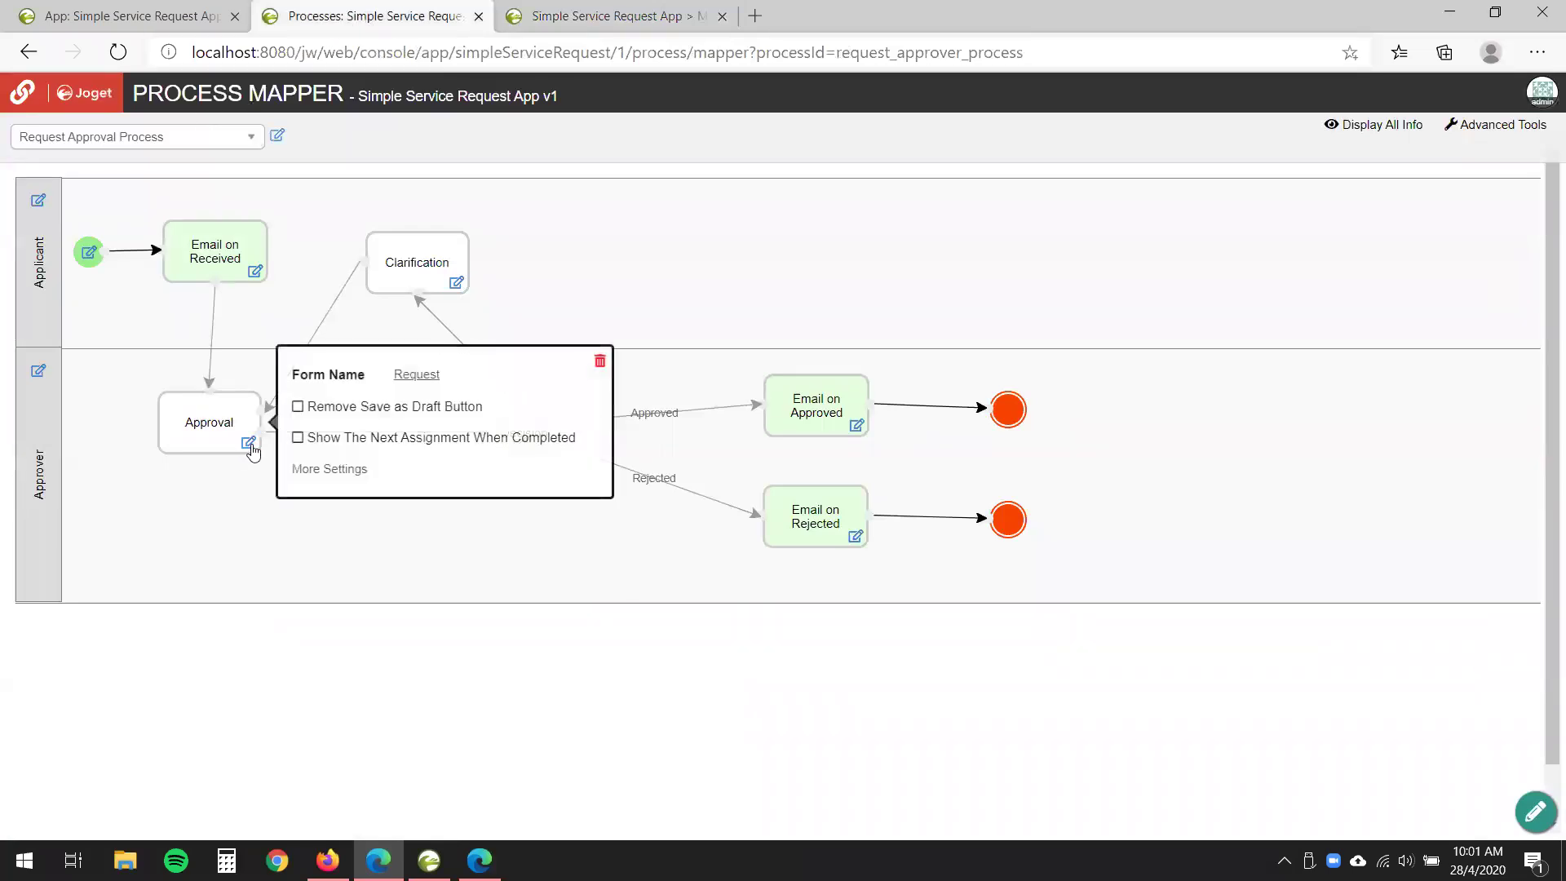
click(351, 468)
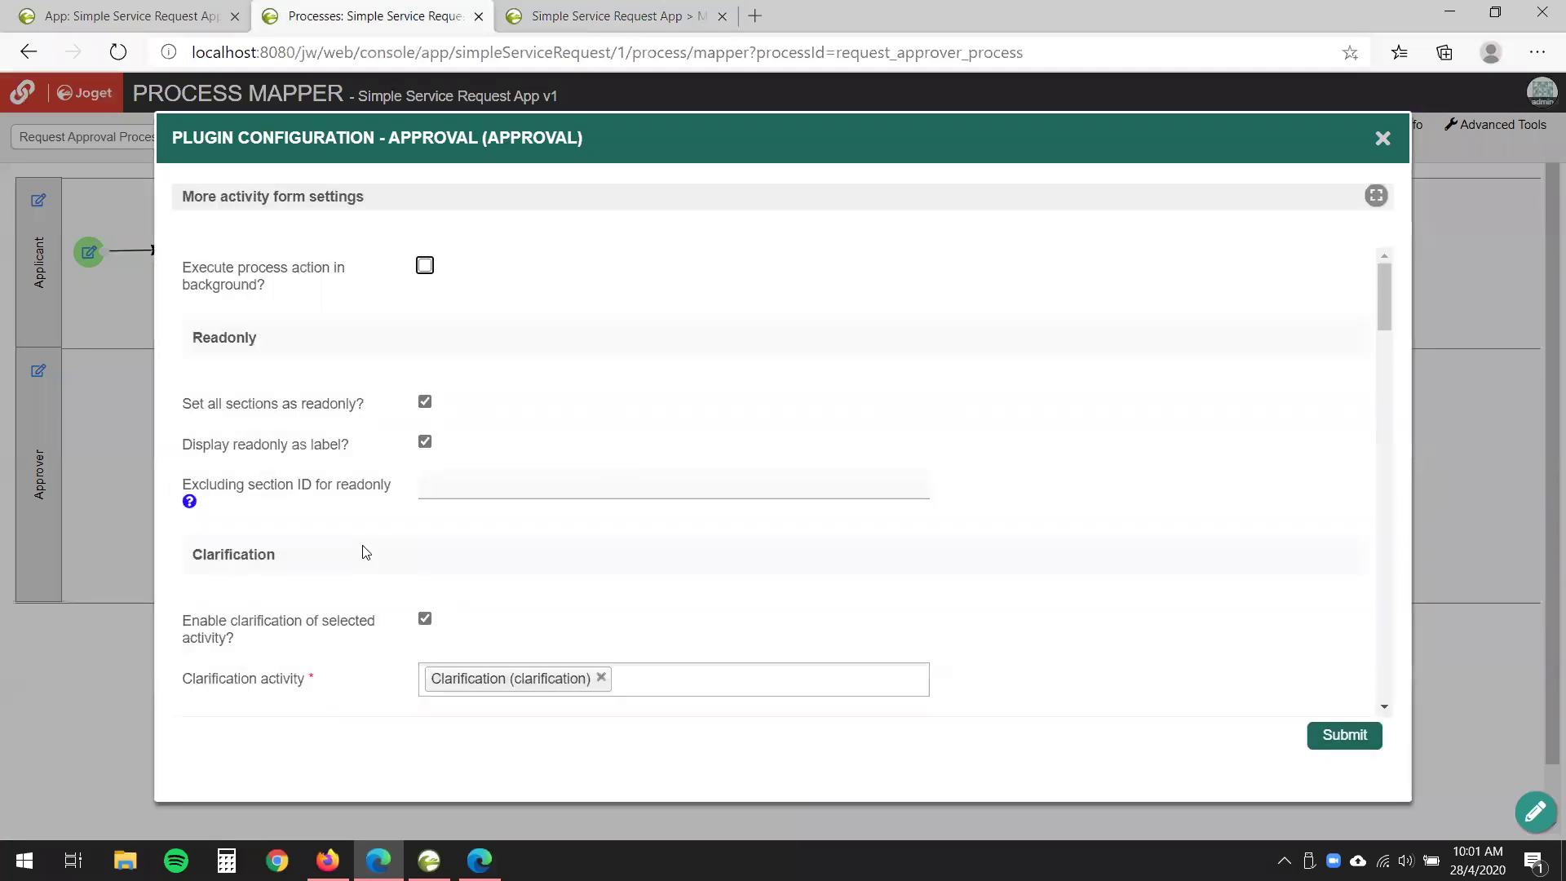
- Scroll to the Approval section and review the available Multi approval modes
scroll(363, 551, down, 3)
scroll(363, 552, down, 6)
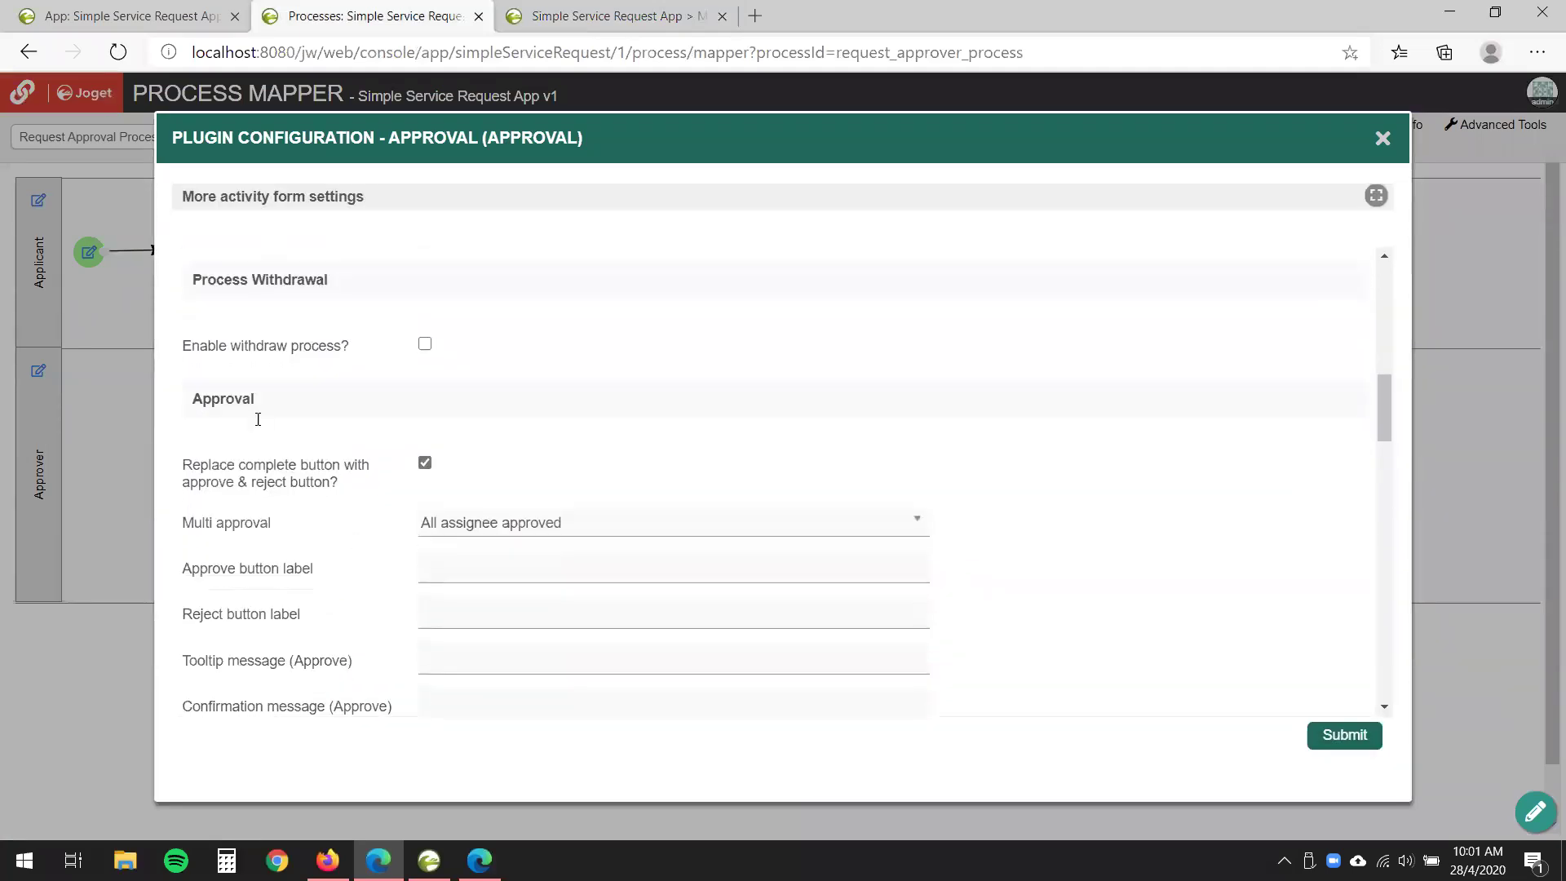
double_click(193, 399)
click(433, 406)
scroll(1112, 475, down, 1)
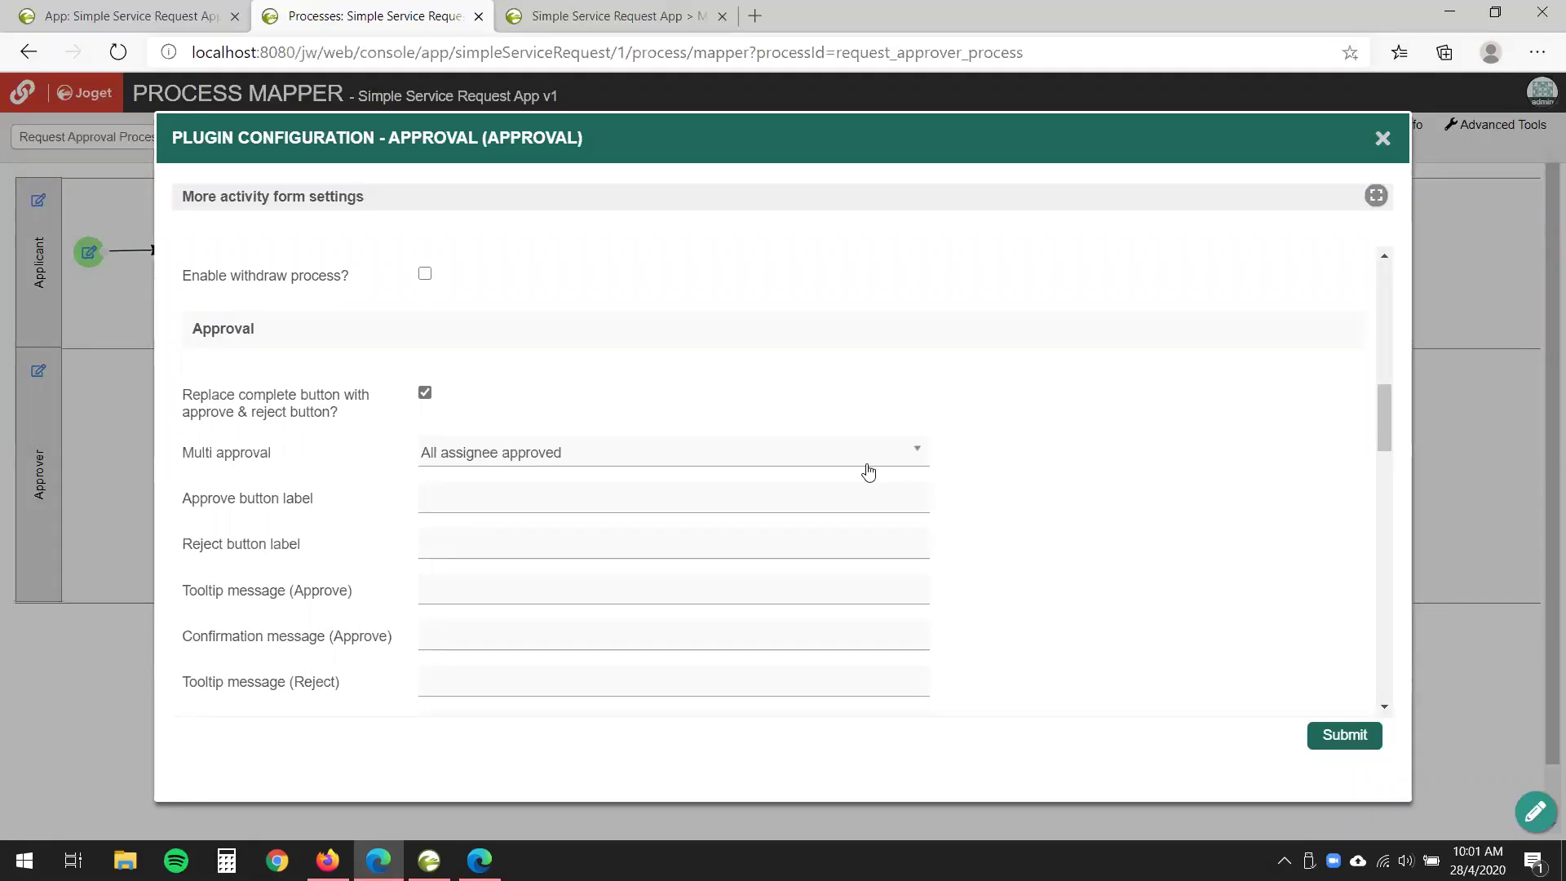
click(804, 463)
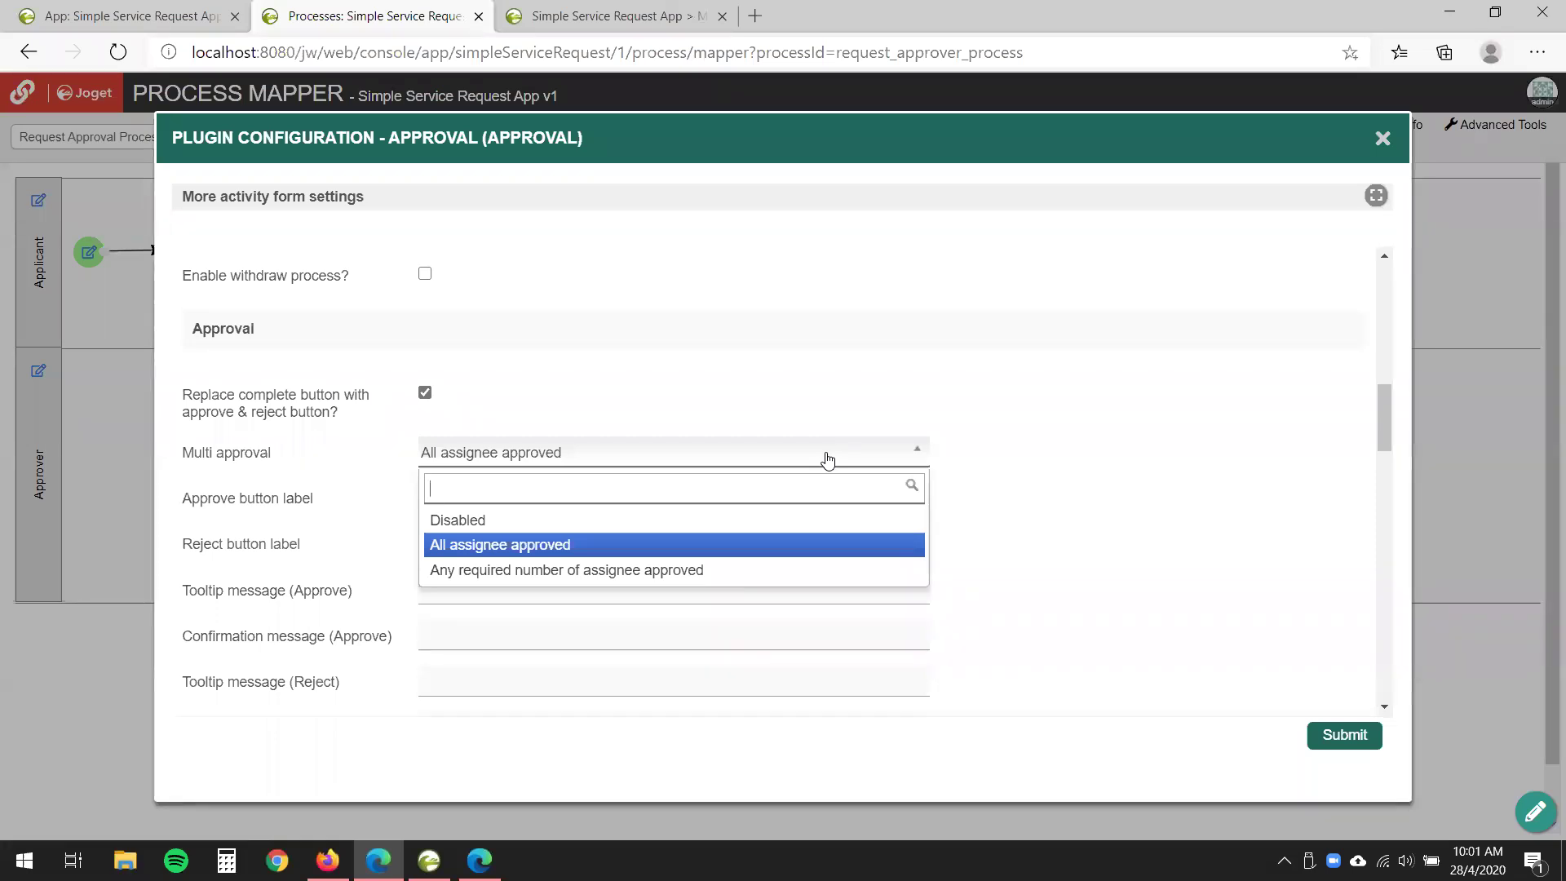
click(827, 459)
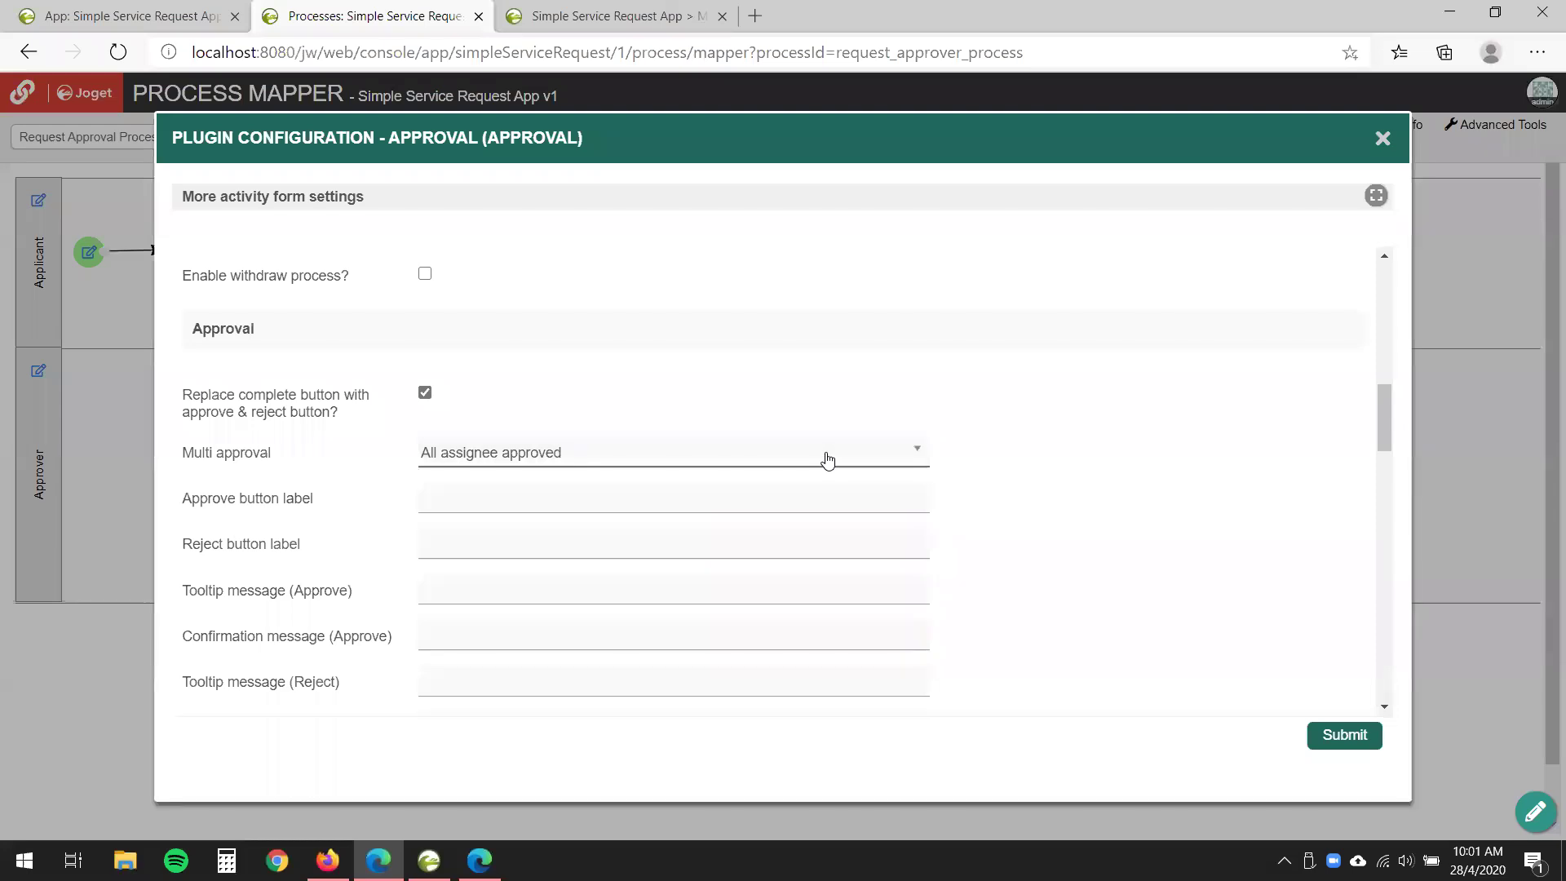
click(827, 459)
click(825, 457)
drag(187, 454, 346, 453)
click(319, 456)
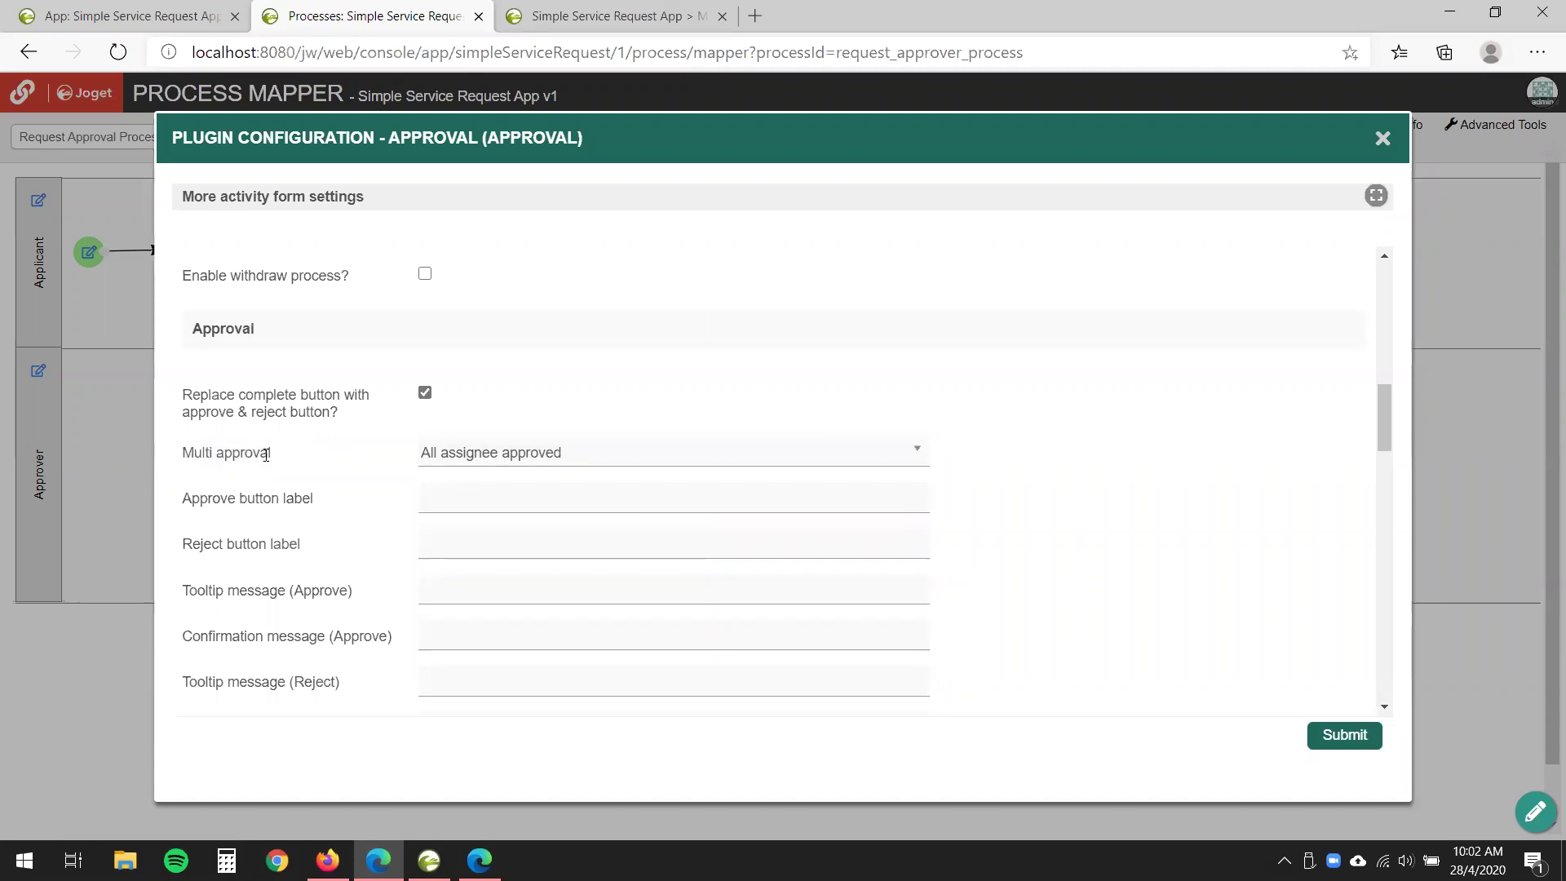
- Try 'Any required number of assignee approved' and continue-on-rejection, then close unsaved and return to the request
click(606, 453)
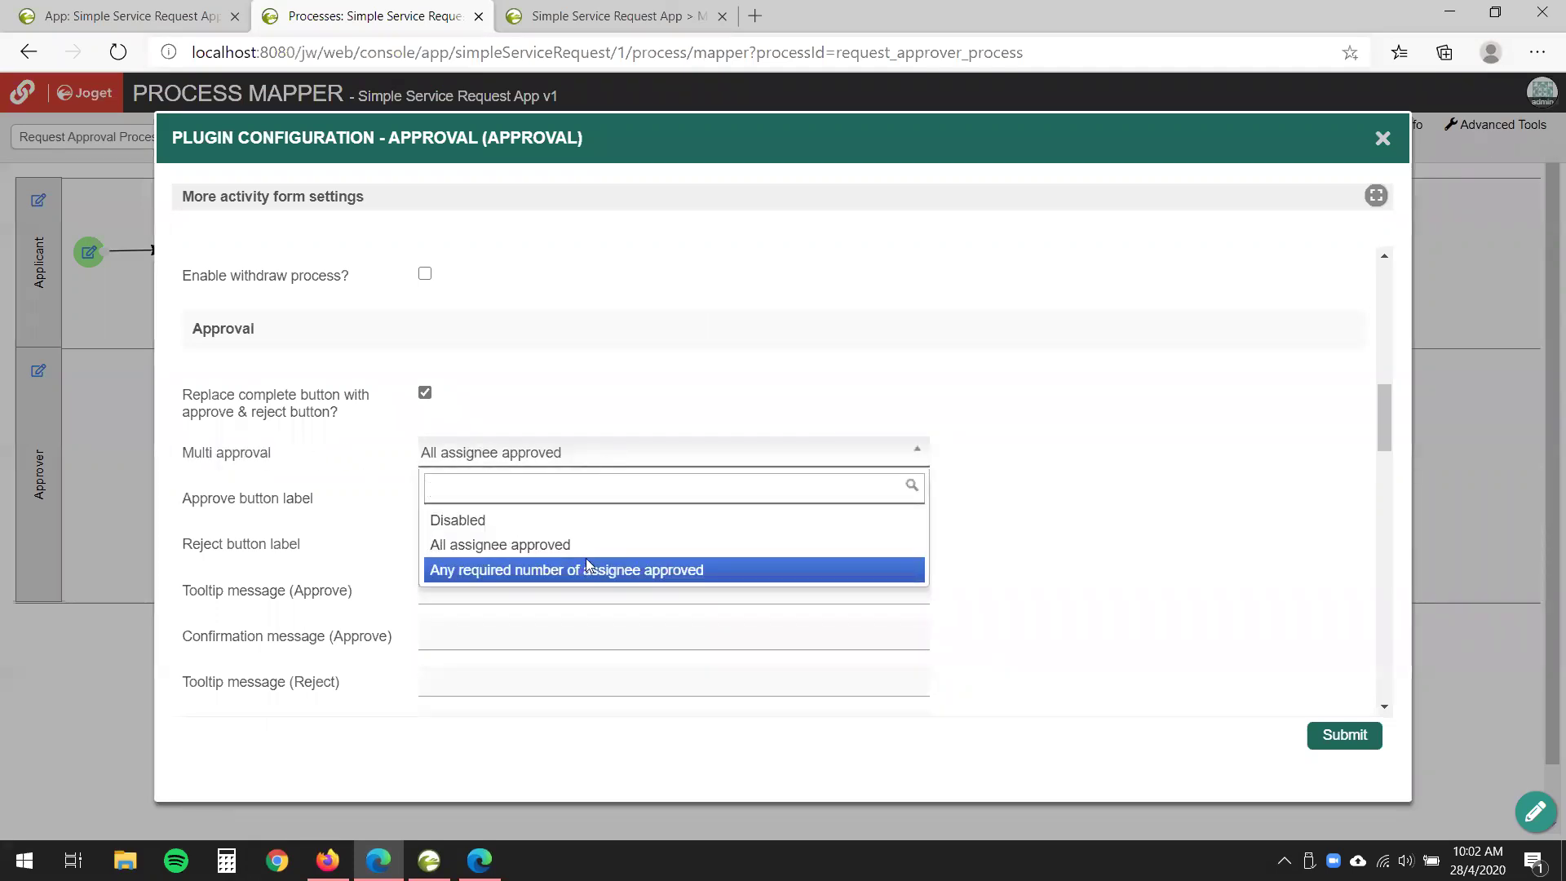
click(587, 569)
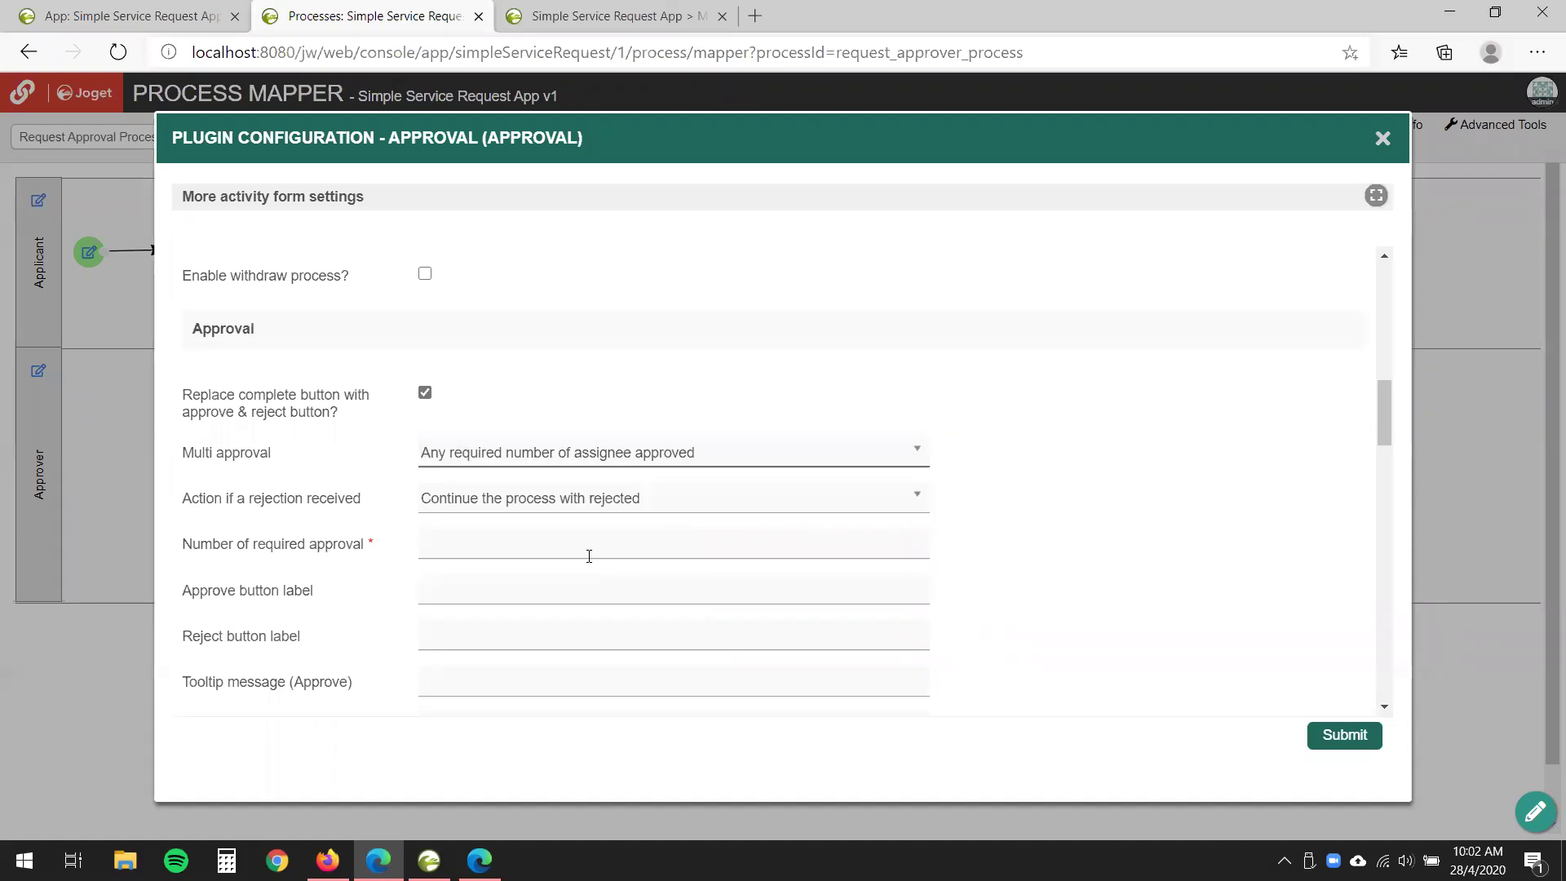
scroll(489, 518, down, 1)
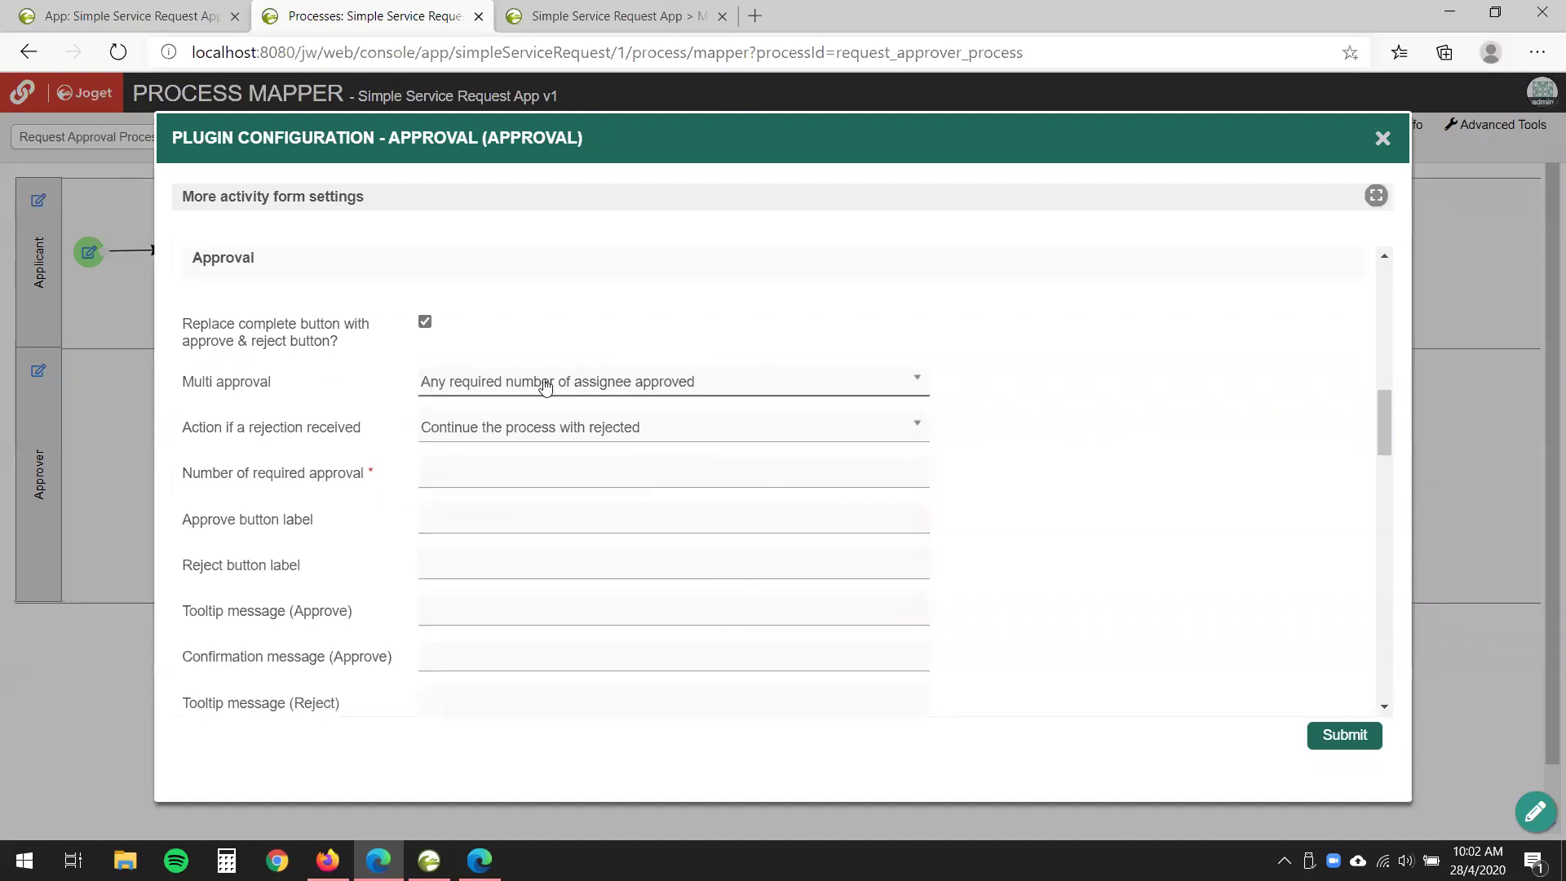
click(770, 478)
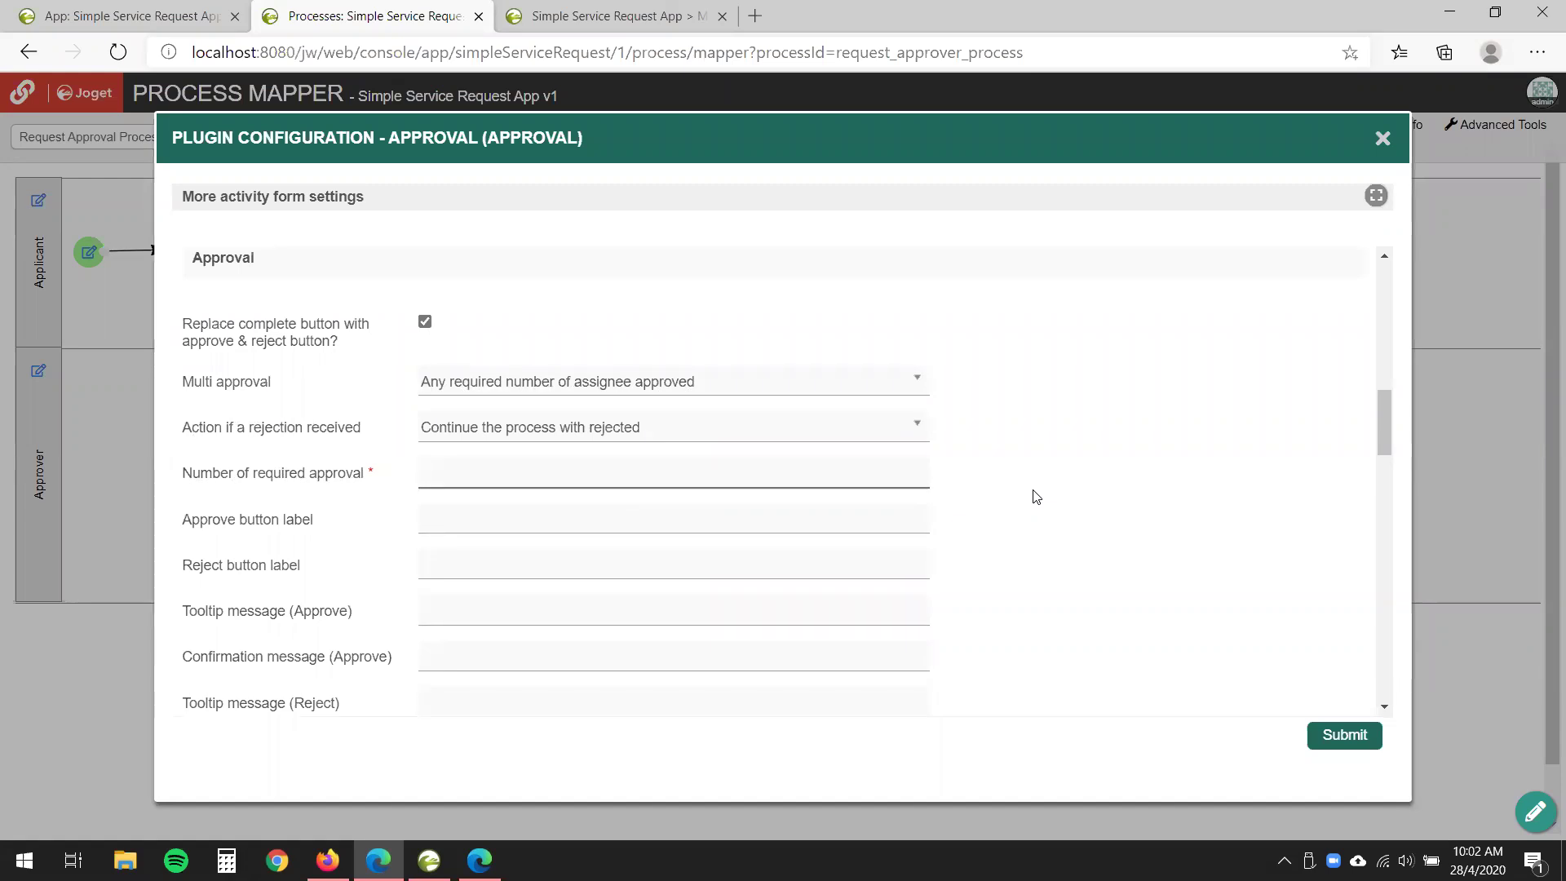
click(798, 441)
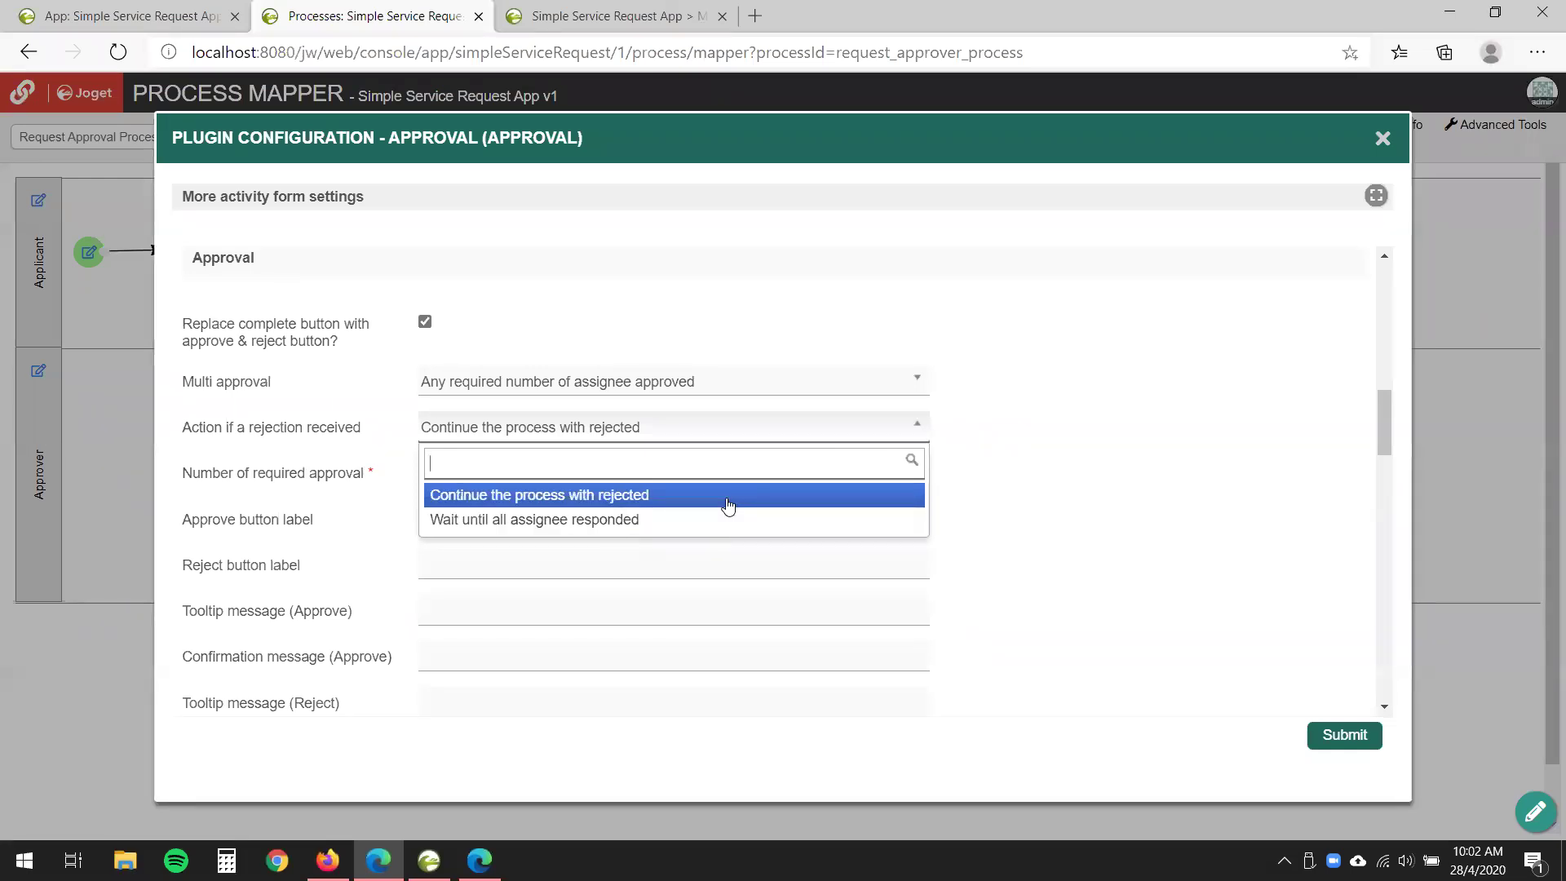
click(843, 500)
key(Tab)
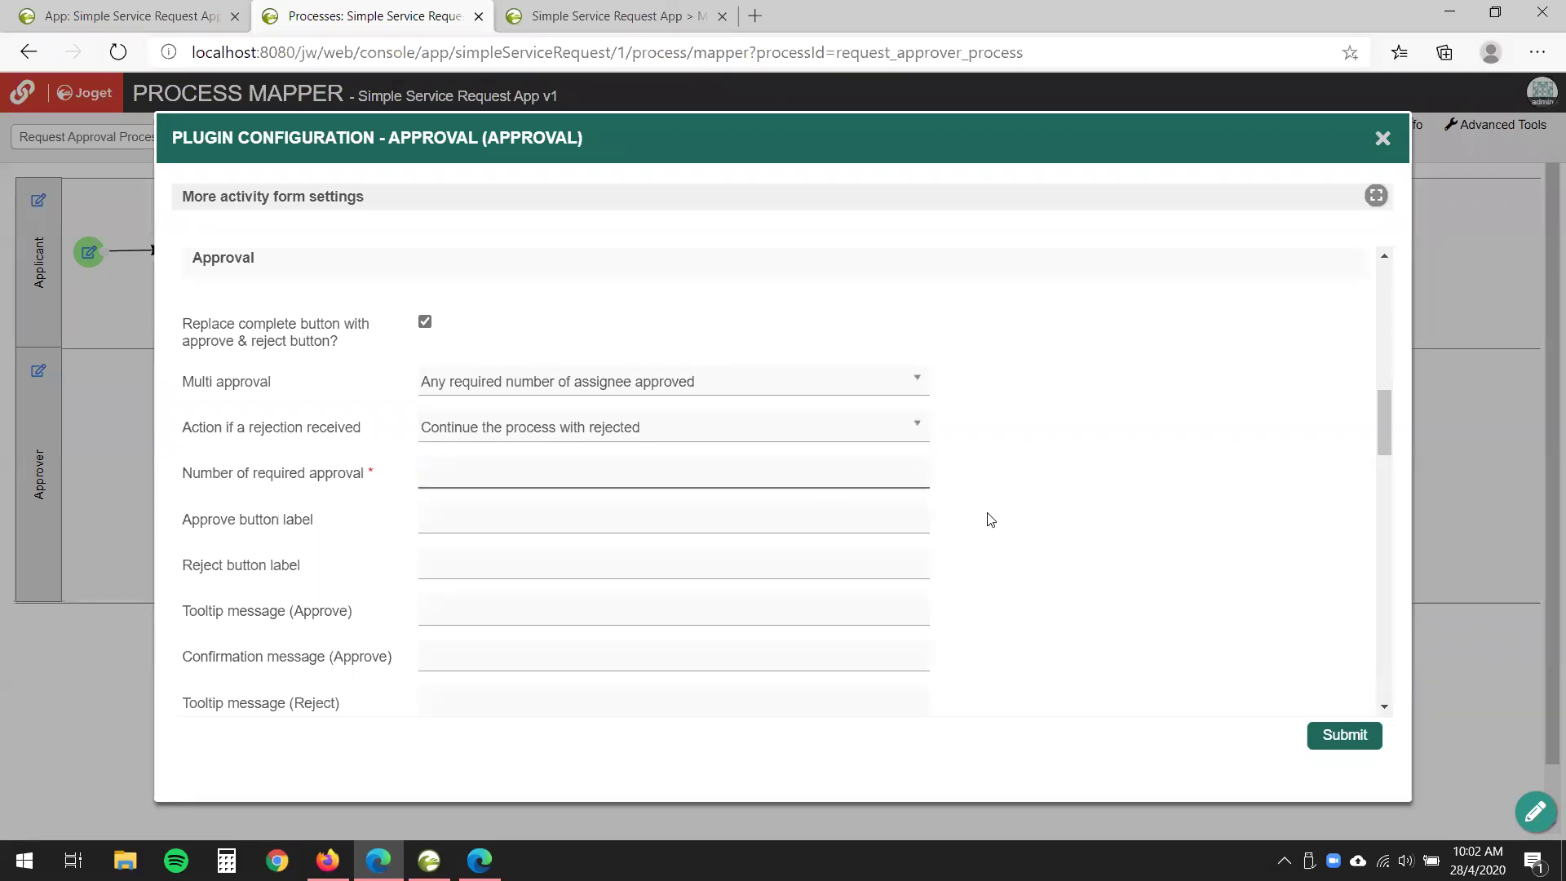
click(1383, 141)
click(608, 16)
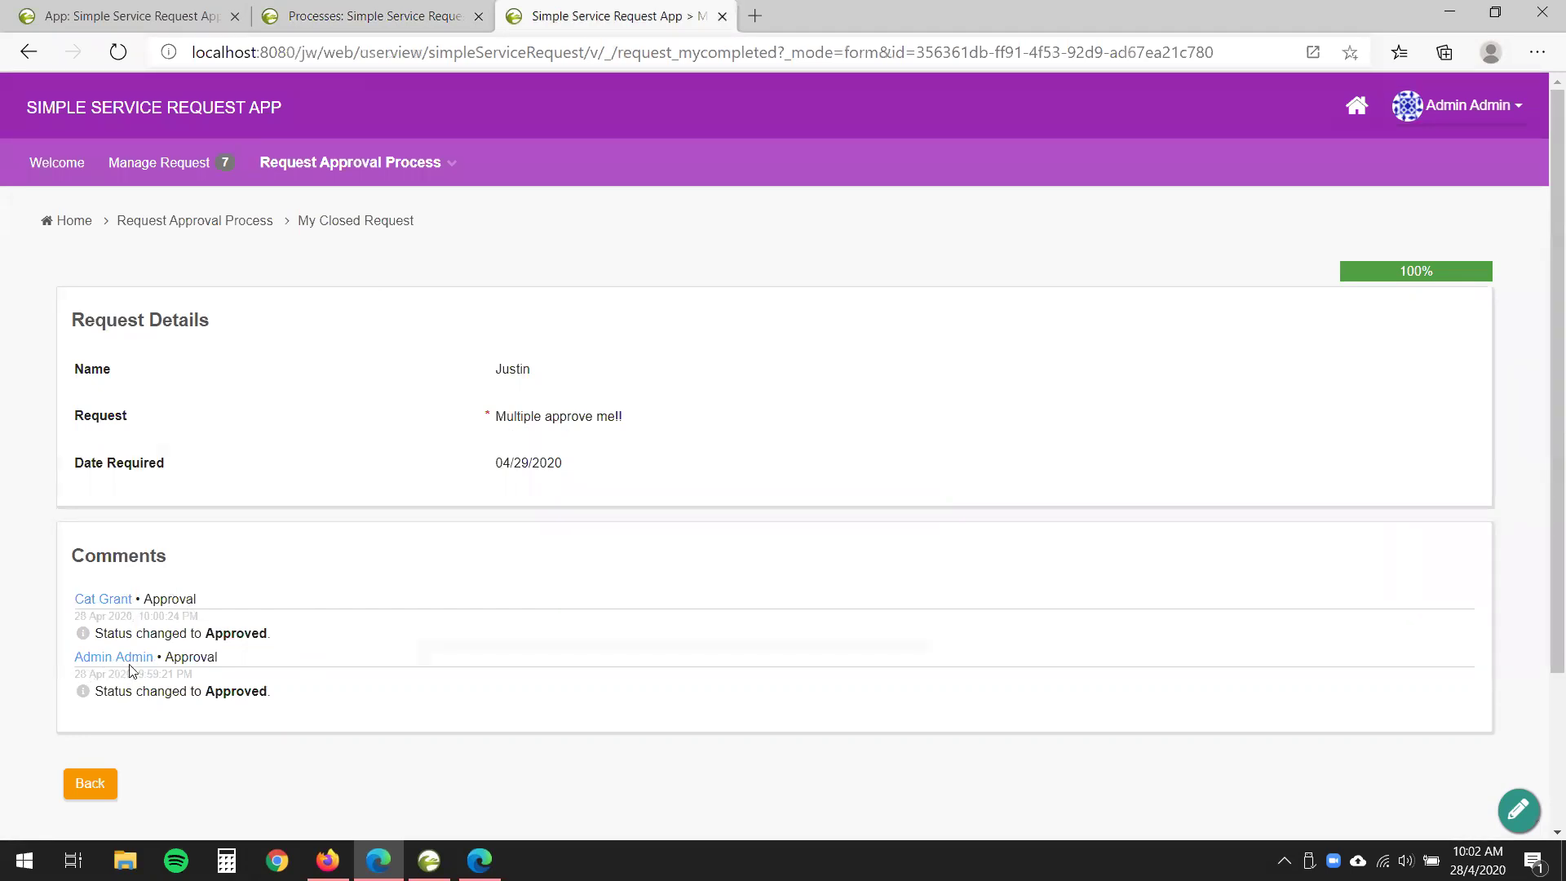
- Confirm the 100% progress shows Started, Approval and End Completed, then advance to the What's Next? slide
triple_click(346, 565)
click(345, 565)
click(1450, 275)
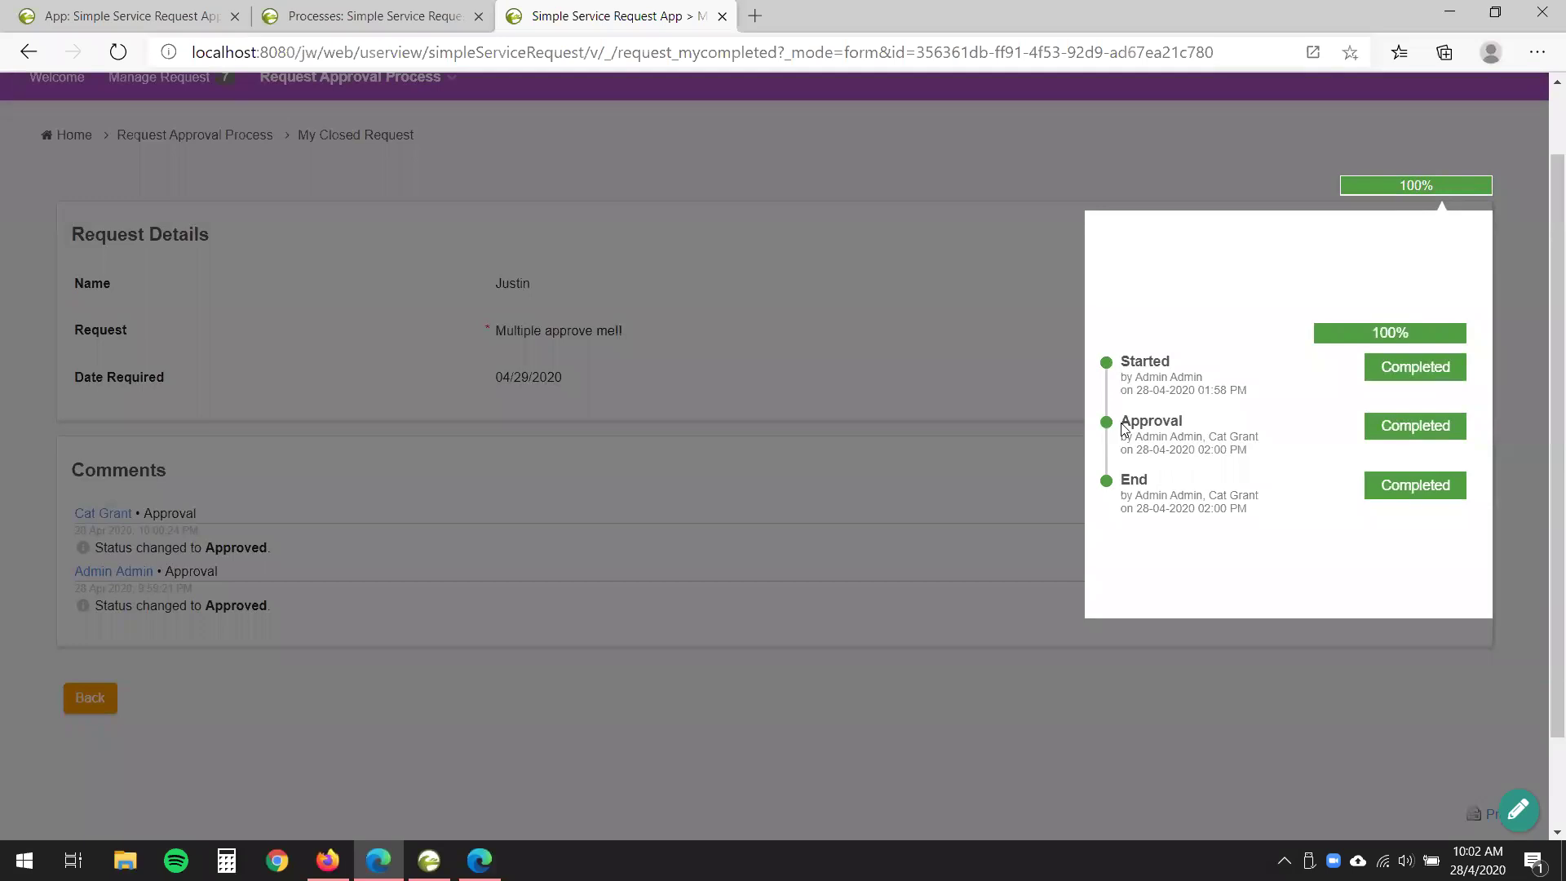
drag(1122, 423, 1235, 427)
drag(1136, 439, 1288, 441)
double_click(1122, 481)
click(1069, 530)
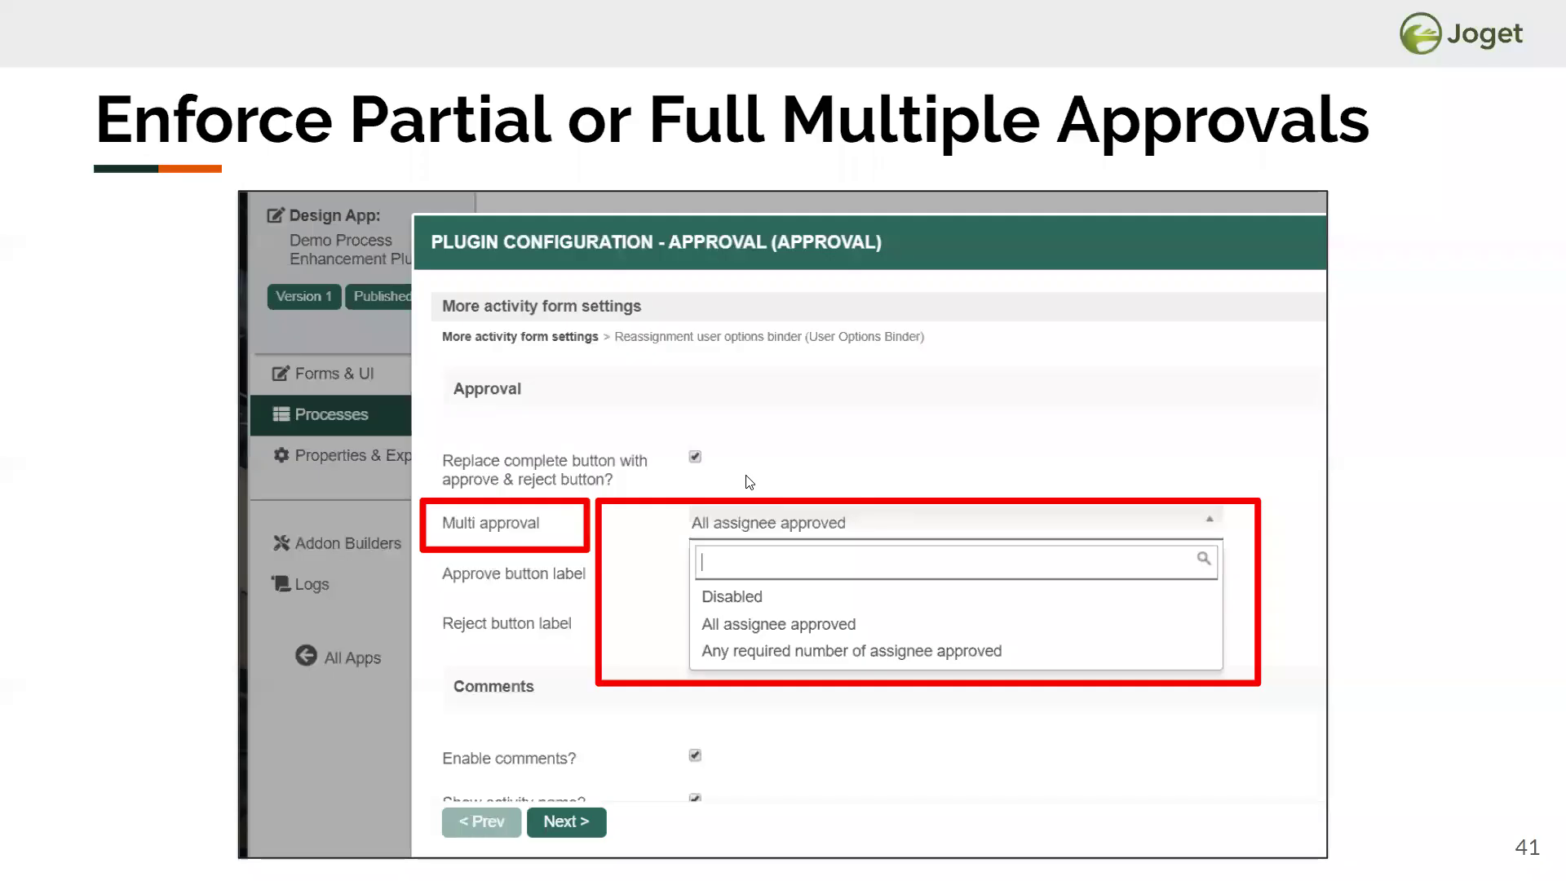
key(Right)
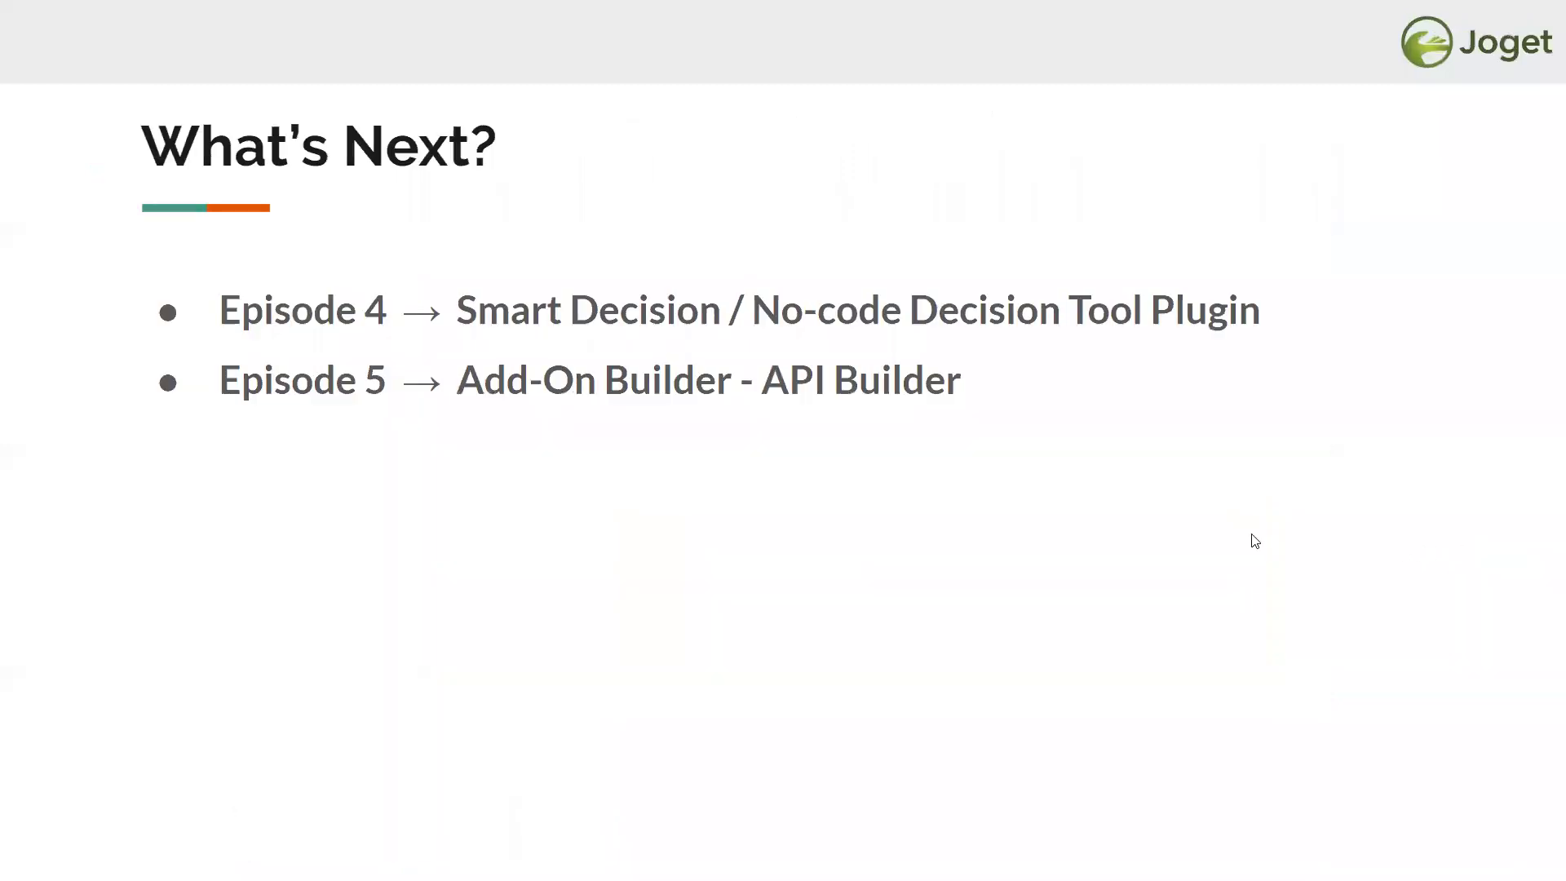
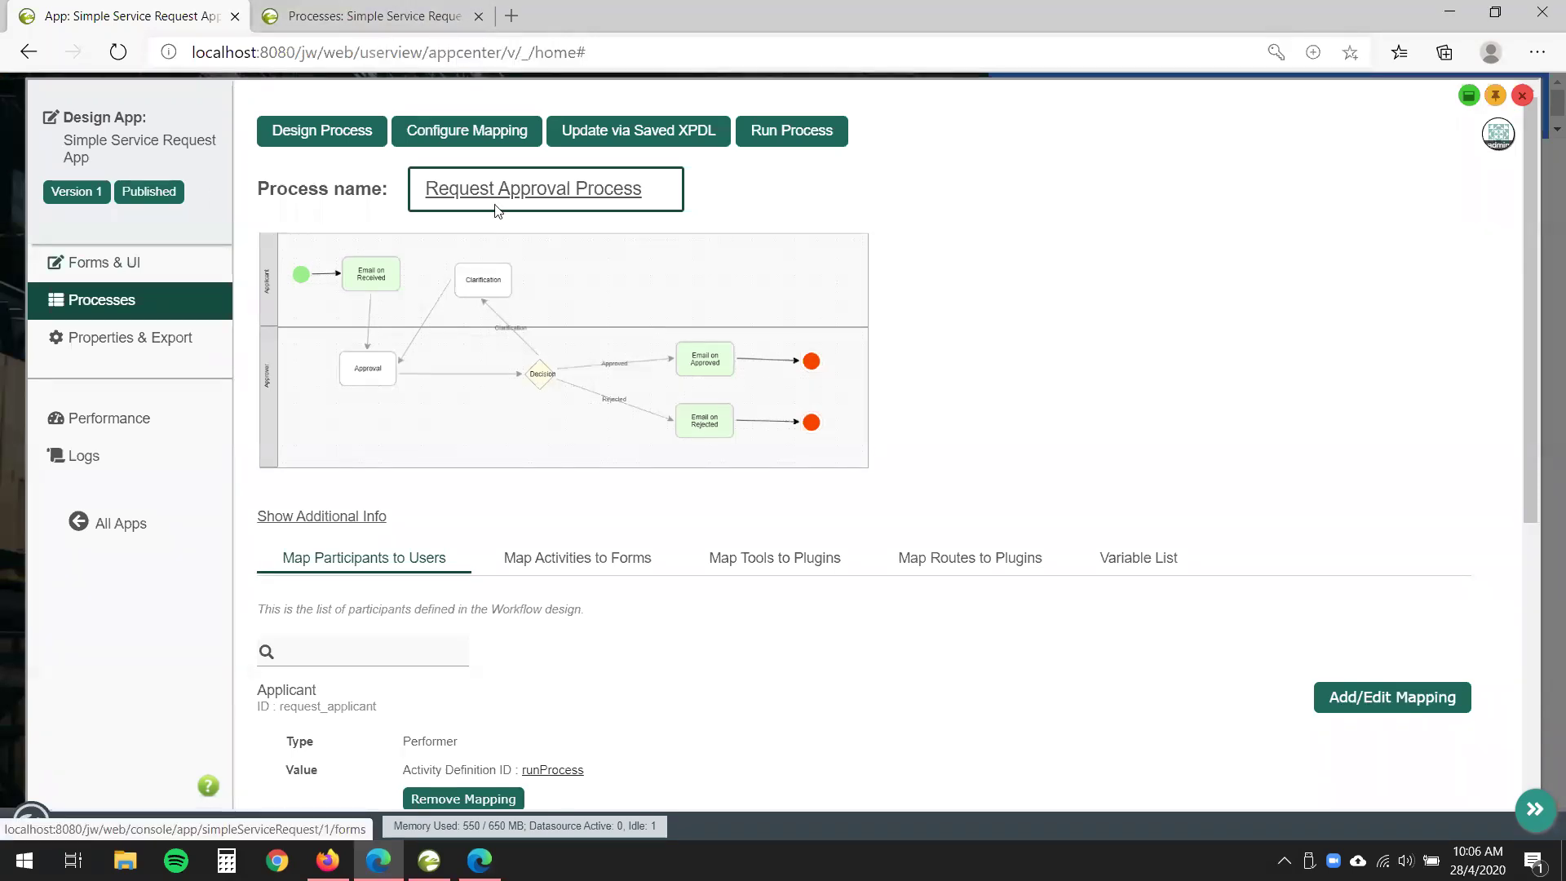
- Close the app design view and open the Joget Marketplace
click(1522, 96)
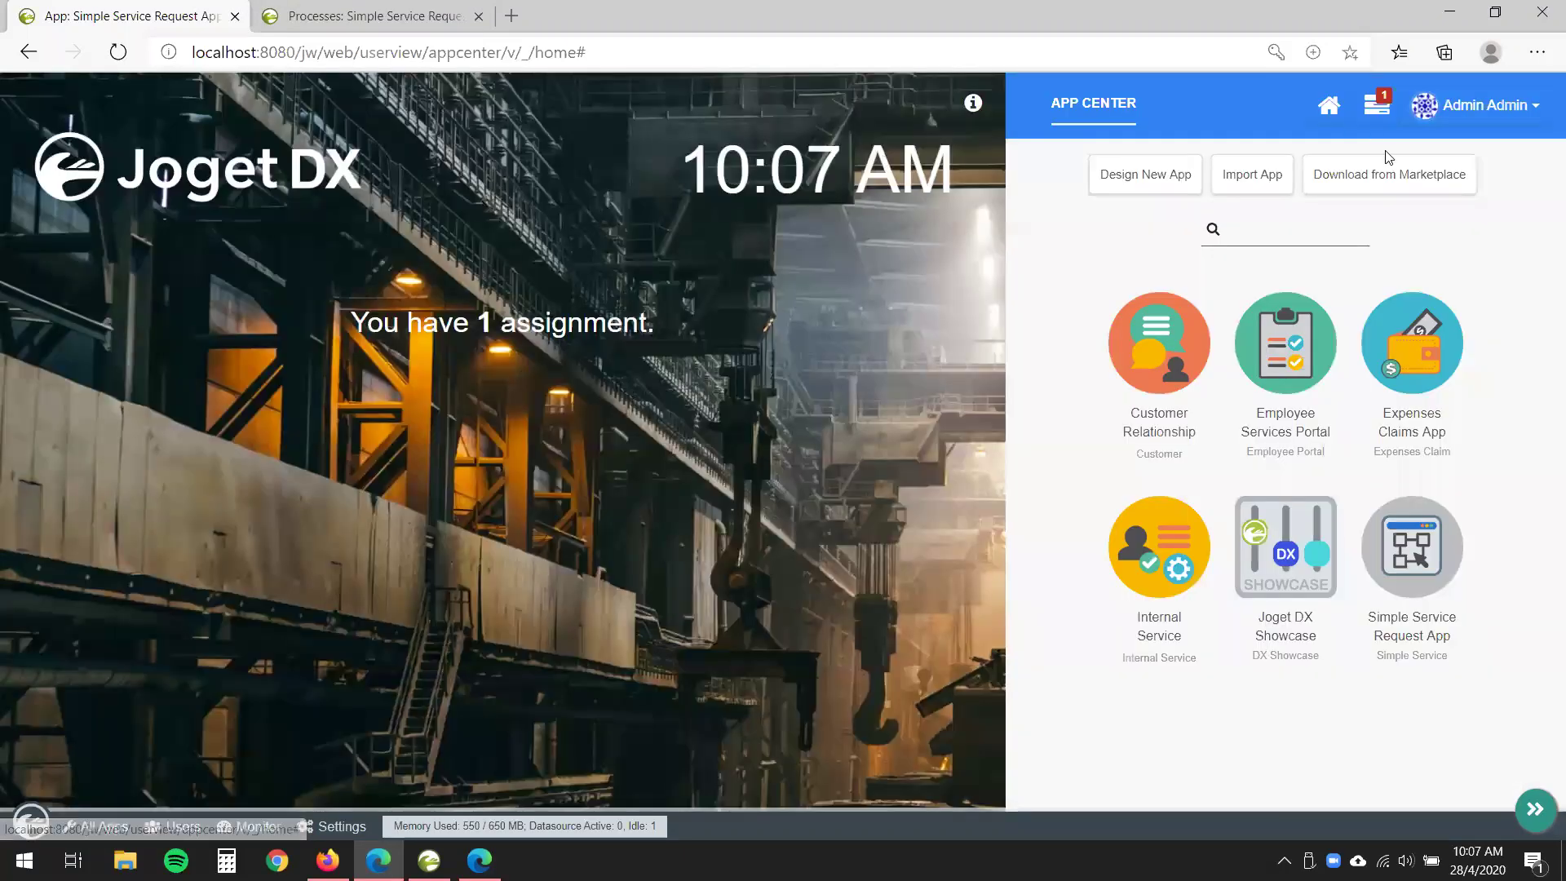
click(1391, 176)
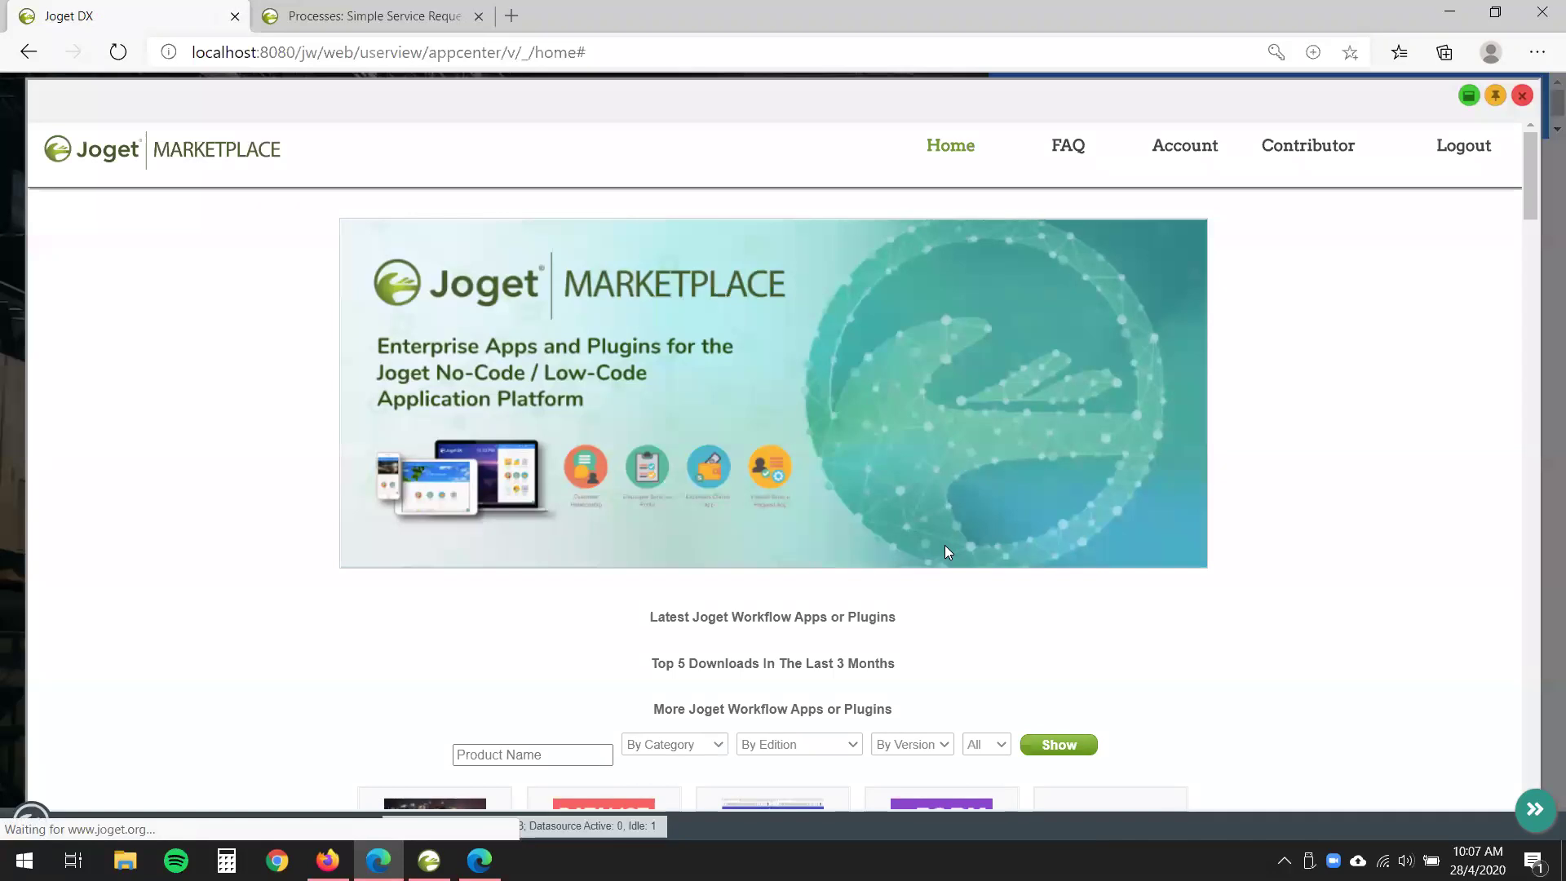
scroll(984, 542, down, 10)
scroll(983, 552, up, 4)
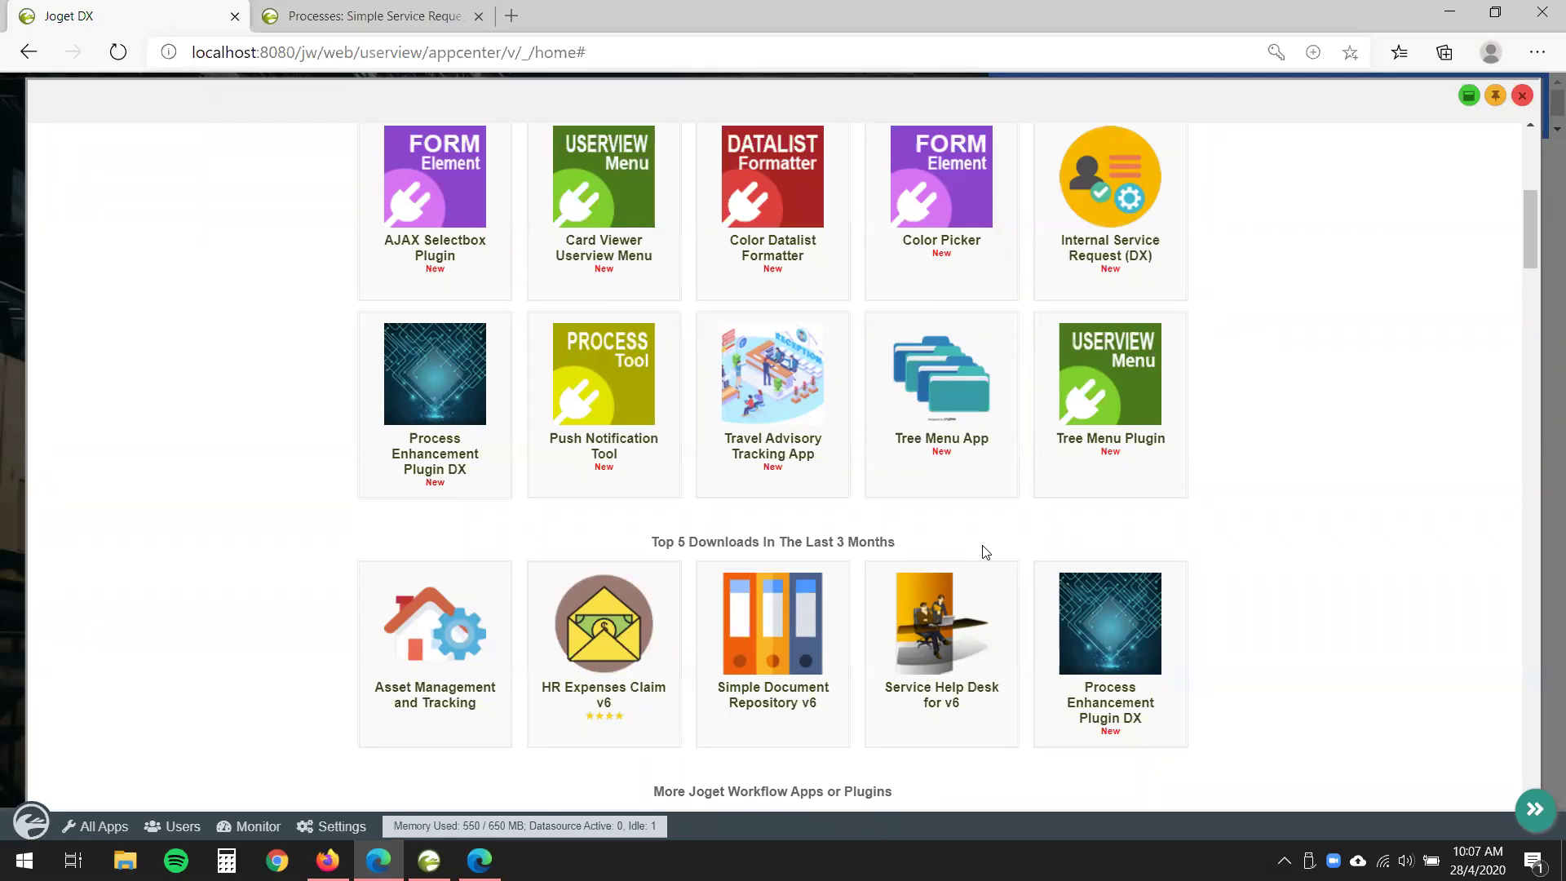
- Find 'section' on the Marketplace page and open the Section Tab Plugin details
key(ctrl+f)
text(s)
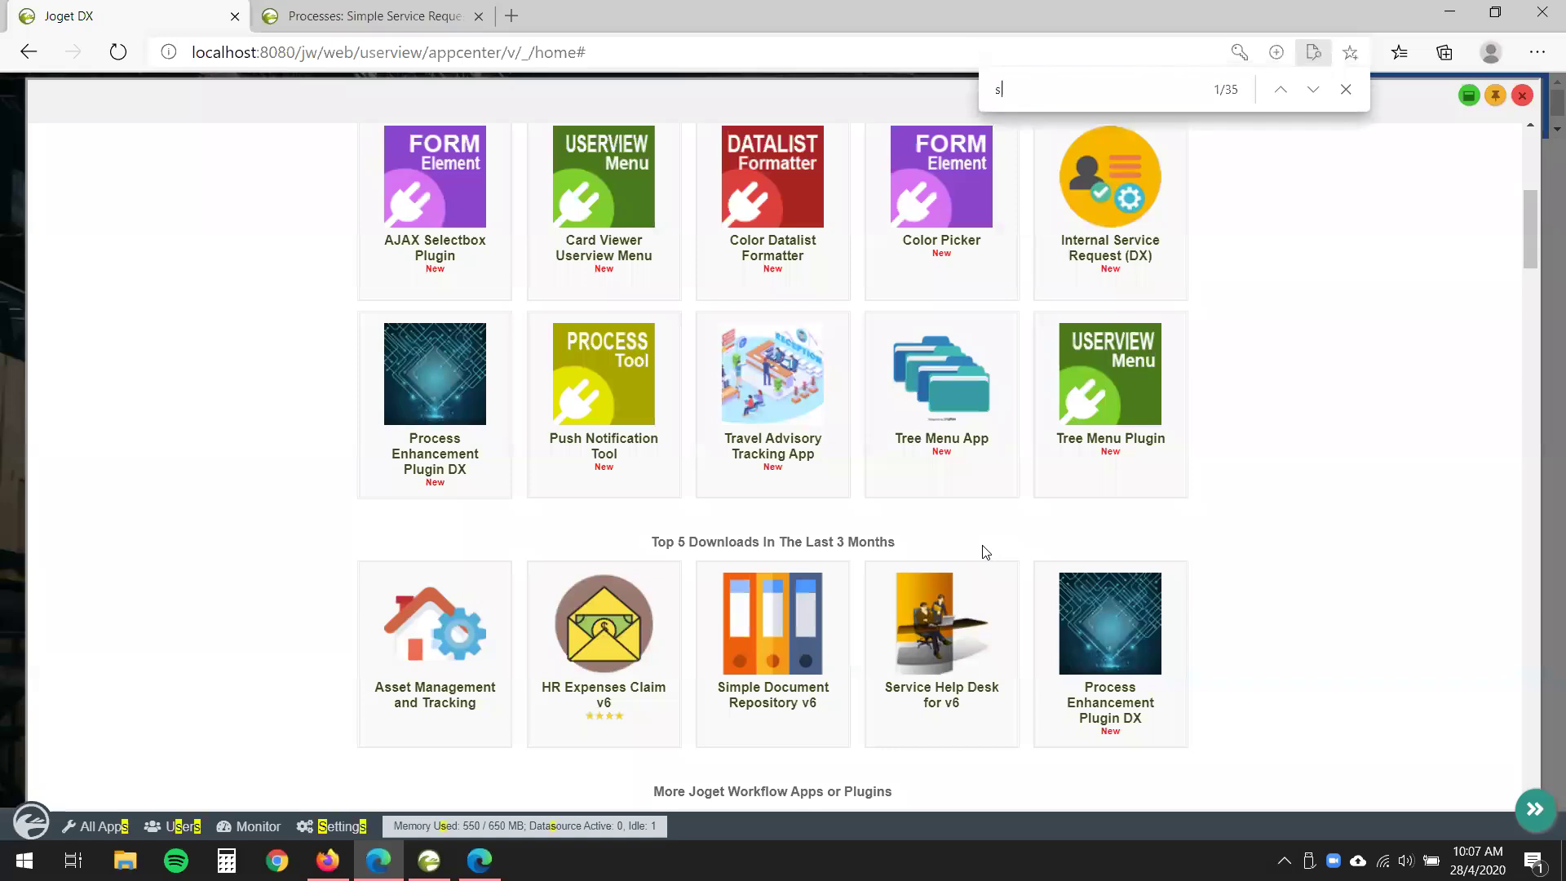
text(ection)
click(1312, 90)
scroll(946, 530, down, 1)
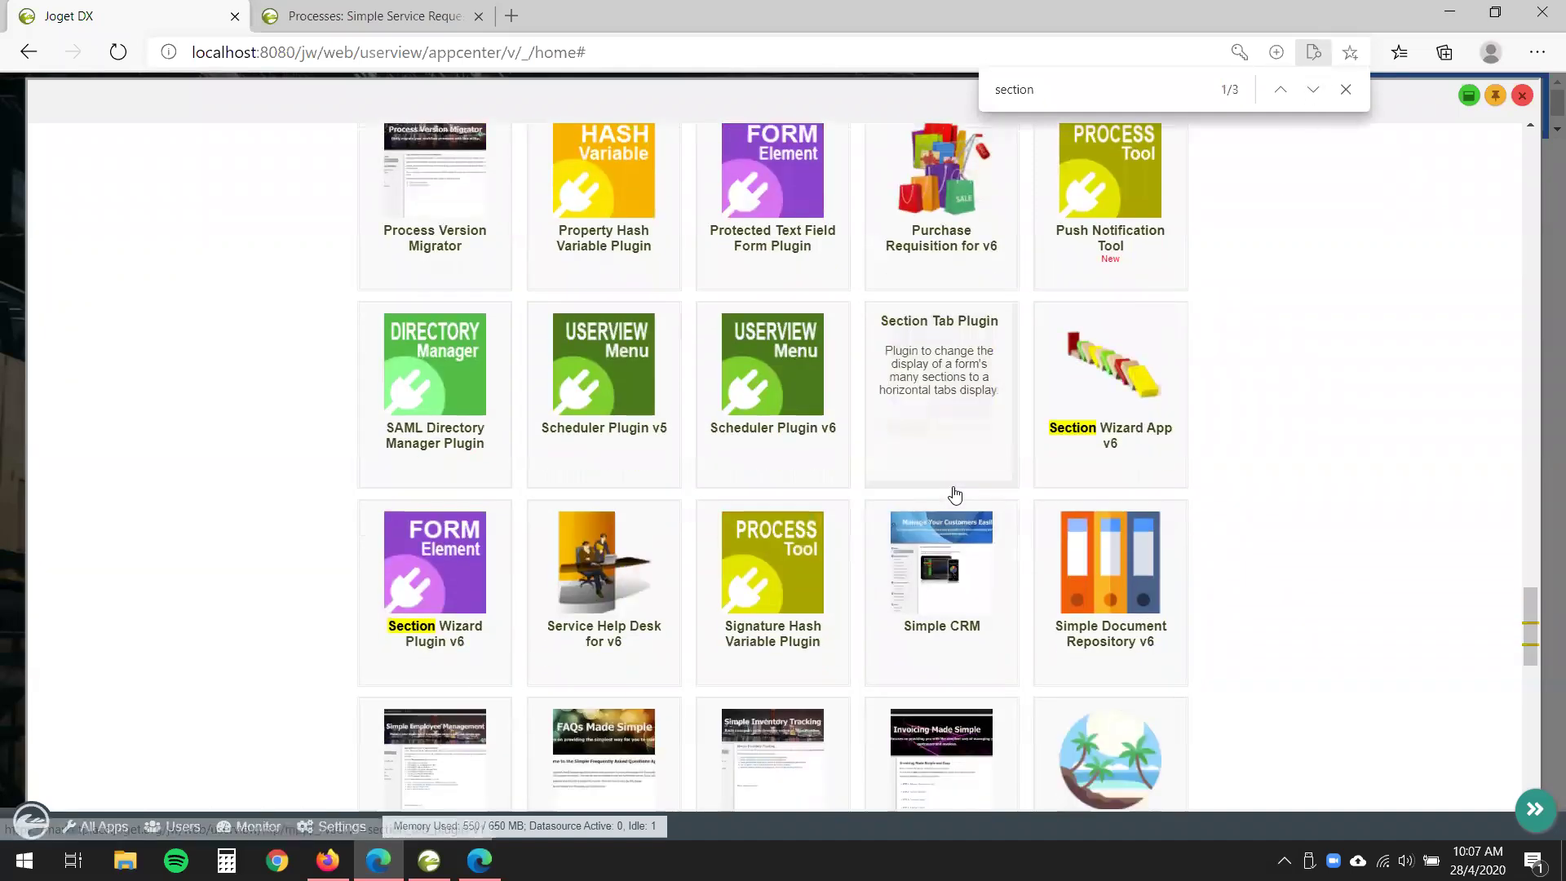
scroll(968, 365, down, 1)
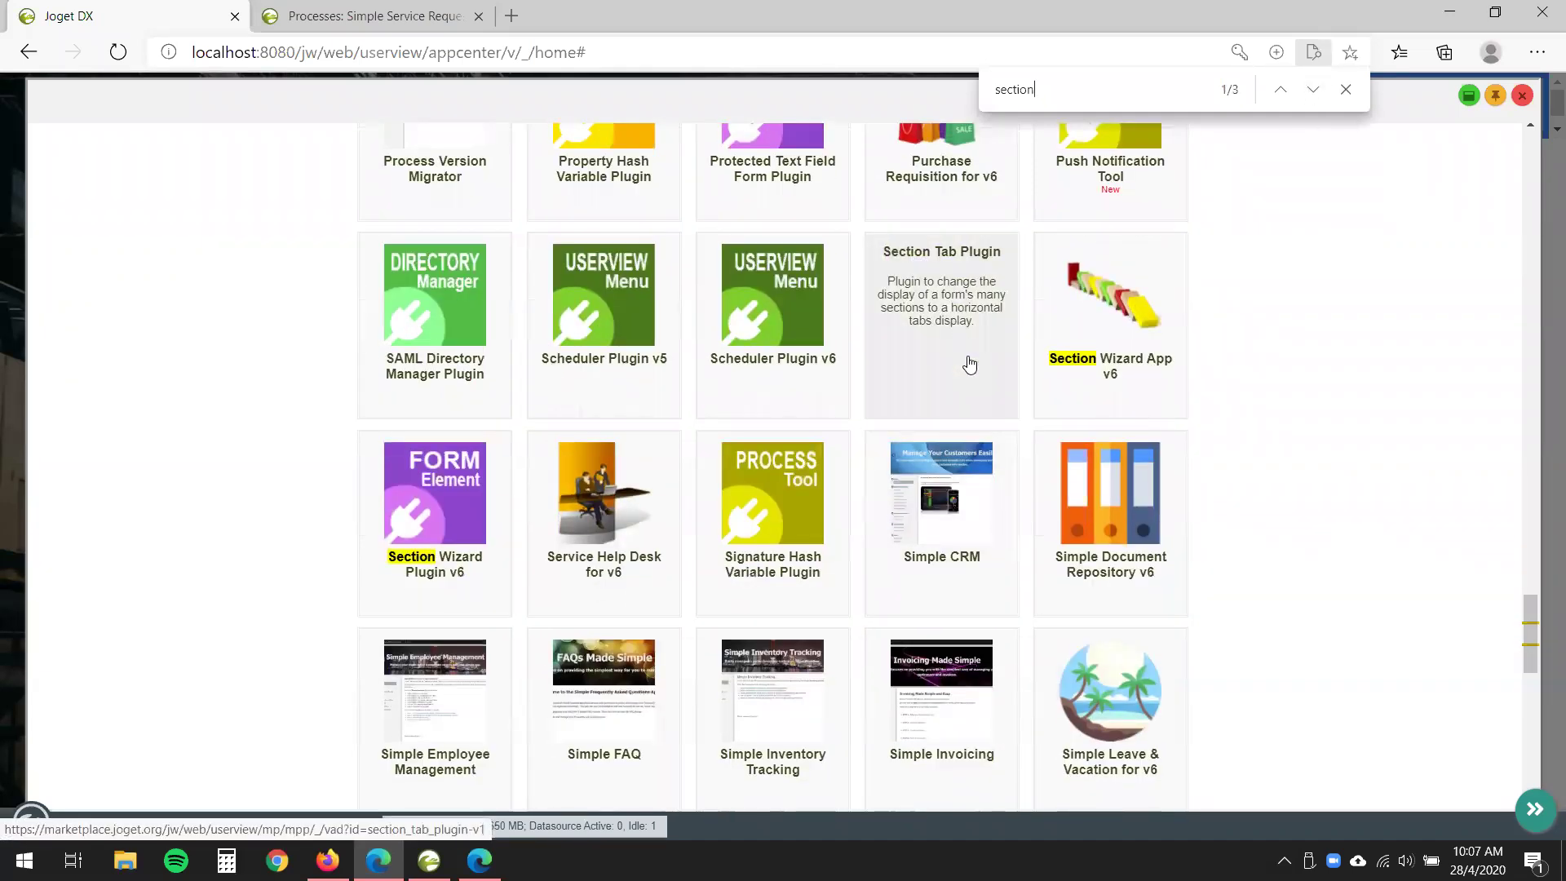
click(969, 364)
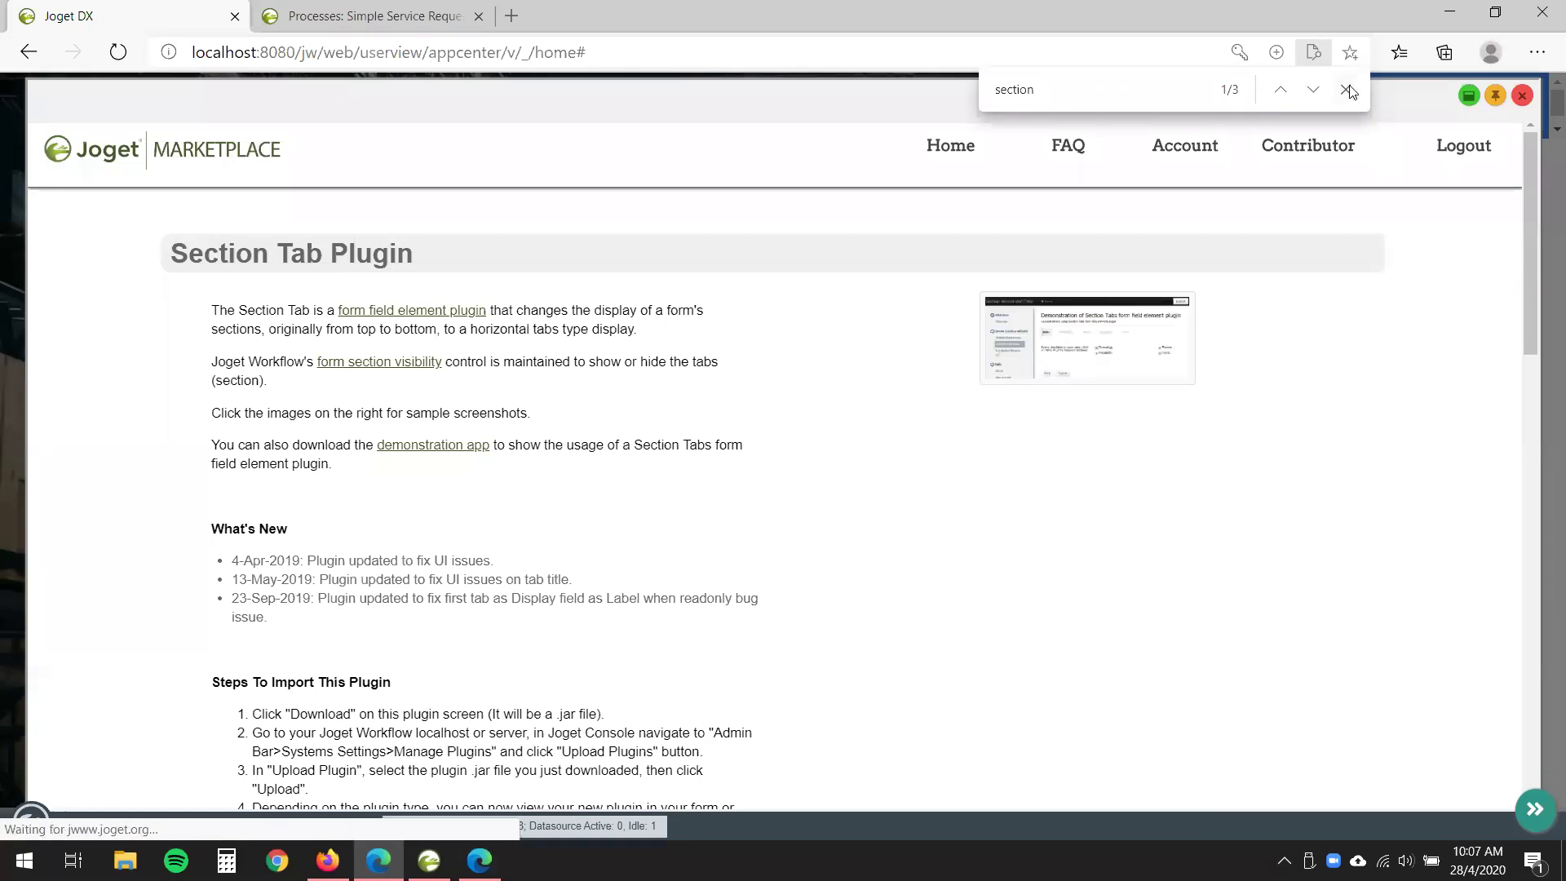
- View the Section Tab Plugin's sample screenshot full-size, then go back to the Marketplace list
click(1346, 89)
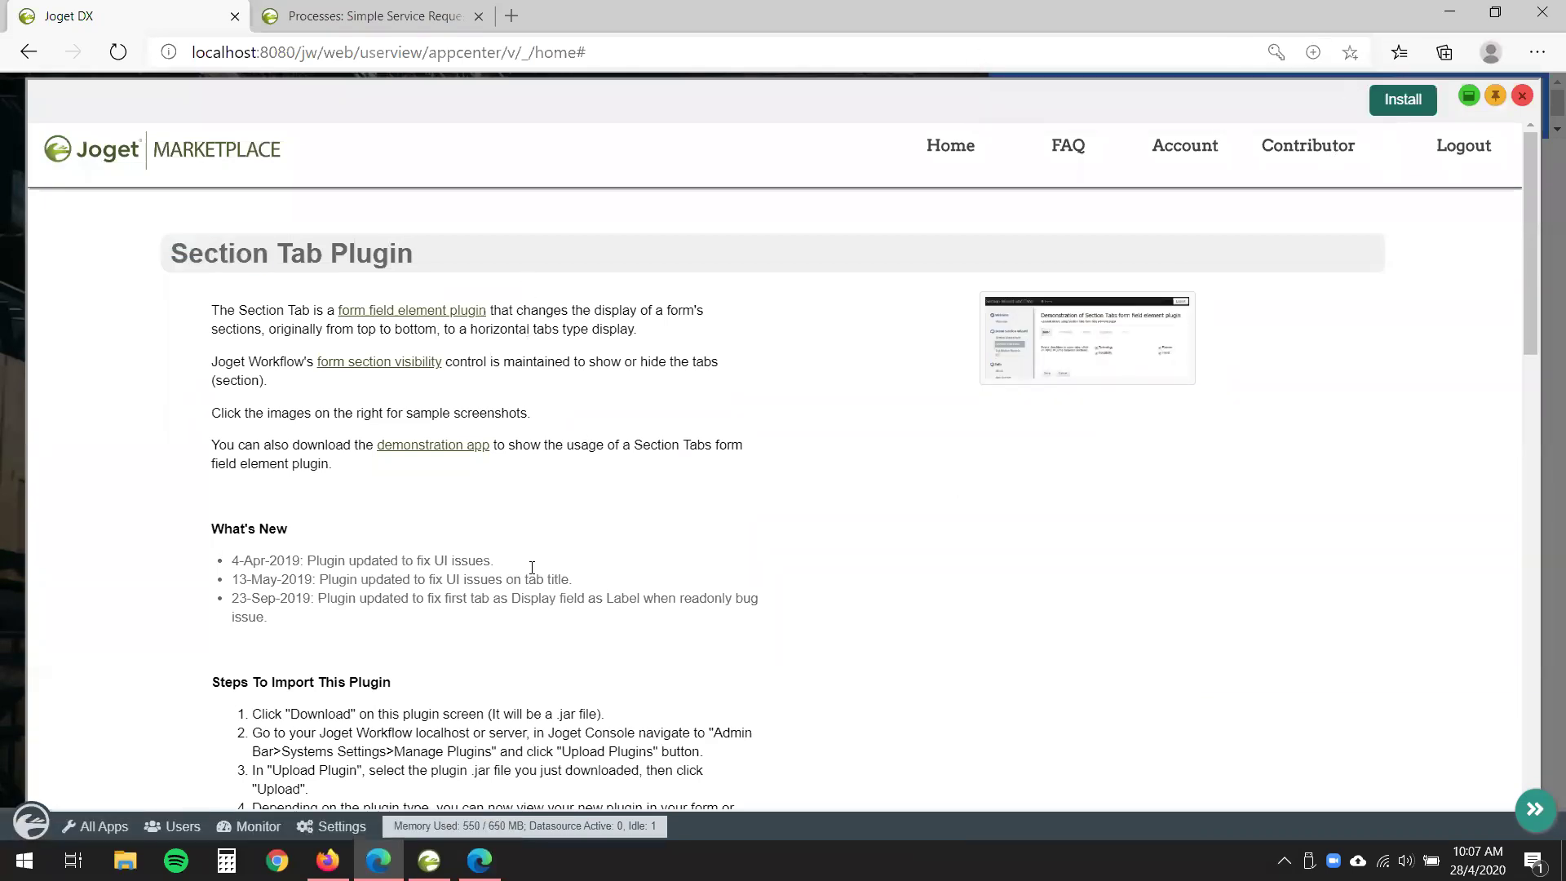
click(1081, 350)
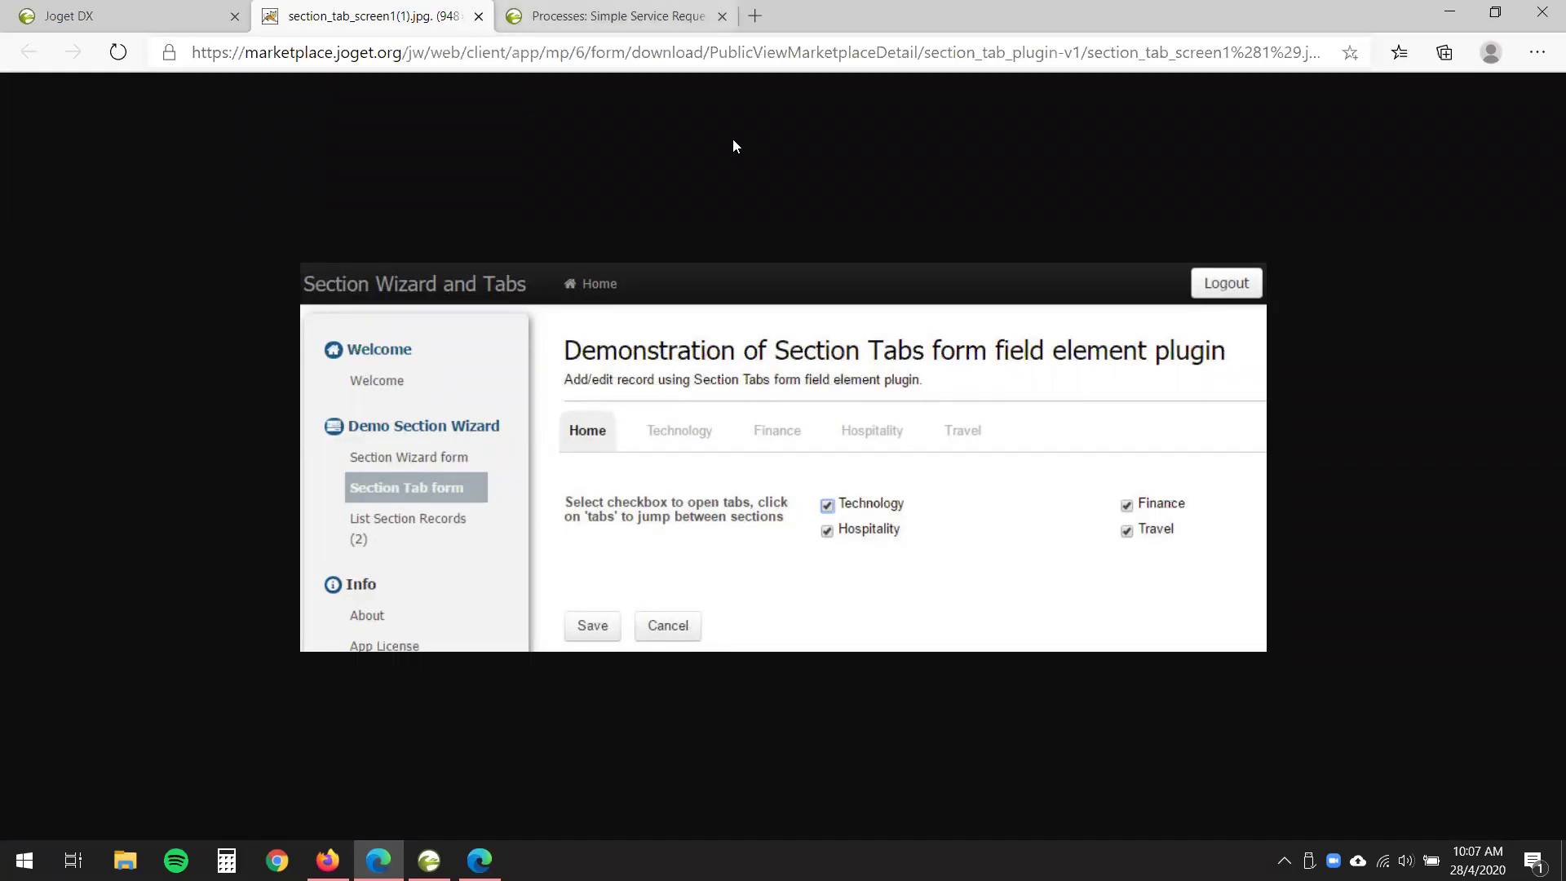
key(ctrl+w)
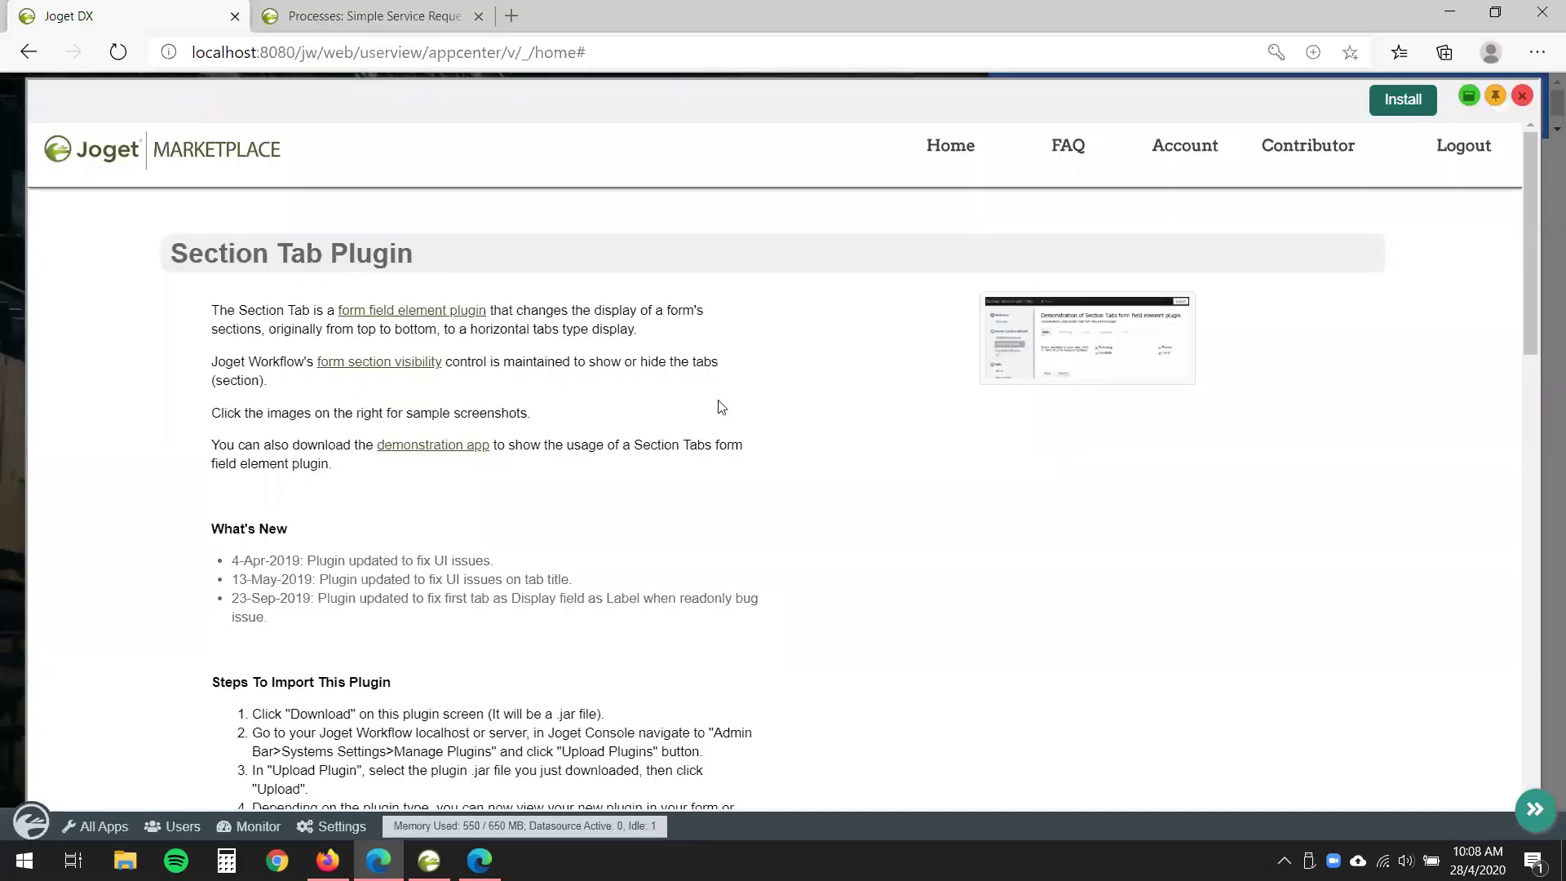
key(alt+Left)
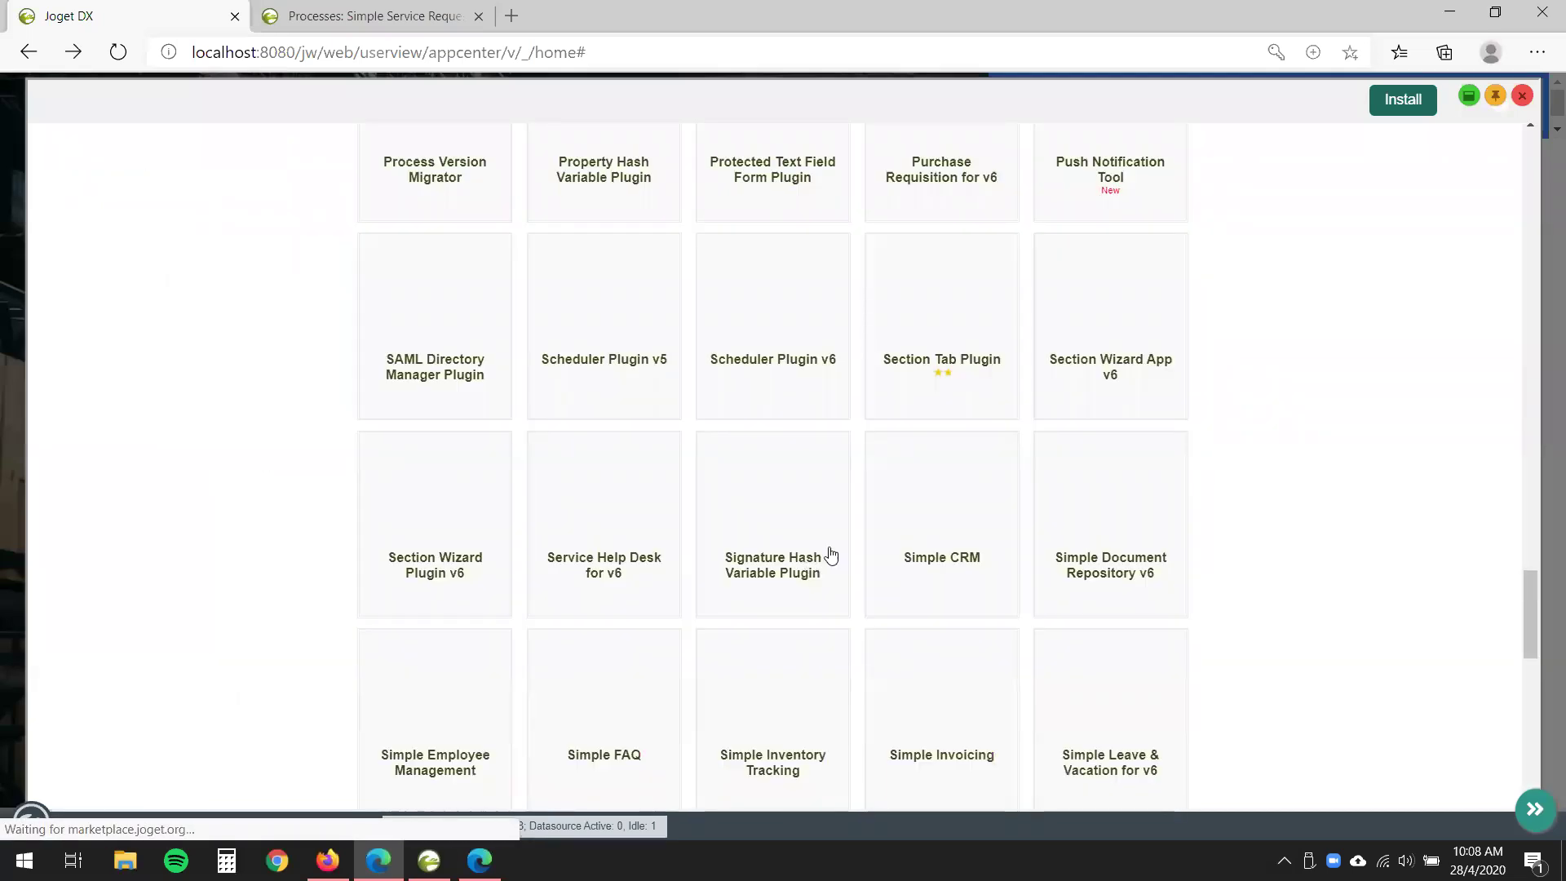
- Search the Marketplace page for 'wizard' to find Section Wizard App v6 and Section Wizard Plugin v6
scroll(1232, 492, down, 2)
key(ctrl+f)
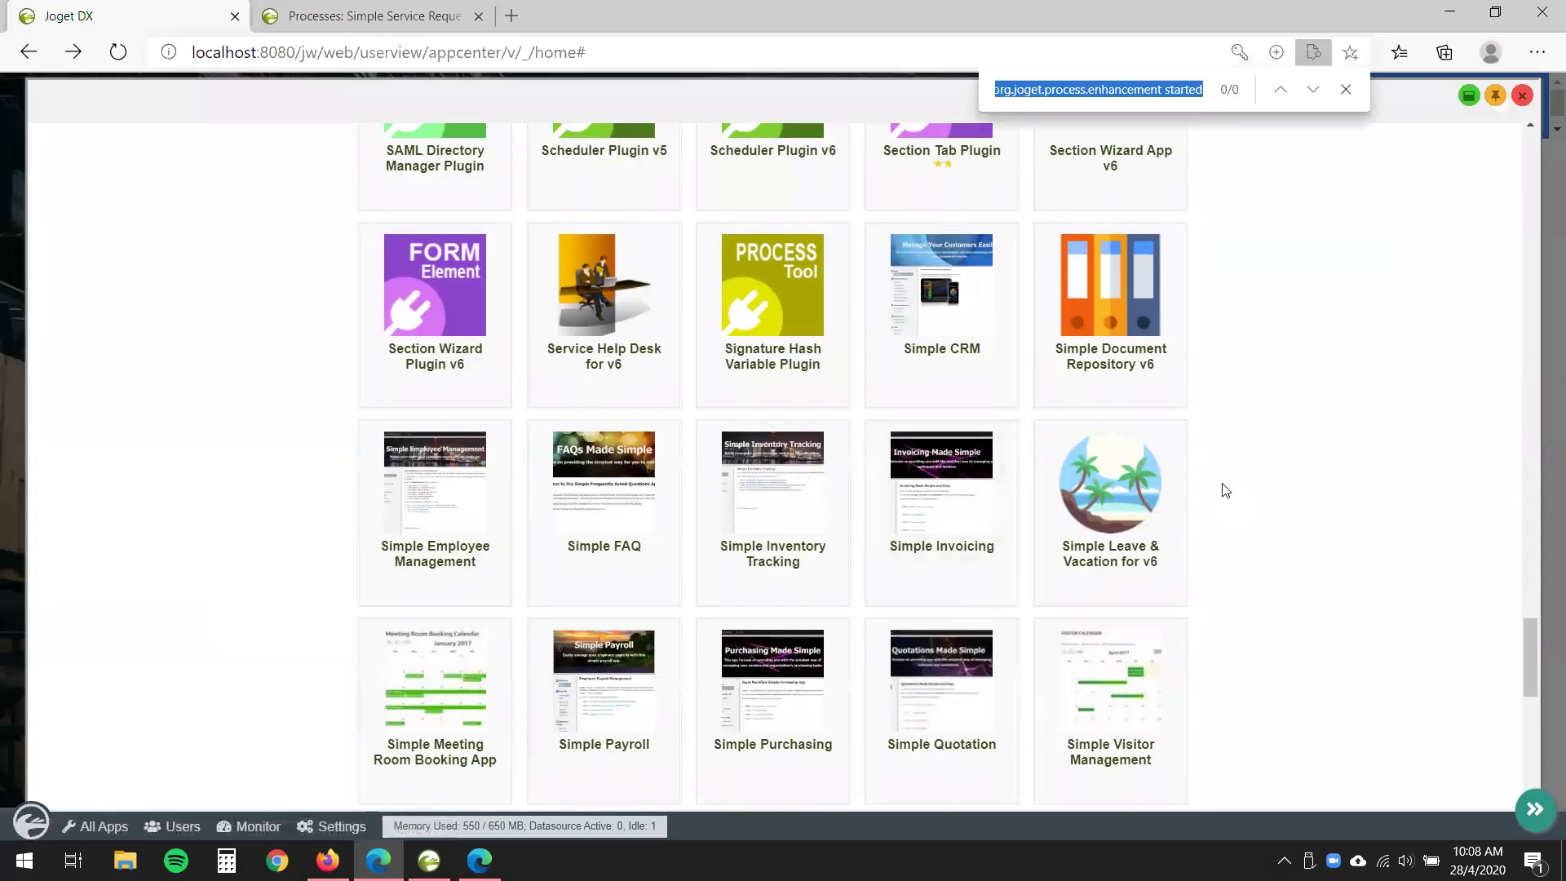
text(wizard)
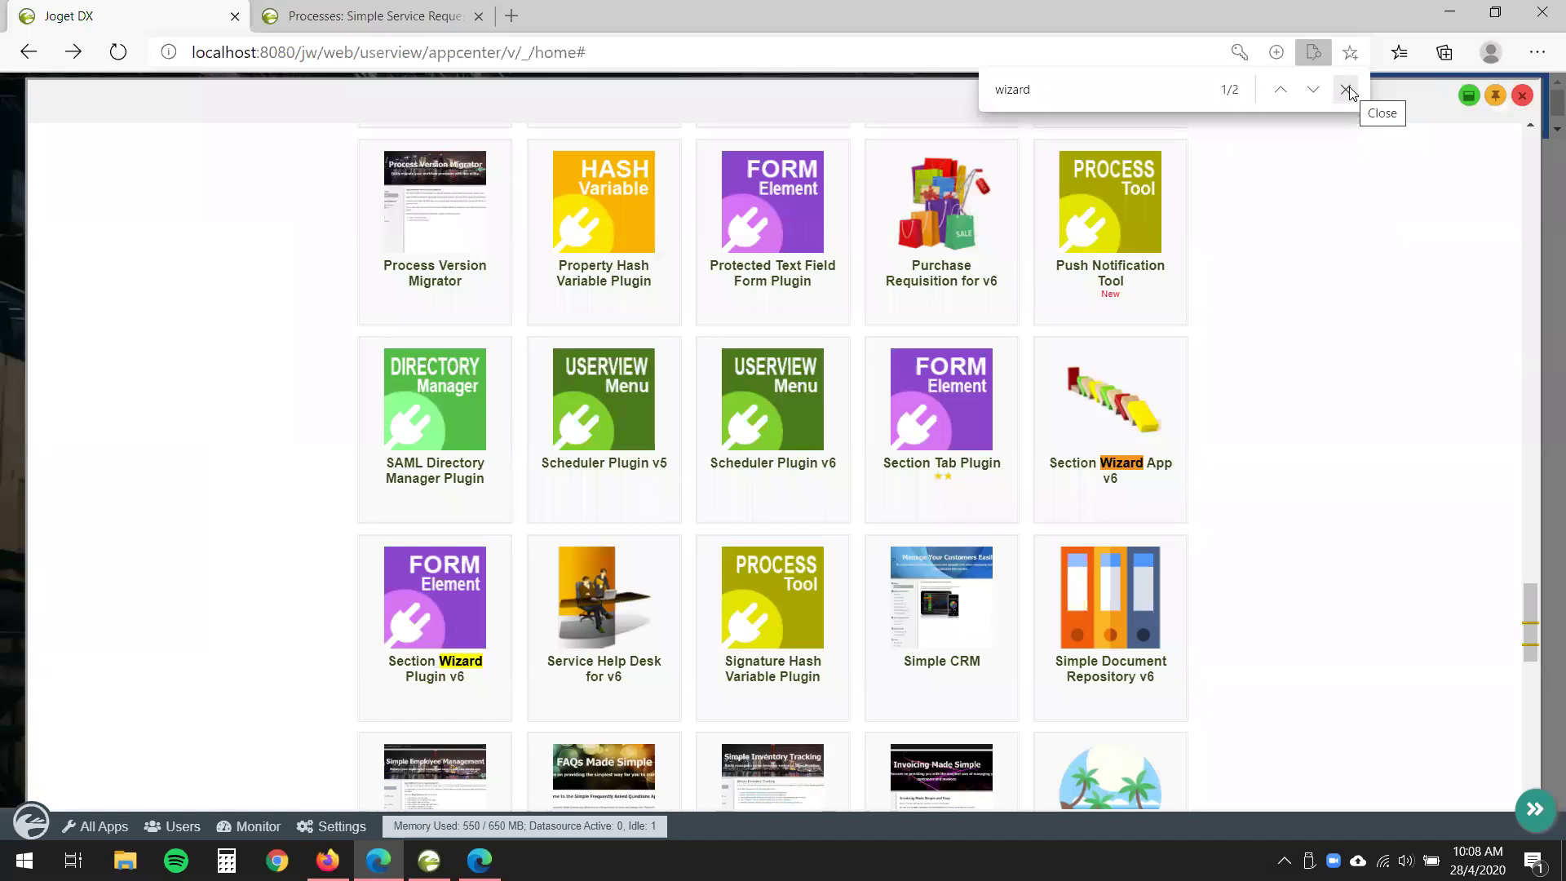
click(1346, 89)
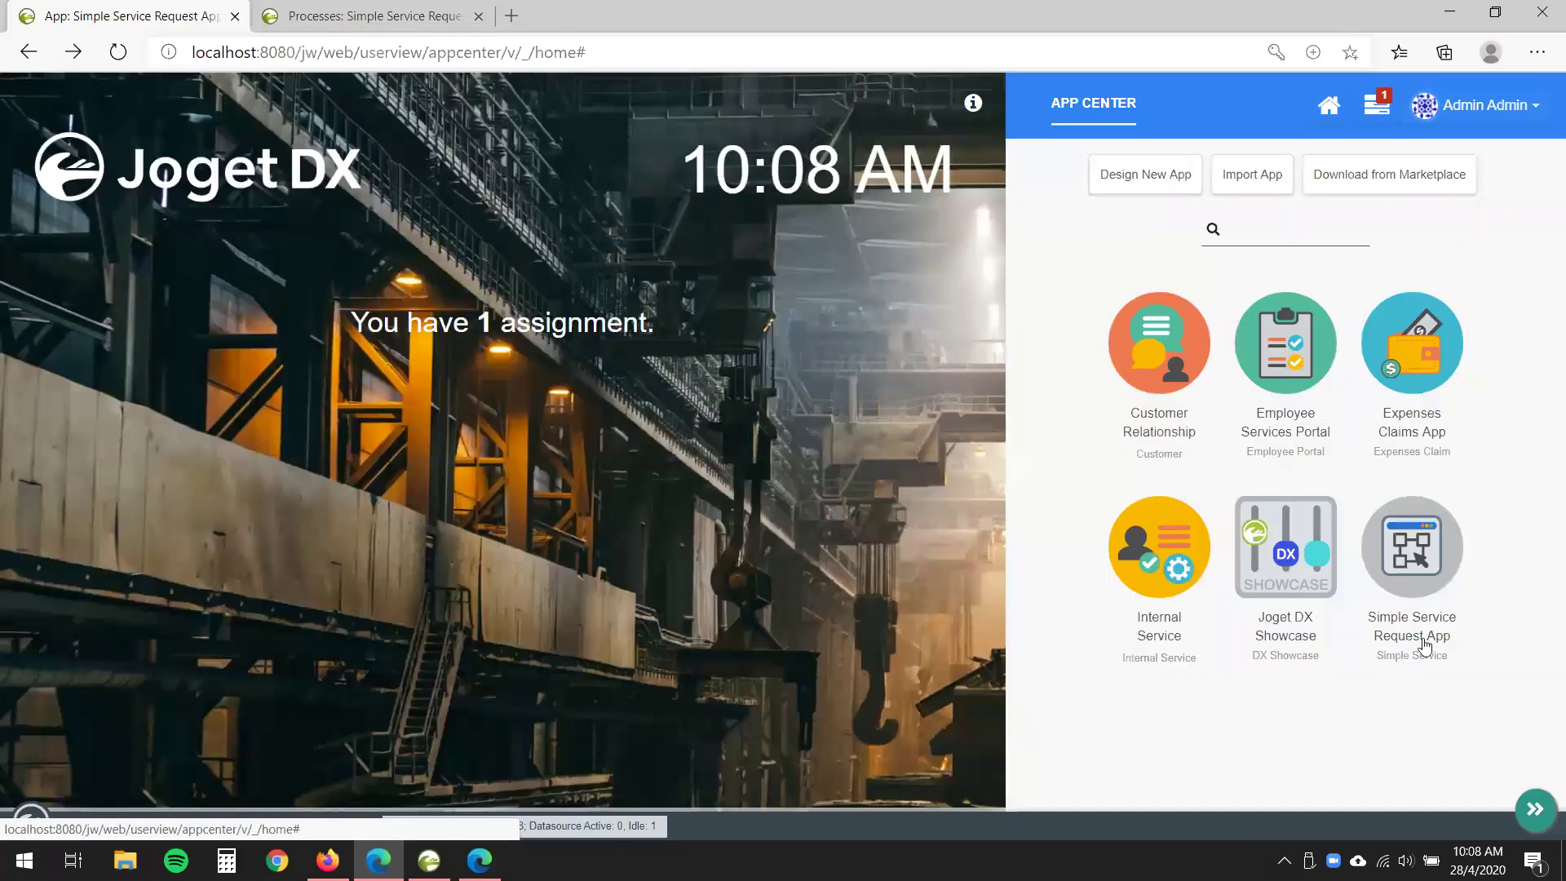
- Open the Simple Service Request App and edit its Request form
click(1438, 649)
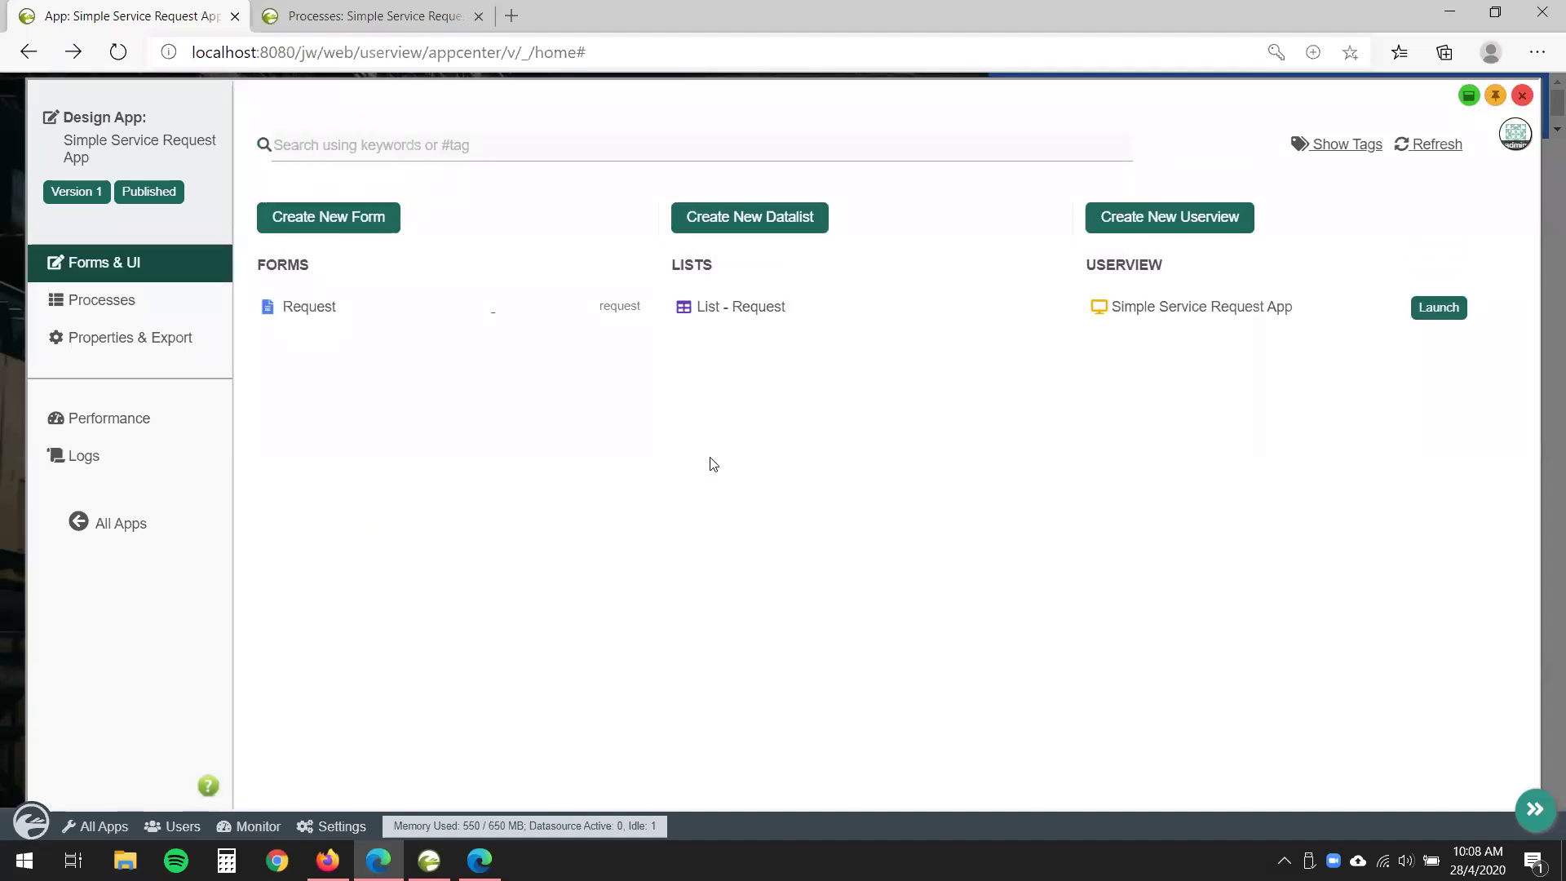
click(382, 315)
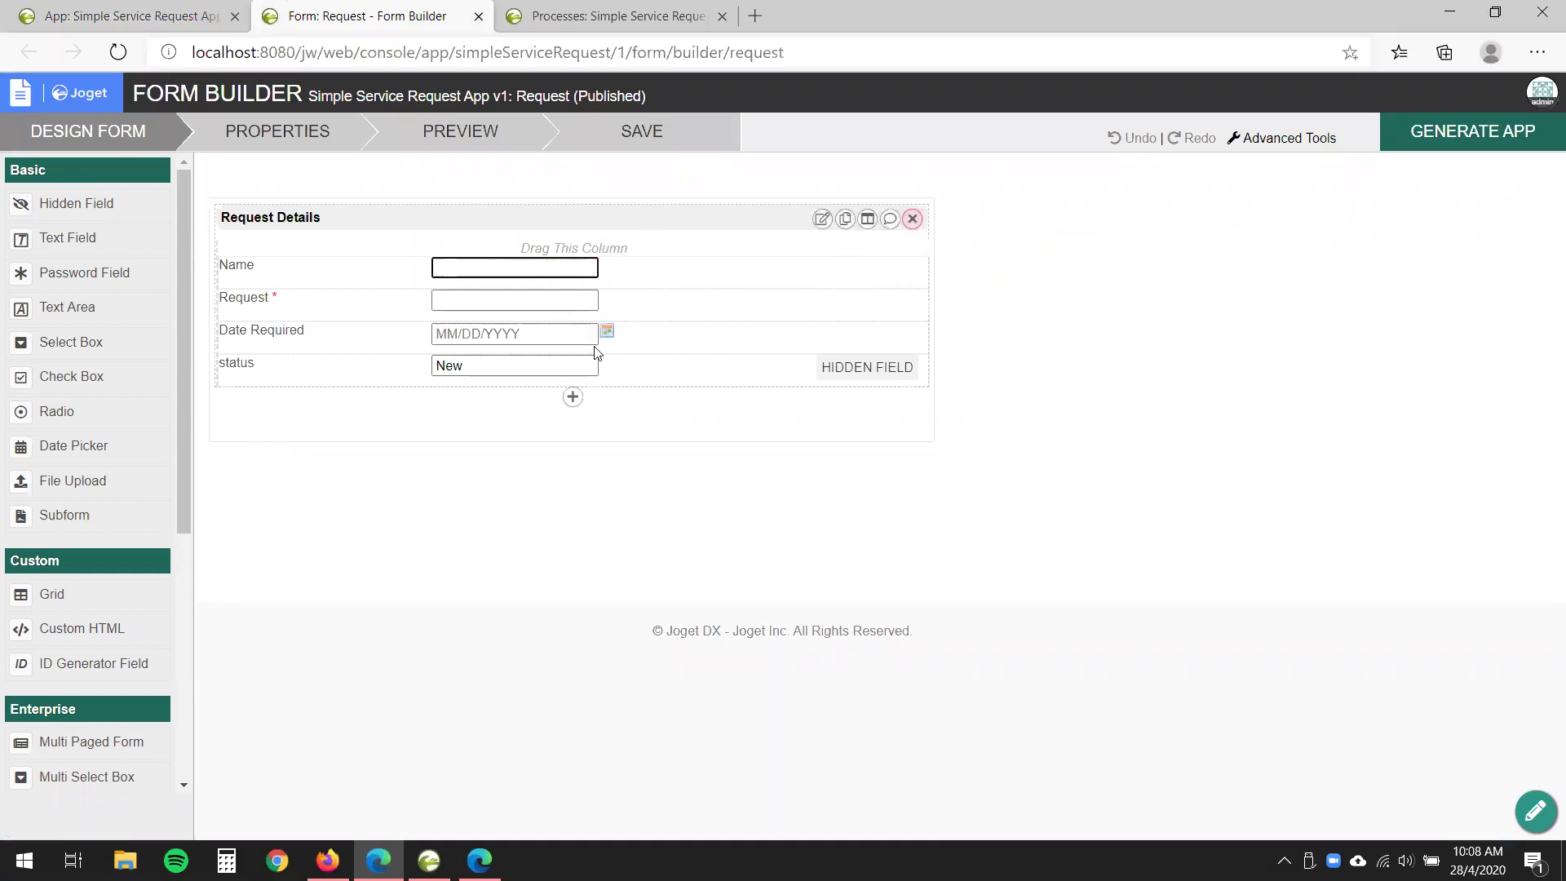
- Add a second column to Request Details, move Date Required into it, and preview the form
click(868, 220)
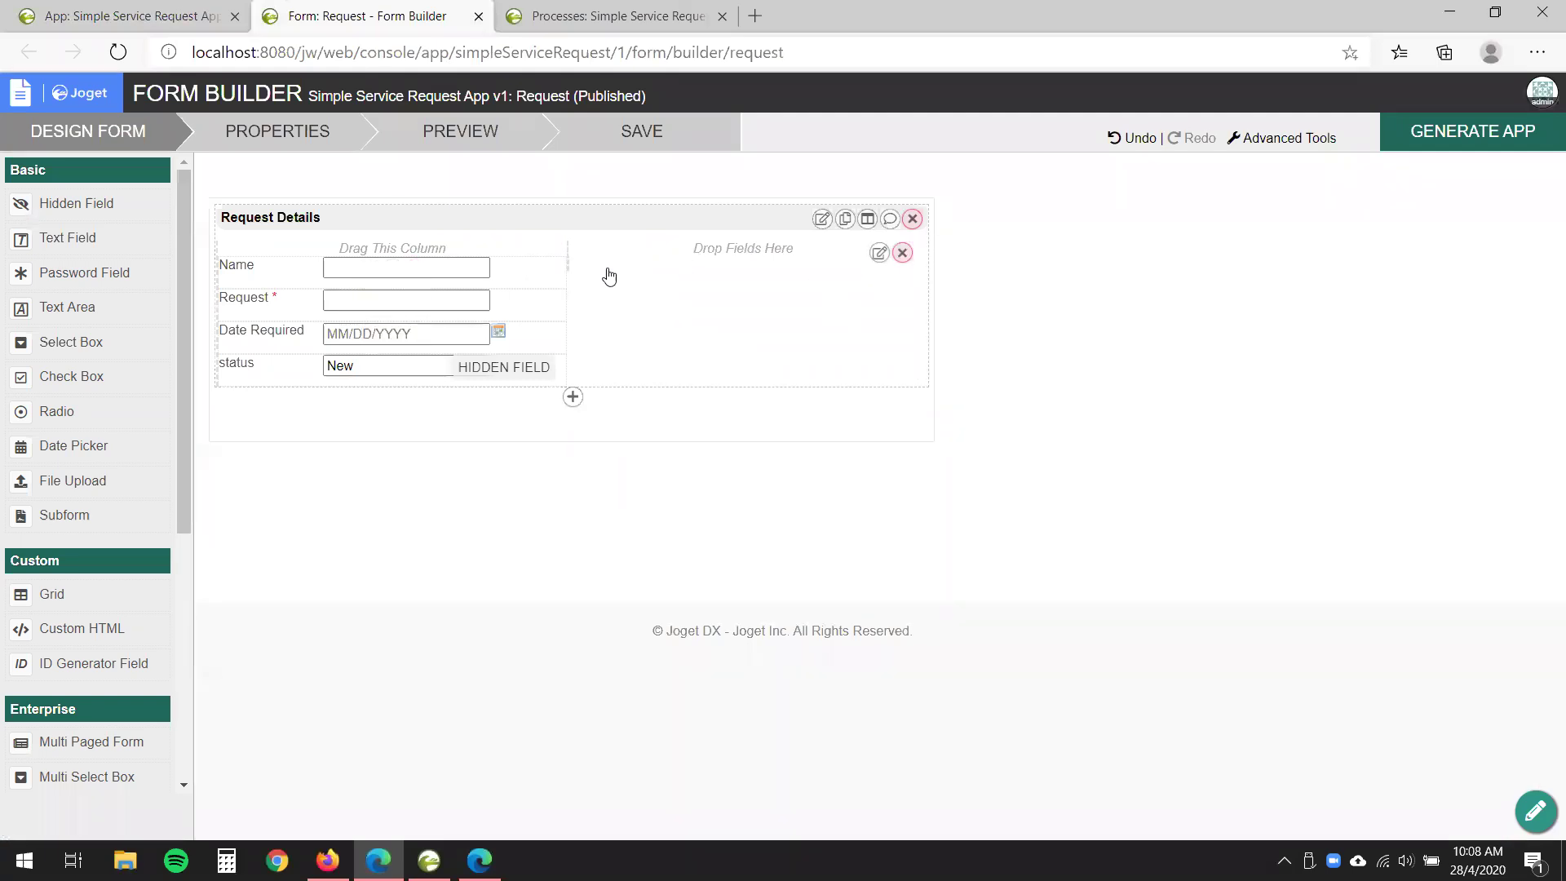
drag(408, 333, 669, 270)
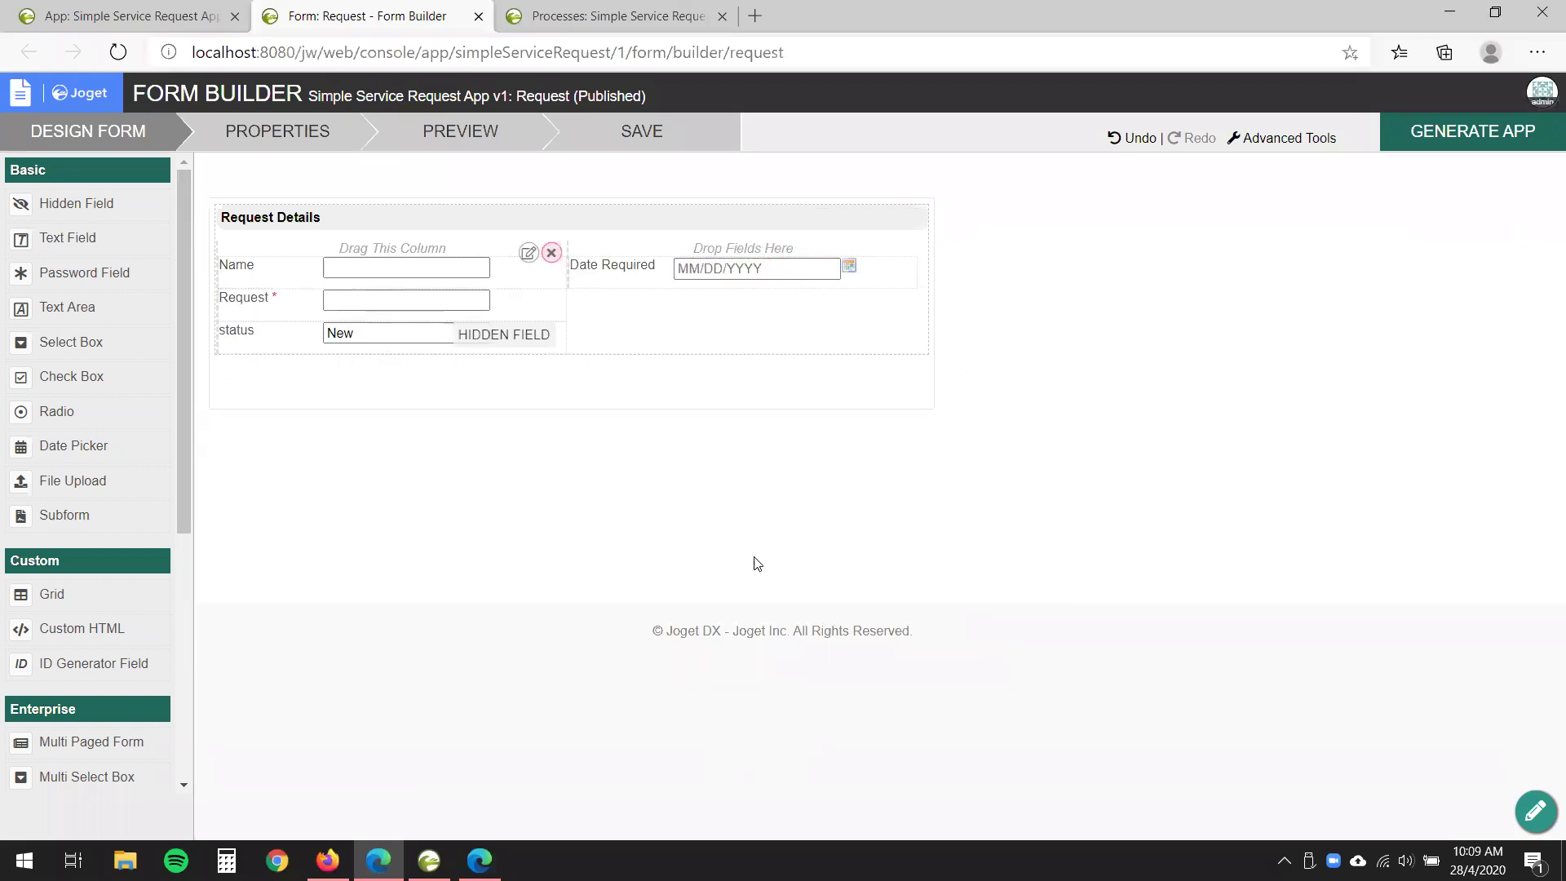
click(479, 149)
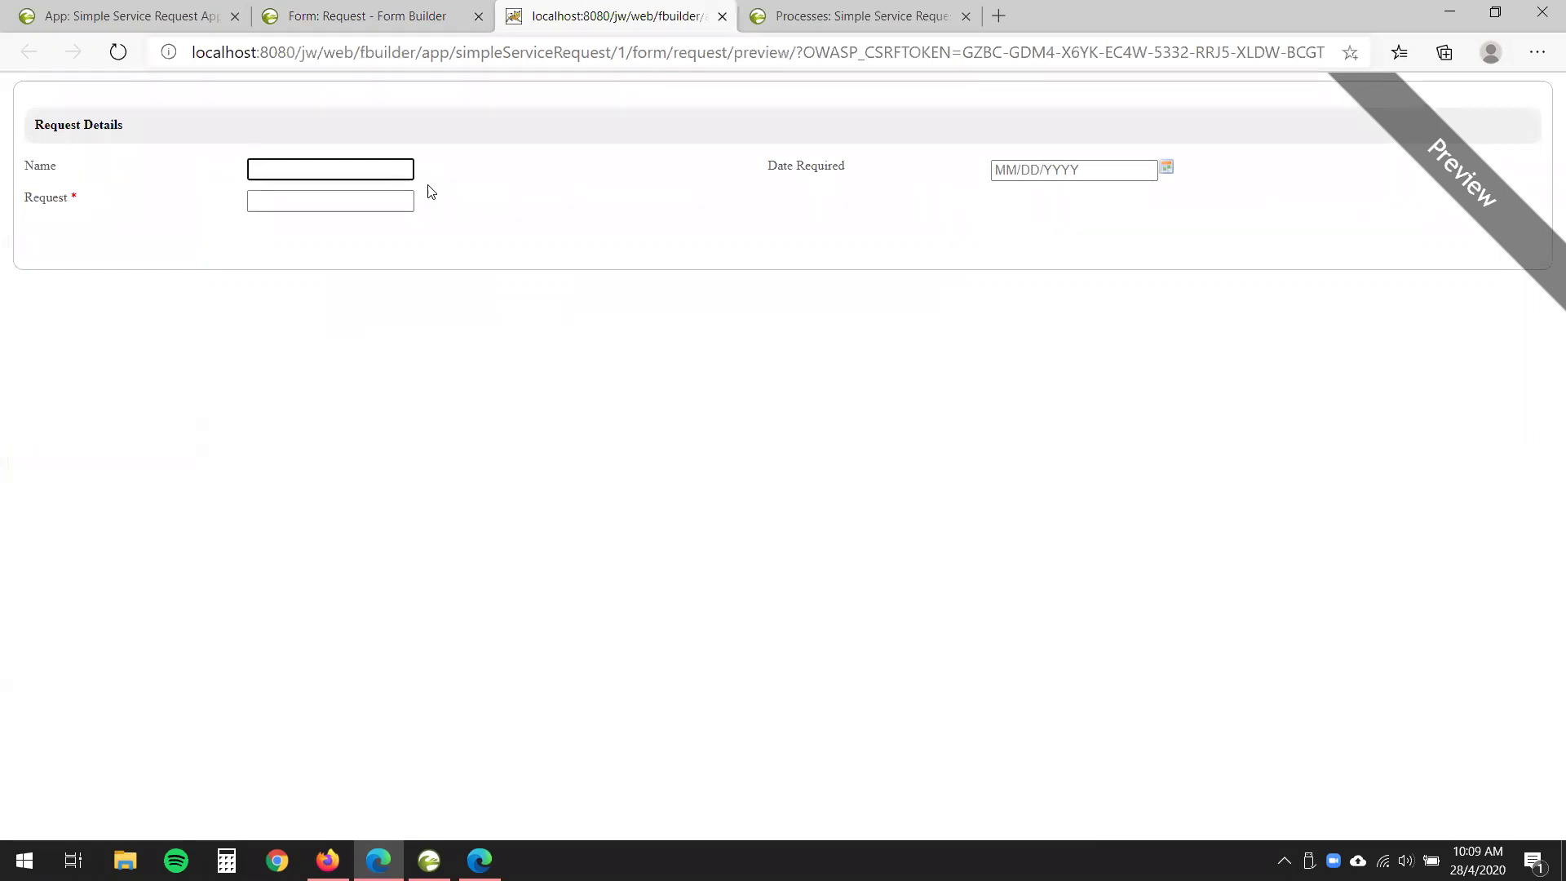
- Check the two-column layout in the Request form preview, then close the preview
drag(11, 164, 874, 192)
click(833, 251)
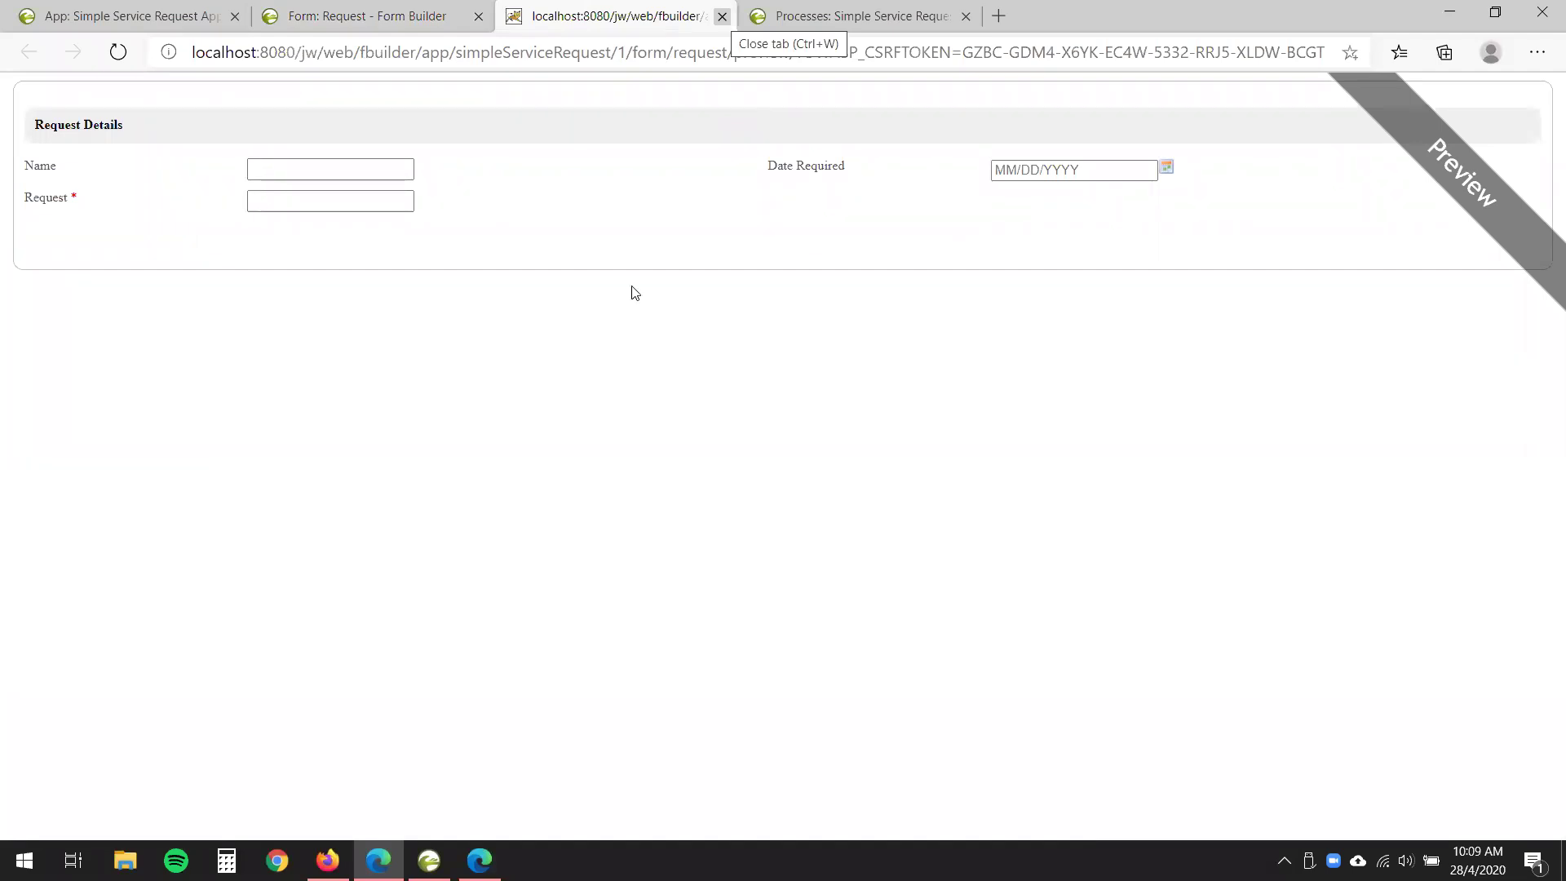
key(ctrl+w)
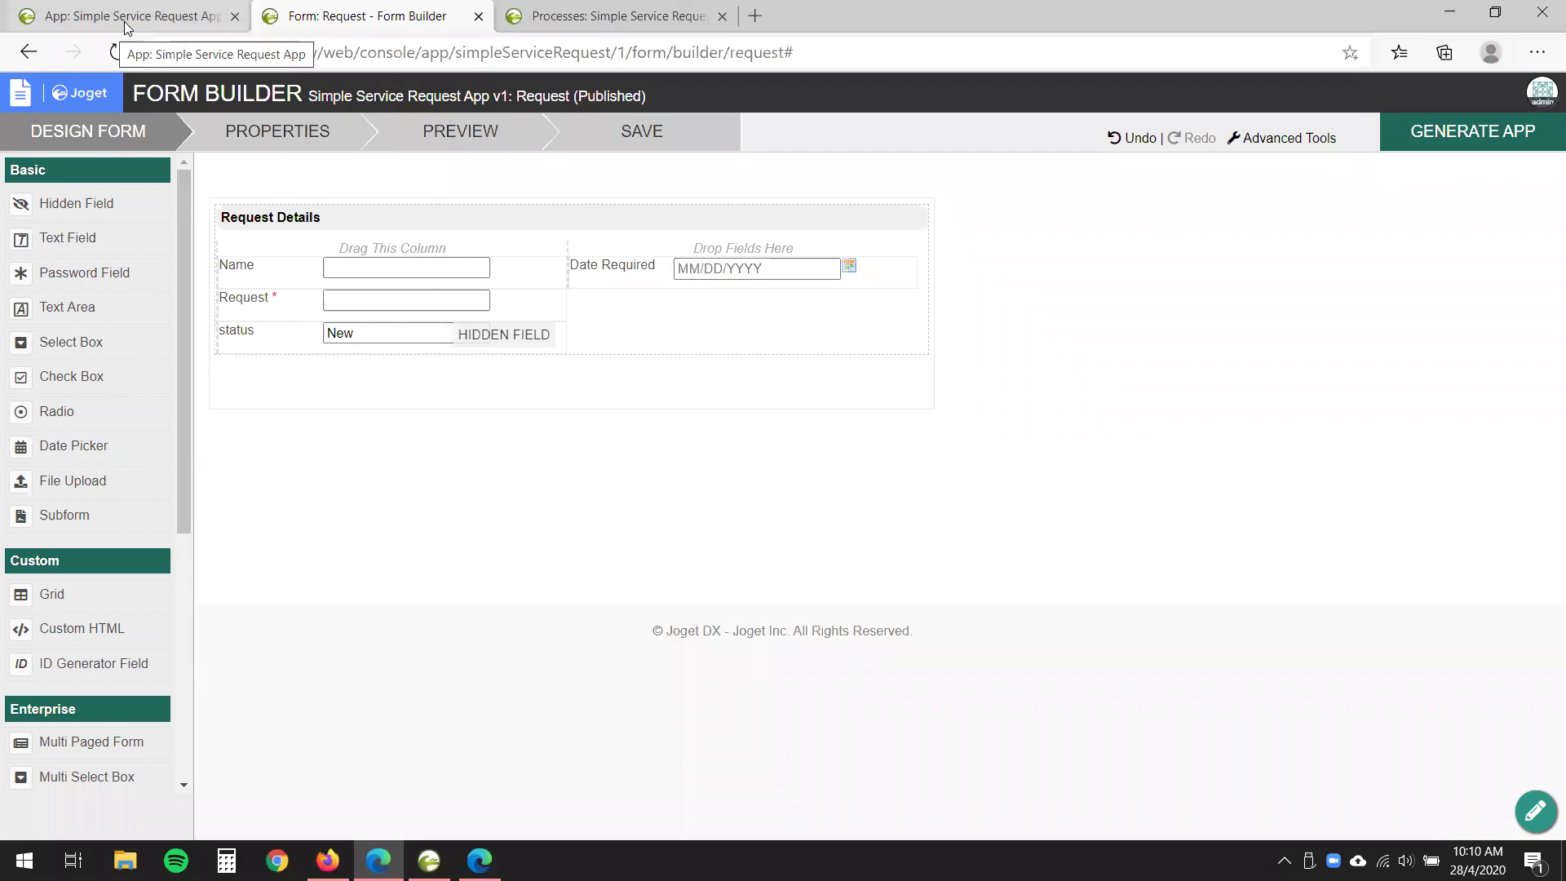
- Inspect the Clarification activity in the Request Approval Process mapper, then close the mapper
click(617, 16)
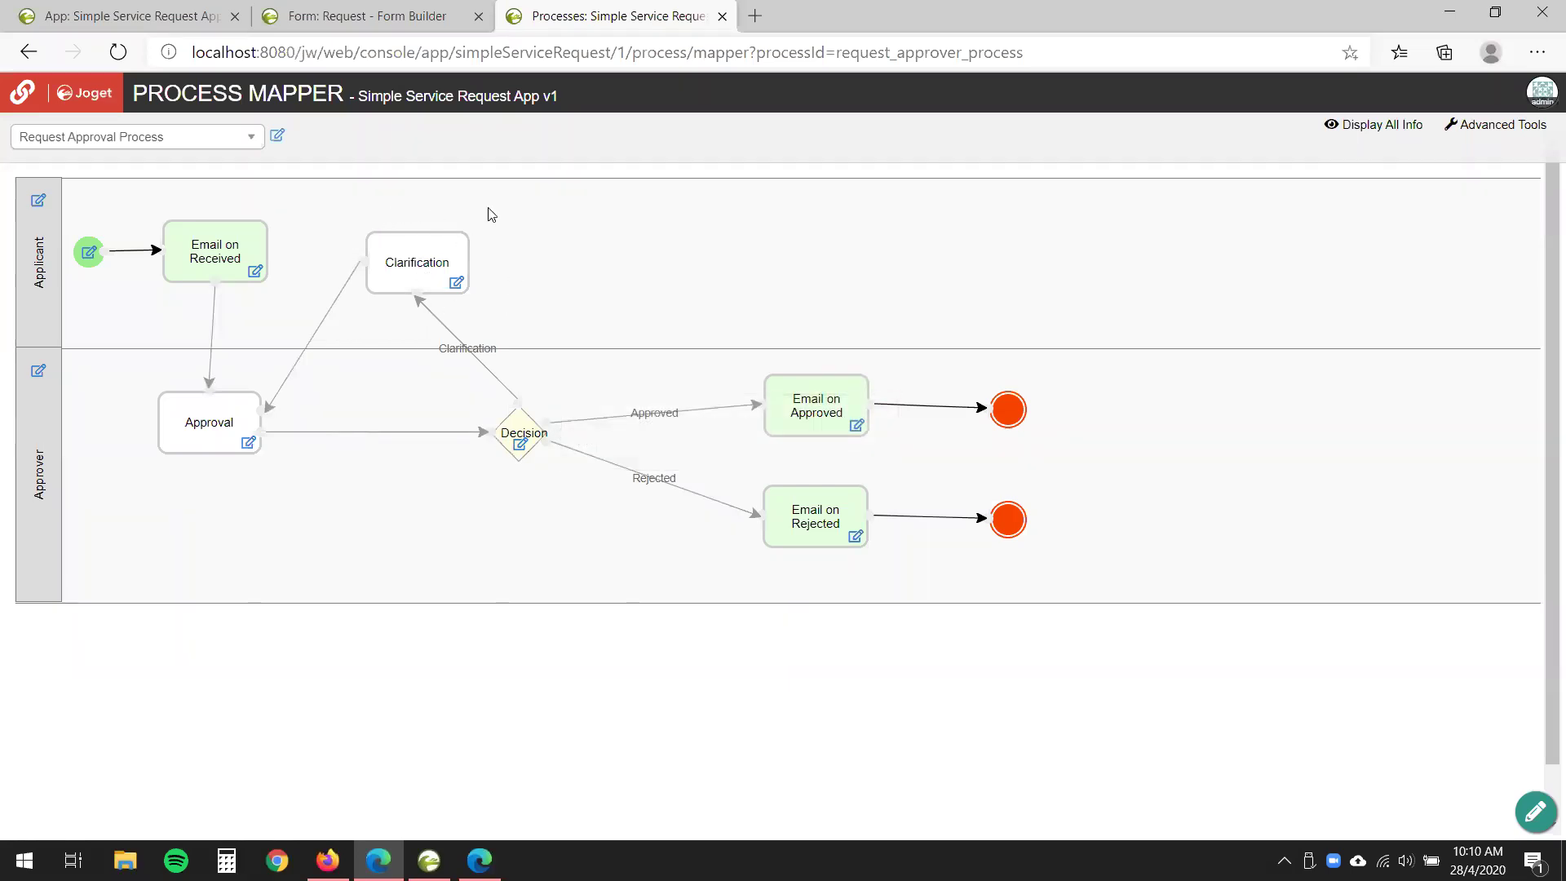
mouse_move(438, 296)
key(ctrl+w)
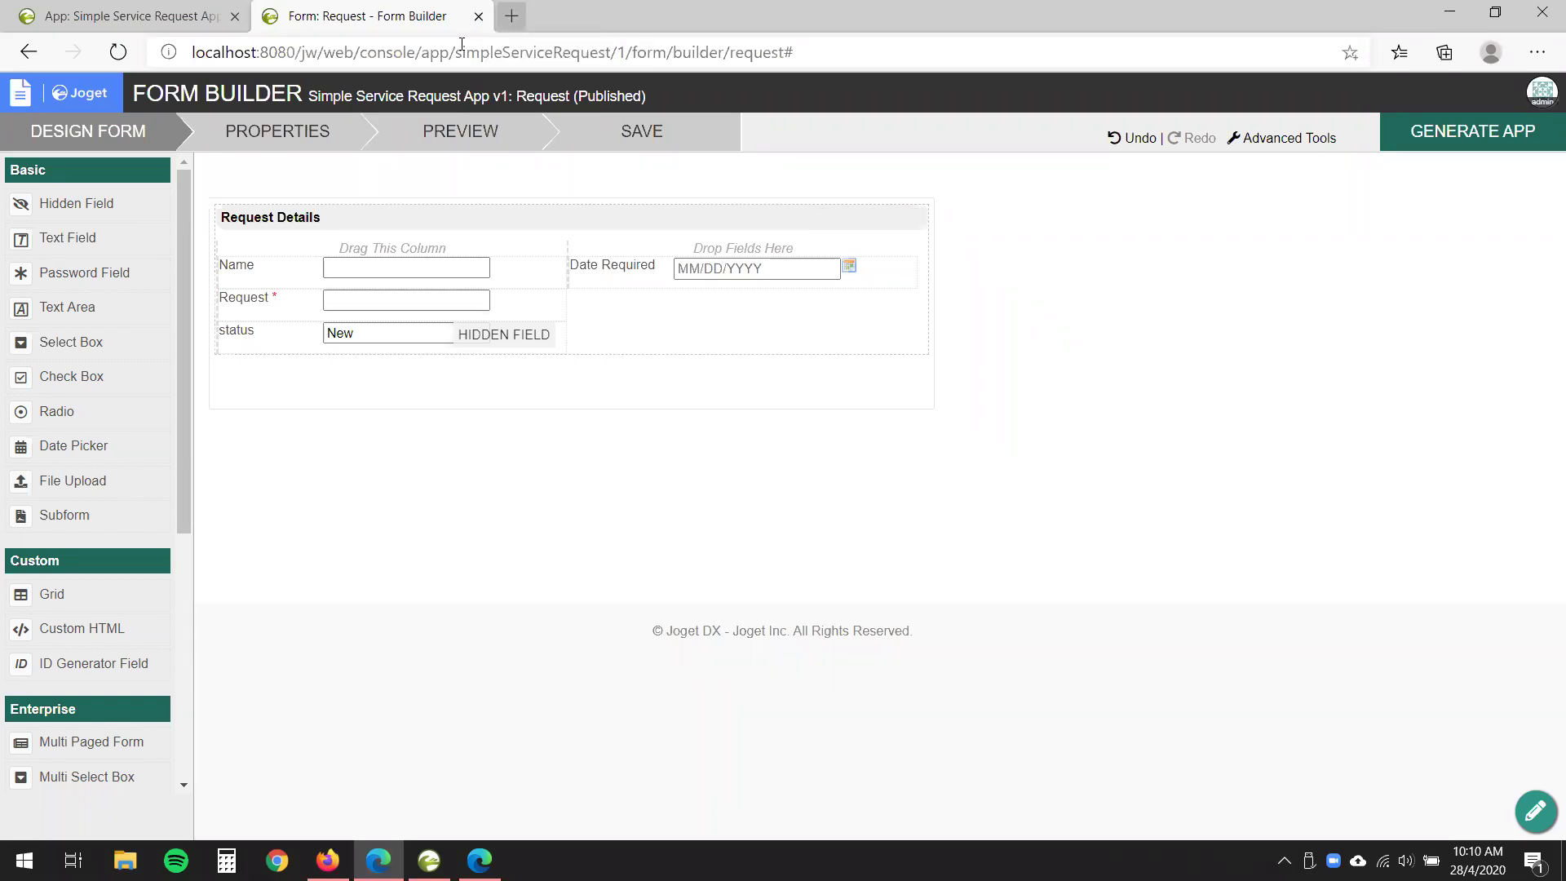
- Open a new browser tab and go to community.joget.org
key(ctrl+t)
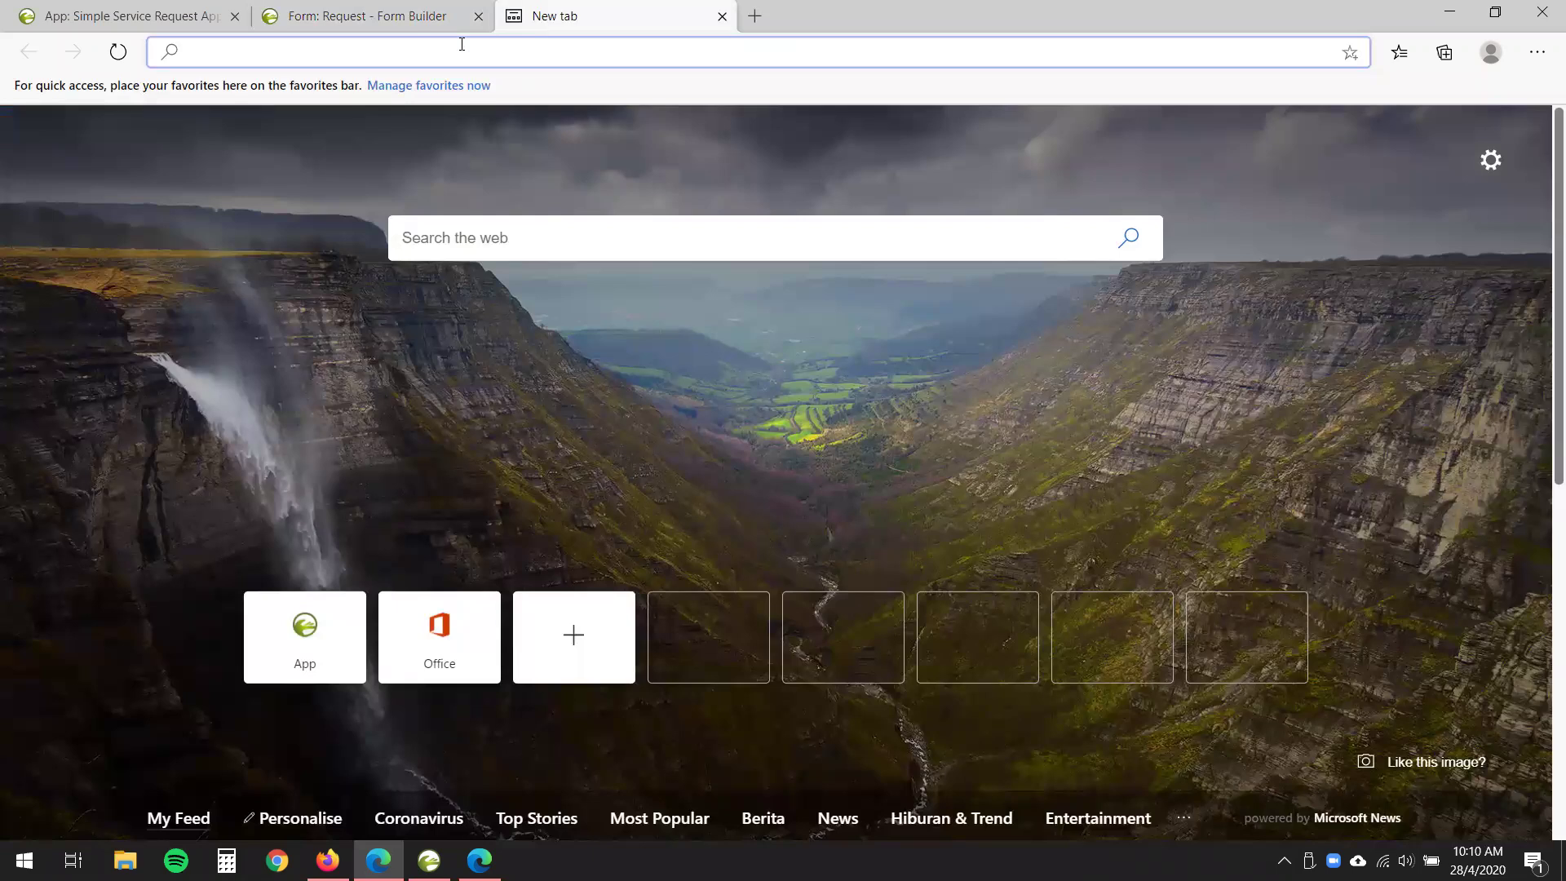
text(joge)
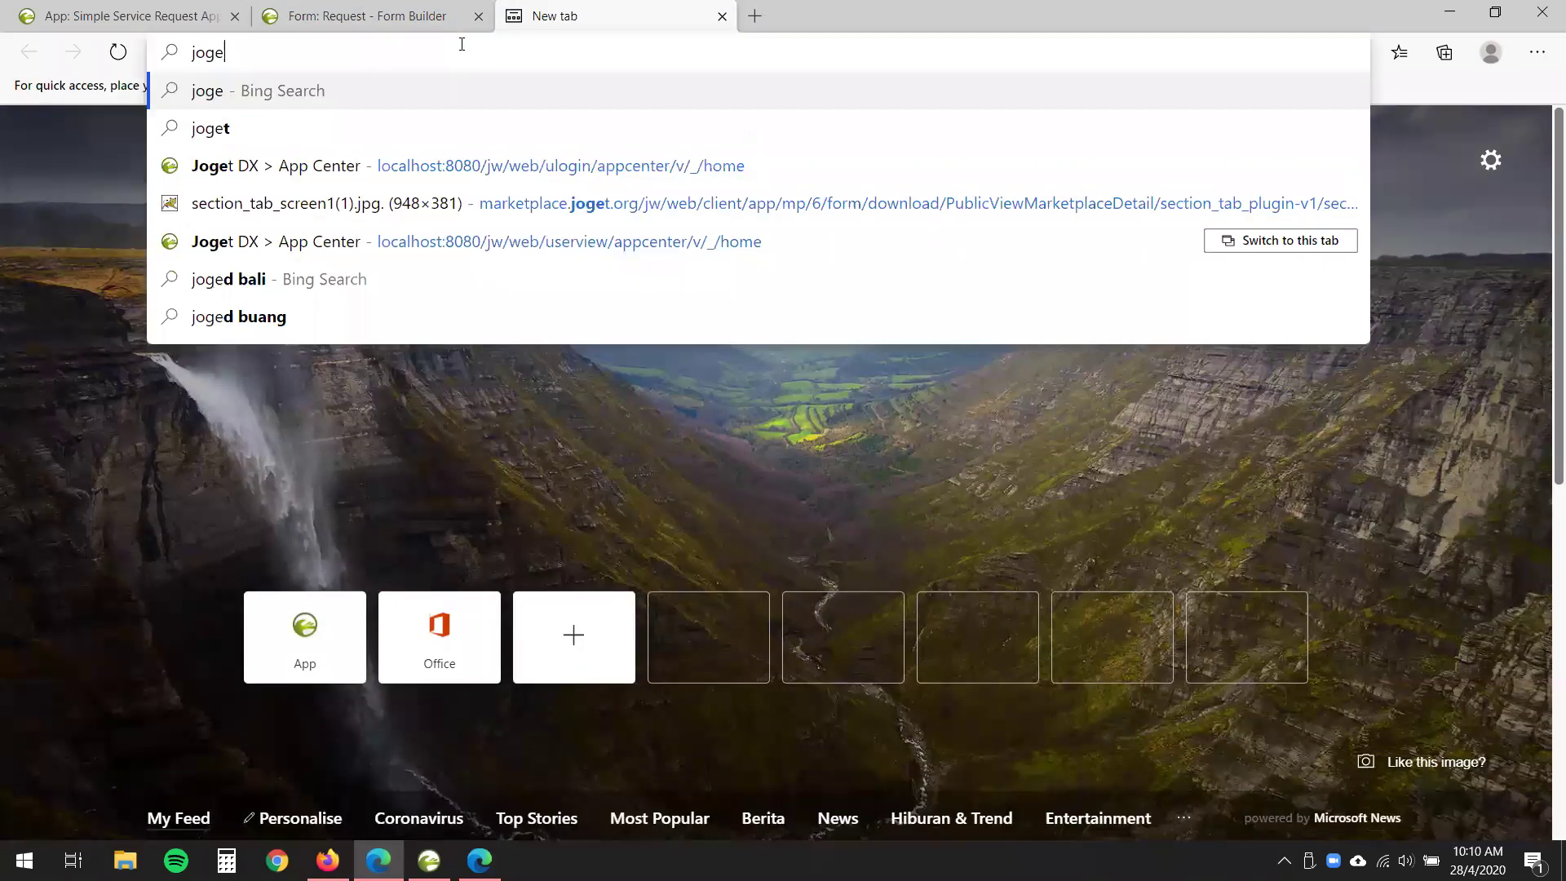
text(t knowledge)
key(ctrl+a)
text(communitiy)
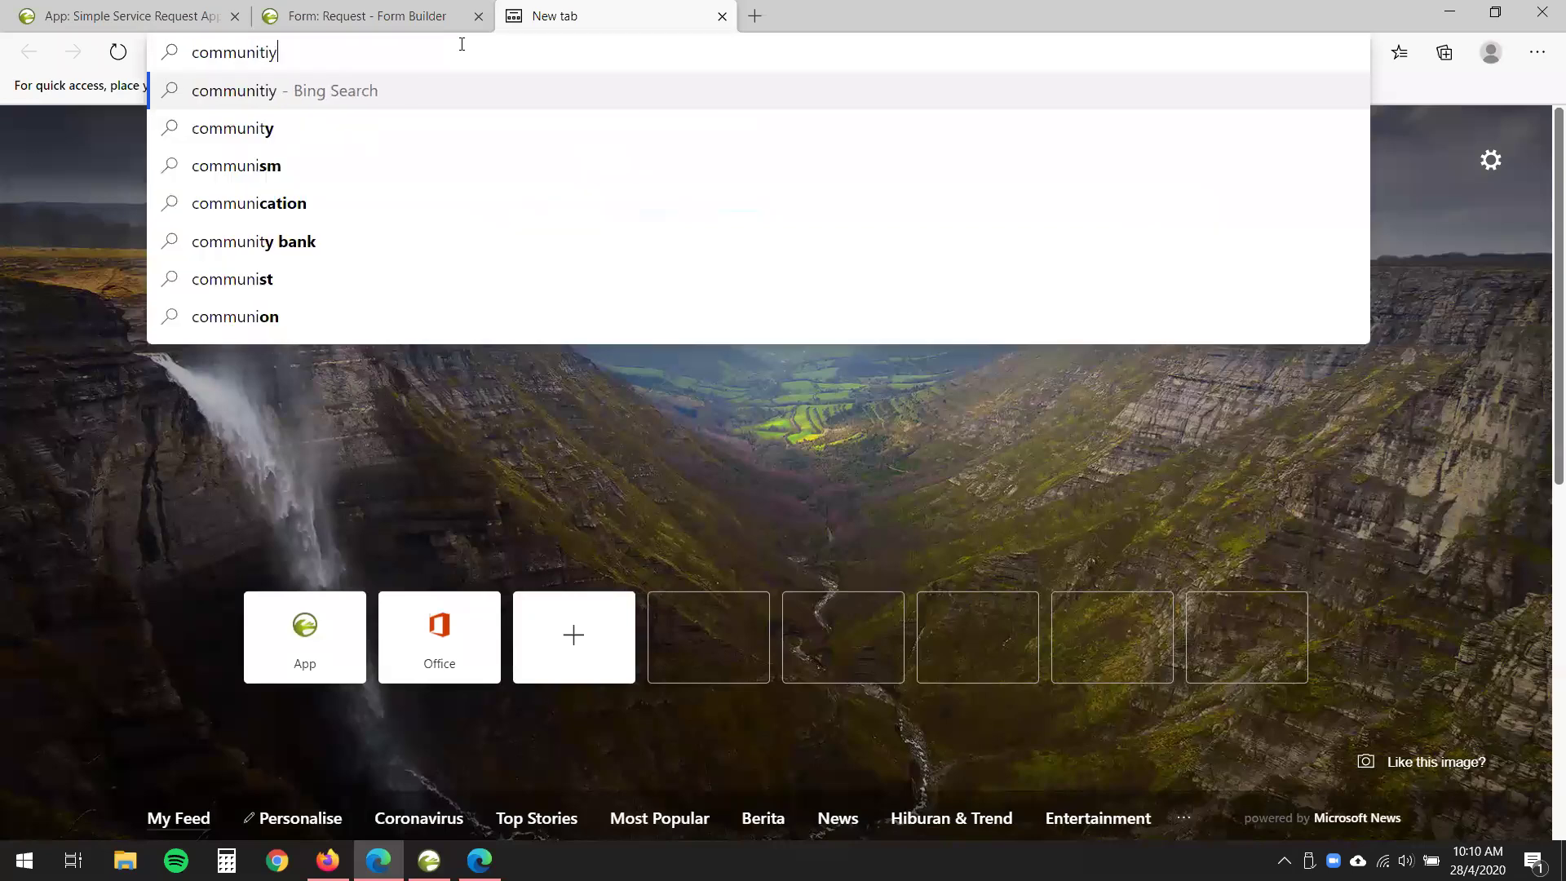
key(BackSpace)
key(BackSpace)
text(y.)
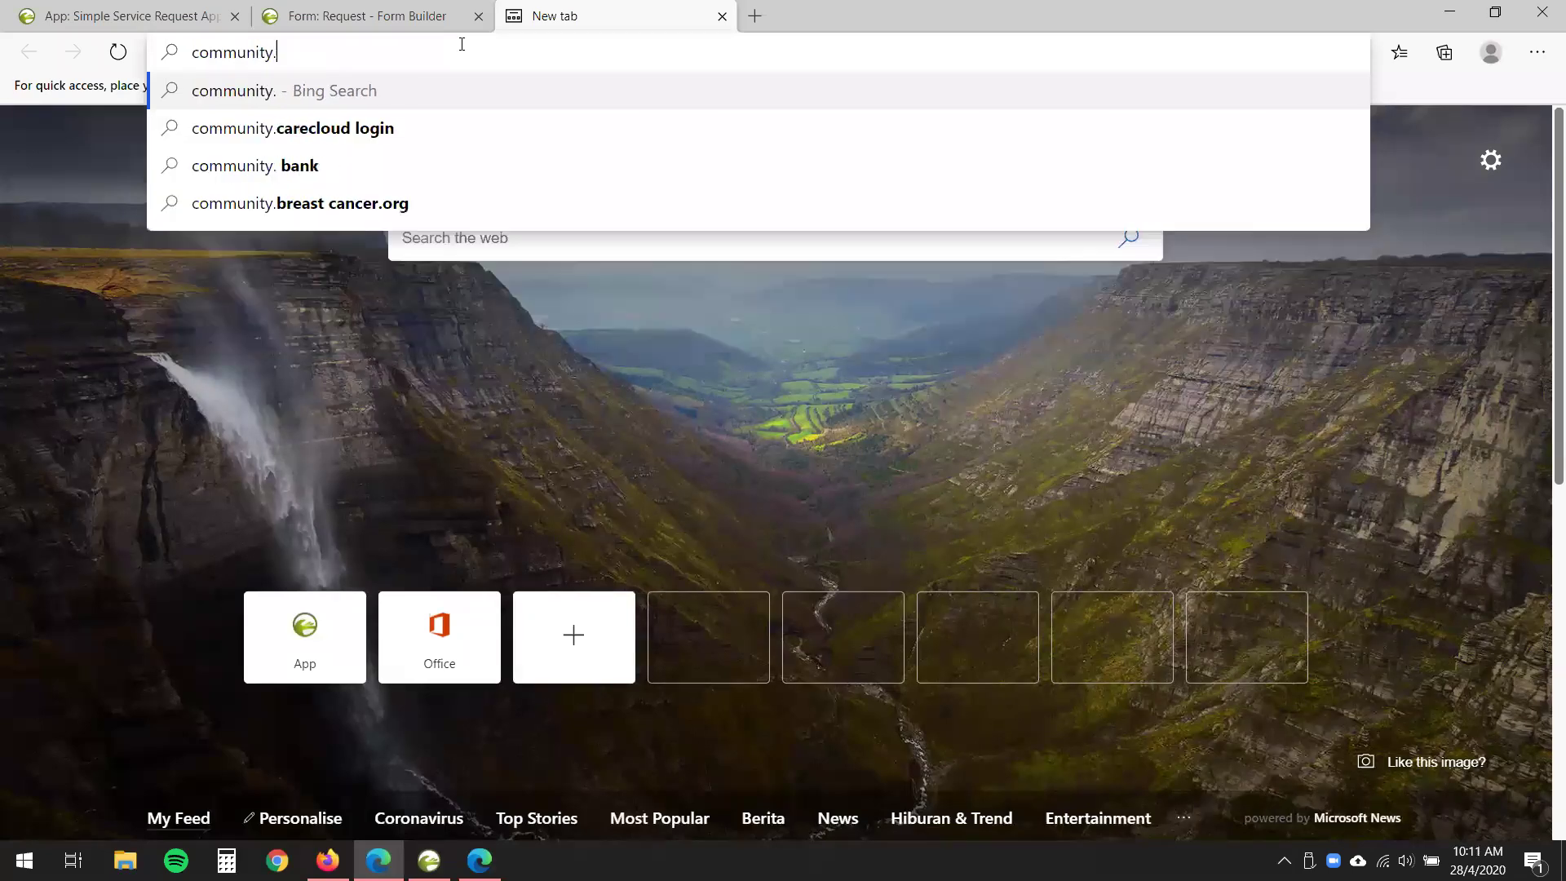
text(joget.org)
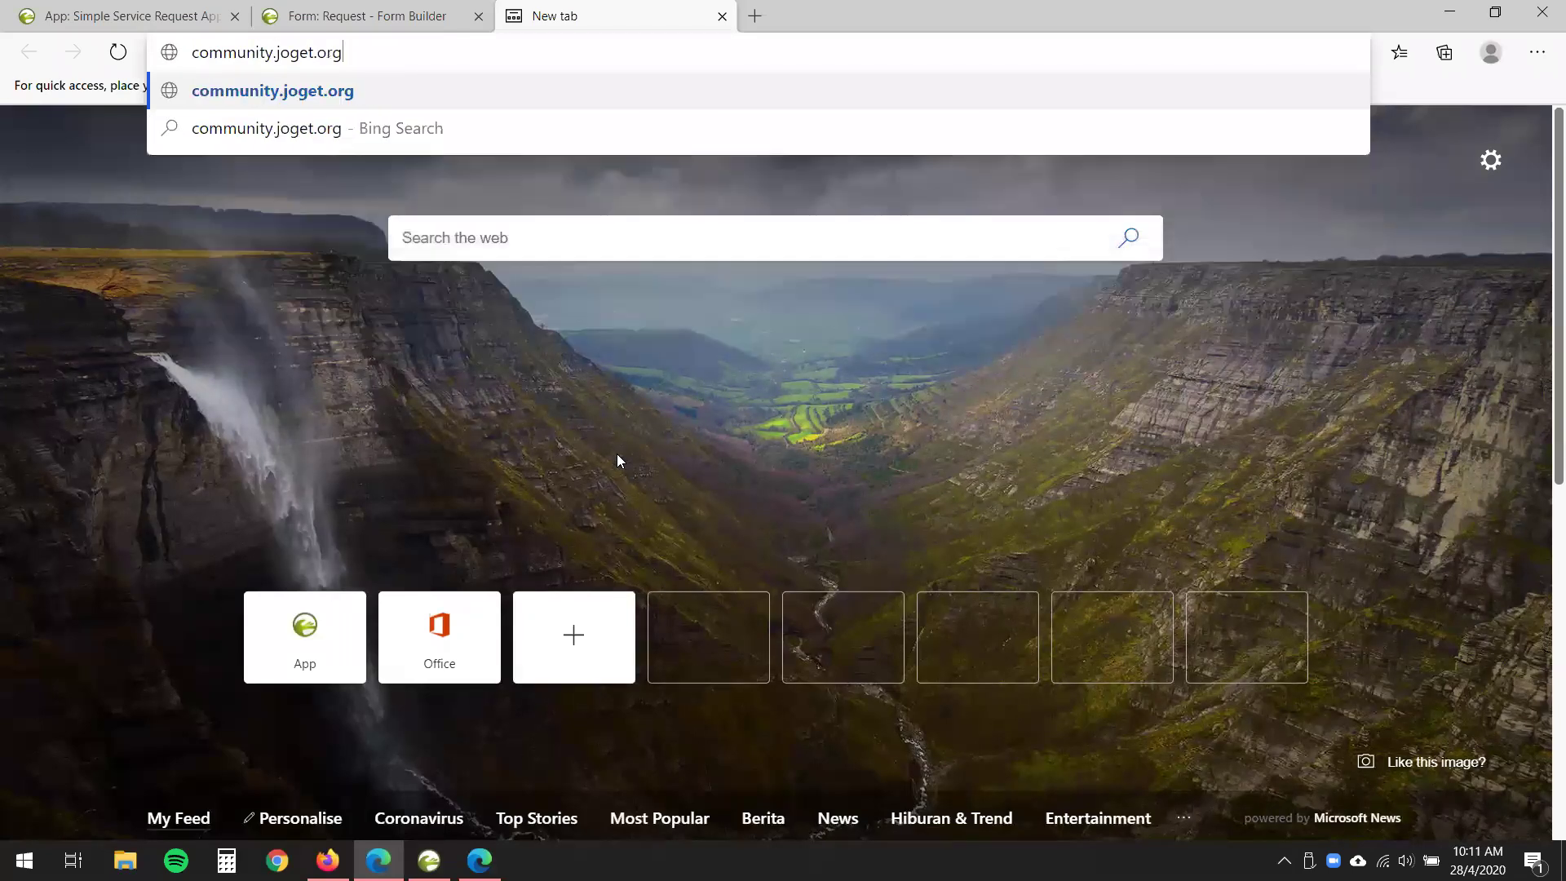
key(Return)
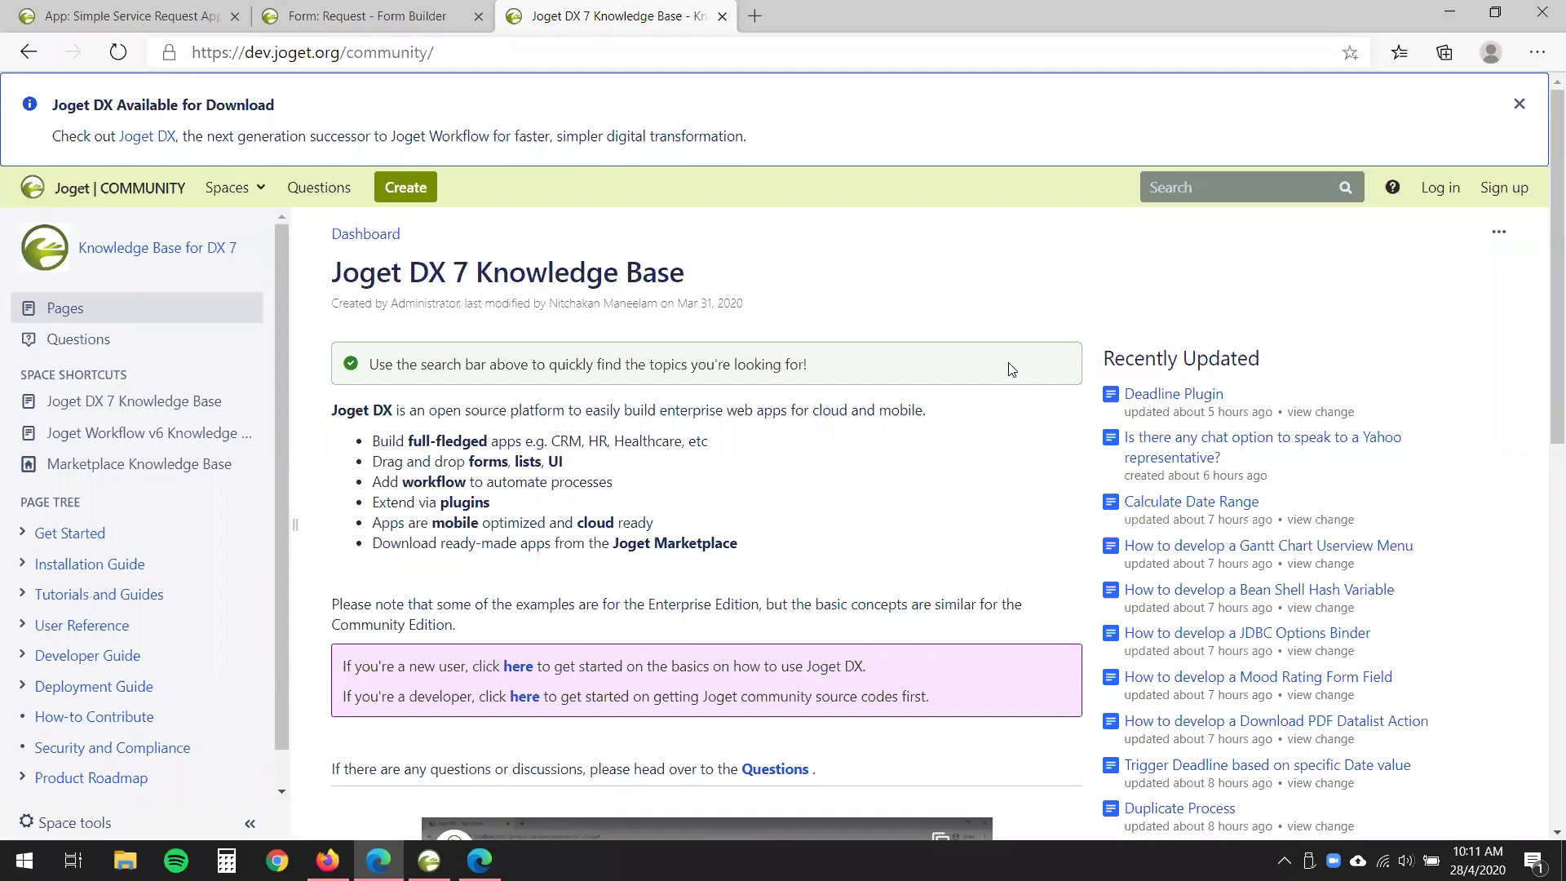
- Expand Tutorials and Guides and browse the Platform Tutorials section of the page tree
click(21, 597)
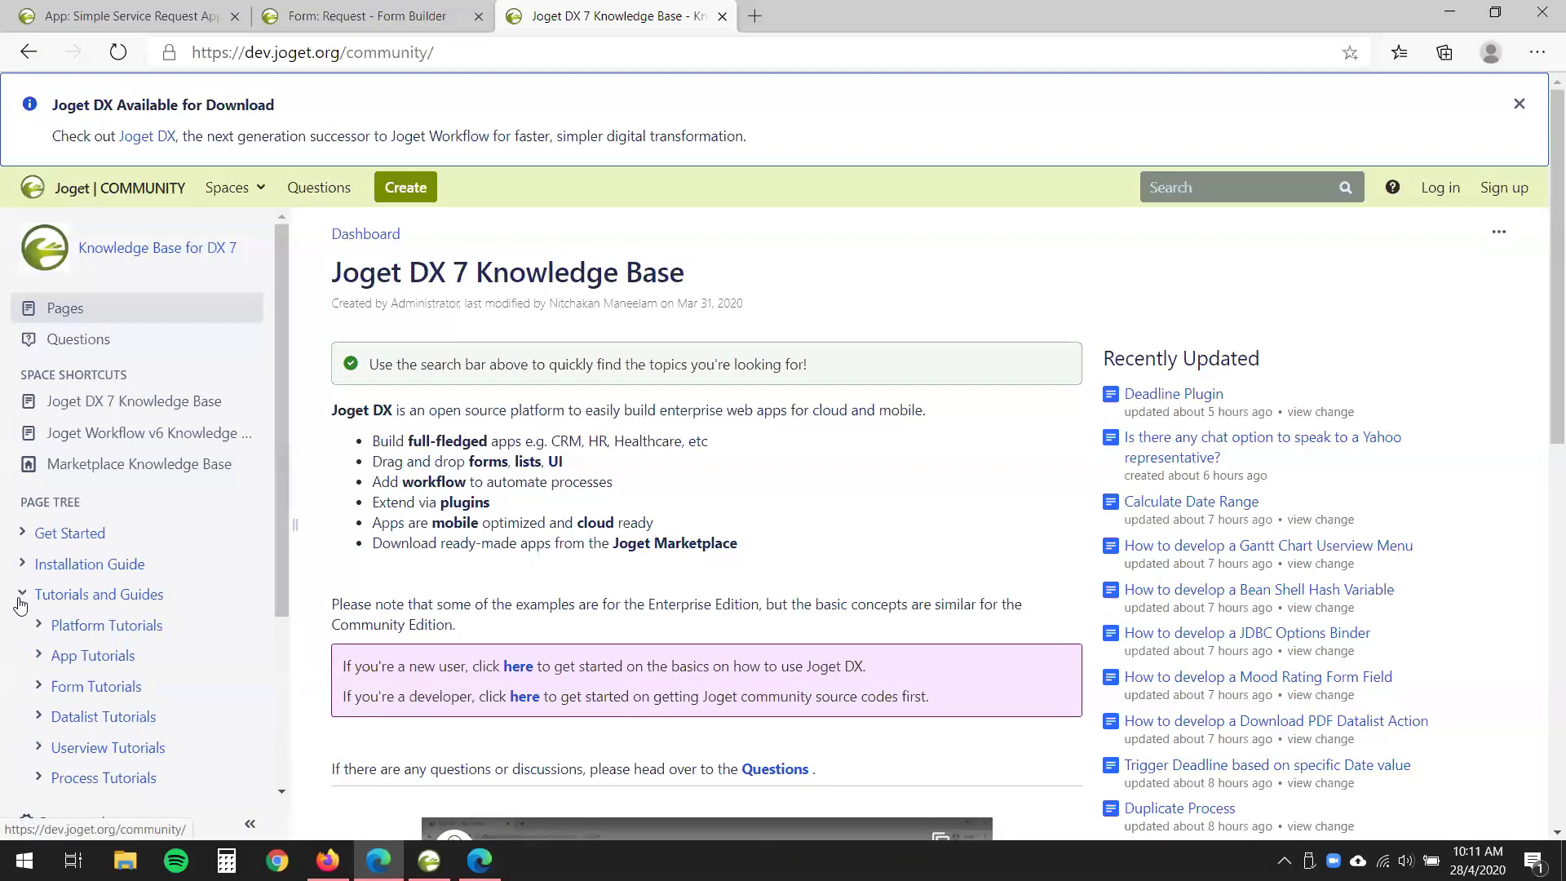
scroll(20, 604, down, 2)
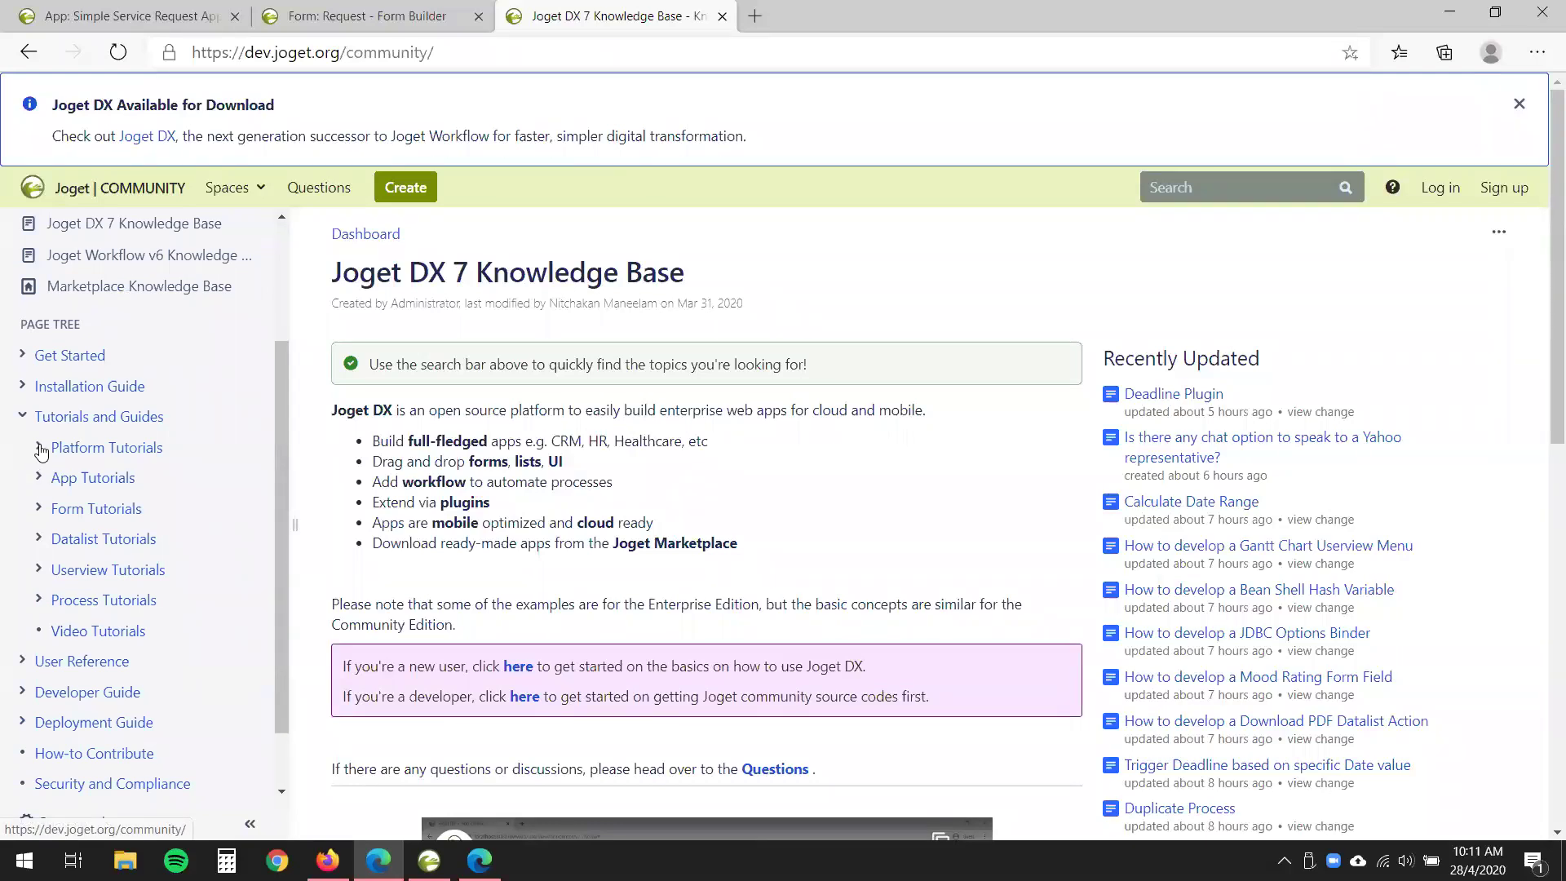
click(39, 447)
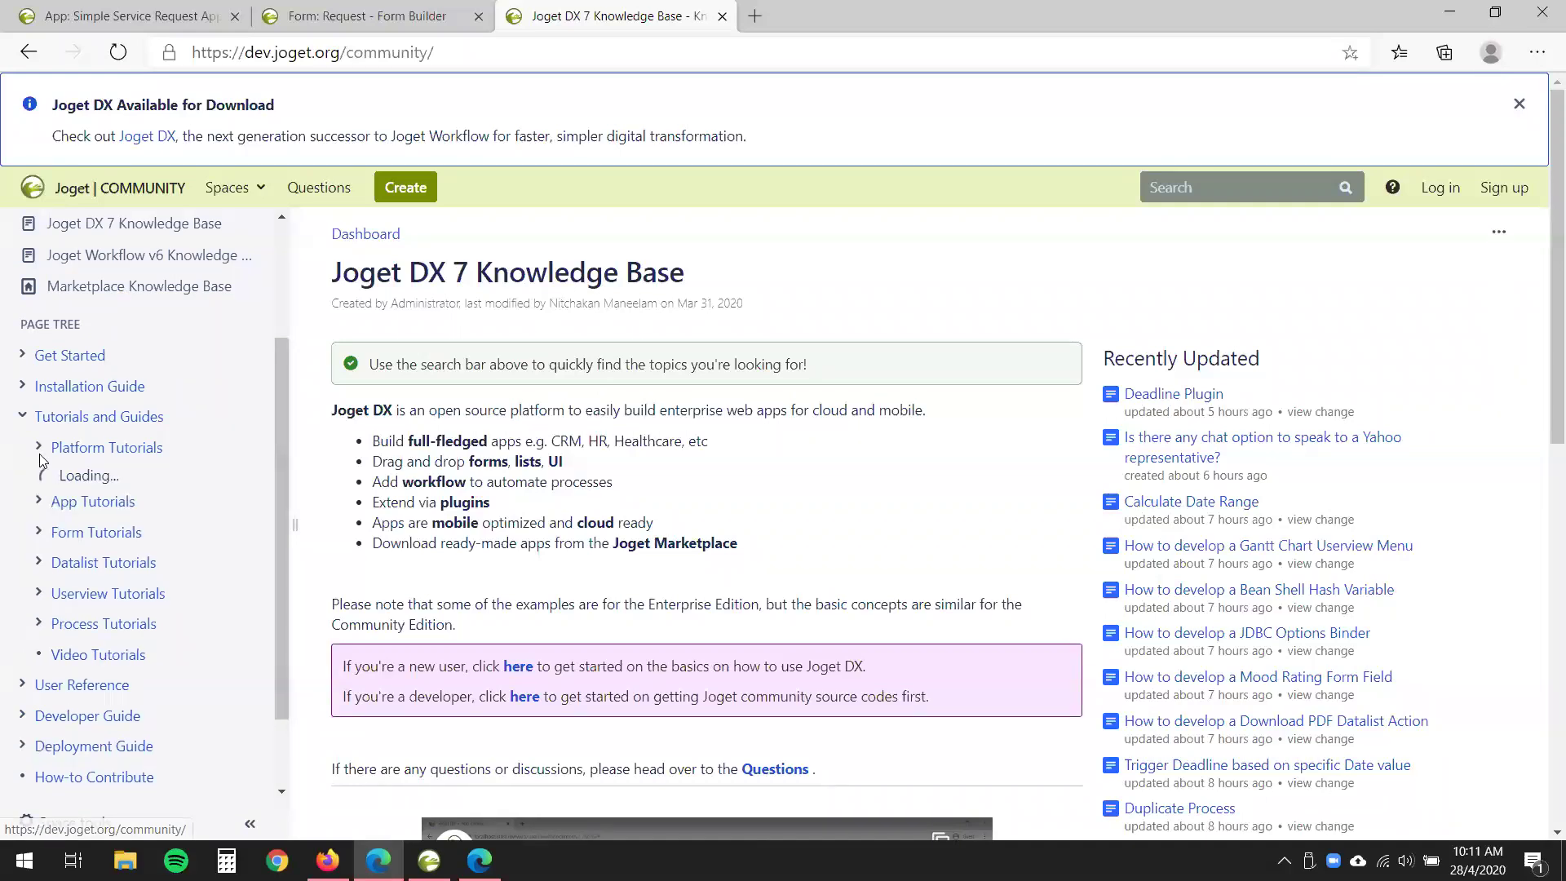
click(38, 447)
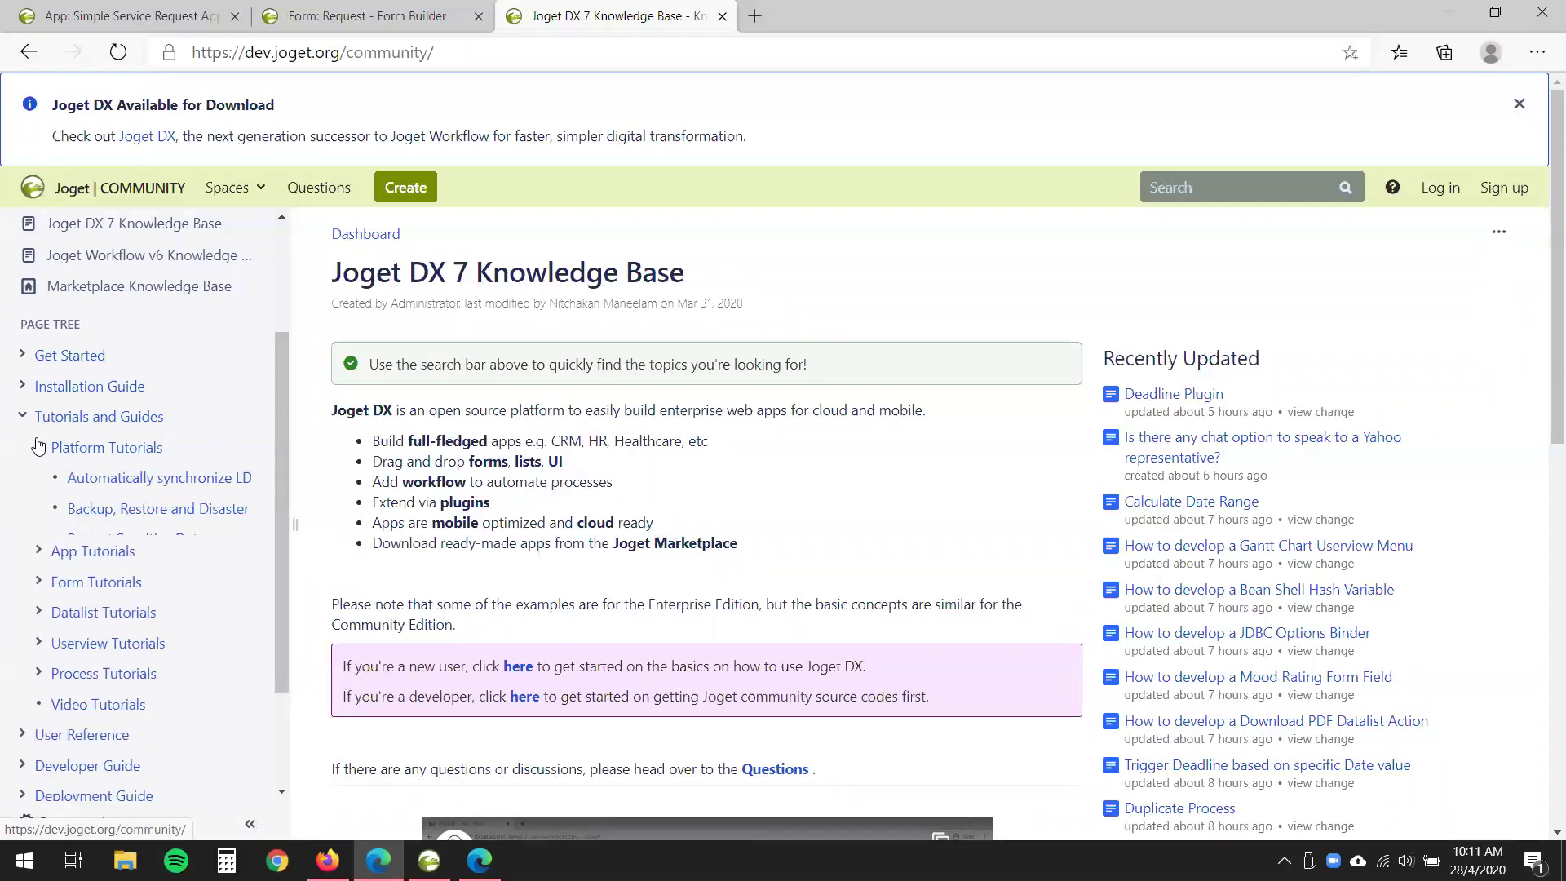
- Search the knowledge base for 'multiple approval' and show the full results
click(1210, 194)
text(multiple approval)
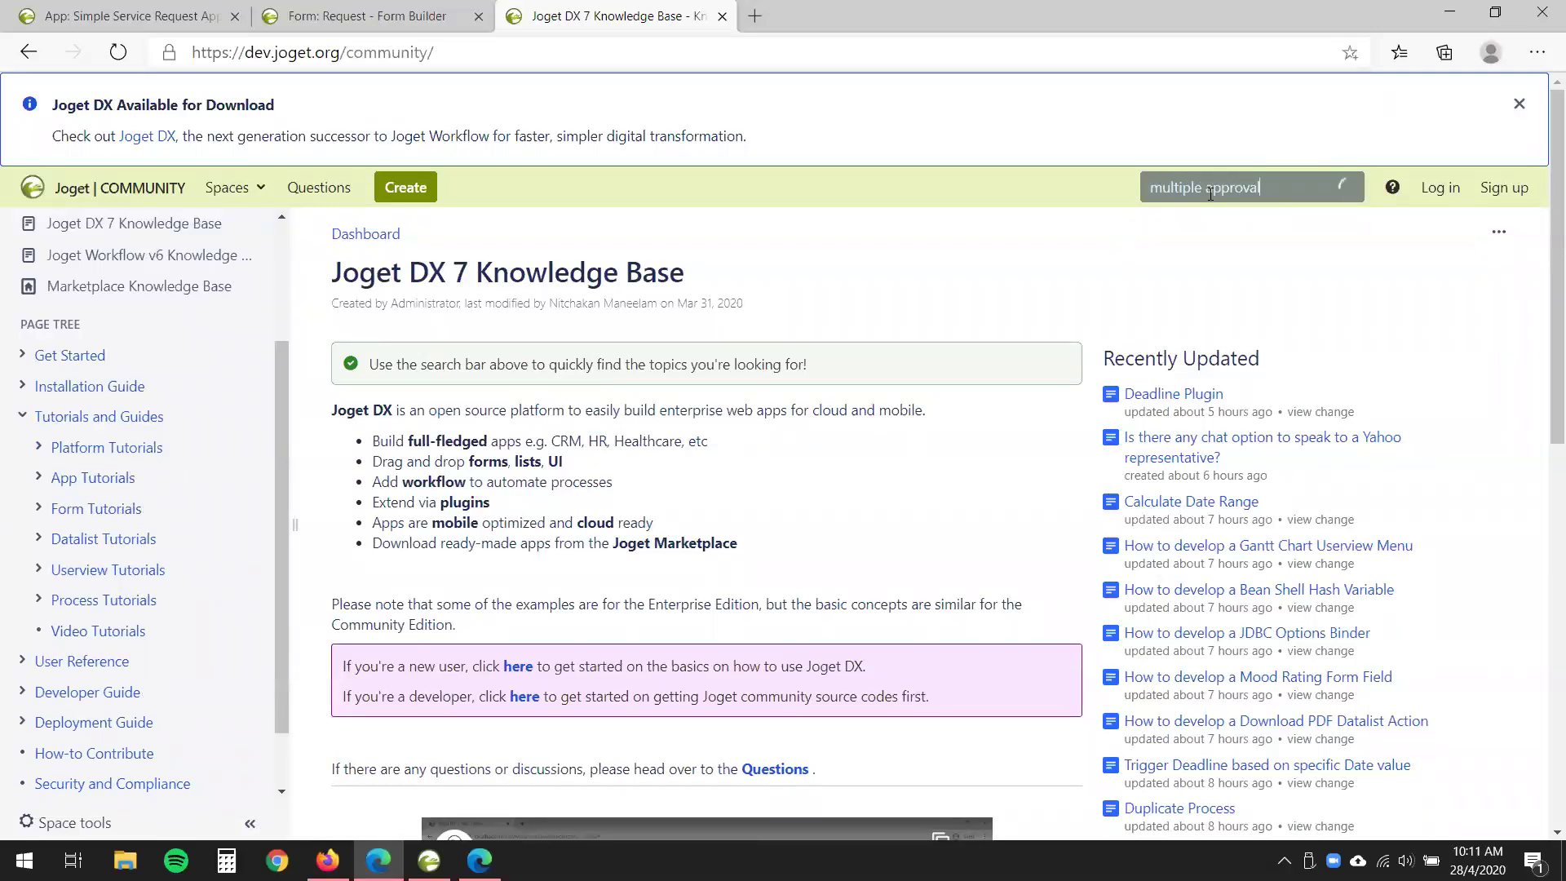
key(Return)
- Open the Multiple Approval v2 result and scroll through the article
click(962, 204)
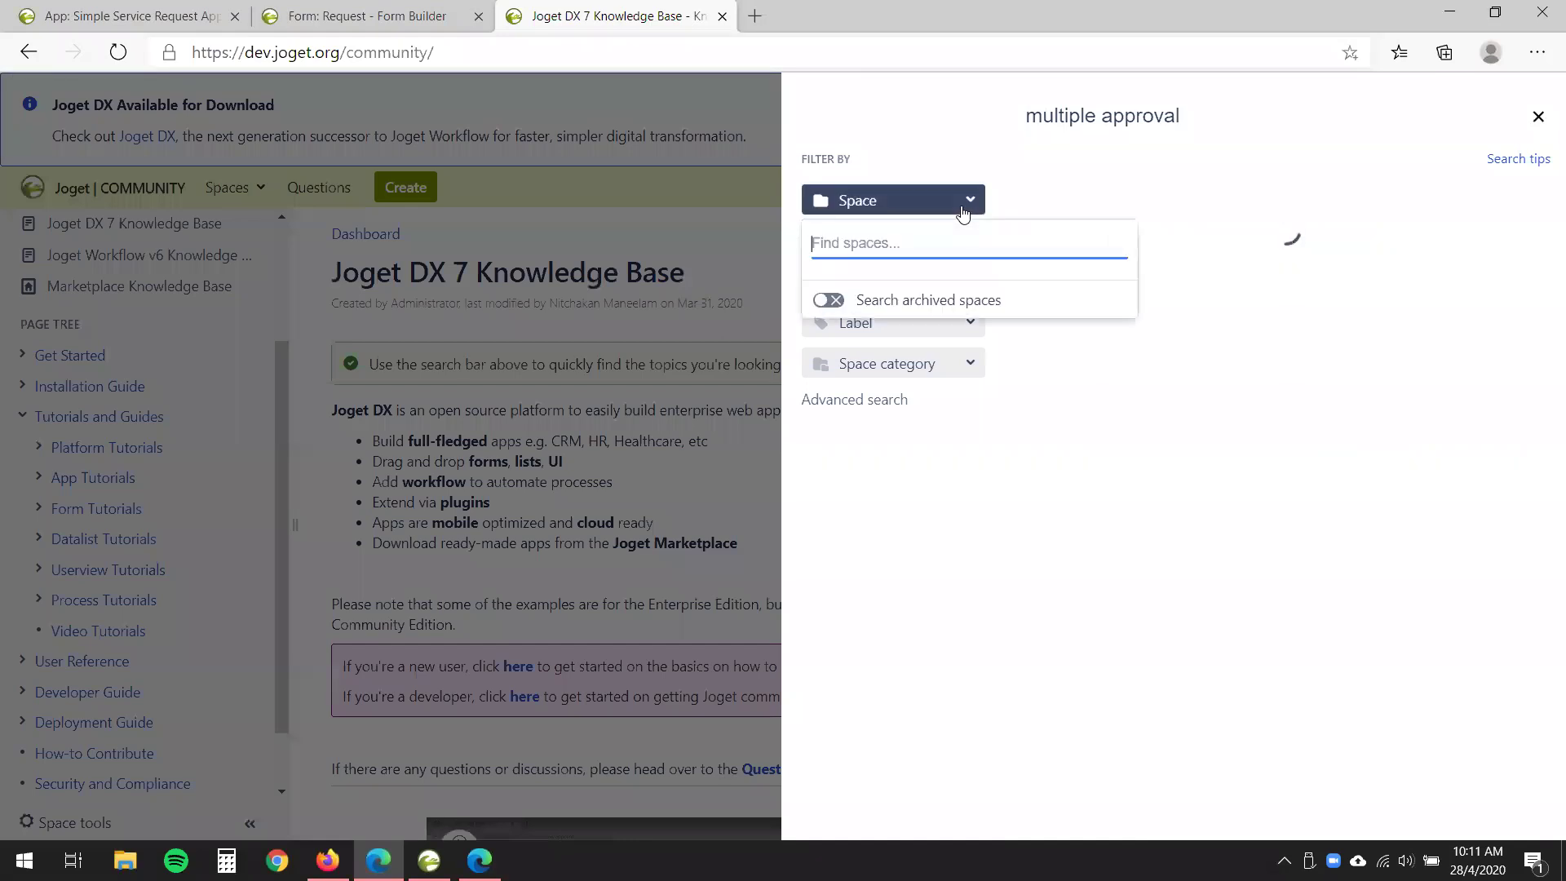
click(964, 202)
click(1156, 198)
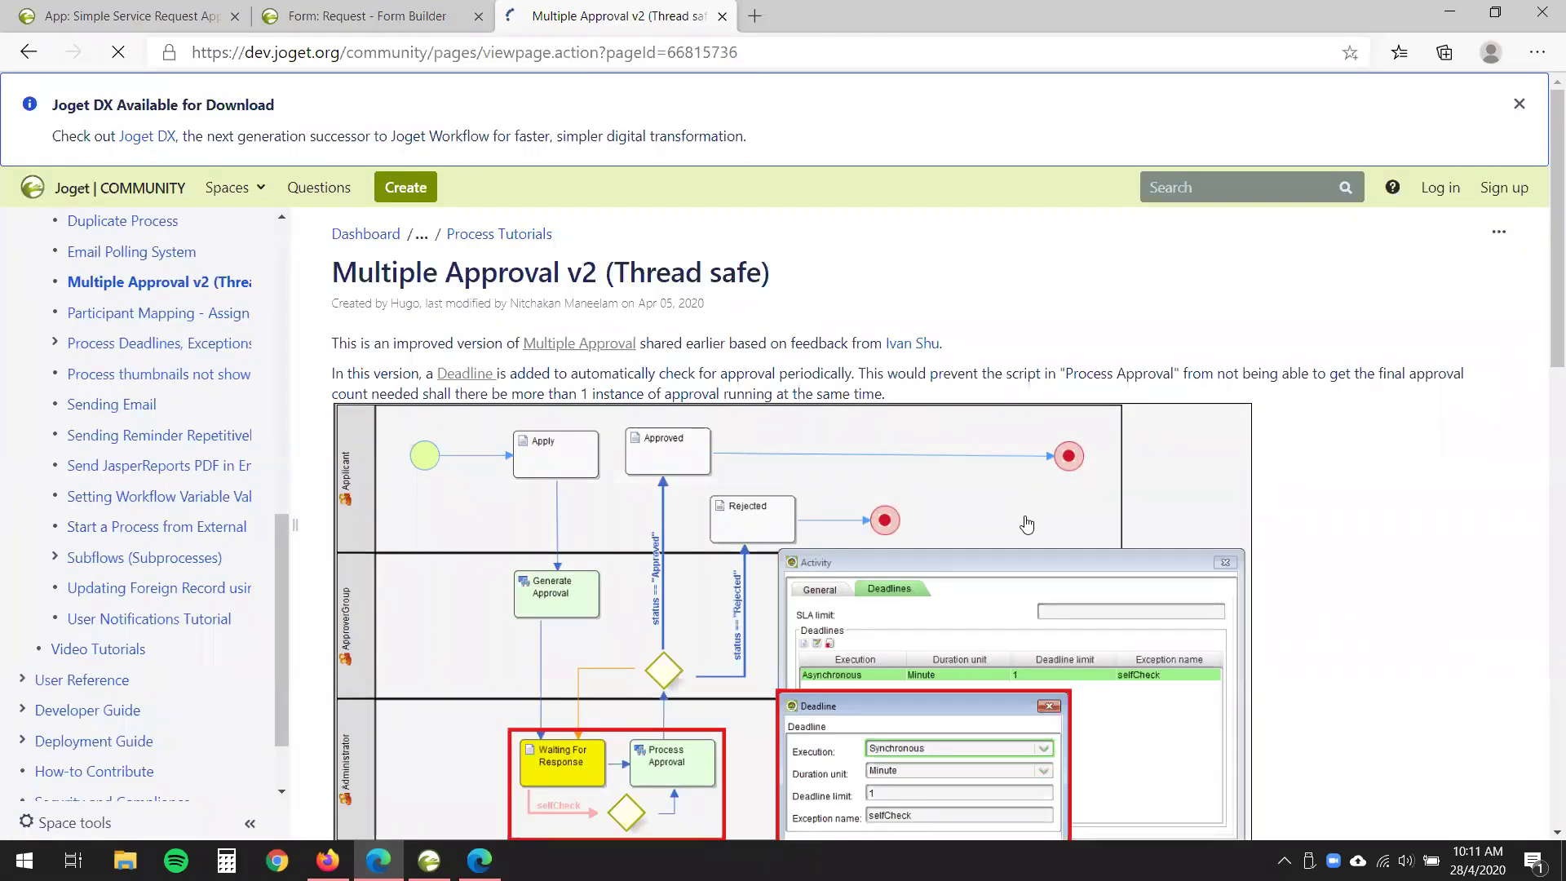
scroll(1033, 421, down, 5)
scroll(1045, 431, down, 10)
scroll(1044, 442, up, 15)
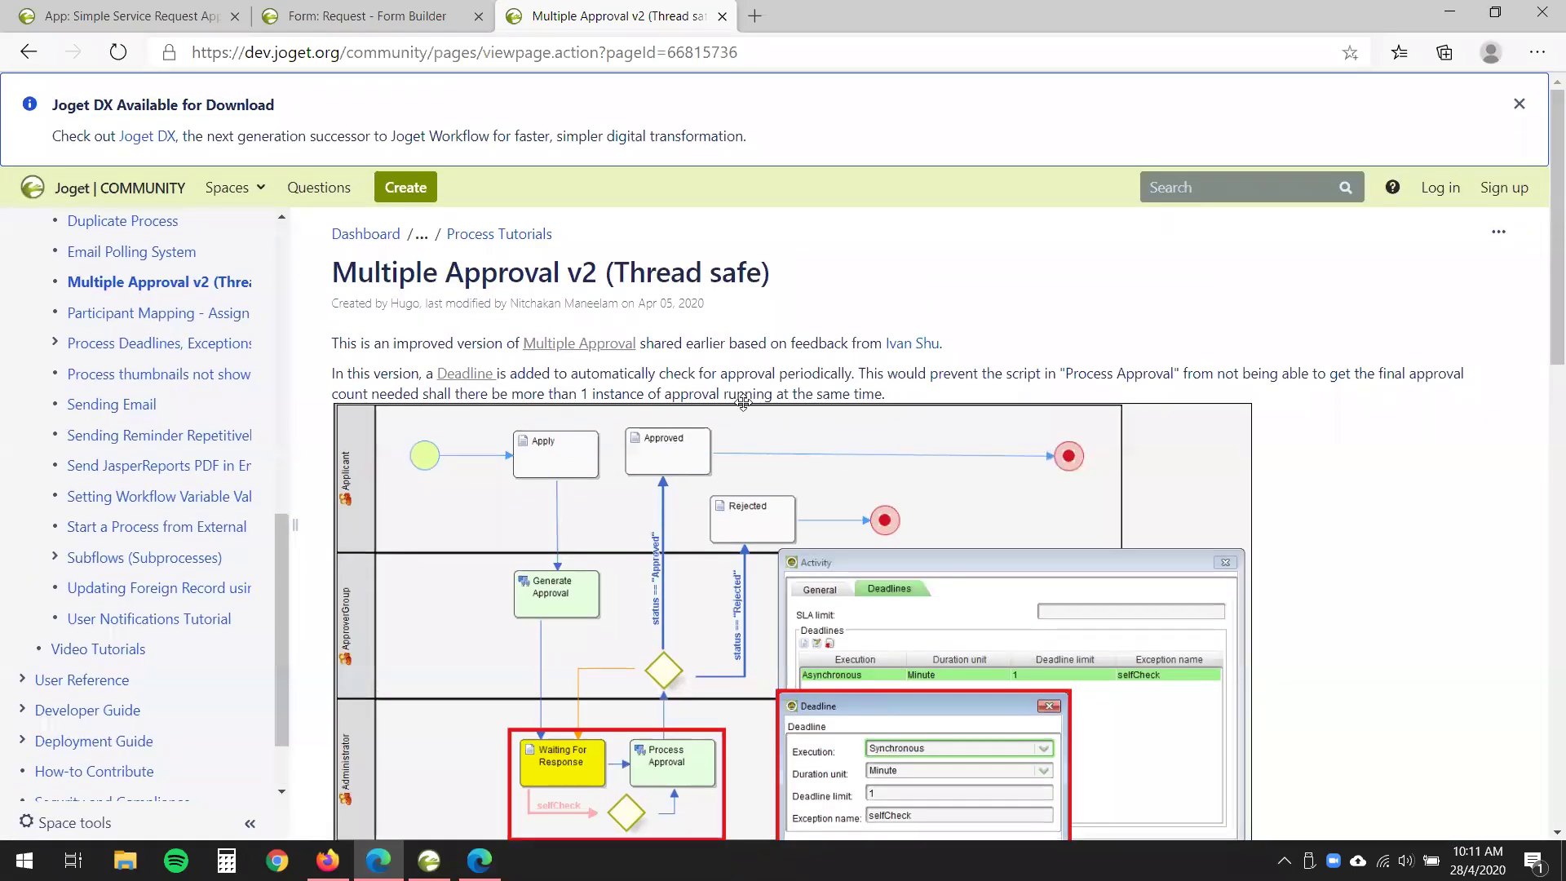
scroll(836, 455, down, 2)
scroll(881, 545, down, 2)
scroll(881, 545, down, 5)
scroll(881, 546, up, 2)
scroll(879, 548, down, 2)
scroll(879, 548, down, 1)
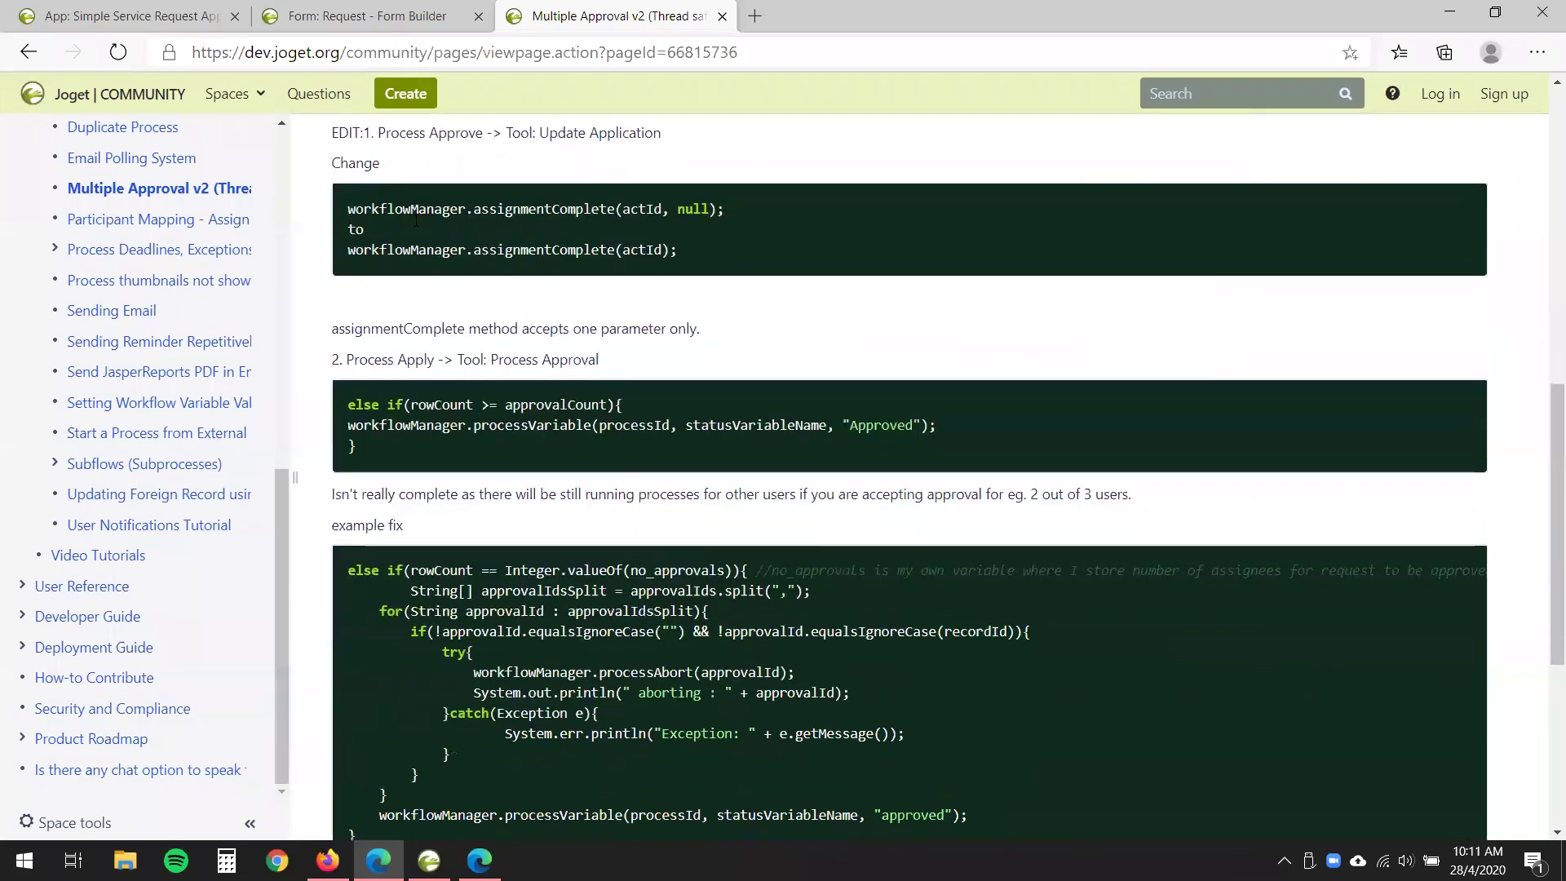
- Highlight and review the sample code blocks in the Multiple Approval v2 article
drag(347, 208, 371, 230)
click(371, 230)
drag(348, 405, 638, 434)
click(667, 507)
scroll(647, 593, down, 2)
drag(410, 339, 529, 526)
scroll(788, 518, up, 9)
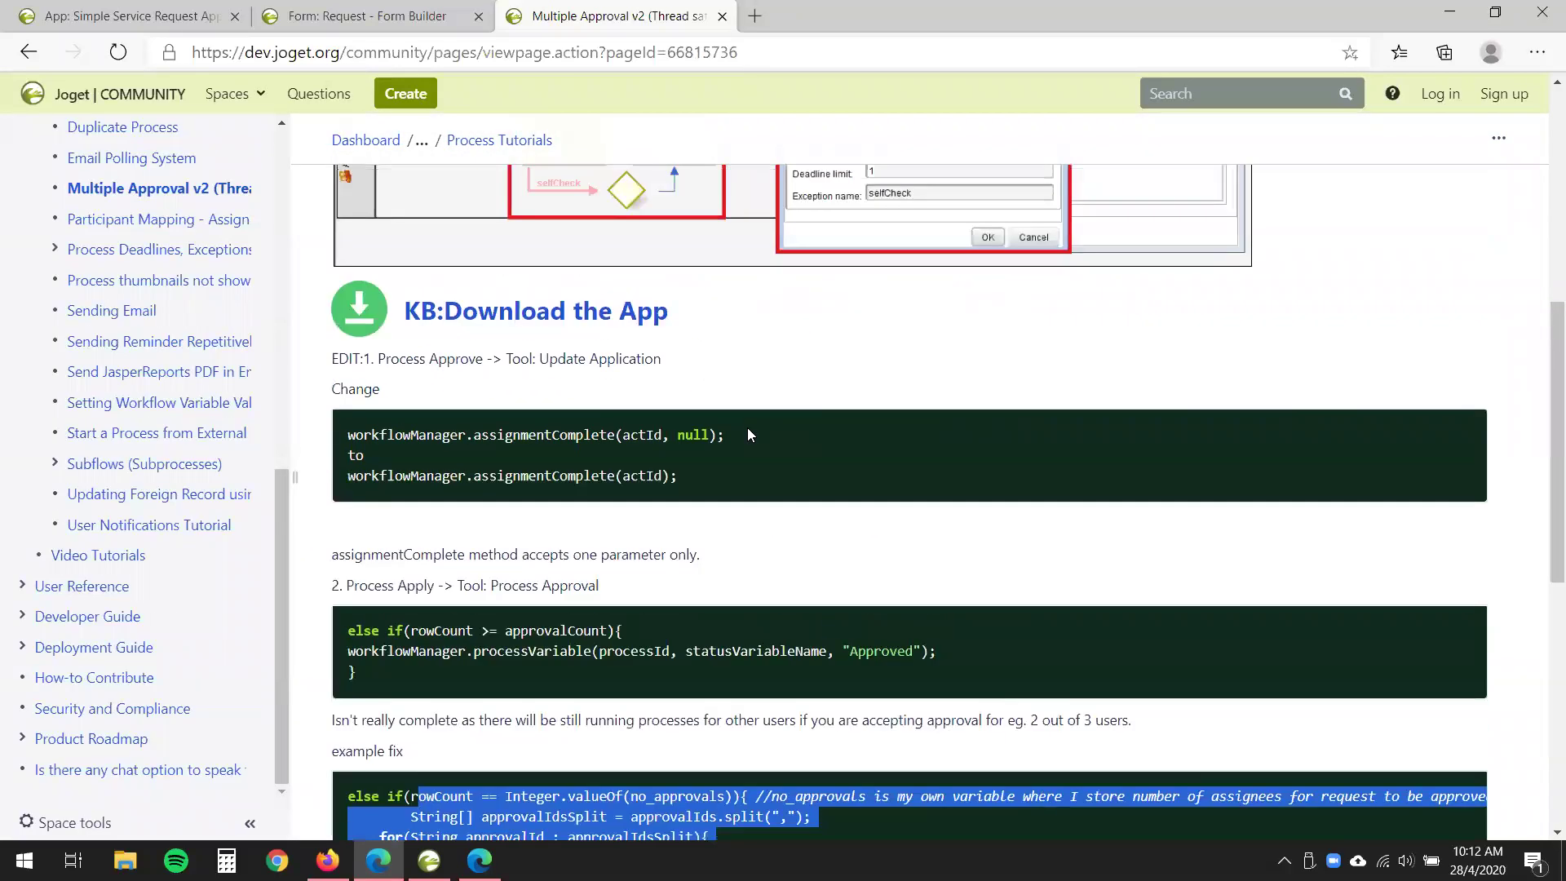
scroll(805, 506, up, 2)
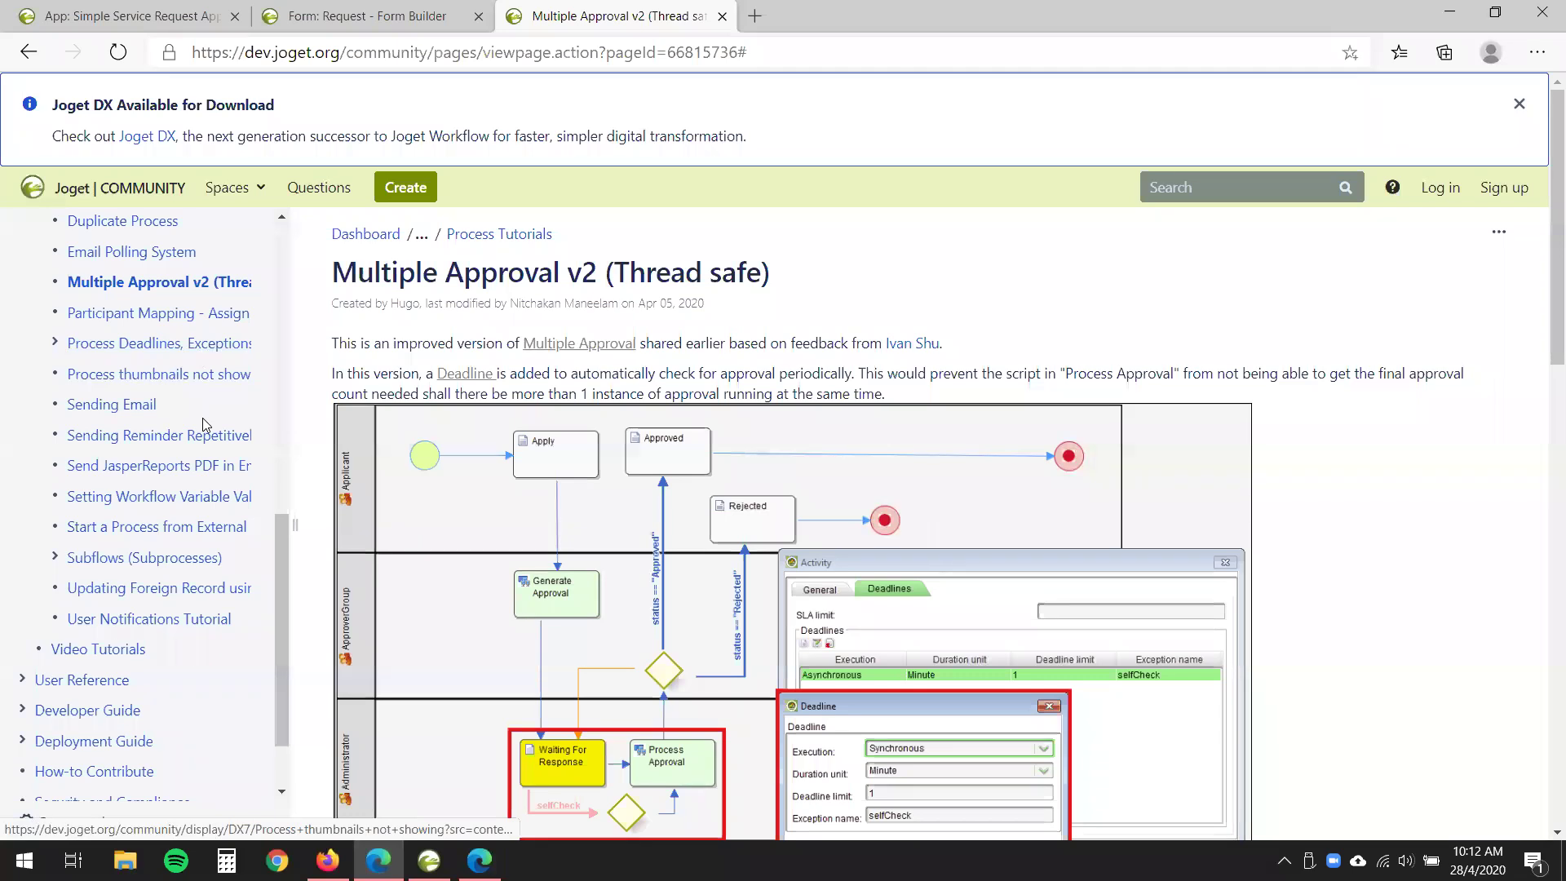
scroll(204, 424, up, 2)
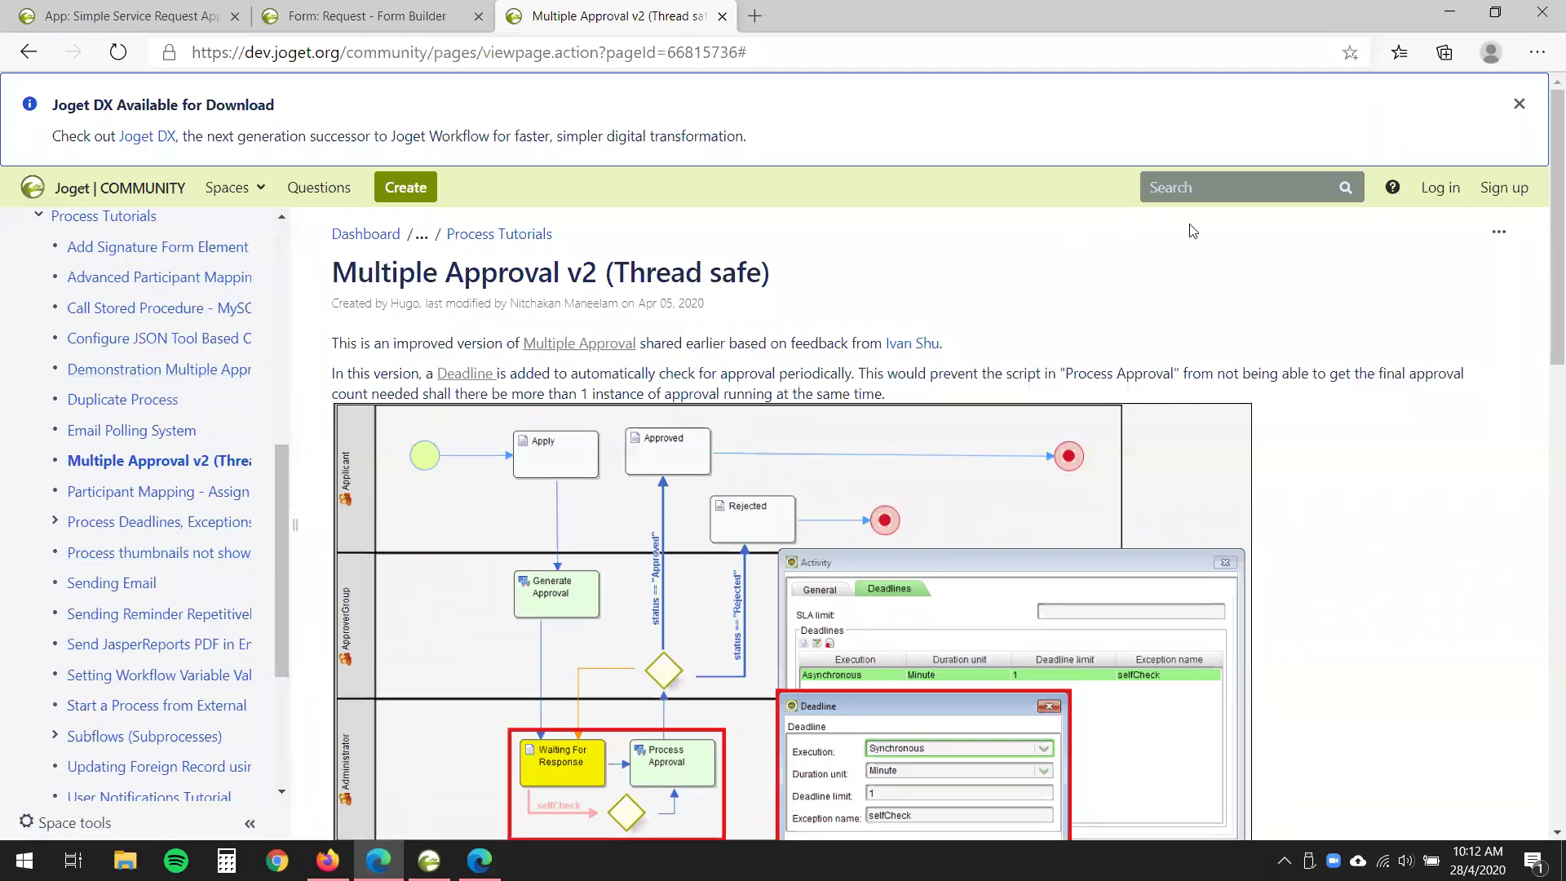
- Search 'multiple approval' again and open the Multiple Approval article
click(1230, 196)
text(multiple approval)
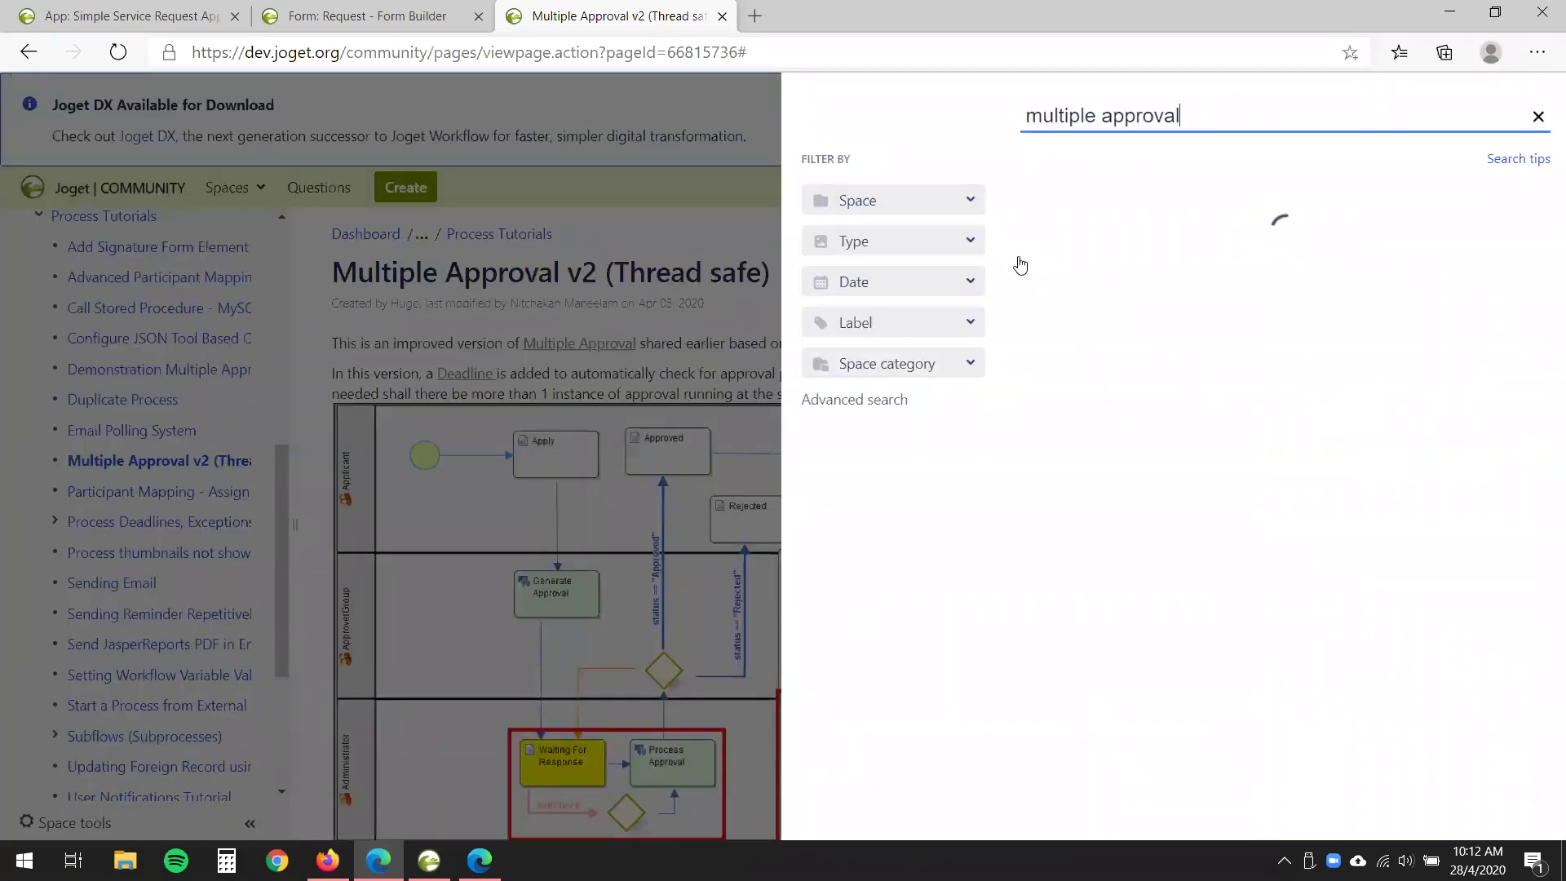
click(1153, 385)
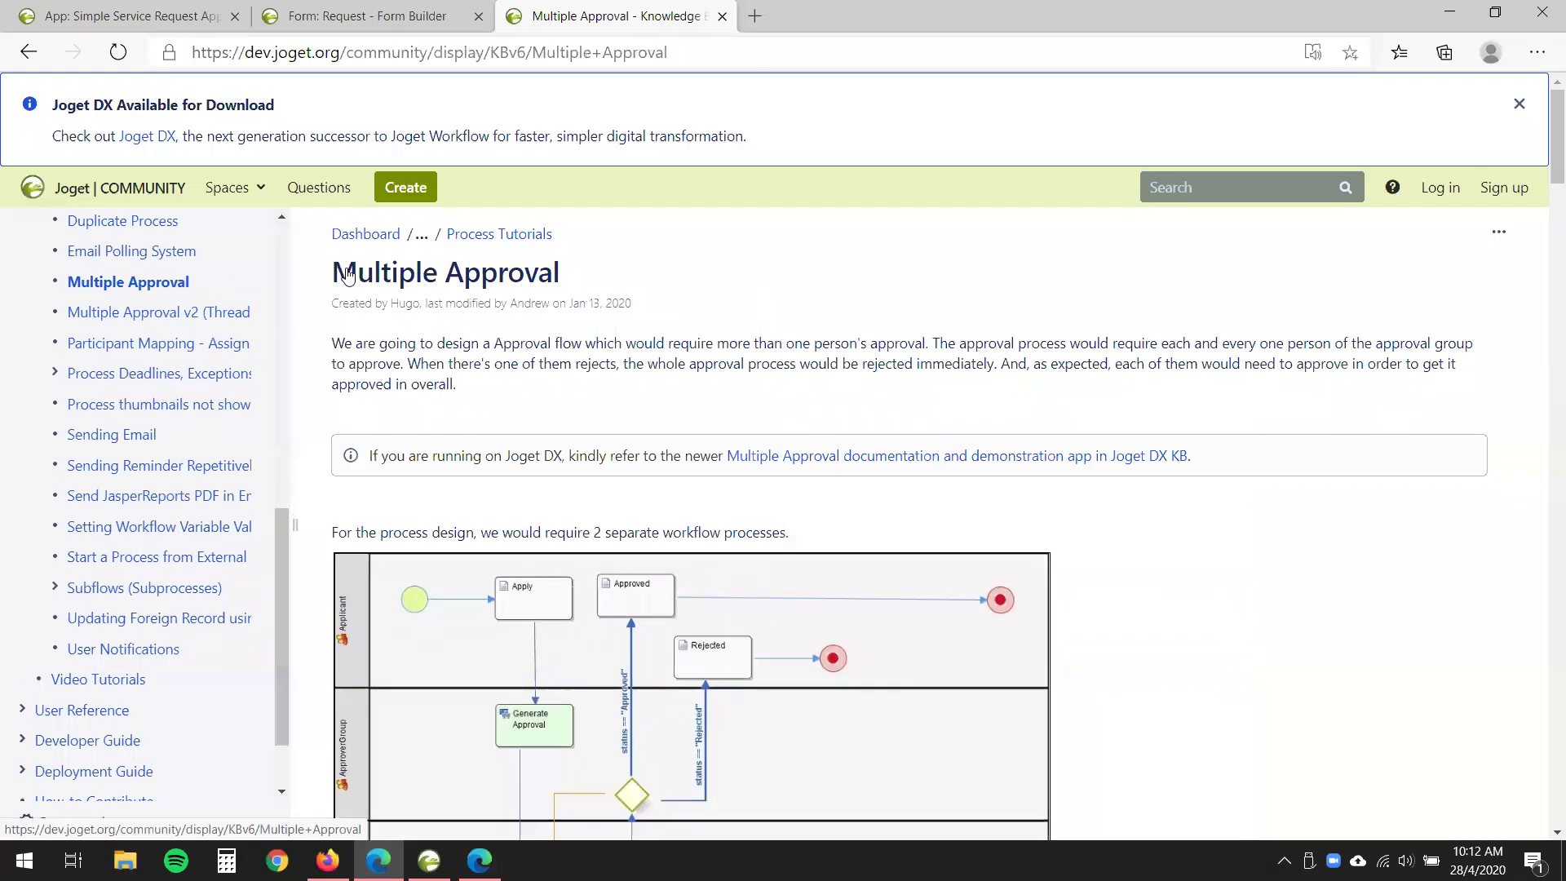
middle_click(988, 469)
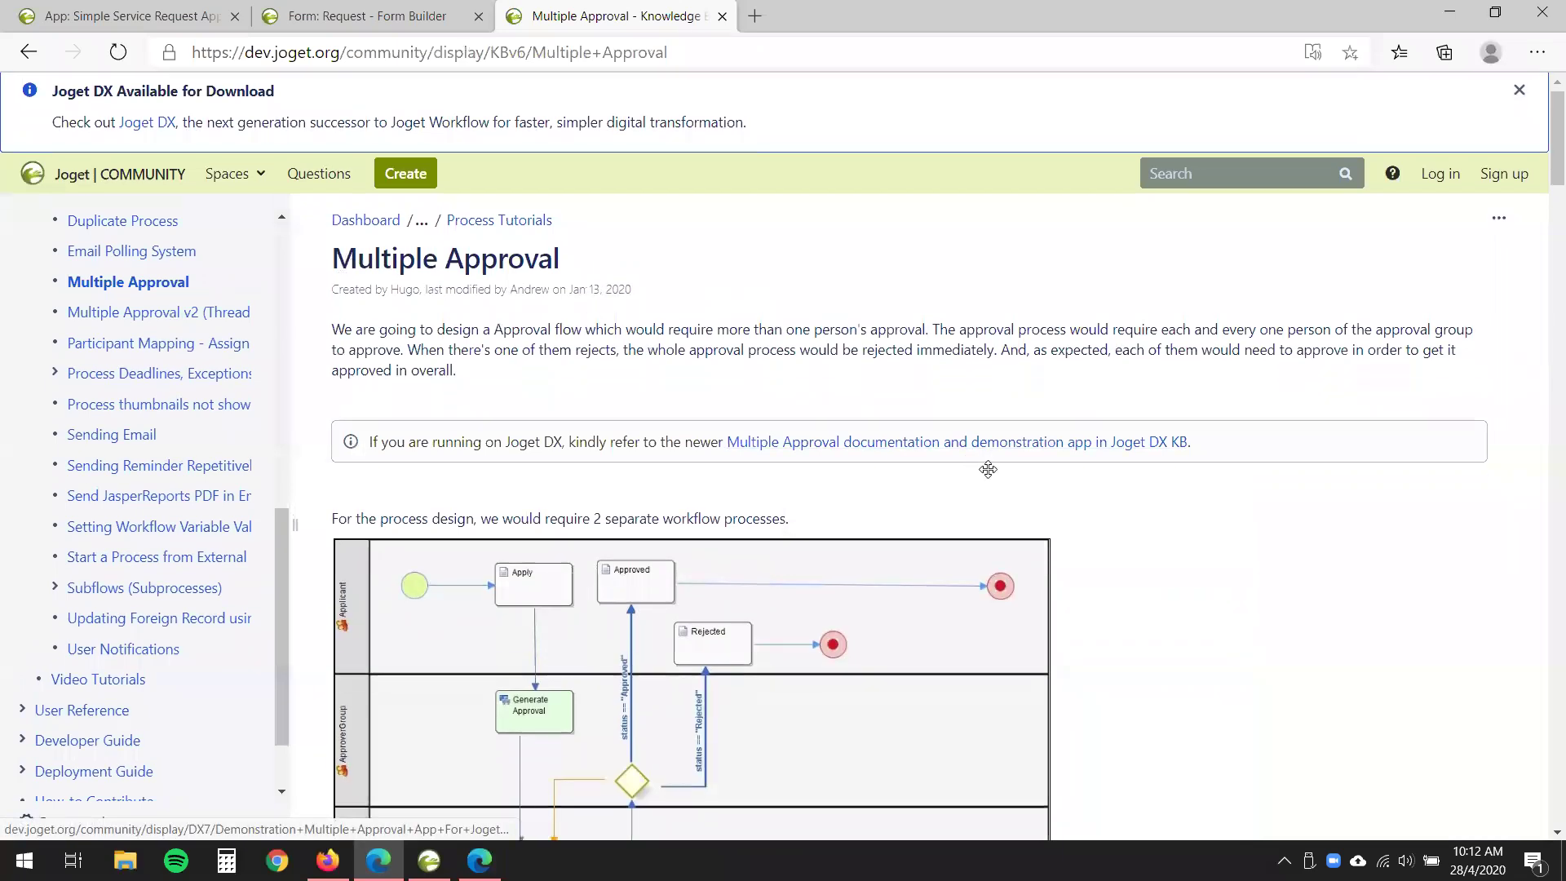
middle_click(987, 469)
- Scroll through the article's Generate, Update Application and Process Approval code
scroll(990, 473, down, 3)
scroll(992, 480, down, 2)
scroll(405, 317, up, 3)
drag(425, 333, 929, 780)
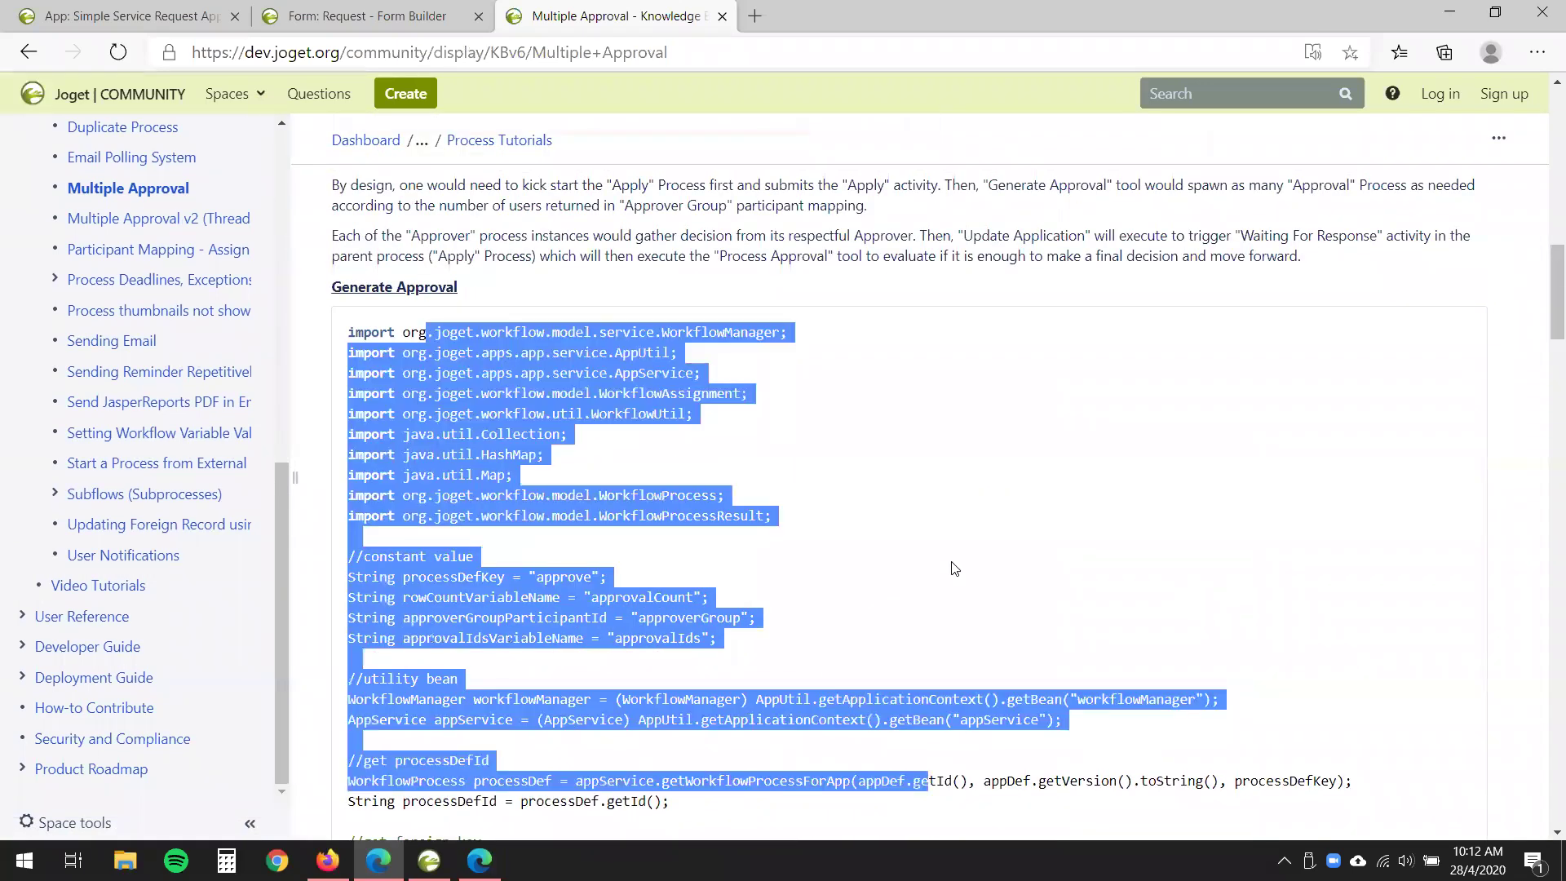
scroll(955, 568, down, 4)
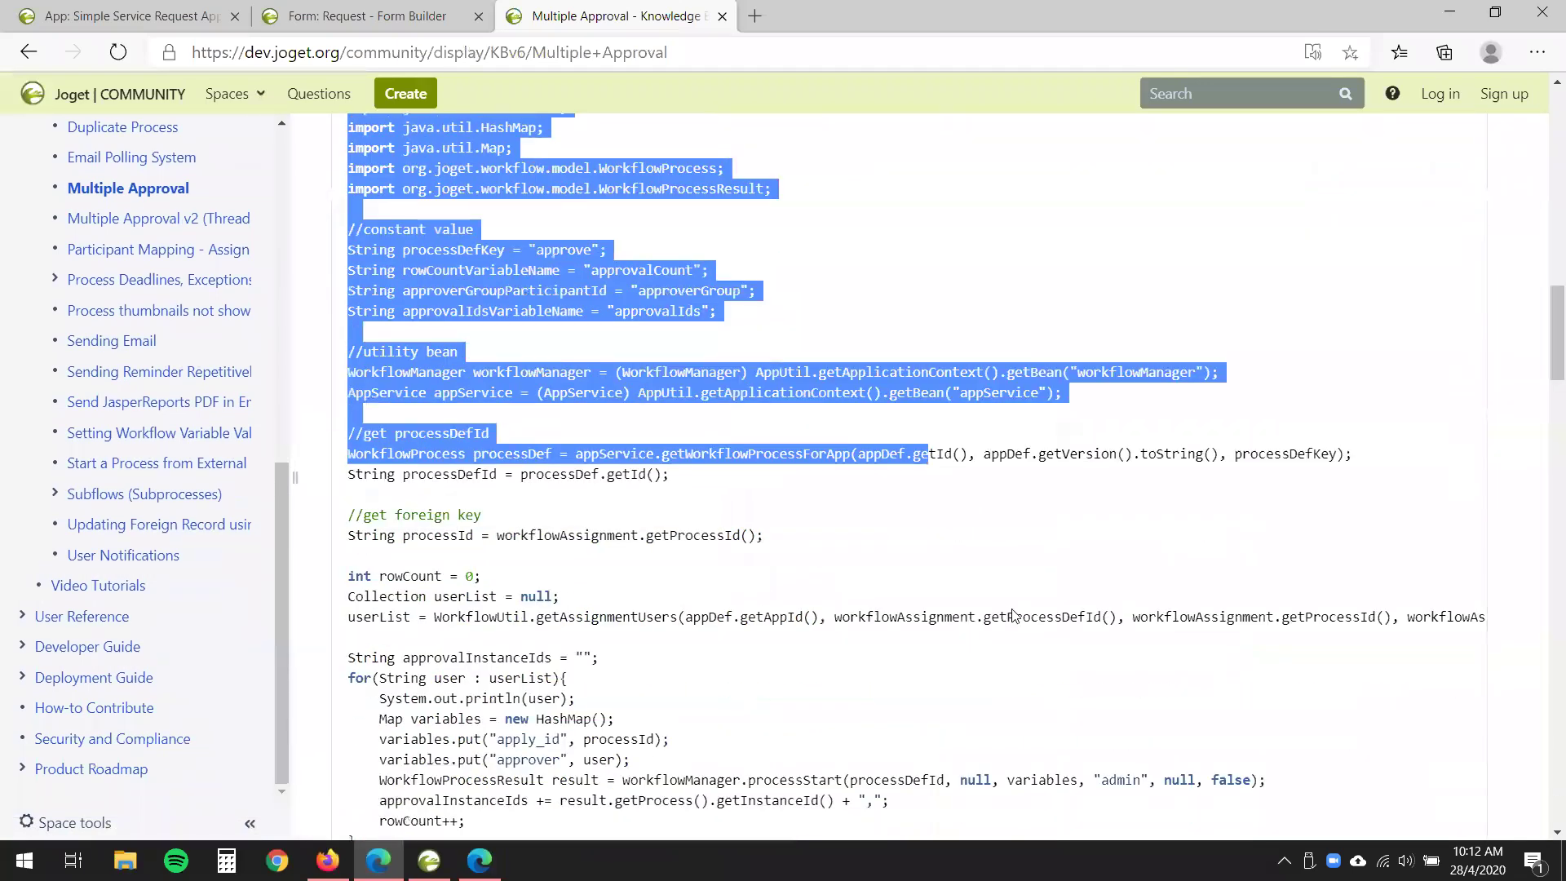
scroll(1023, 618, down, 3)
drag(1021, 615, 540, 254)
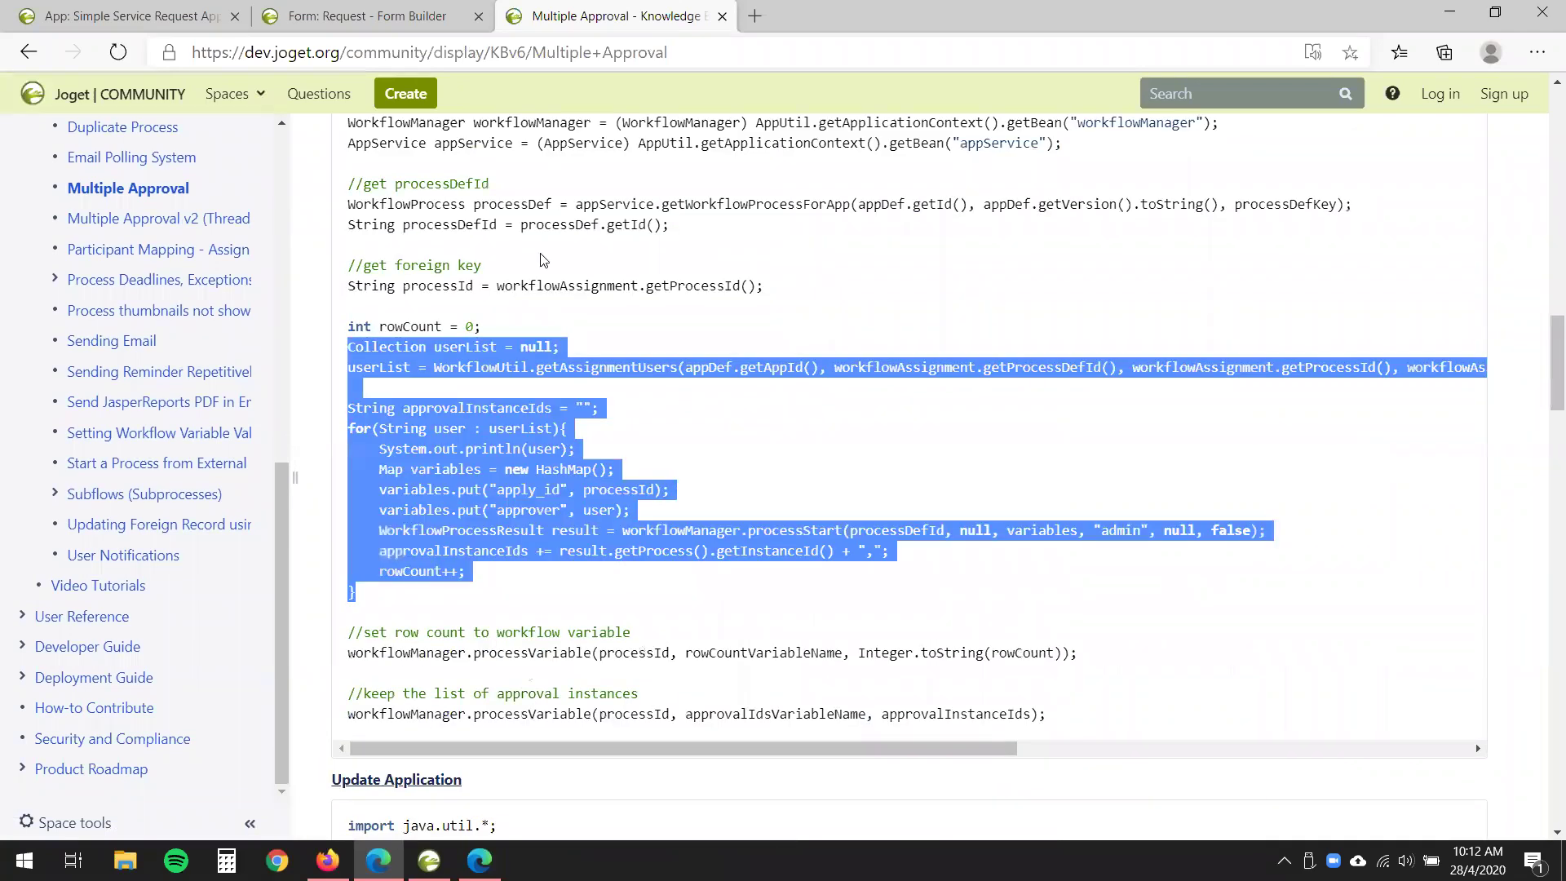
click(544, 192)
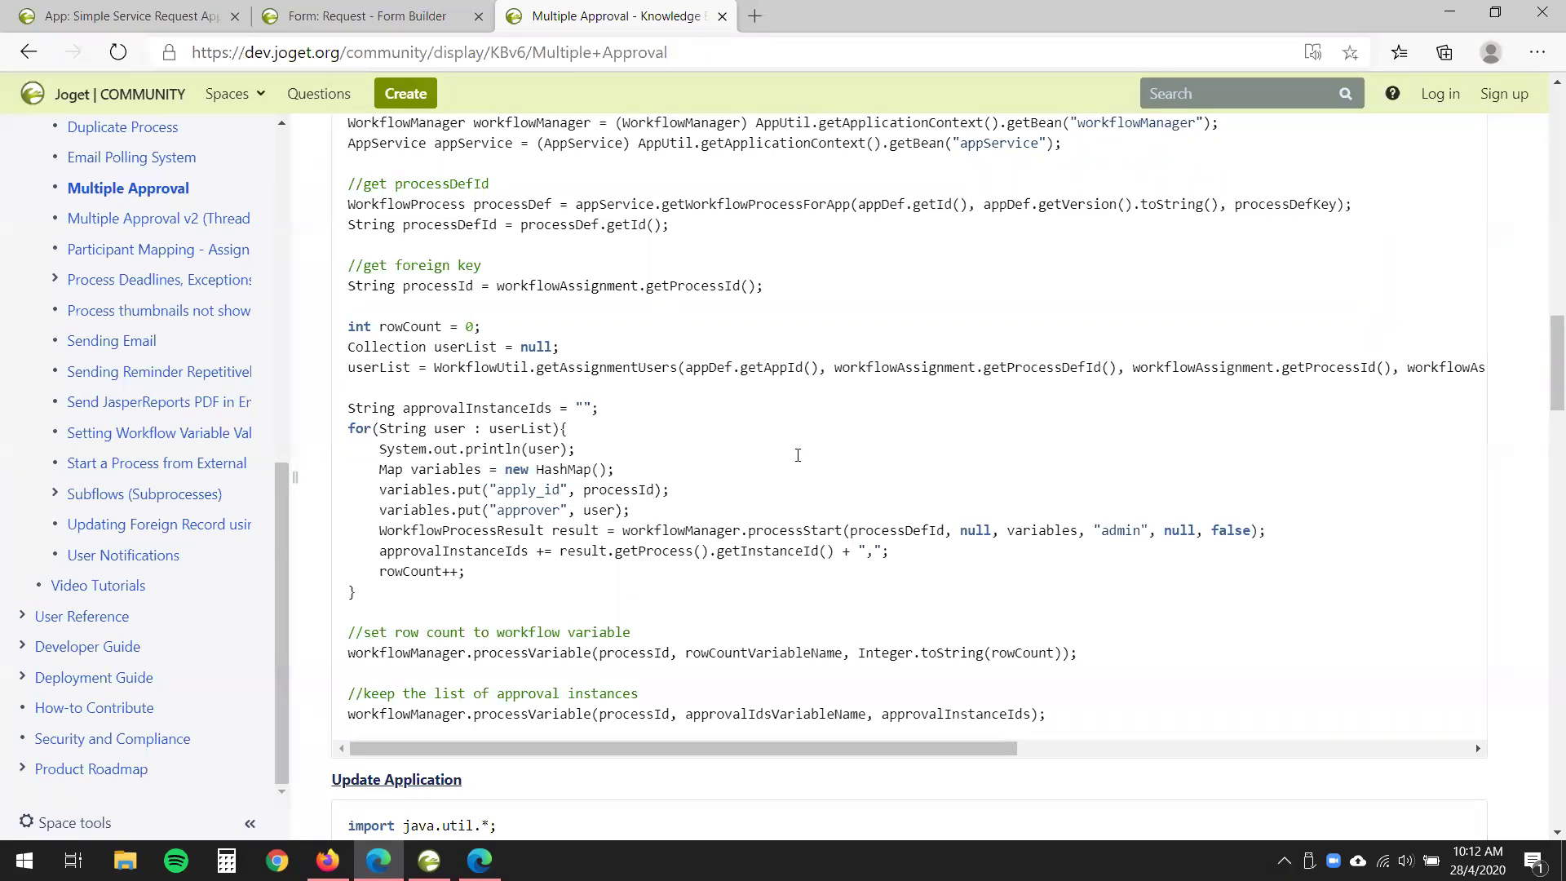
scroll(975, 620, down, 3)
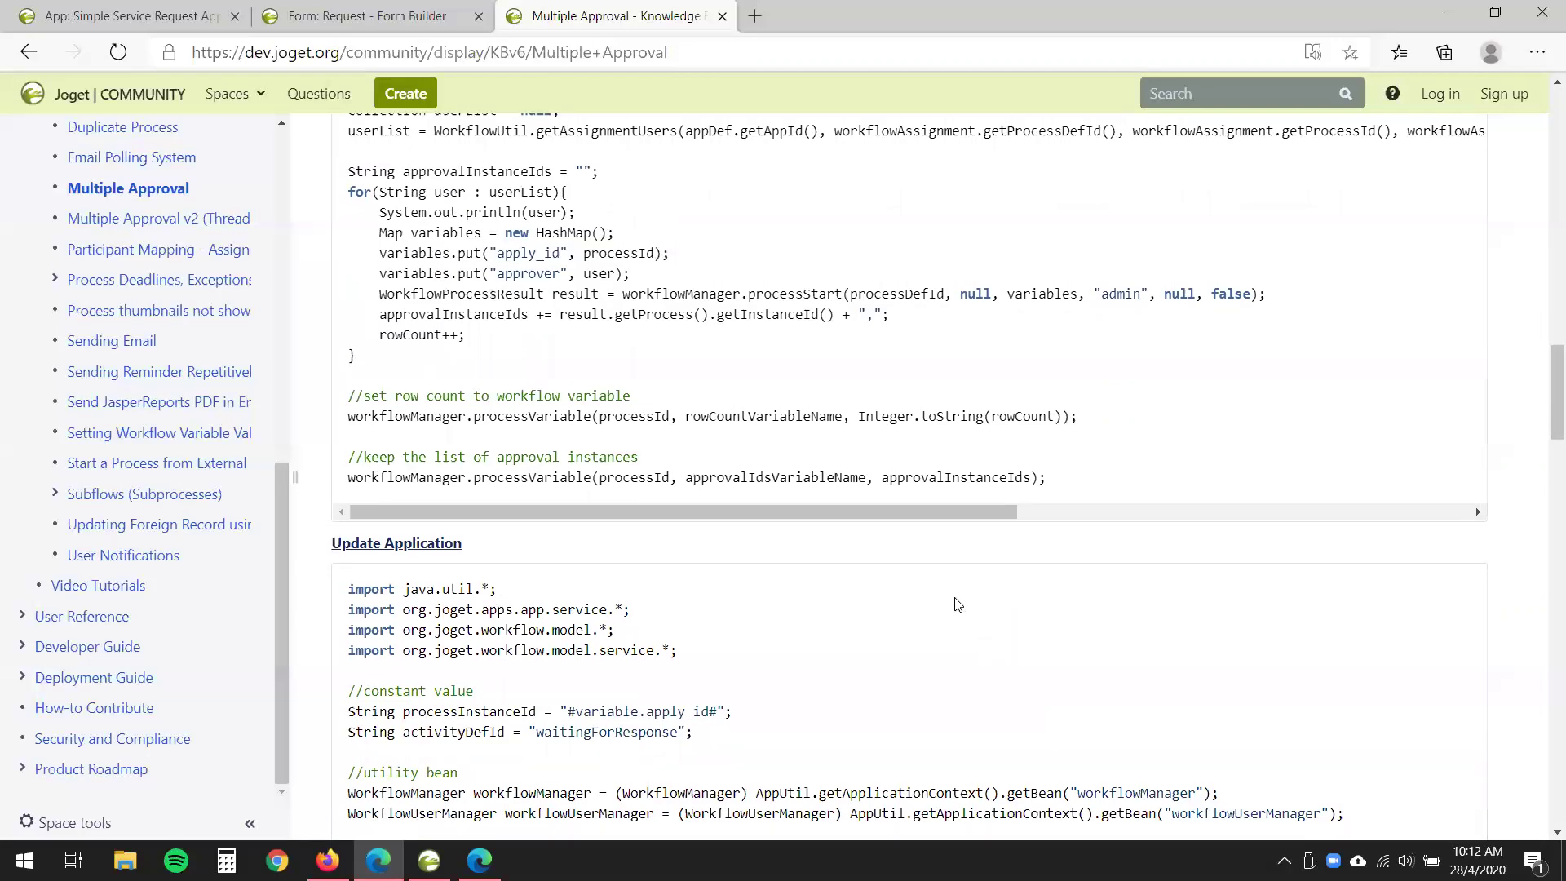
scroll(956, 603, down, 6)
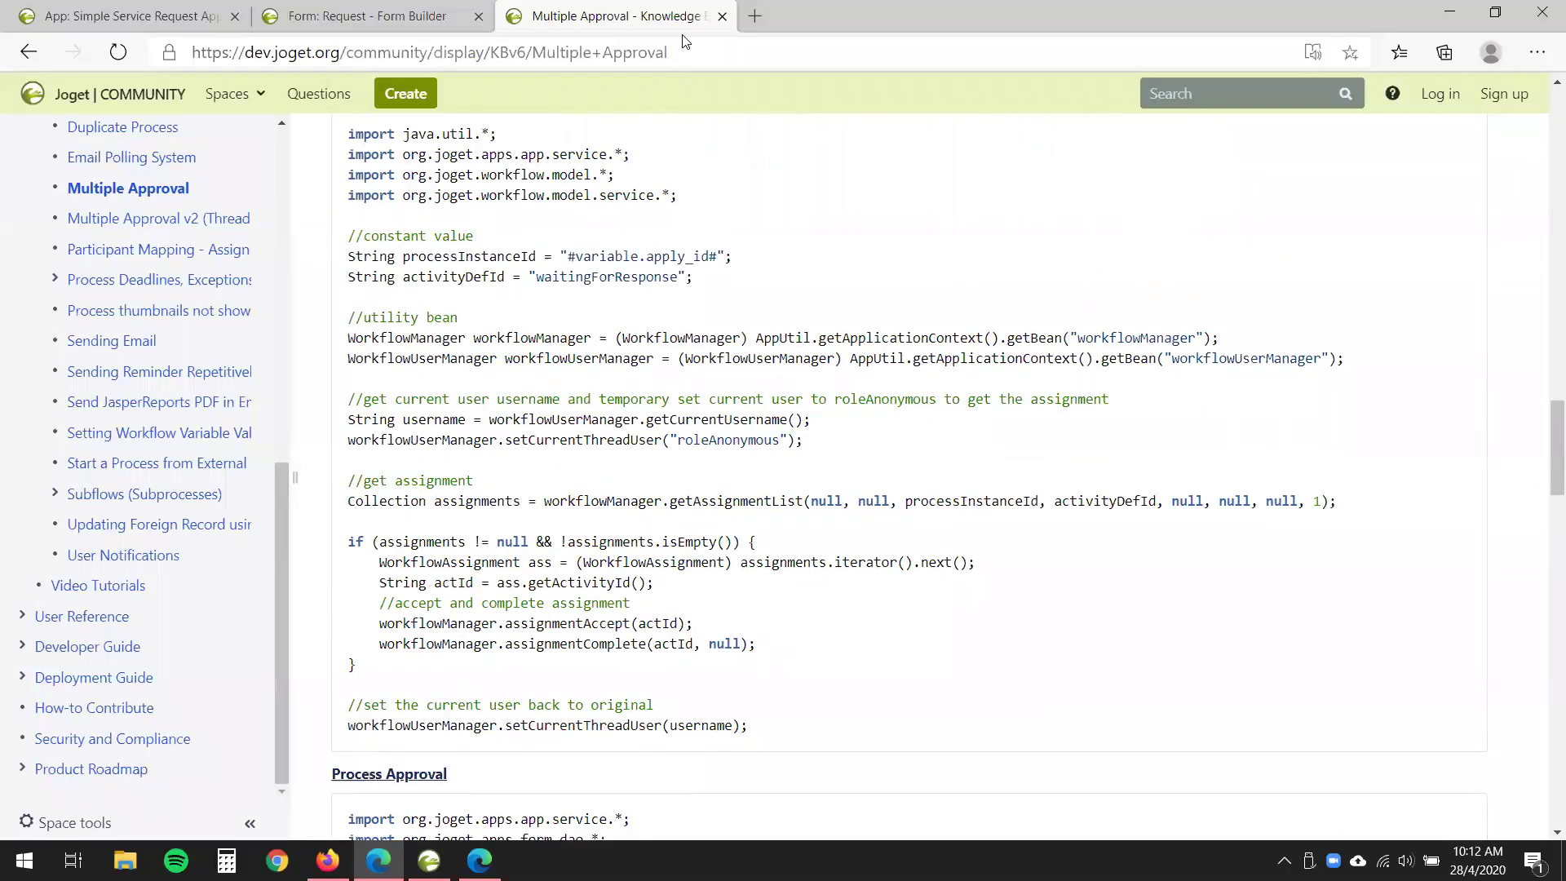
scroll(685, 42, down, 3)
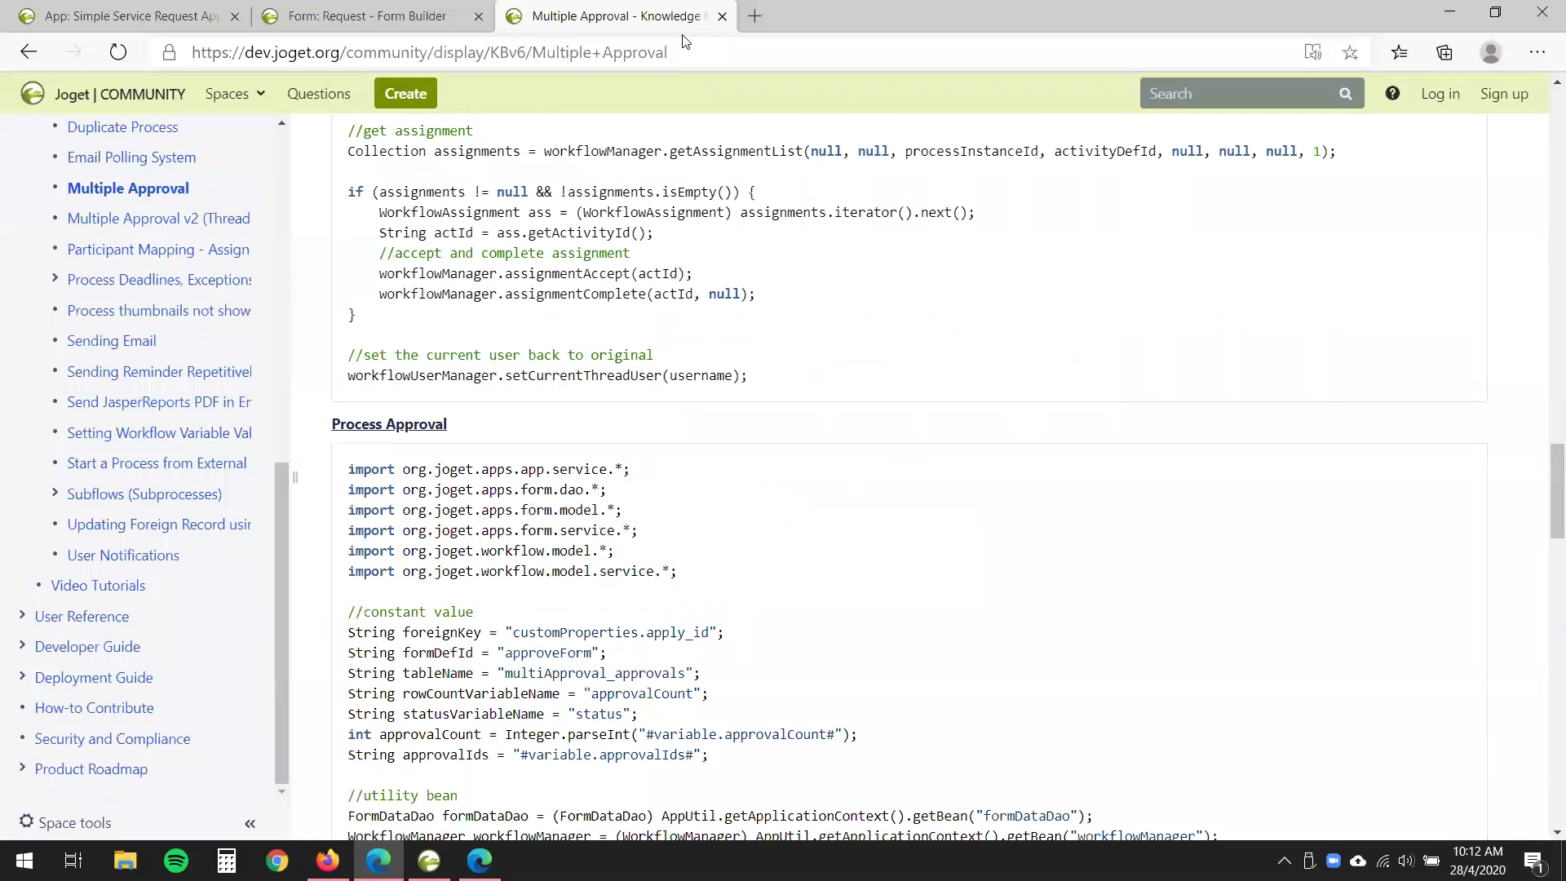
scroll(685, 42, down, 3)
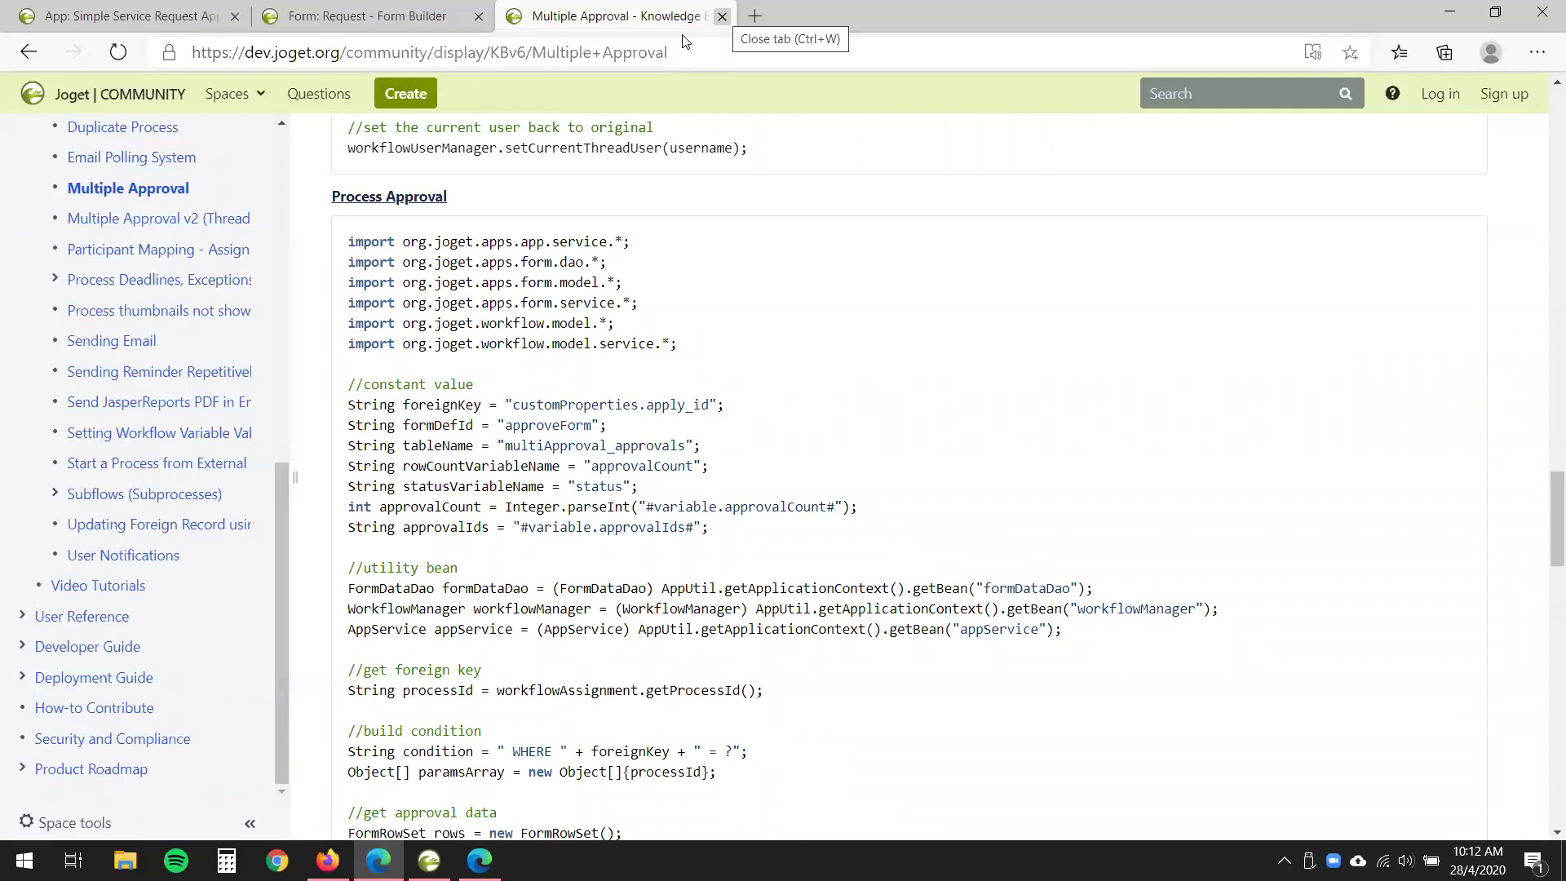
- Close the Multiple Approval article and the unsaved Request form builder, then reopen the Simple Service Request App design
click(722, 16)
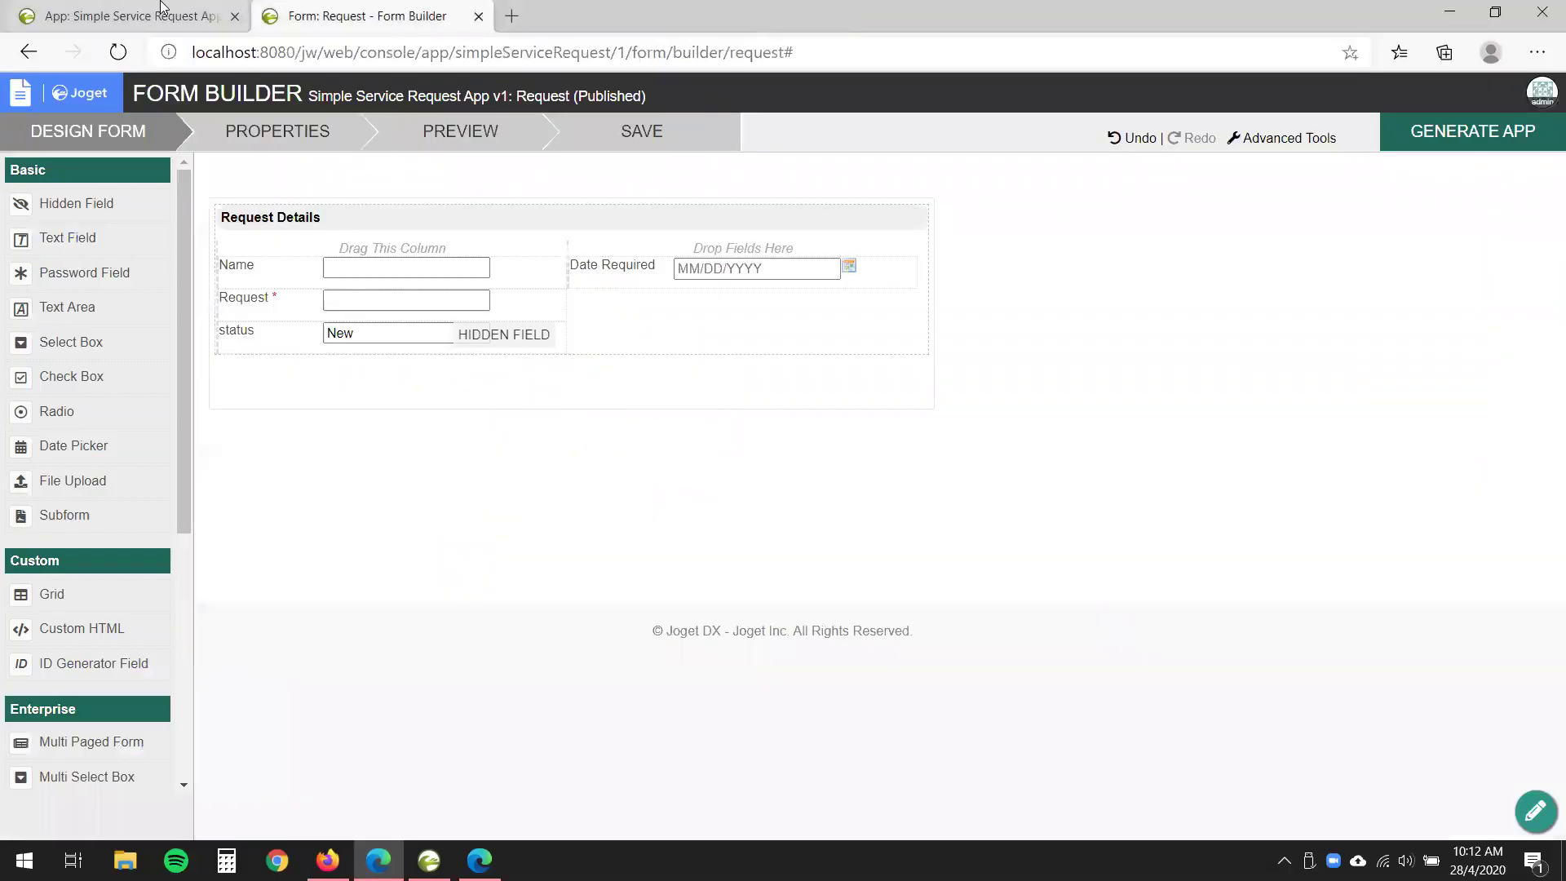
click(161, 6)
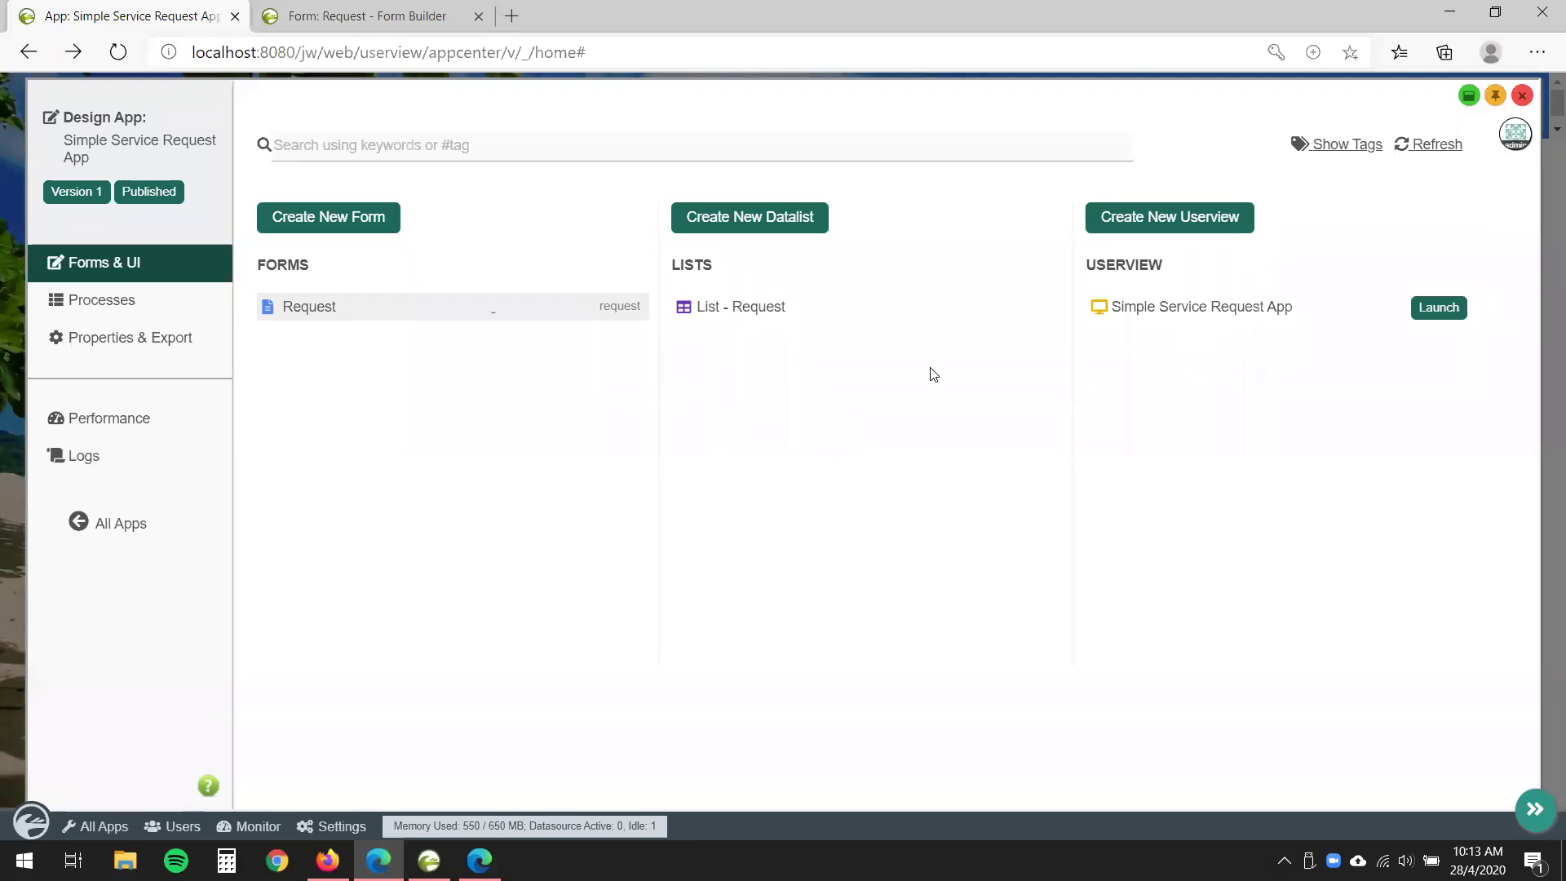
click(478, 17)
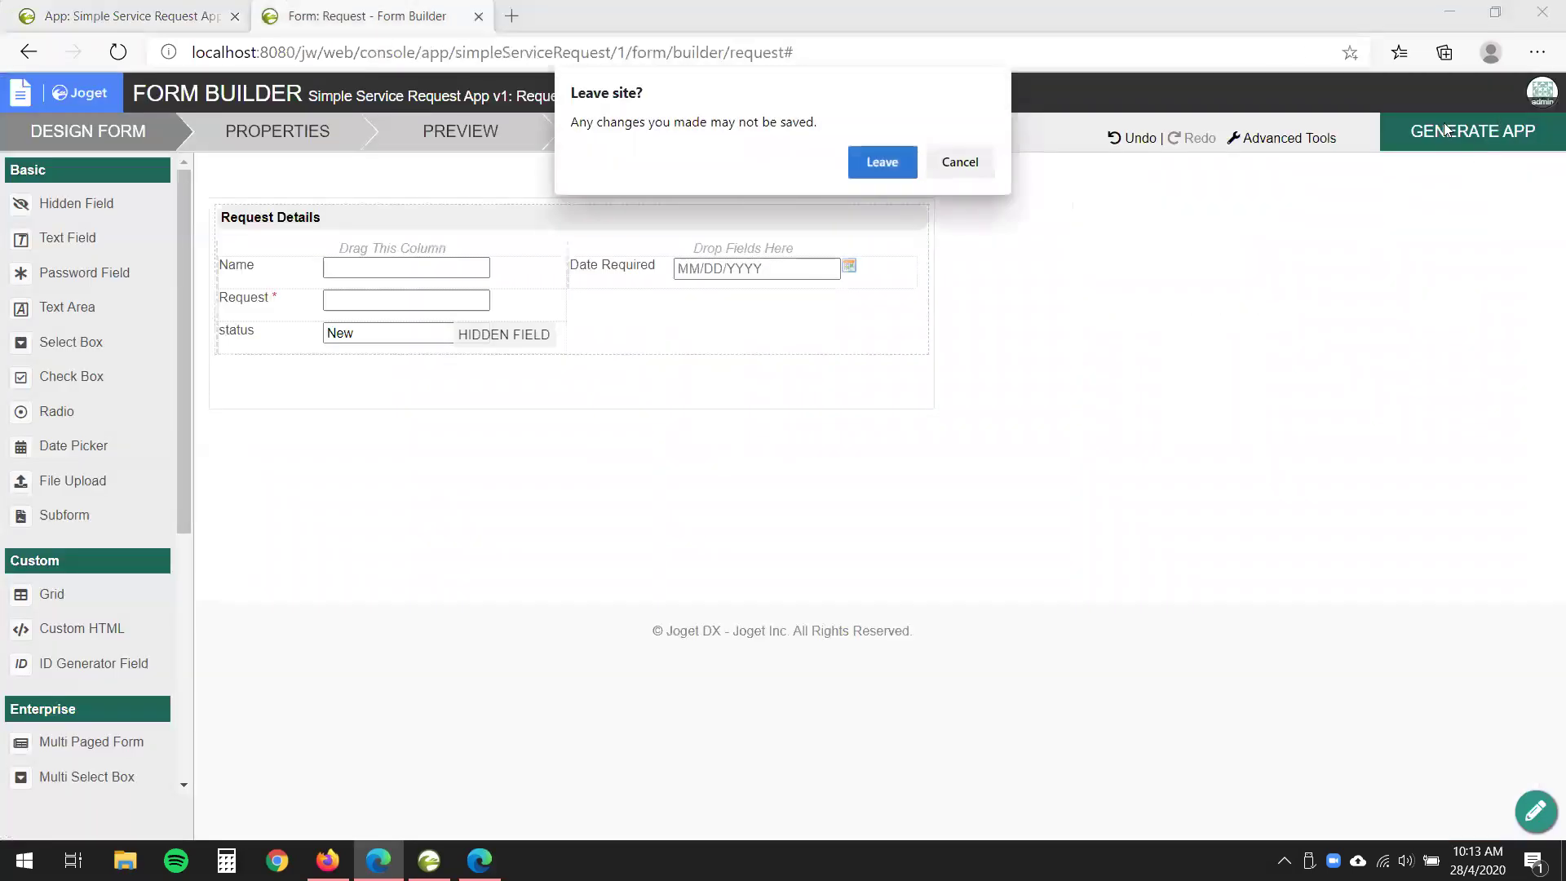
click(876, 170)
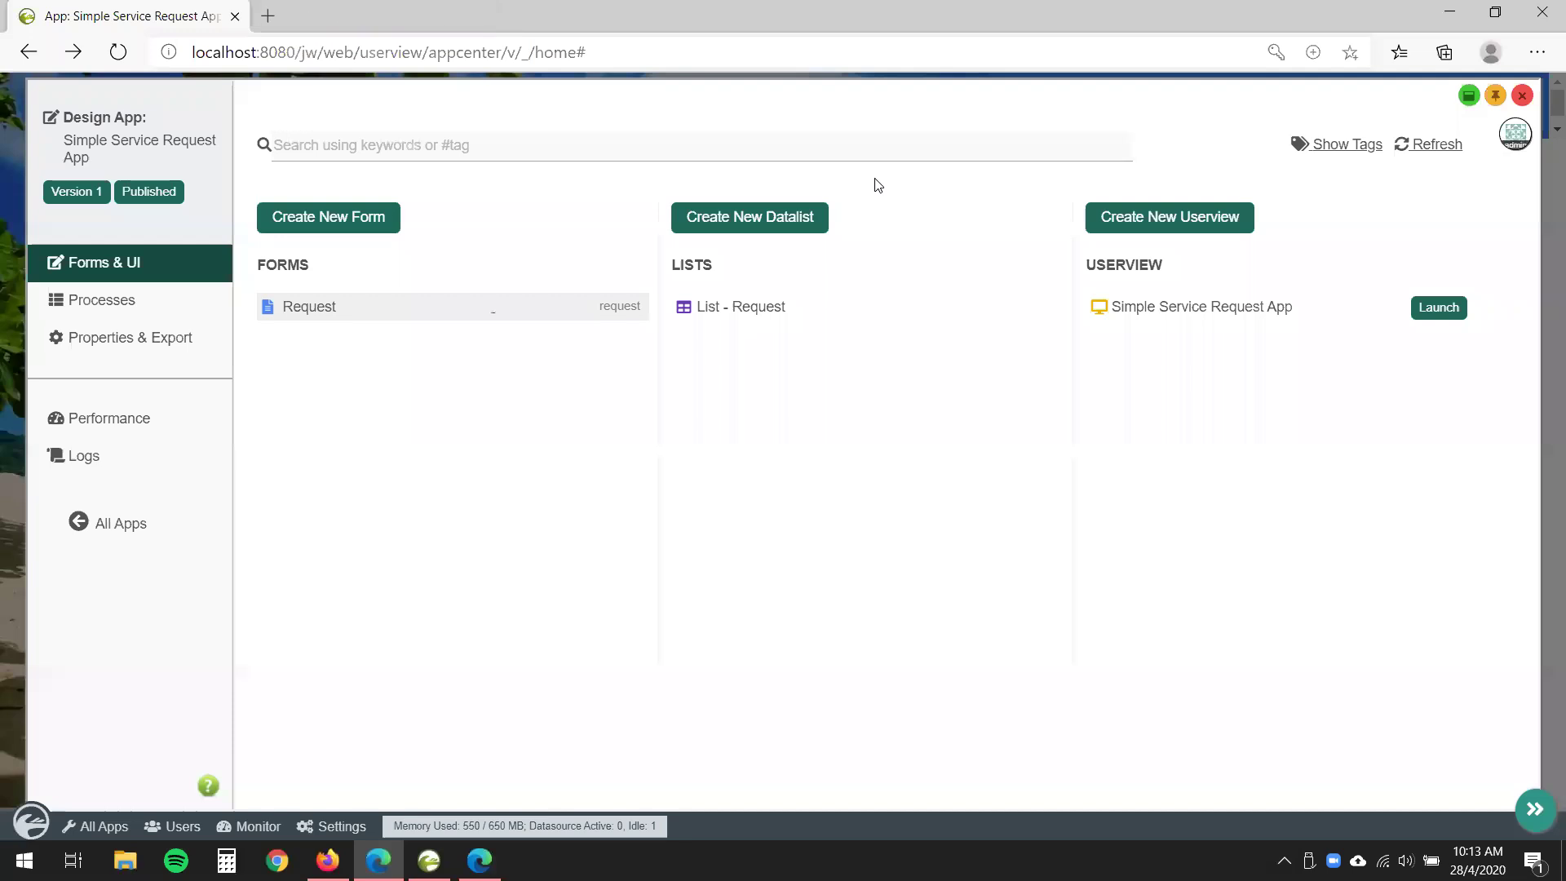
click(1521, 96)
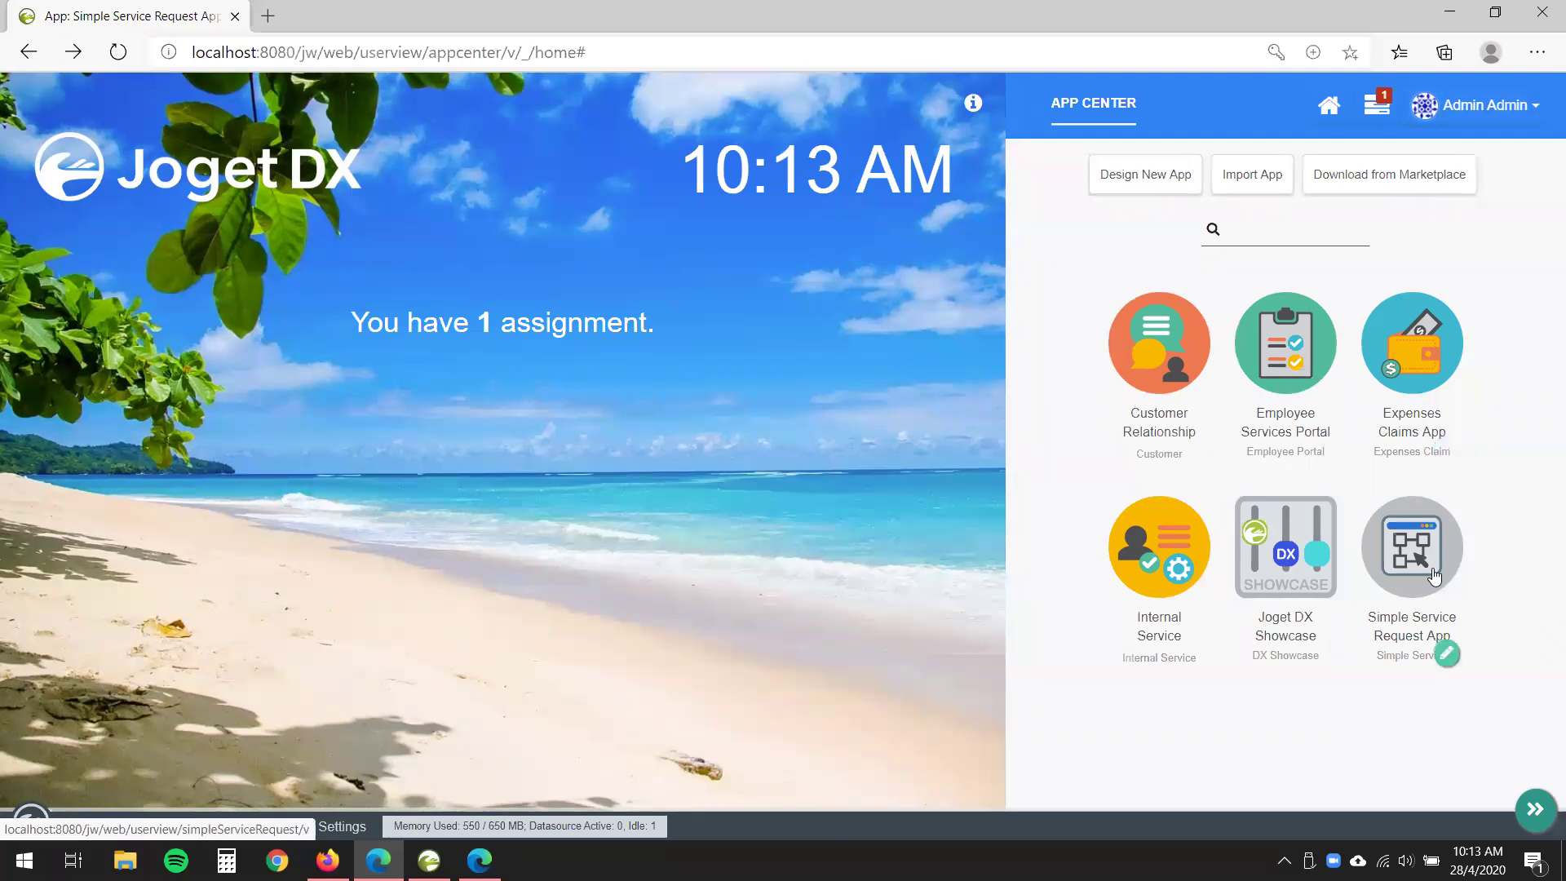
click(1446, 655)
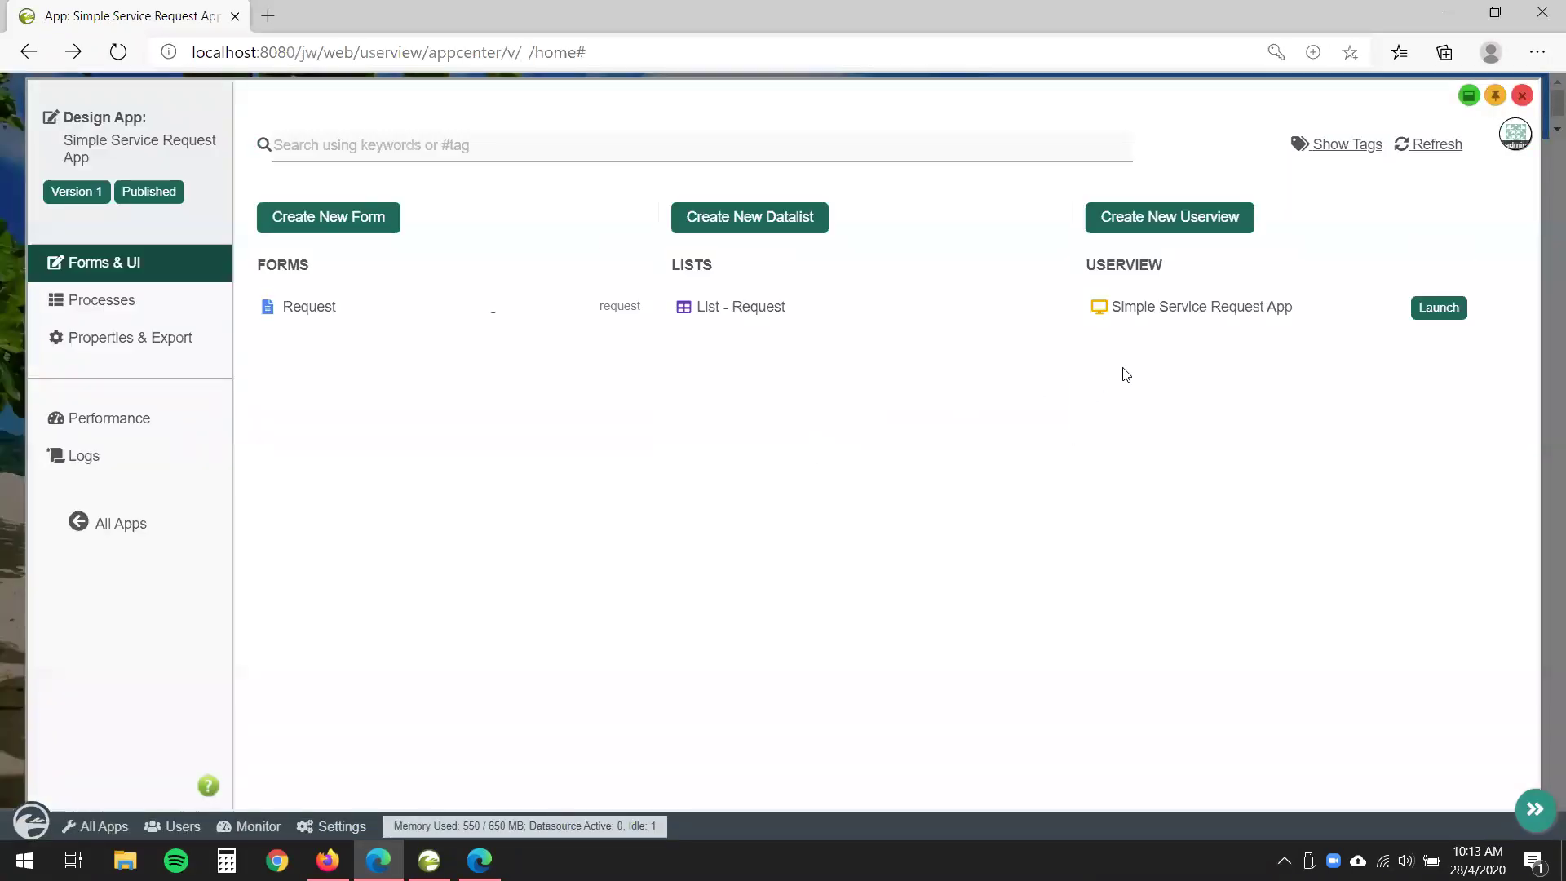
- Inspect the Manage Request CRUD's Performance & Offline settings in the userview builder, leaving them unchanged
click(1193, 314)
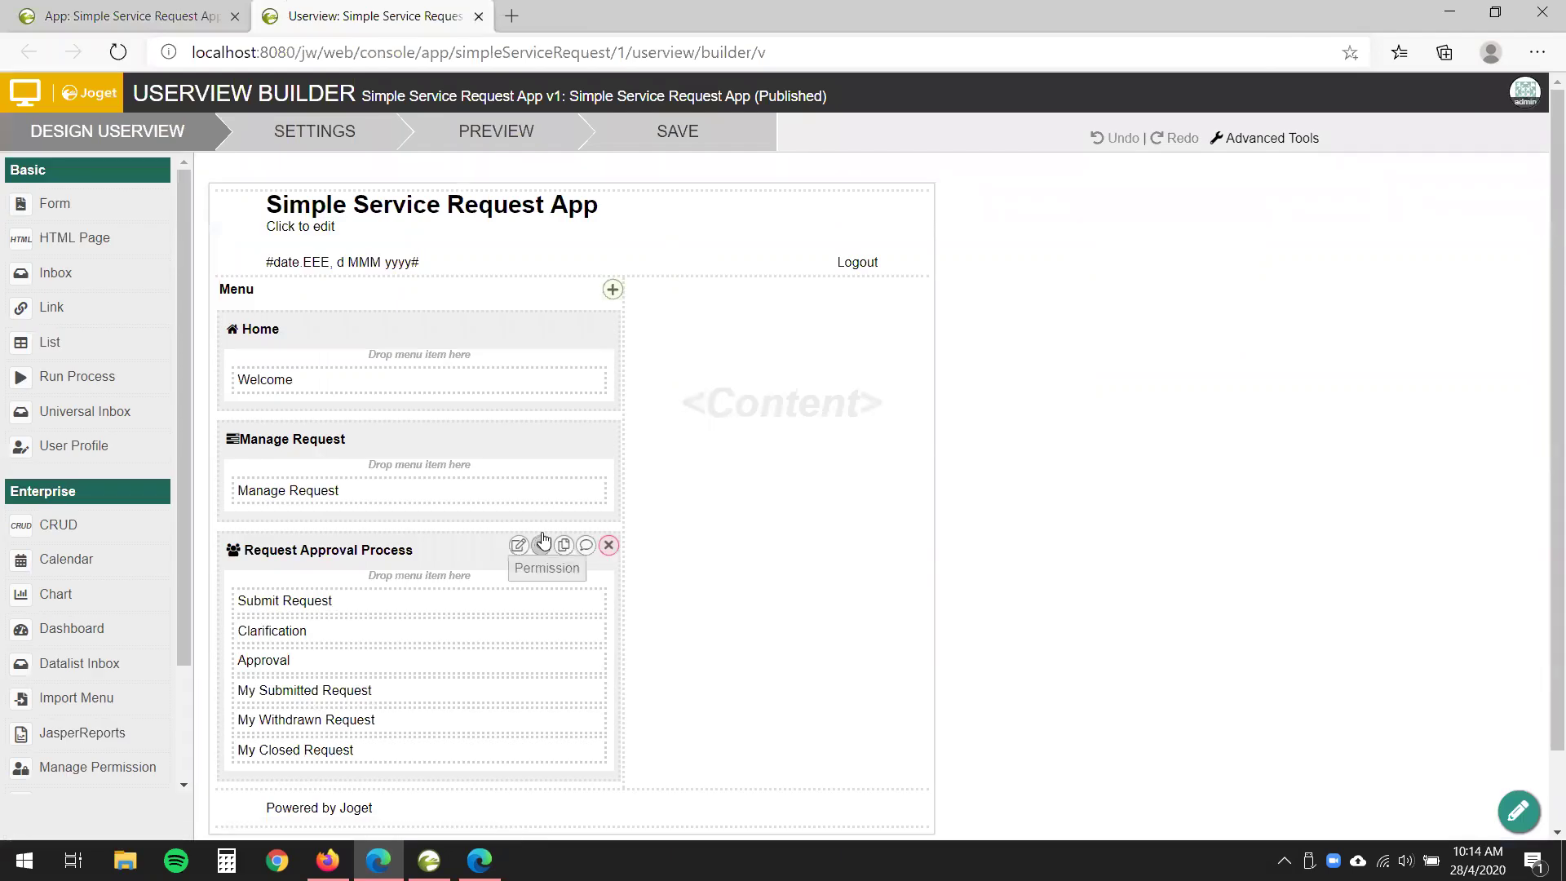
click(553, 496)
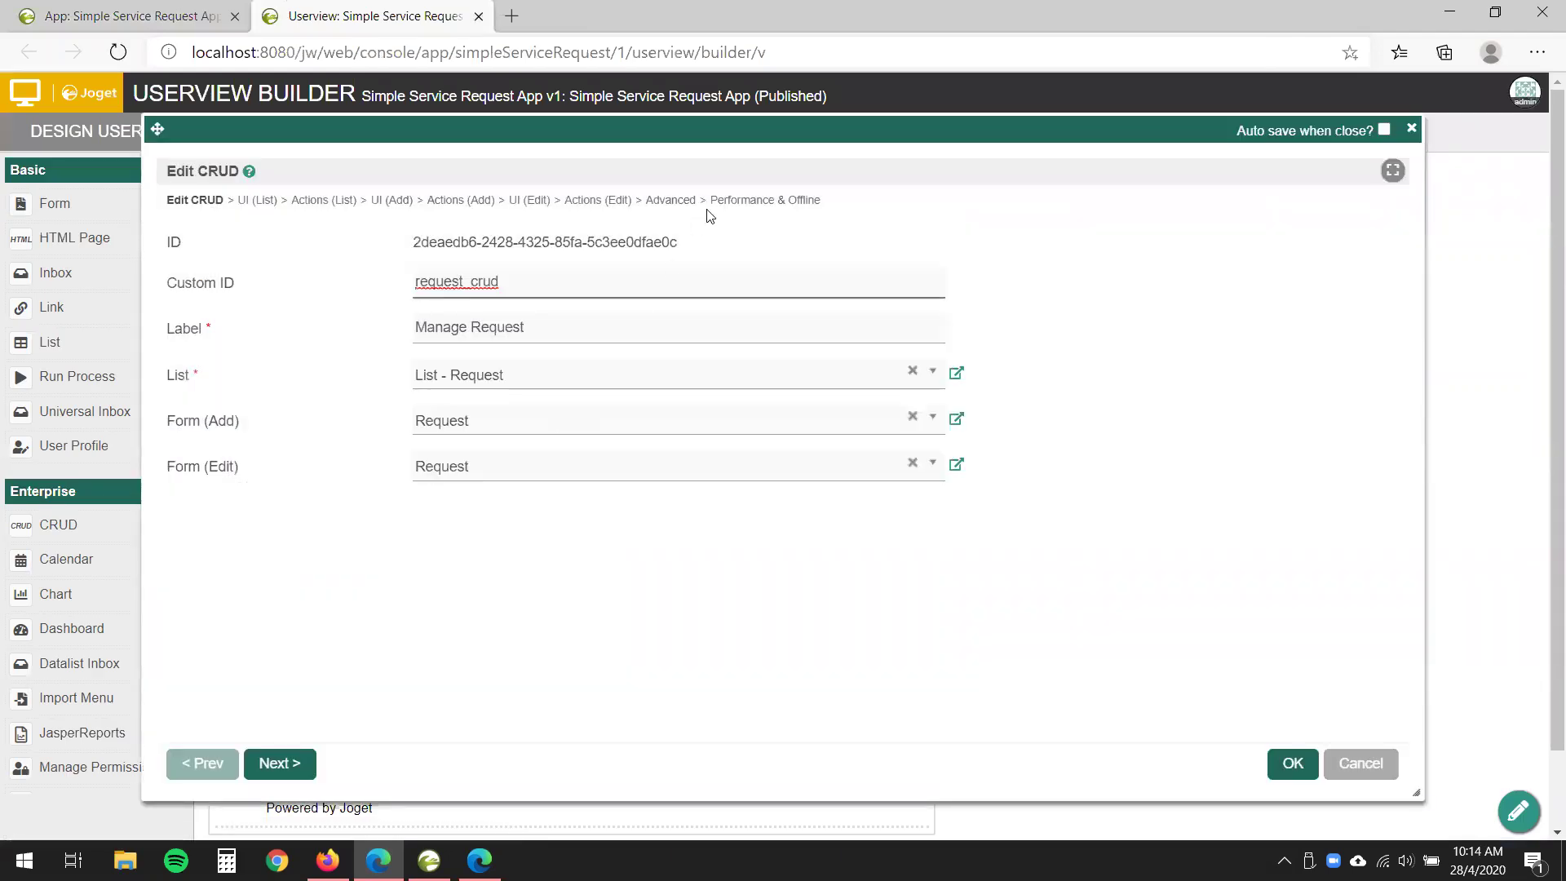
click(761, 199)
drag(711, 202, 884, 228)
click(587, 514)
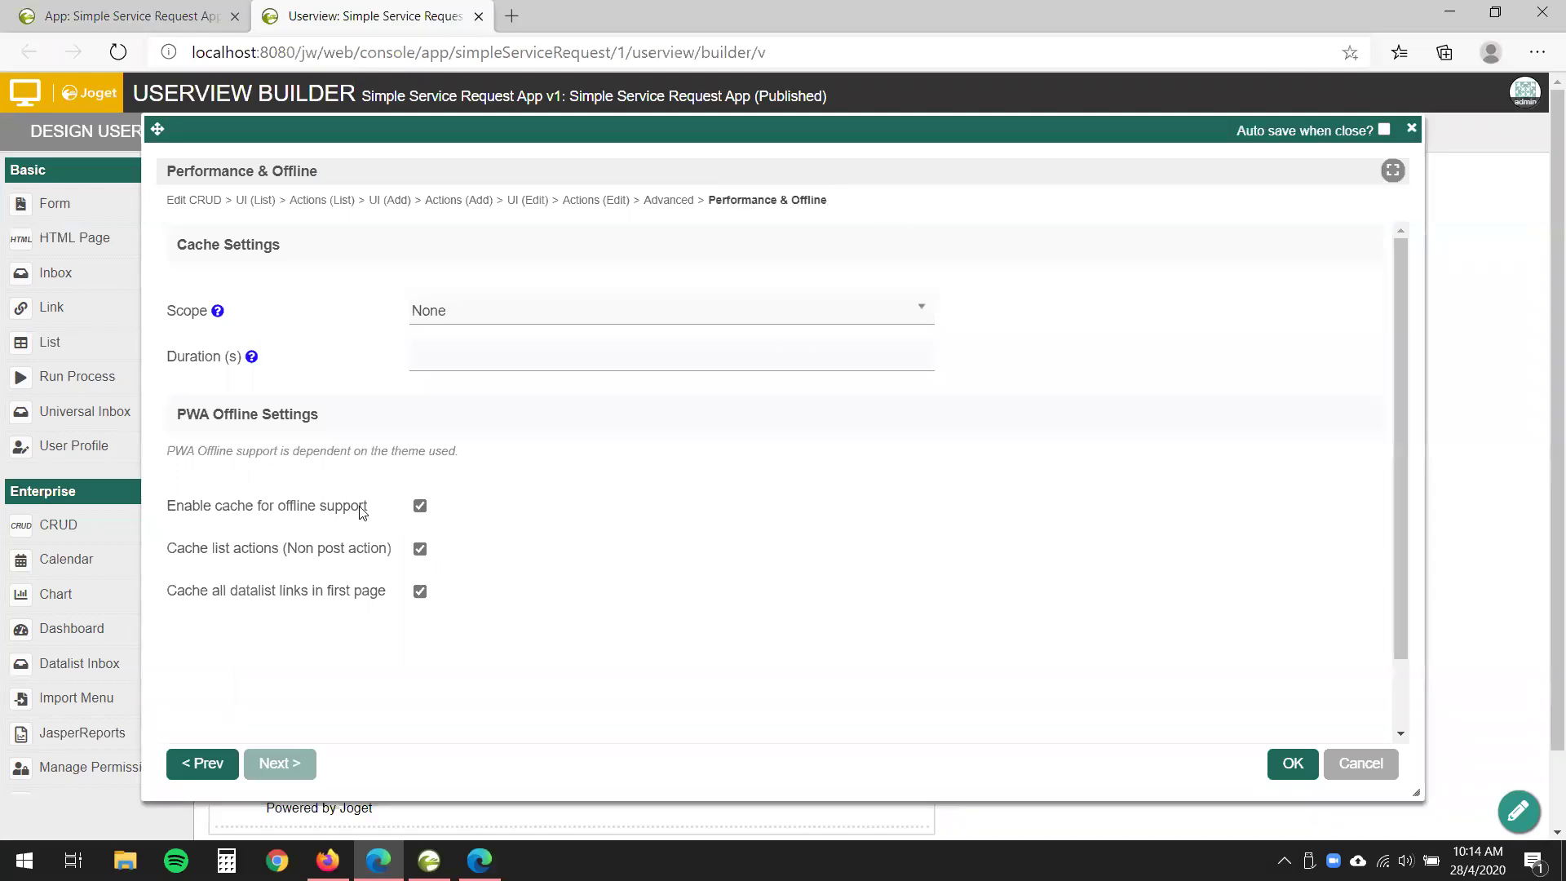
drag(196, 510, 365, 513)
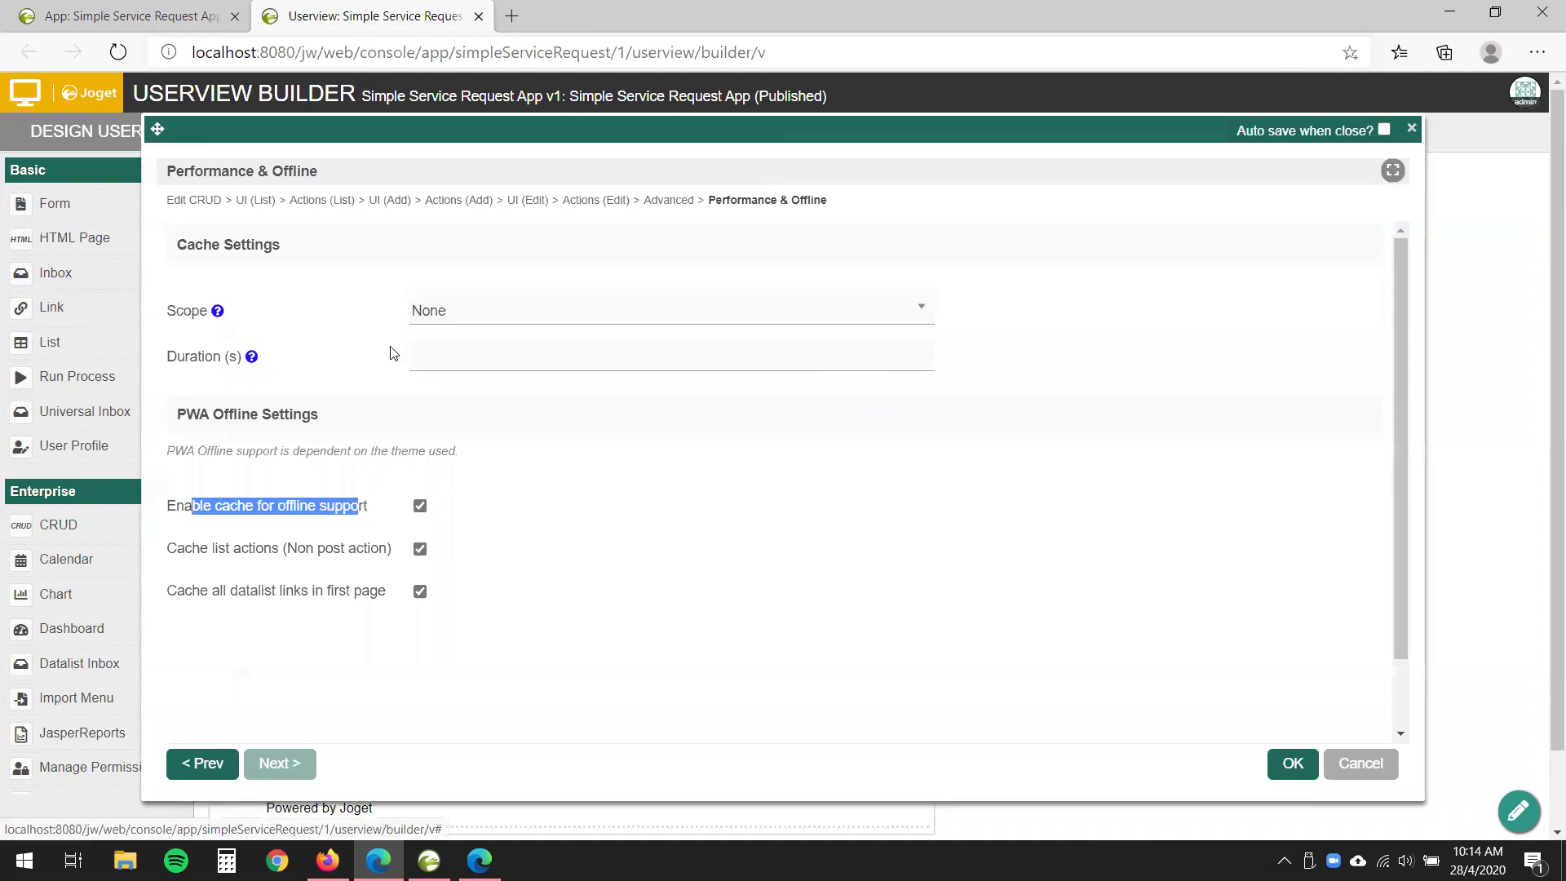
key(Escape)
scroll(434, 331, down, 2)
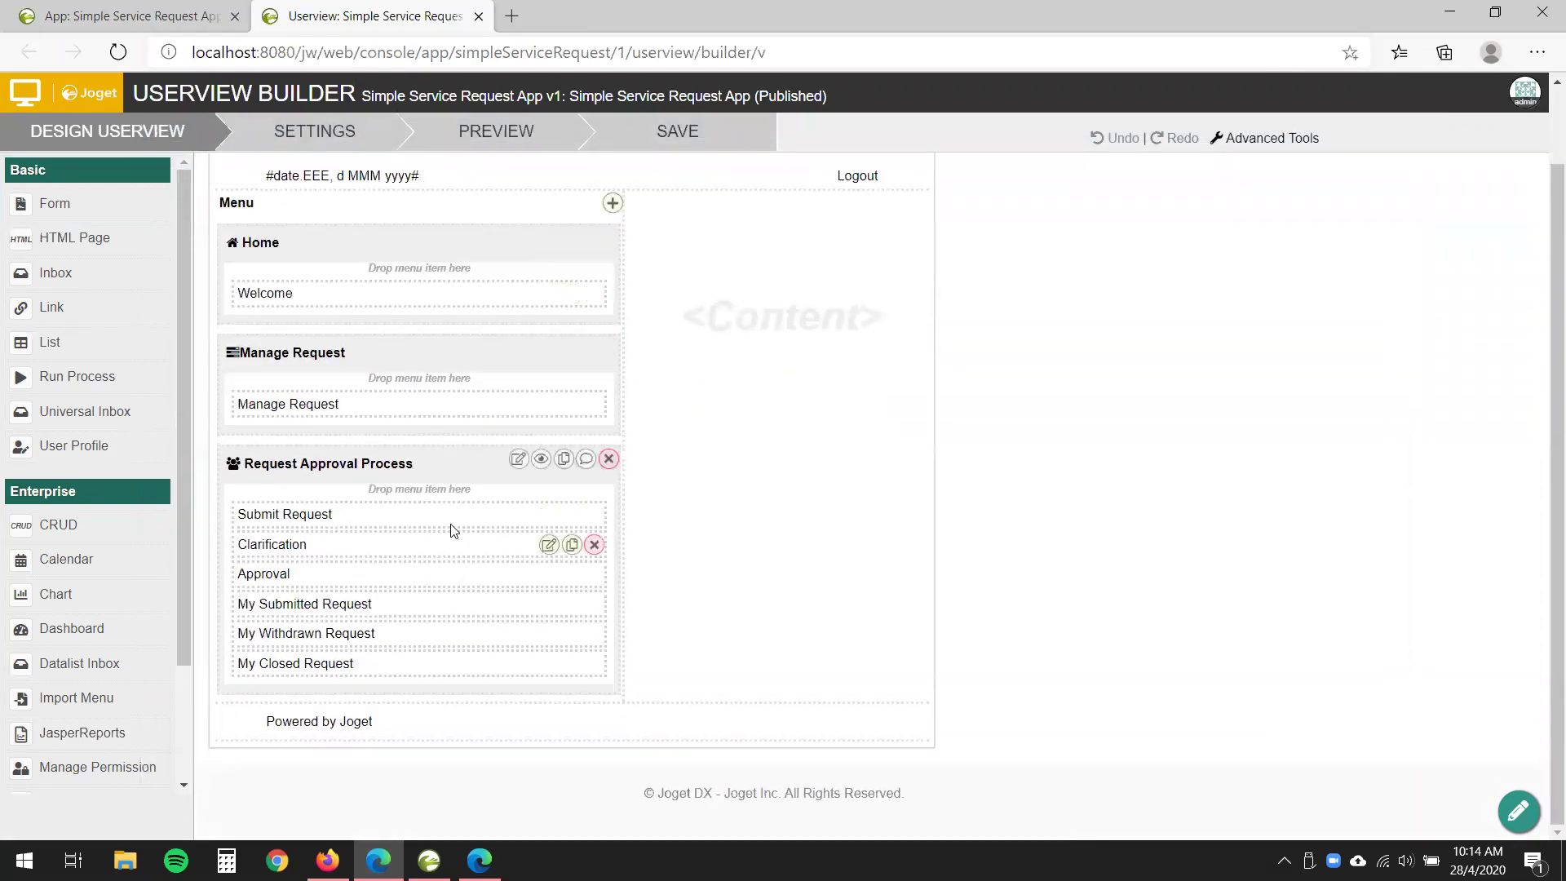
scroll(443, 663, up, 2)
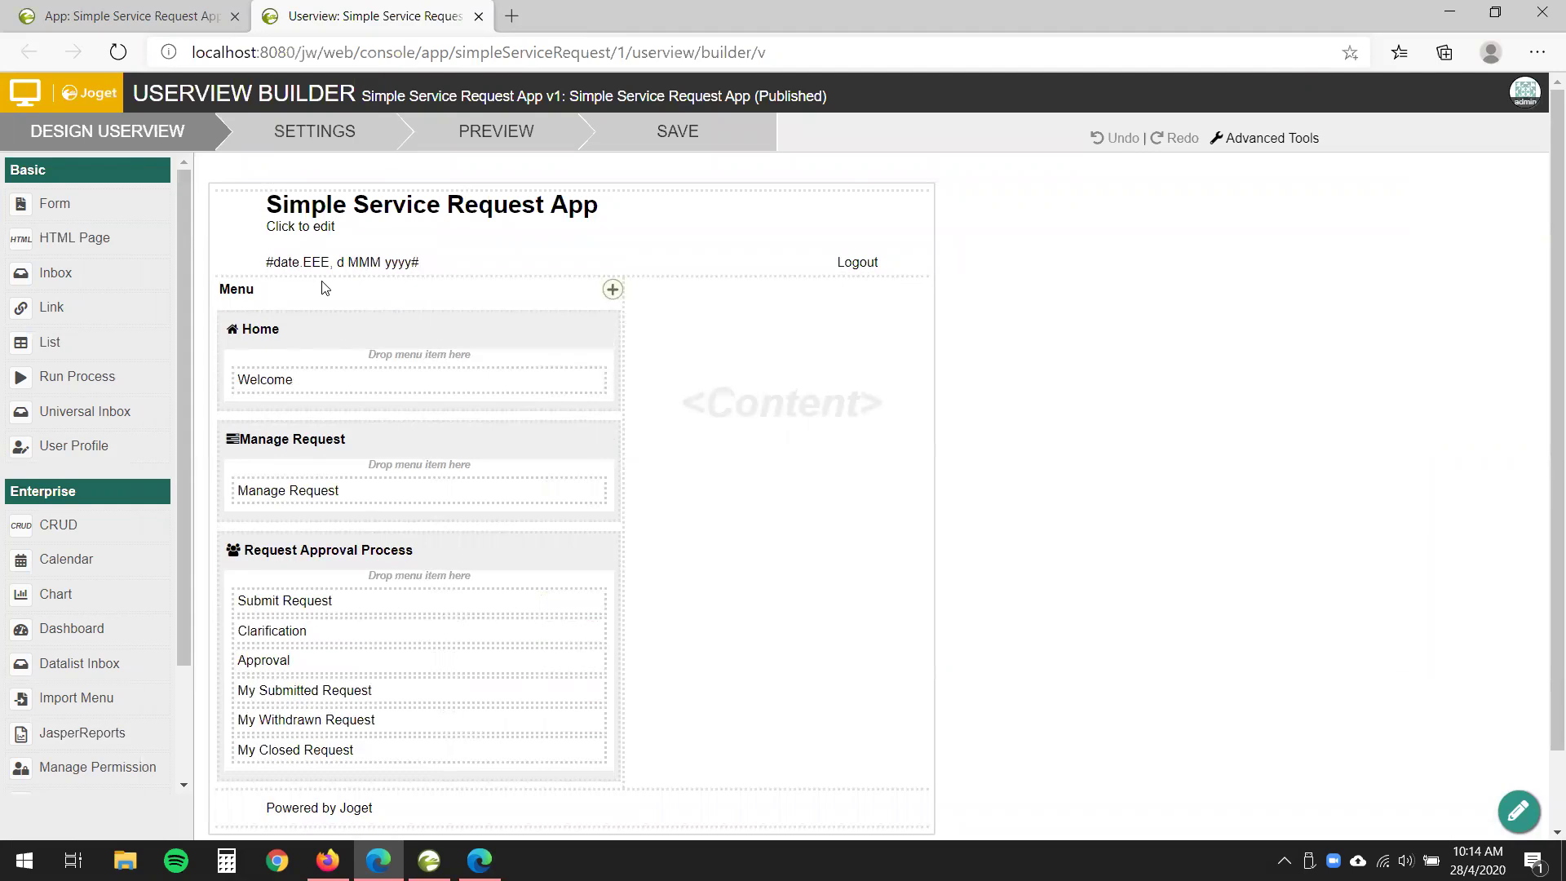
- Confirm Disable Web Push Notifications is unticked in the Progressive Theme PWA settings, then close the builder
click(344, 143)
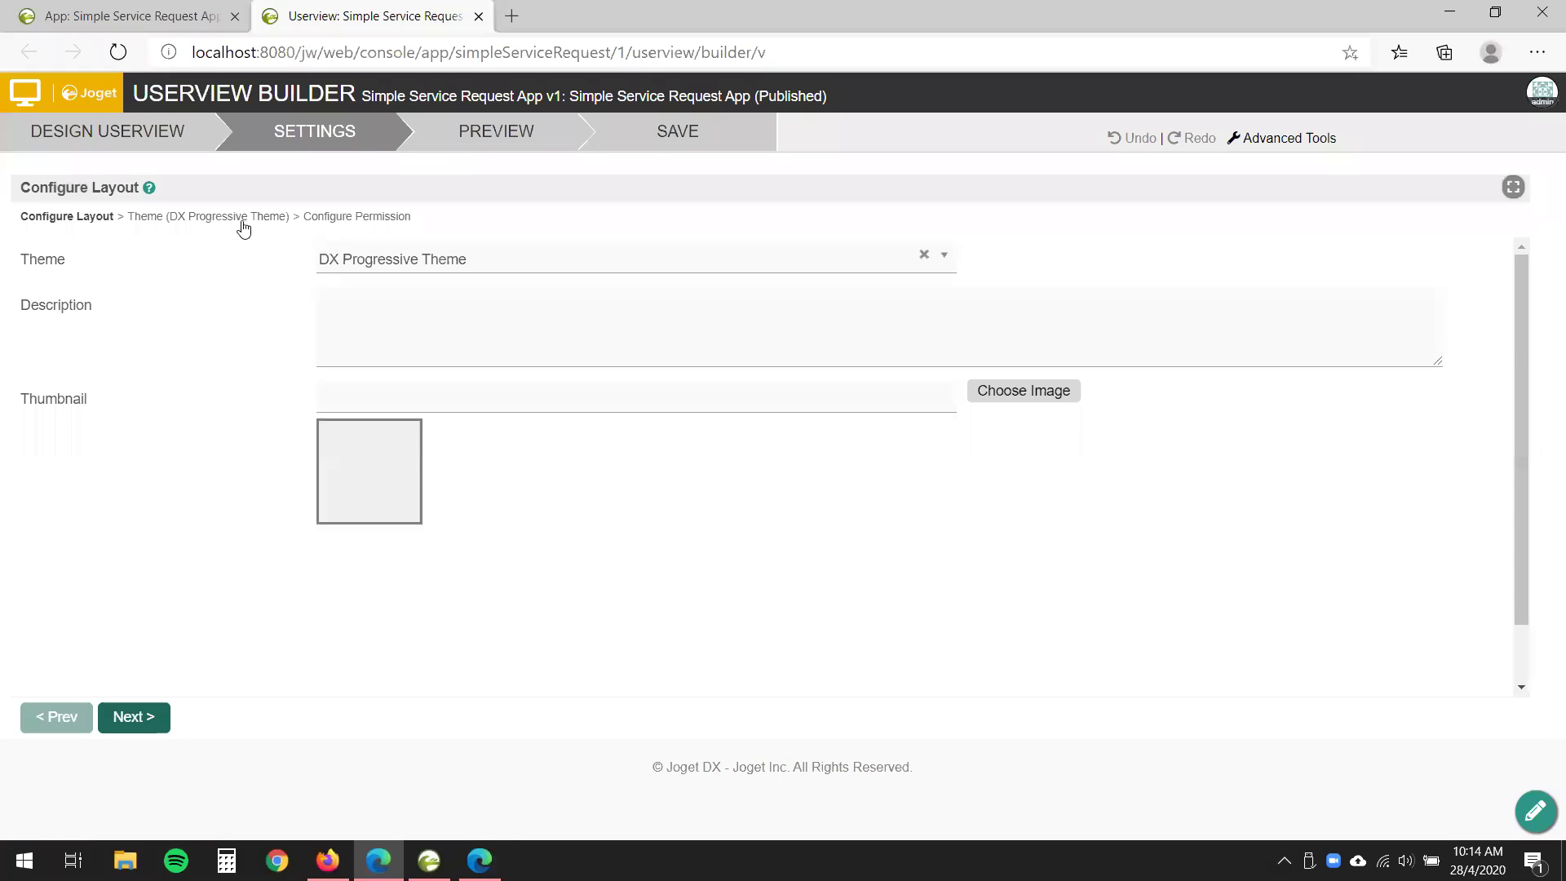
click(242, 219)
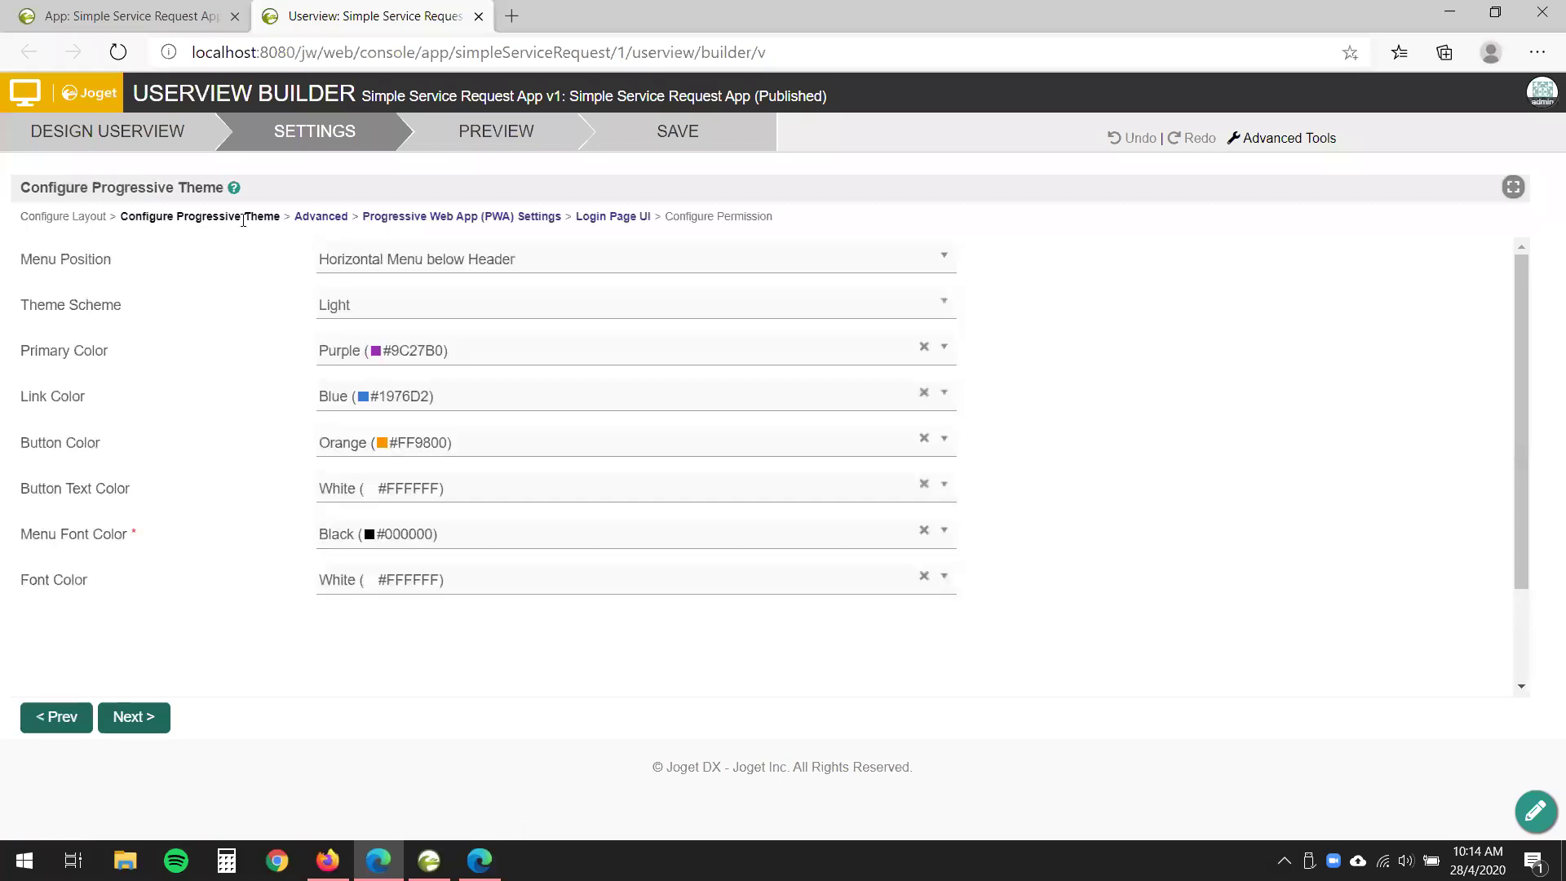
click(457, 217)
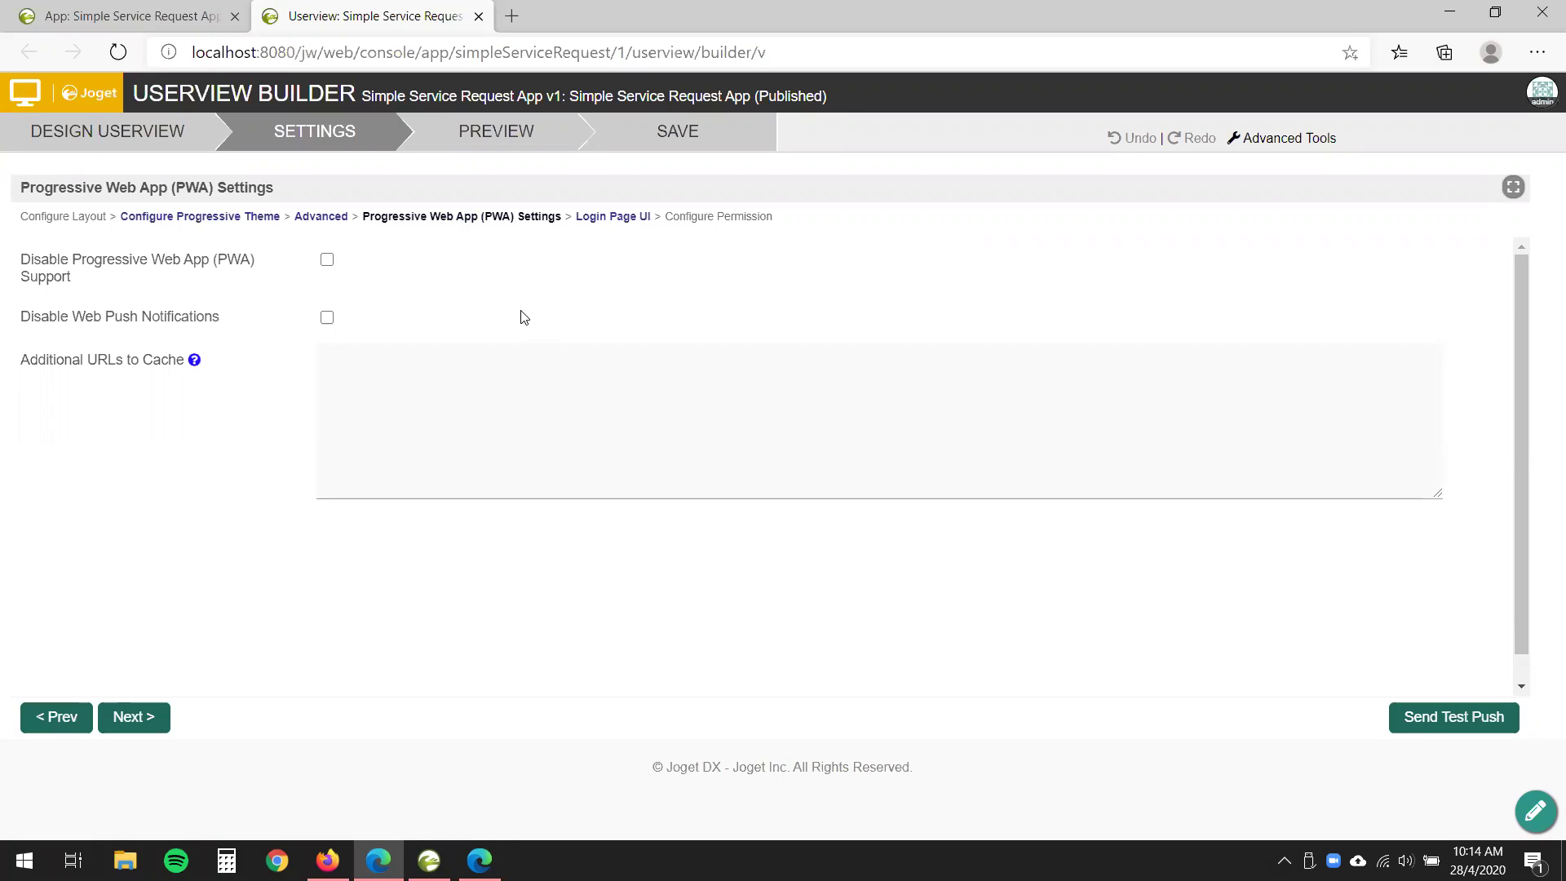
click(478, 16)
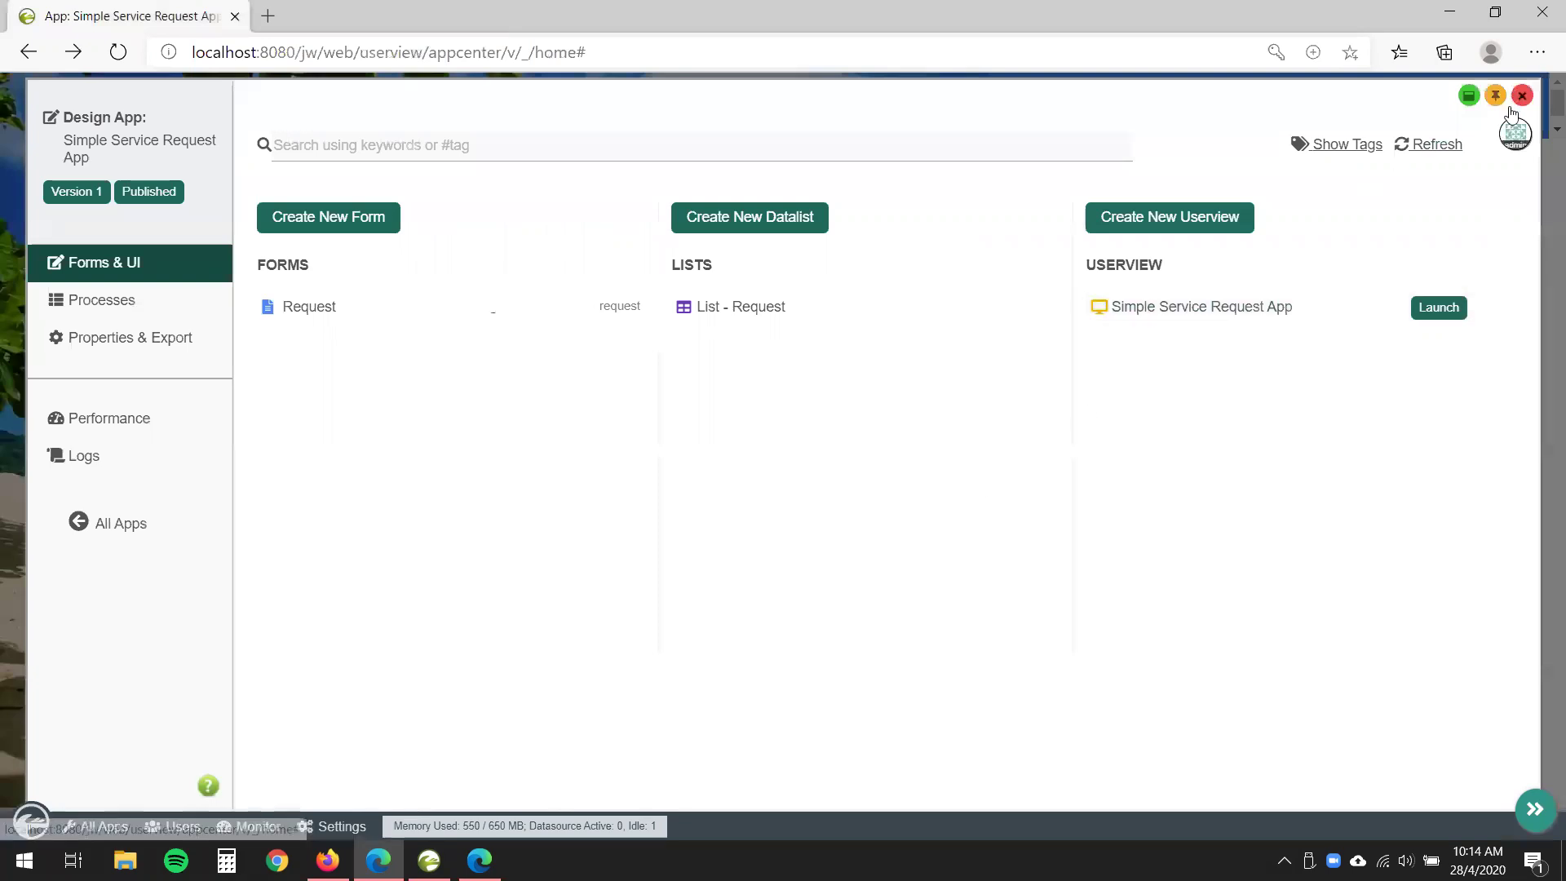
- Open the Joget Marketplace and browse to the Push Notification Tool plugin page
click(1521, 96)
click(1378, 174)
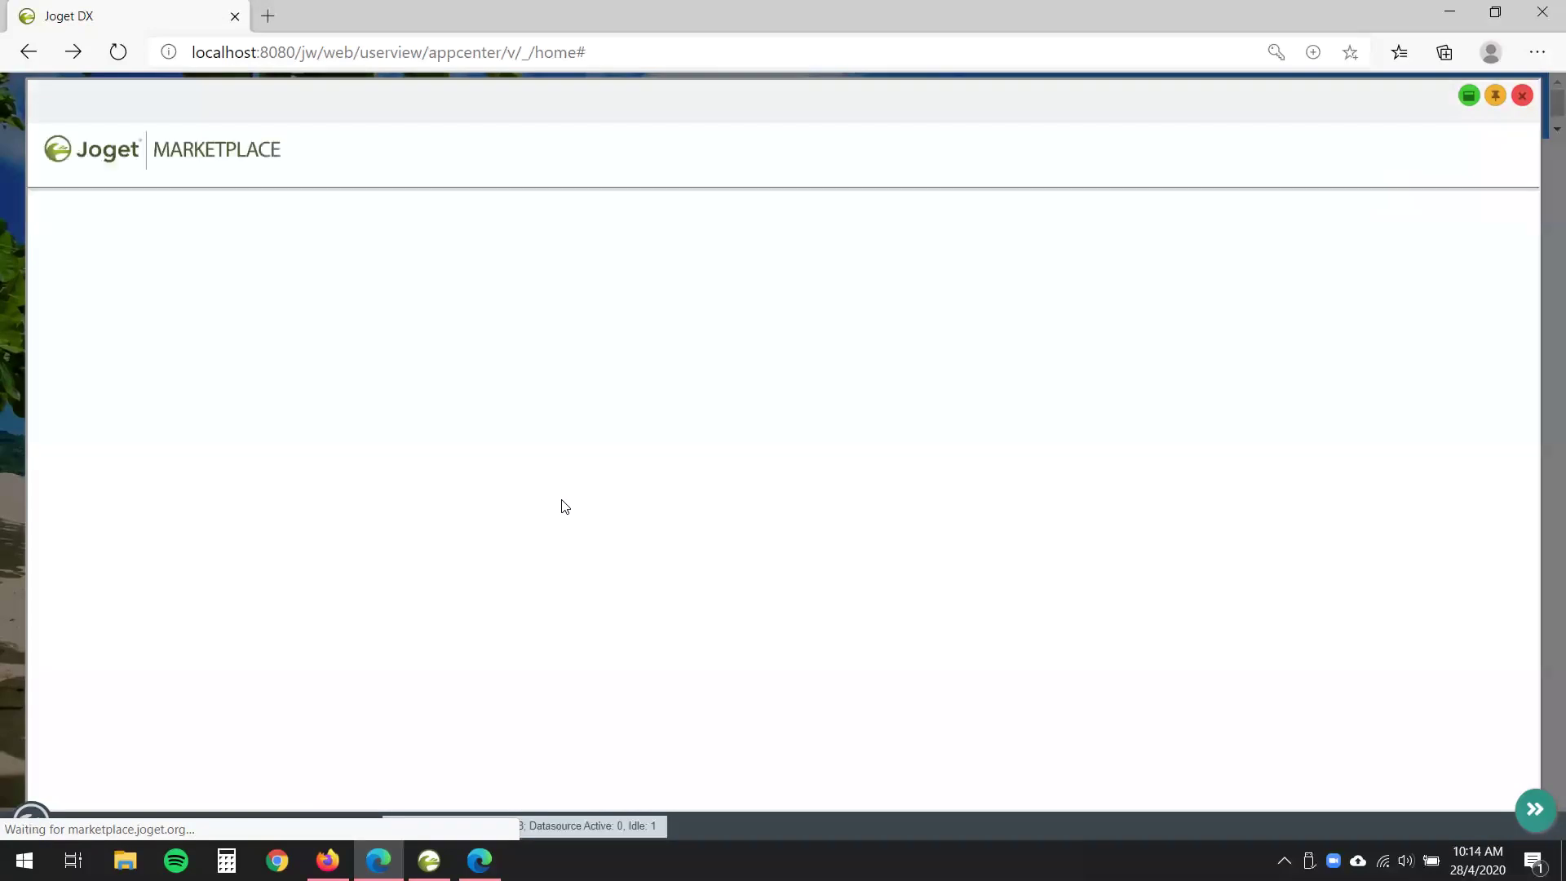
scroll(822, 642, down, 1)
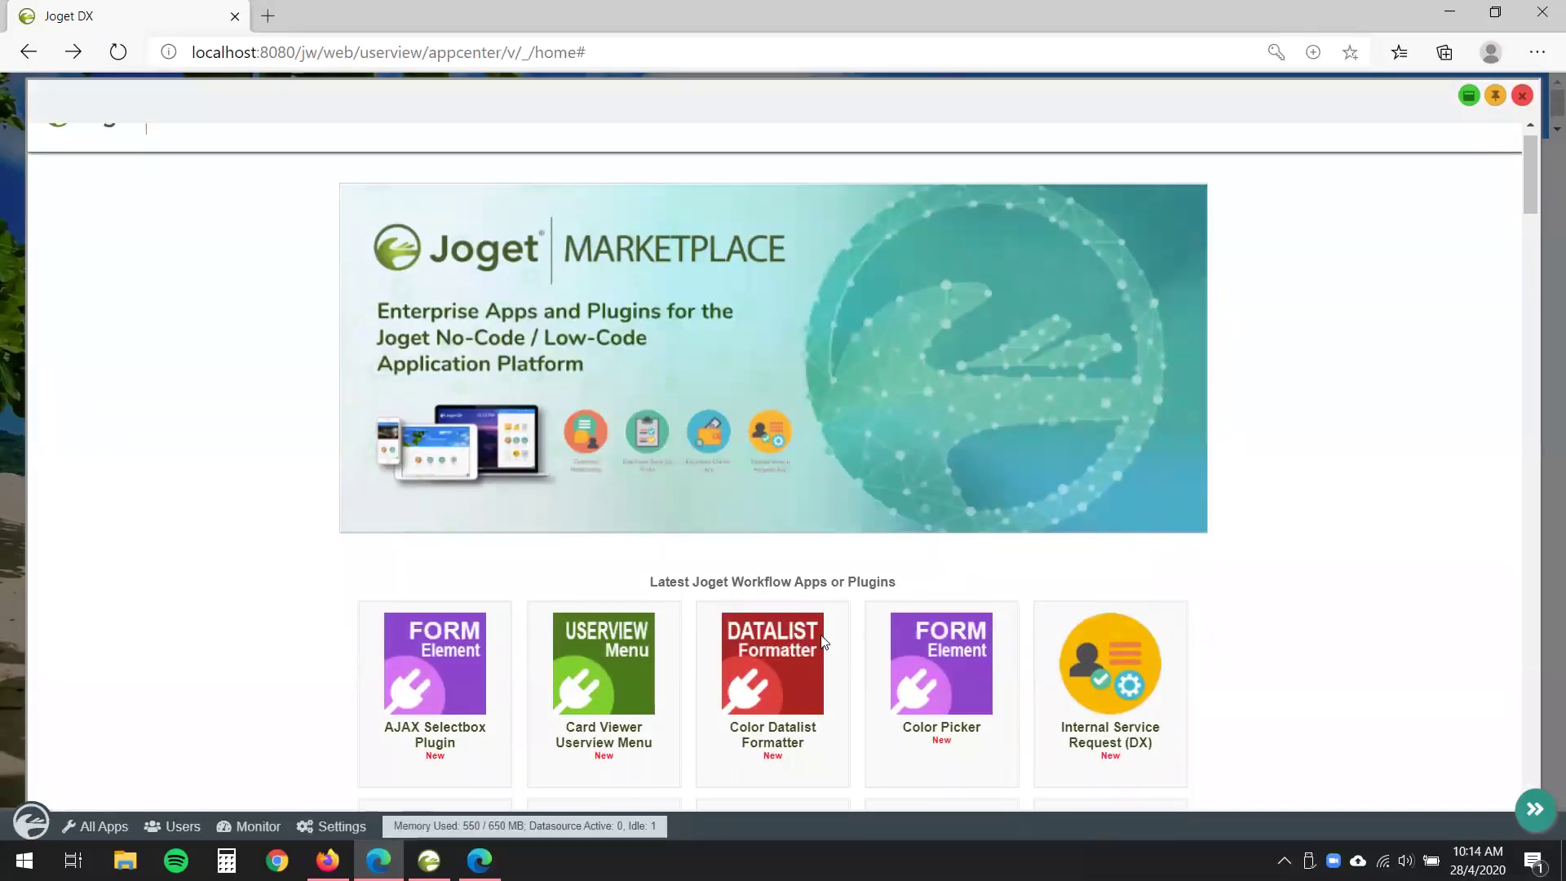
scroll(822, 642, down, 5)
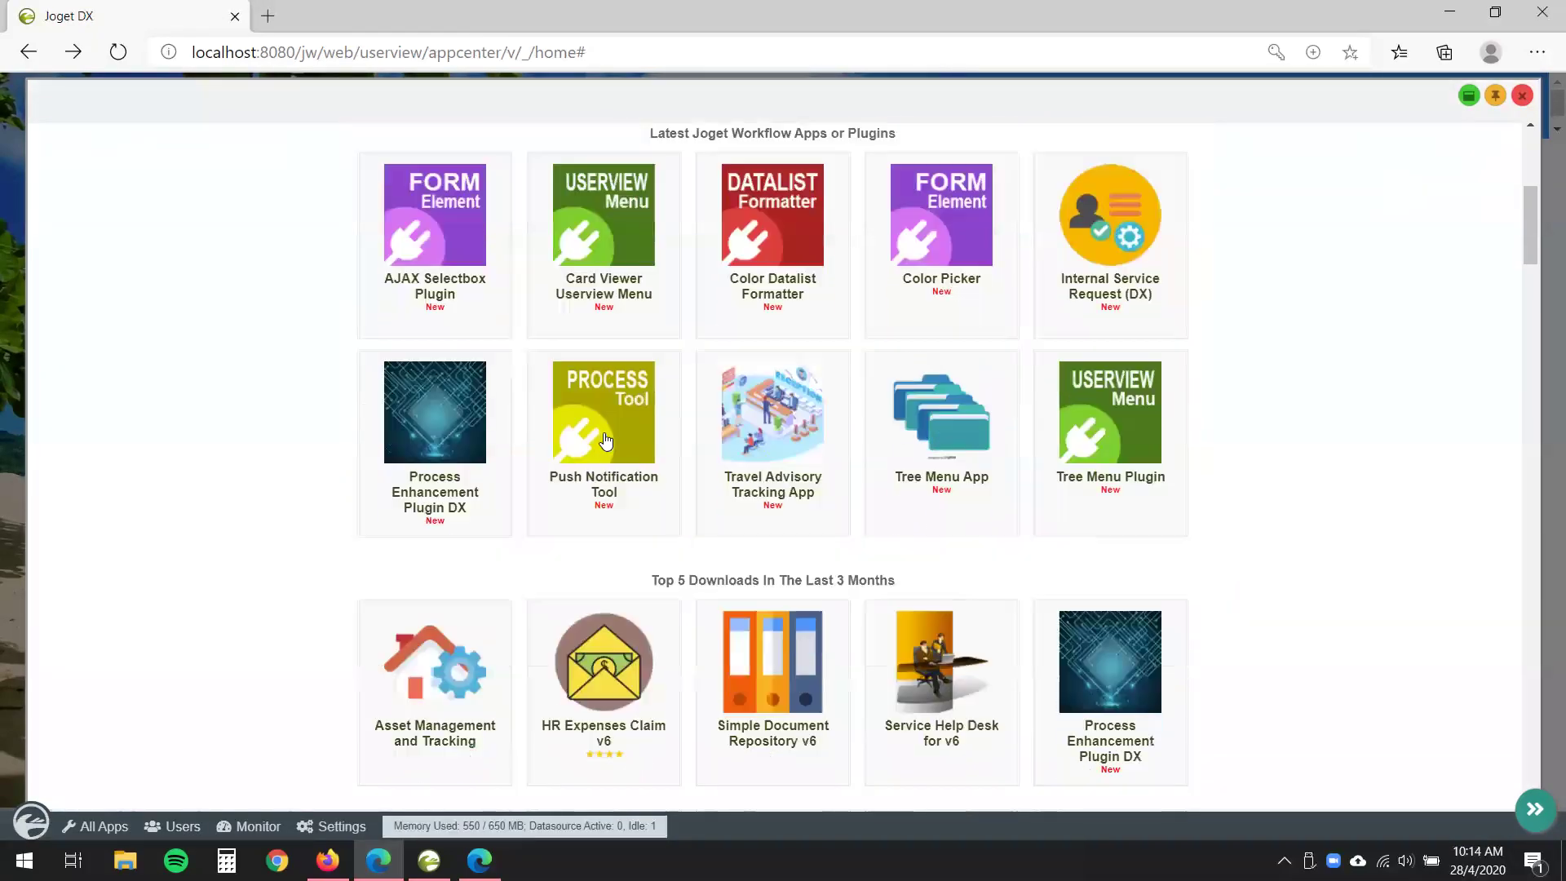
scroll(604, 442, down, 2)
scroll(607, 445, up, 2)
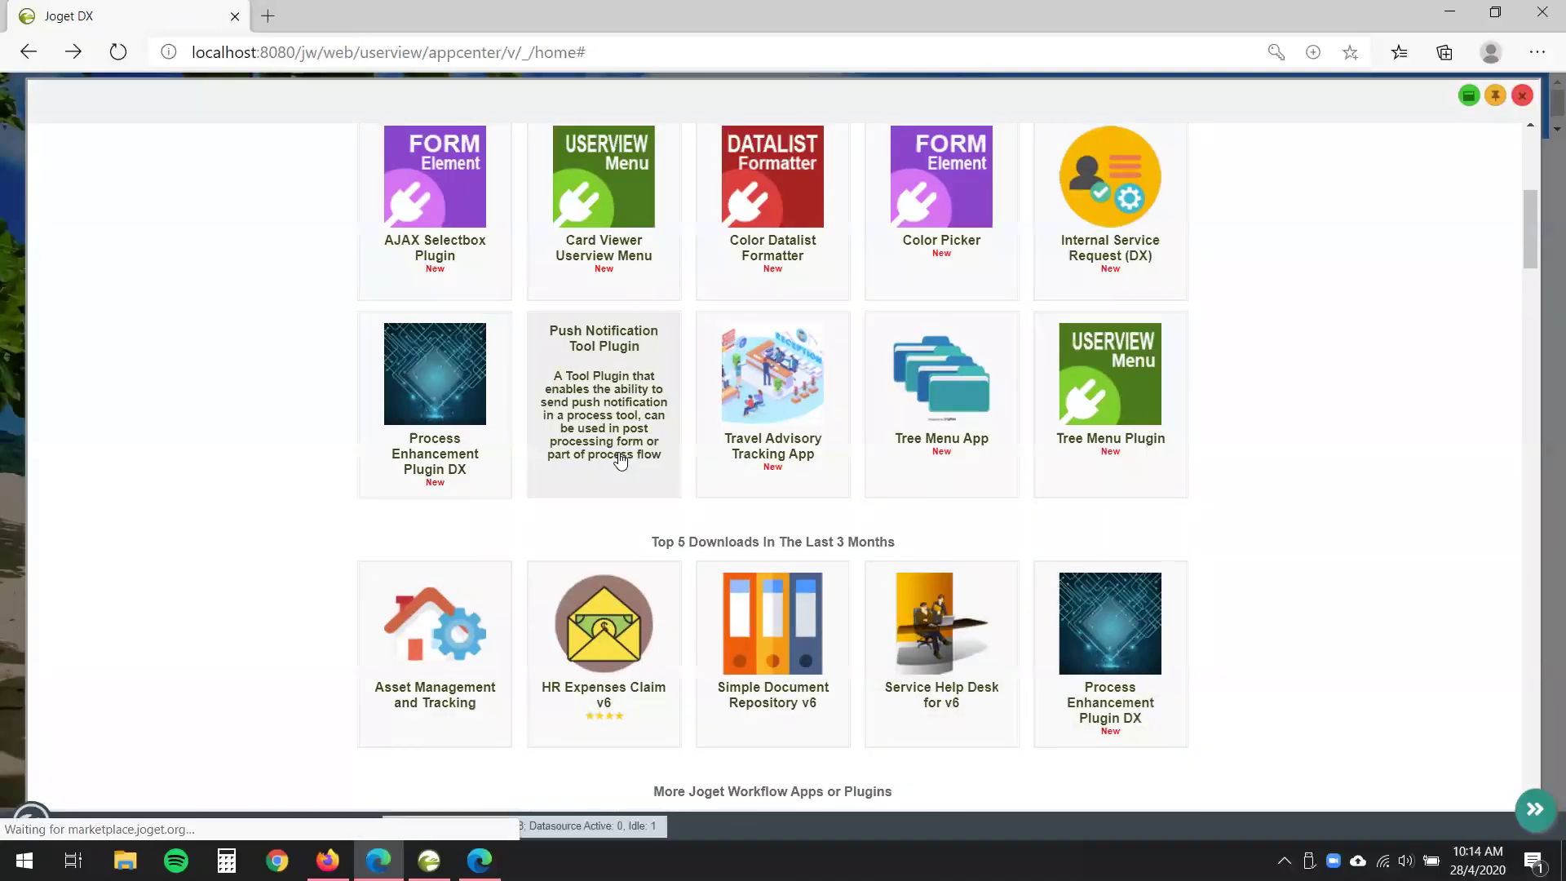
click(644, 466)
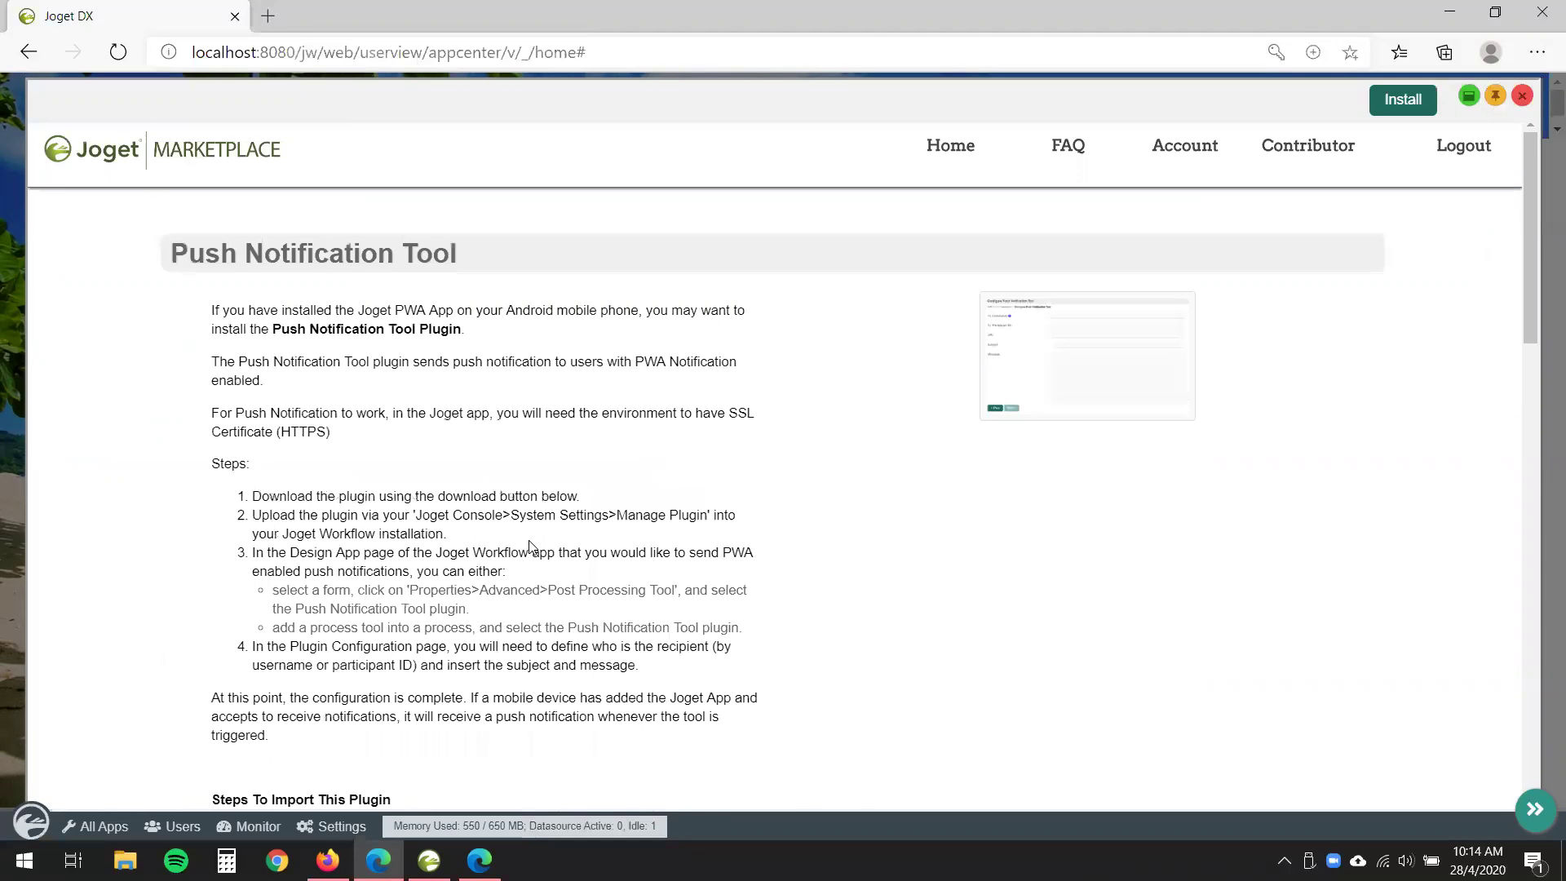
scroll(529, 547, down, 1)
drag(292, 206, 699, 205)
click(589, 527)
scroll(588, 528, up, 1)
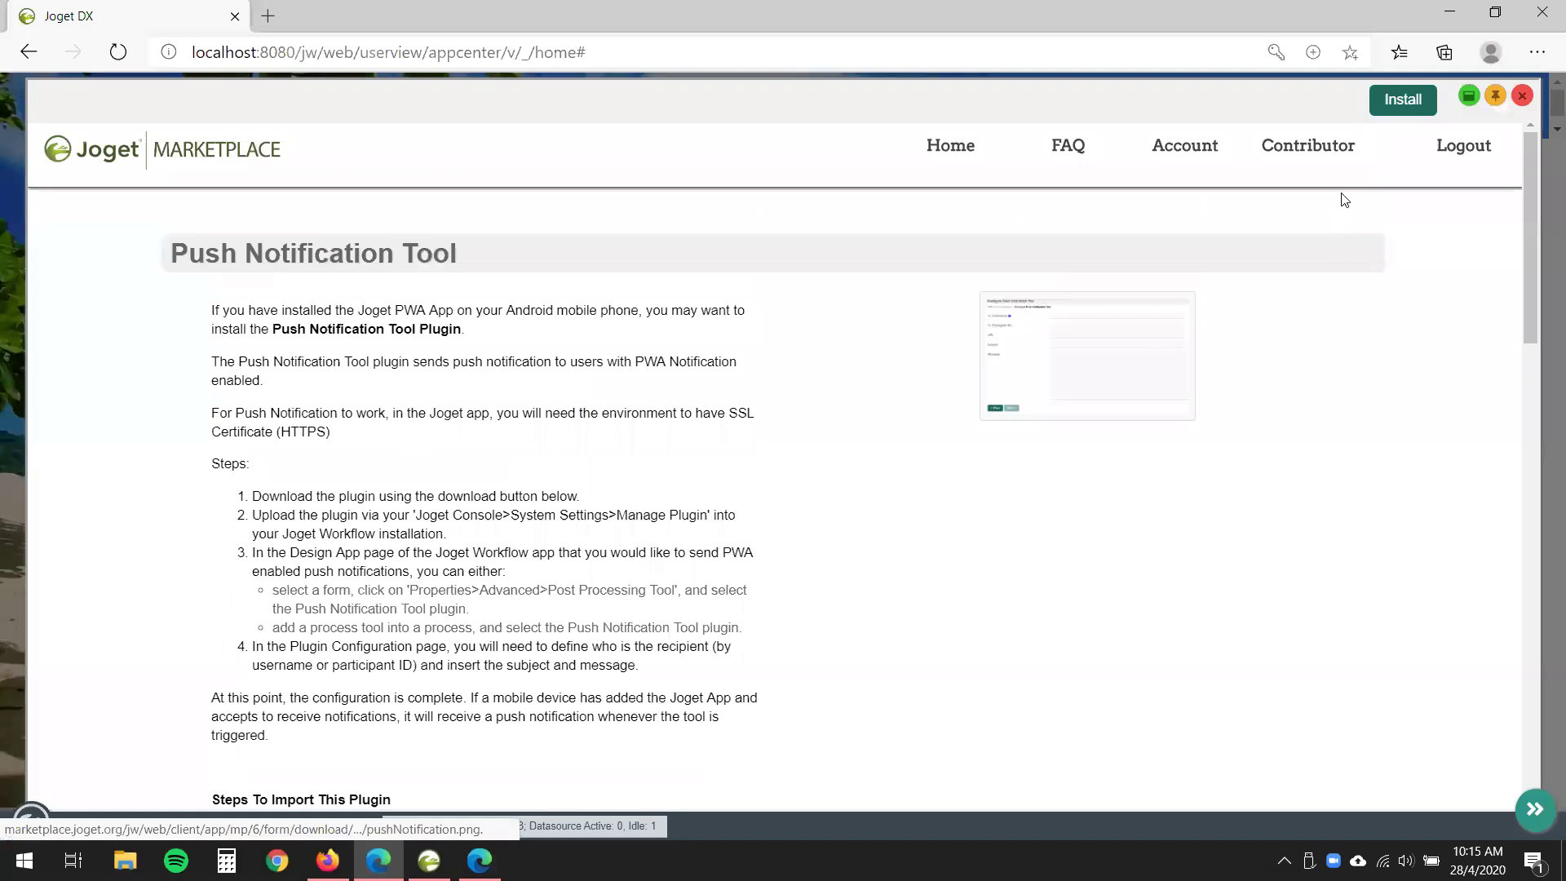
- Install the Push Notification Tool plugin and return to the App Center
click(1408, 114)
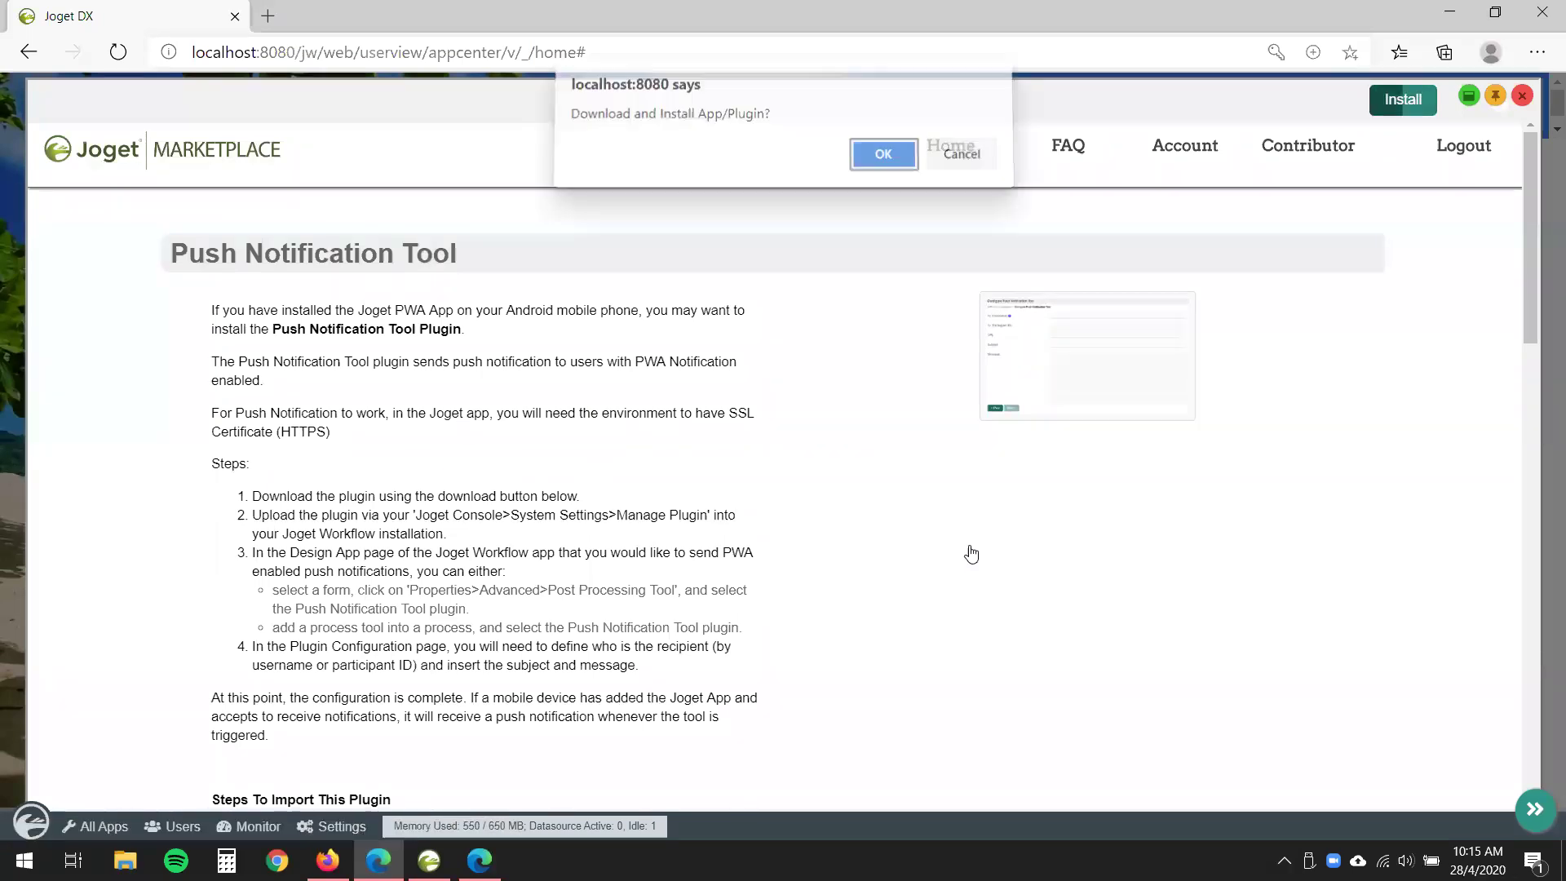
click(895, 151)
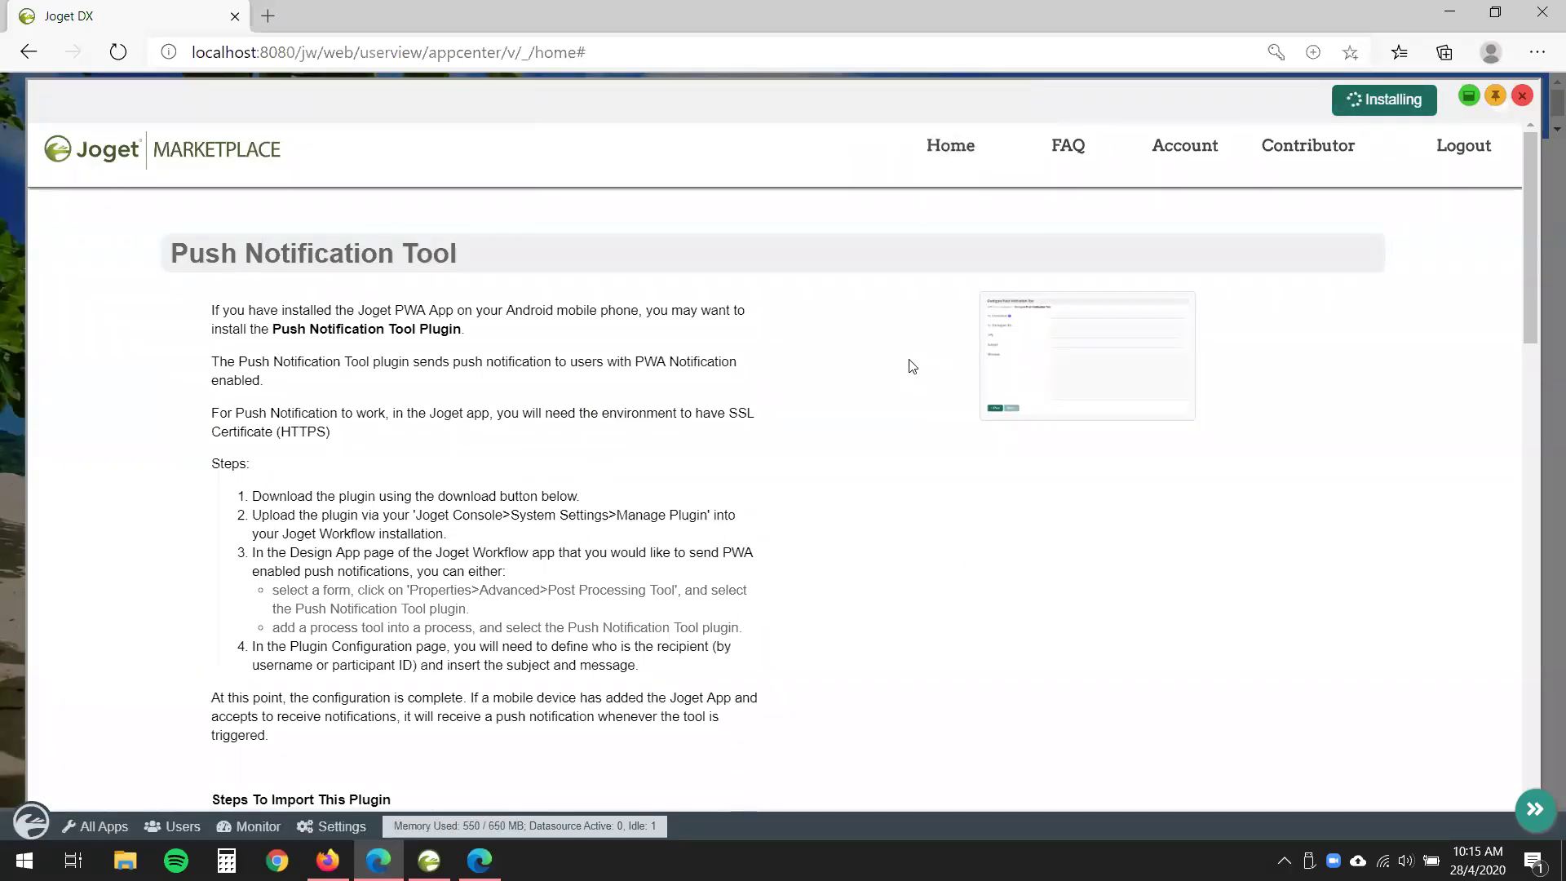
click(969, 161)
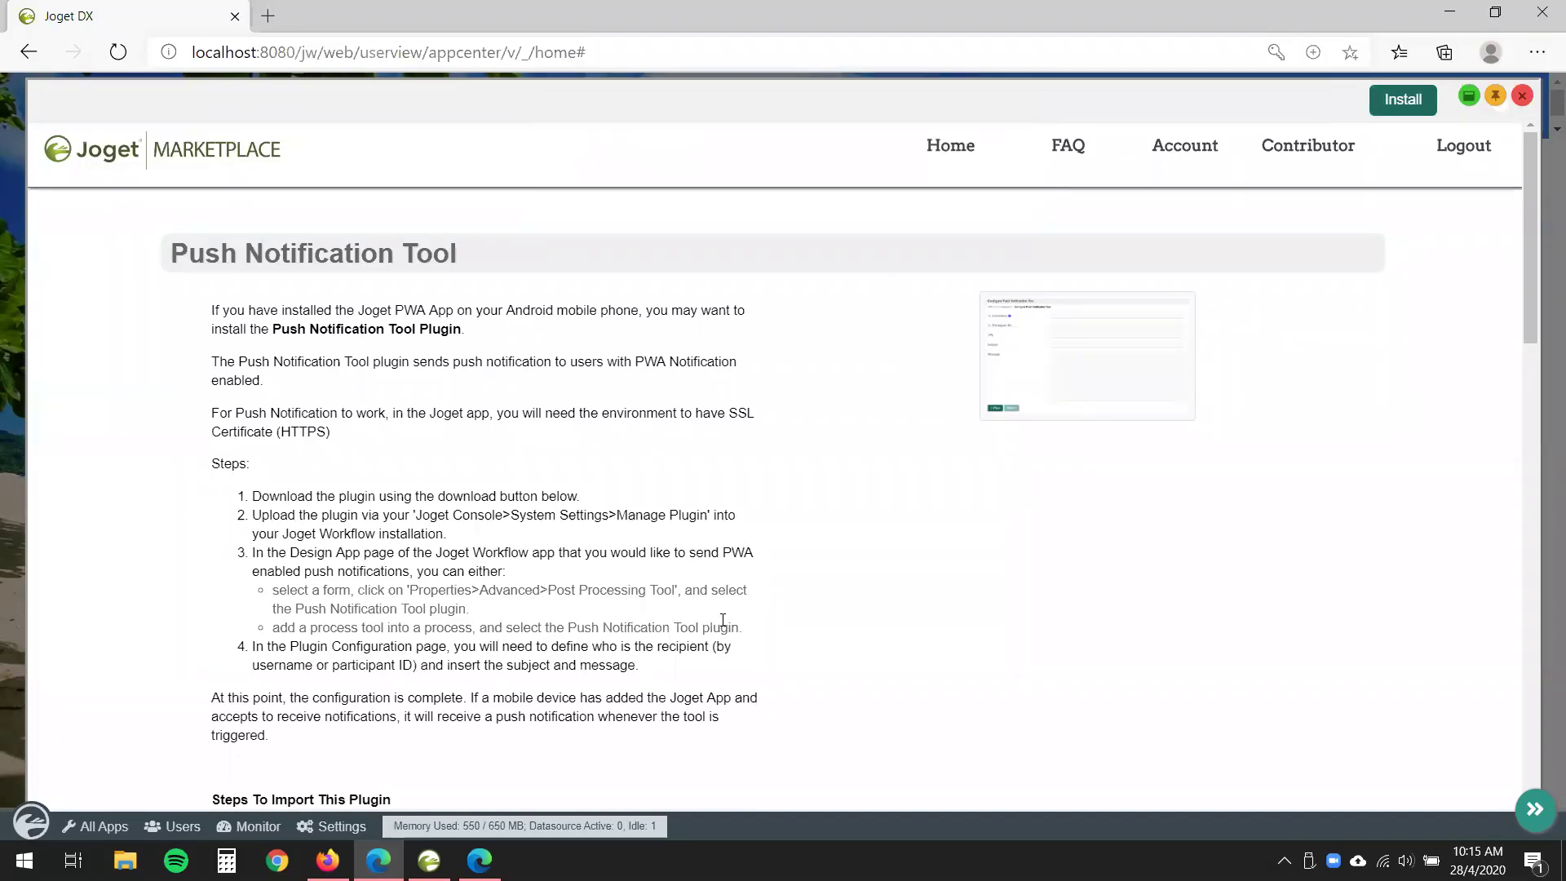
click(1522, 96)
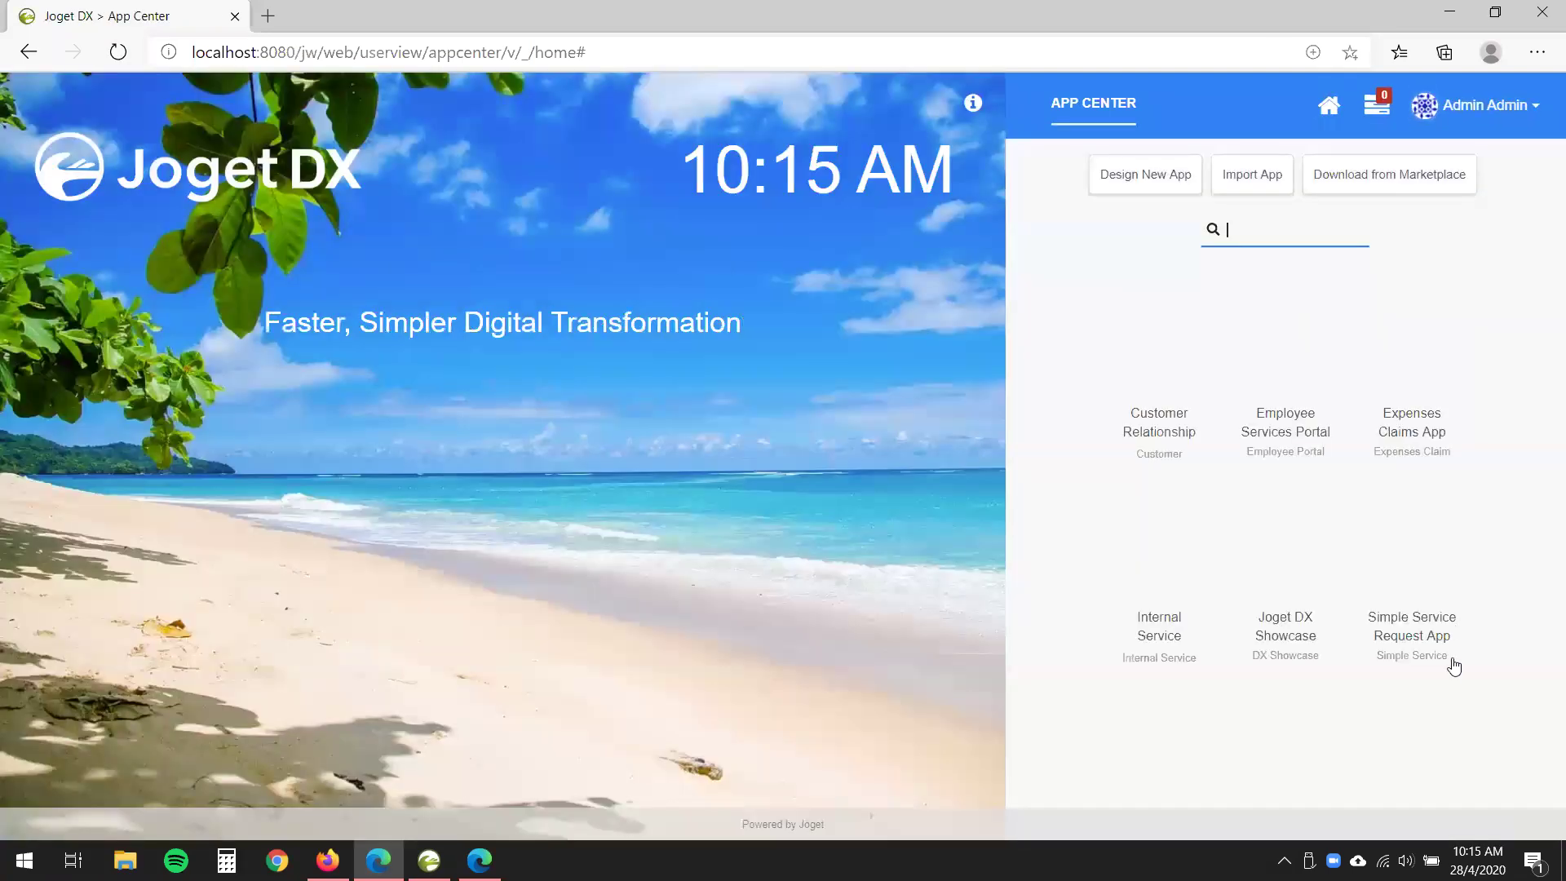
- Show the Request Approval Process tool mappings, with Email on Received using Email Tool 5.0.0
click(1448, 654)
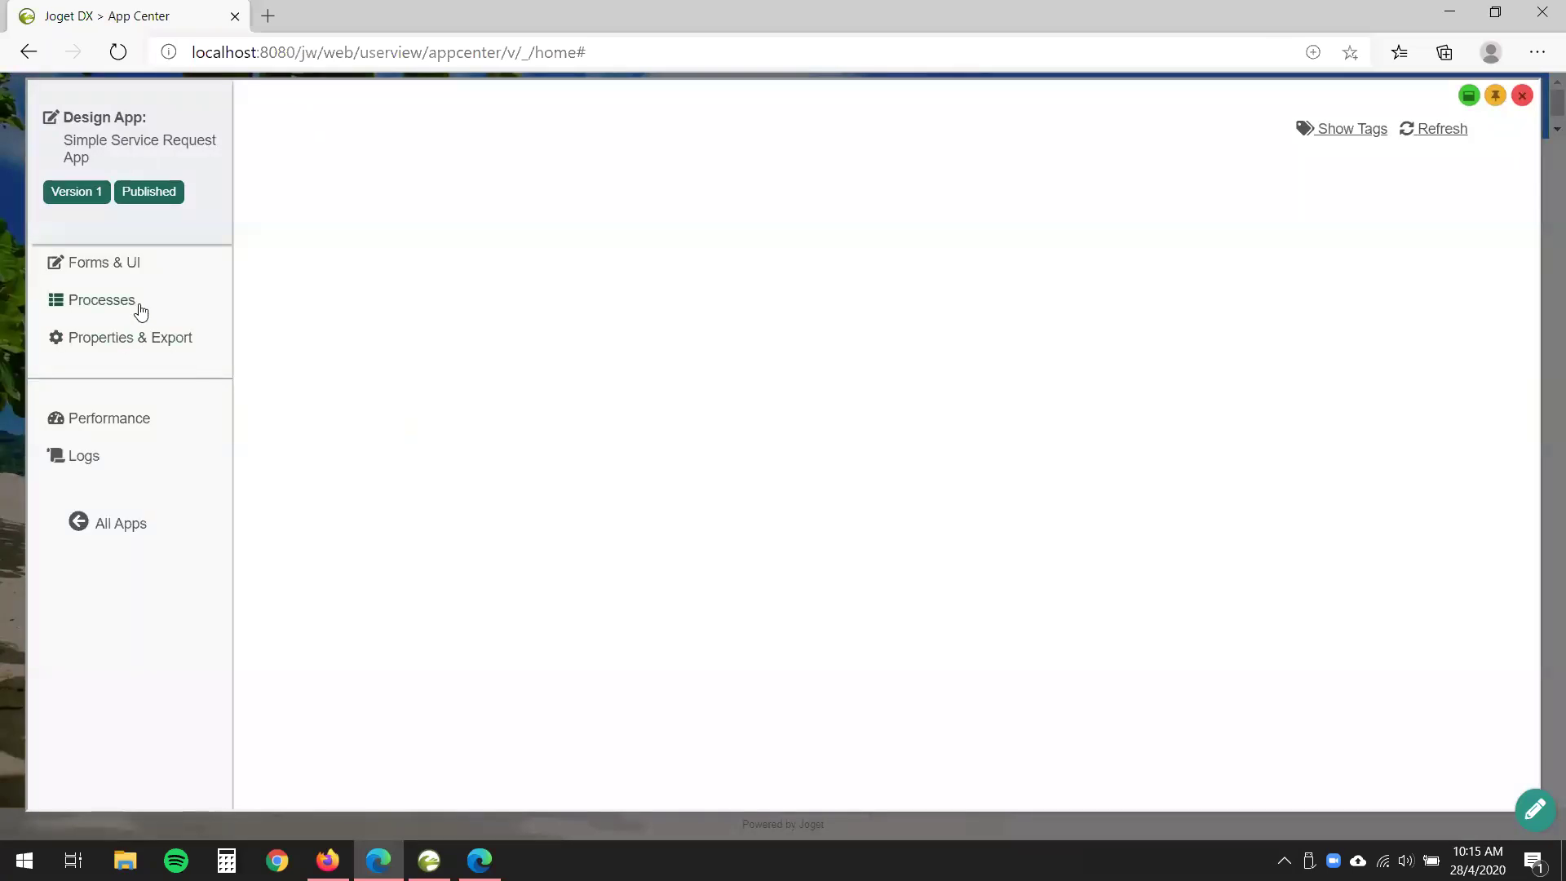
click(140, 309)
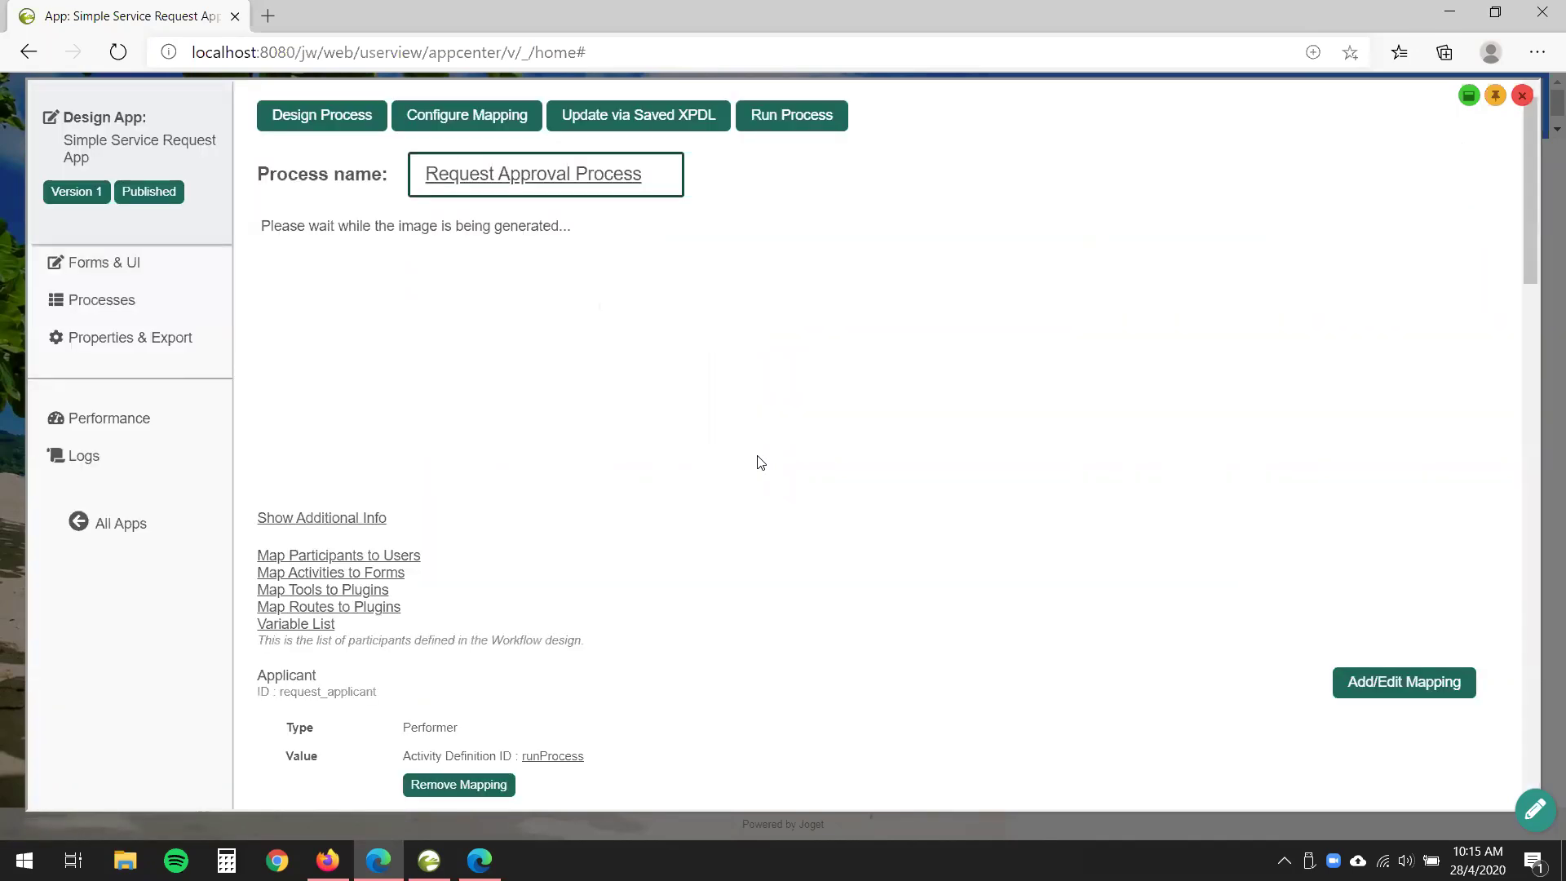
scroll(897, 478, down, 3)
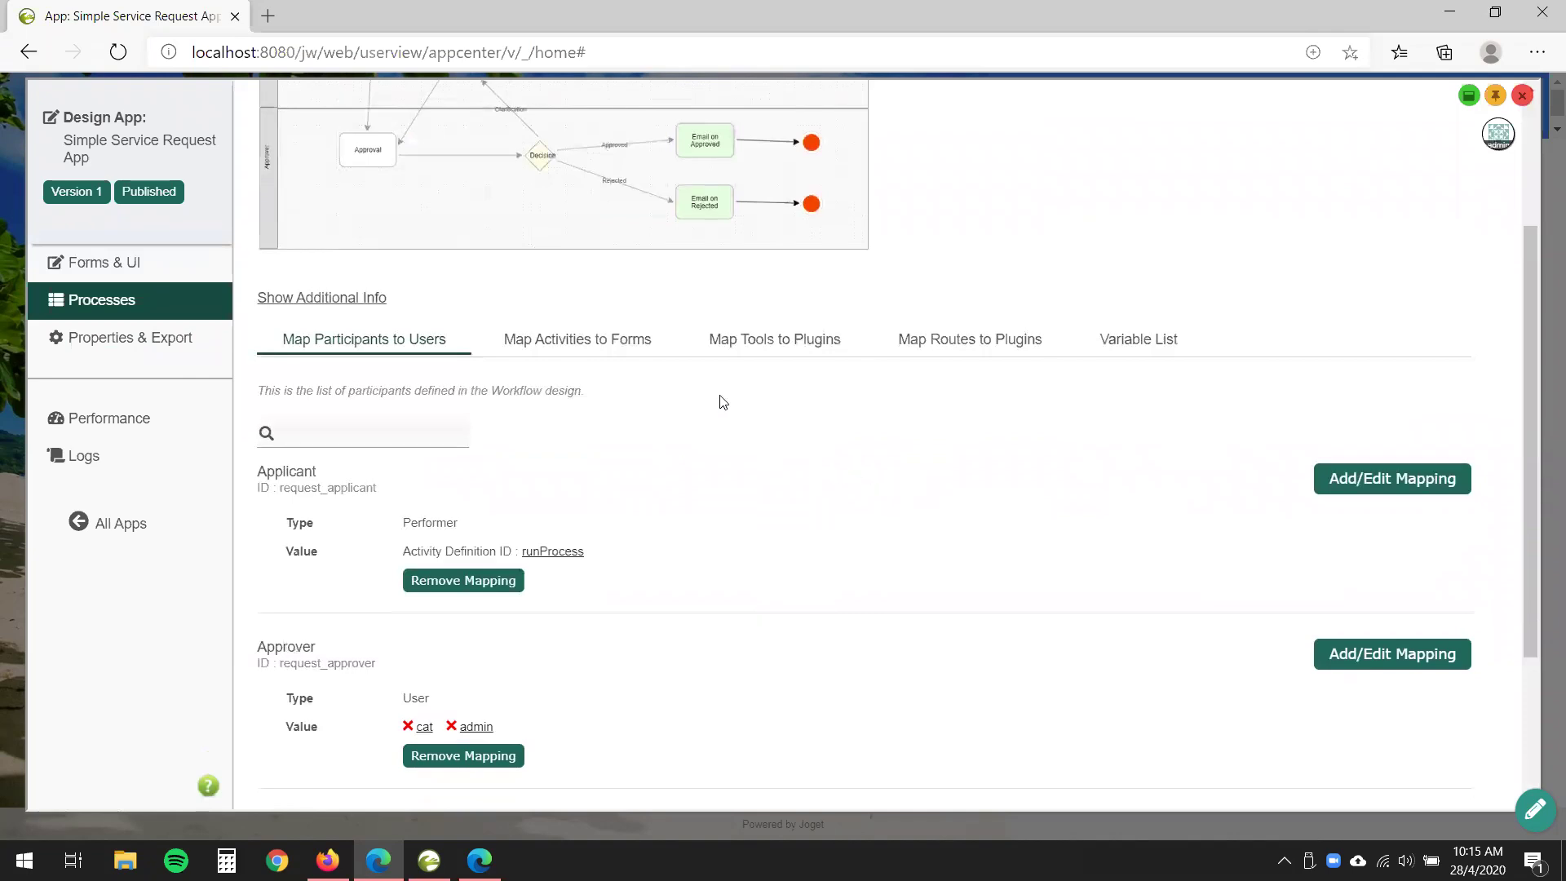
click(807, 344)
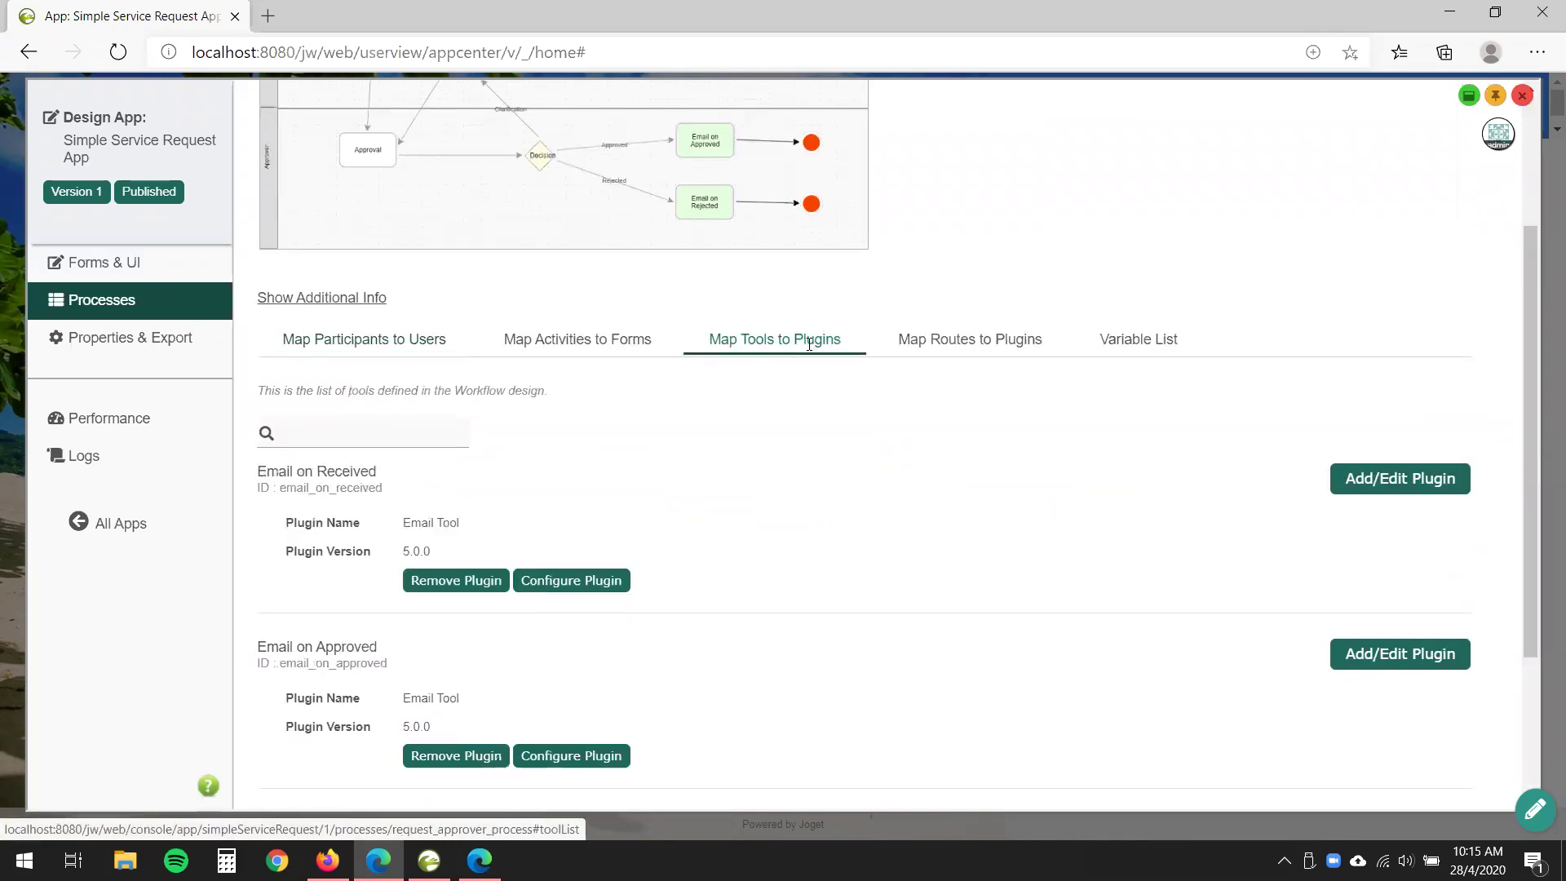
scroll(852, 493, up, 3)
- View the Request Approval Process diagram full-size, then close it
click(566, 395)
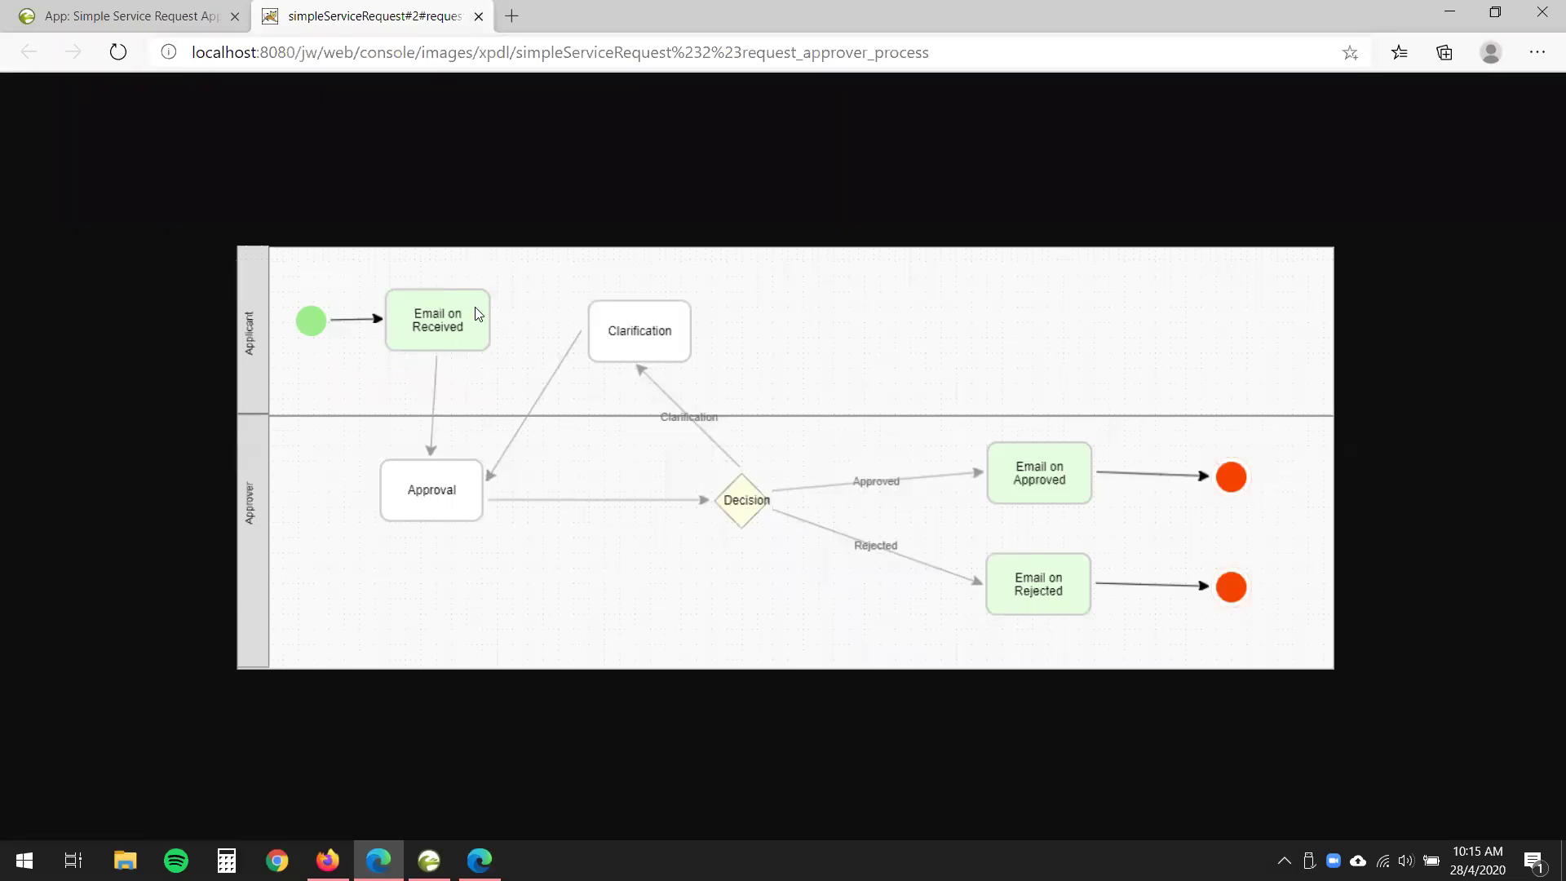
click(479, 16)
scroll(492, 443, down, 4)
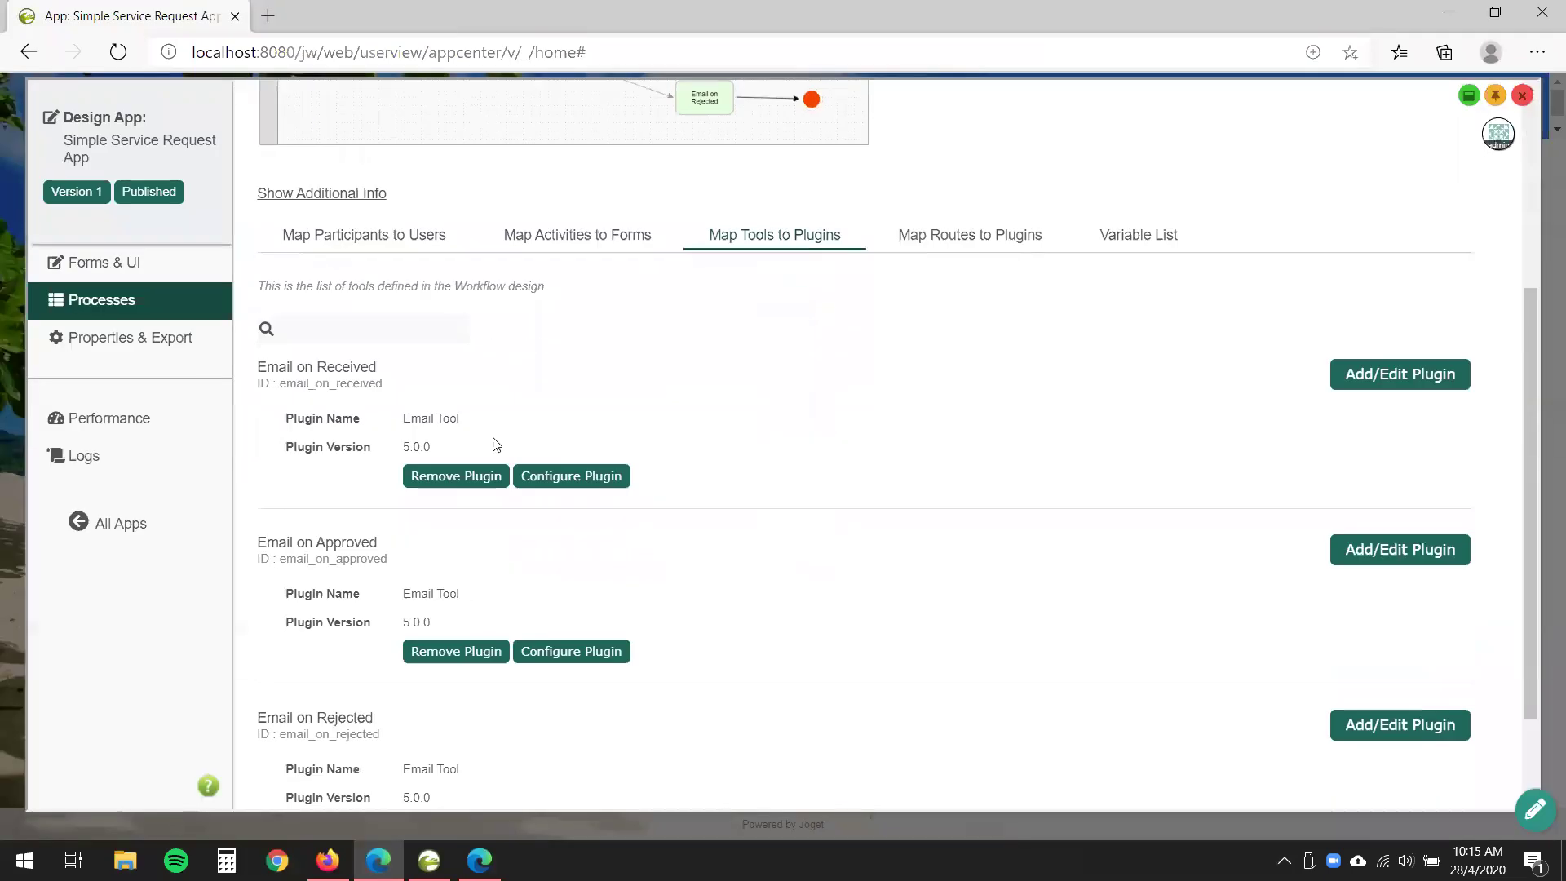
drag(462, 413, 356, 412)
scroll(710, 510, up, 2)
click(685, 531)
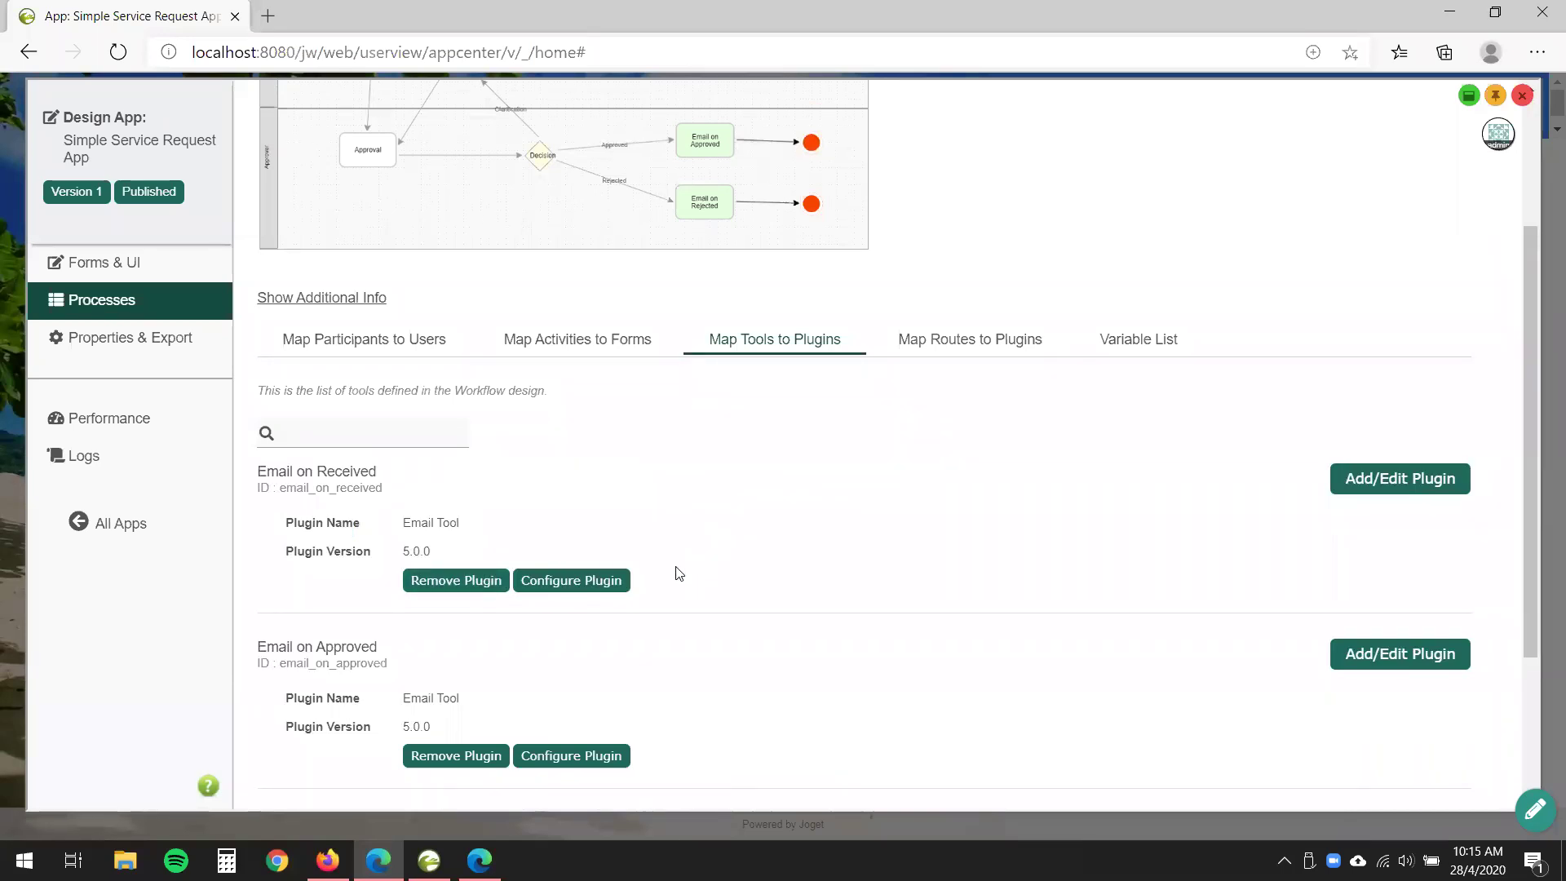
click(1399, 481)
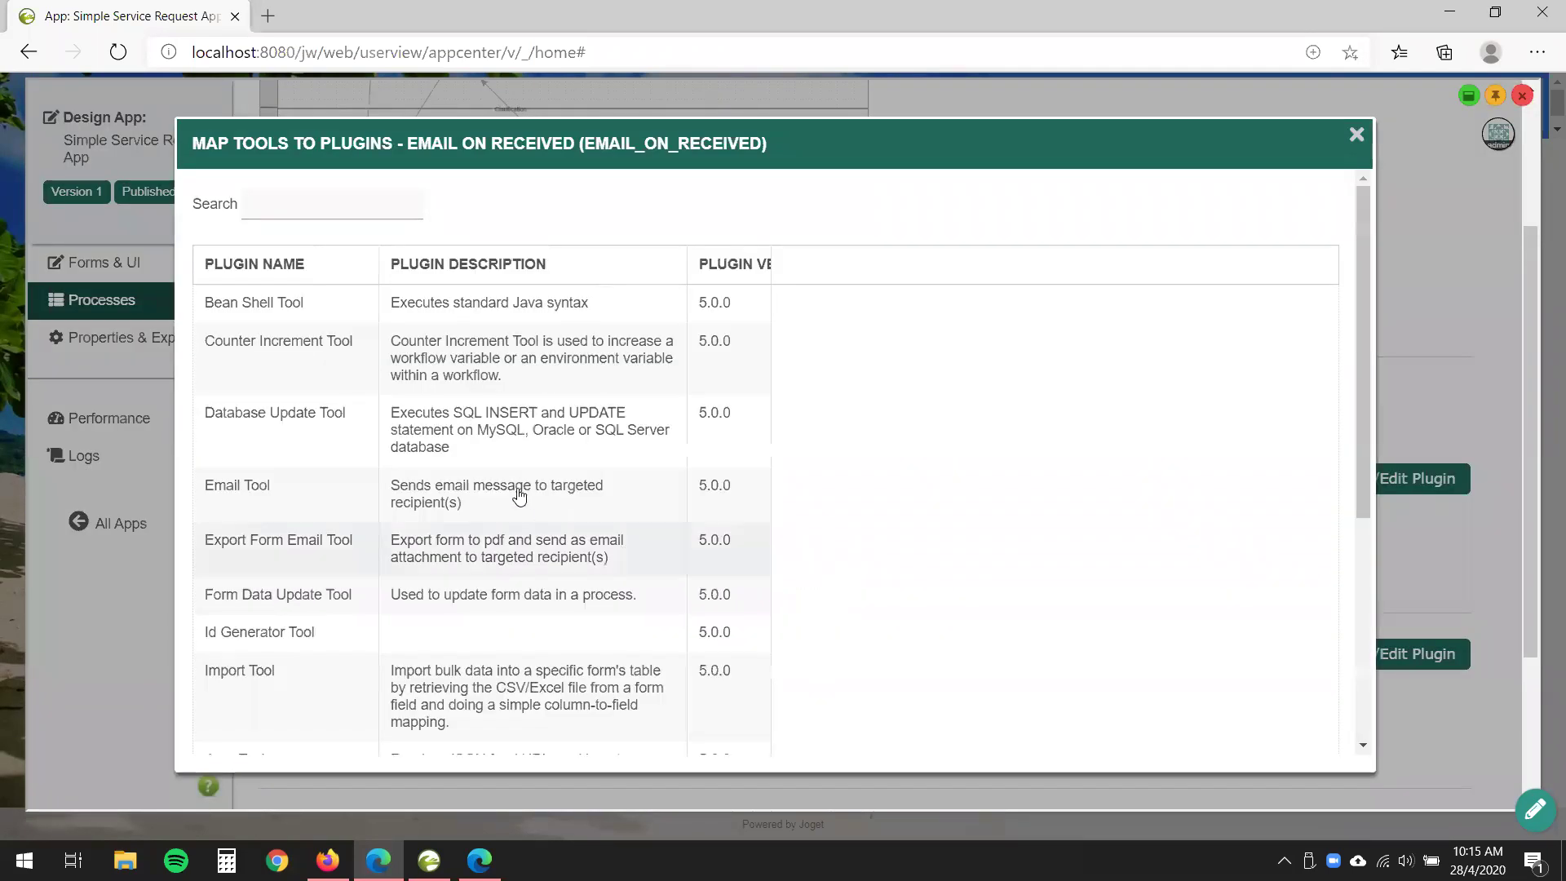
scroll(512, 489, down, 5)
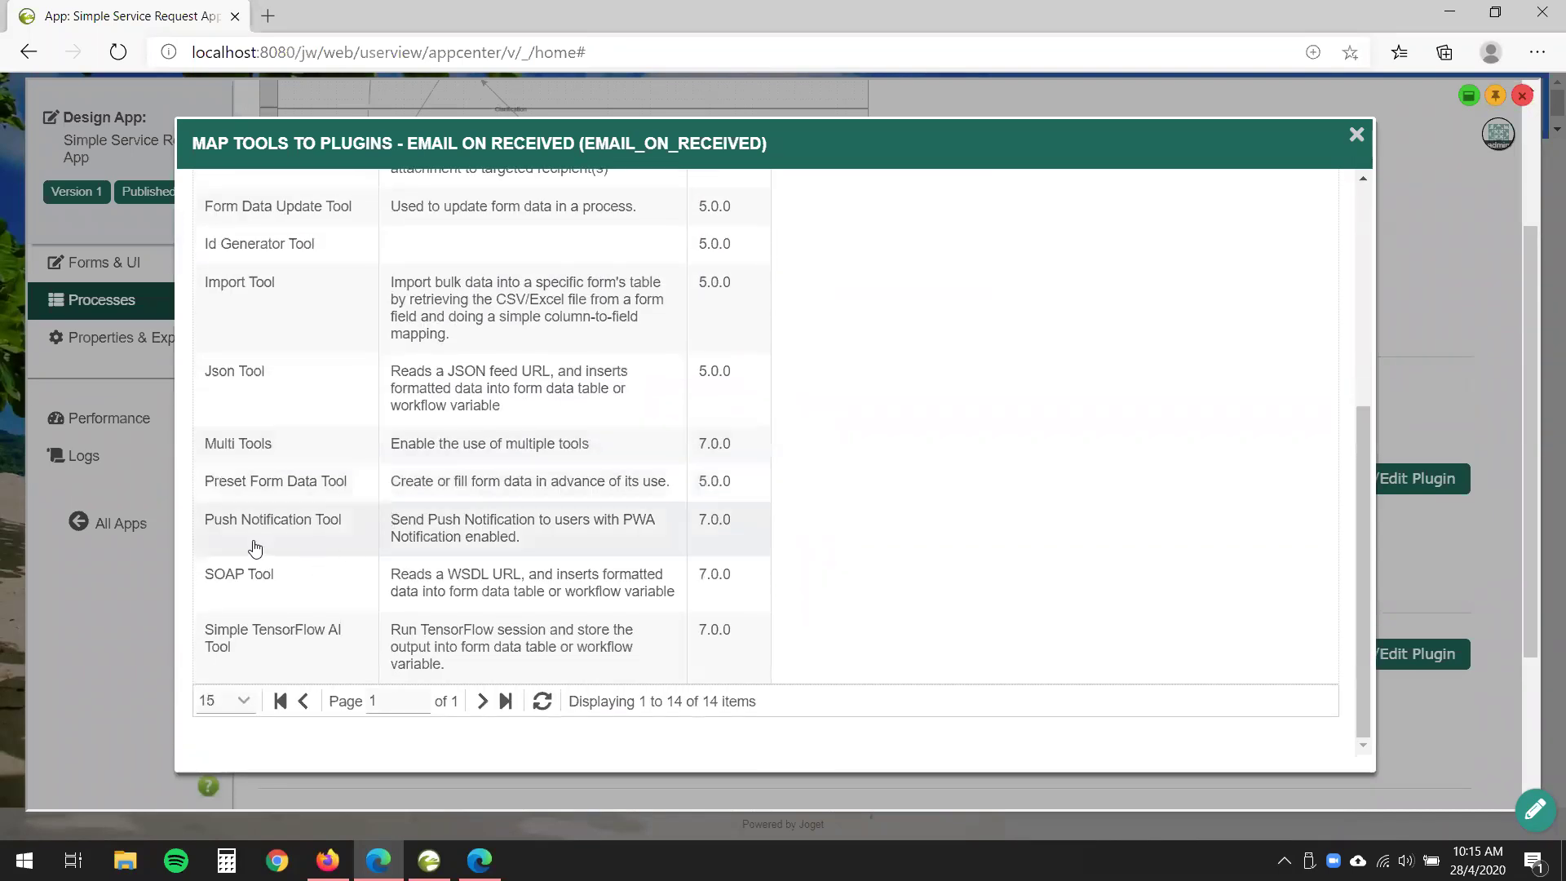
click(299, 538)
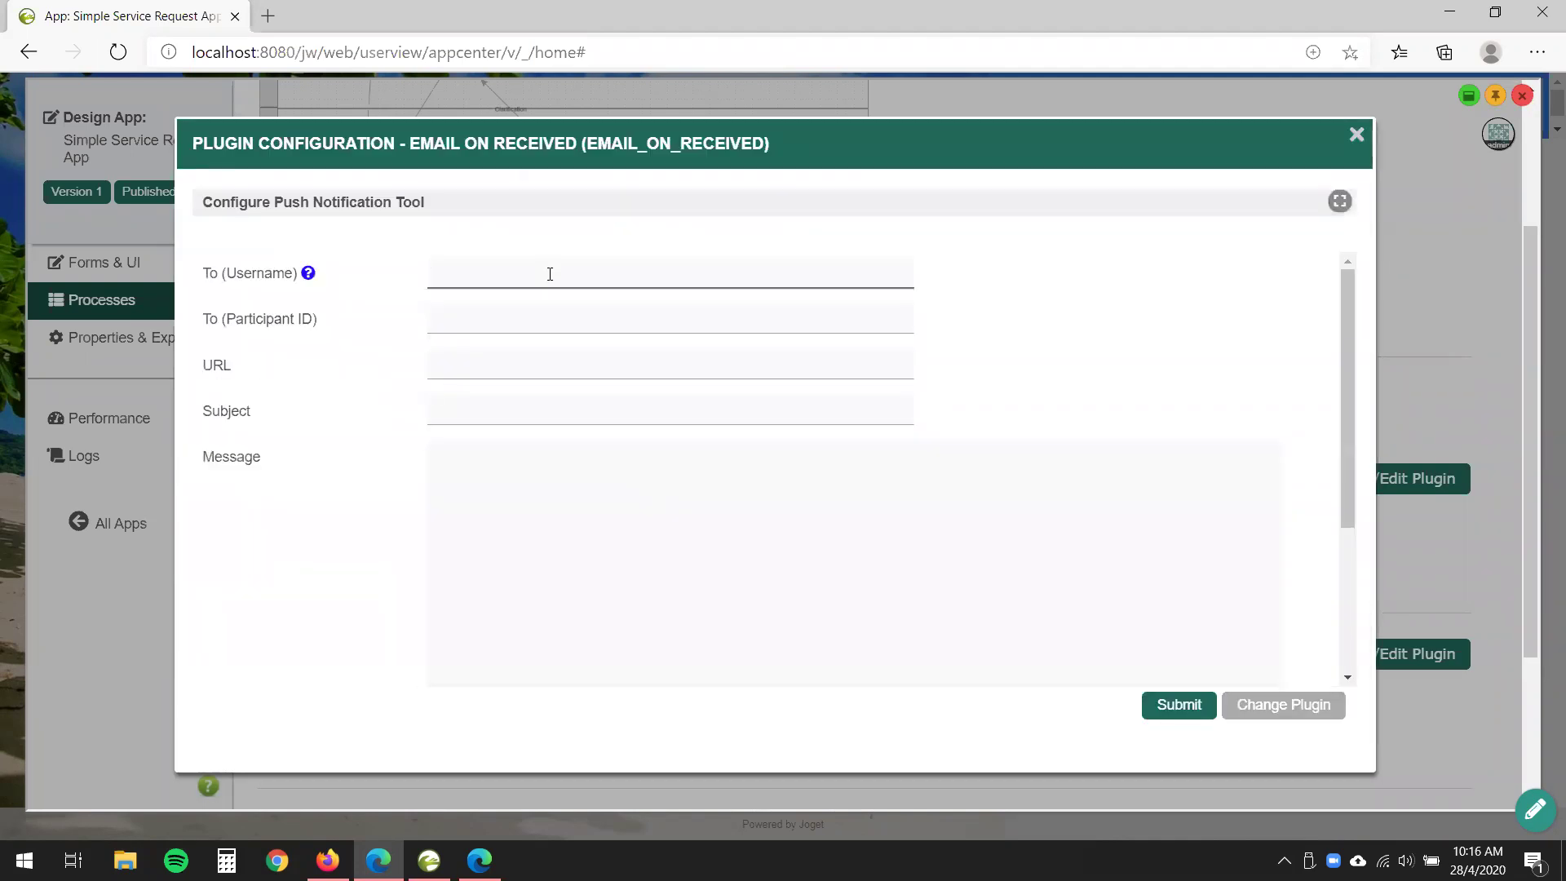
text(admin)
click(600, 357)
text(localhos)
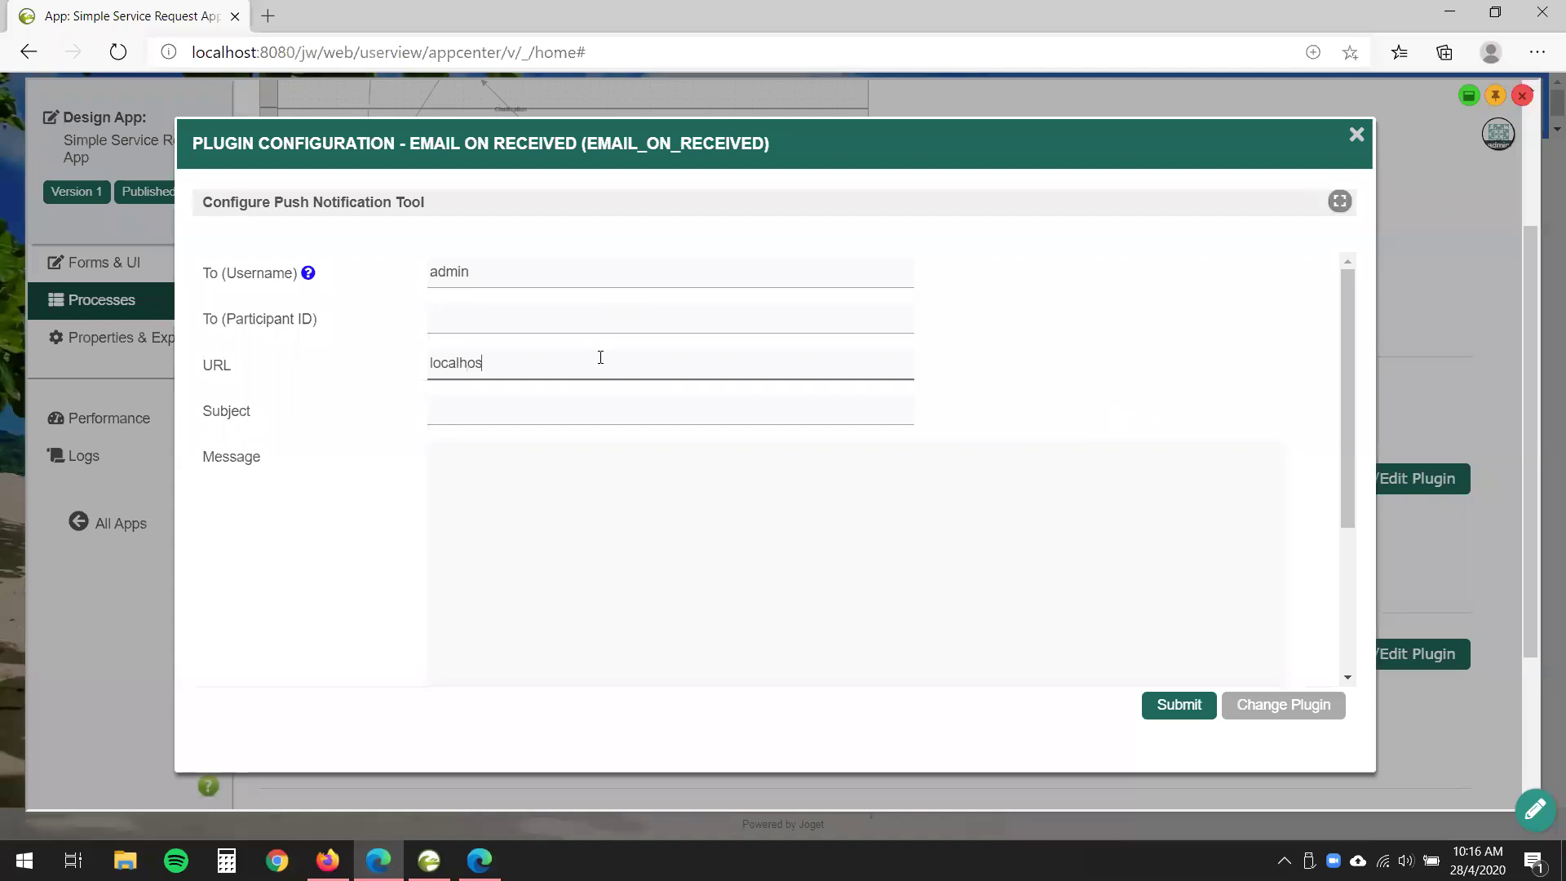
text(t:8080/jw)
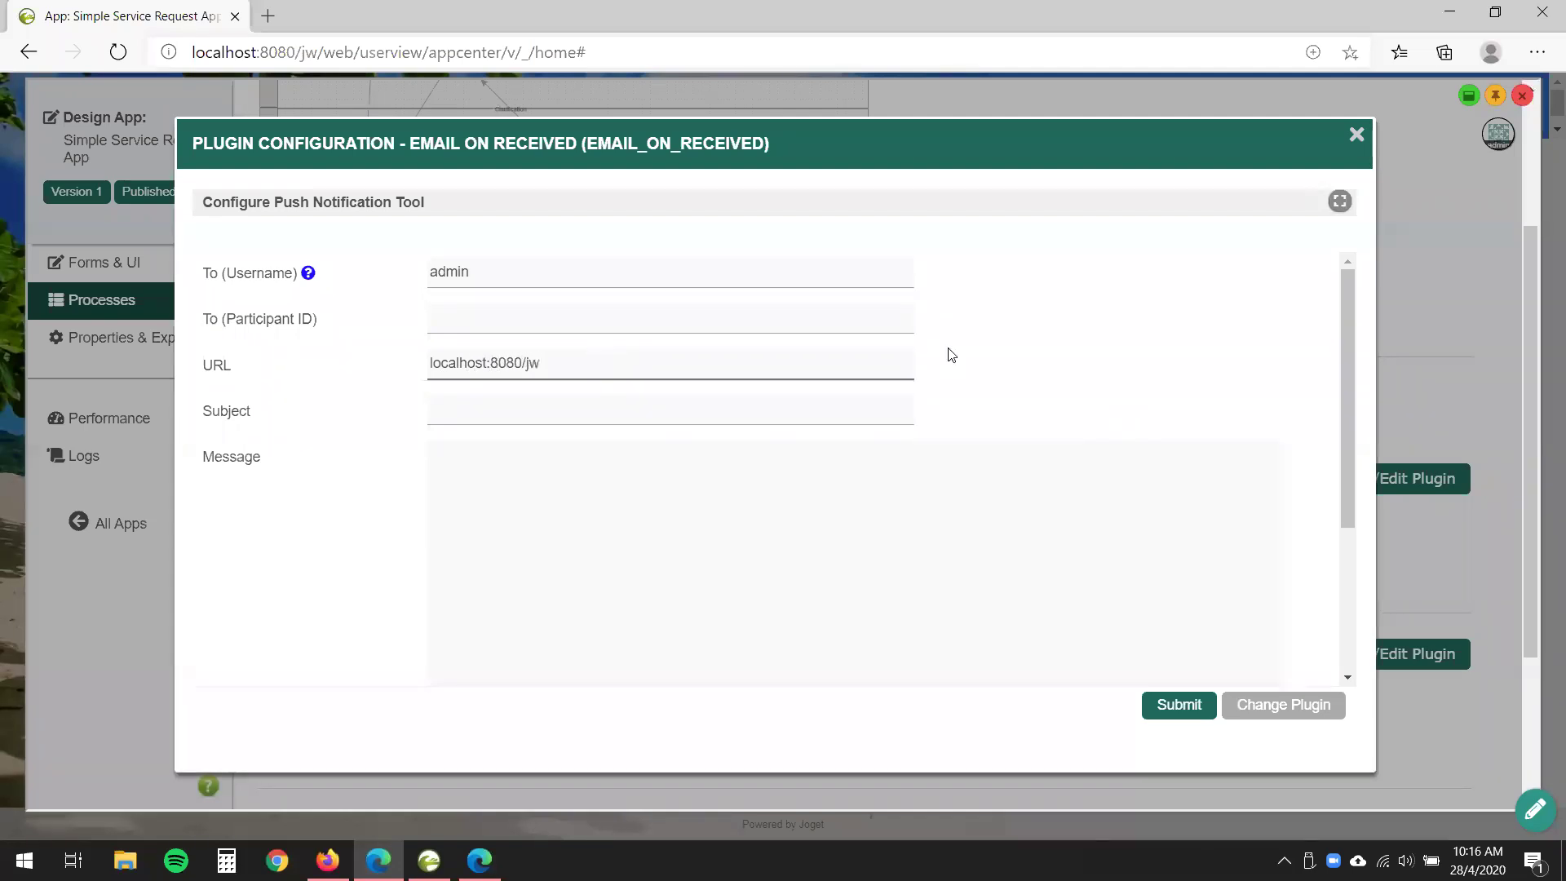
click(680, 399)
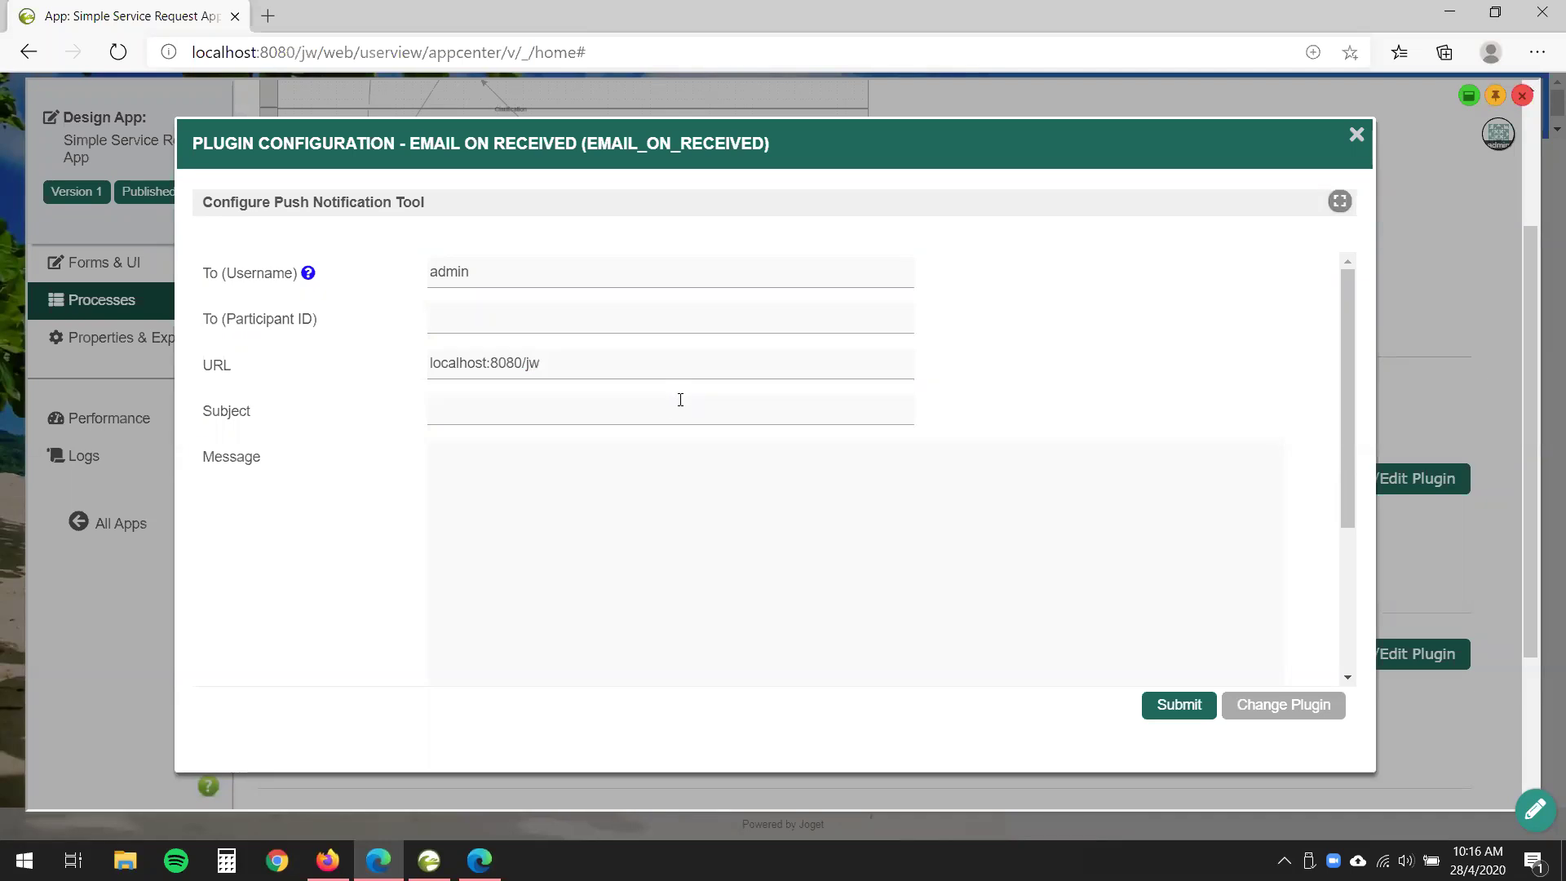
click(426, 361)
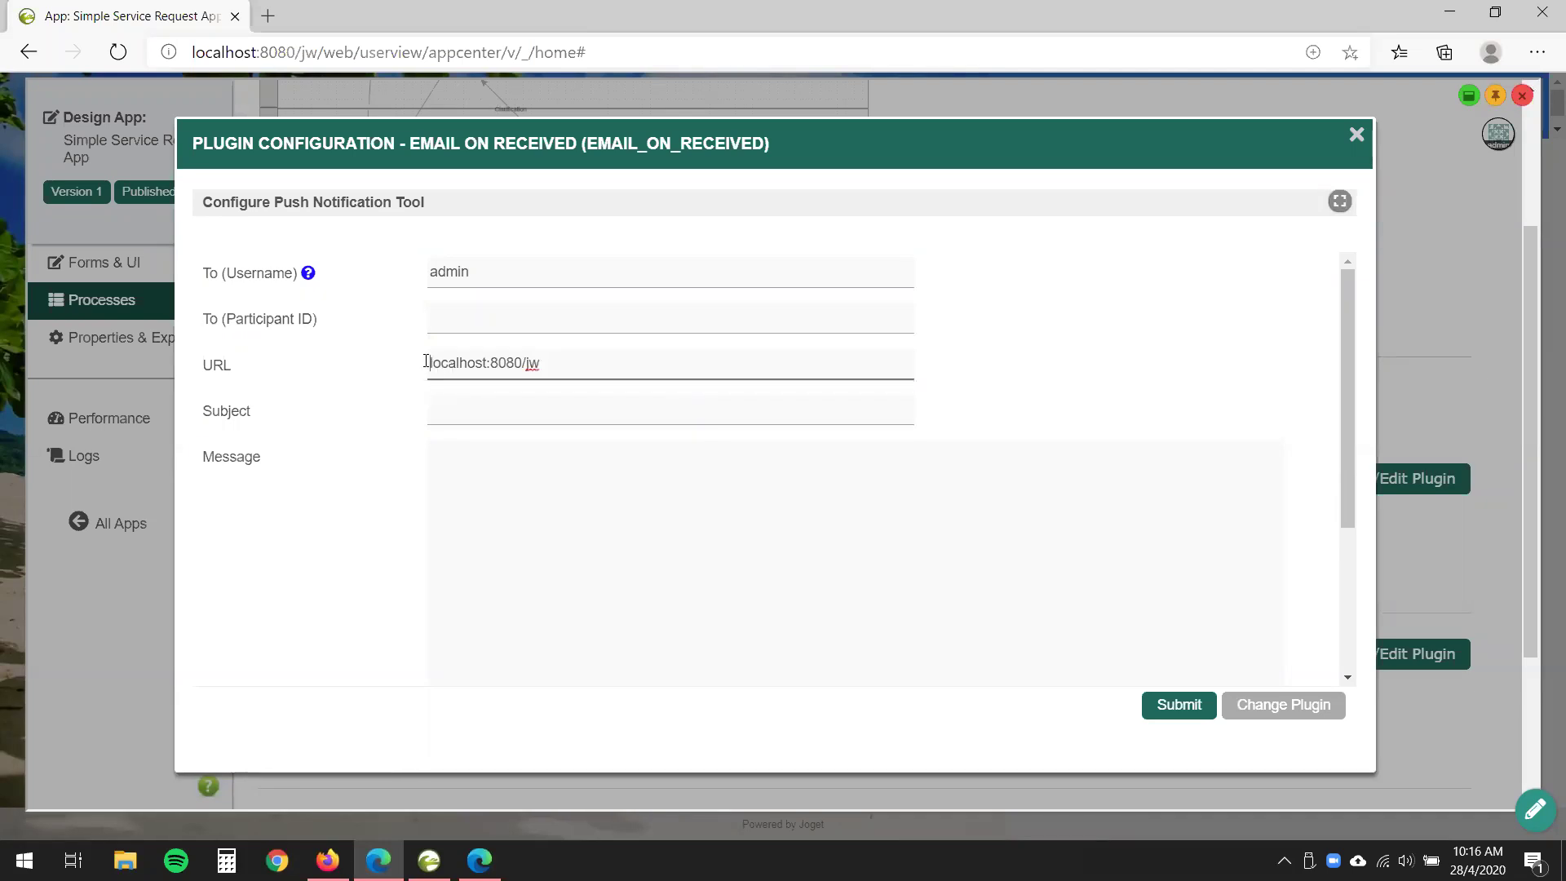
text(http://)
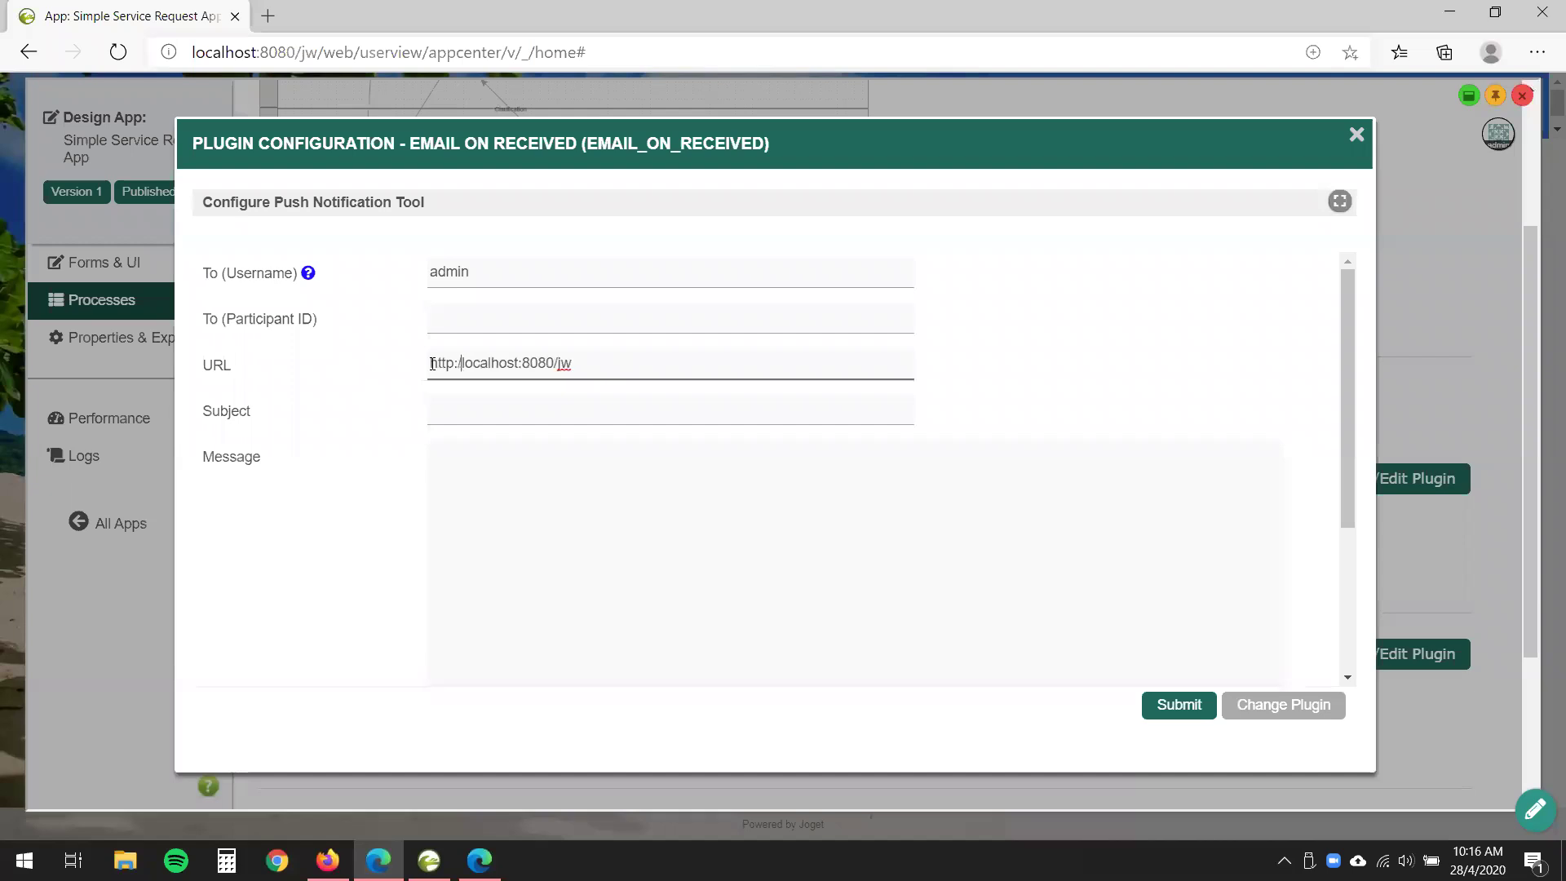
- Set subject 'Sample Notification' and message 'I am notifying you!!', then submit the plugin configuration
click(537, 420)
text(Sample Notification)
click(833, 532)
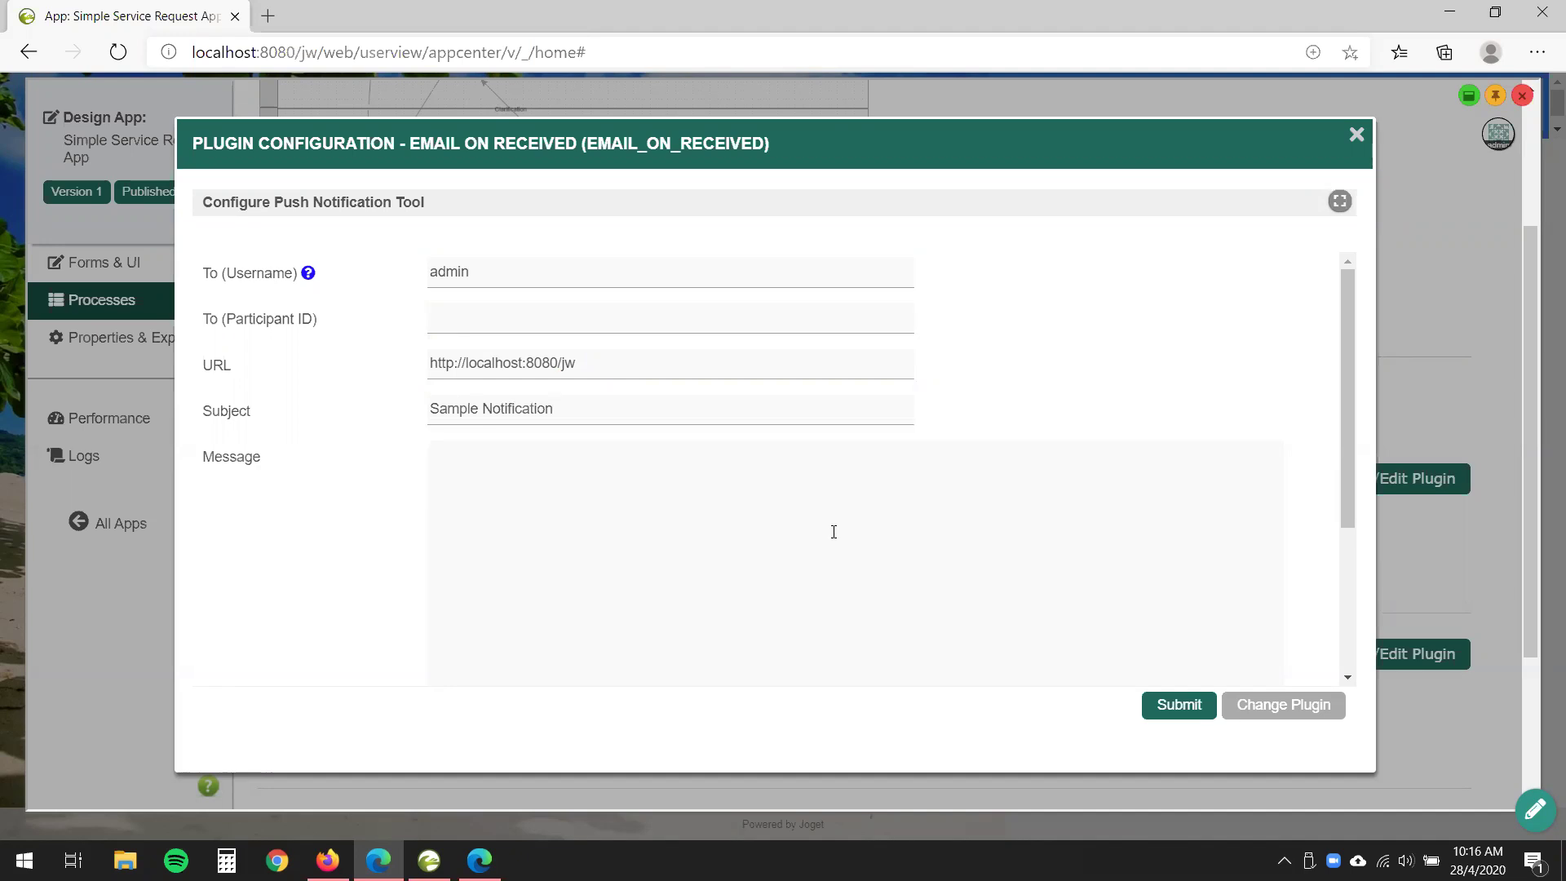
text(I am notifying you!!)
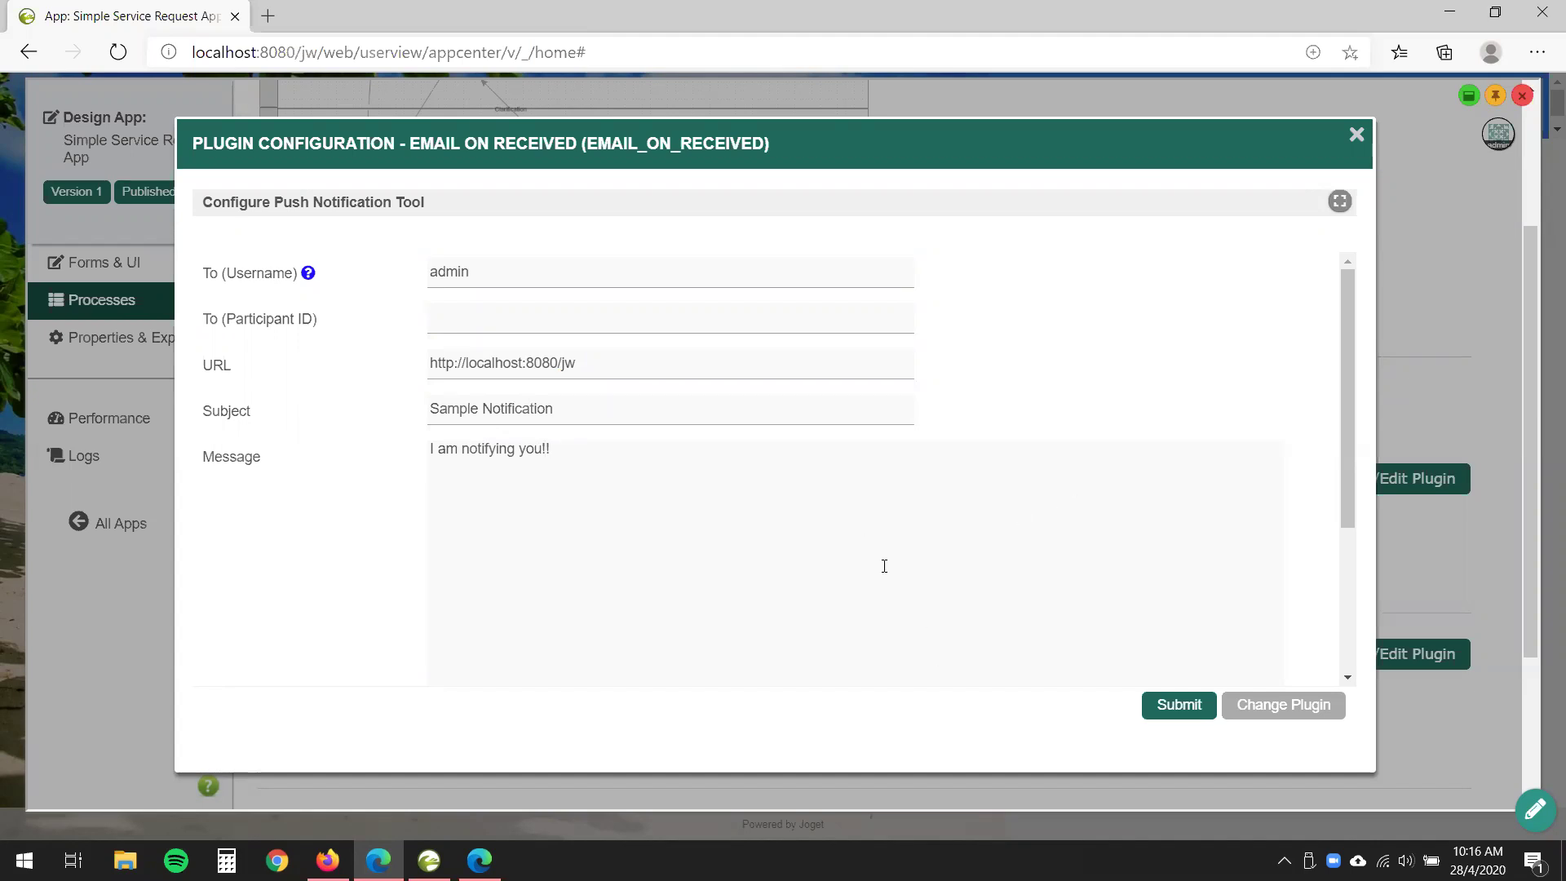
scroll(884, 566, down, 2)
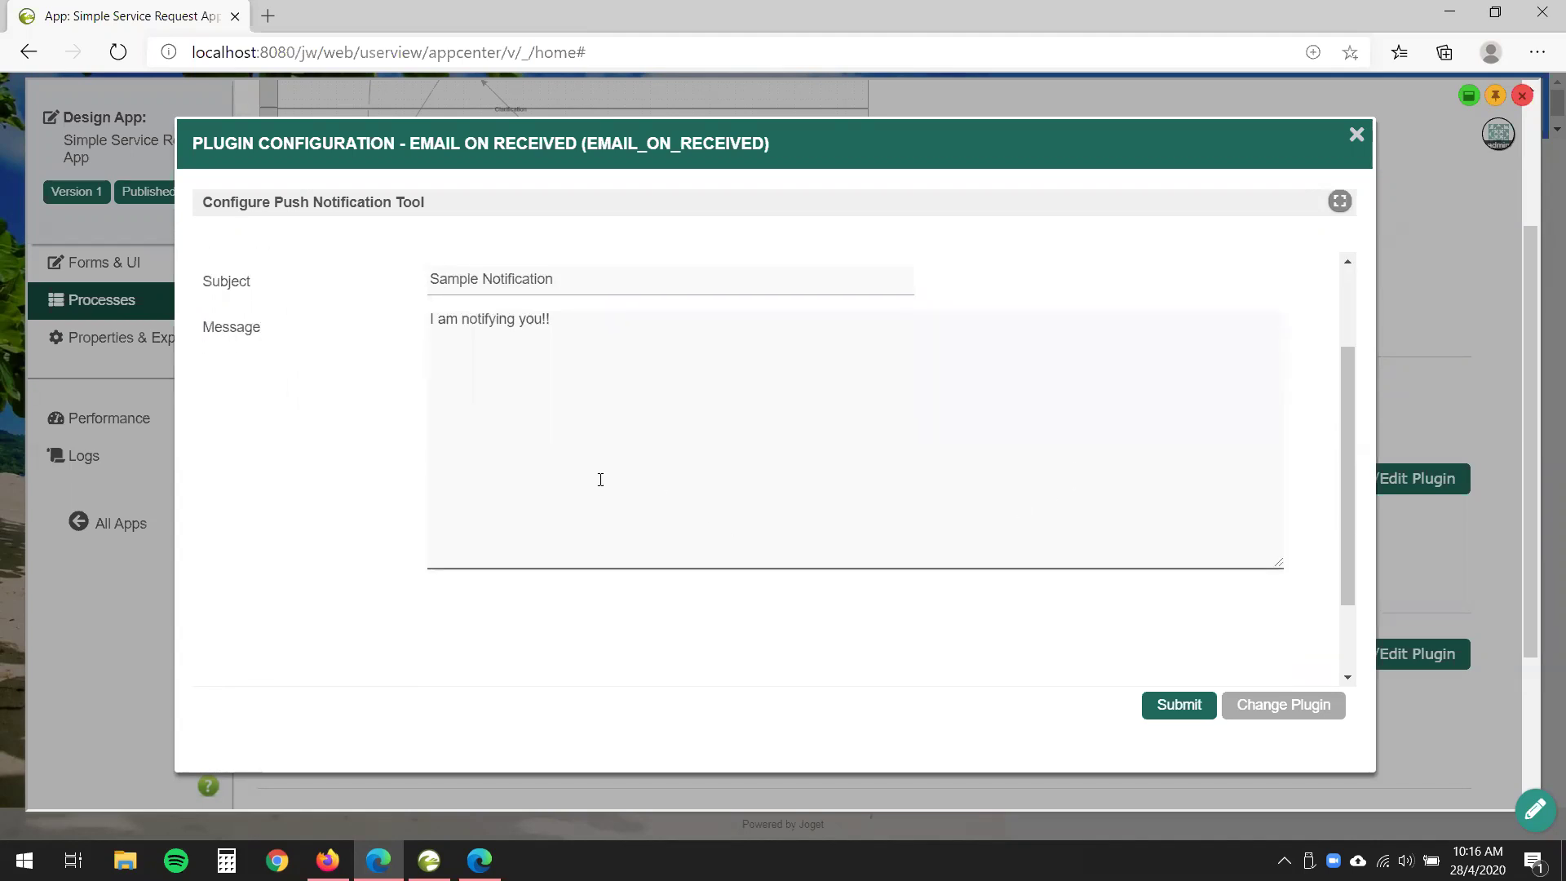
scroll(597, 479, up, 2)
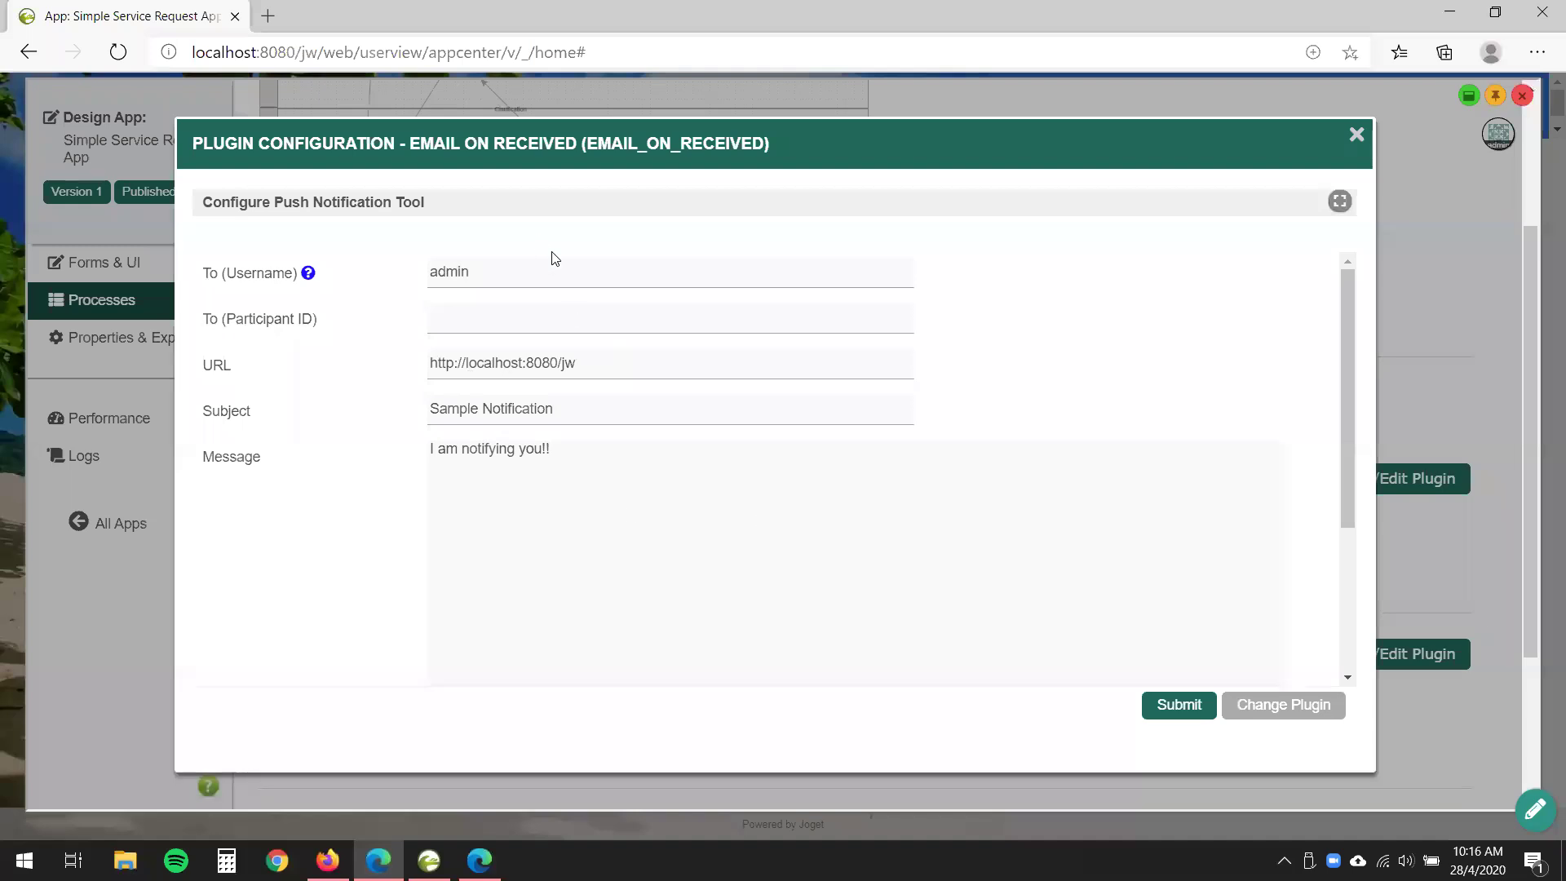
click(1183, 717)
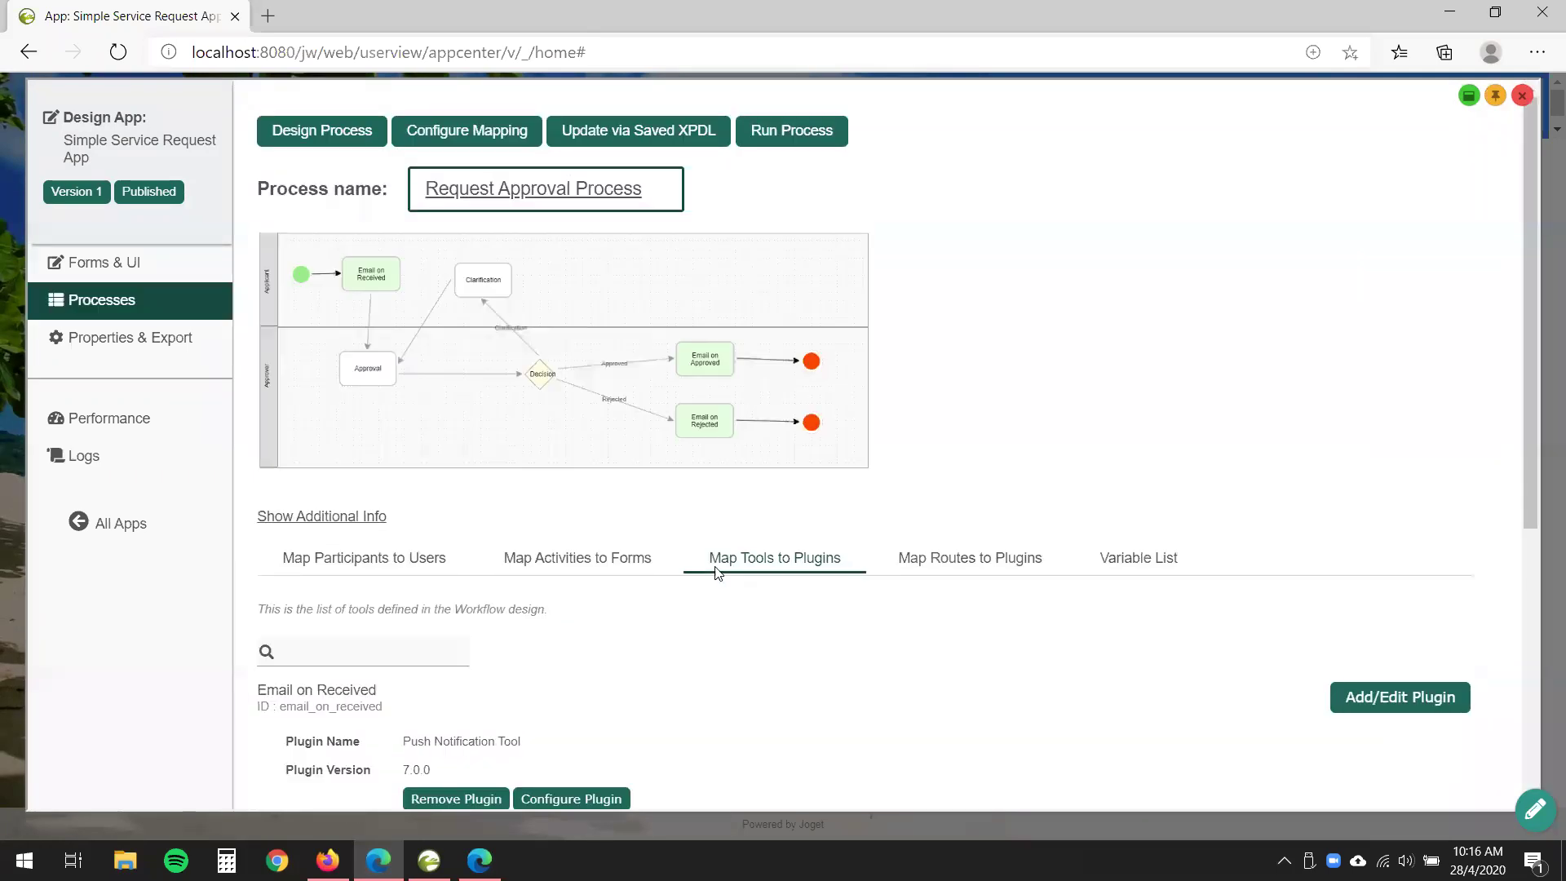
- Go to the app's Forms & UI page
scroll(720, 573, down, 1)
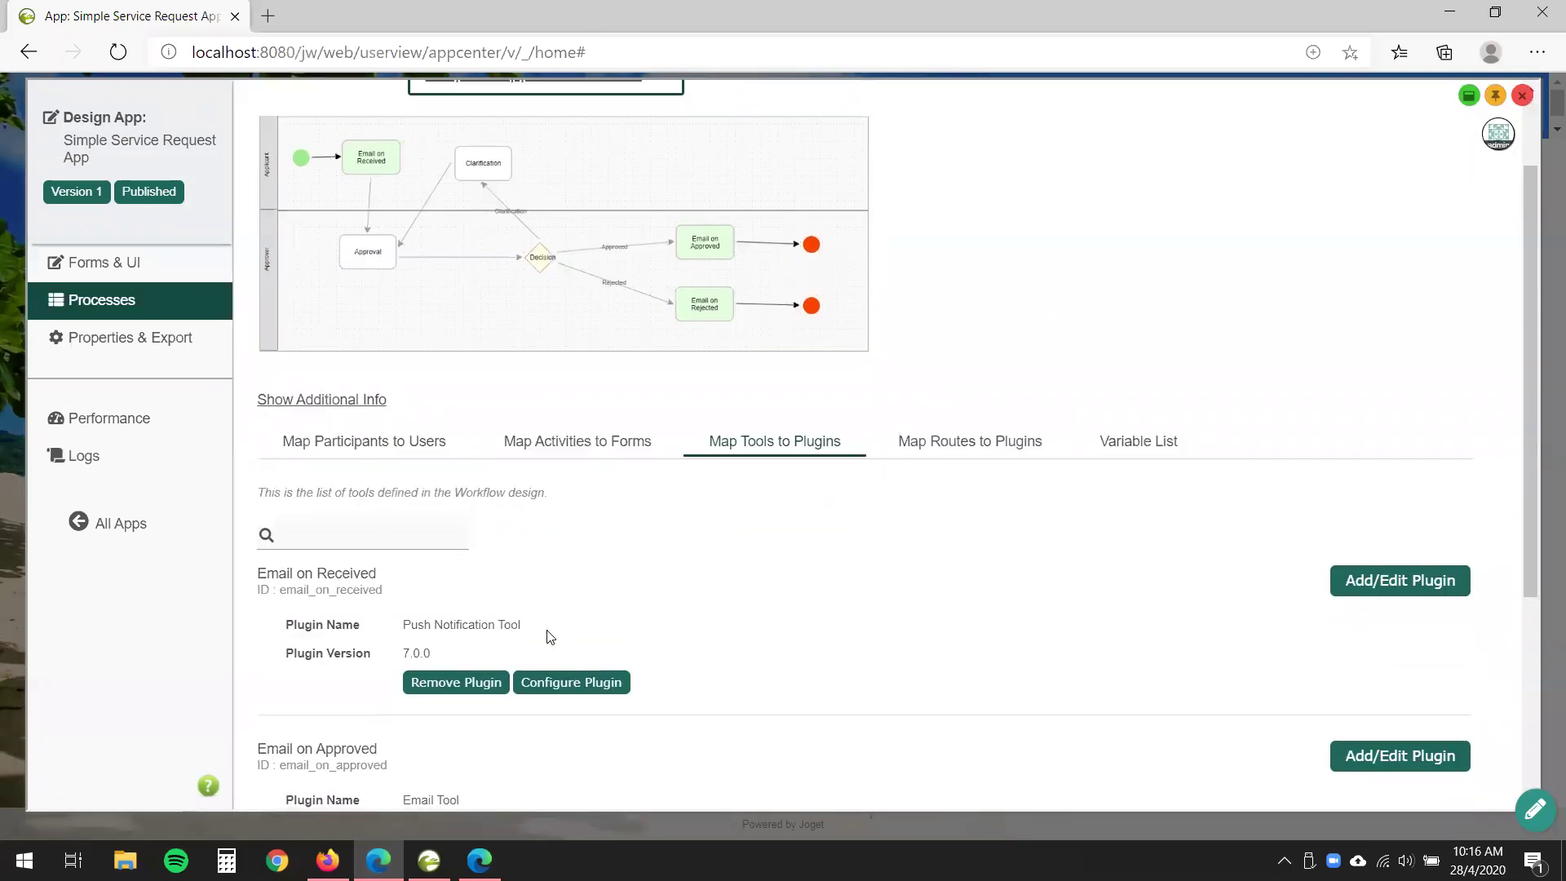
drag(546, 636, 398, 616)
scroll(531, 577, up, 1)
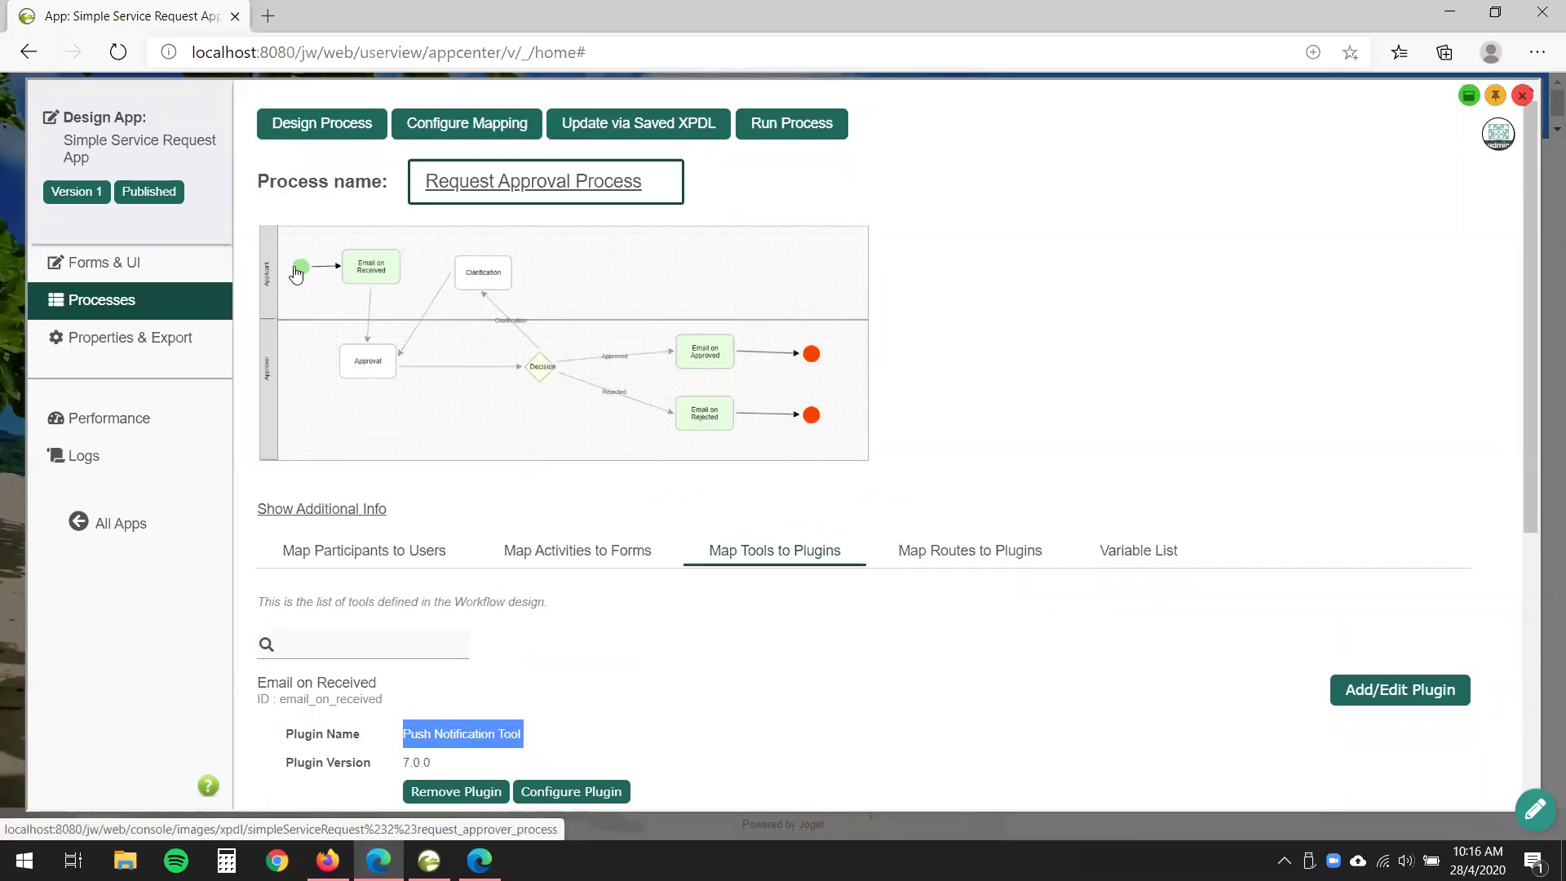
click(1199, 622)
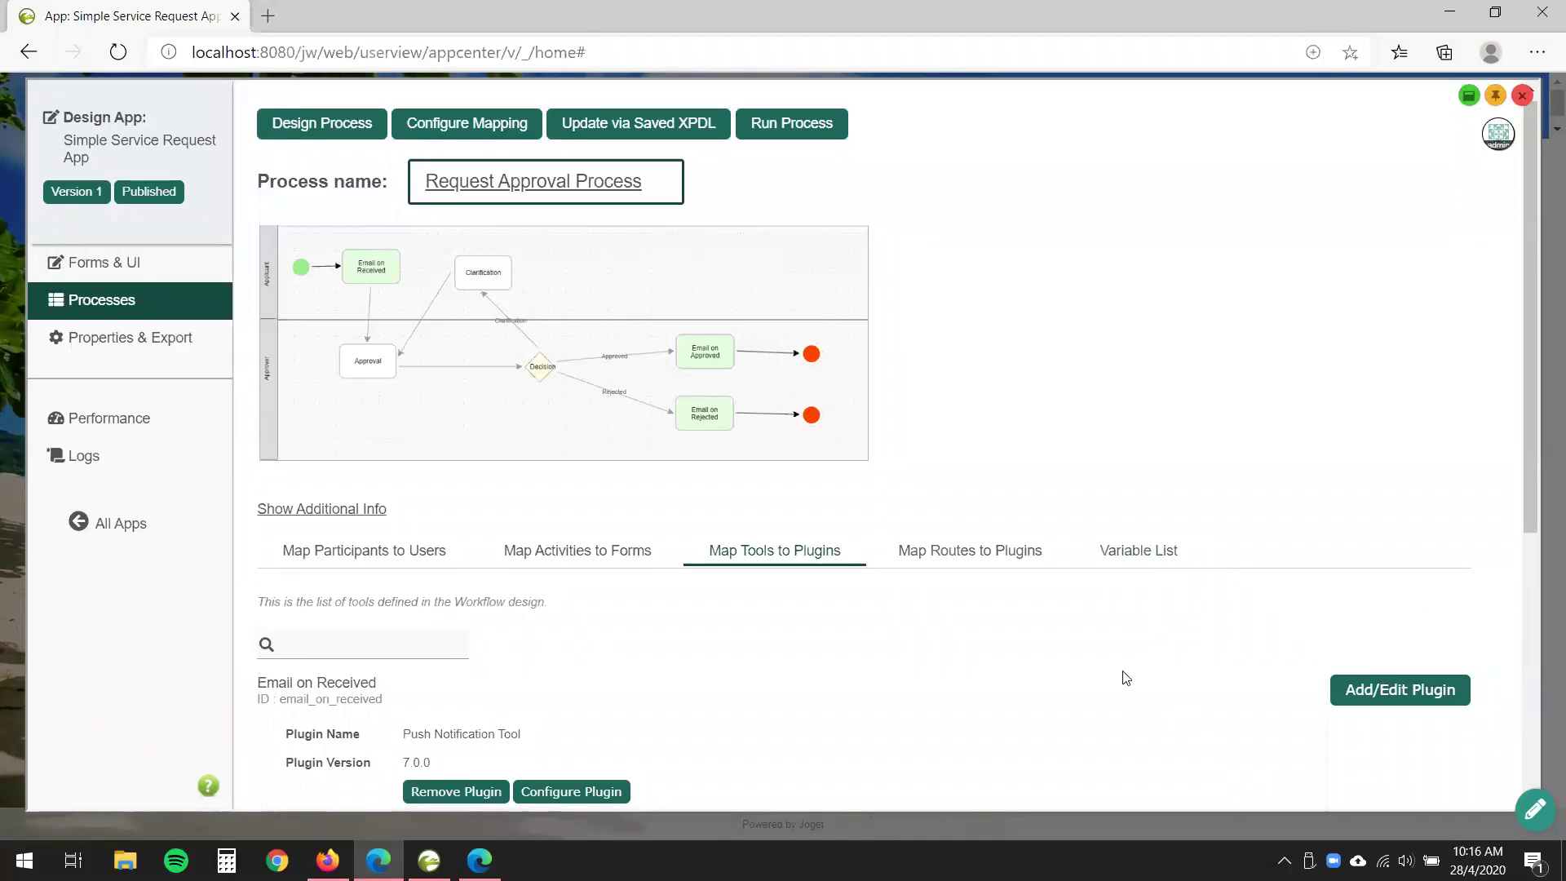
click(133, 262)
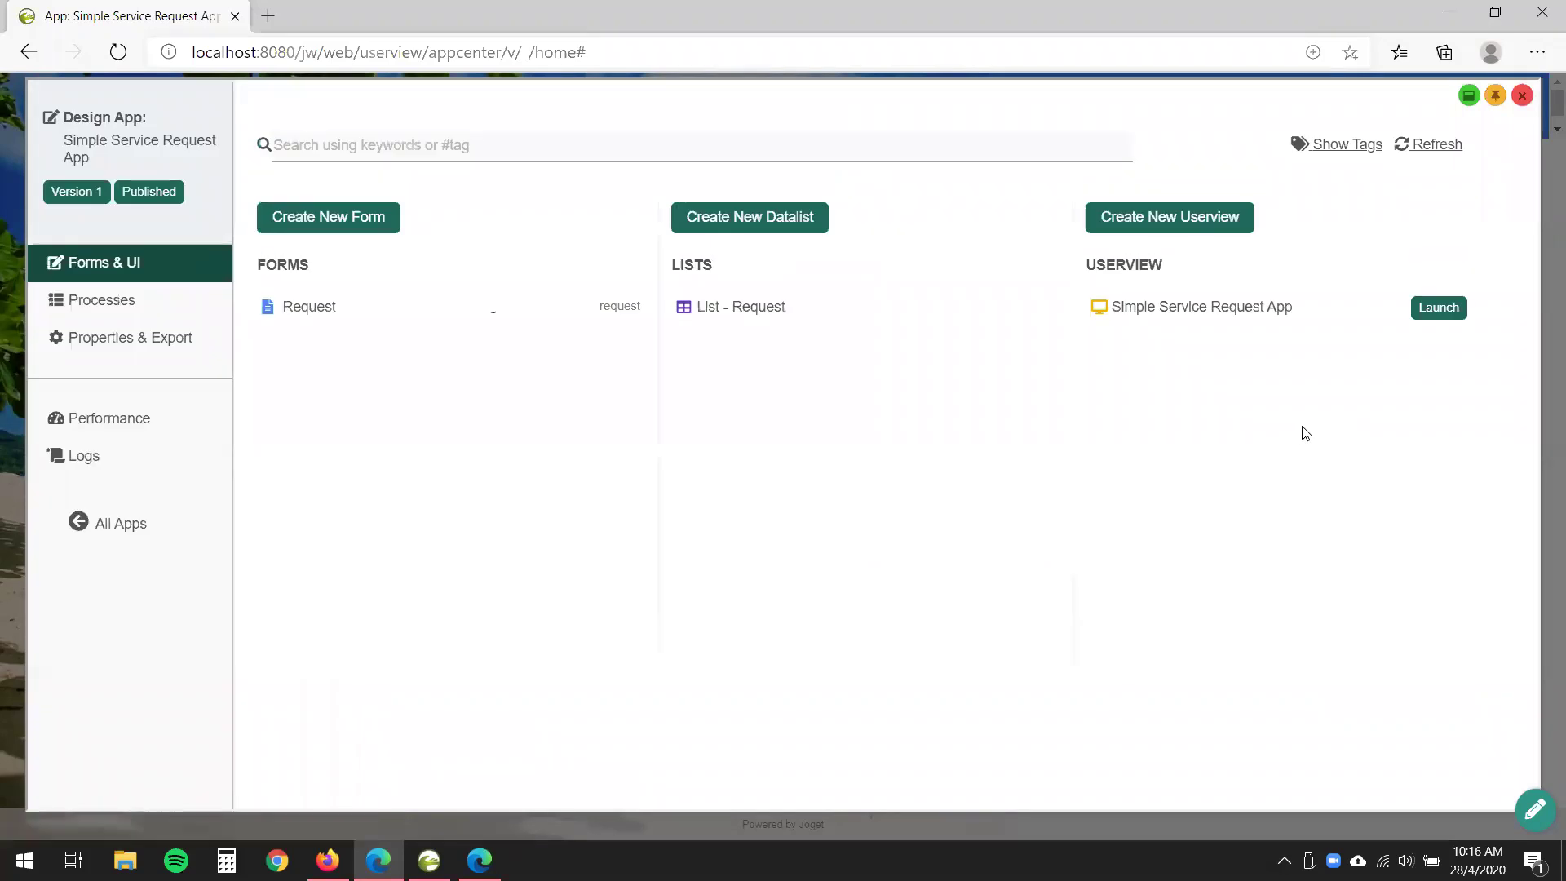
- Launch the app and submit a request 'Send me notification!' with the requester's name, due 04/22/2020
click(1433, 308)
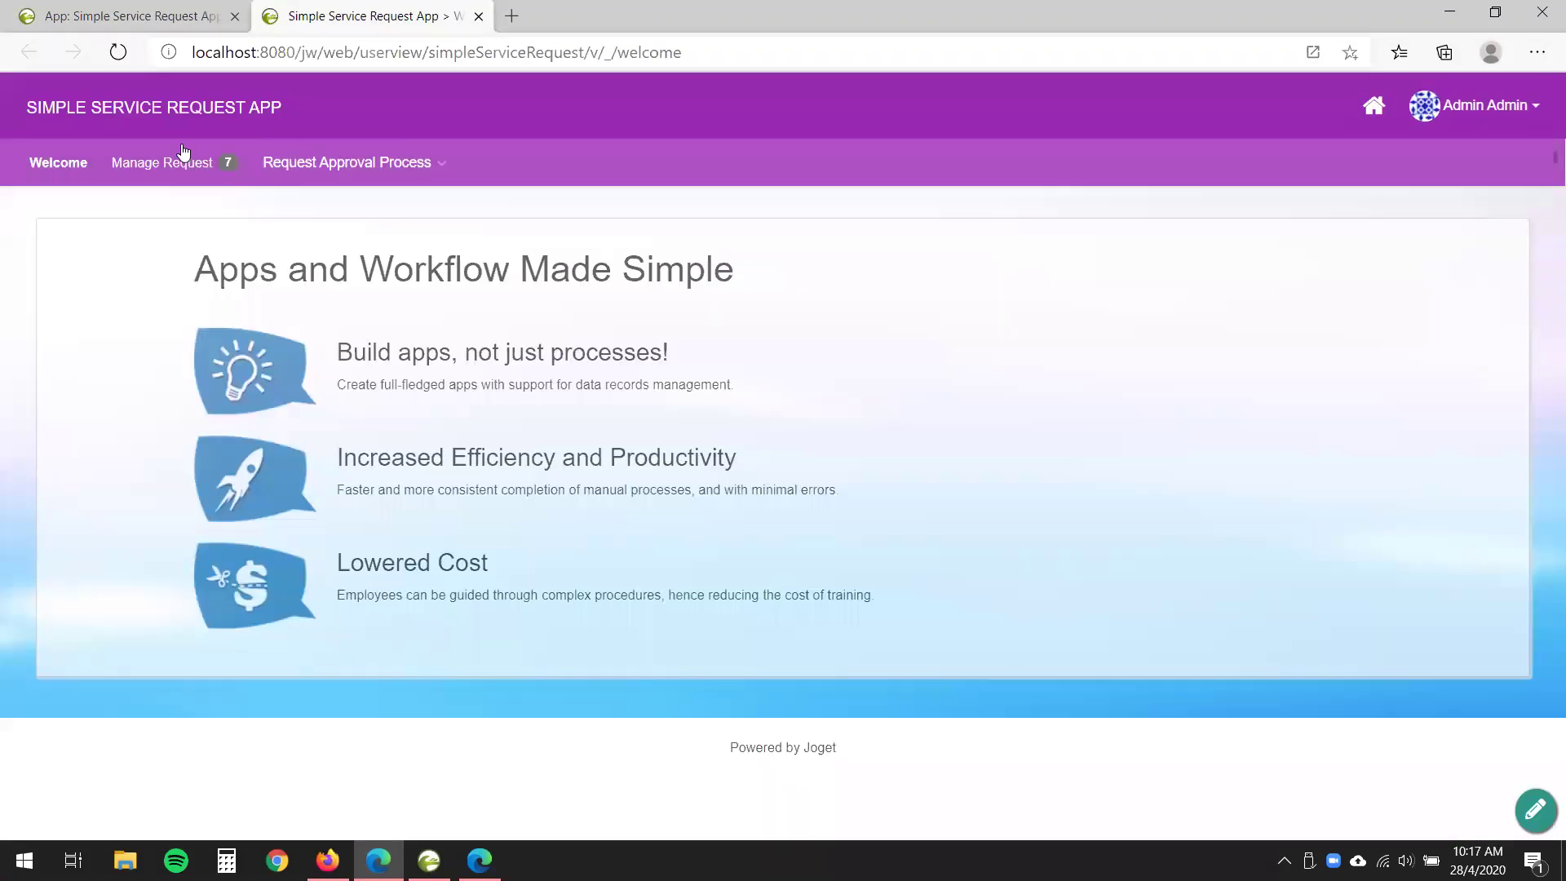
click(347, 162)
click(423, 208)
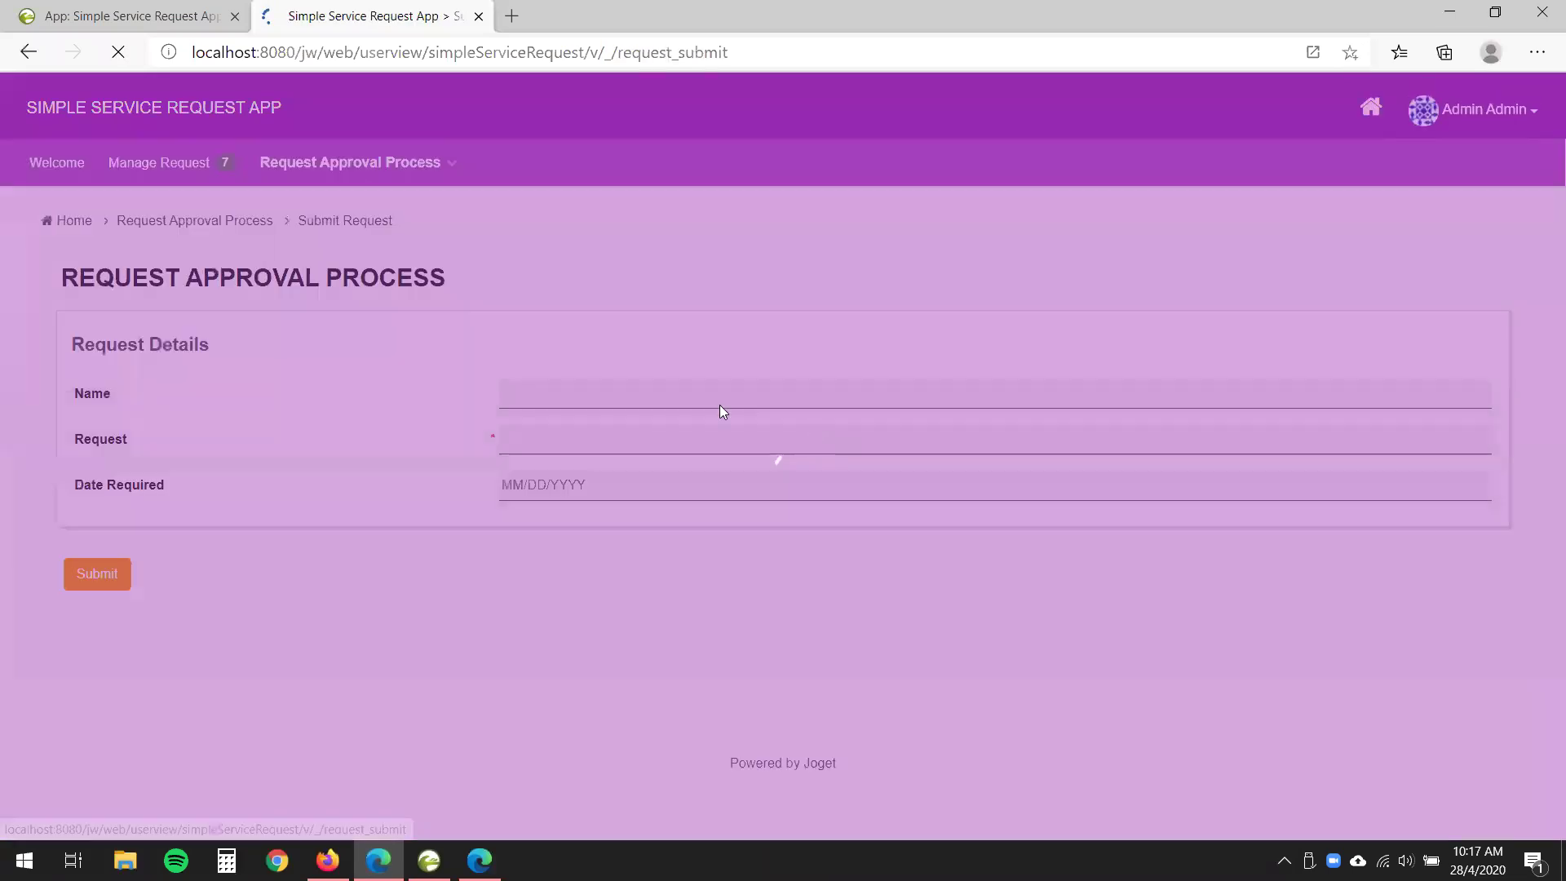
click(590, 392)
text(Justin)
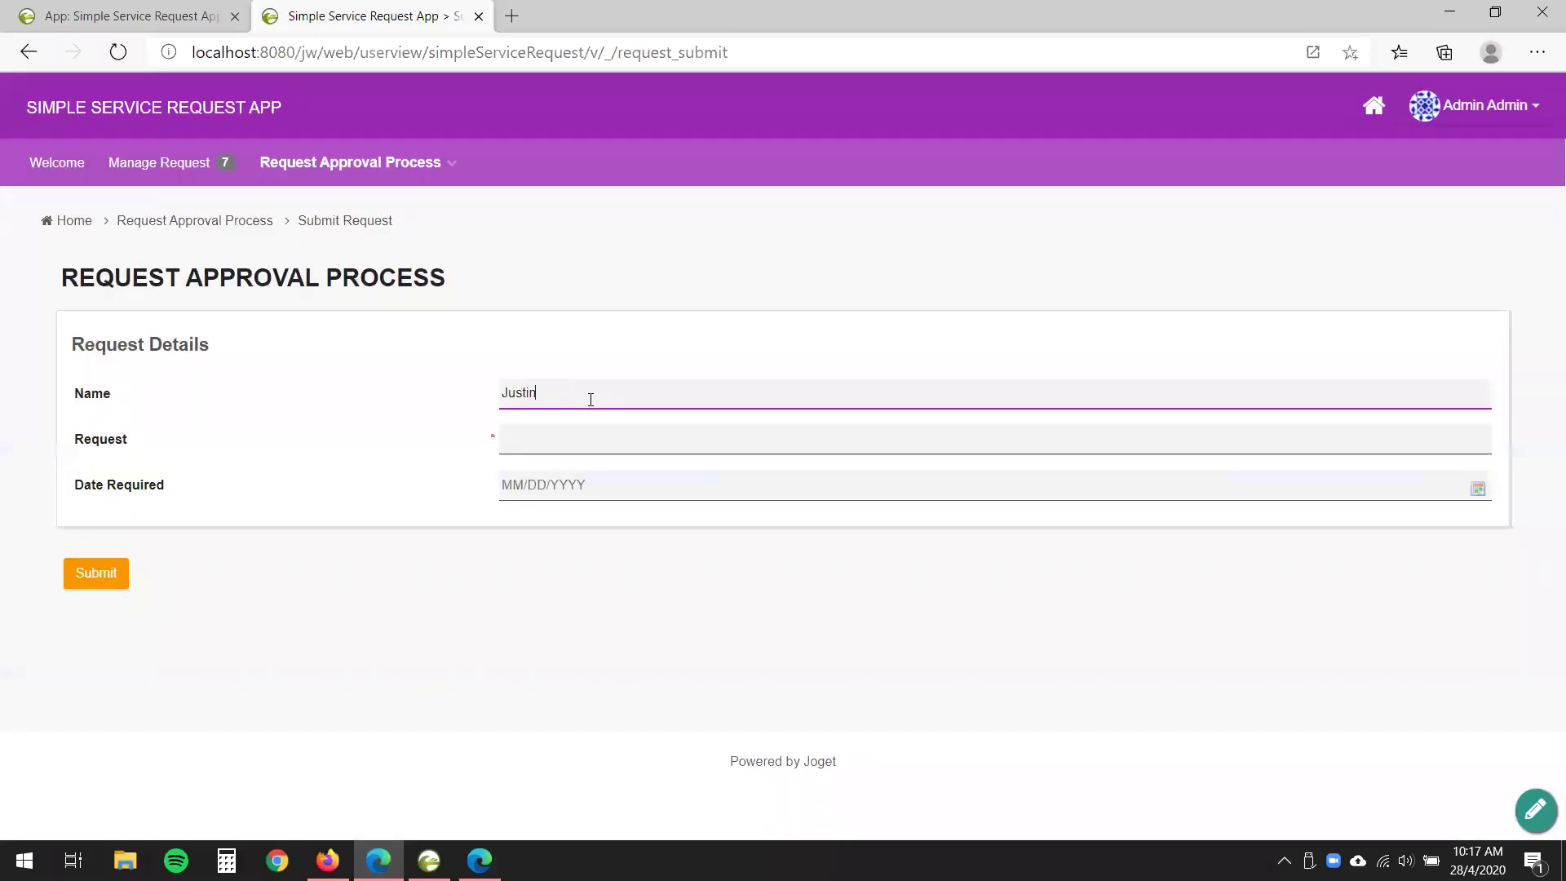
click(550, 441)
text(Send me )
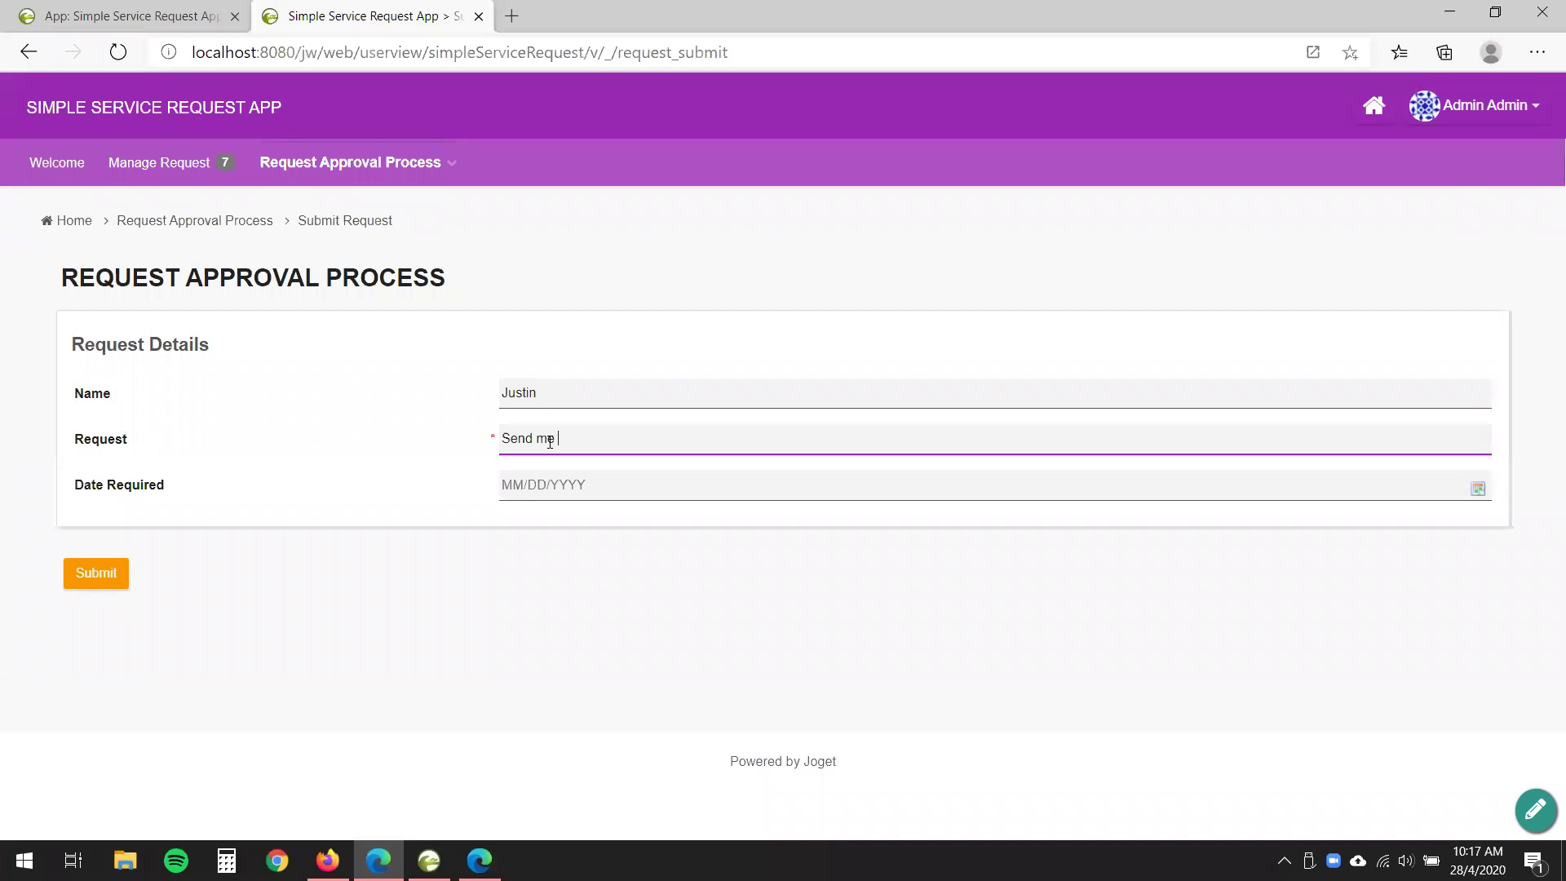
text(notification!)
click(618, 489)
click(603, 650)
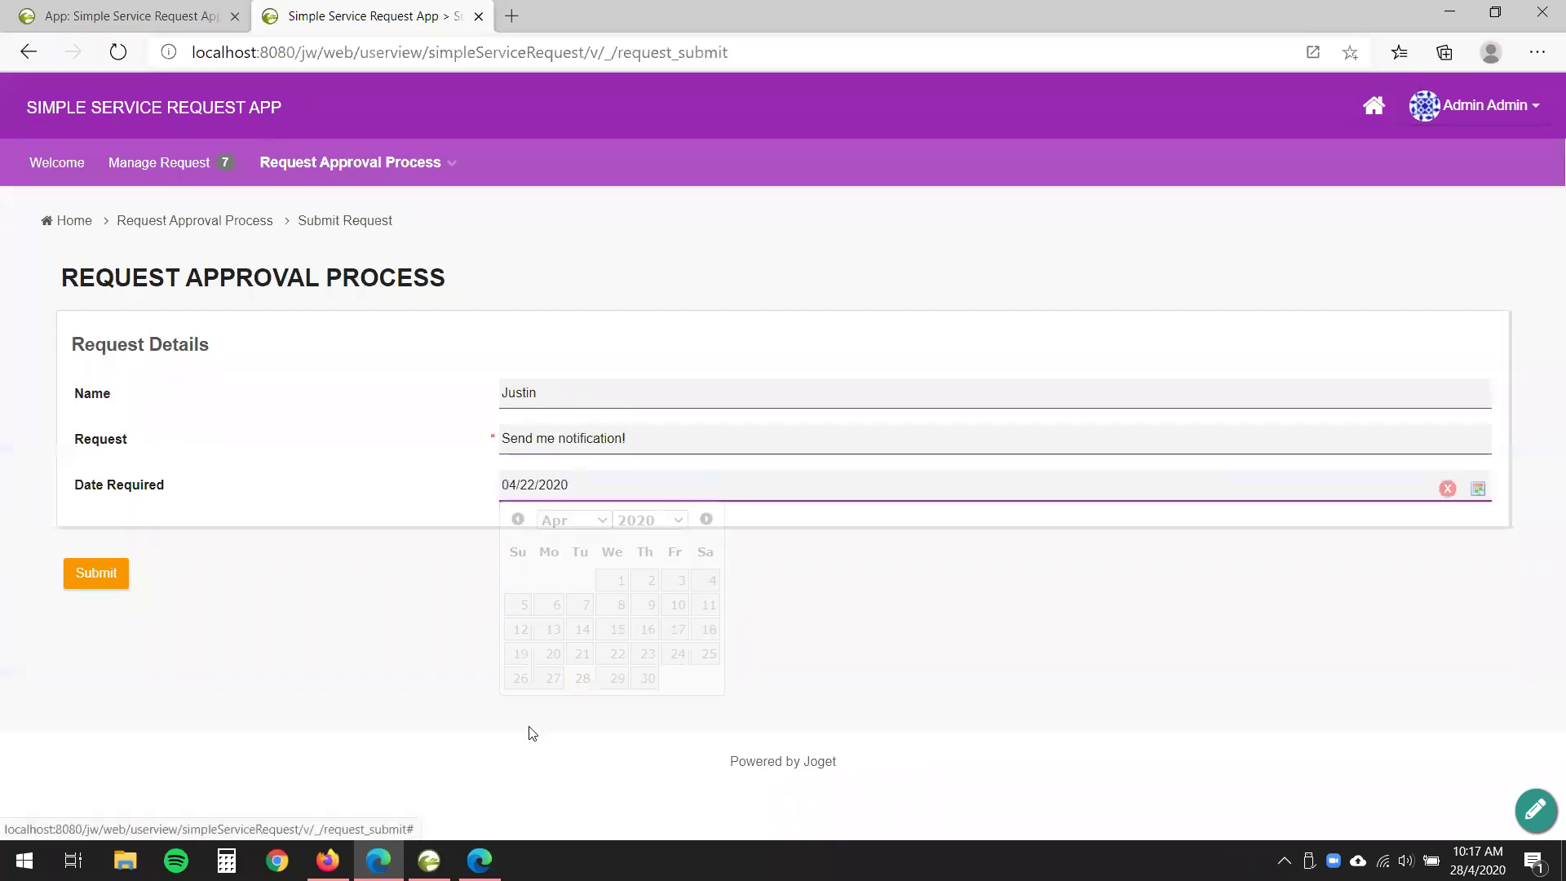
click(90, 587)
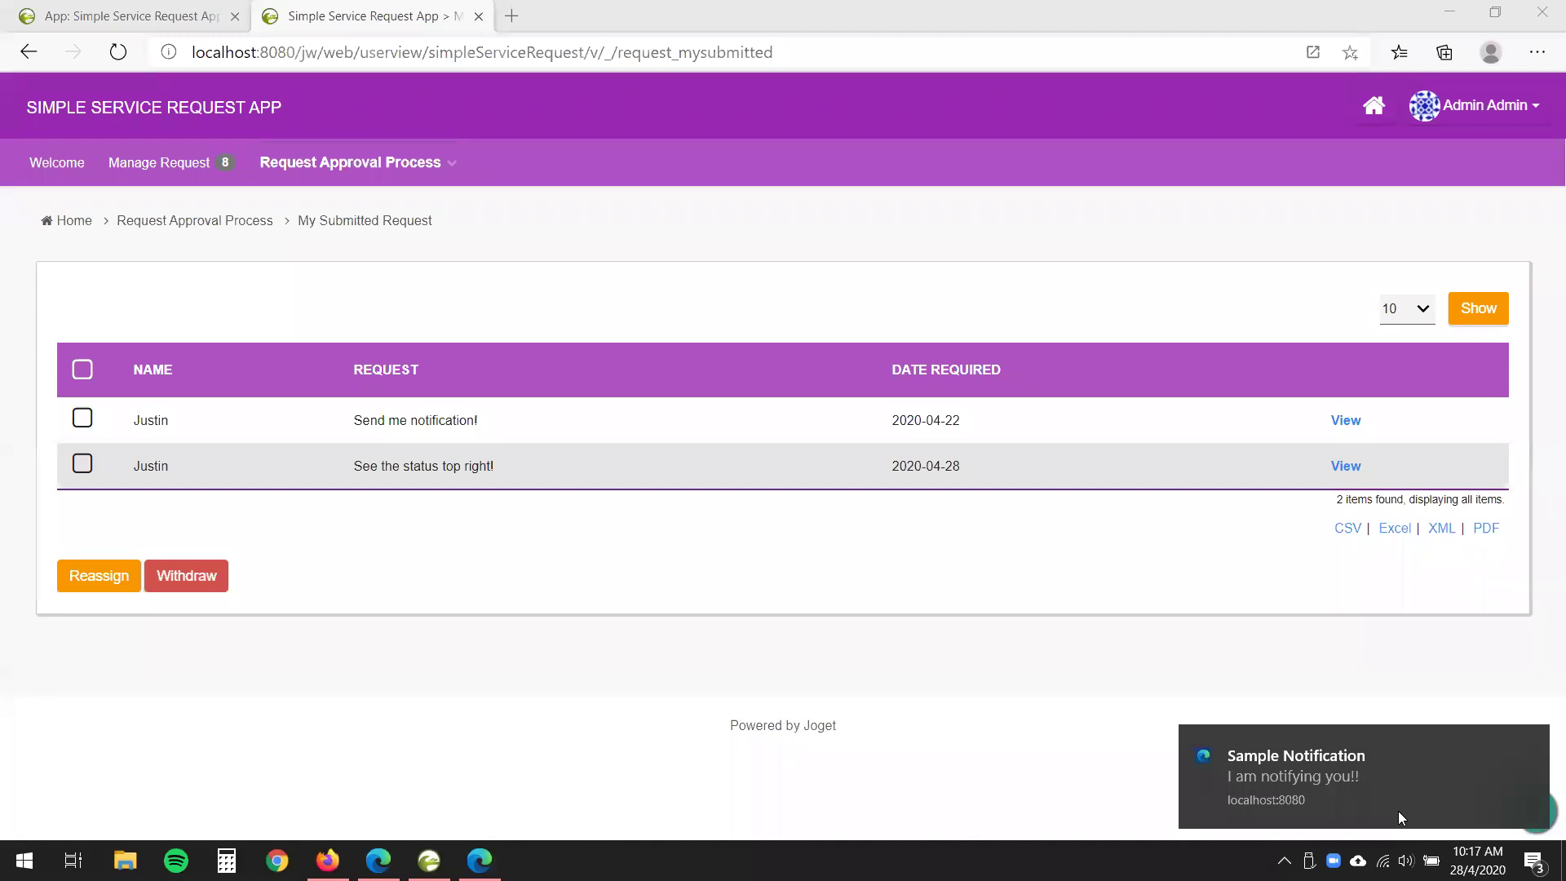
- Dismiss the Sample Notification push pop-up and return to the app design tab
drag(1409, 816, 1510, 804)
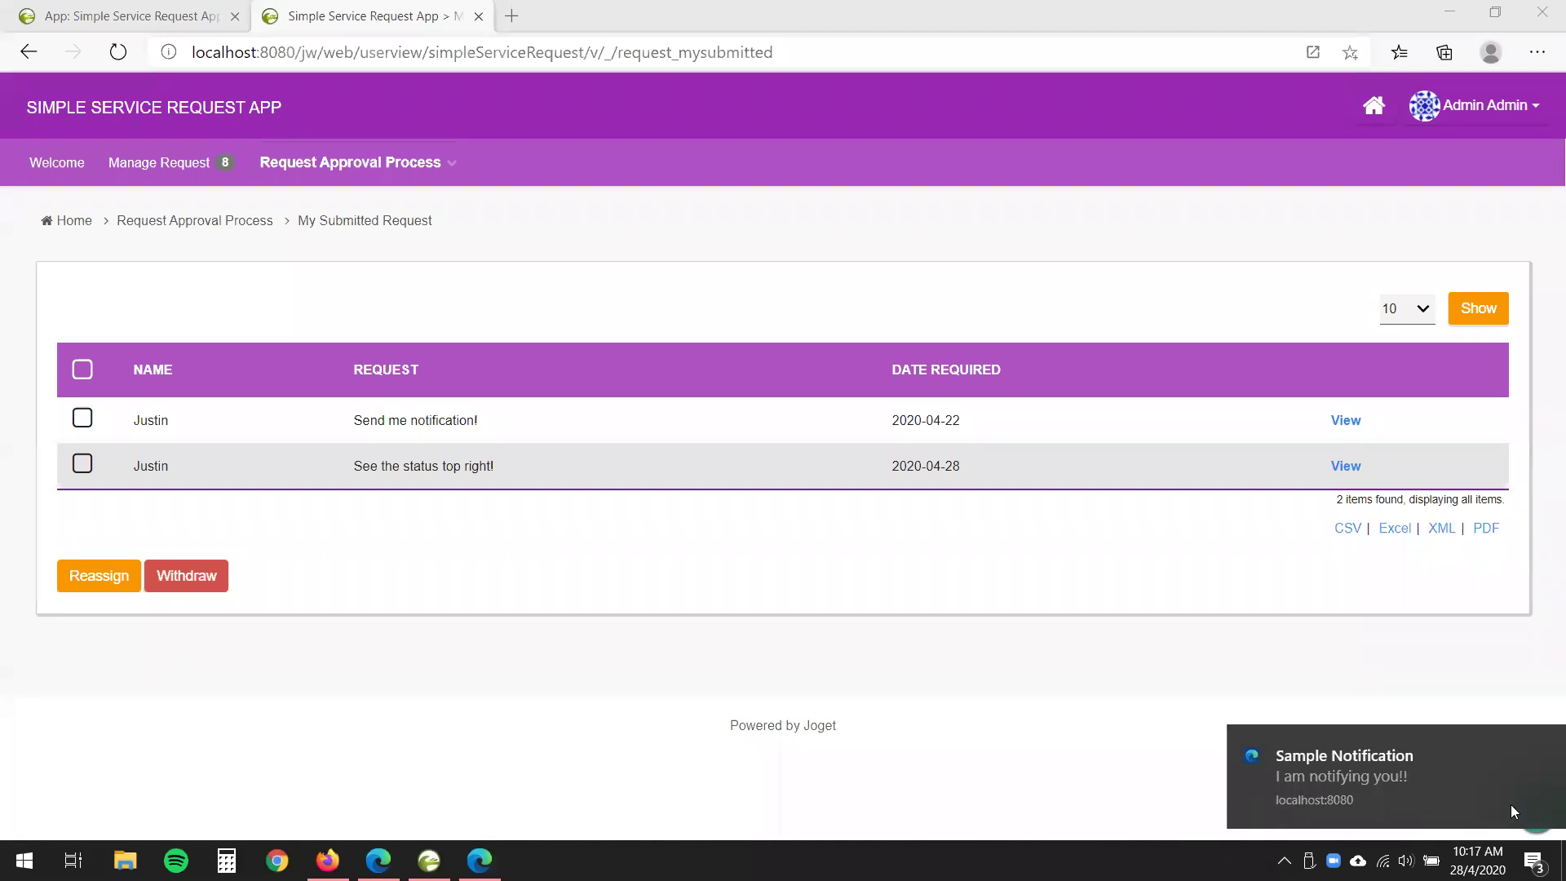
click(1528, 742)
click(591, 659)
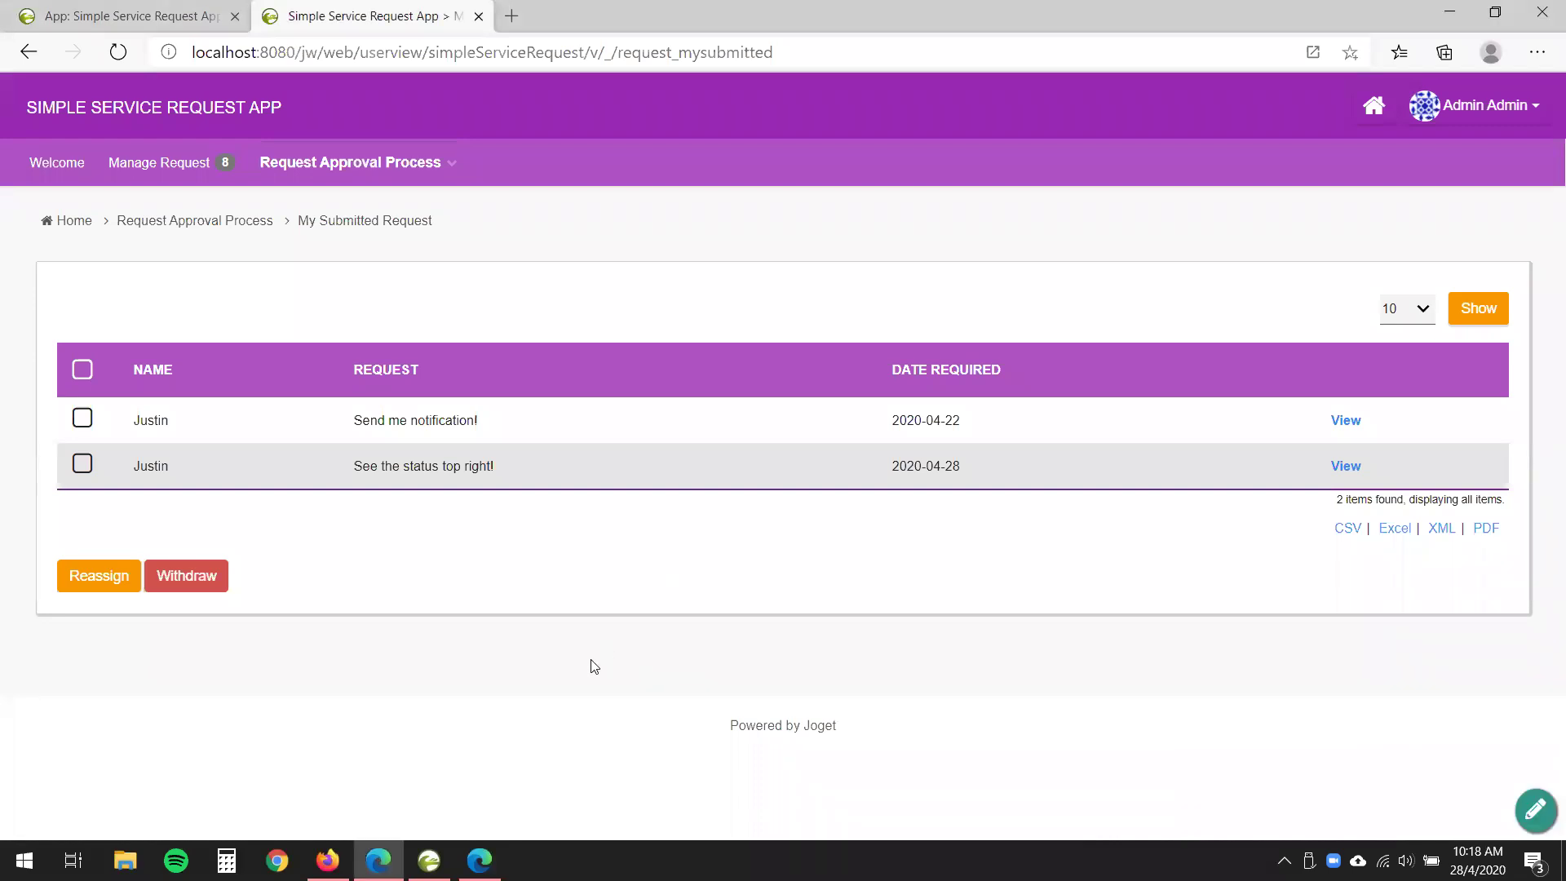
click(130, 16)
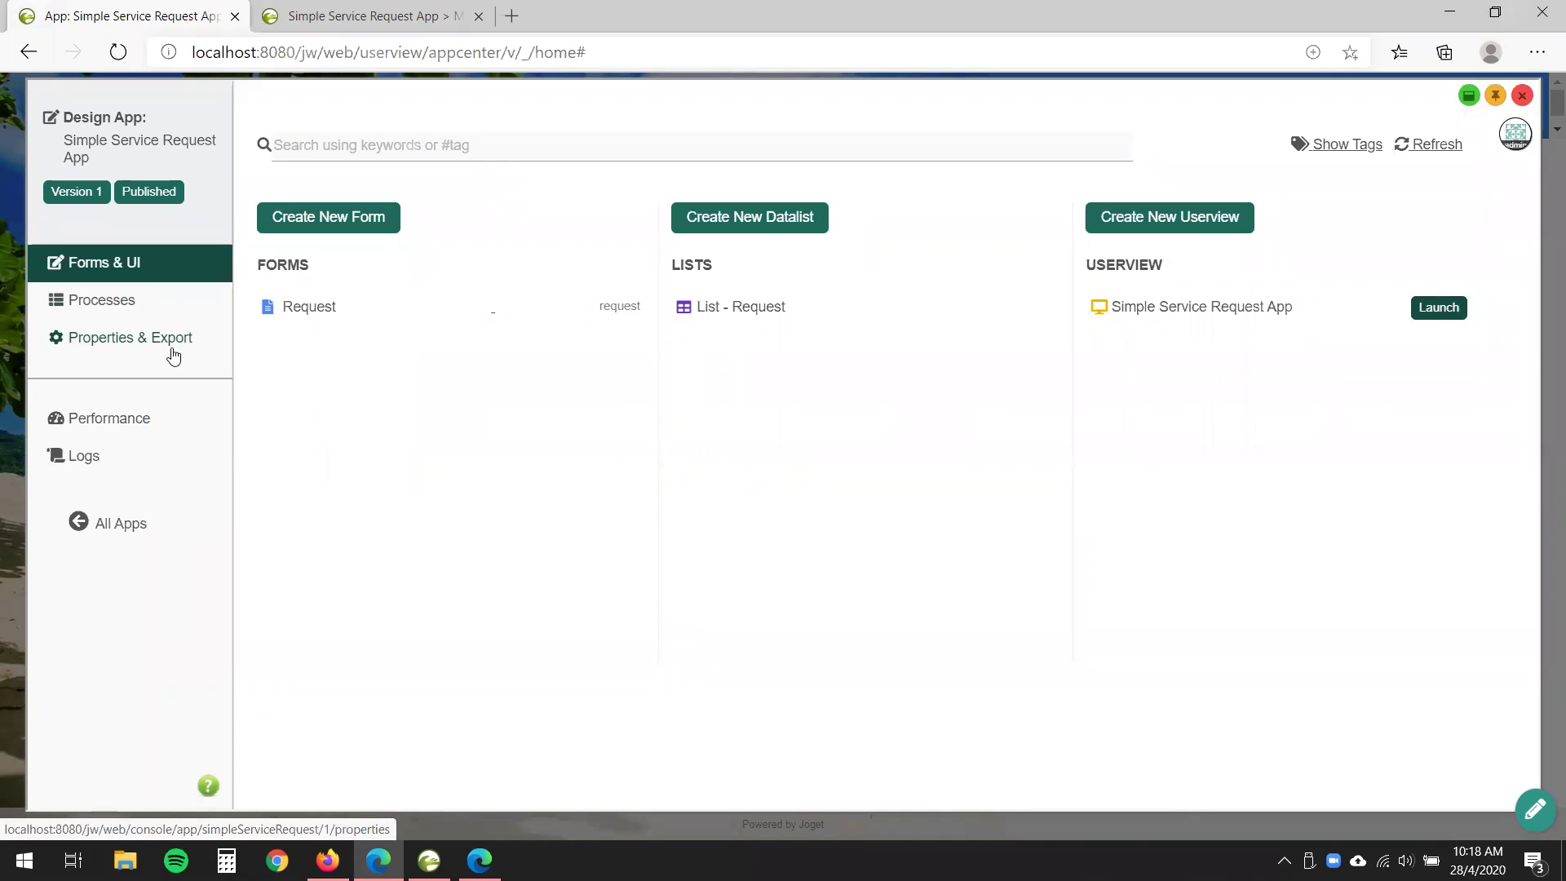
- Open Plugin Default Properties and start setting defaults, showing more plugins per page
click(133, 354)
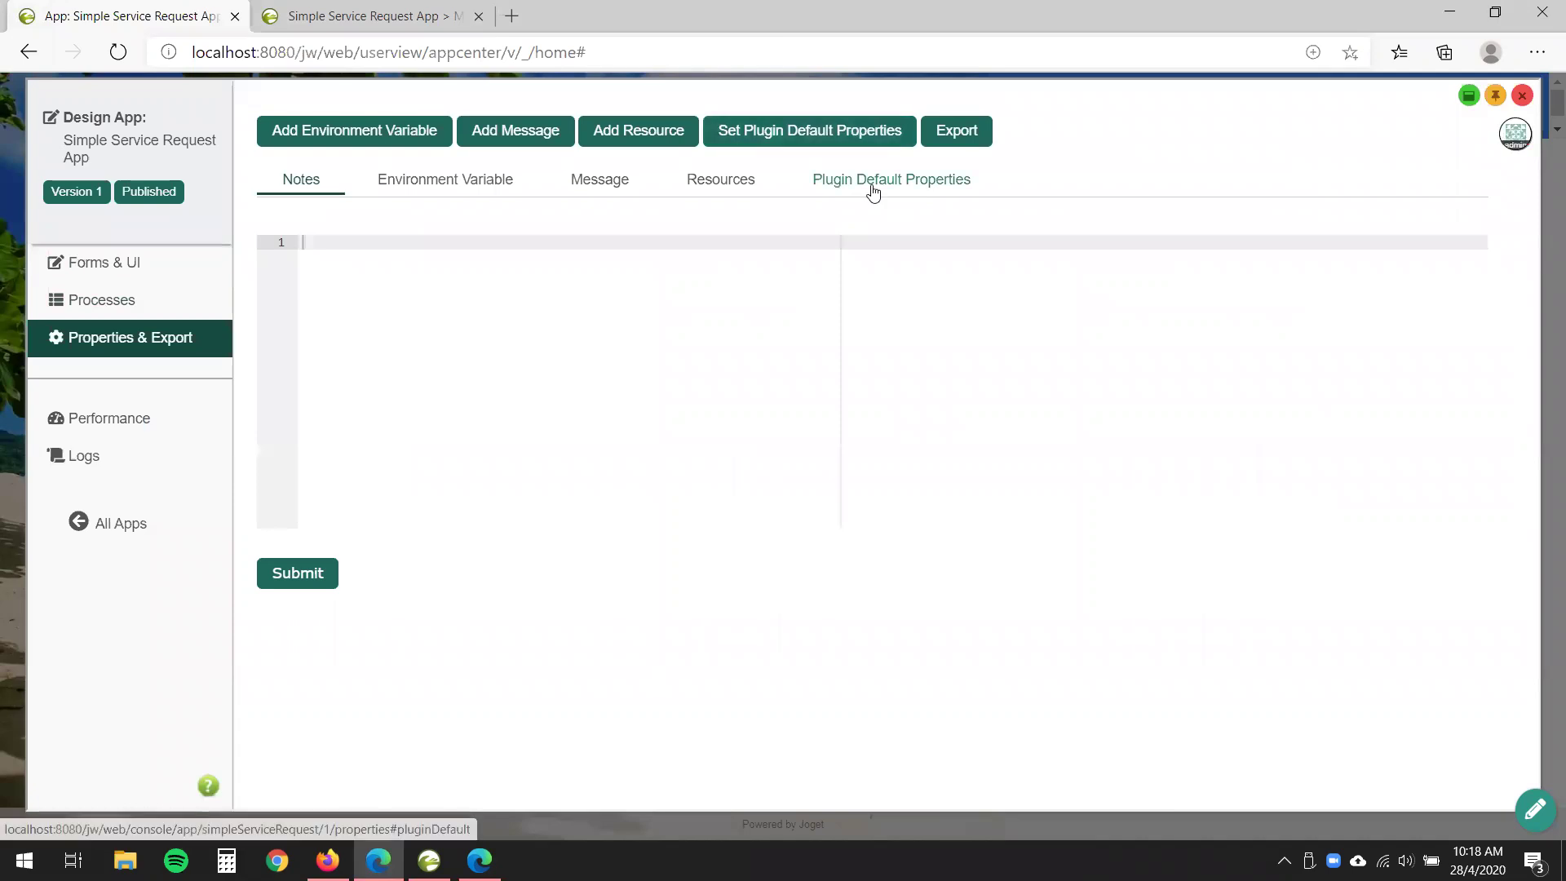
click(858, 179)
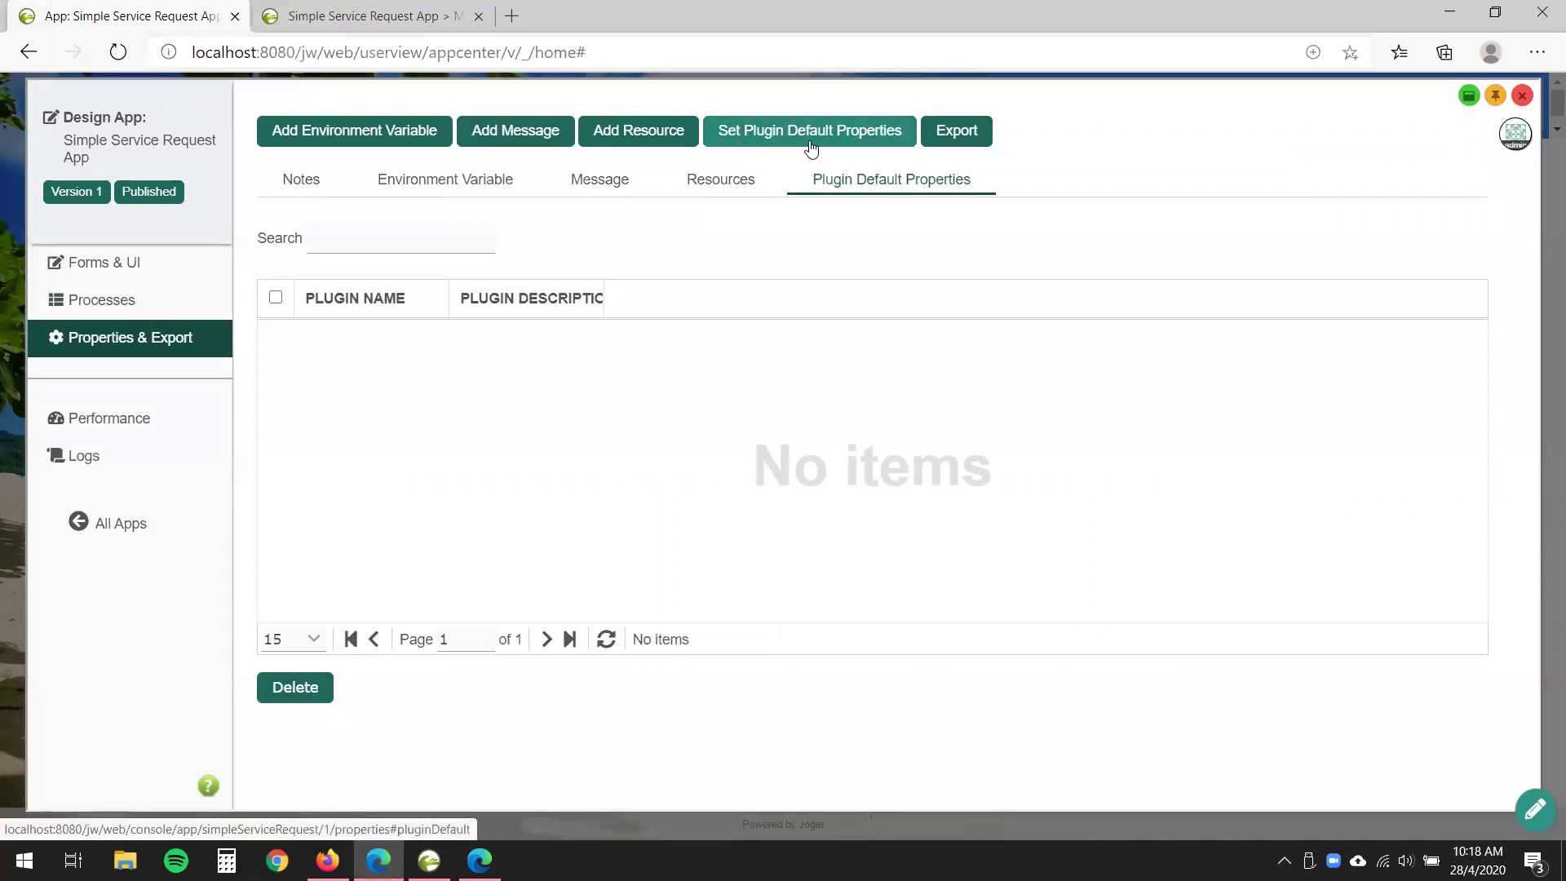
click(856, 147)
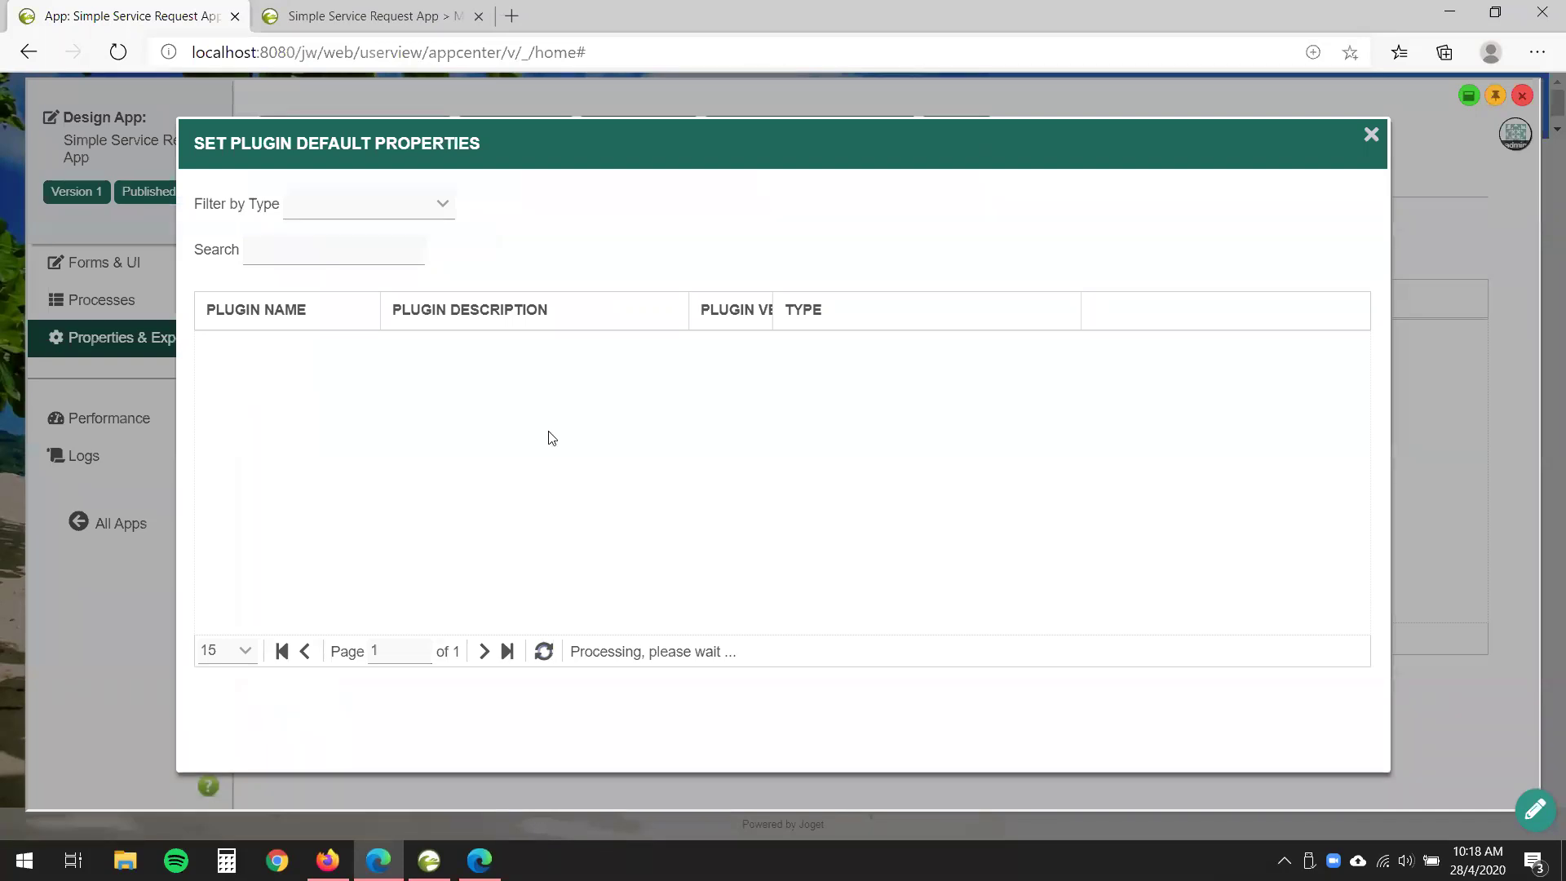
scroll(604, 456, down, 3)
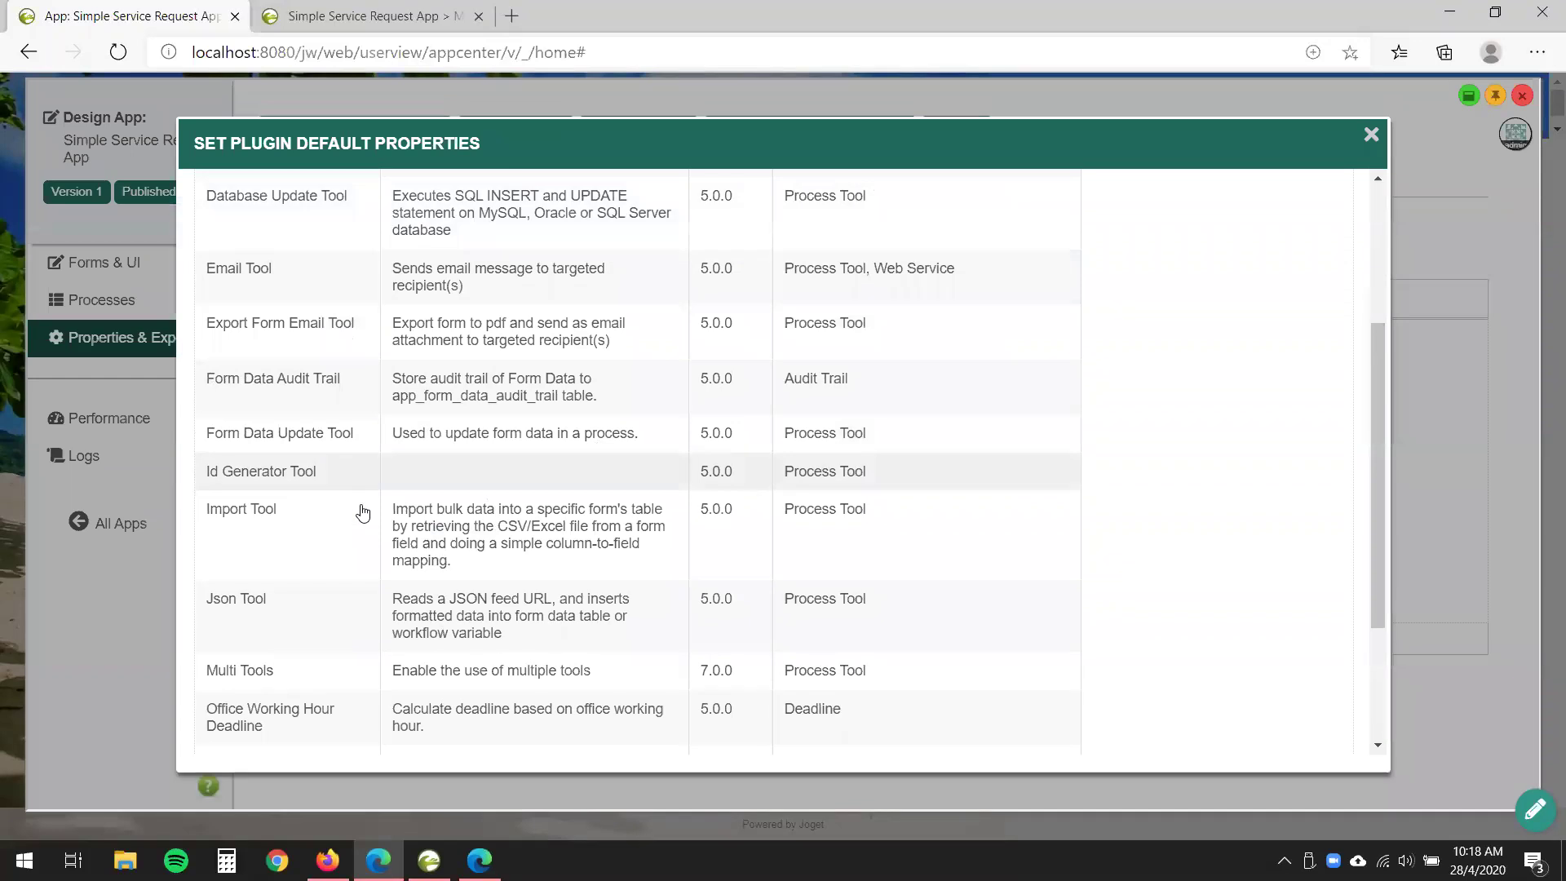
scroll(361, 522, down, 3)
click(228, 703)
click(234, 776)
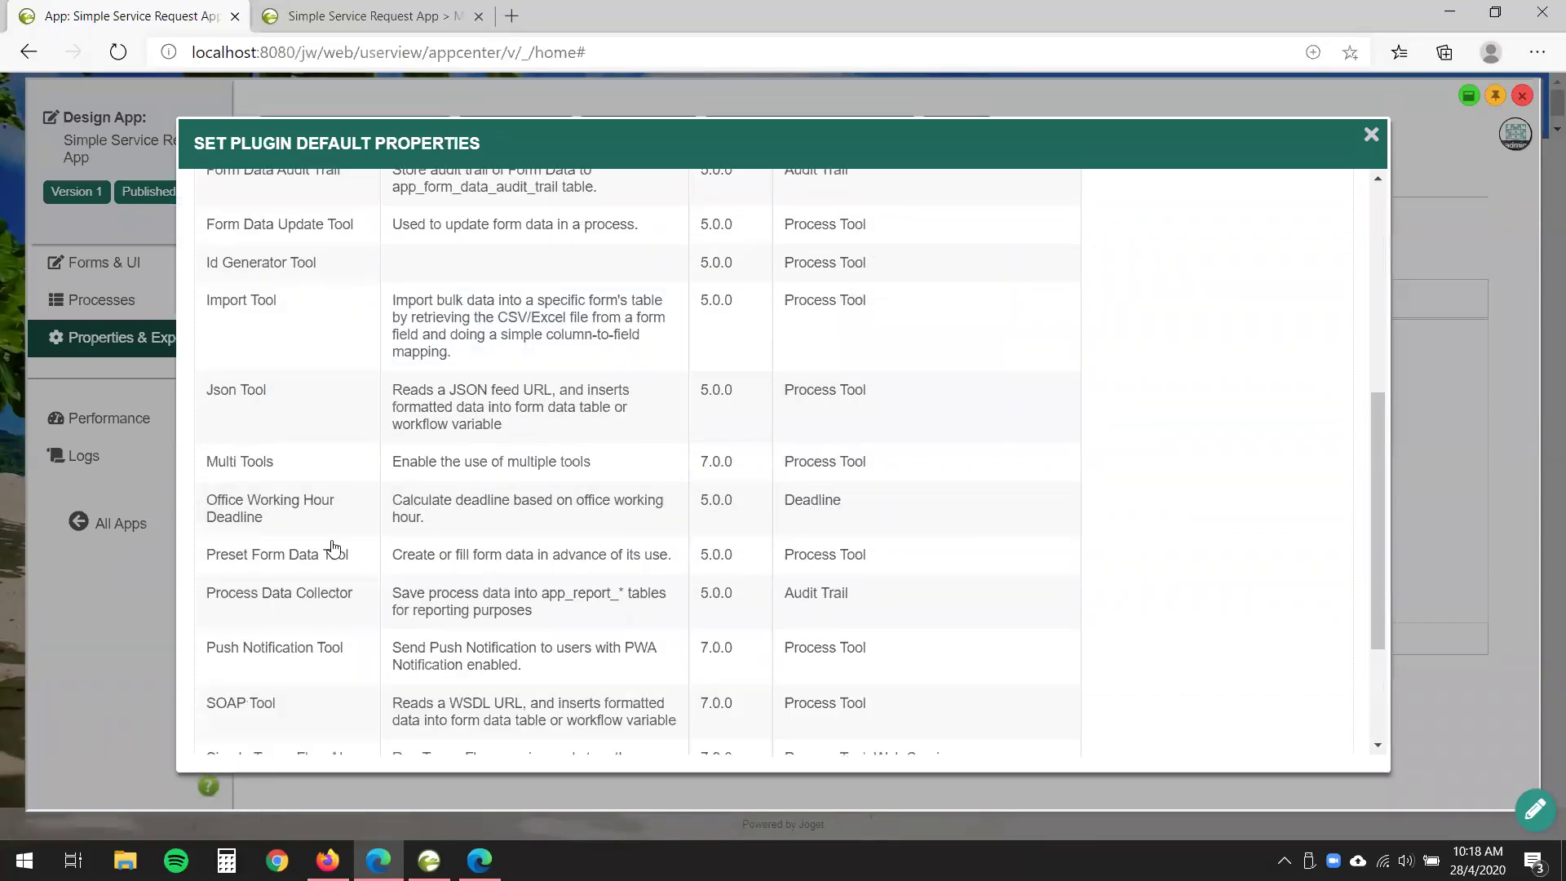
- Review the User Notification plugin's settings and close them without saving
scroll(342, 522, down, 2)
scroll(377, 391, up, 1)
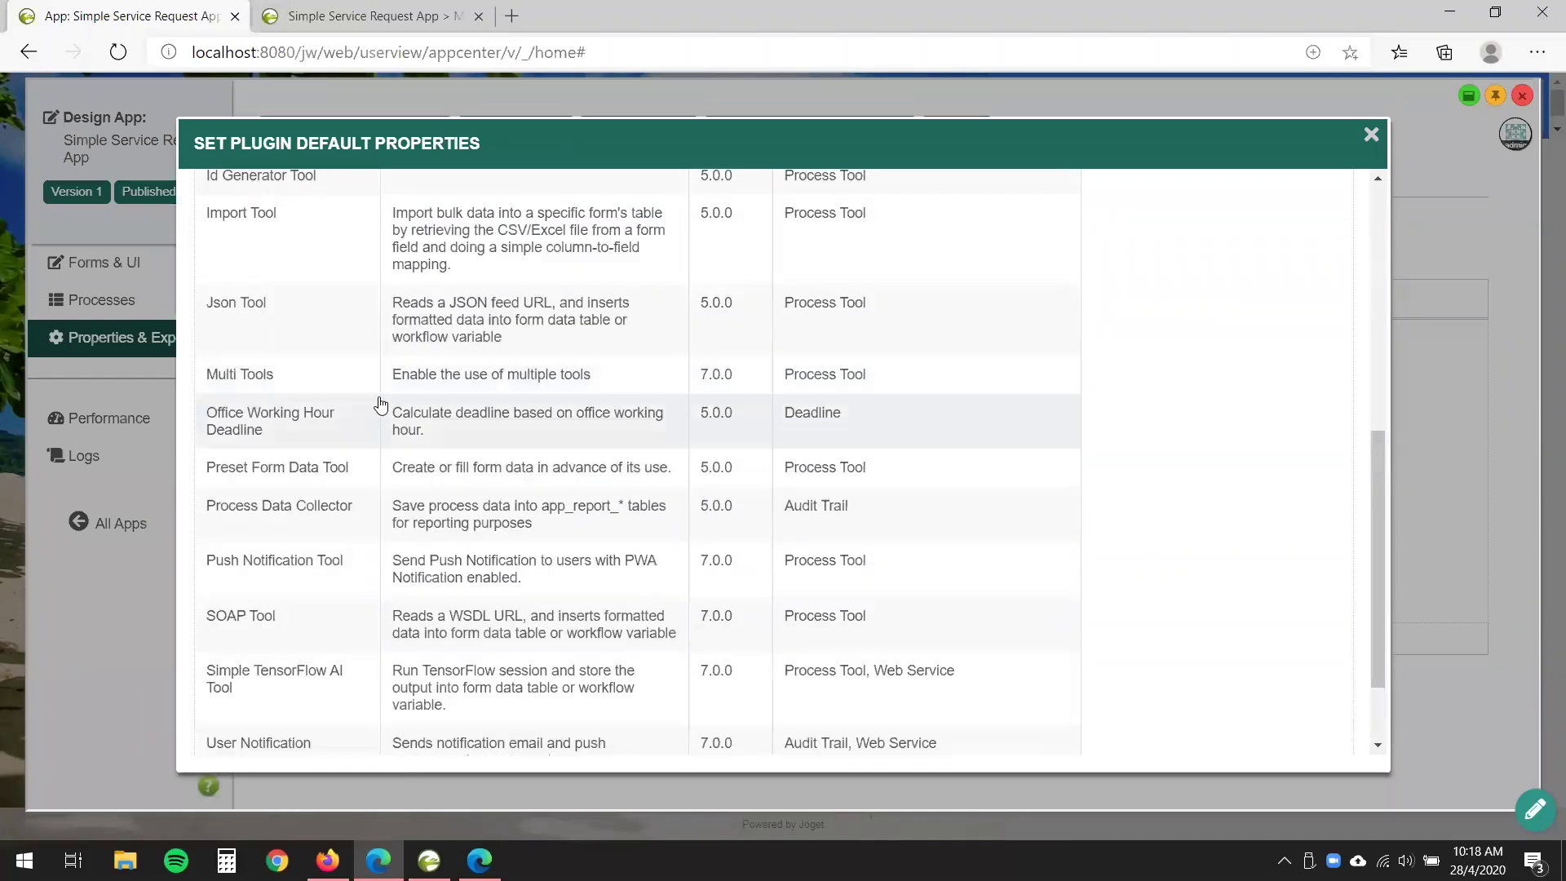
scroll(373, 428, down, 1)
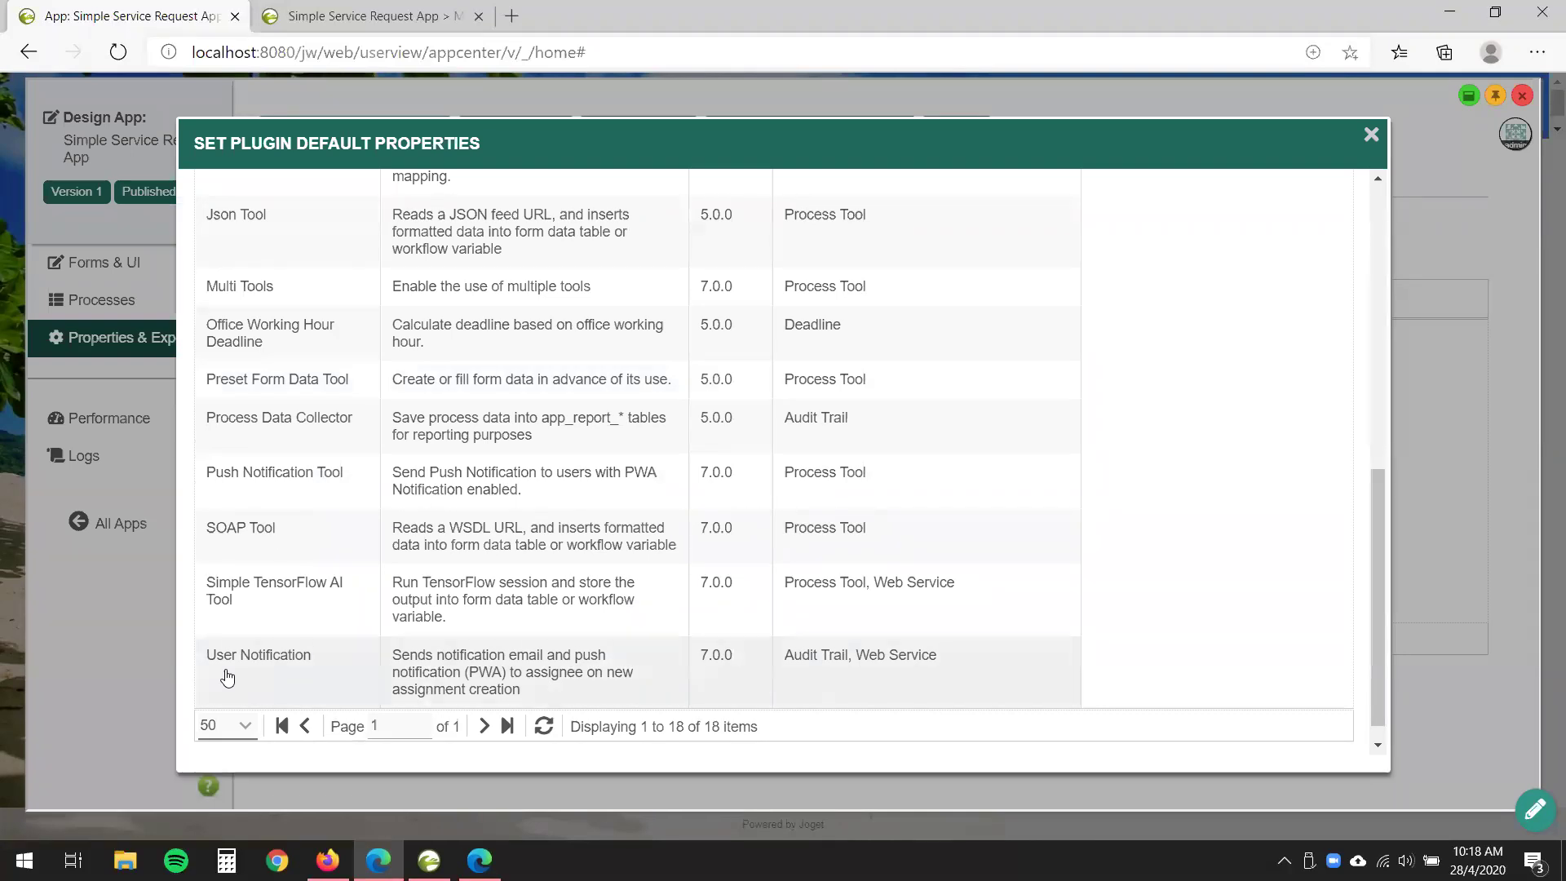
click(305, 674)
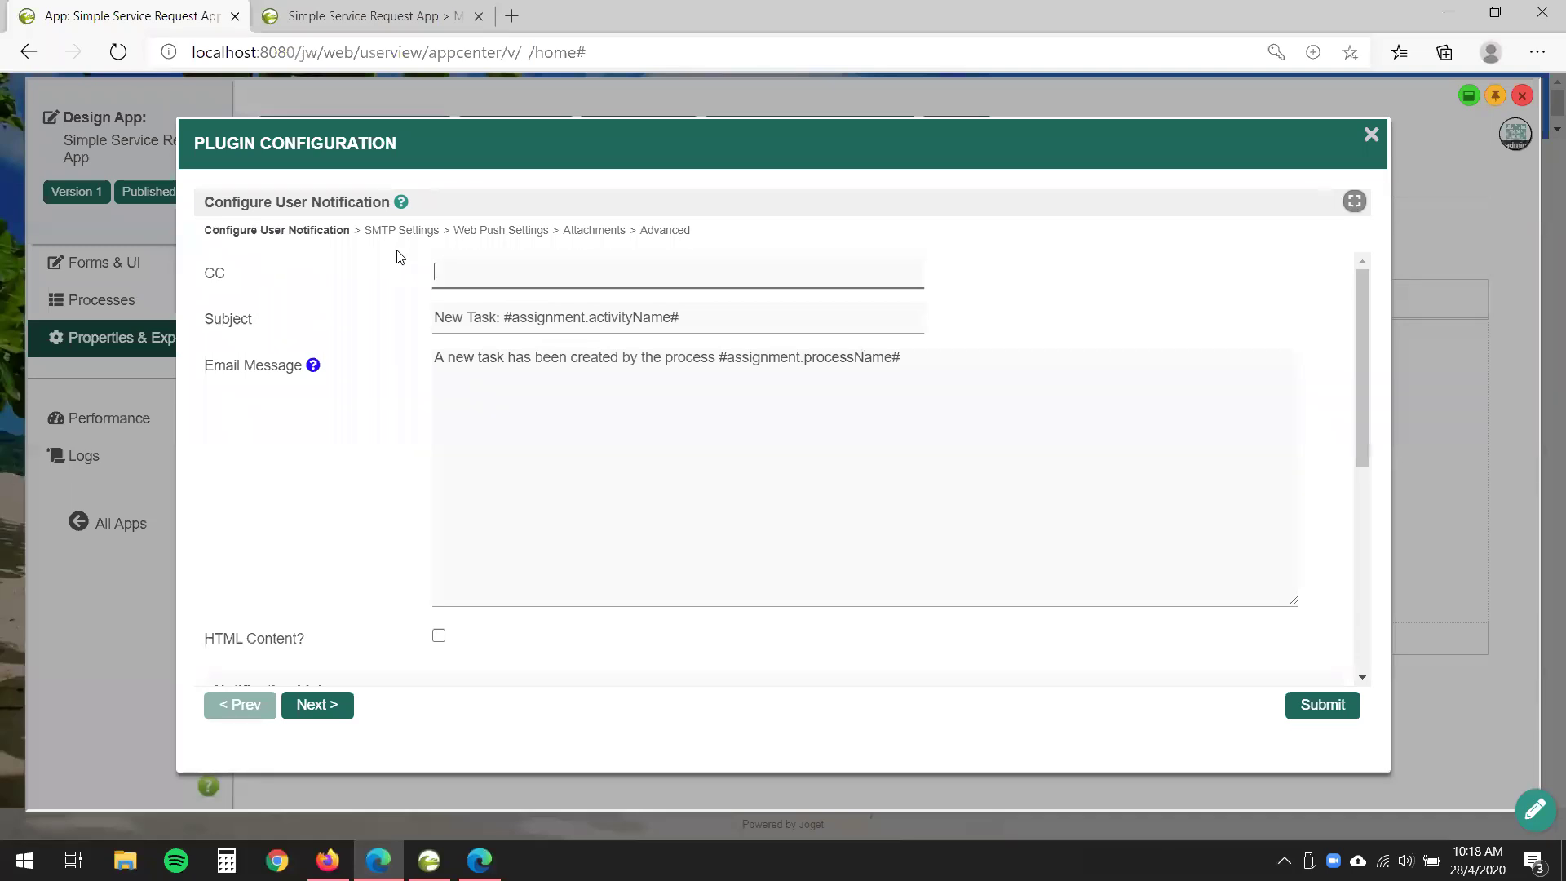
click(1373, 136)
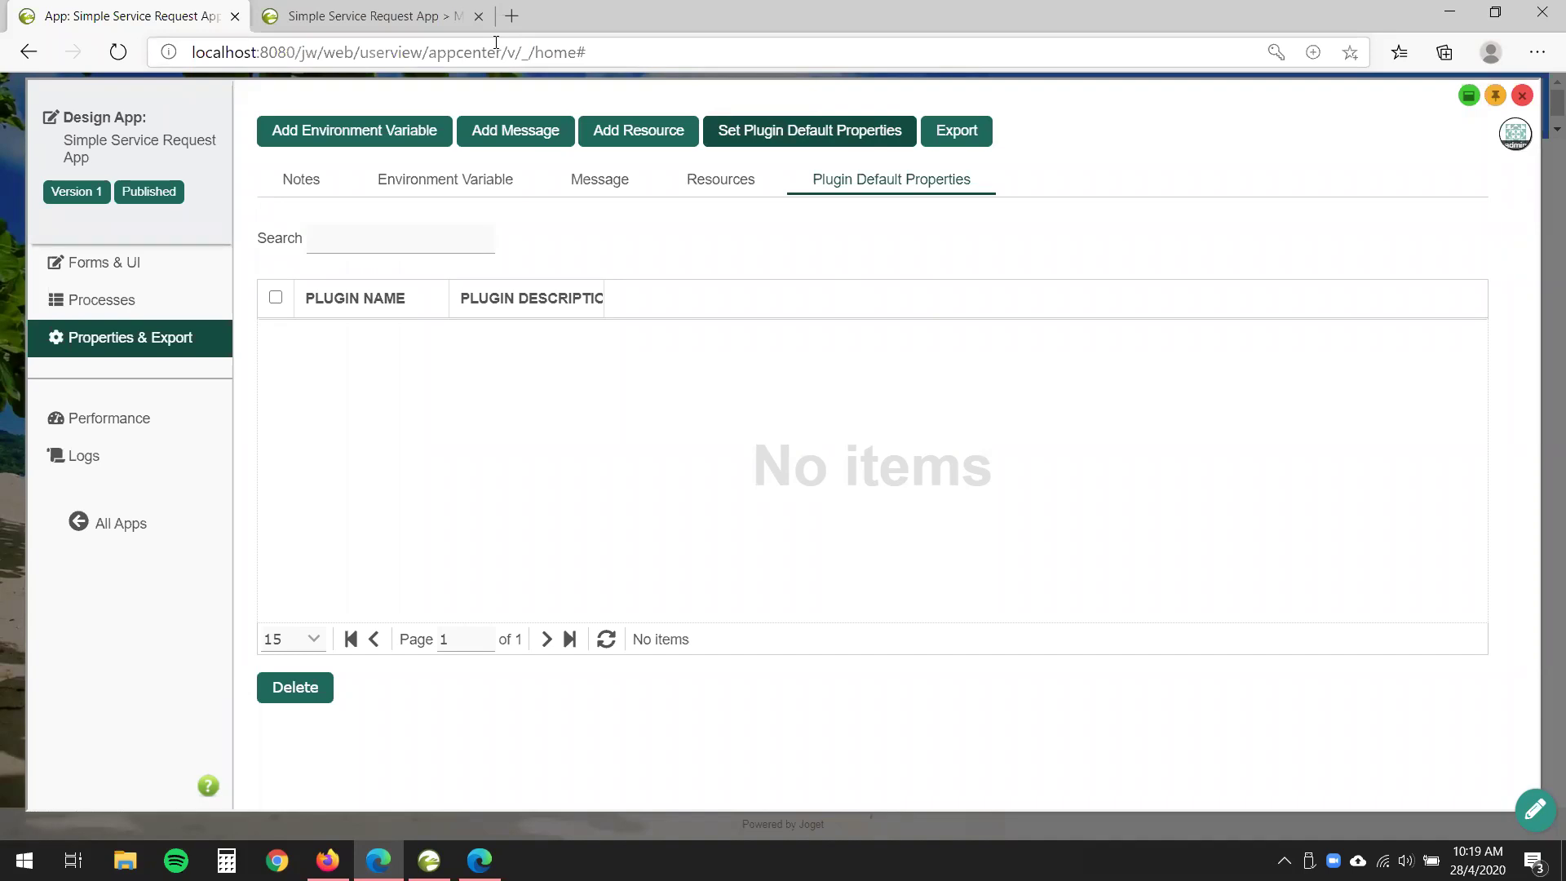
click(346, 10)
- Open community.joget.org in a new tab and go to its Questions section
key(ctrl+t)
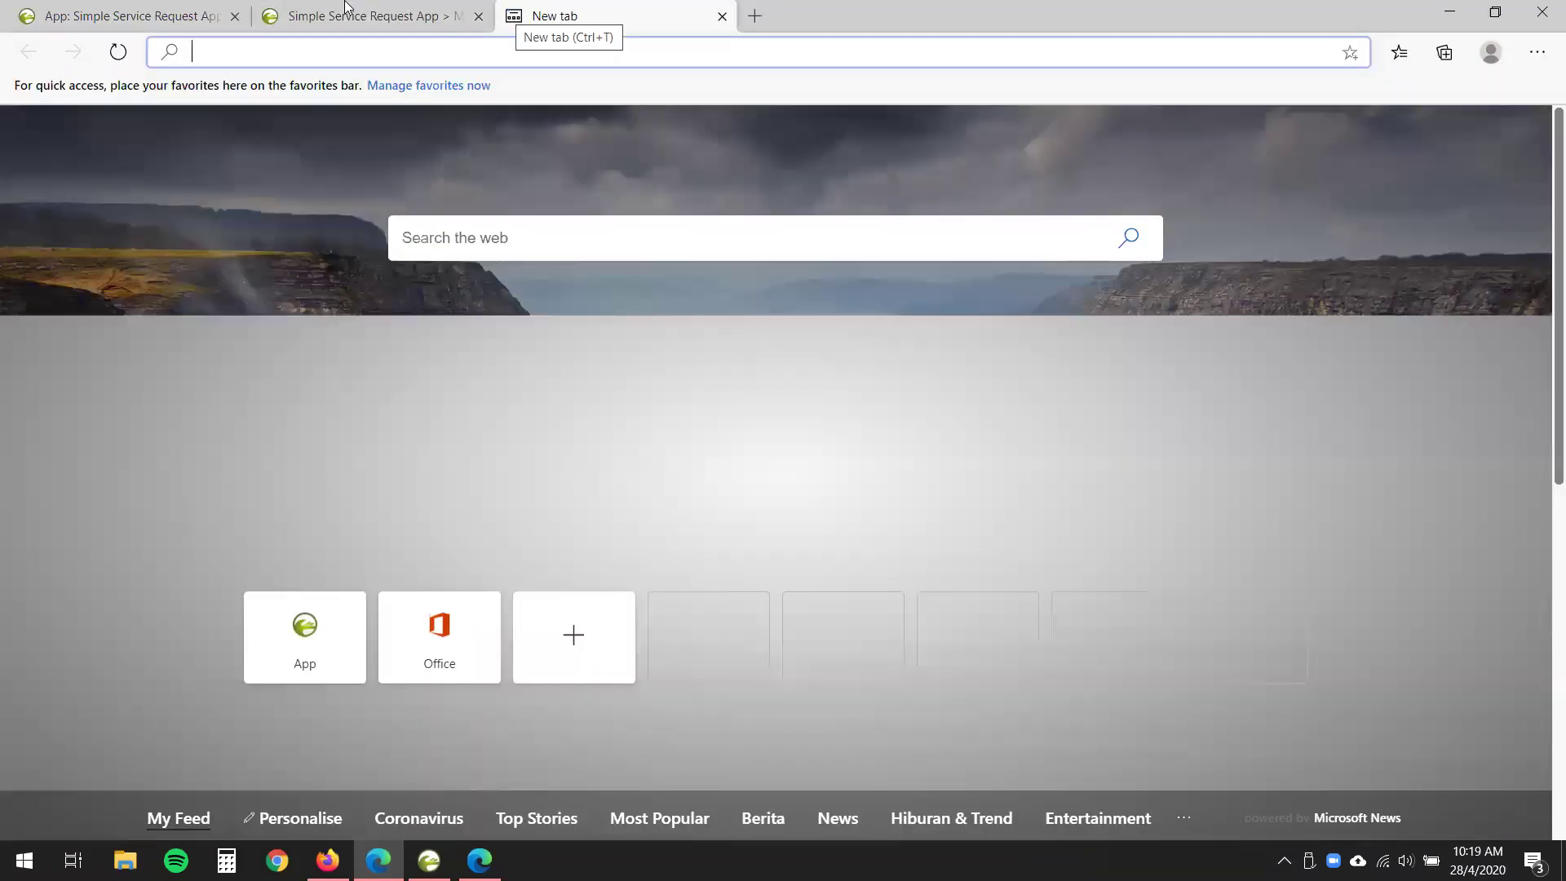
text(community.joget.org)
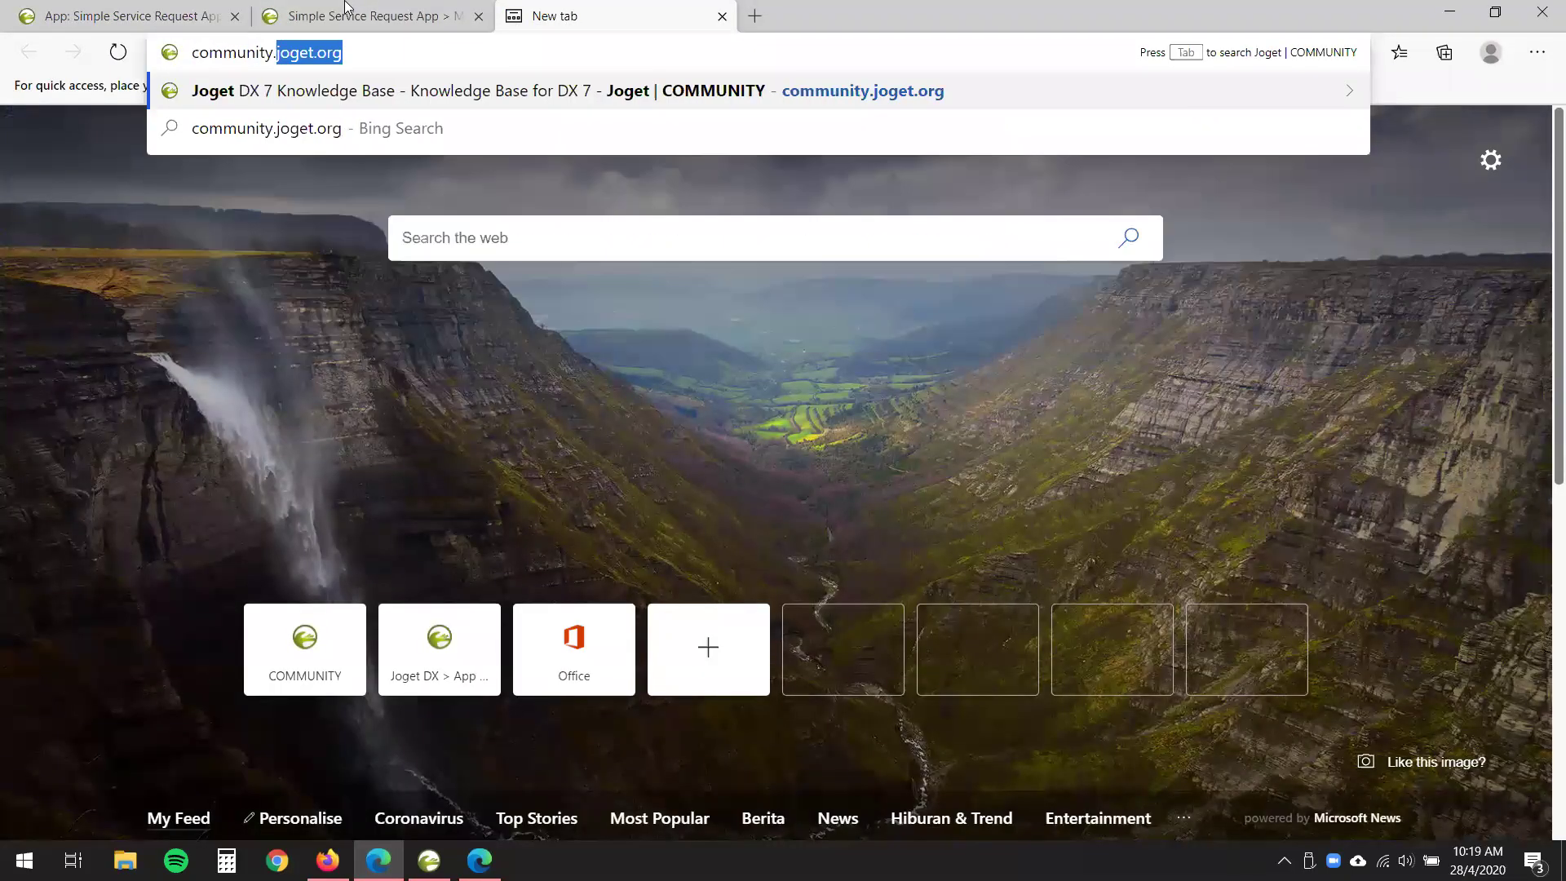
key(Return)
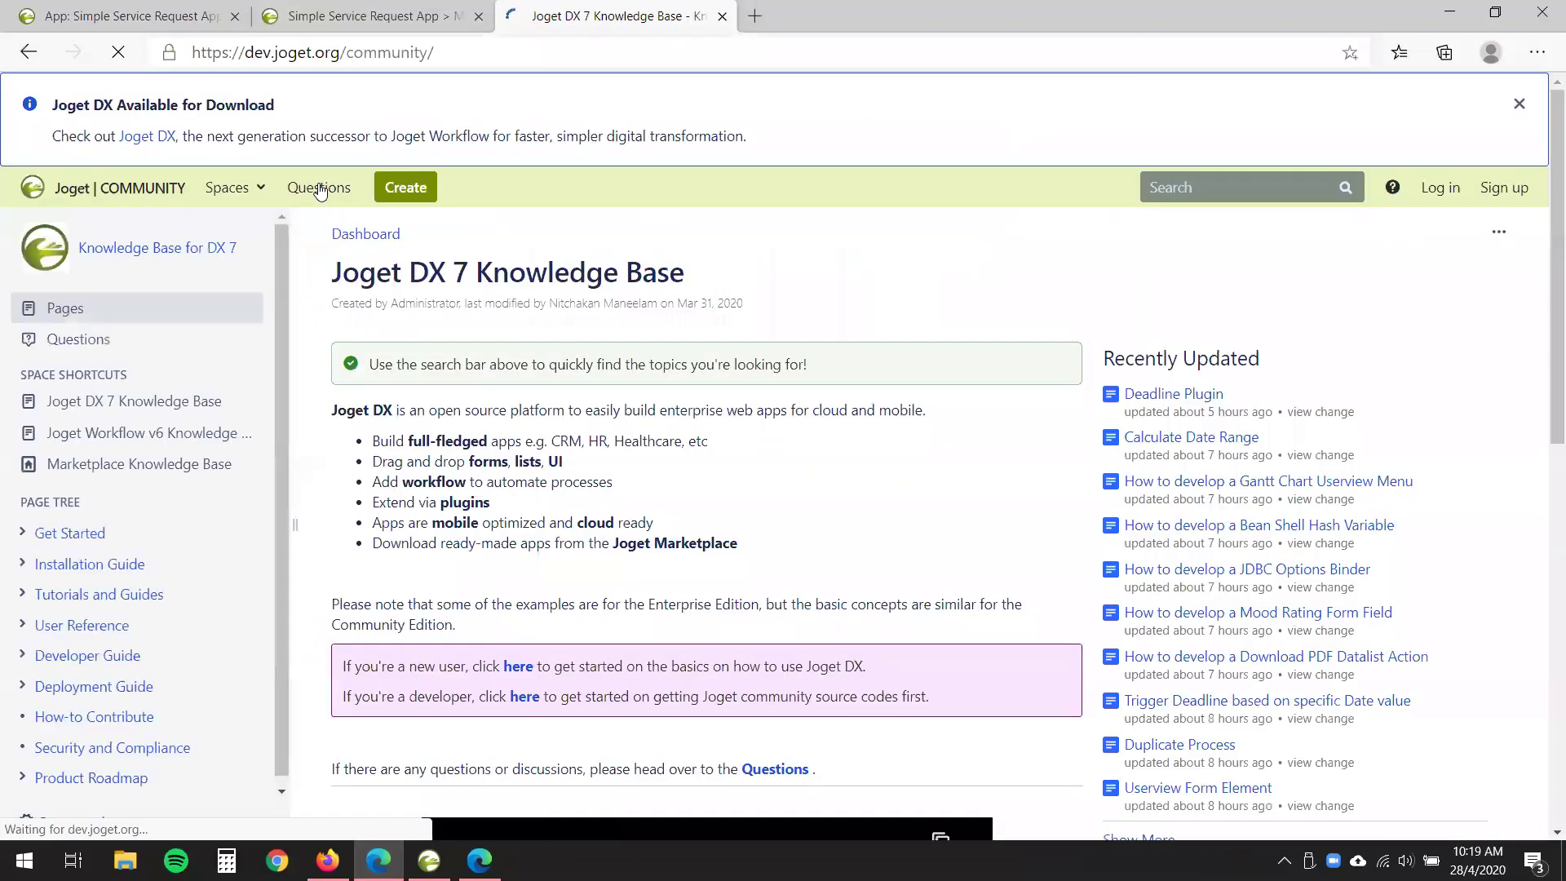
click(320, 188)
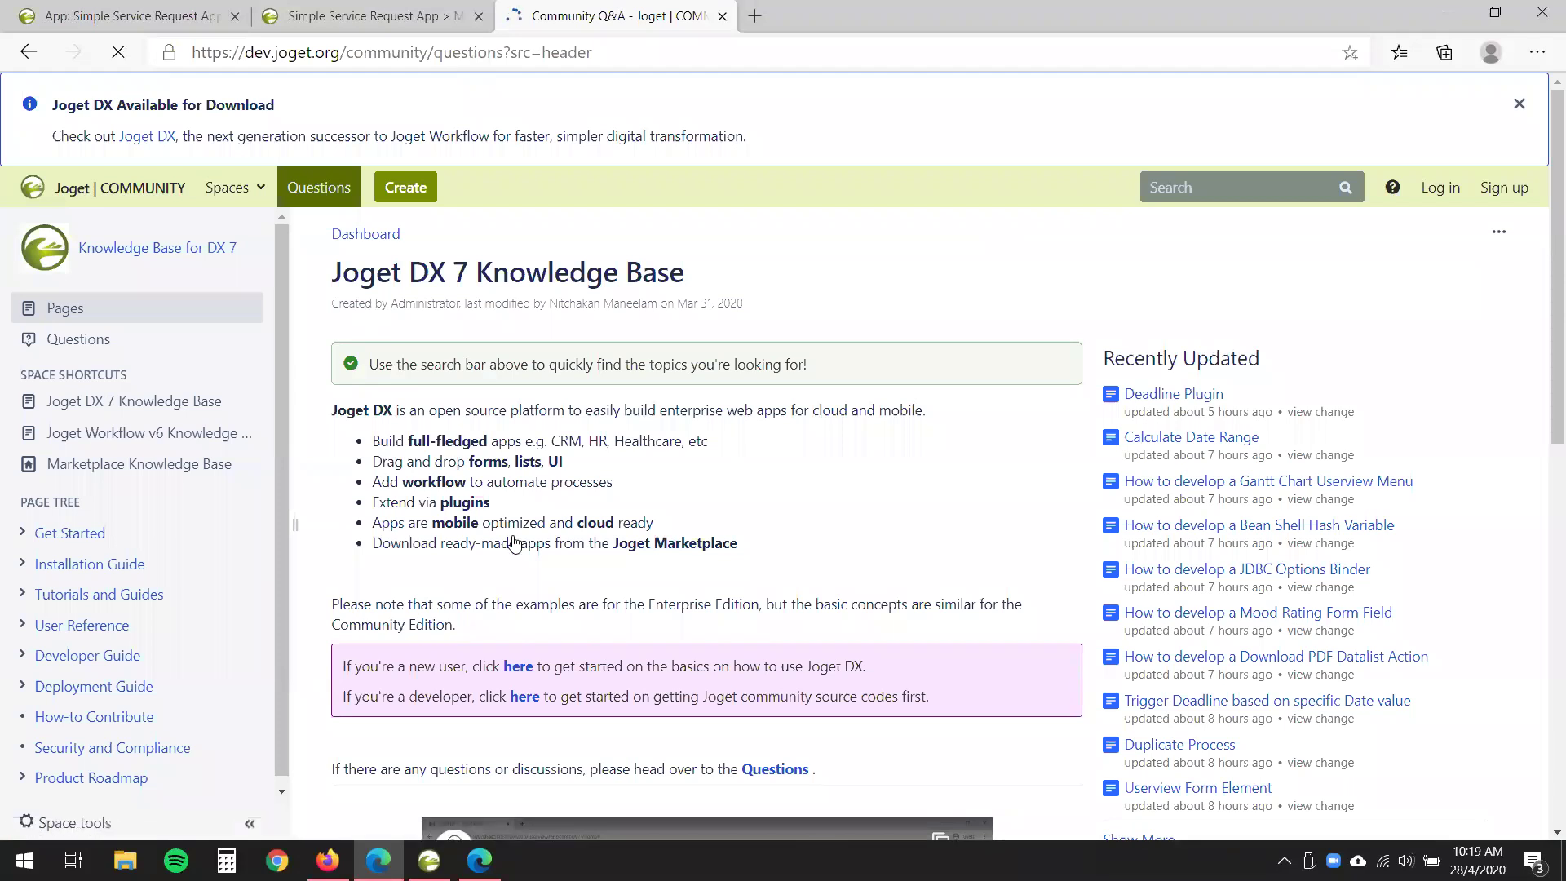